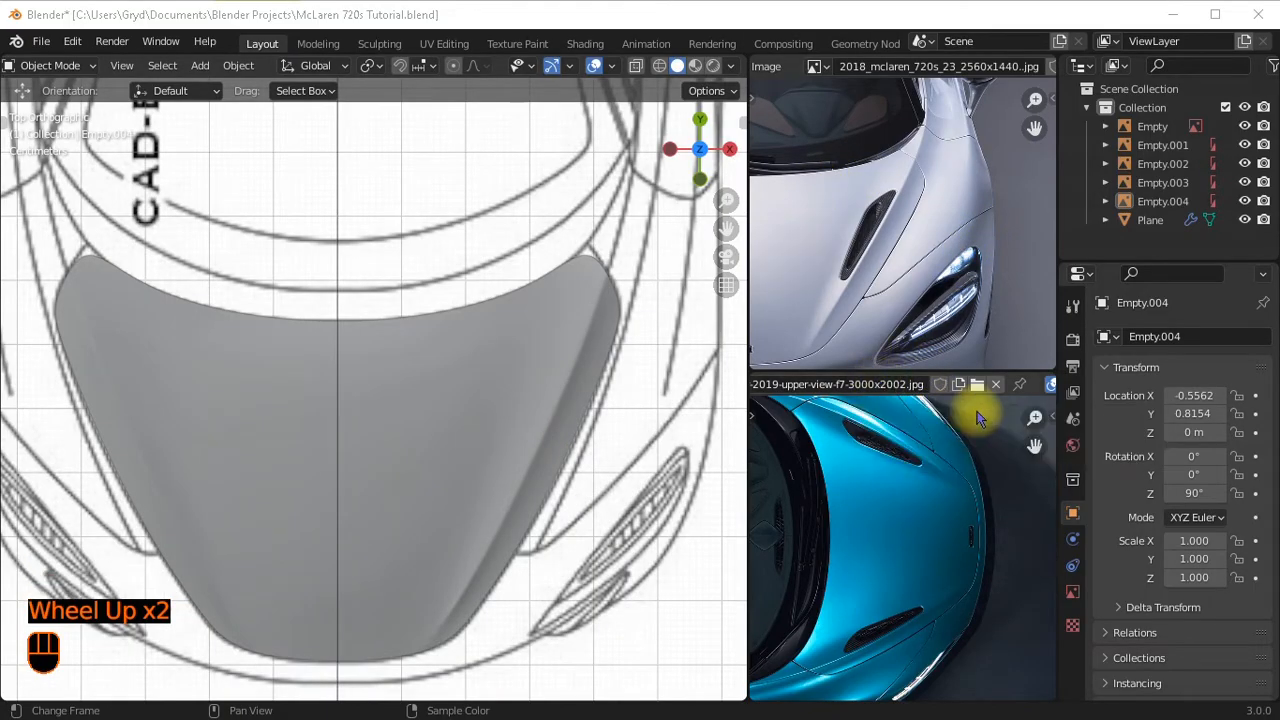
Select the hood mesh and examine the fender area beside it in the top-view blueprint and the reference photo.
{"action": "left_click", "coordinate": [573, 400]}
{"action": "key", "text": "Tab"}
{"action": "key", "text": "Tab"}
{"action": "scroll", "coordinate": [603, 455], "scroll_direction": "down", "scroll_amount": 2}
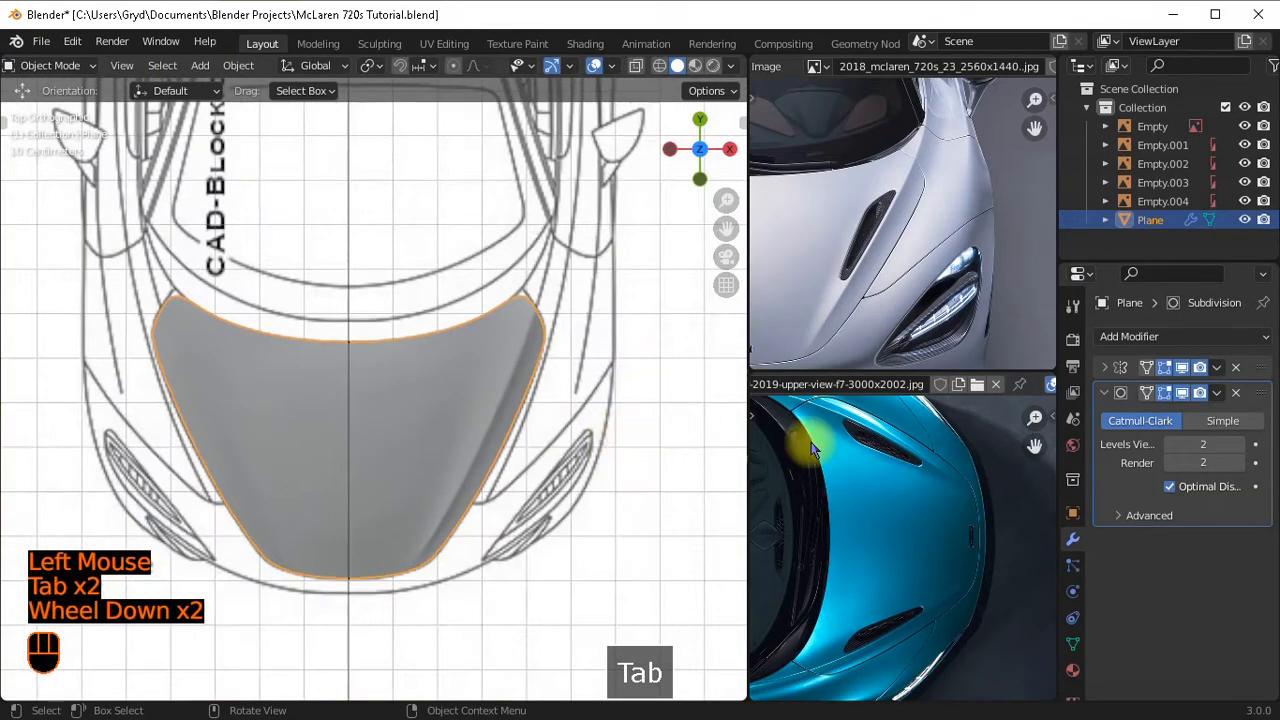
{"action": "scroll", "coordinate": [812, 445], "scroll_direction": "down", "scroll_amount": 2}
{"action": "scroll", "coordinate": [970, 205], "scroll_direction": "up", "scroll_amount": 2}
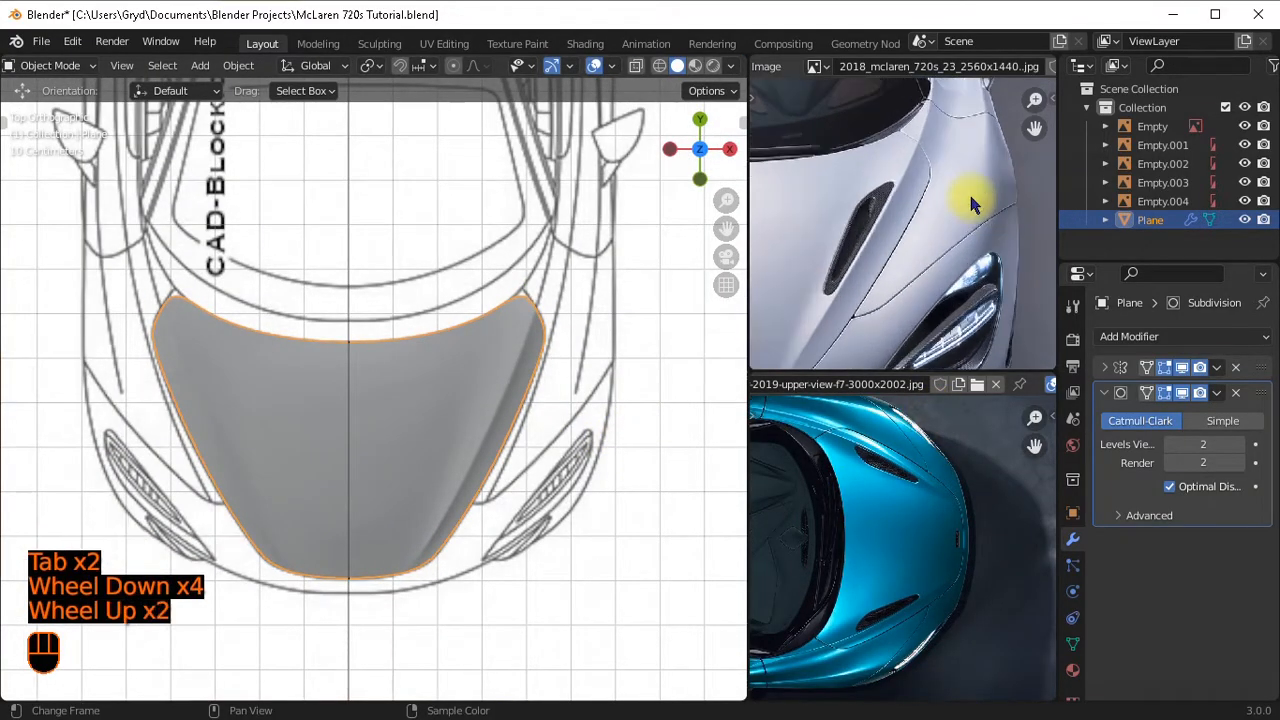
{"action": "middle_click_drag", "start_coordinate": [970, 205], "coordinate": [848, 145]}
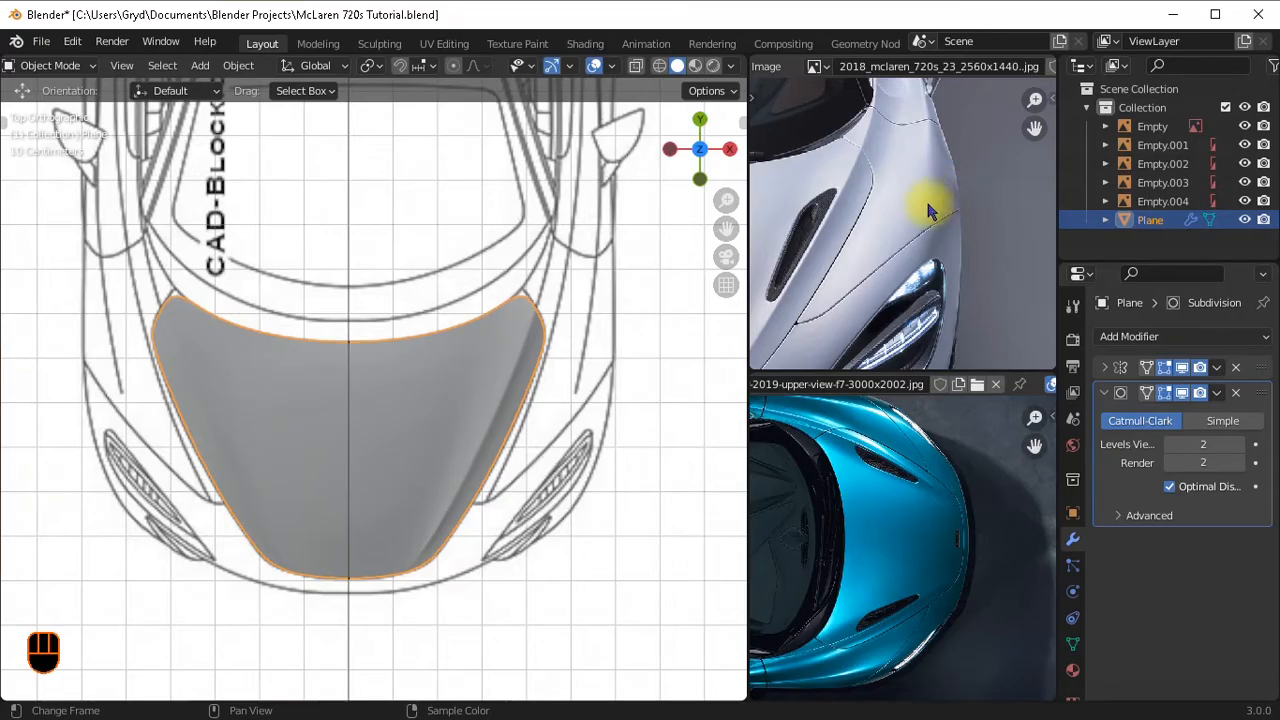
{"action": "scroll", "coordinate": [640, 387], "scroll_direction": "up", "scroll_amount": 1}
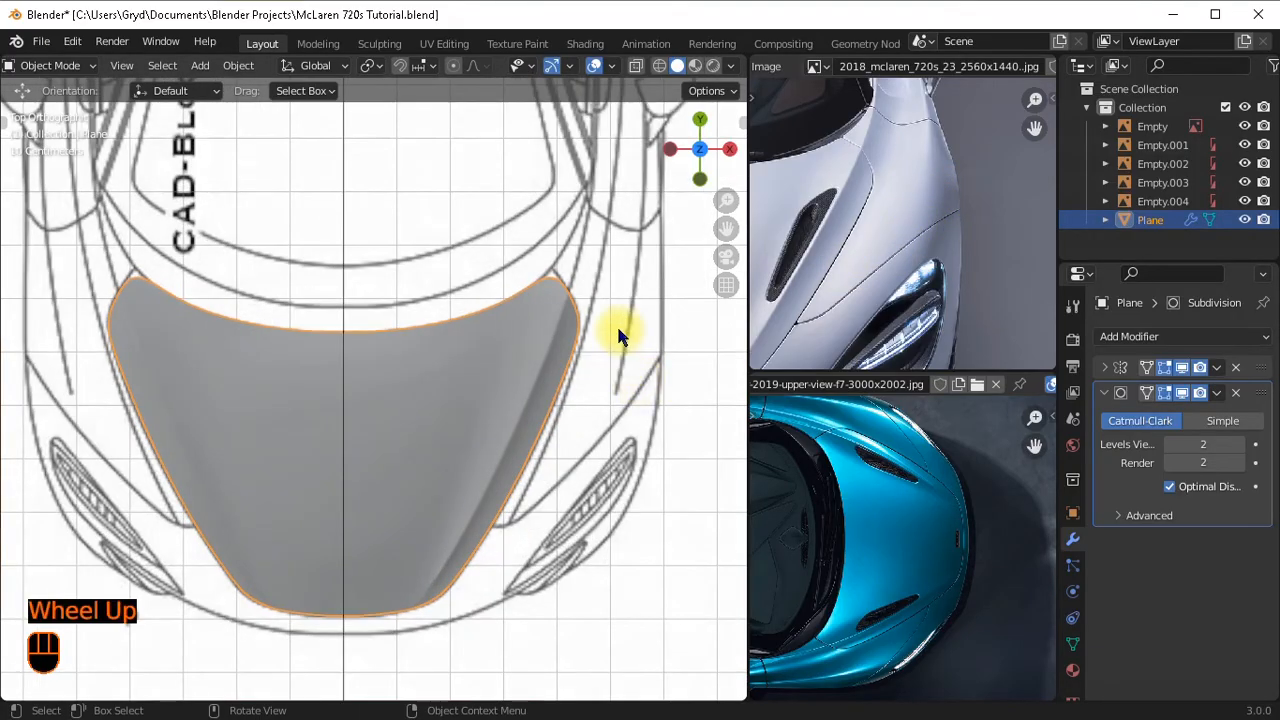
{"action": "middle_click_drag", "start_coordinate": [618, 336], "coordinate": [510, 369], "text": "shift"}
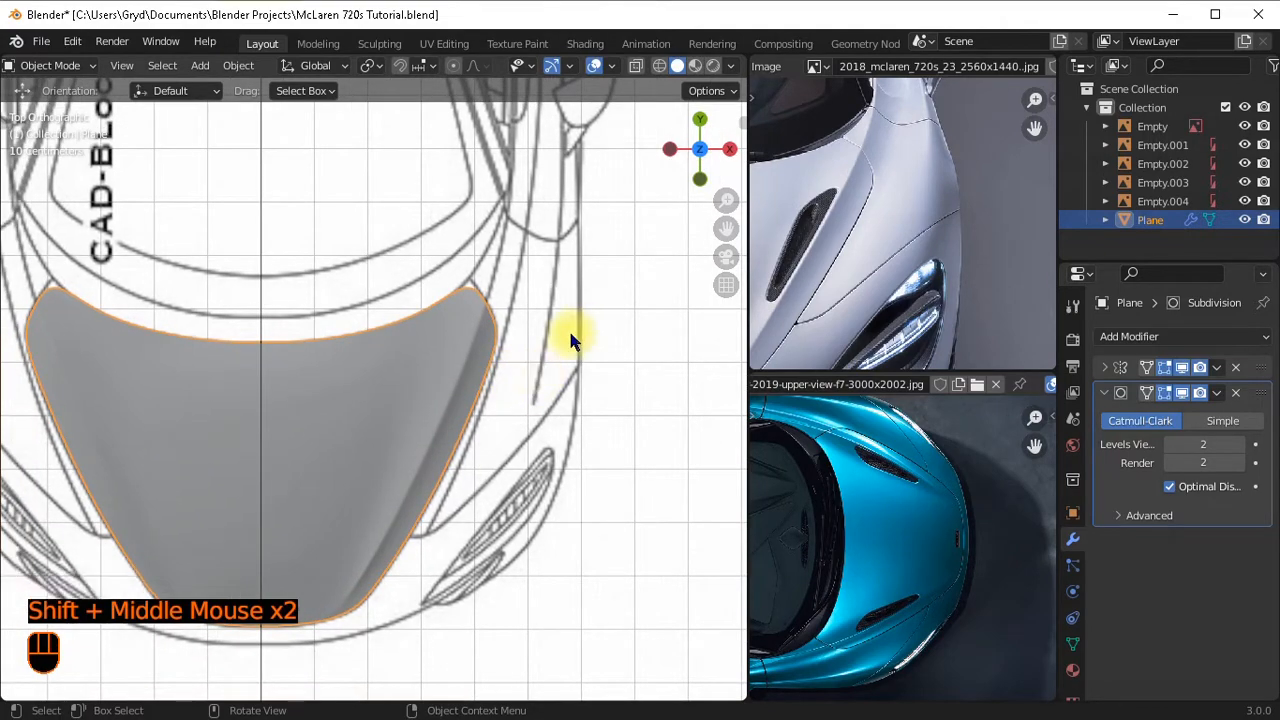
{"action": "scroll", "coordinate": [570, 338], "scroll_direction": "up", "scroll_amount": 1}
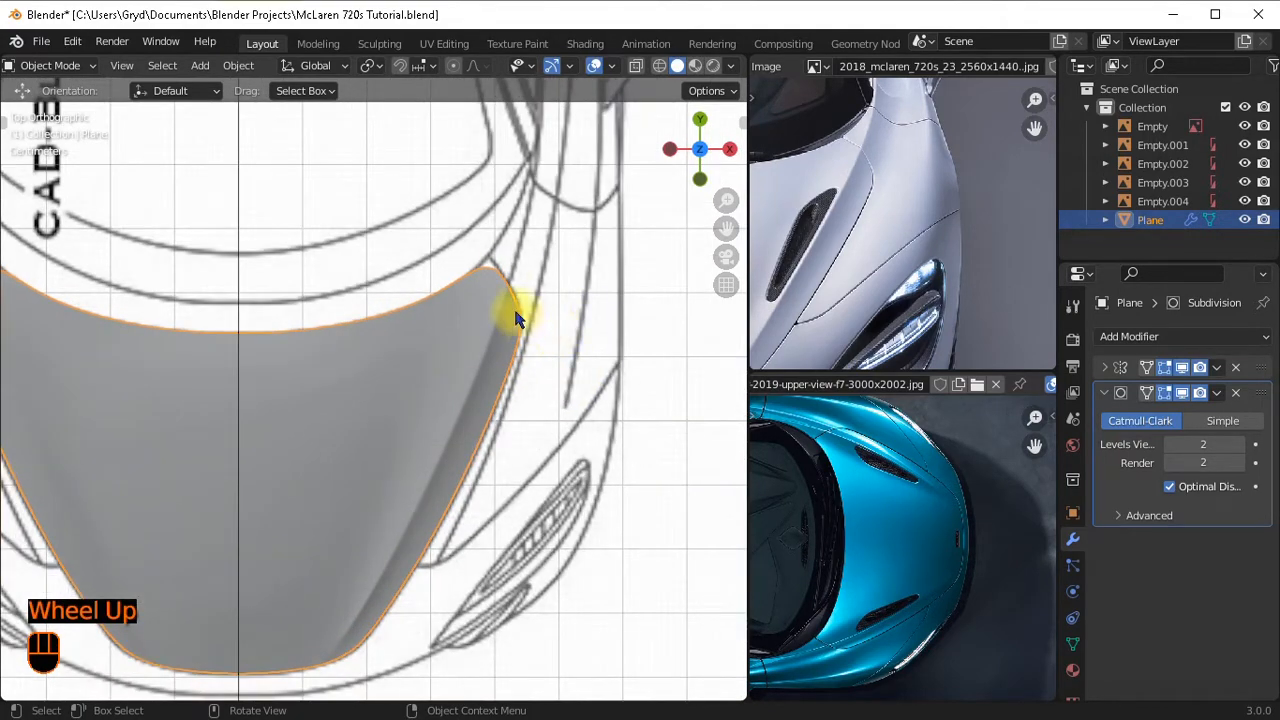
{"action": "left_click", "coordinate": [503, 264]}
{"action": "left_click", "coordinate": [547, 343]}
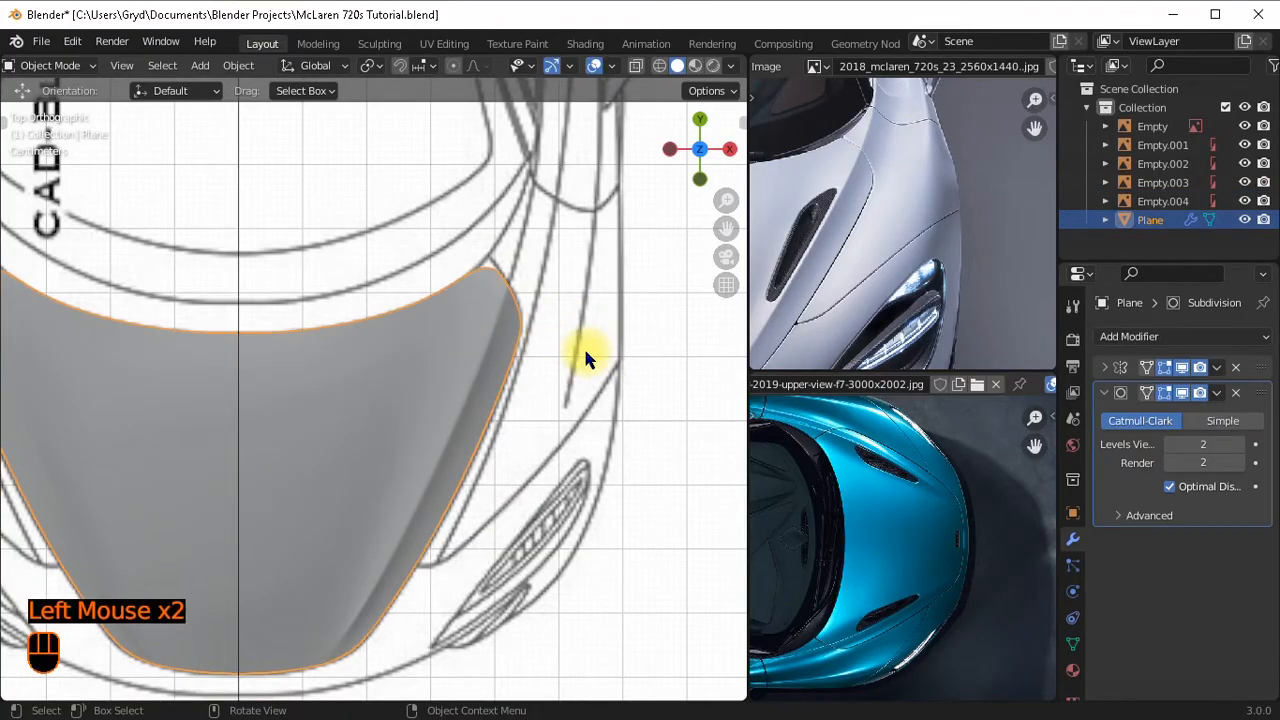
{"action": "scroll", "coordinate": [511, 378], "scroll_direction": "up", "scroll_amount": 1}
Edit the hood mesh in wireframe shading and nudge the side vertex beside the vent outline along the X axis.
{"action": "key", "text": "Tab"}
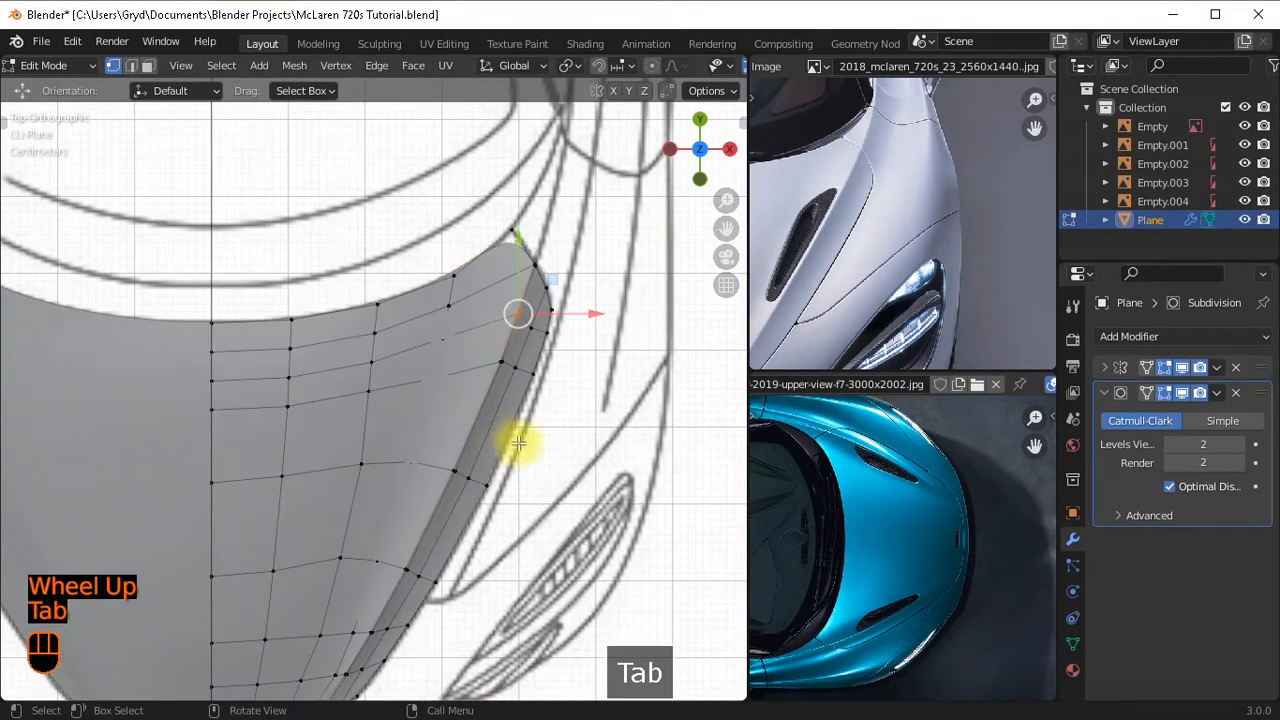
{"action": "middle_click_drag", "start_coordinate": [543, 449], "coordinate": [545, 378], "text": "shift"}
{"action": "key", "text": "shift+z"}
{"action": "left_click_drag", "start_coordinate": [545, 378], "coordinate": [437, 447]}
{"action": "scroll", "coordinate": [437, 447], "scroll_direction": "up", "scroll_amount": 2}
{"action": "middle_click_drag", "start_coordinate": [437, 447], "coordinate": [529, 400], "text": "shift"}
{"action": "key", "text": "g"}
{"action": "key", "text": "x"}
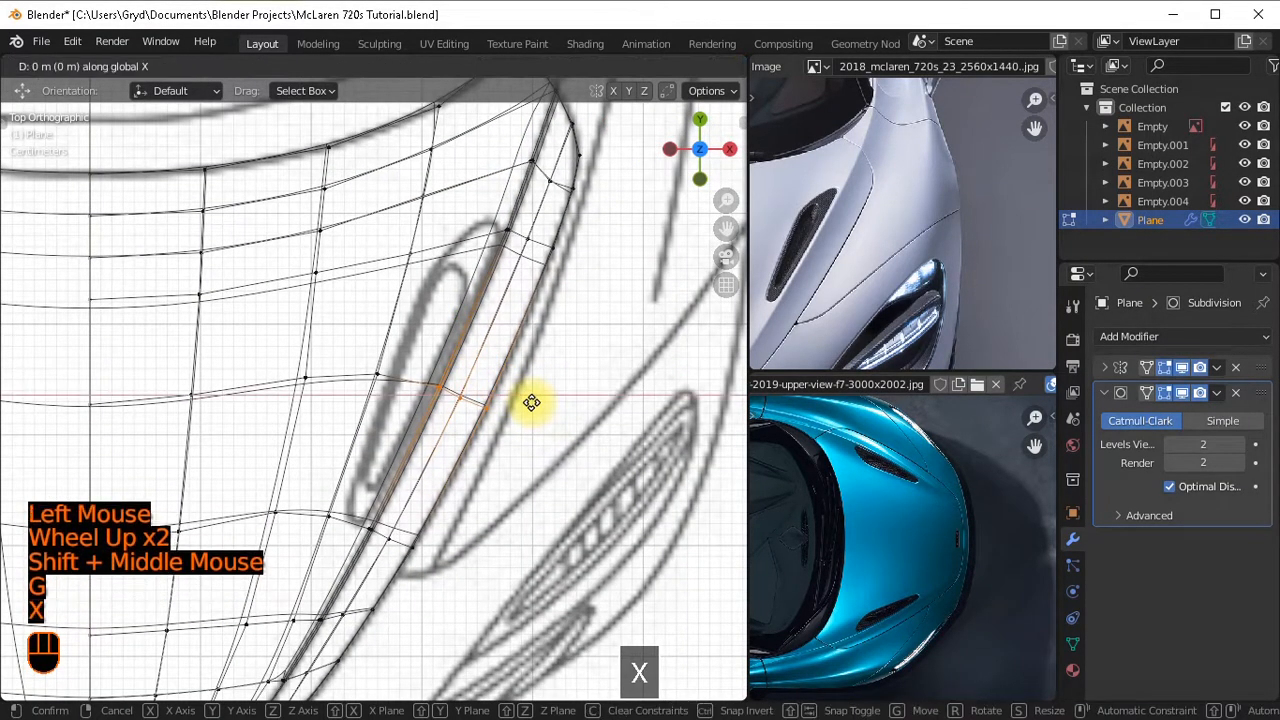
{"action": "key", "text": "shift"}
{"action": "left_click", "coordinate": [540, 410], "text": "shift"}
{"action": "left_click", "coordinate": [543, 409]}
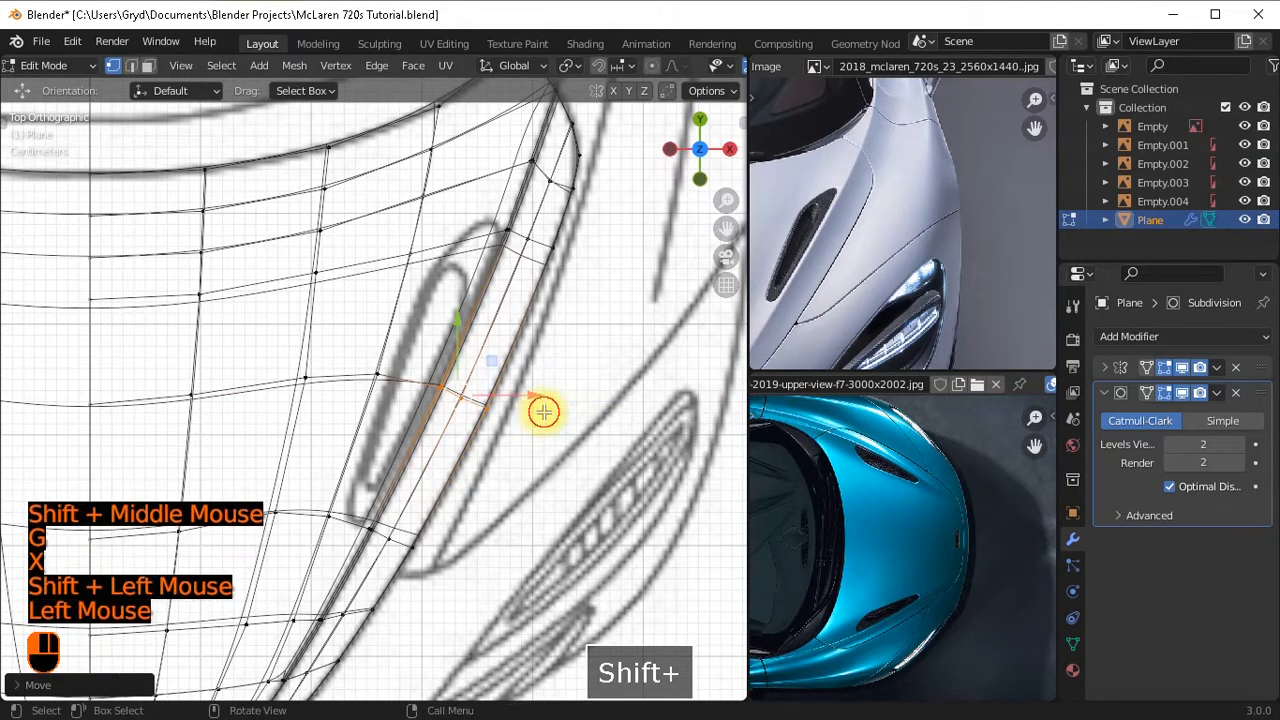
Select the hood's outer edge path from the rear corner to where the fender outline meets the hood.
{"action": "key", "text": "Tab"}
{"action": "scroll", "coordinate": [543, 408], "scroll_direction": "down", "scroll_amount": 2}
{"action": "middle_click_drag", "start_coordinate": [614, 366], "coordinate": [605, 360], "text": "shift"}
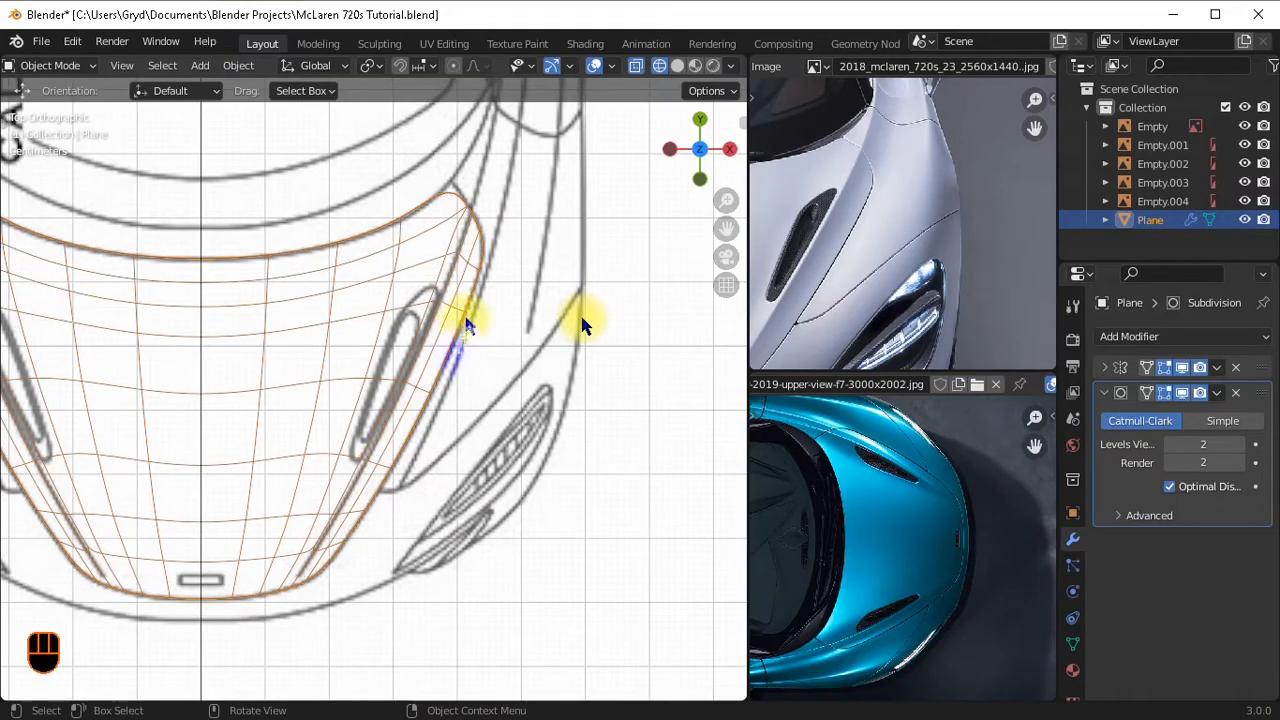
{"action": "key", "text": "Tab"}
{"action": "scroll", "coordinate": [470, 280], "scroll_direction": "up", "scroll_amount": 1}
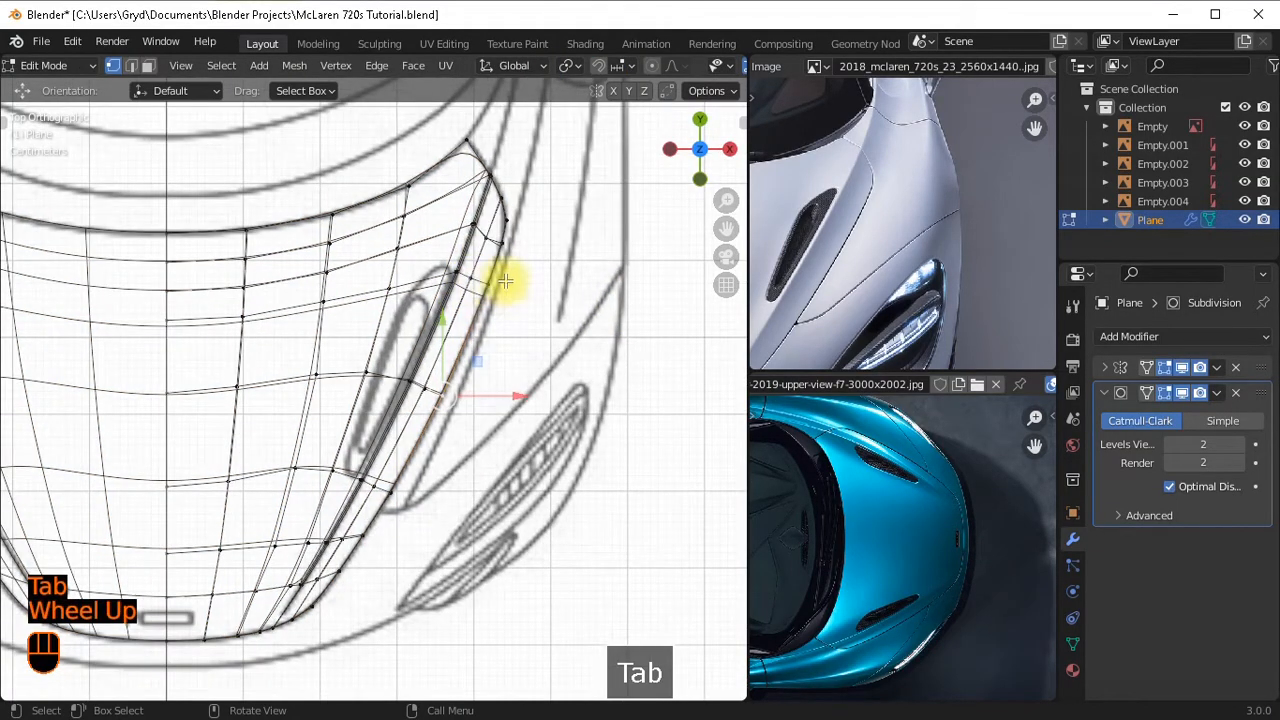
{"action": "double_click", "coordinate": [505, 273]}
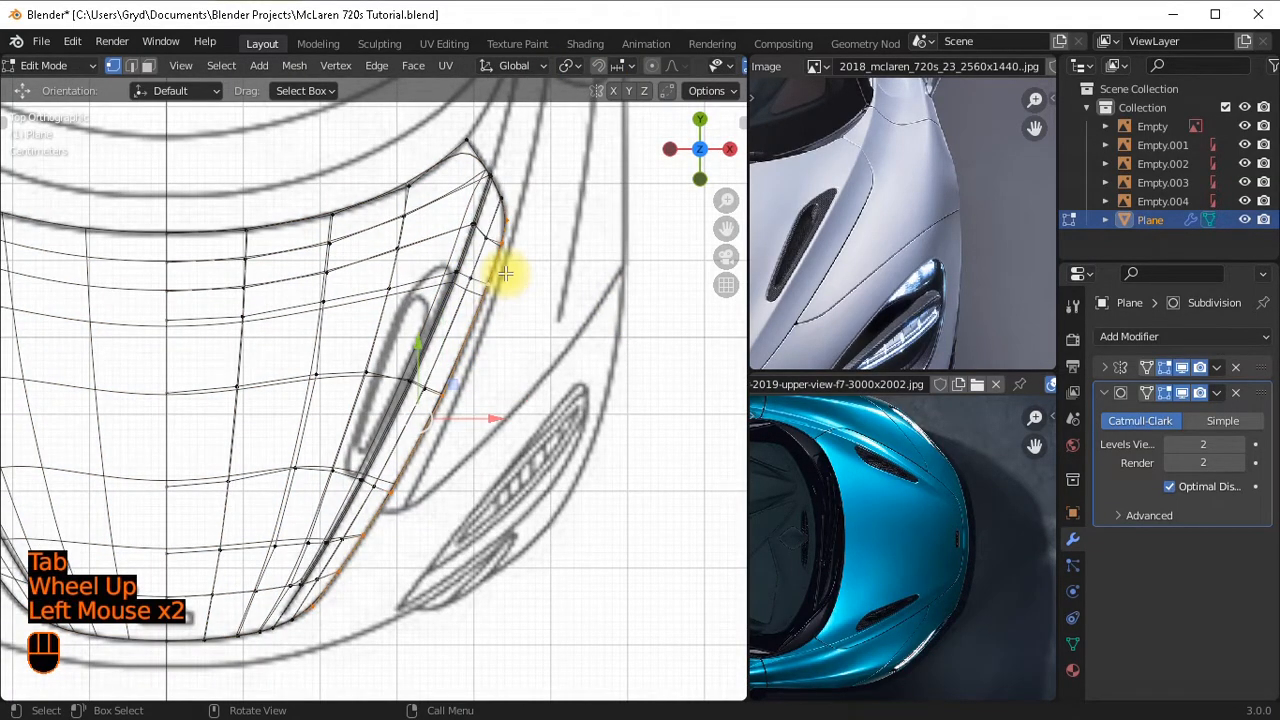
{"action": "left_click", "coordinate": [456, 133], "text": "ctrl"}
{"action": "left_click", "coordinate": [510, 223], "text": "ctrl"}
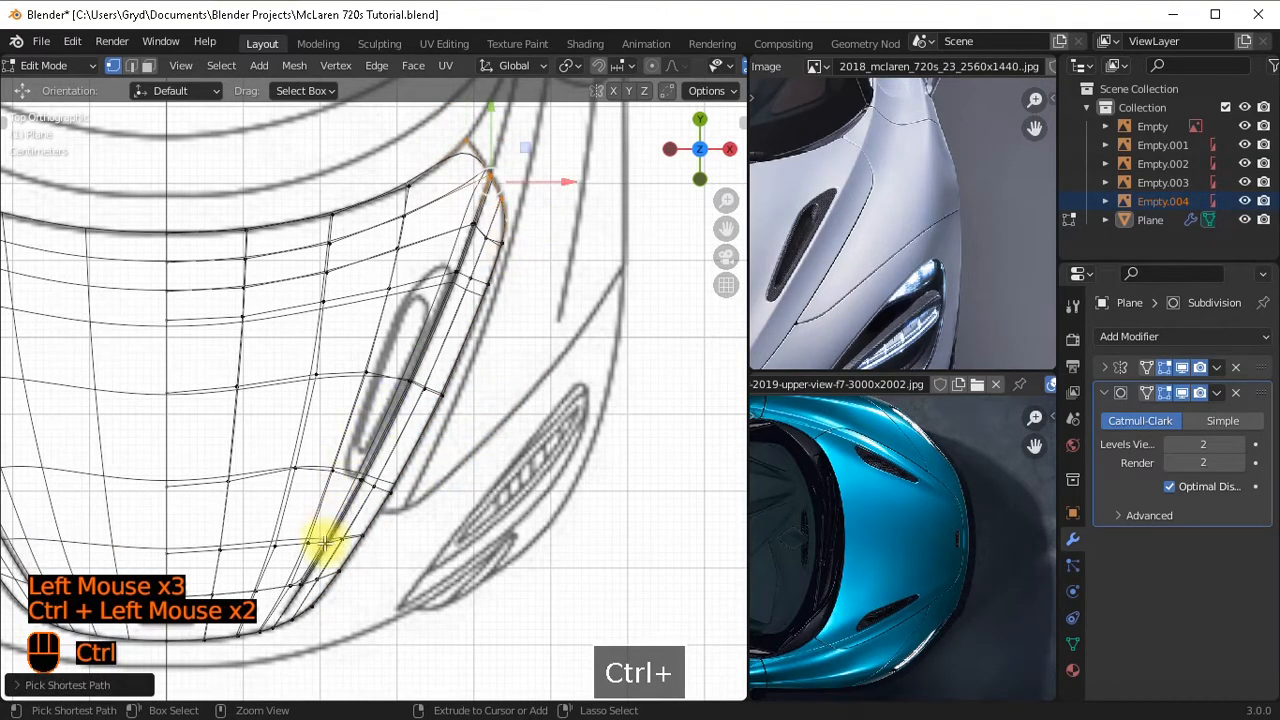
{"action": "left_click", "coordinate": [318, 597], "text": "ctrl"}
{"action": "scroll", "coordinate": [423, 509], "scroll_direction": "up", "scroll_amount": 3}
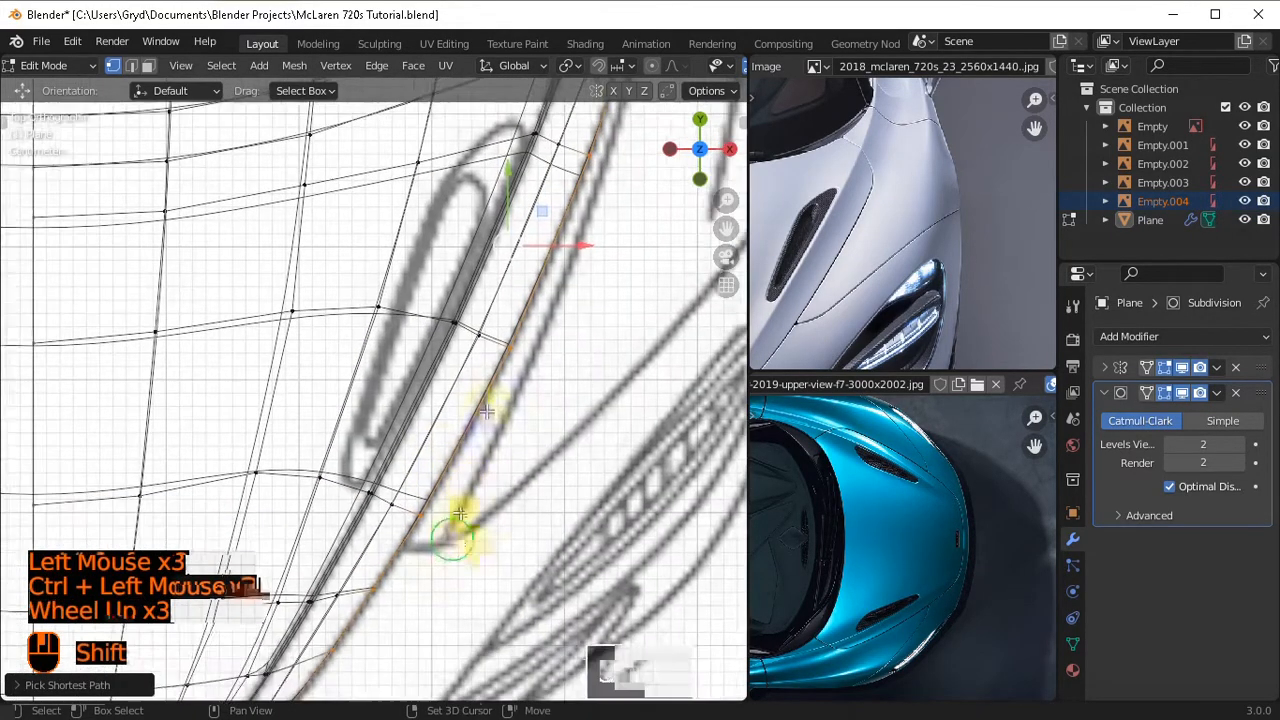
{"action": "middle_click_drag", "start_coordinate": [457, 523], "coordinate": [379, 567], "text": "shift"}
{"action": "key", "text": "ctrl+z"}
{"action": "left_click", "coordinate": [434, 472], "text": "ctrl"}
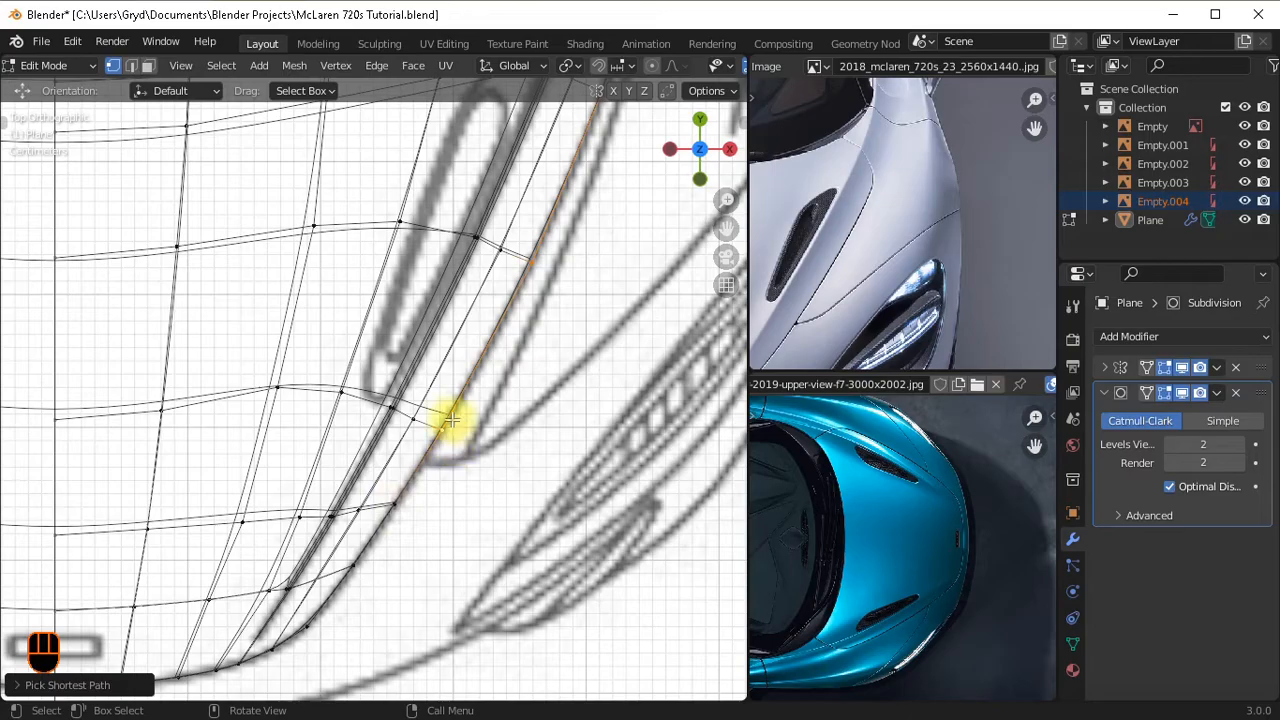
Slide the hood's outer-edge vertex forward along its edge to the blueprint corner where the fender outline meets the hood.
{"action": "left_click", "coordinate": [515, 452]}
{"action": "scroll", "coordinate": [514, 449], "scroll_direction": "up", "scroll_amount": 1}
{"action": "middle_click_drag", "start_coordinate": [514, 449], "coordinate": [491, 391], "text": "shift"}
{"action": "scroll", "coordinate": [457, 399], "scroll_direction": "up", "scroll_amount": 1}
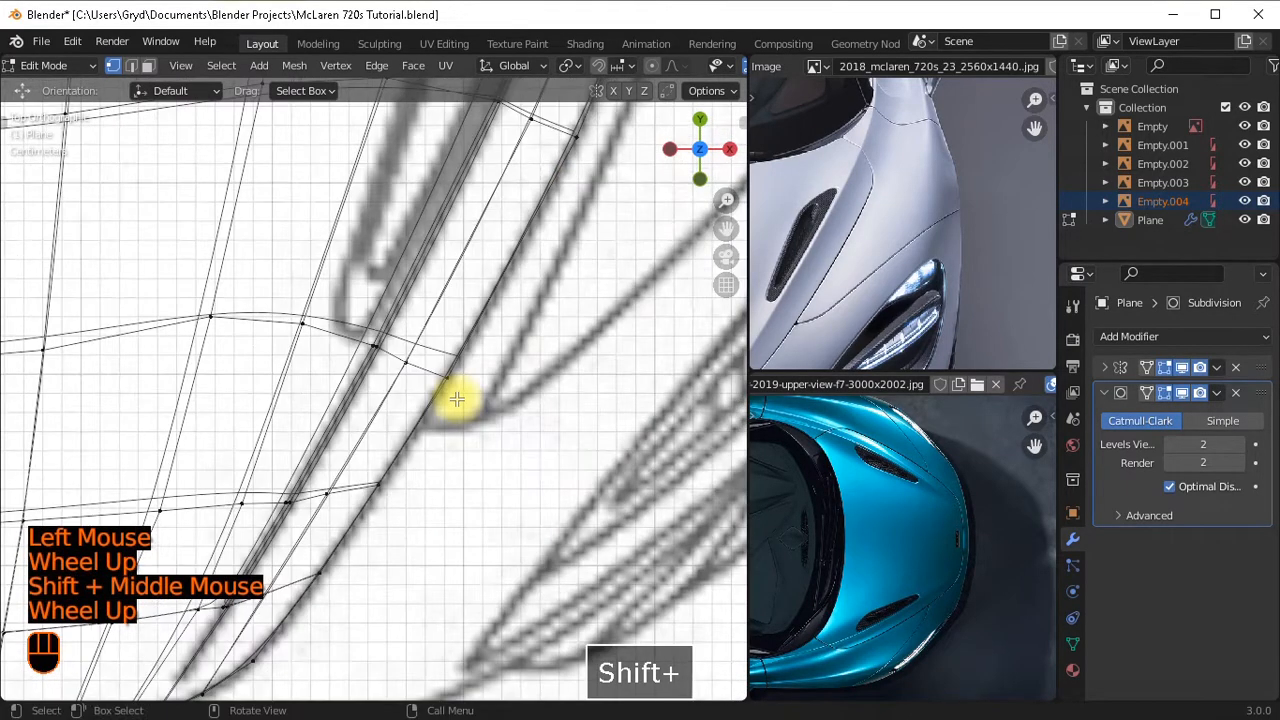
{"action": "left_click", "coordinate": [457, 389]}
{"action": "key", "text": "g"}
{"action": "key", "text": "g"}
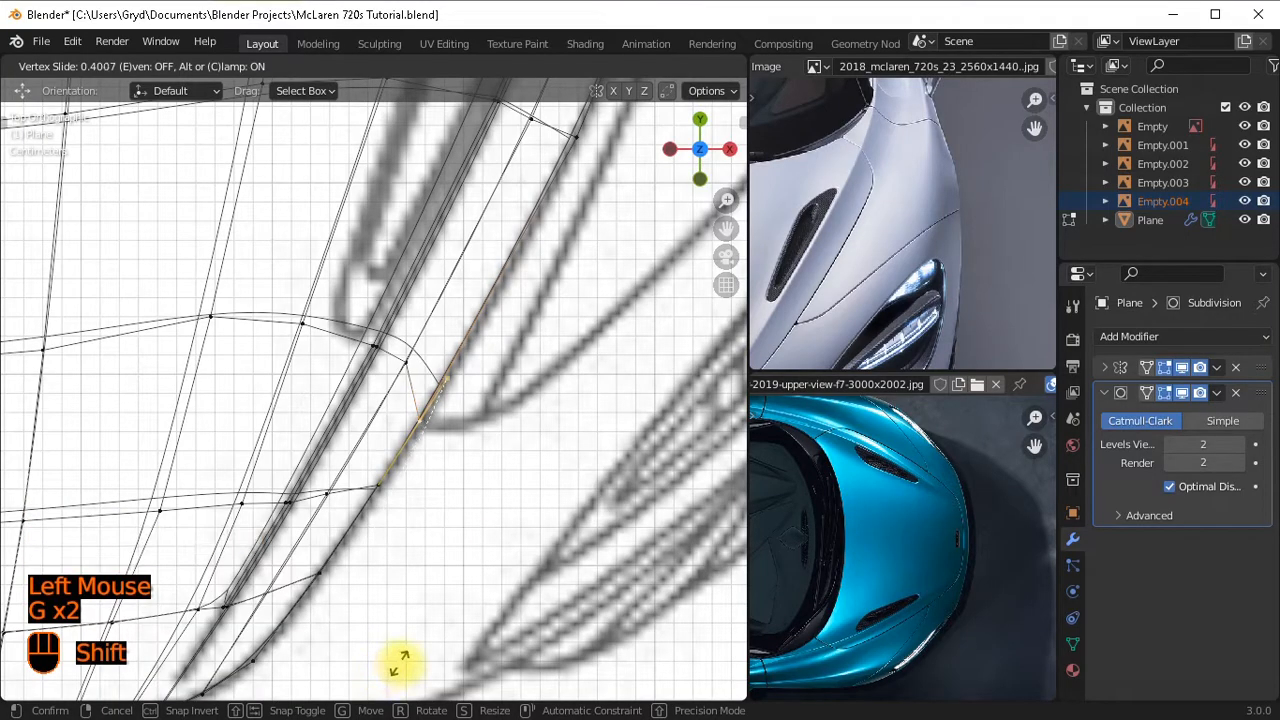
{"action": "left_click", "coordinate": [443, 543], "text": "shift"}
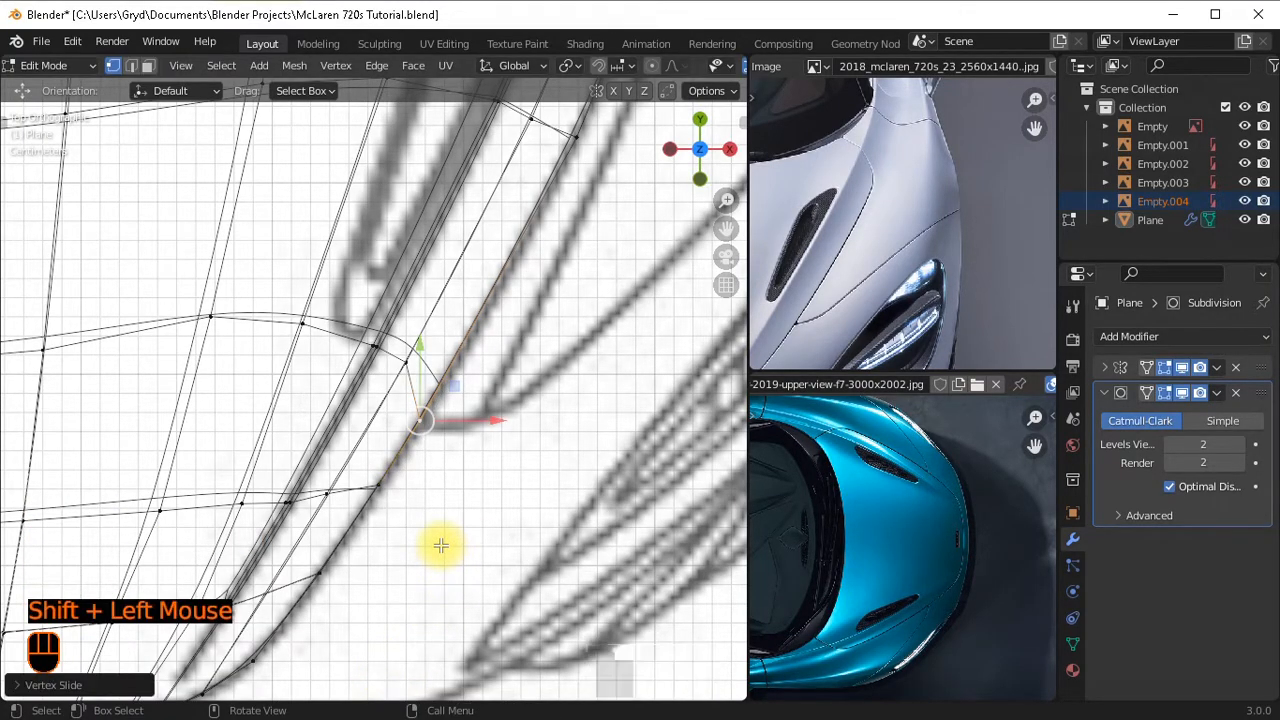
{"action": "key", "text": "g"}
{"action": "key", "text": "g"}
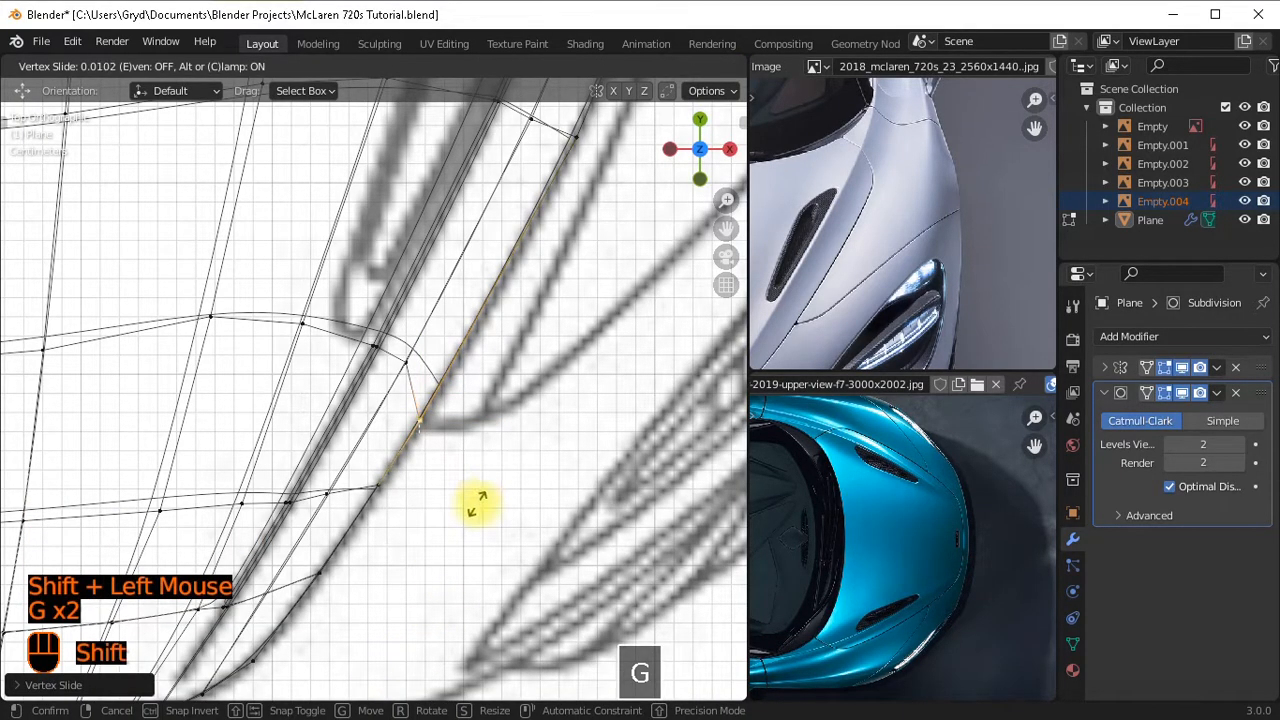
{"action": "left_click", "coordinate": [423, 386], "text": "shift"}
Slide the next two vertices inward in the same row, including the crease vertex, slightly forward to smooth the curve.
{"action": "left_click", "coordinate": [480, 379]}
{"action": "key", "text": "g"}
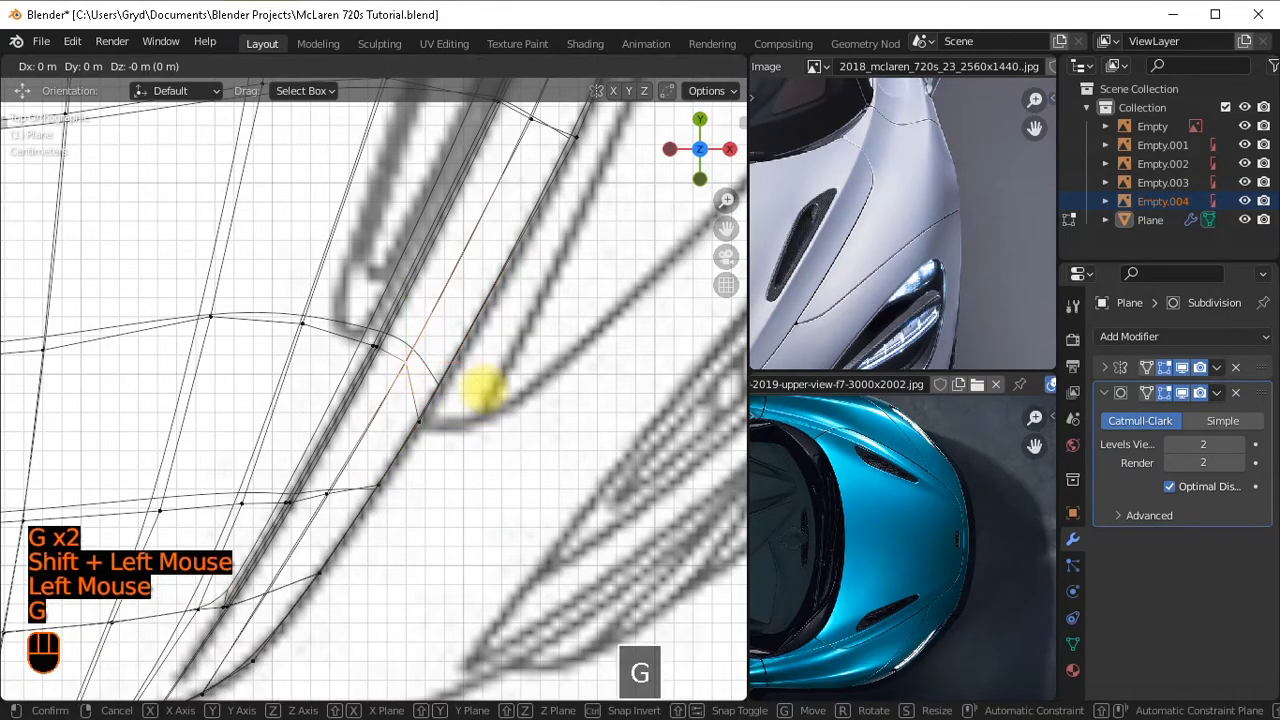
{"action": "key", "text": "g"}
{"action": "left_click", "coordinate": [393, 531], "text": "shift"}
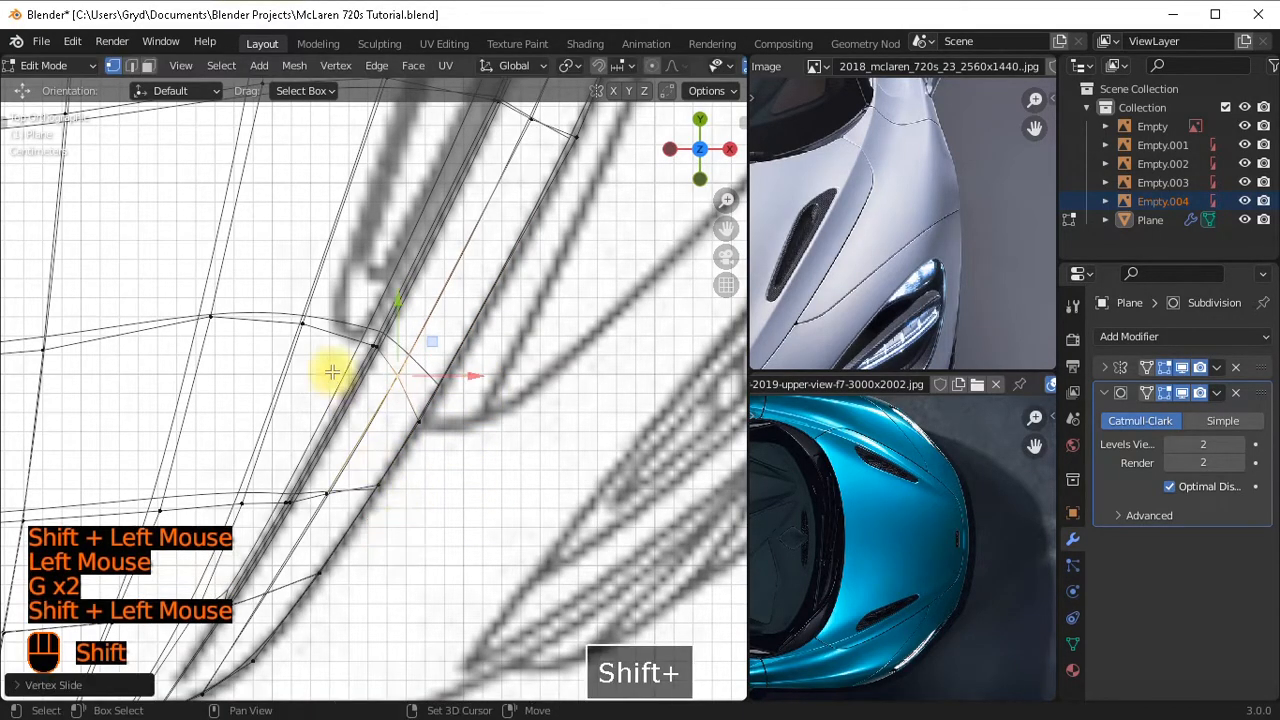
{"action": "left_click", "coordinate": [395, 378]}
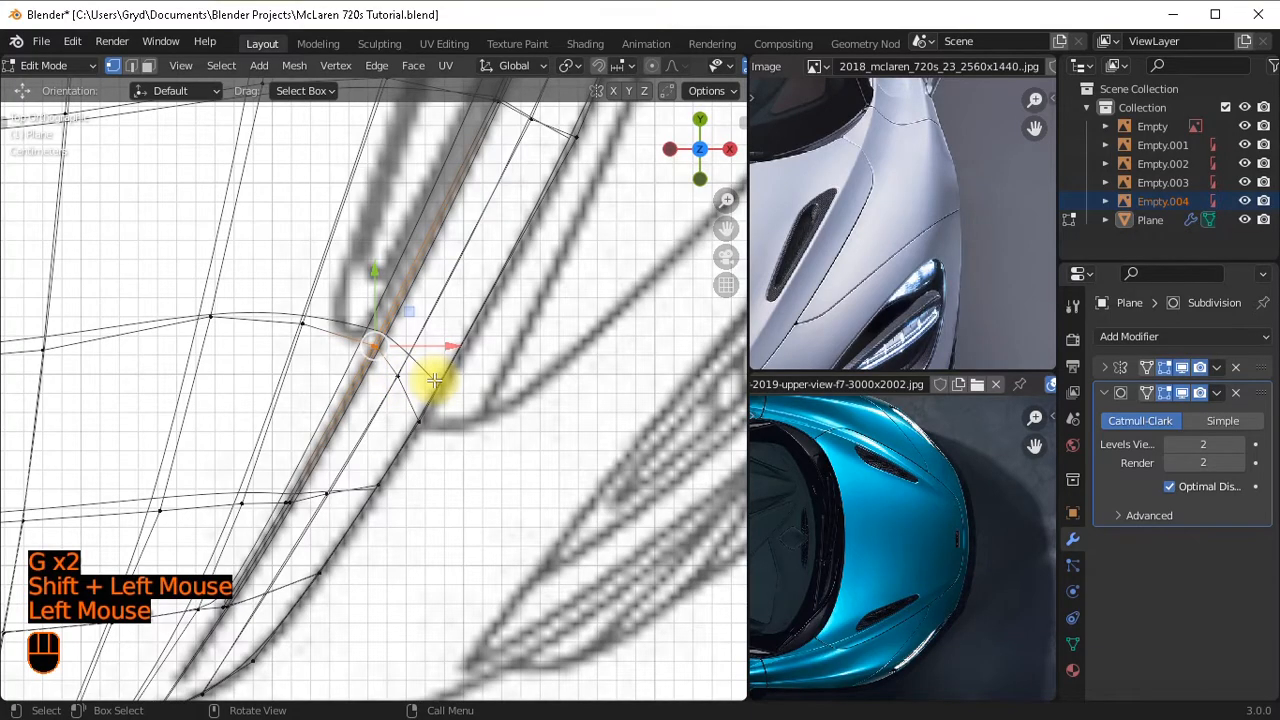
{"action": "key", "text": "g"}
{"action": "key", "text": "g"}
{"action": "left_click", "coordinate": [372, 503], "text": "shift"}
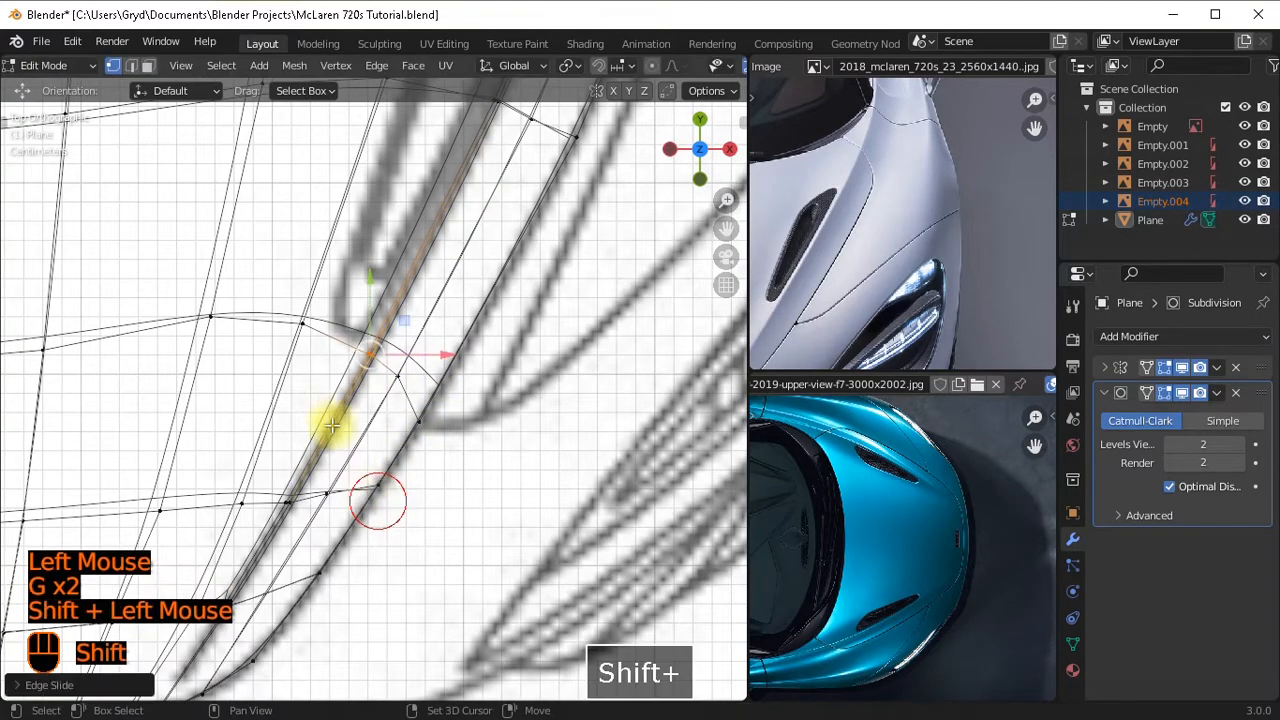
Slide the two vertices inward of the crease in the same row slightly forward to even out the cross line.
{"action": "left_click", "coordinate": [349, 343]}
{"action": "key", "text": "g"}
{"action": "key", "text": "g"}
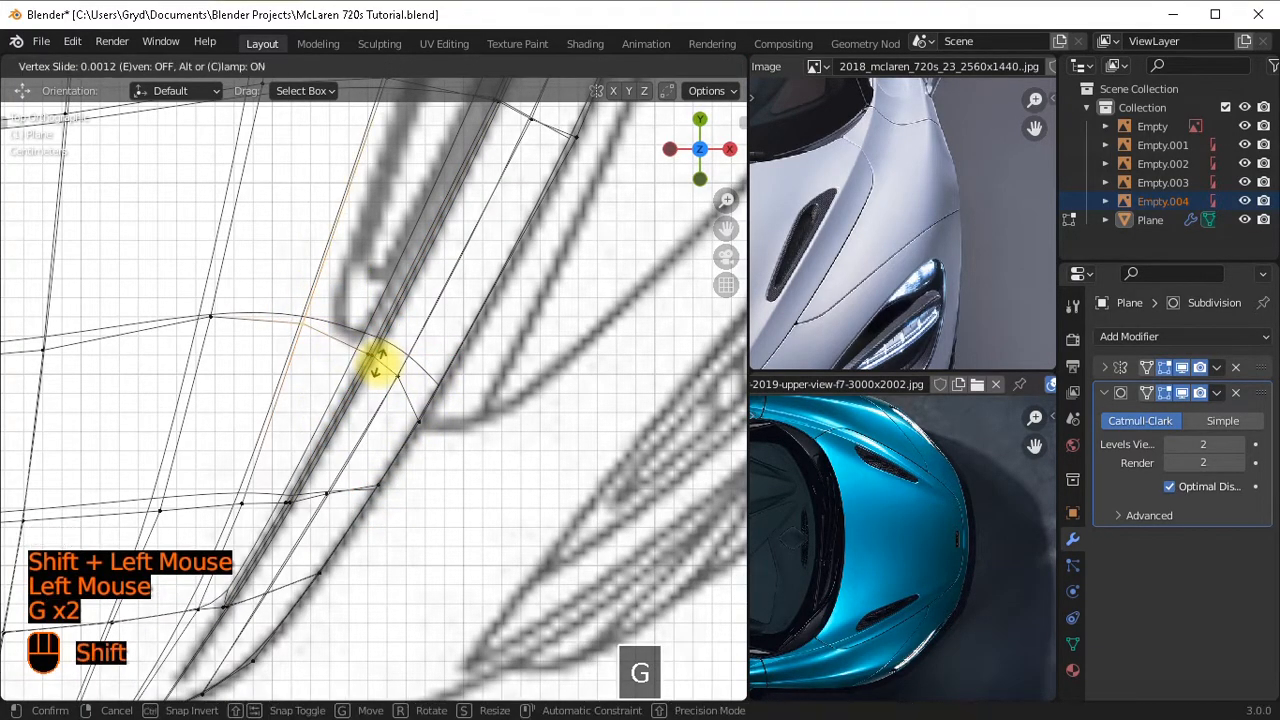
{"action": "left_click", "coordinate": [234, 343], "text": "shift"}
{"action": "left_click", "coordinate": [223, 329]}
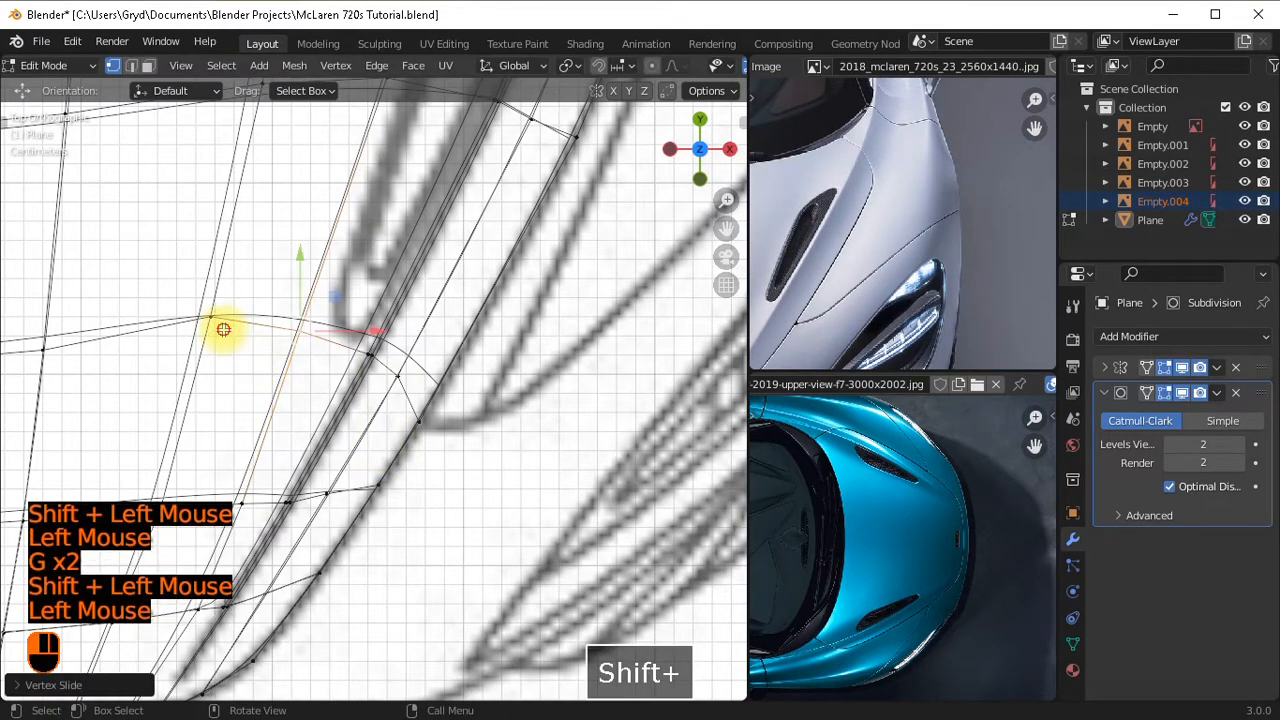
{"action": "left_click", "coordinate": [213, 318]}
{"action": "left_click", "coordinate": [213, 318]}
{"action": "key", "text": "g"}
{"action": "key", "text": "g"}
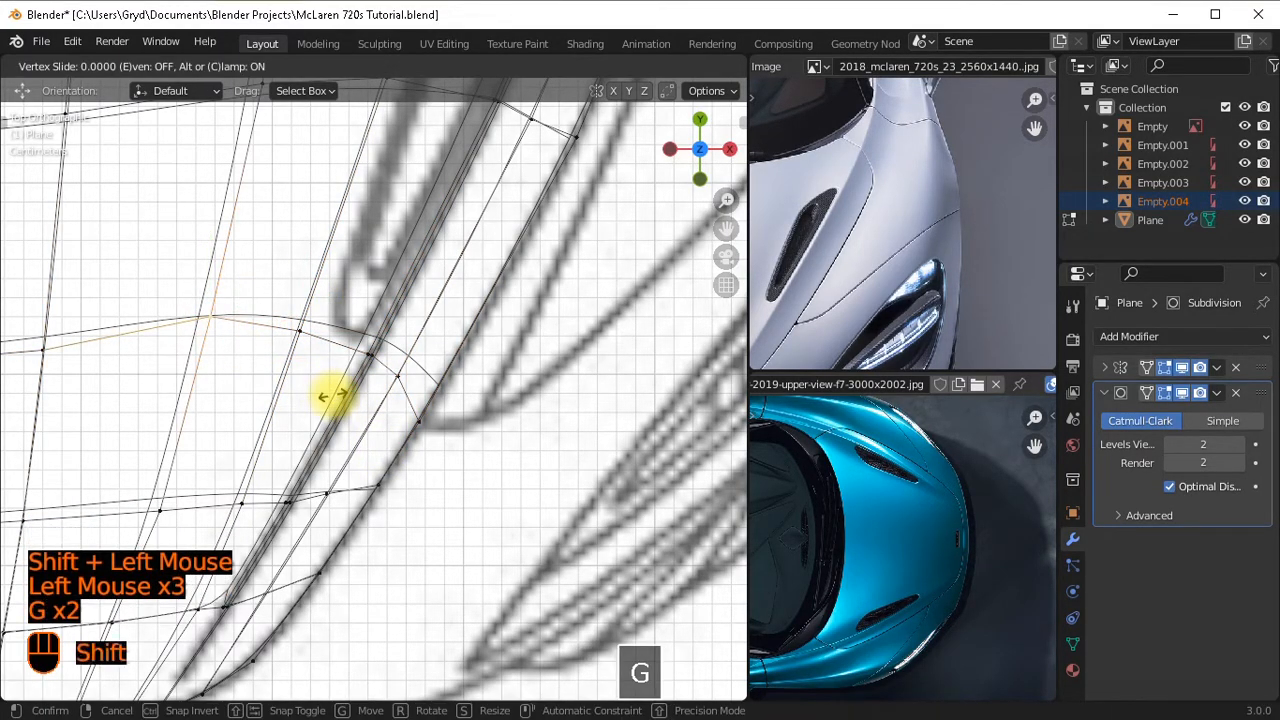
{"action": "left_click", "coordinate": [349, 514], "text": "shift"}
Slide the side strip's middle vertex in the row behind, beside the vent outline, slightly rearward along its edge.
{"action": "scroll", "coordinate": [457, 366], "scroll_direction": "down", "scroll_amount": 2}
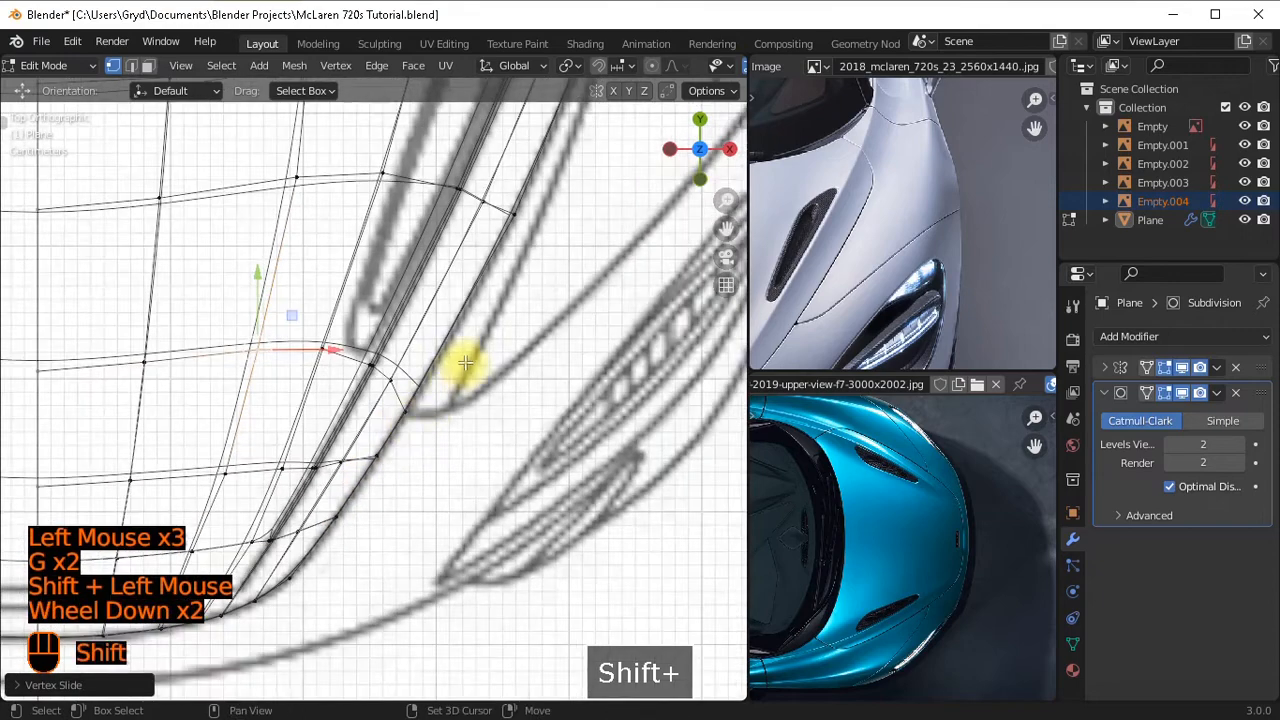
{"action": "middle_click_drag", "start_coordinate": [457, 366], "coordinate": [441, 415], "text": "shift"}
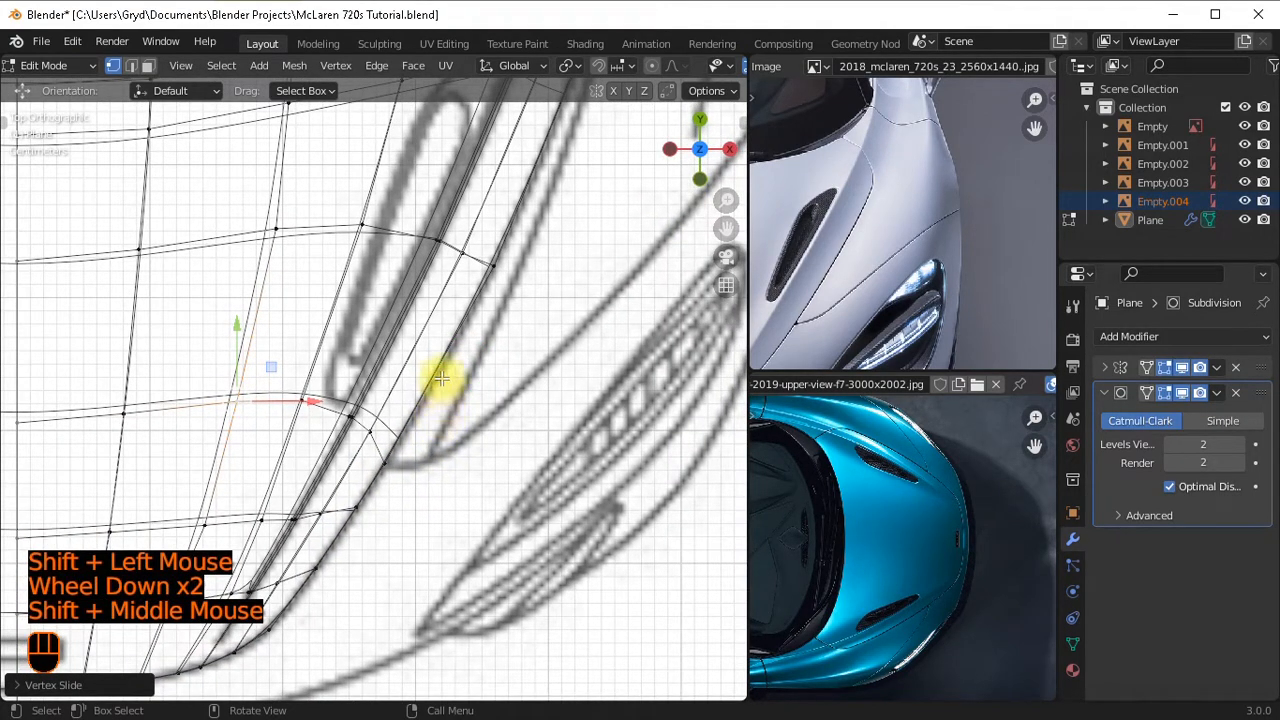
{"action": "left_click", "coordinate": [493, 264]}
{"action": "key", "text": "g"}
{"action": "key", "text": "g"}
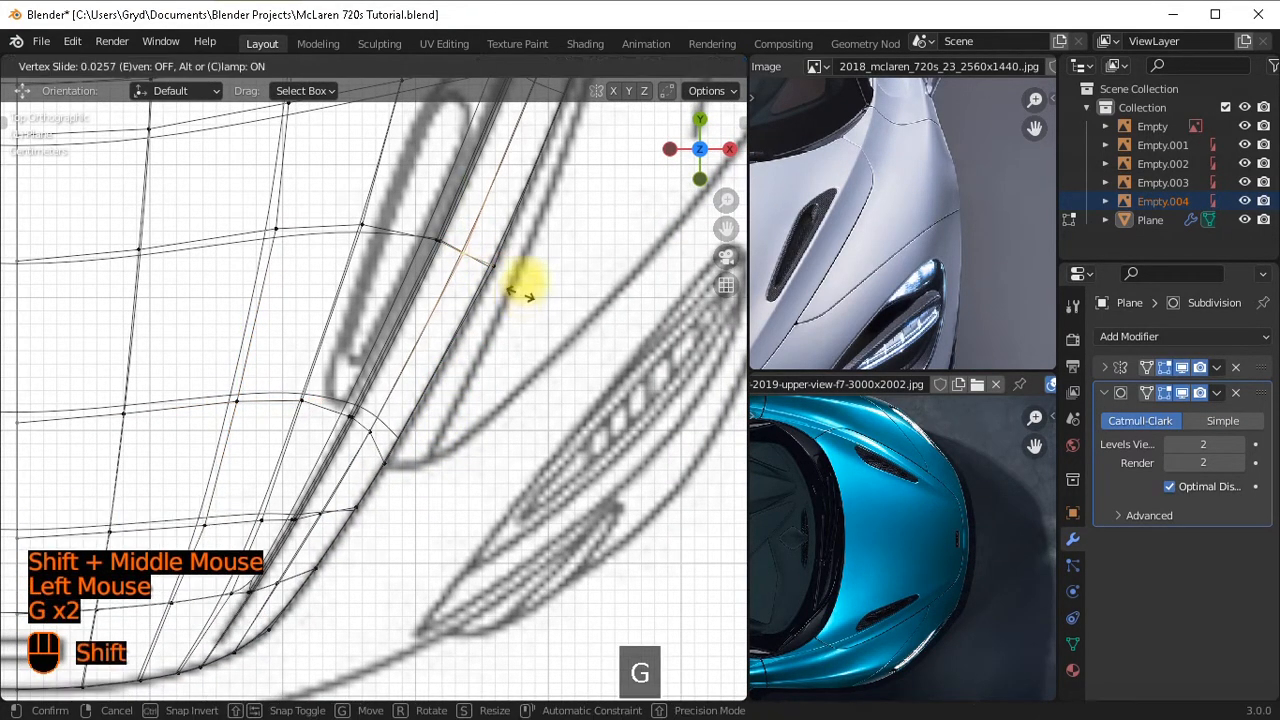
{"action": "left_click", "coordinate": [530, 252], "text": "shift"}
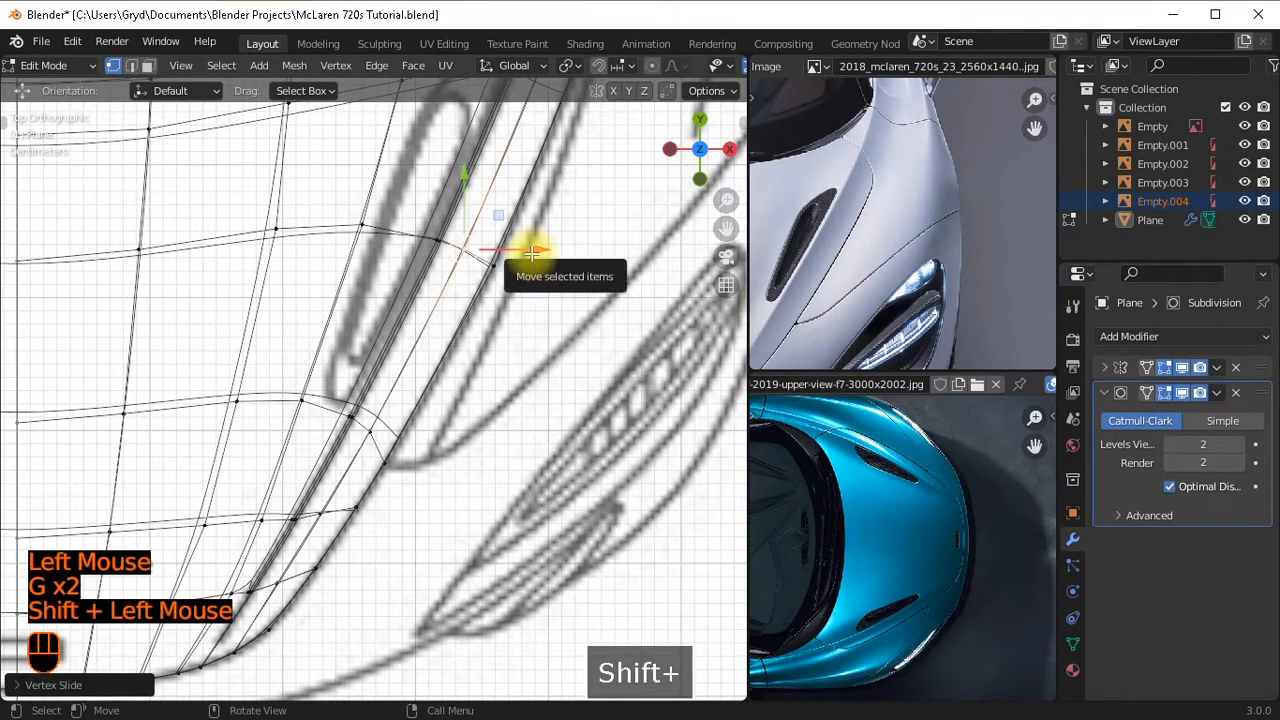
Examine the hood's side strip against the blueprint's vent and fender outline, selecting the outer-edge vertex at the fender junction.
{"action": "scroll", "coordinate": [526, 270], "scroll_direction": "down", "scroll_amount": 2}
{"action": "middle_click_drag", "start_coordinate": [500, 306], "coordinate": [480, 337], "text": "shift"}
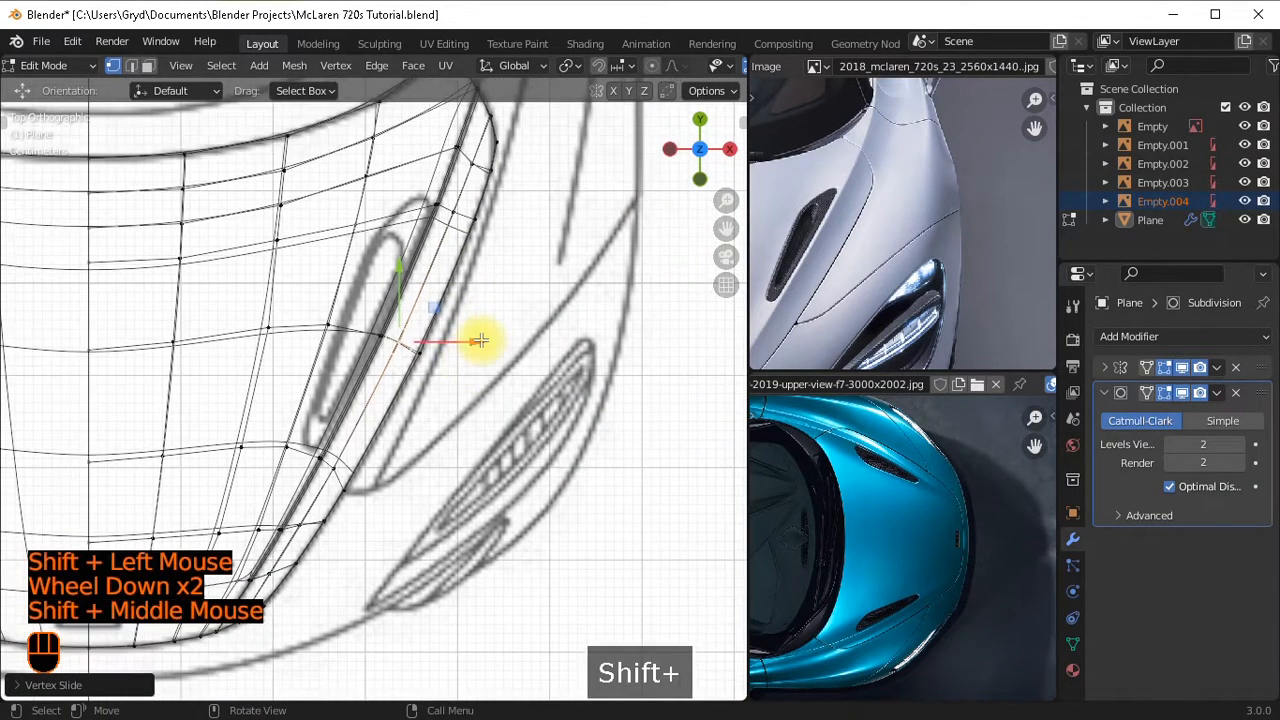
{"action": "scroll", "coordinate": [510, 317], "scroll_direction": "up", "scroll_amount": 2}
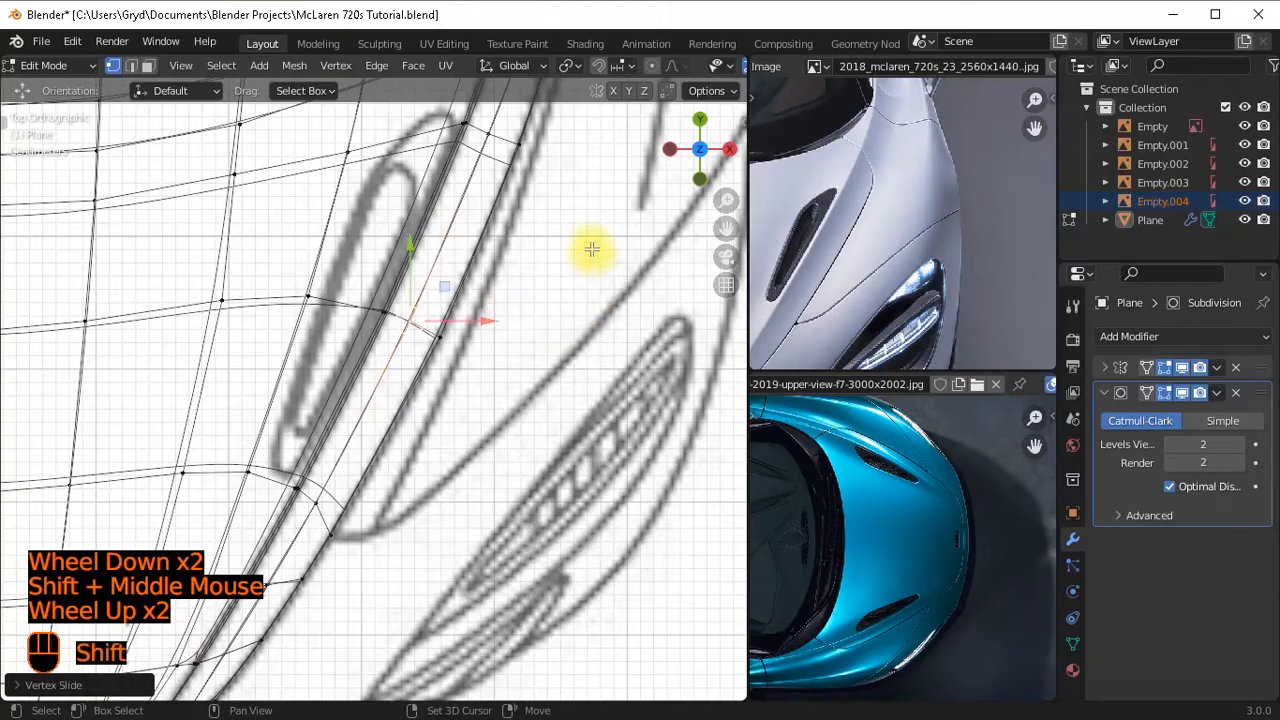
{"action": "middle_click_drag", "start_coordinate": [573, 298], "coordinate": [551, 360], "text": "shift"}
{"action": "middle_click_drag", "start_coordinate": [405, 610], "coordinate": [400, 488], "text": "shift"}
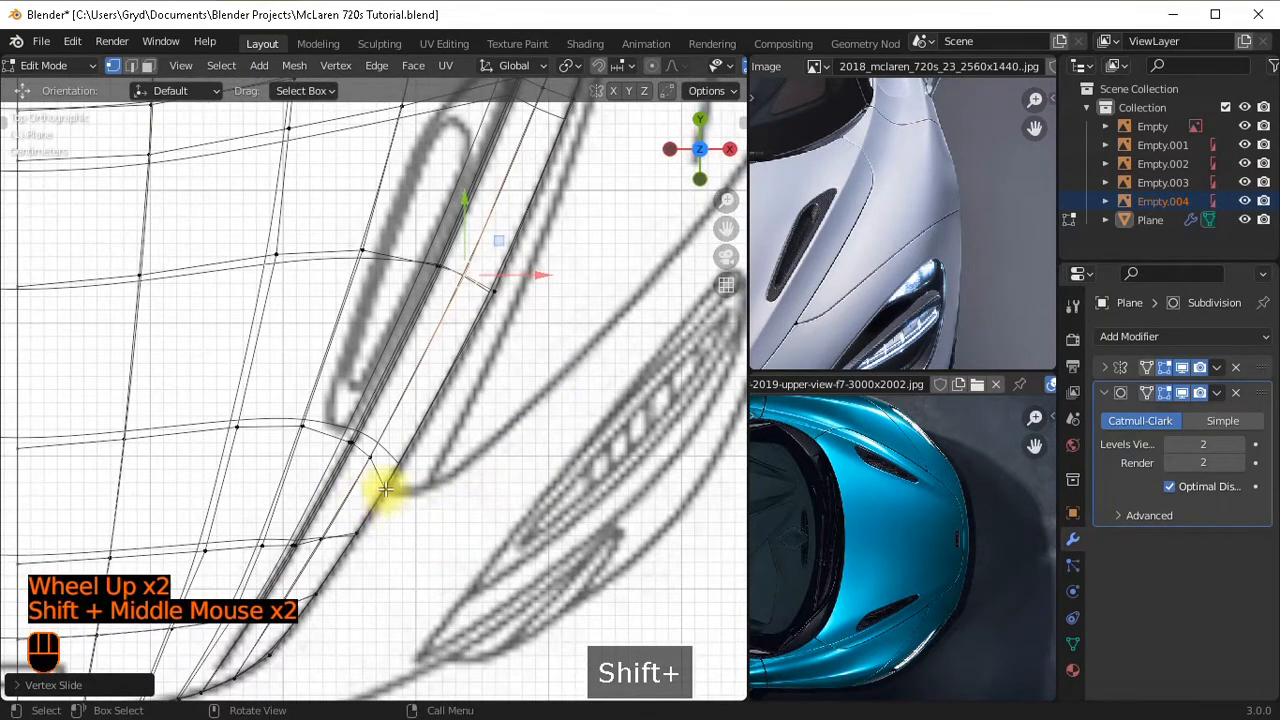
{"action": "left_click", "coordinate": [388, 488]}
{"action": "scroll", "coordinate": [388, 486], "scroll_direction": "down", "scroll_amount": 1}
{"action": "scroll", "coordinate": [400, 495], "scroll_direction": "up", "scroll_amount": 1}
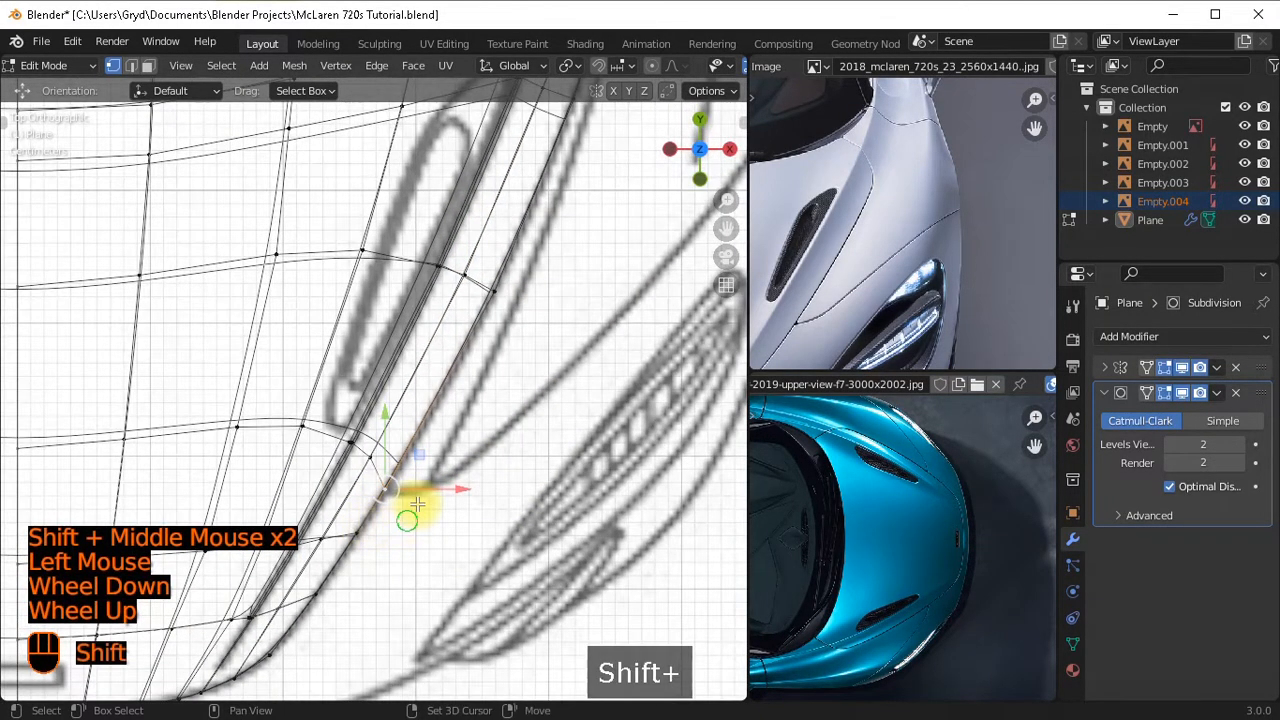
Slide the hood's outer-edge vertex two rows ahead of the fender junction slightly forward along its edge.
{"action": "middle_click_drag", "start_coordinate": [409, 506], "coordinate": [380, 471], "text": "shift"}
{"action": "left_click", "coordinate": [441, 469]}
{"action": "key", "text": "g"}
{"action": "key", "text": "g"}
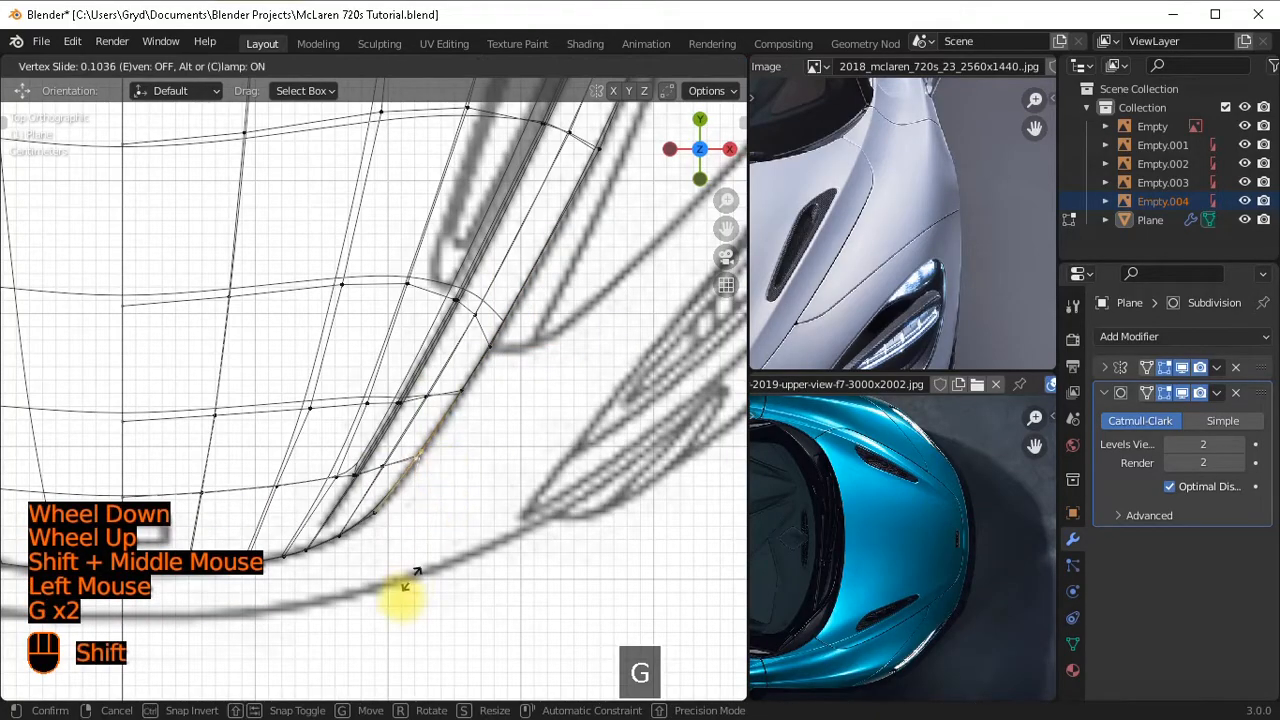
{"action": "left_click", "coordinate": [365, 456], "text": "shift"}
Slide the side strip's middle vertex and the vertex just inside the crease in the same row slightly forward along their edges.
{"action": "left_click", "coordinate": [380, 466]}
{"action": "key", "text": "g"}
{"action": "key", "text": "g"}
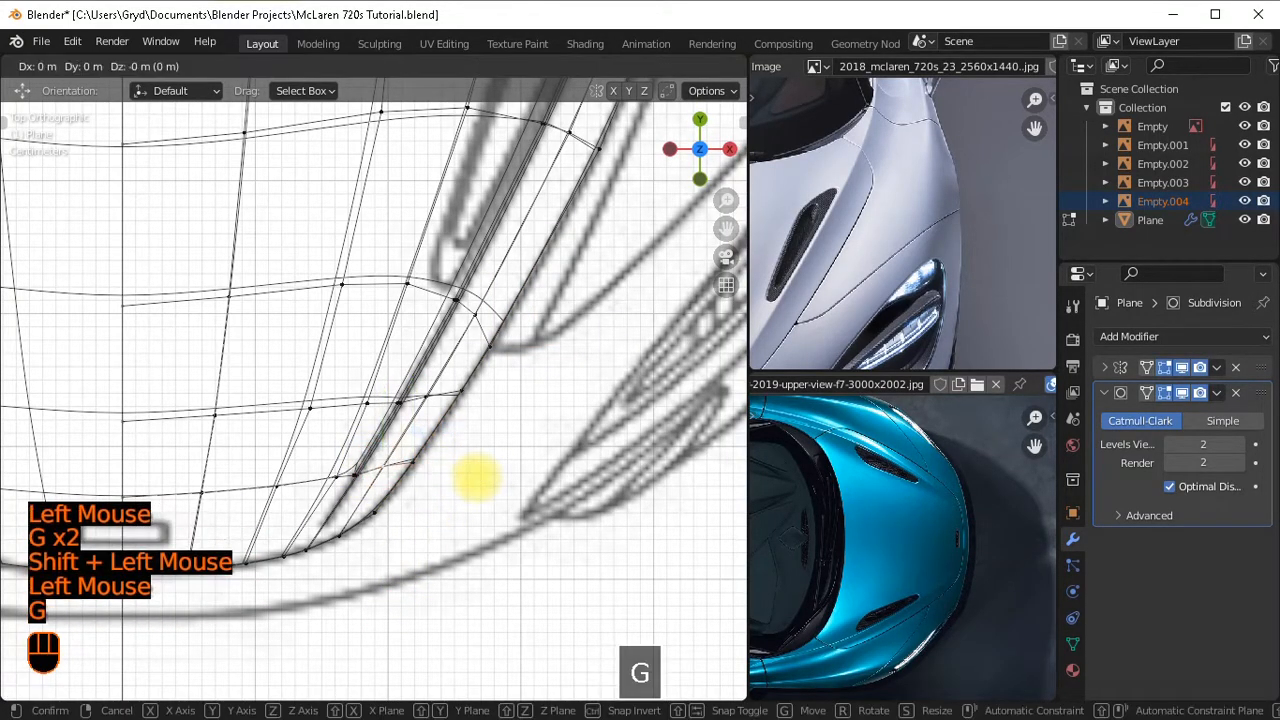
{"action": "left_click", "coordinate": [386, 429], "text": "shift"}
{"action": "left_click", "coordinate": [331, 460]}
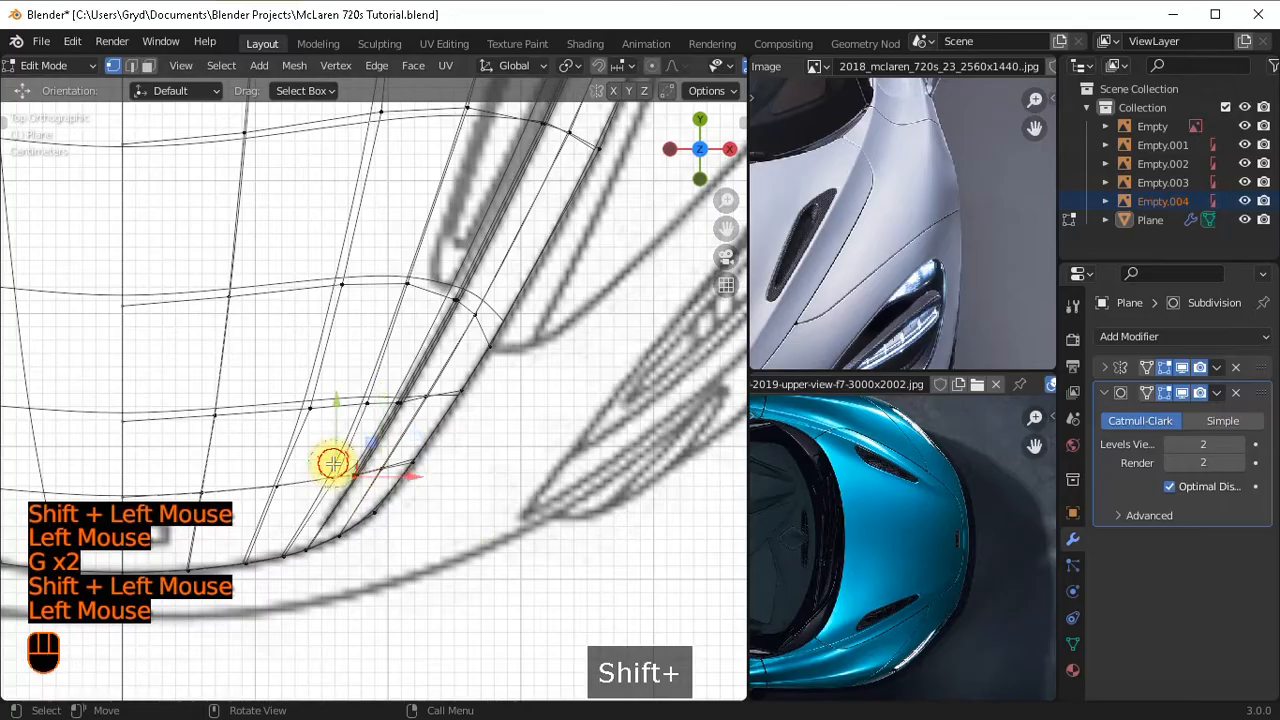
{"action": "key", "text": "g"}
{"action": "key", "text": "g"}
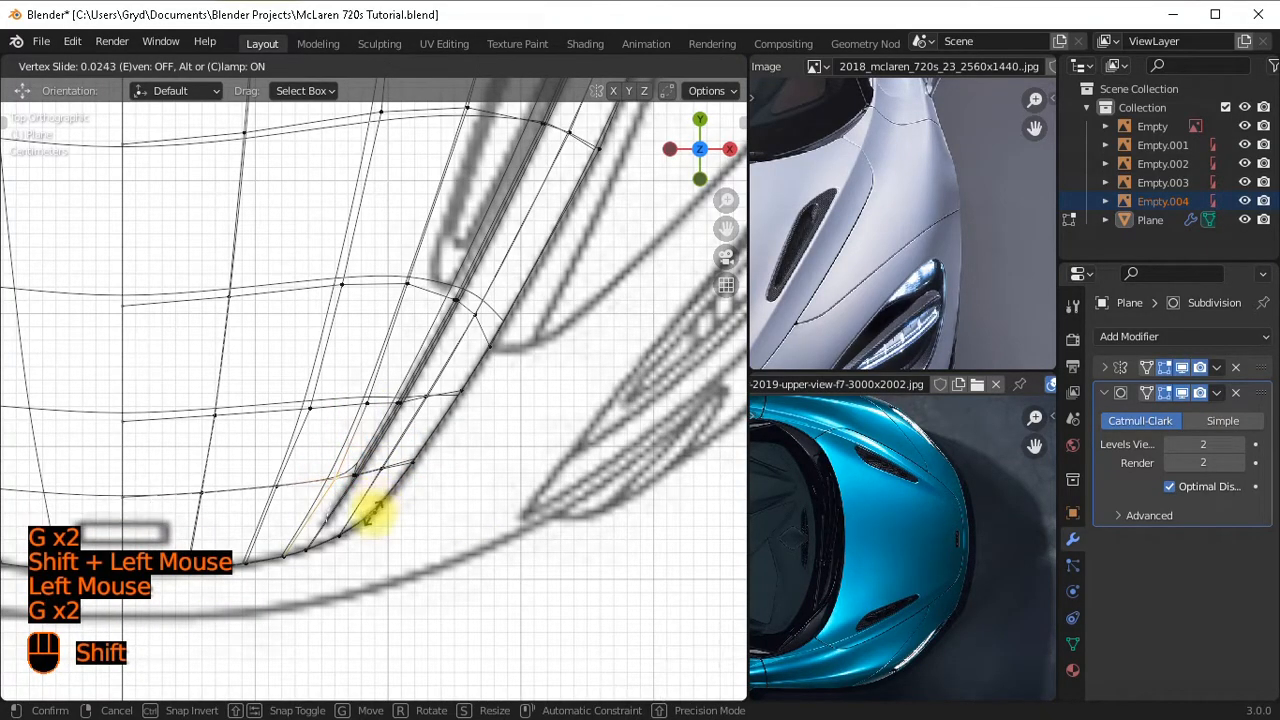
{"action": "left_click", "coordinate": [472, 397], "text": "shift"}
Slide the outer-edge vertex and the strip's middle vertex in the row directly ahead of the fender junction slightly forward.
{"action": "left_click", "coordinate": [477, 400]}
{"action": "key", "text": "g"}
{"action": "key", "text": "g"}
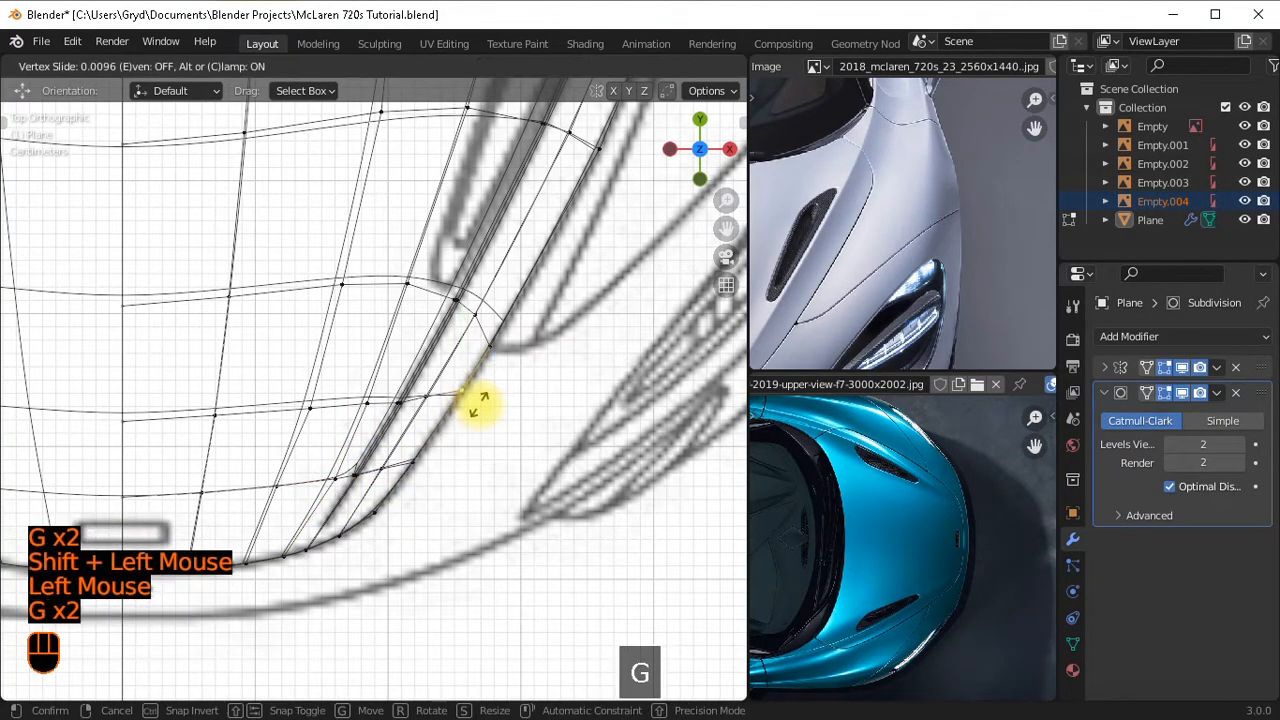
{"action": "left_click", "coordinate": [414, 560], "text": "shift"}
{"action": "left_click", "coordinate": [432, 370]}
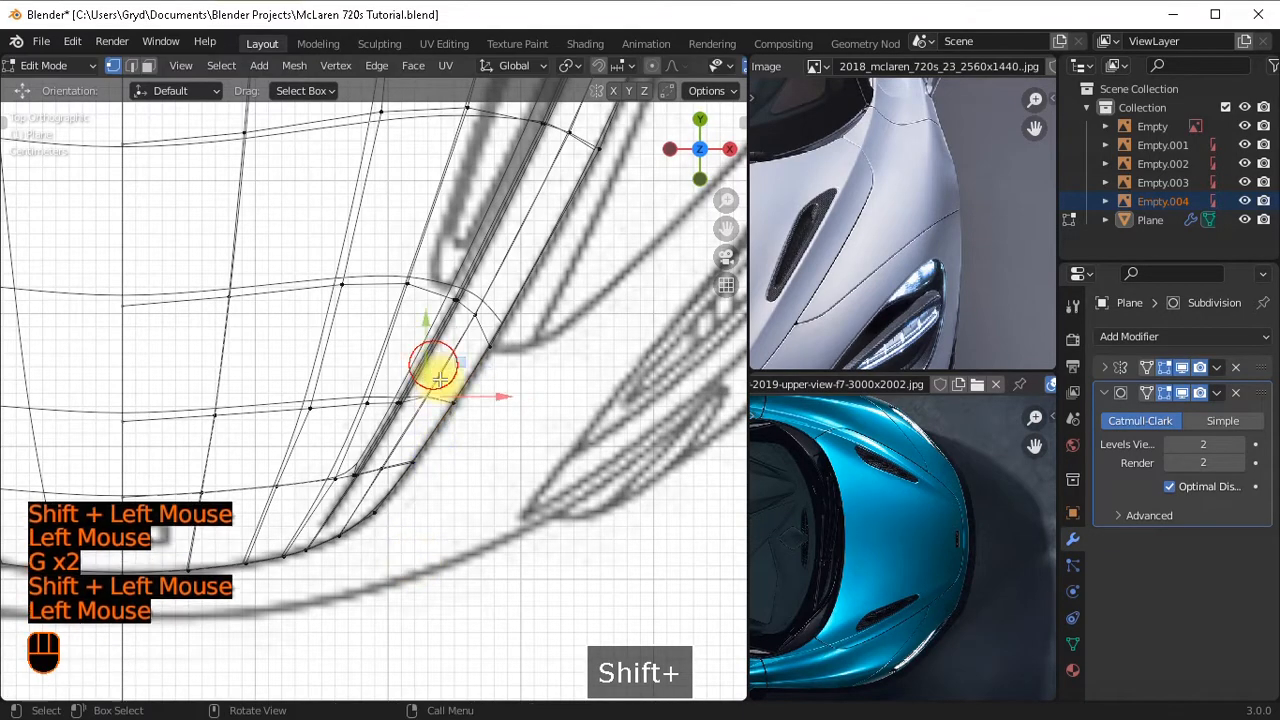
{"action": "key", "text": "g"}
{"action": "key", "text": "g"}
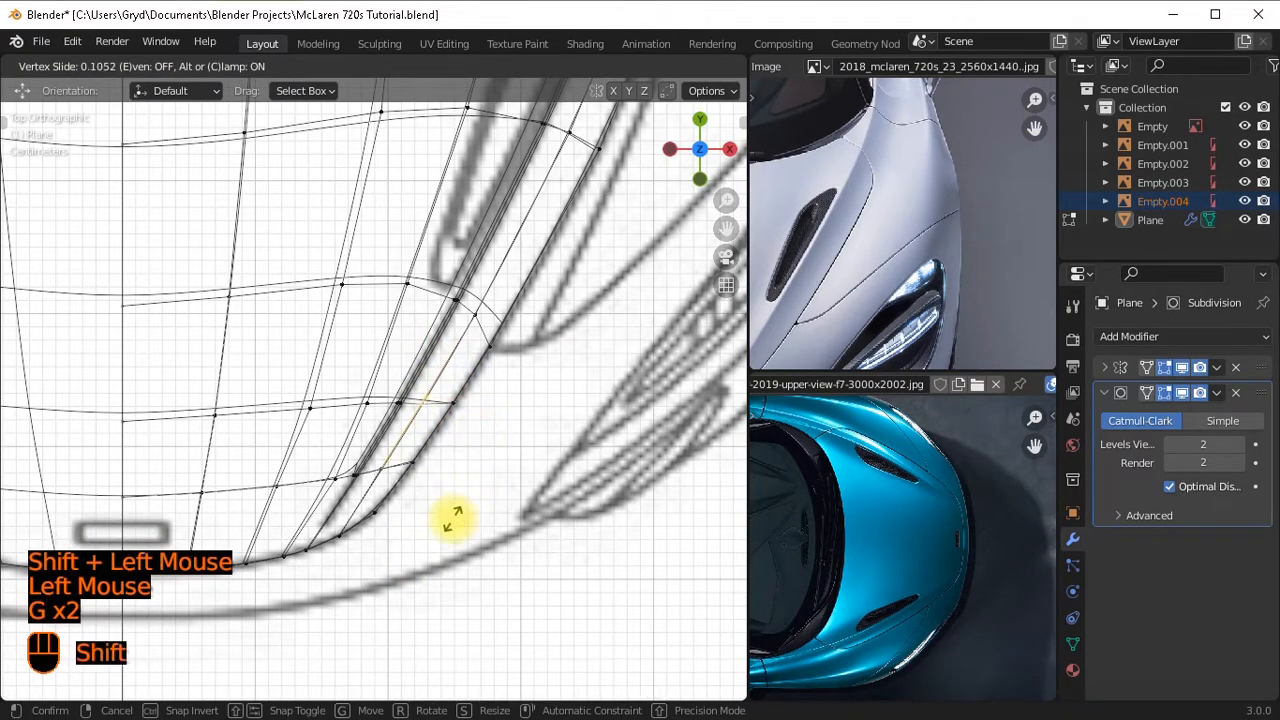
{"action": "left_click", "coordinate": [457, 500], "text": "shift"}
Compare the hood's whole side edge with the blueprint's fender outline and select the vertex at the fender junction.
{"action": "scroll", "coordinate": [573, 370], "scroll_direction": "down", "scroll_amount": 1}
{"action": "scroll", "coordinate": [573, 370], "scroll_direction": "down", "scroll_amount": 1, "text": "shift"}
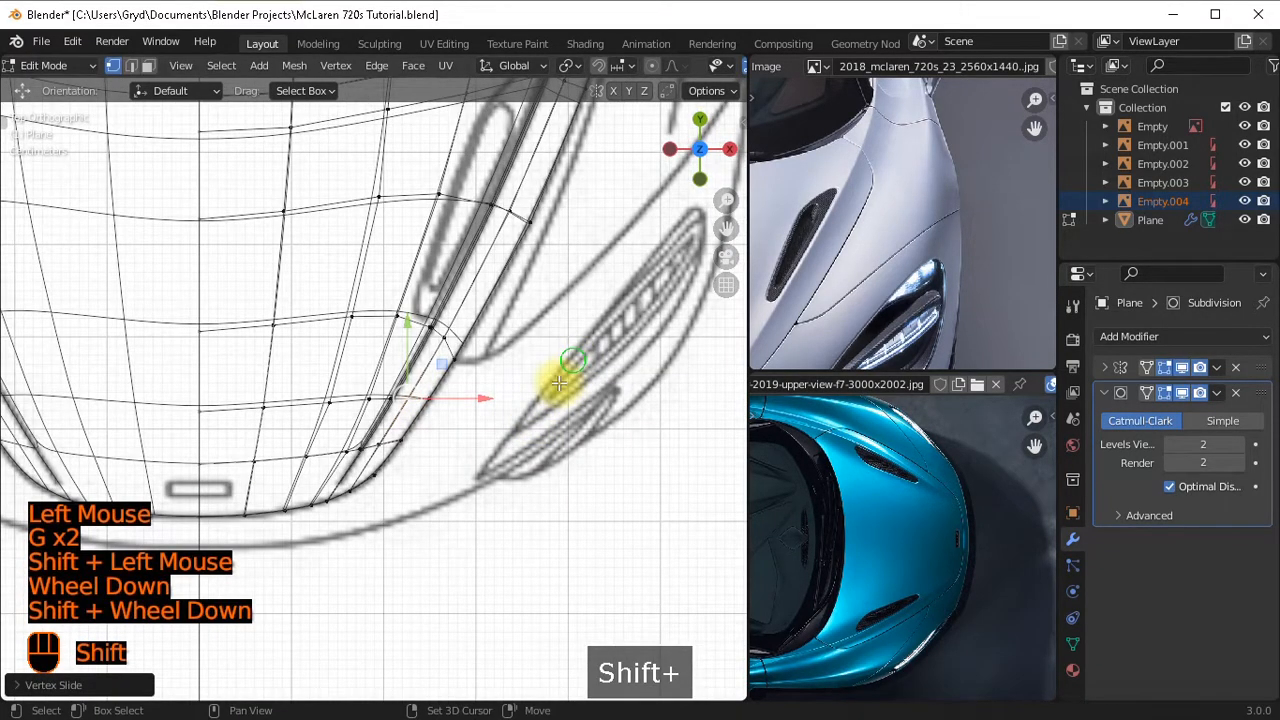
{"action": "middle_click_drag", "start_coordinate": [558, 383], "coordinate": [536, 408], "text": "shift"}
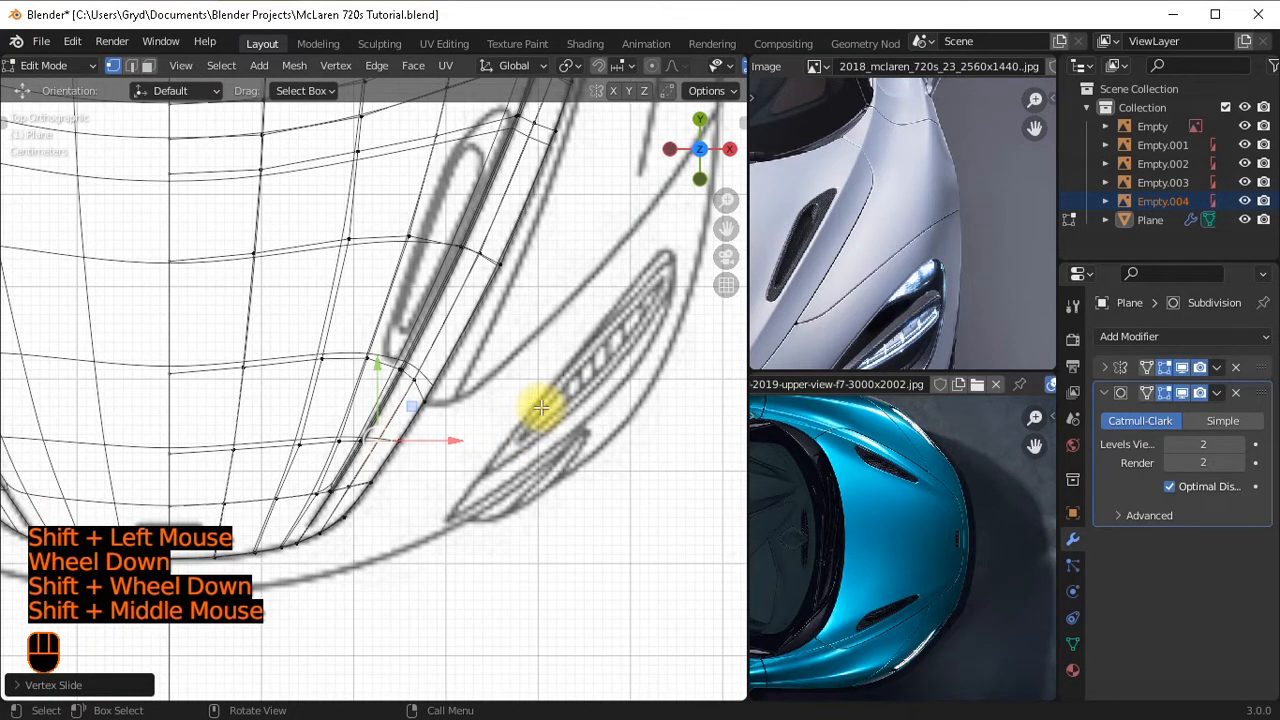
{"action": "scroll", "coordinate": [603, 318], "scroll_direction": "up", "scroll_amount": 2}
{"action": "middle_click_drag", "start_coordinate": [594, 323], "coordinate": [530, 388], "text": "shift"}
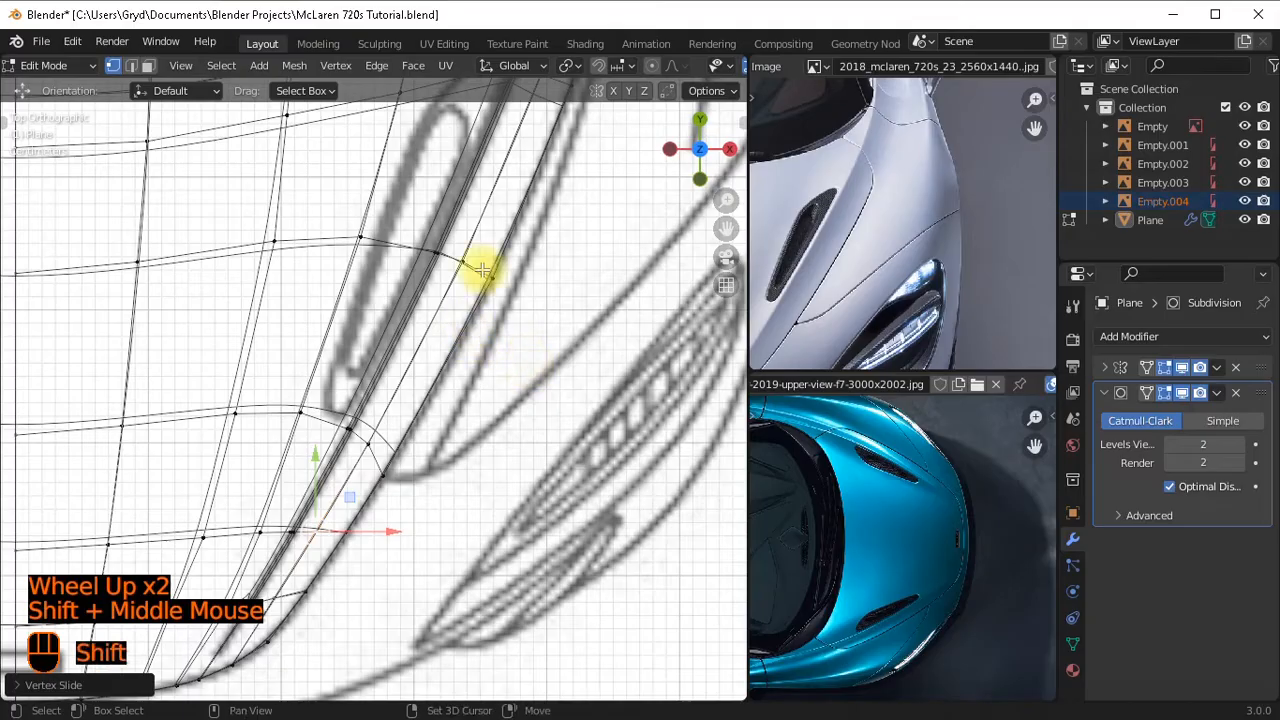
{"action": "middle_click_drag", "start_coordinate": [486, 266], "coordinate": [443, 337], "text": "shift"}
{"action": "scroll", "coordinate": [484, 366], "scroll_direction": "down", "scroll_amount": 1}
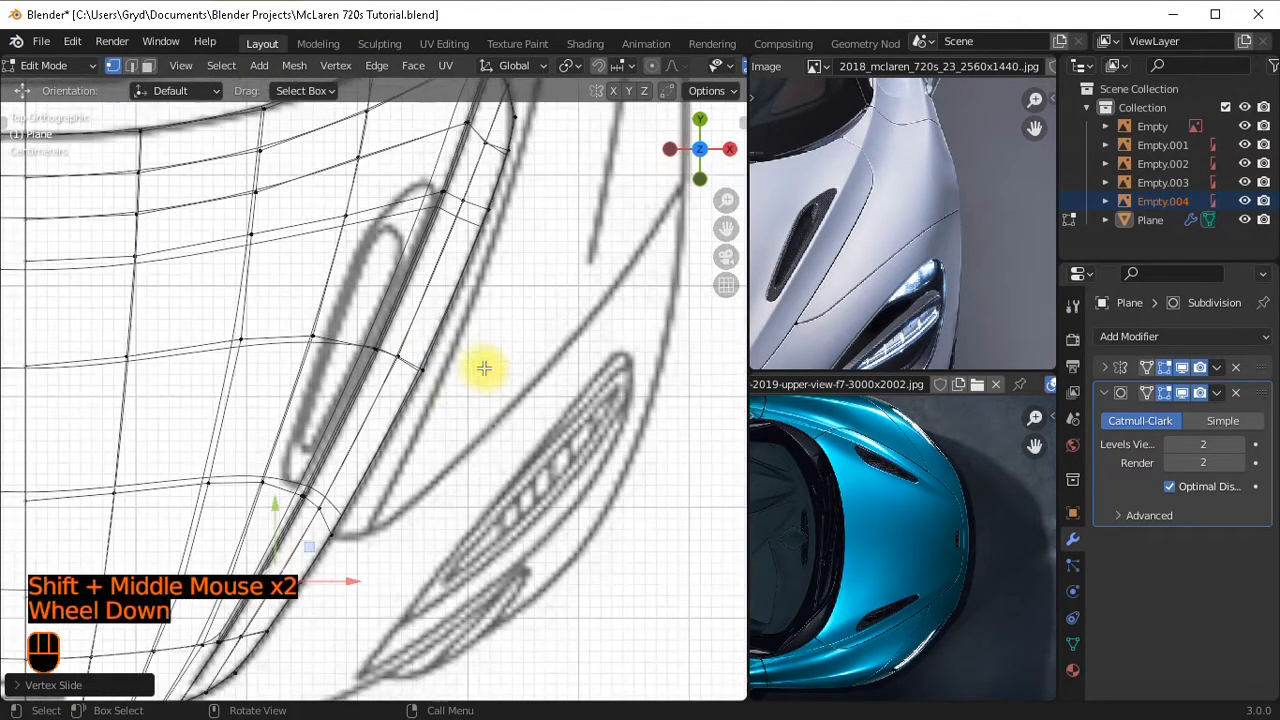
{"action": "left_click", "coordinate": [349, 524]}
{"action": "middle_click_drag", "start_coordinate": [349, 524], "coordinate": [415, 461], "text": "shift"}
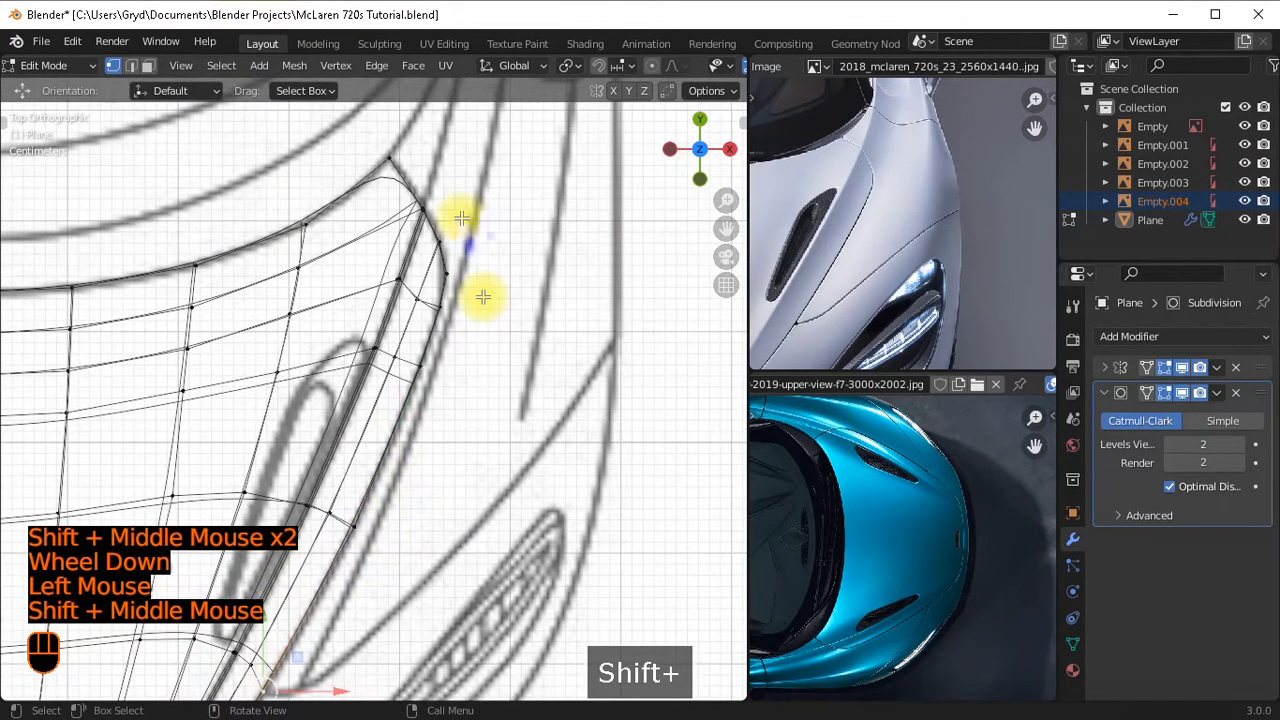
{"action": "middle_click_drag", "start_coordinate": [471, 300], "coordinate": [497, 260], "text": "shift"}
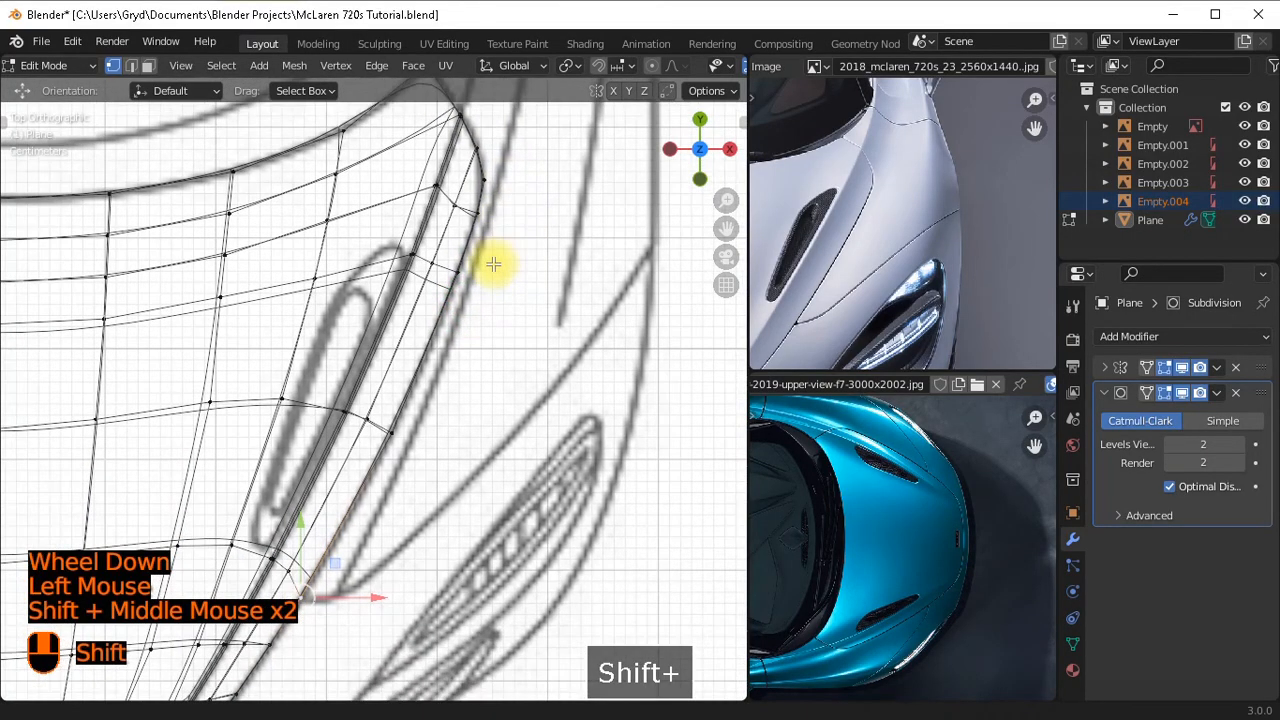
{"action": "scroll", "coordinate": [500, 306], "scroll_direction": "down", "scroll_amount": 1}
{"action": "scroll", "coordinate": [500, 306], "scroll_direction": "up", "scroll_amount": 1}
Examine the seam between hood and front fender in the blue car's reference photo and on the mesh in perspective.
{"action": "middle_click_drag", "start_coordinate": [500, 306], "coordinate": [506, 183]}
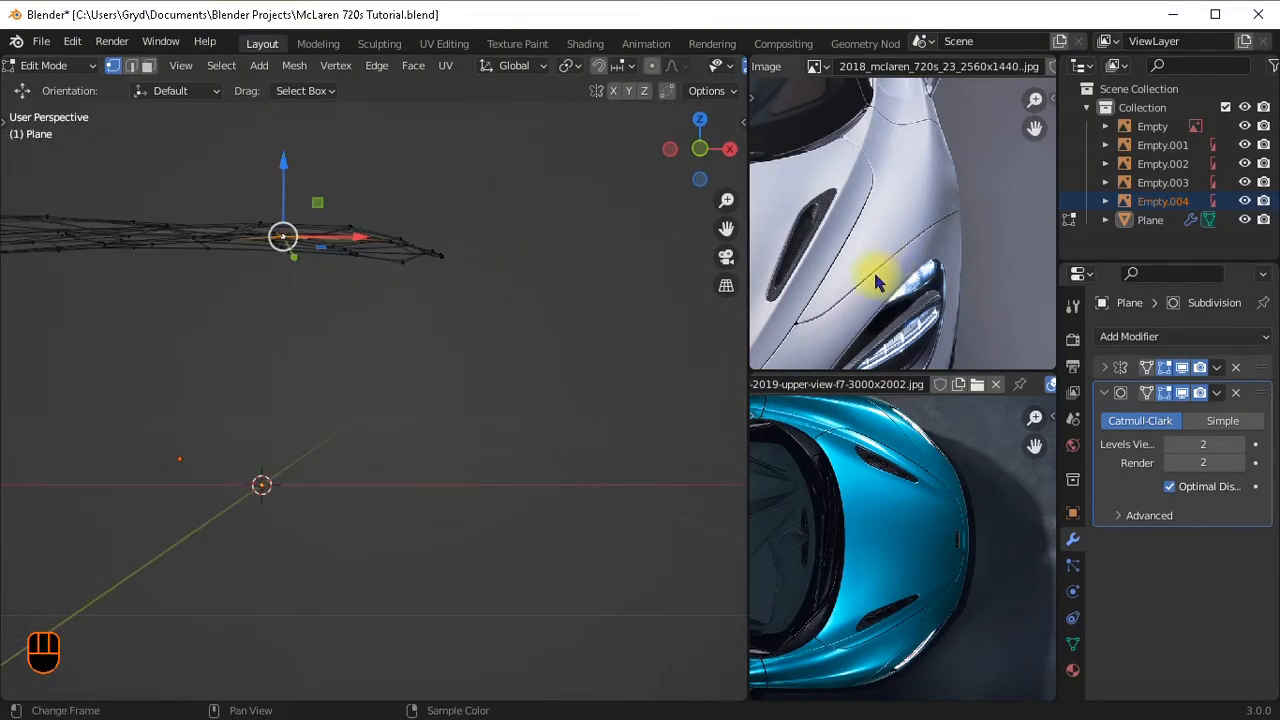
{"action": "middle_click", "coordinate": [866, 408]}
{"action": "scroll", "coordinate": [857, 429], "scroll_direction": "up", "scroll_amount": 1}
{"action": "middle_click_drag", "start_coordinate": [931, 578], "coordinate": [905, 587]}
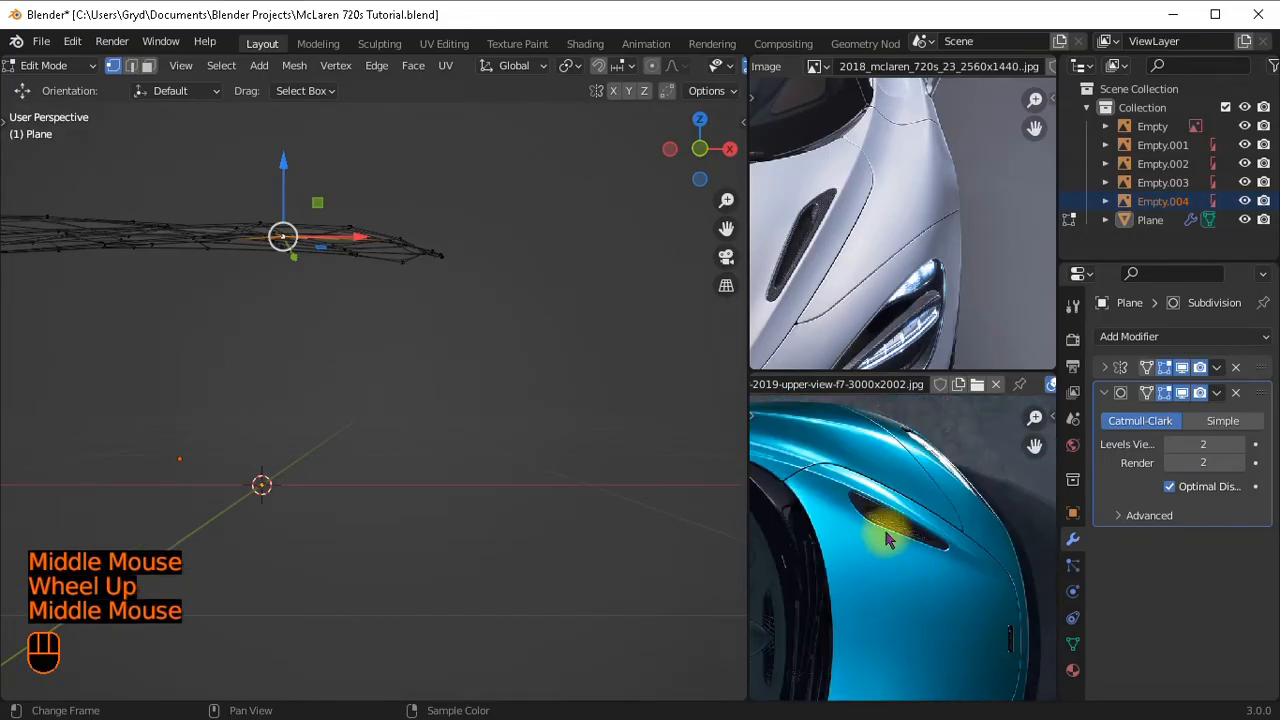
{"action": "middle_click_drag", "start_coordinate": [886, 528], "coordinate": [894, 500]}
{"action": "middle_click_drag", "start_coordinate": [543, 418], "coordinate": [546, 463]}
{"action": "scroll", "coordinate": [546, 463], "scroll_direction": "up", "scroll_amount": 1}
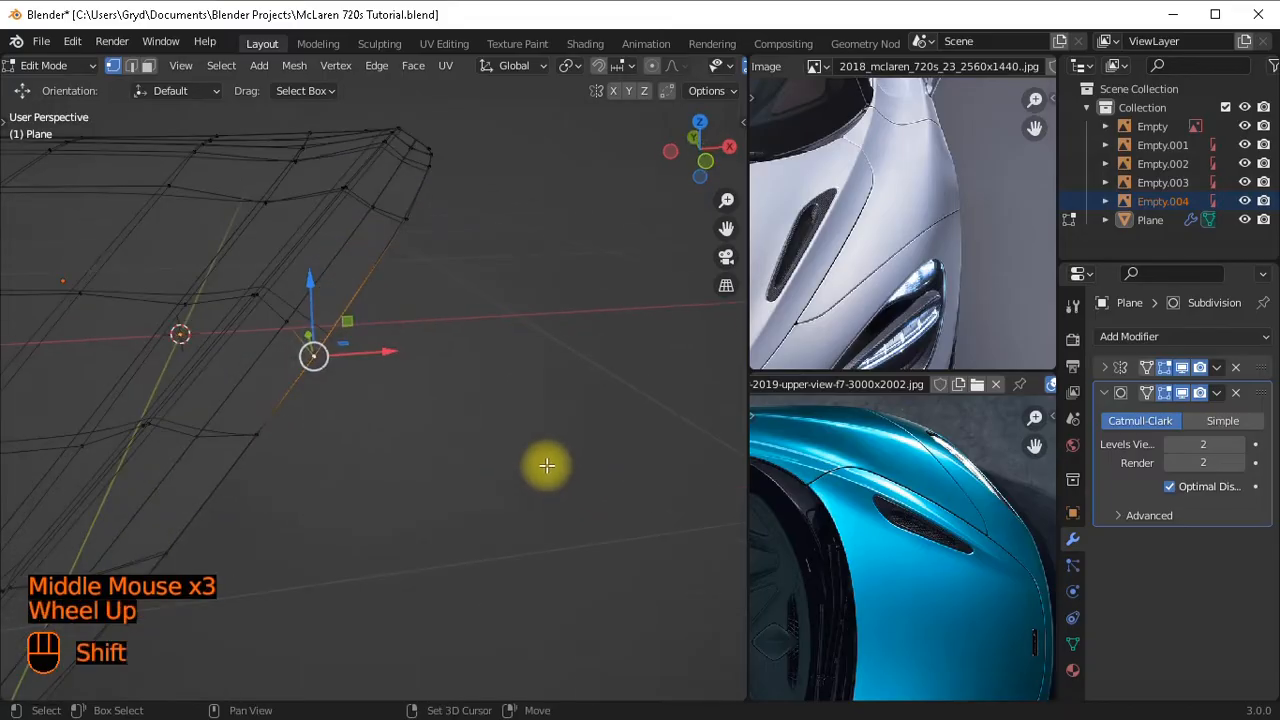
Turn off wireframe shading, inspect the solid hood's side edge, and return to the top view at its rear corner.
{"action": "key", "text": "shift+z"}
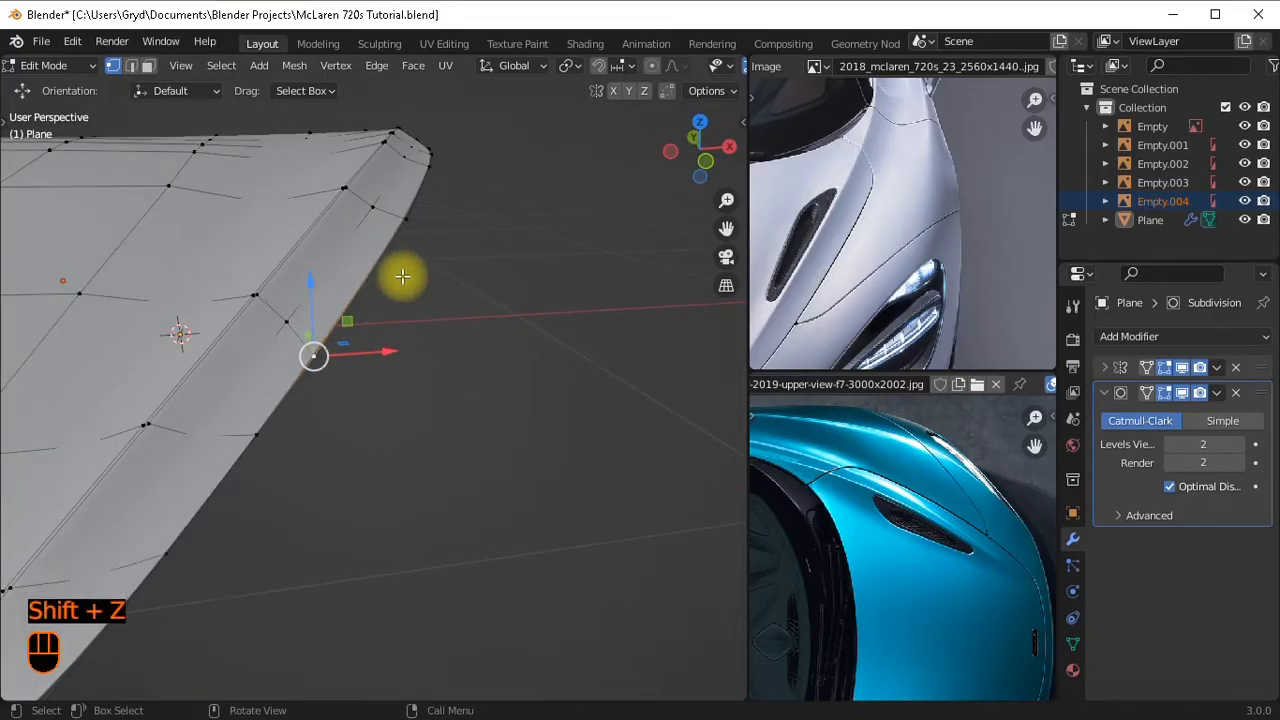
{"action": "scroll", "coordinate": [426, 298], "scroll_direction": "down", "scroll_amount": 1}
{"action": "middle_click_drag", "start_coordinate": [409, 366], "coordinate": [186, 423]}
{"action": "scroll", "coordinate": [390, 323], "scroll_direction": "up", "scroll_amount": 1}
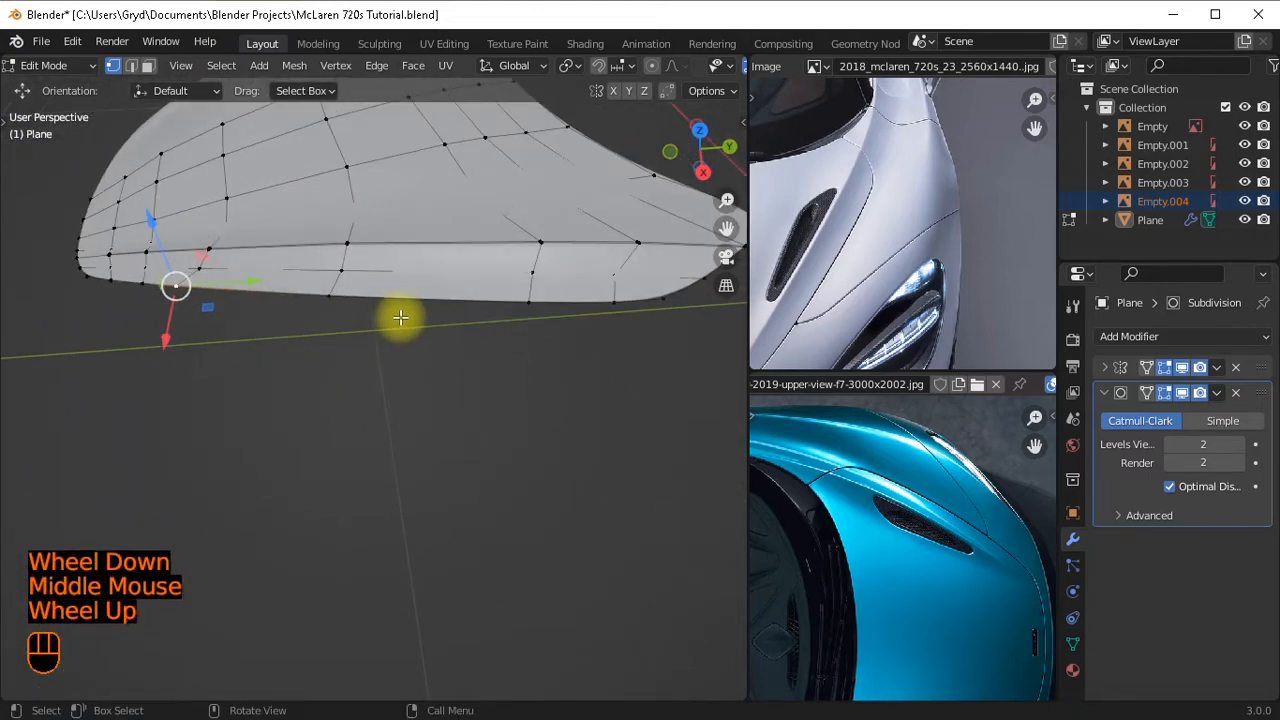
{"action": "middle_click_drag", "start_coordinate": [400, 317], "coordinate": [417, 331]}
{"action": "key", "text": "KP_7"}
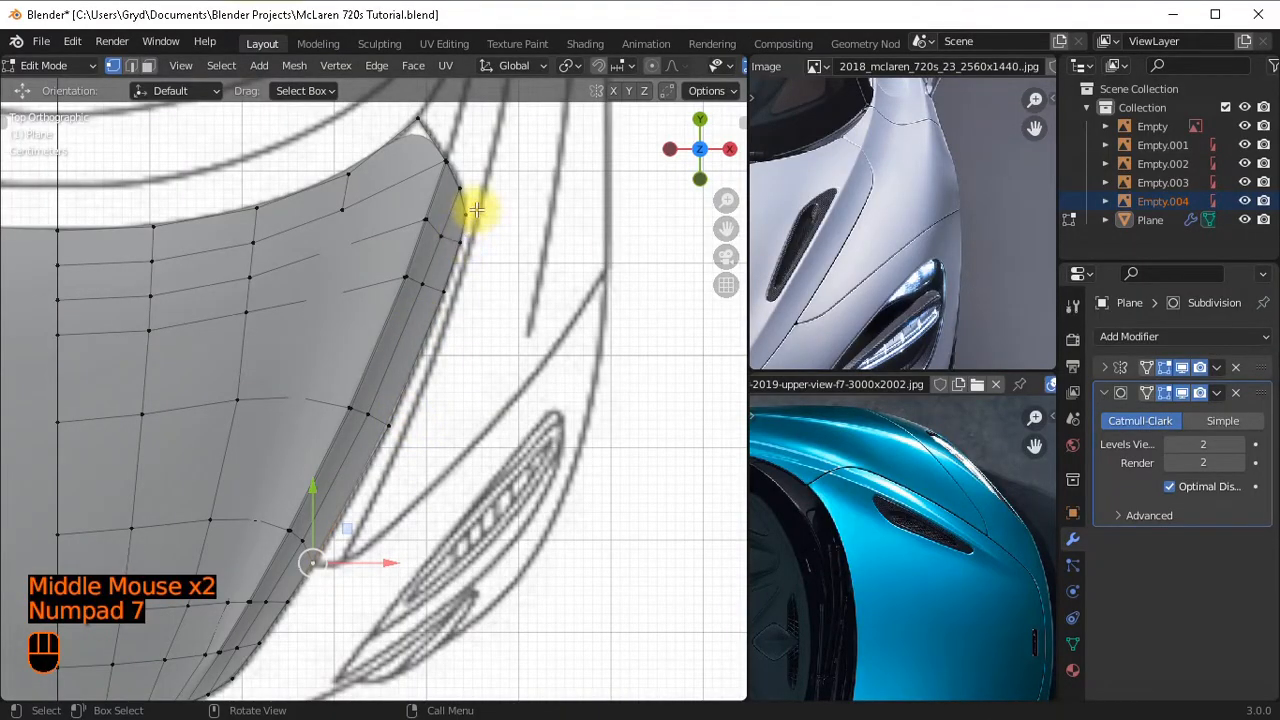
{"action": "middle_click_drag", "start_coordinate": [429, 157], "coordinate": [451, 374], "text": "shift"}
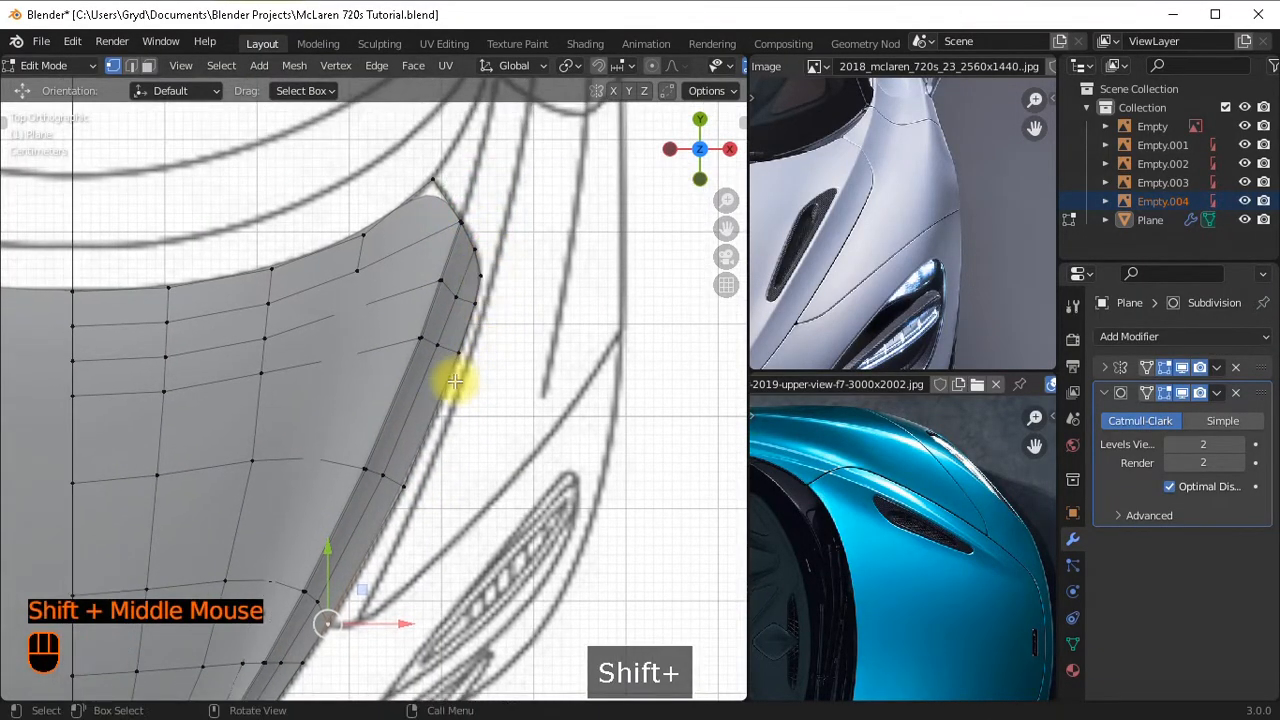
{"action": "left_click", "coordinate": [474, 312], "text": "ctrl"}
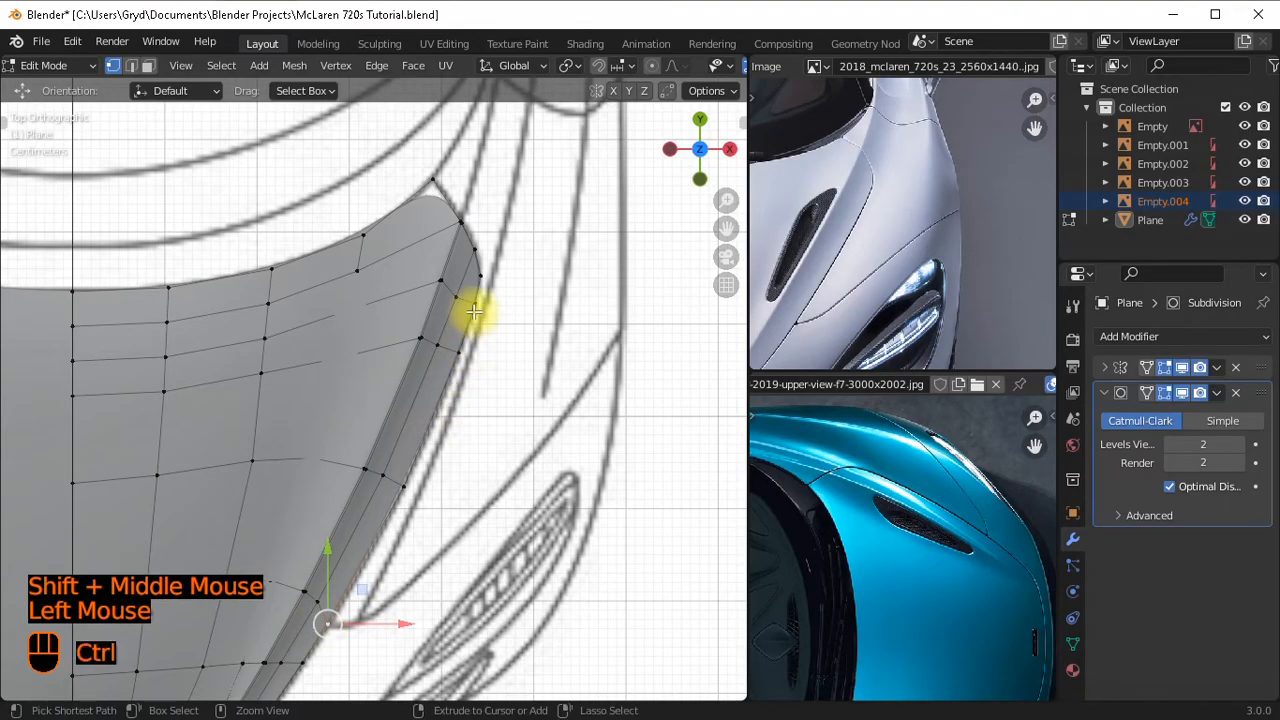
{"action": "left_click", "coordinate": [495, 287], "text": "ctrl"}
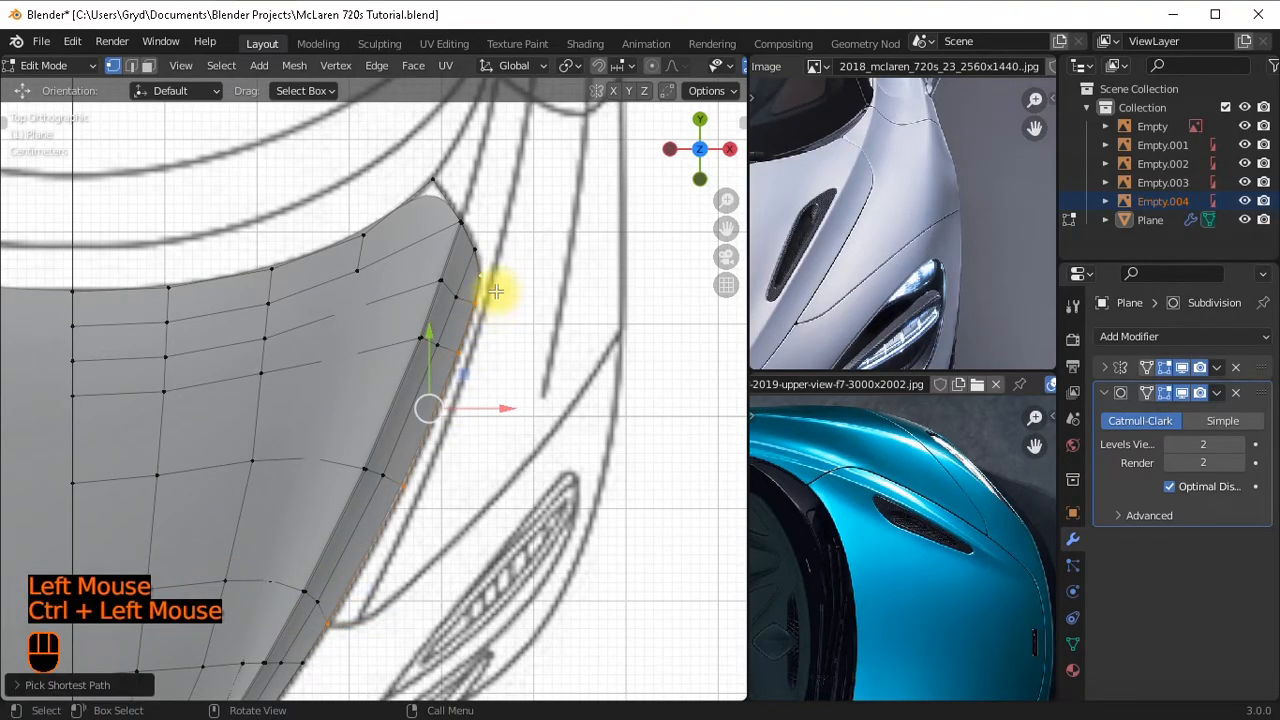
{"action": "key", "text": "ctrl+z"}
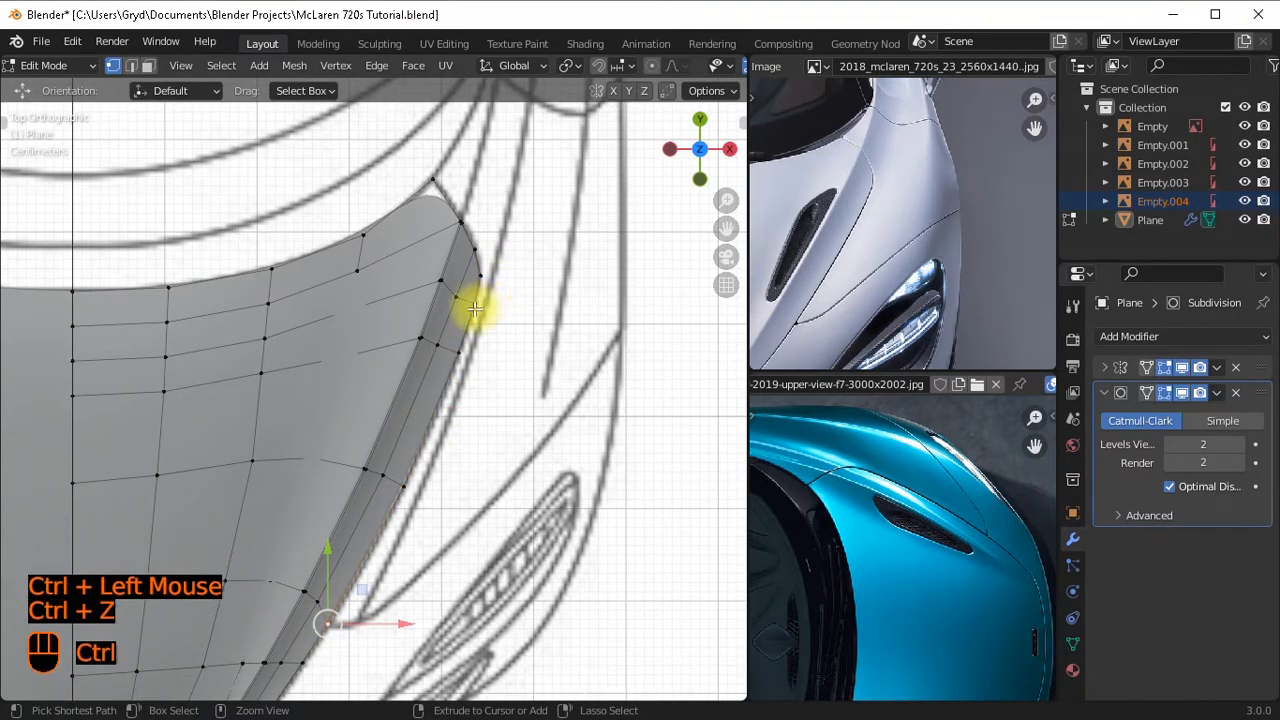
{"action": "left_click", "coordinate": [490, 276], "text": "ctrl"}
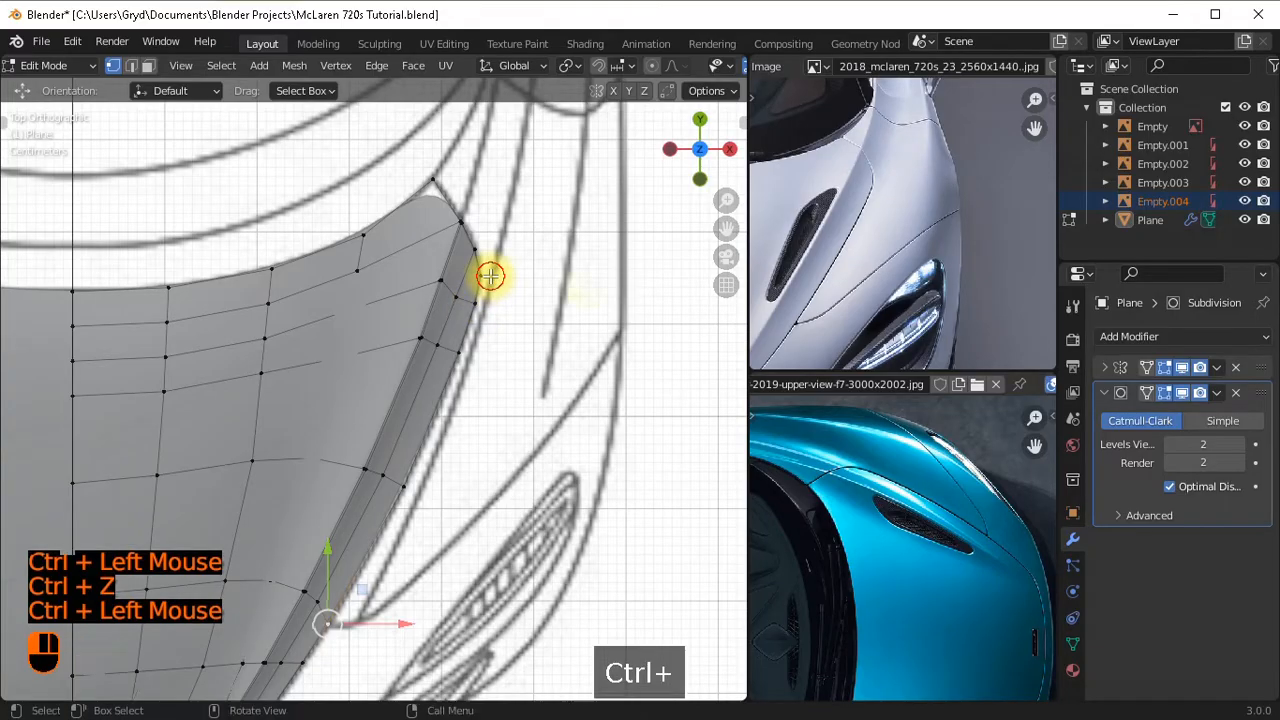
{"action": "left_click", "coordinate": [460, 200]}
{"action": "left_click", "coordinate": [515, 268], "text": "ctrl"}
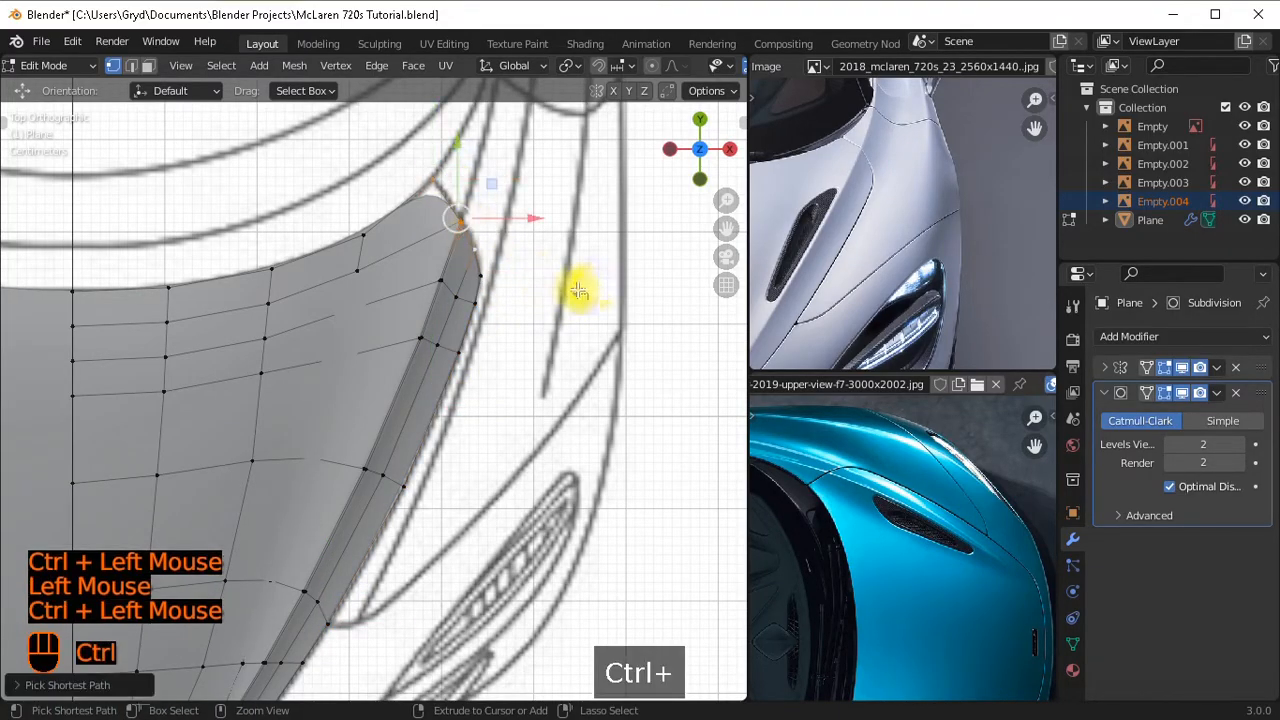
Duplicate in place the hood's outer-edge path from the outermost vertex near the rear corner to the fender-junction vertex.
{"action": "left_click", "coordinate": [482, 279]}
{"action": "left_click", "coordinate": [369, 617], "text": "ctrl"}
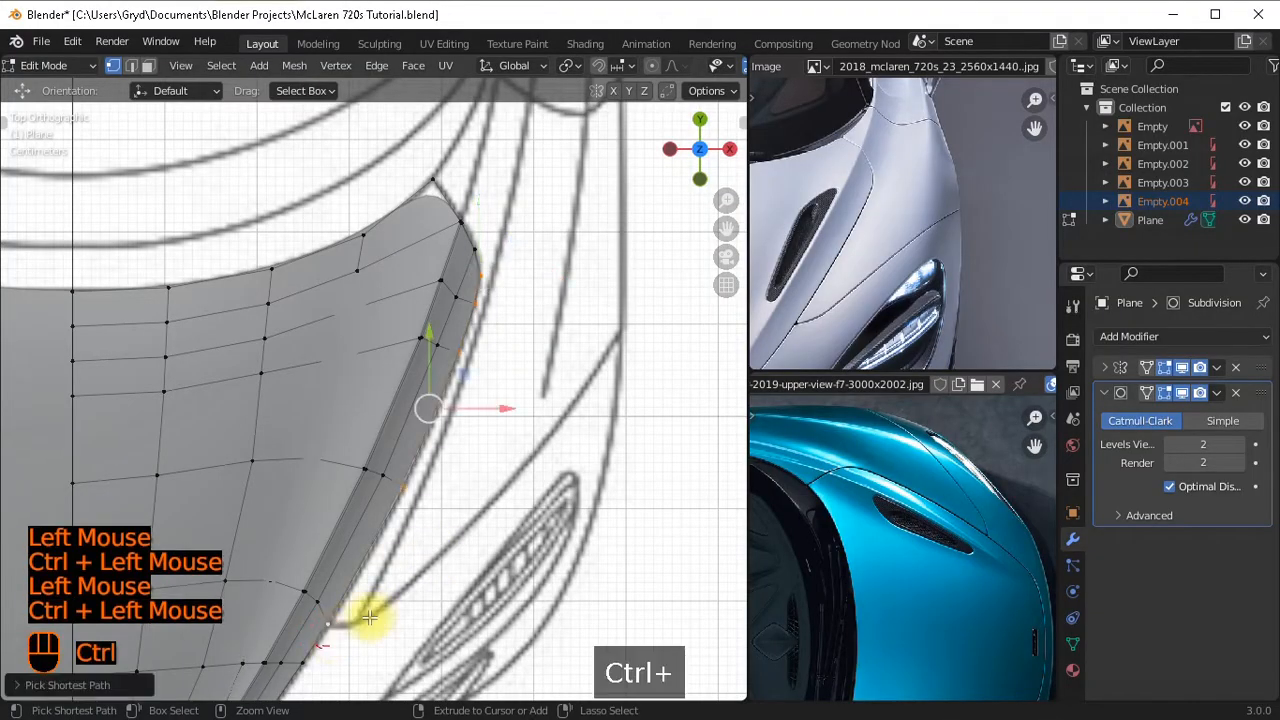
{"action": "middle_click_drag", "start_coordinate": [471, 520], "coordinate": [501, 373]}
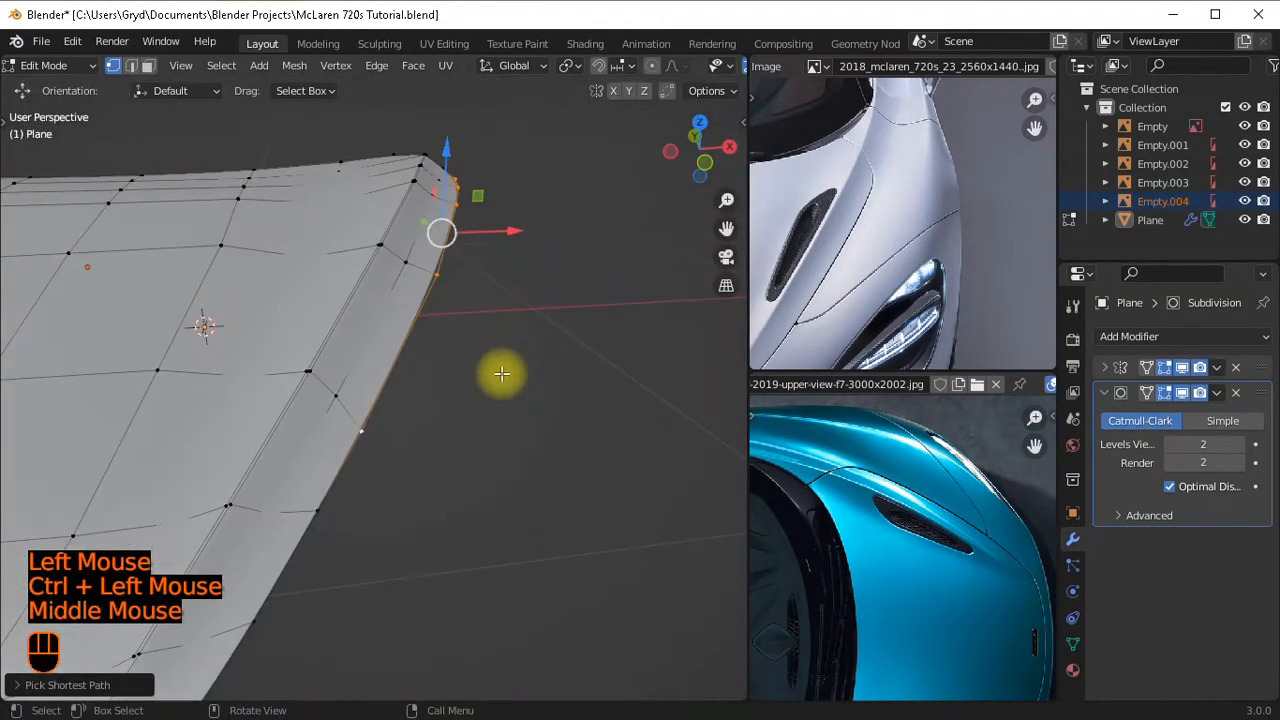
{"action": "scroll", "coordinate": [501, 373], "scroll_direction": "up", "scroll_amount": 1}
{"action": "key", "text": "shift+d"}
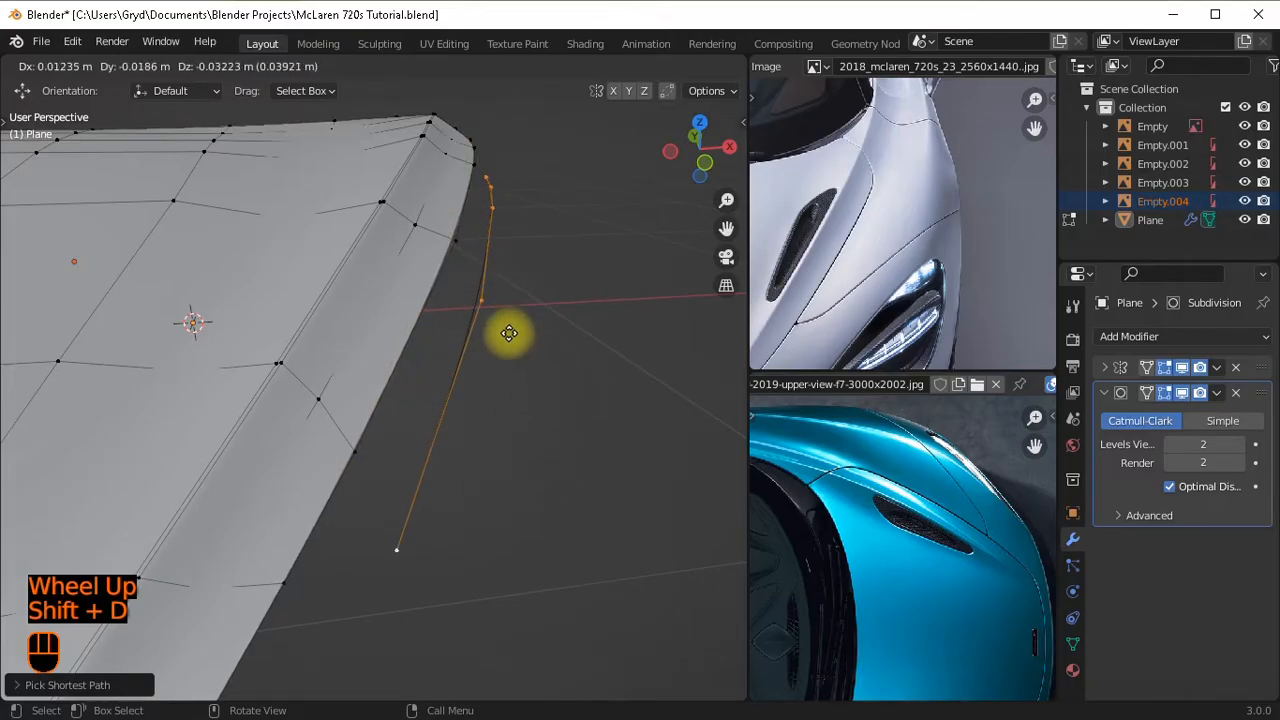
{"action": "right_click", "coordinate": [490, 335]}
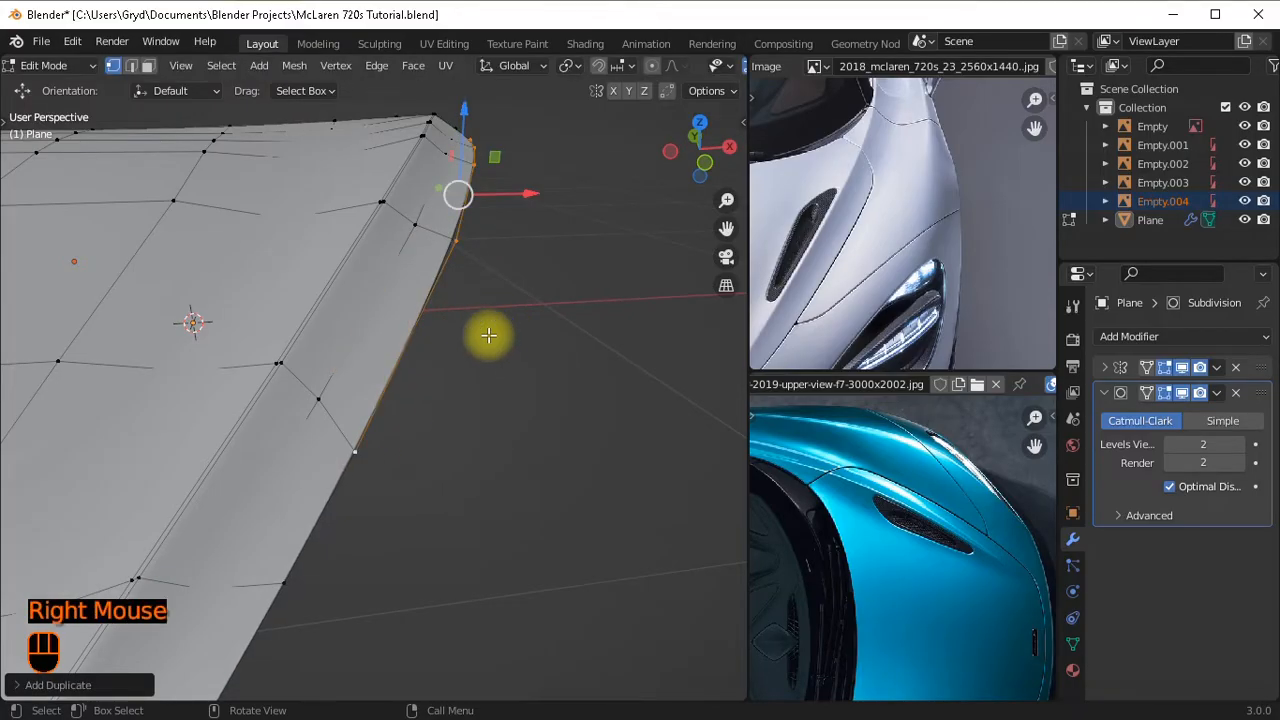
In the front view, move the duplicated edge strip about 2 mm outward along X, leaving a narrow gap beside the hood.
{"action": "middle_click_drag", "start_coordinate": [490, 390], "coordinate": [108, 622]}
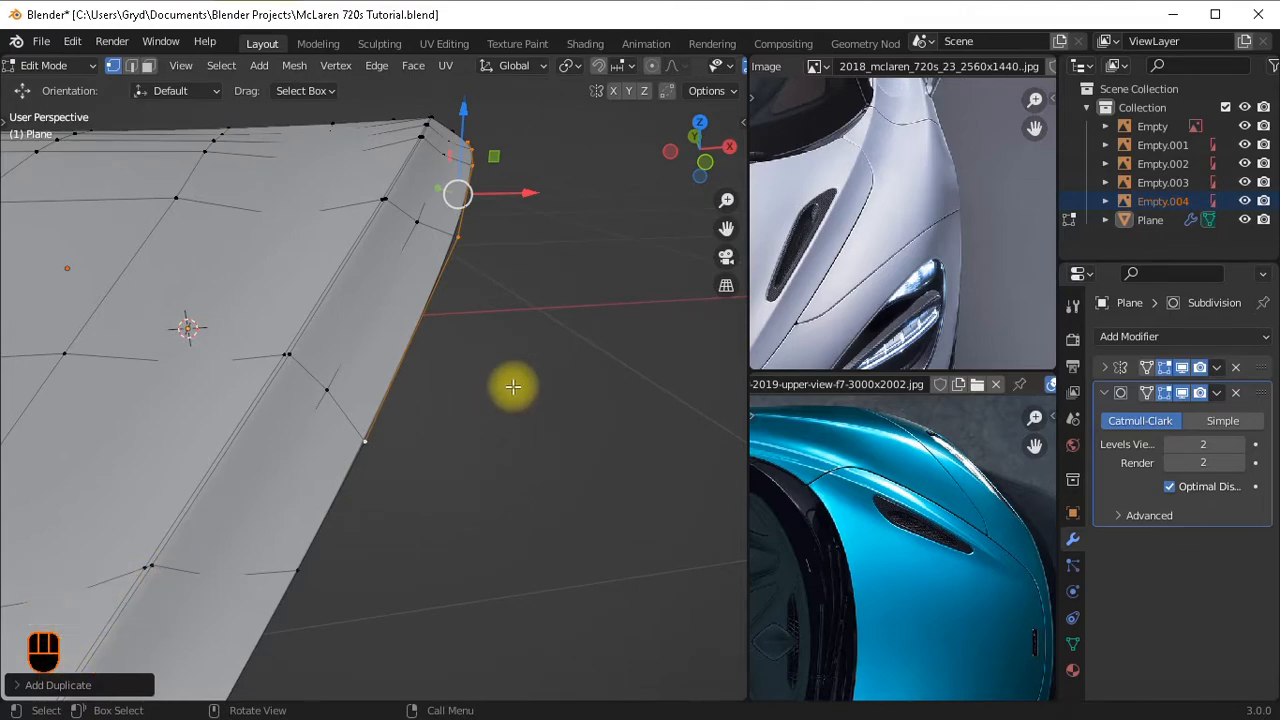
{"action": "key", "text": "KP_1"}
{"action": "scroll", "coordinate": [570, 290], "scroll_direction": "up", "scroll_amount": 3}
{"action": "scroll", "coordinate": [575, 283], "scroll_direction": "up", "scroll_amount": 1}
{"action": "middle_click_drag", "start_coordinate": [575, 283], "coordinate": [491, 417], "text": "shift"}
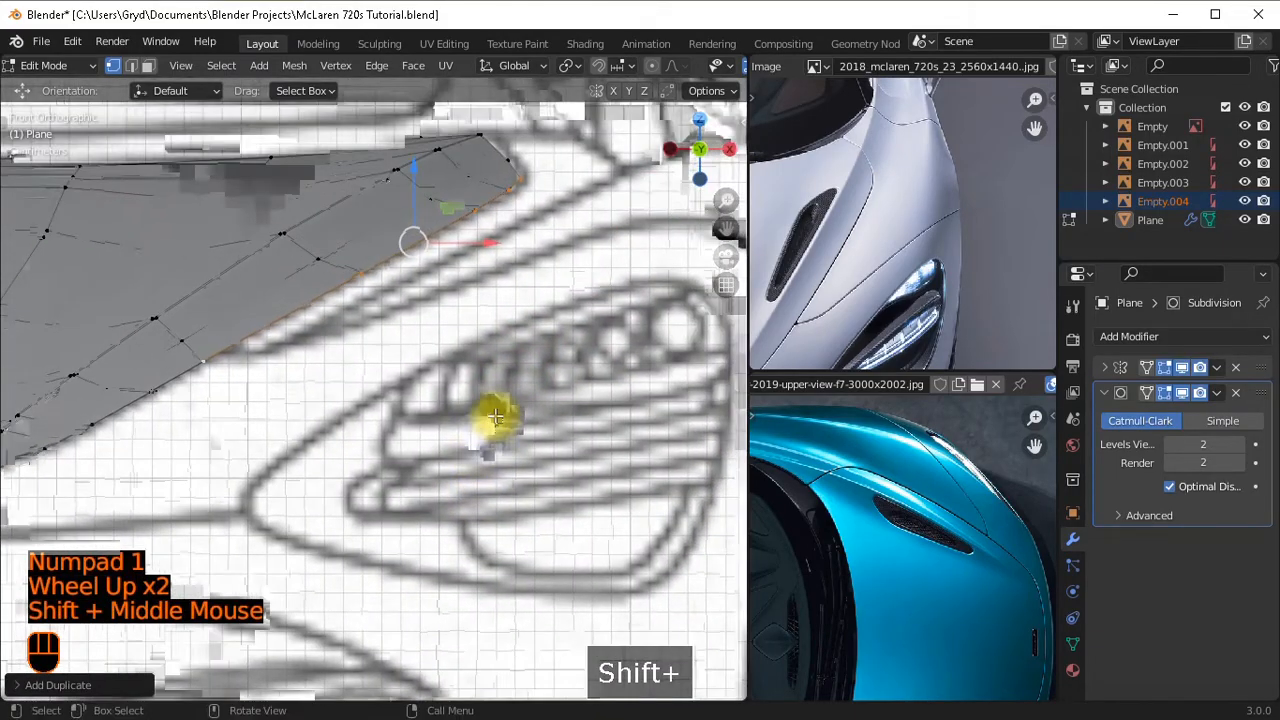
{"action": "scroll", "coordinate": [343, 363], "scroll_direction": "up", "scroll_amount": 2}
{"action": "middle_click_drag", "start_coordinate": [343, 363], "coordinate": [507, 362], "text": "shift"}
{"action": "scroll", "coordinate": [571, 314], "scroll_direction": "up", "scroll_amount": 1}
{"action": "mouse_move", "coordinate": [571, 314]}
{"action": "middle_mouse_down", "text": "shift"}
{"action": "mouse_move", "coordinate": [251, 449]}
{"action": "mouse_move", "coordinate": [237, 294]}
{"action": "mouse_move", "coordinate": [42, 525]}
{"action": "mouse_move", "coordinate": [306, 420]}
{"action": "middle_mouse_up", "text": "shift"}
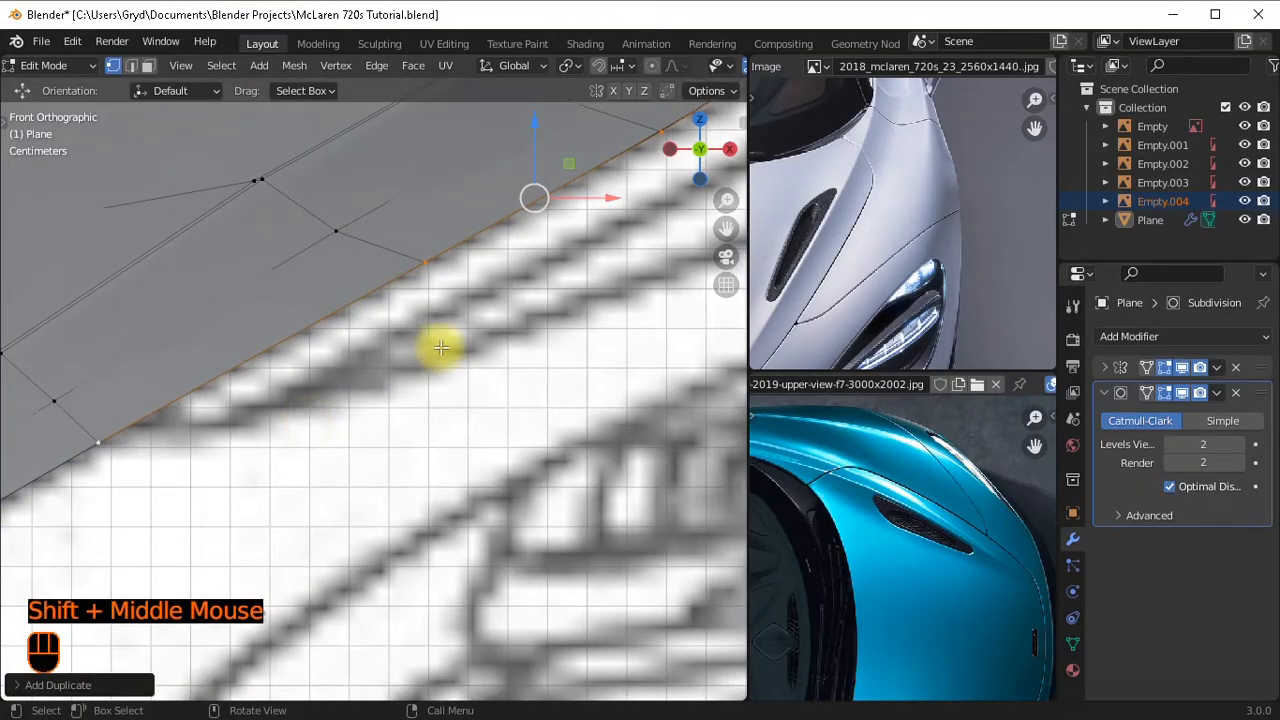
{"action": "scroll", "coordinate": [430, 348], "scroll_direction": "up", "scroll_amount": 1}
{"action": "middle_click_drag", "start_coordinate": [386, 351], "coordinate": [474, 333], "text": "shift"}
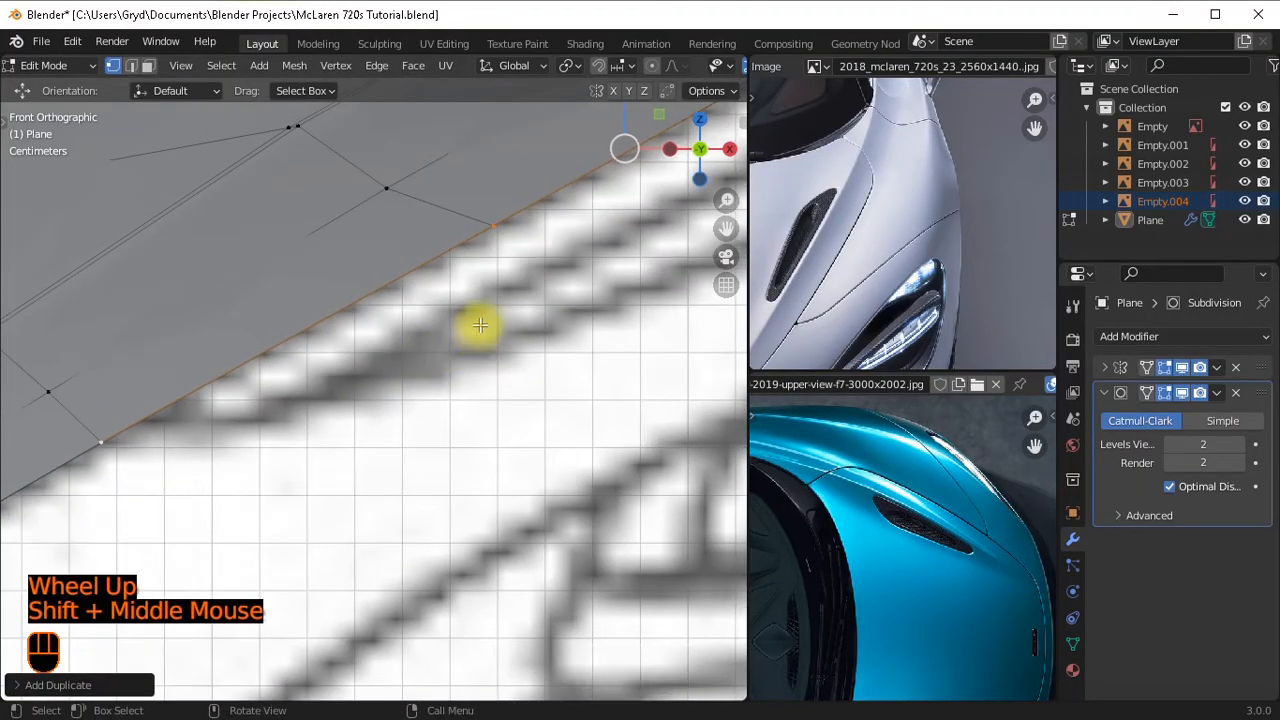
{"action": "scroll", "coordinate": [541, 268], "scroll_direction": "up", "scroll_amount": 1}
{"action": "scroll", "coordinate": [543, 263], "scroll_direction": "down", "scroll_amount": 4}
{"action": "scroll", "coordinate": [537, 271], "scroll_direction": "up", "scroll_amount": 3}
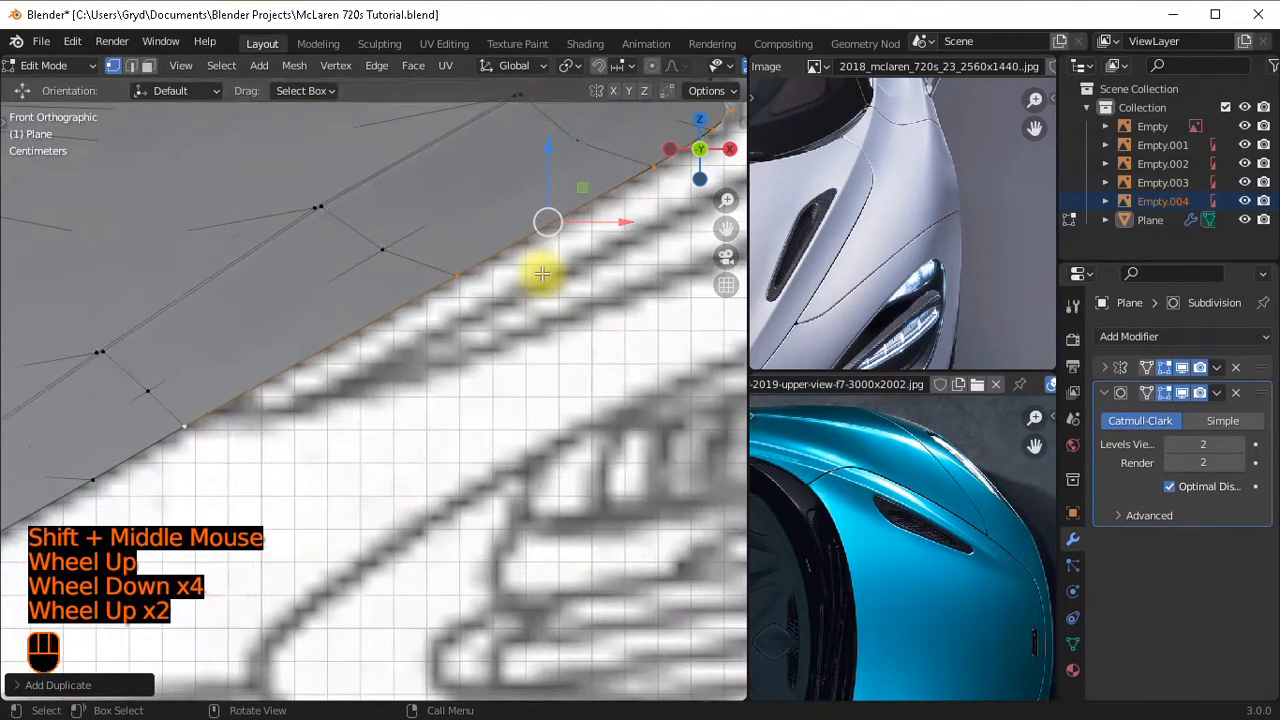
{"action": "scroll", "coordinate": [513, 280], "scroll_direction": "up", "scroll_amount": 1}
{"action": "key", "text": "g"}
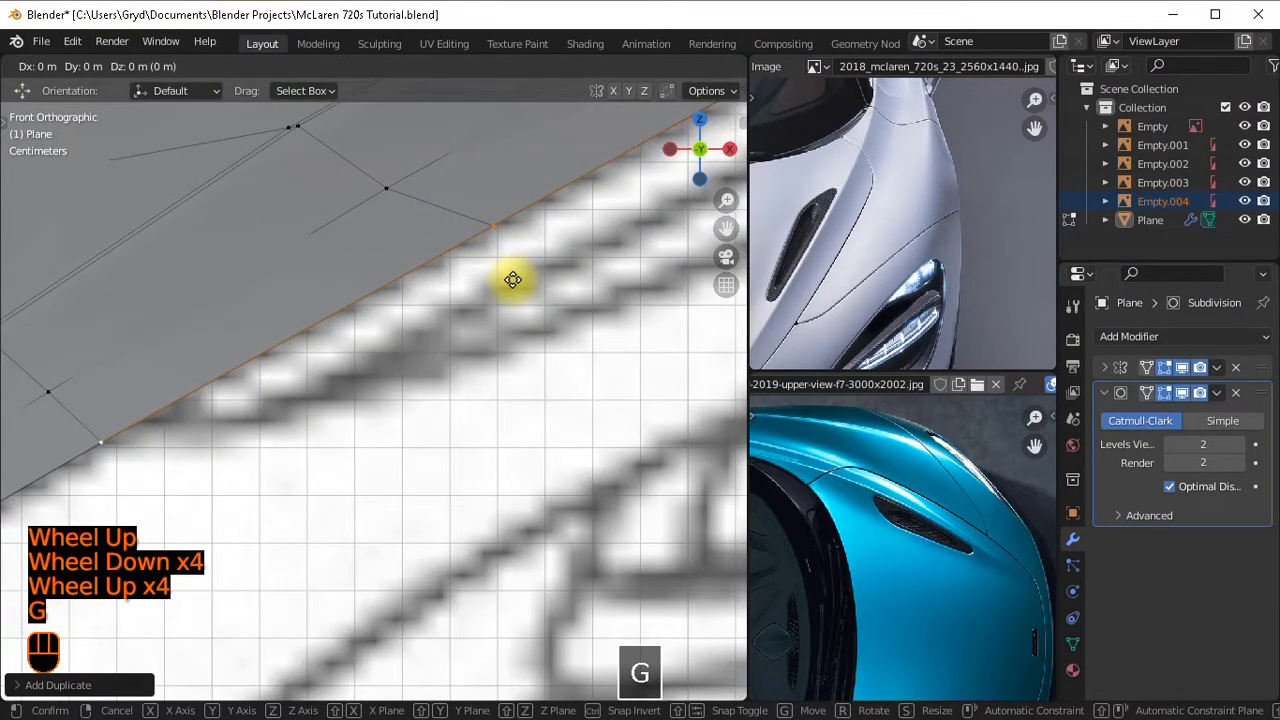
{"action": "key", "text": "x"}
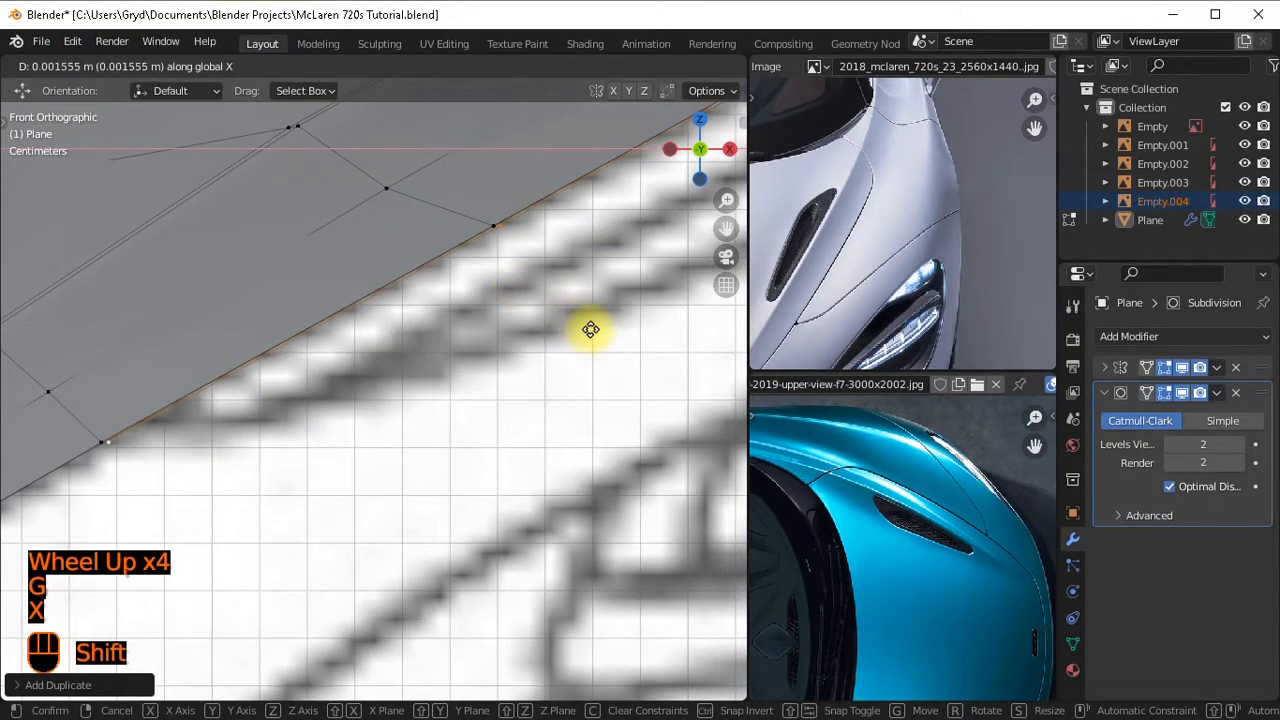
{"action": "left_click", "coordinate": [629, 356], "text": "shift"}
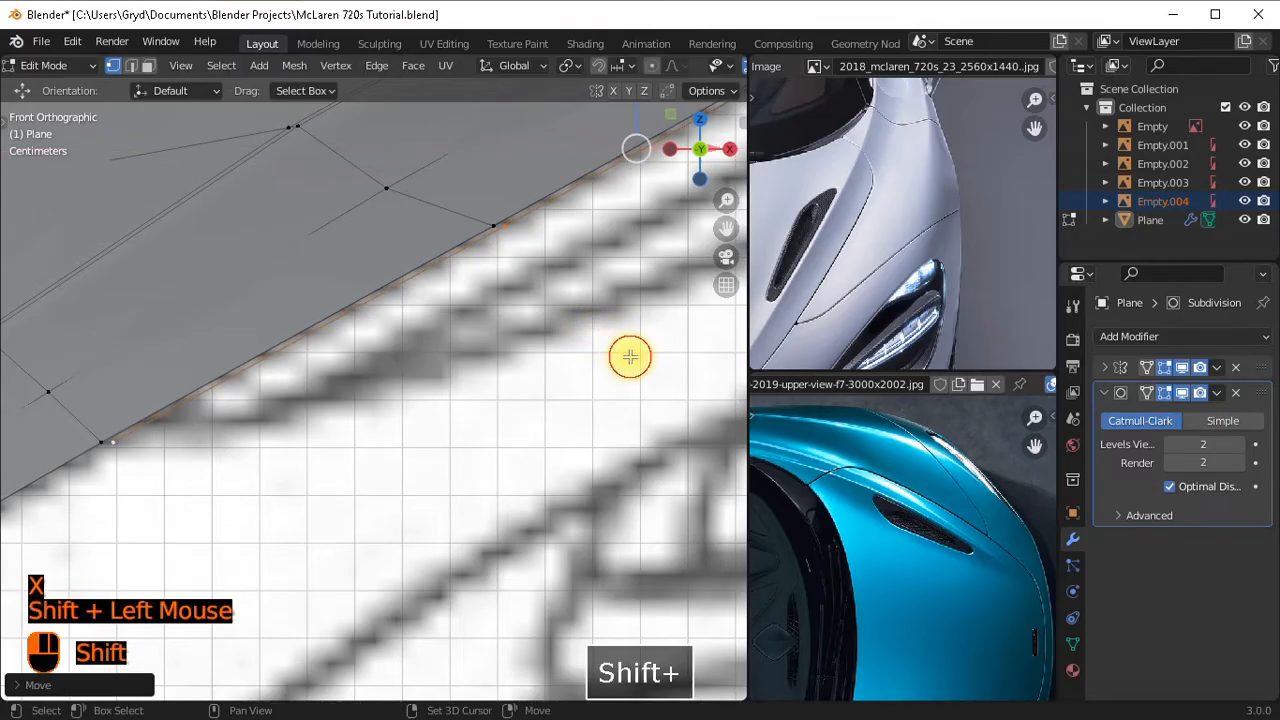
Lower the duplicated edge strip slightly along Z beside the hood's side edge in the front view.
{"action": "scroll", "coordinate": [622, 330], "scroll_direction": "down", "scroll_amount": 3}
{"action": "scroll", "coordinate": [620, 325], "scroll_direction": "up", "scroll_amount": 1}
{"action": "middle_click_drag", "start_coordinate": [620, 325], "coordinate": [220, 358], "text": "shift"}
{"action": "scroll", "coordinate": [477, 366], "scroll_direction": "down", "scroll_amount": 1}
{"action": "key", "text": "KP_1"}
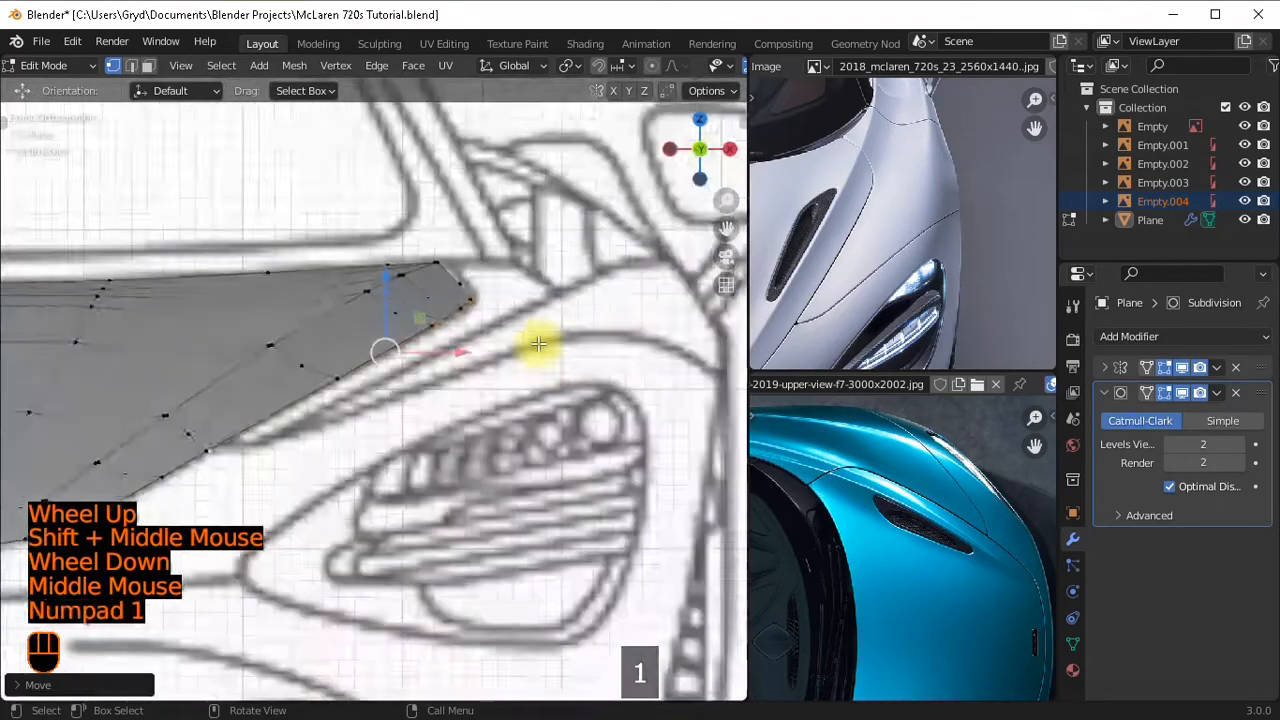
{"action": "scroll", "coordinate": [457, 346], "scroll_direction": "up", "scroll_amount": 3}
{"action": "middle_click_drag", "start_coordinate": [457, 346], "coordinate": [494, 286], "text": "shift"}
{"action": "scroll", "coordinate": [508, 282], "scroll_direction": "up", "scroll_amount": 2}
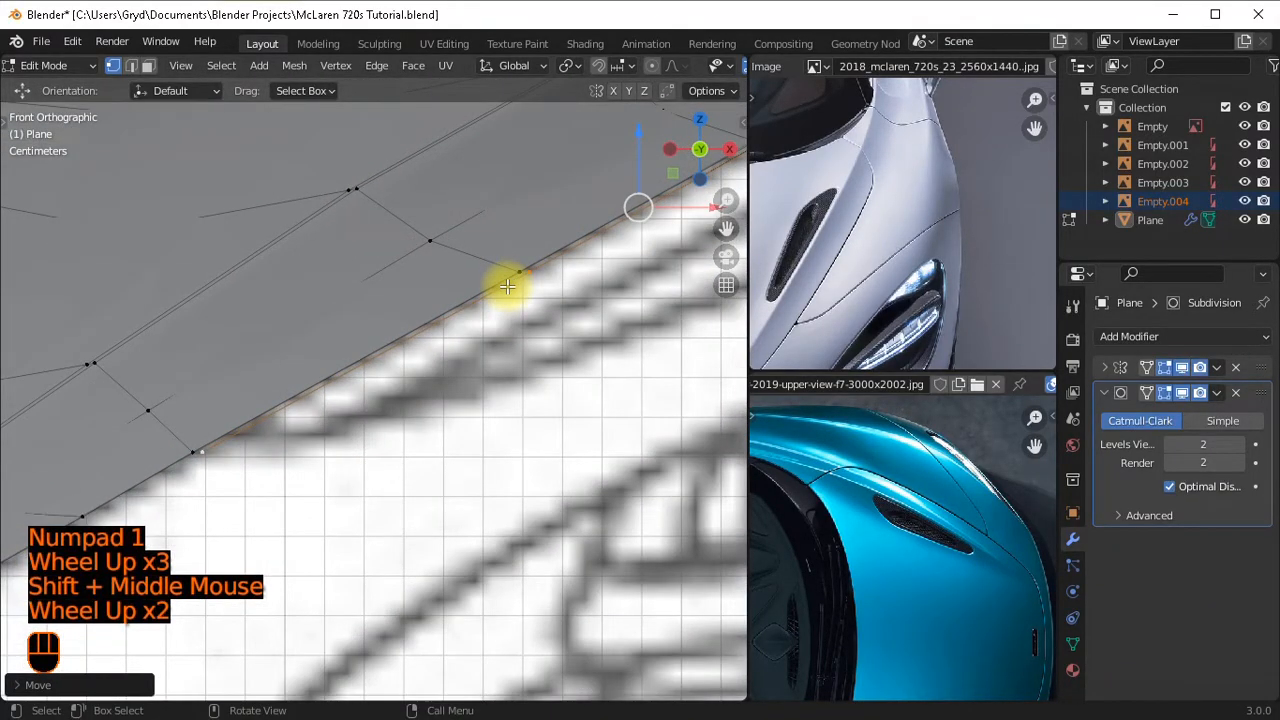
{"action": "key", "text": "g"}
{"action": "key", "text": "z"}
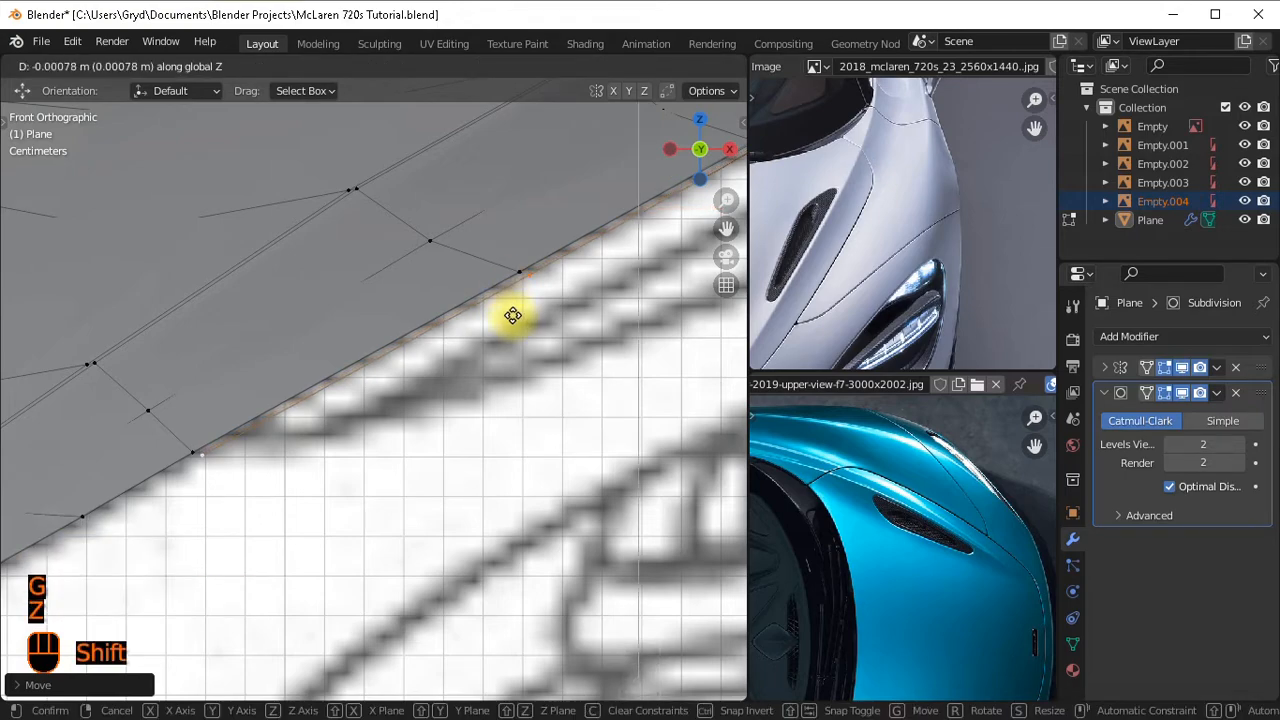
{"action": "left_click", "coordinate": [549, 259], "text": "shift"}
Duplicate in place the short hood edge running inward from the side-edge vertex next above the fender junction.
{"action": "scroll", "coordinate": [551, 260], "scroll_direction": "up", "scroll_amount": 2}
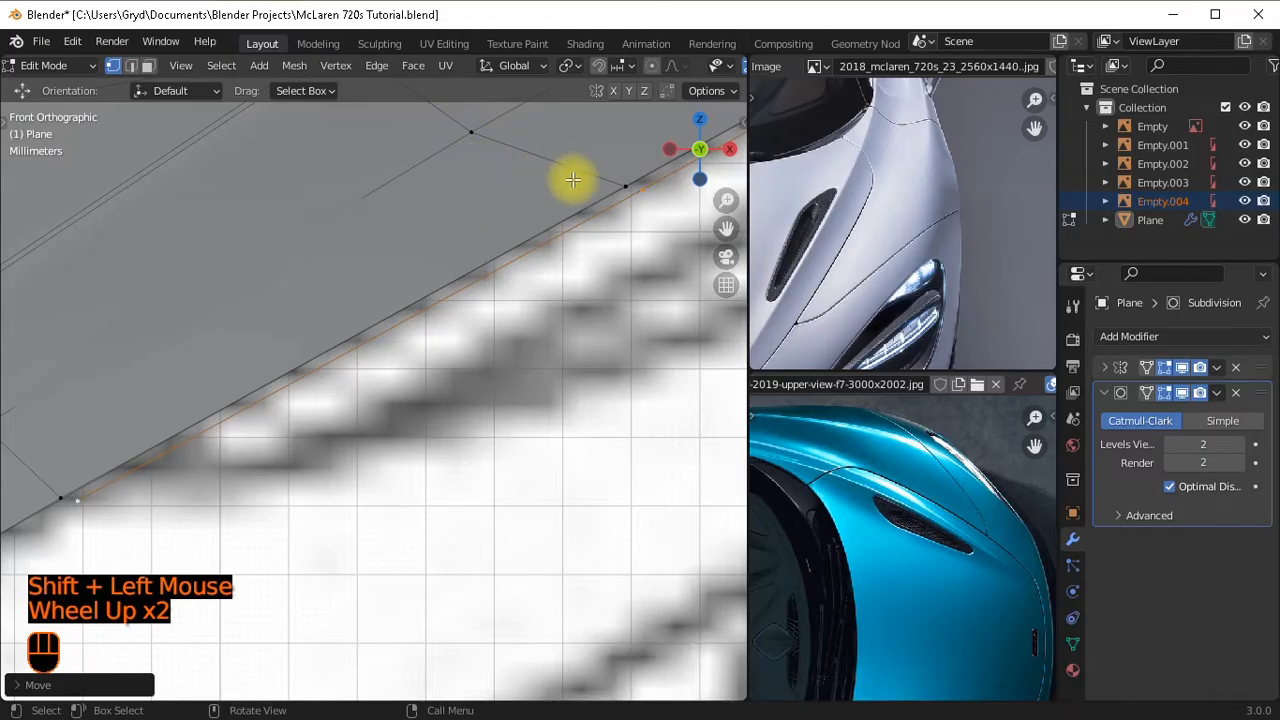
{"action": "middle_click_drag", "start_coordinate": [619, 188], "coordinate": [323, 191], "text": "shift"}
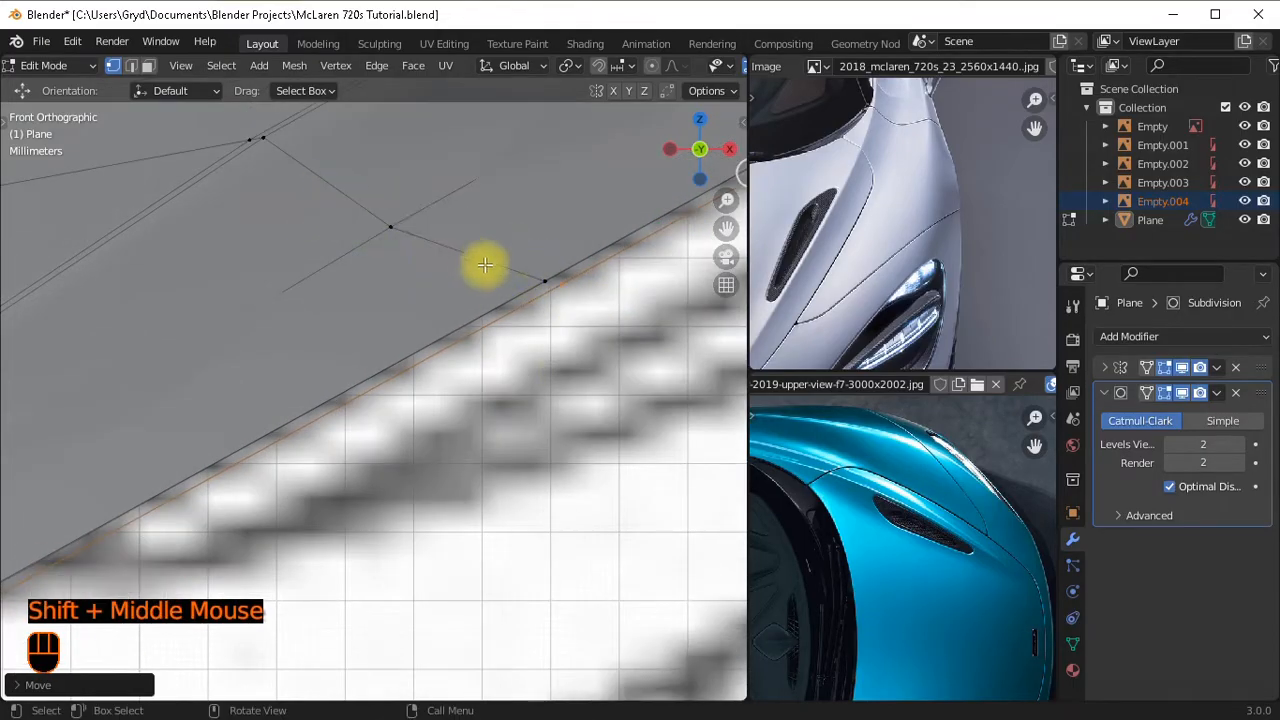
{"action": "scroll", "coordinate": [580, 334], "scroll_direction": "down", "scroll_amount": 1}
{"action": "scroll", "coordinate": [520, 280], "scroll_direction": "up", "scroll_amount": 1}
{"action": "scroll", "coordinate": [480, 245], "scroll_direction": "down", "scroll_amount": 1}
{"action": "scroll", "coordinate": [455, 218], "scroll_direction": "up", "scroll_amount": 1}
{"action": "left_click", "coordinate": [450, 262]}
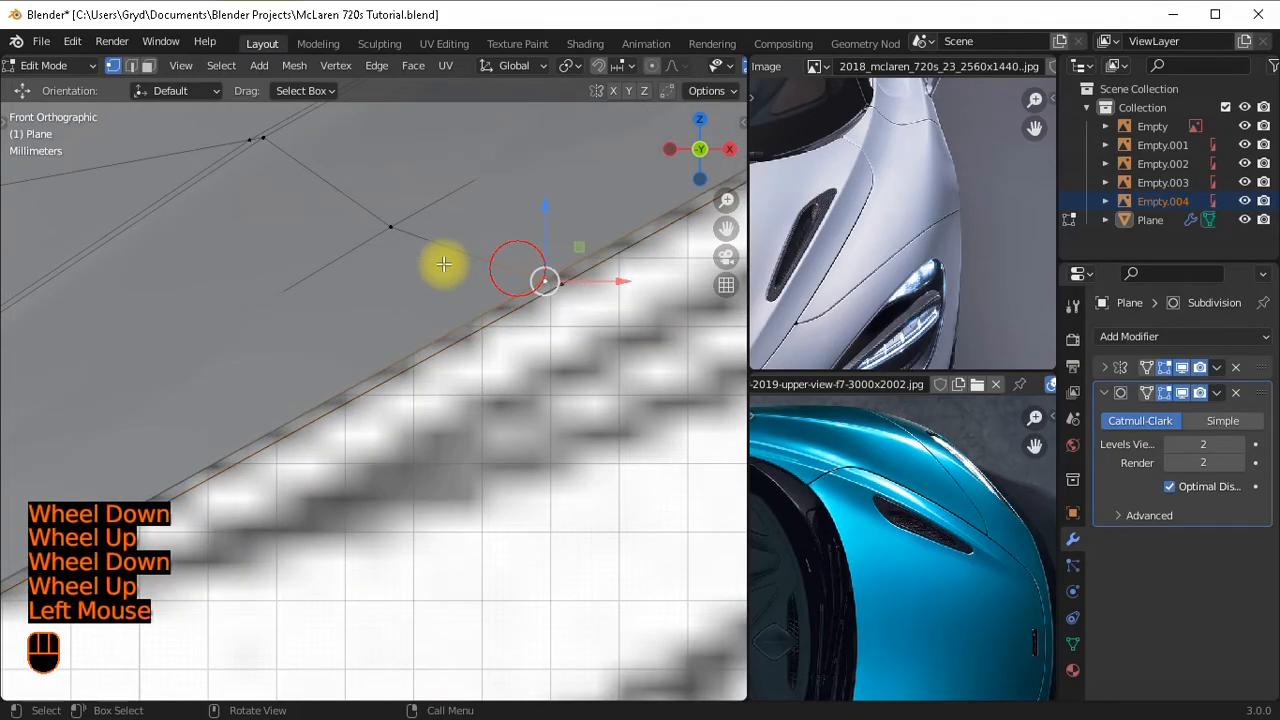
{"action": "left_click", "coordinate": [525, 278], "text": "ctrl"}
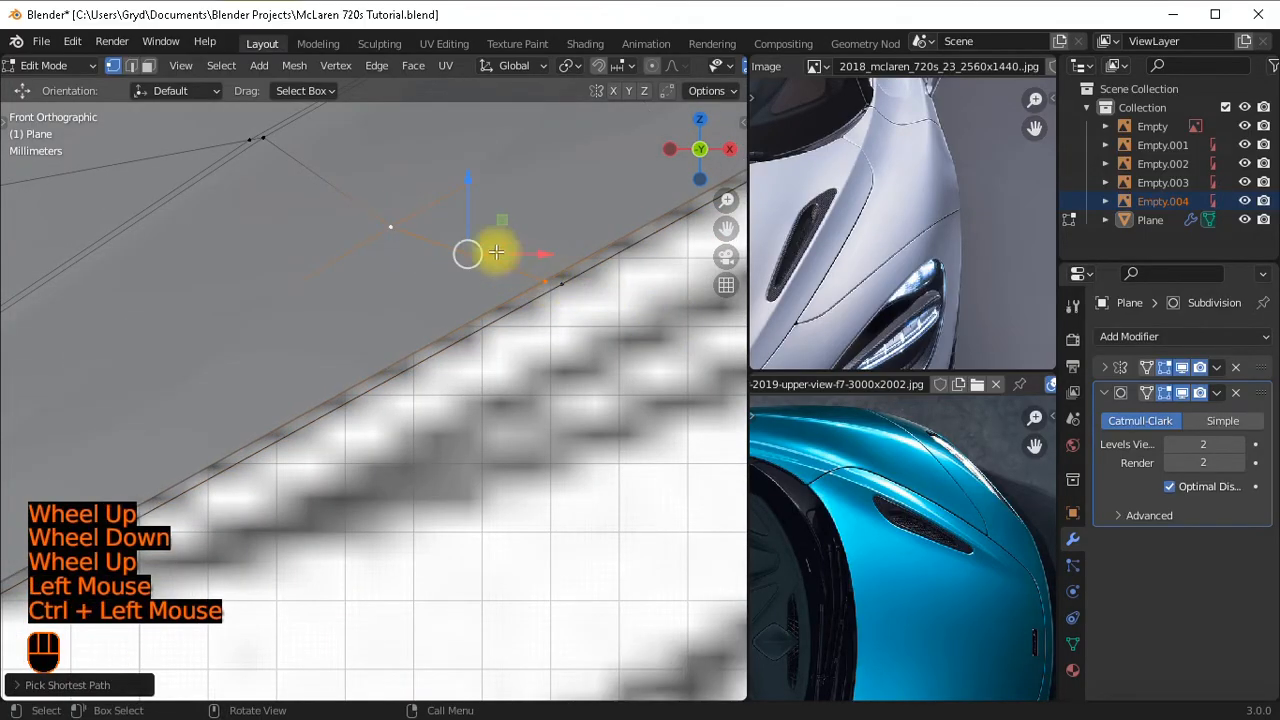
{"action": "scroll", "coordinate": [506, 258], "scroll_direction": "down", "scroll_amount": 4}
{"action": "scroll", "coordinate": [504, 275], "scroll_direction": "up", "scroll_amount": 4}
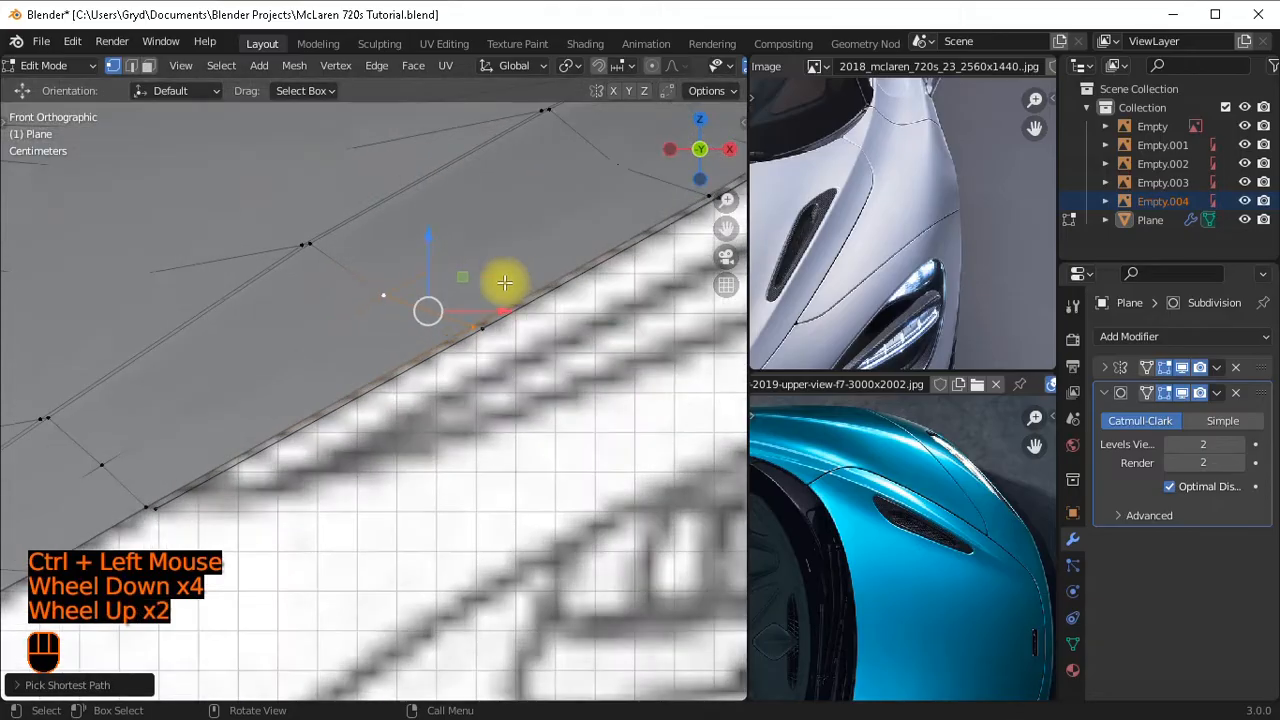
{"action": "key", "text": "shift+d"}
{"action": "right_click", "coordinate": [488, 278]}
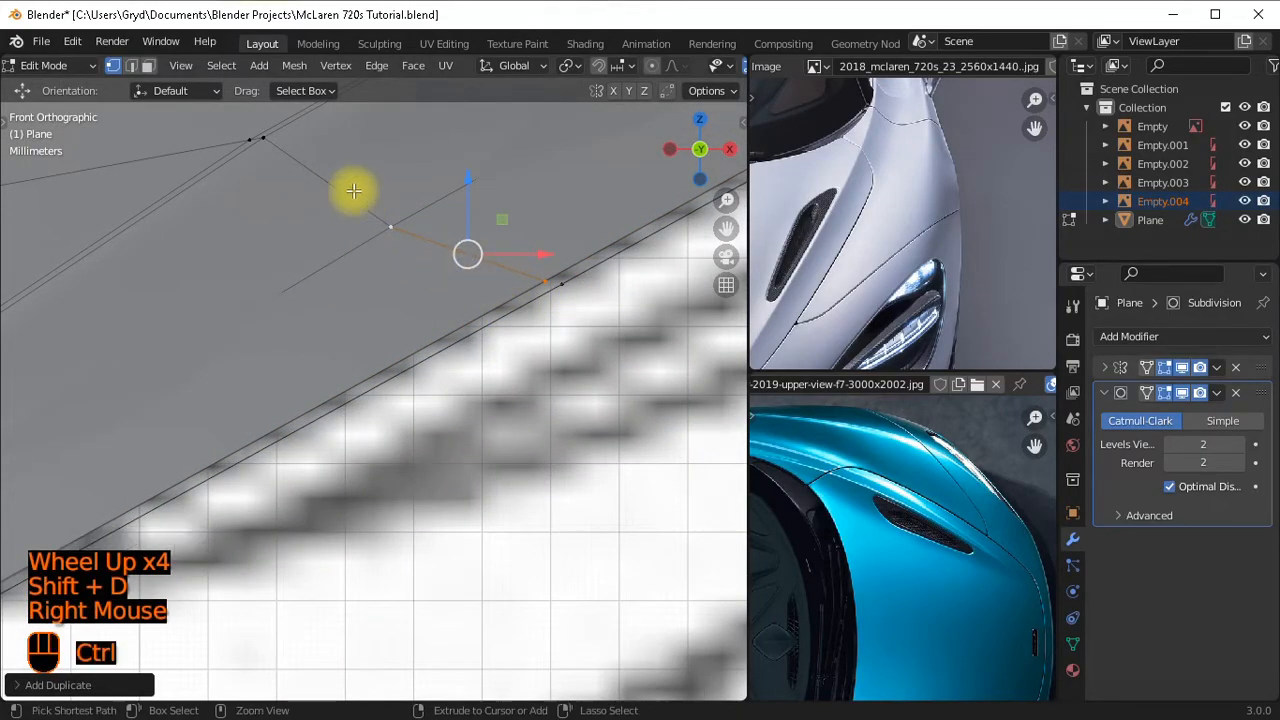
Slide the duplicated cross edge's outer vertex past the hood border with clamping off, extending it as a straight guide.
{"action": "left_click_drag", "start_coordinate": [346, 173], "coordinate": [428, 322], "text": "ctrl"}
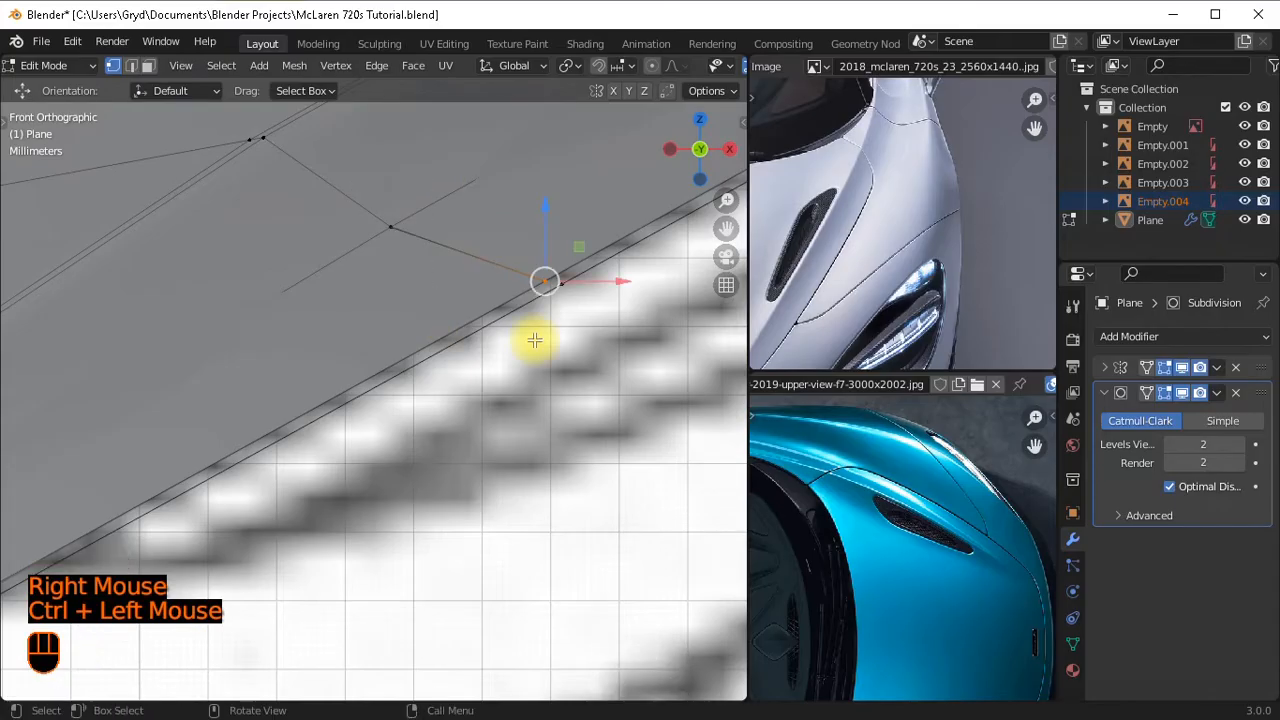
{"action": "key", "text": "g"}
{"action": "key", "text": "g"}
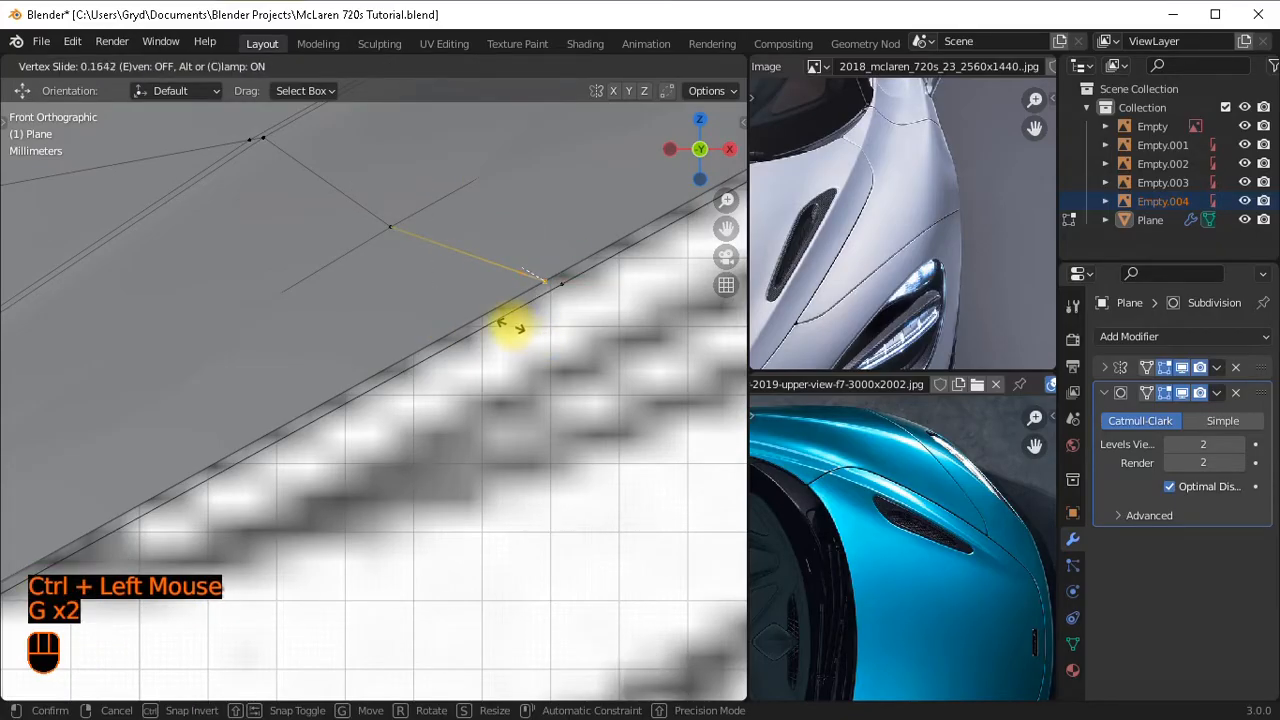
{"action": "key", "text": "c"}
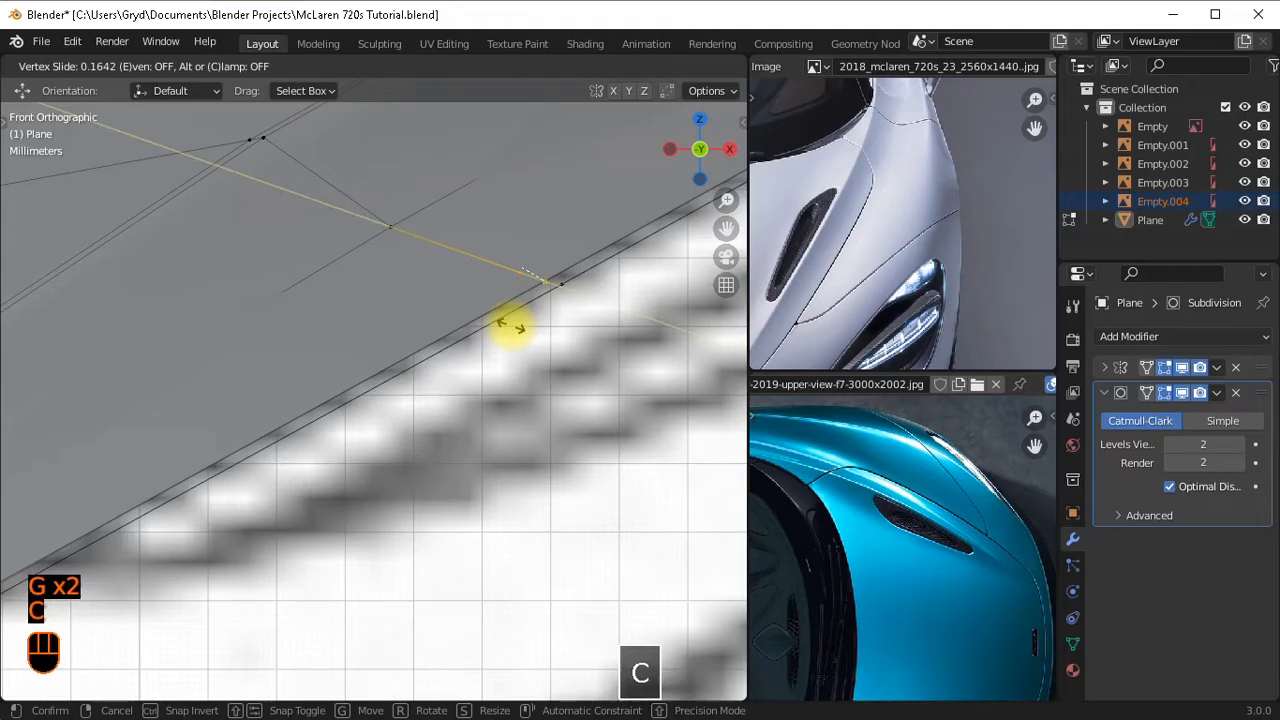
{"action": "left_click", "coordinate": [400, 598], "text": "shift"}
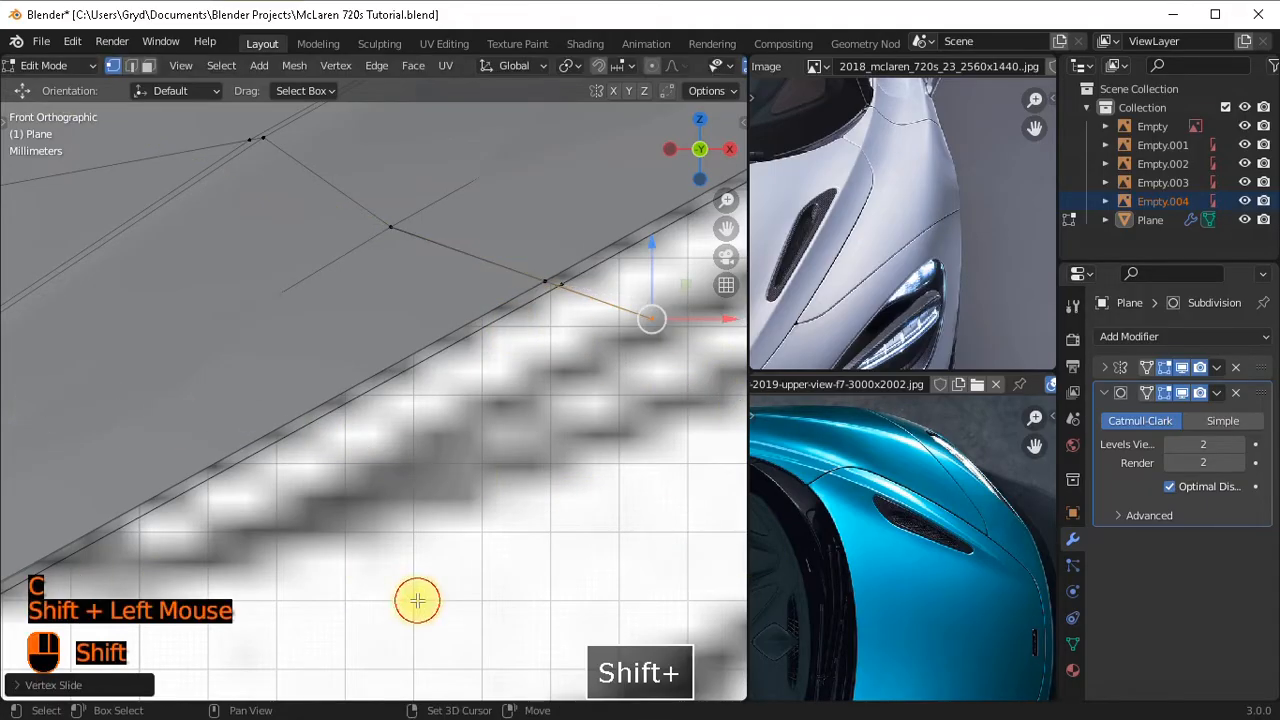
Move the fender strip's vertex beside the guide slightly down along Z so that it lies on the guide line.
{"action": "middle_click_drag", "start_coordinate": [531, 429], "coordinate": [451, 480], "text": "shift"}
{"action": "scroll", "coordinate": [427, 470], "scroll_direction": "up", "scroll_amount": 2}
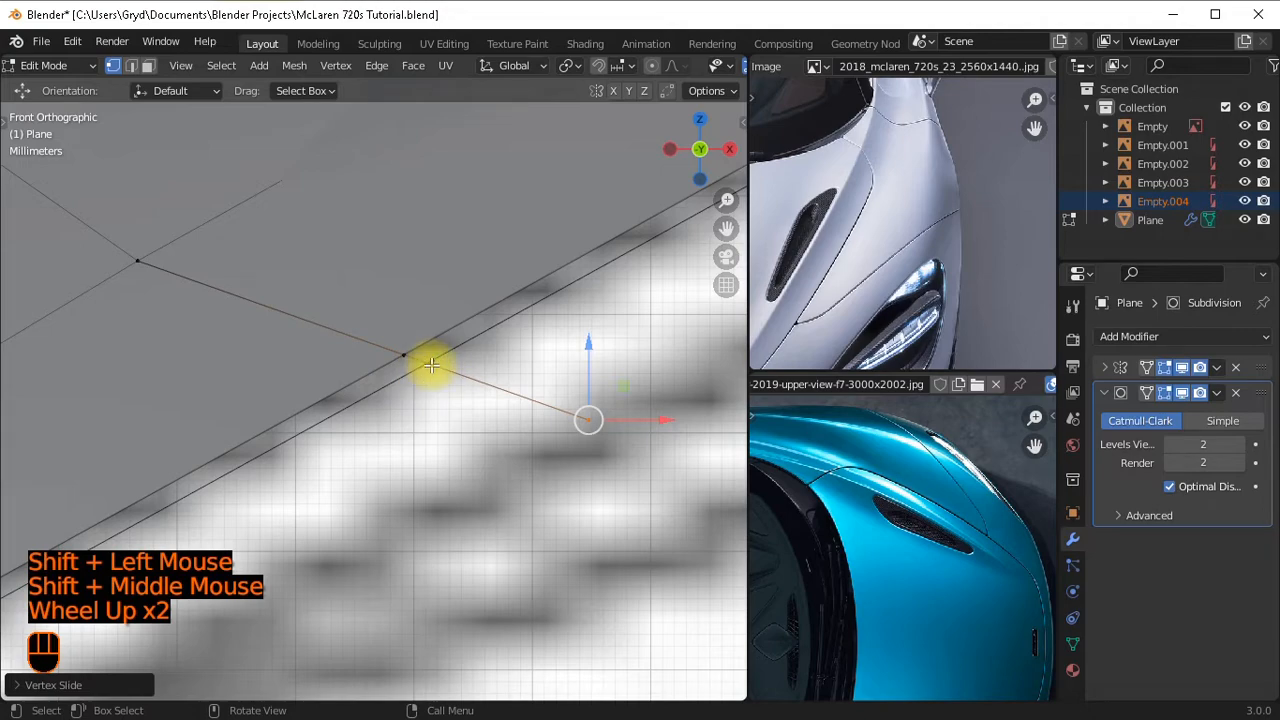
{"action": "double_click", "coordinate": [514, 327]}
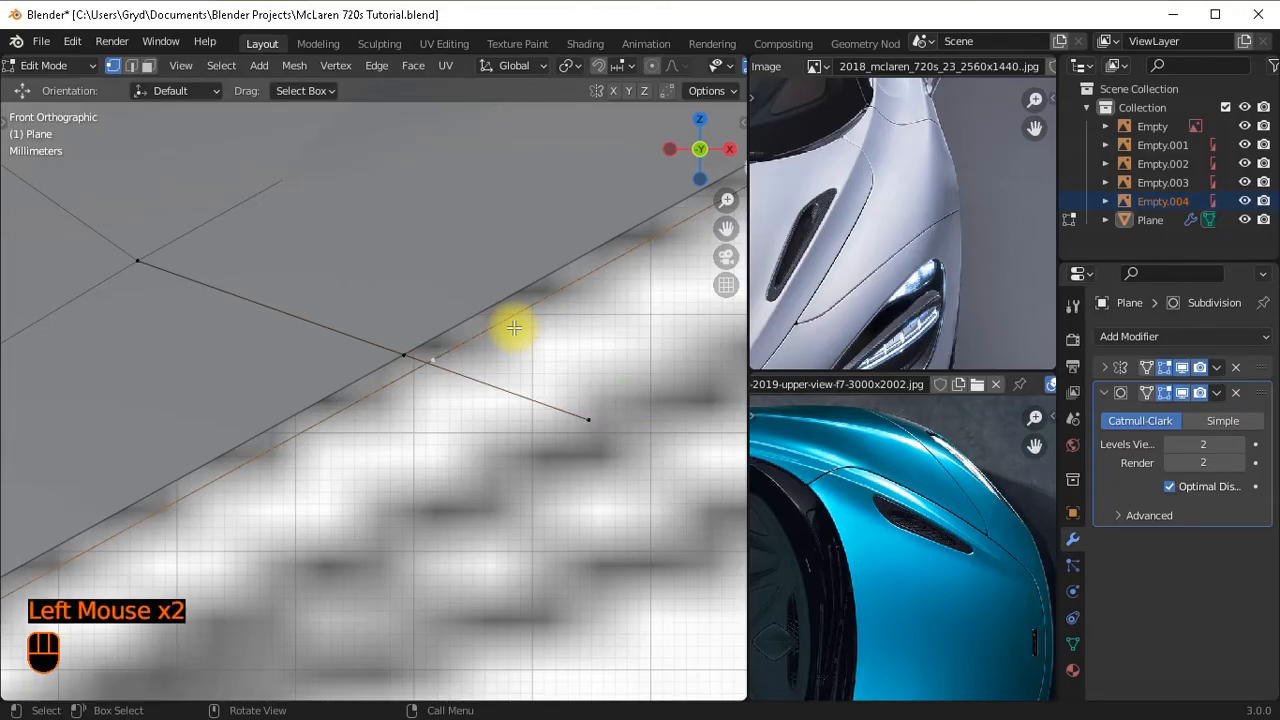
{"action": "key", "text": "g"}
{"action": "key", "text": "z"}
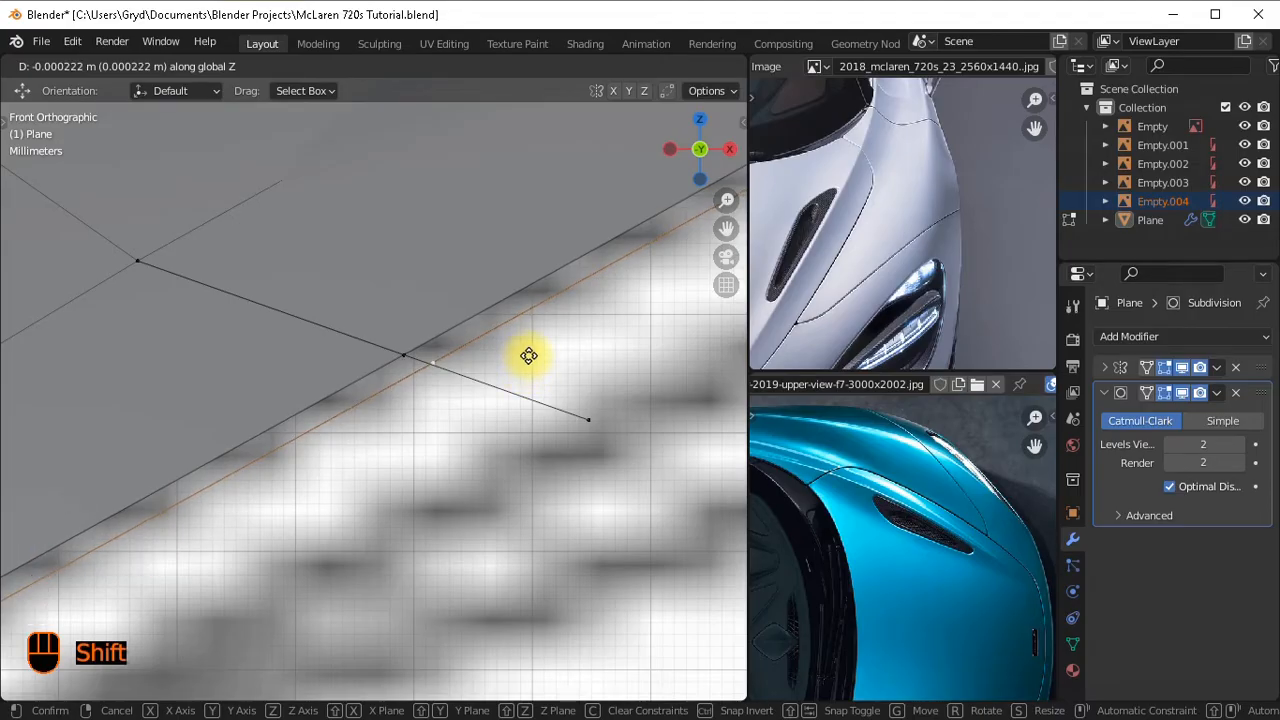
{"action": "left_click", "coordinate": [574, 406], "text": "shift"}
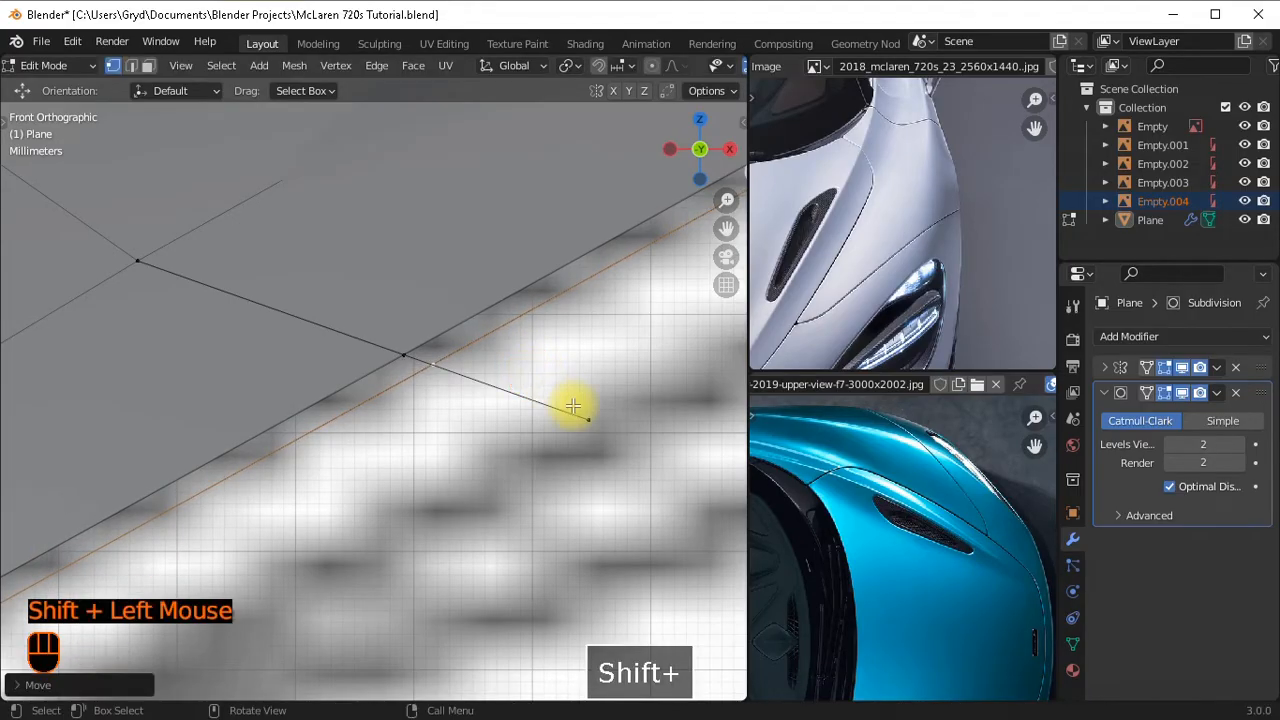
Delete the guide edge by removing its vertices.
{"action": "left_click", "coordinate": [534, 397]}
{"action": "double_click", "coordinate": [538, 399]}
{"action": "key", "text": "x"}
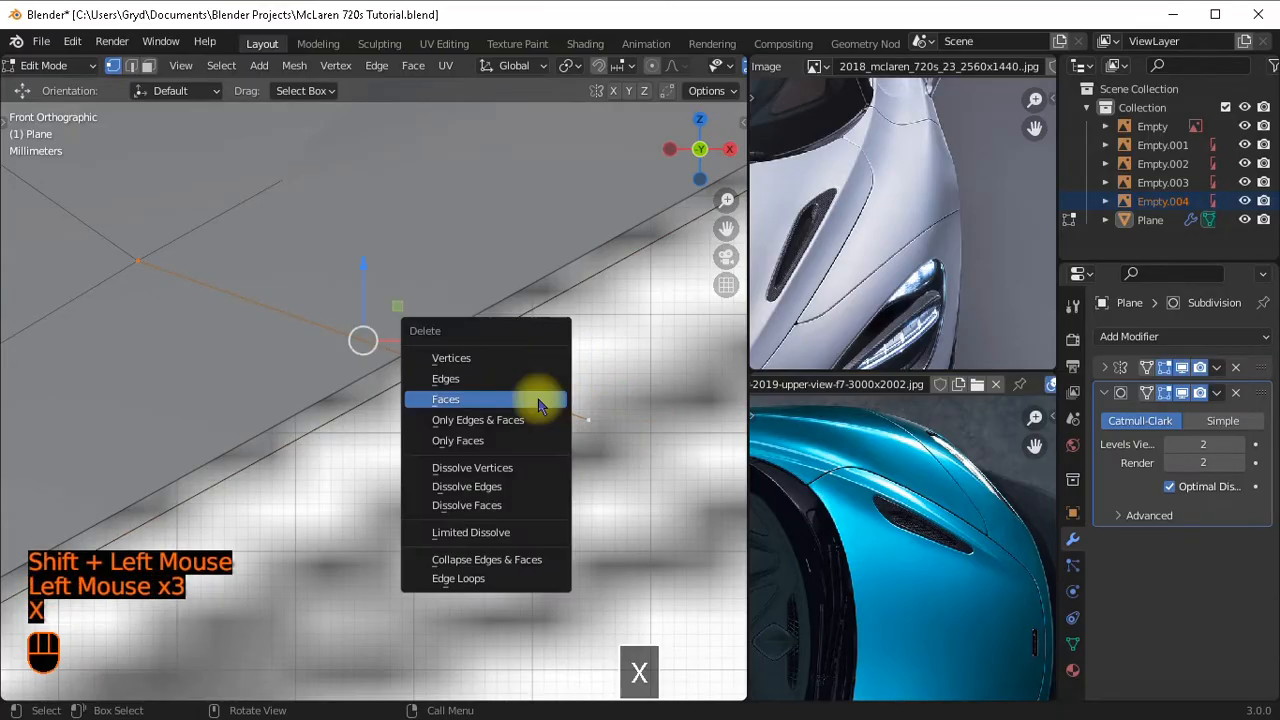
{"action": "left_click", "coordinate": [510, 356]}
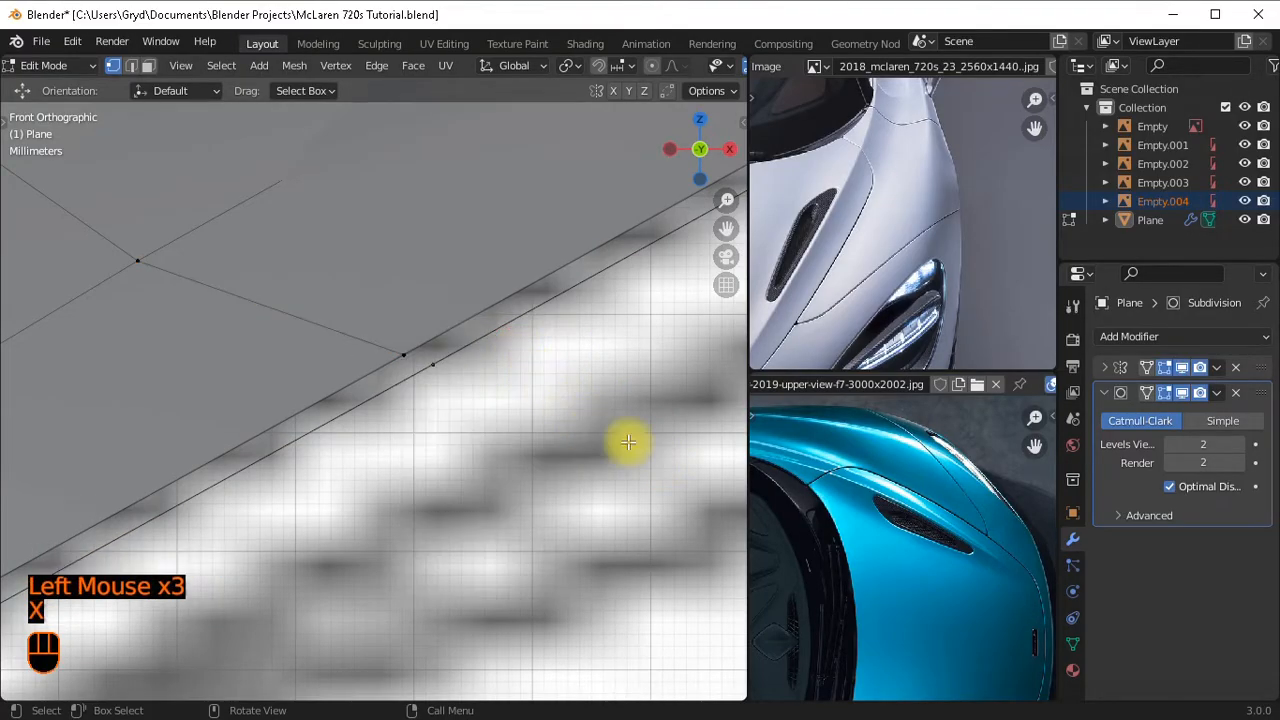
Switch to the top view and select the tip vertex of the hood's rear corner.
{"action": "scroll", "coordinate": [505, 327], "scroll_direction": "down", "scroll_amount": 2}
{"action": "scroll", "coordinate": [515, 332], "scroll_direction": "down", "scroll_amount": 4}
{"action": "middle_click_drag", "start_coordinate": [523, 337], "coordinate": [352, 472]}
{"action": "scroll", "coordinate": [500, 386], "scroll_direction": "up", "scroll_amount": 4}
{"action": "scroll", "coordinate": [471, 486], "scroll_direction": "down", "scroll_amount": 2}
{"action": "key", "text": "KP_7"}
{"action": "scroll", "coordinate": [406, 406], "scroll_direction": "up", "scroll_amount": 2}
{"action": "middle_click_drag", "start_coordinate": [406, 406], "coordinate": [427, 304], "text": "shift"}
{"action": "left_click", "coordinate": [368, 202]}
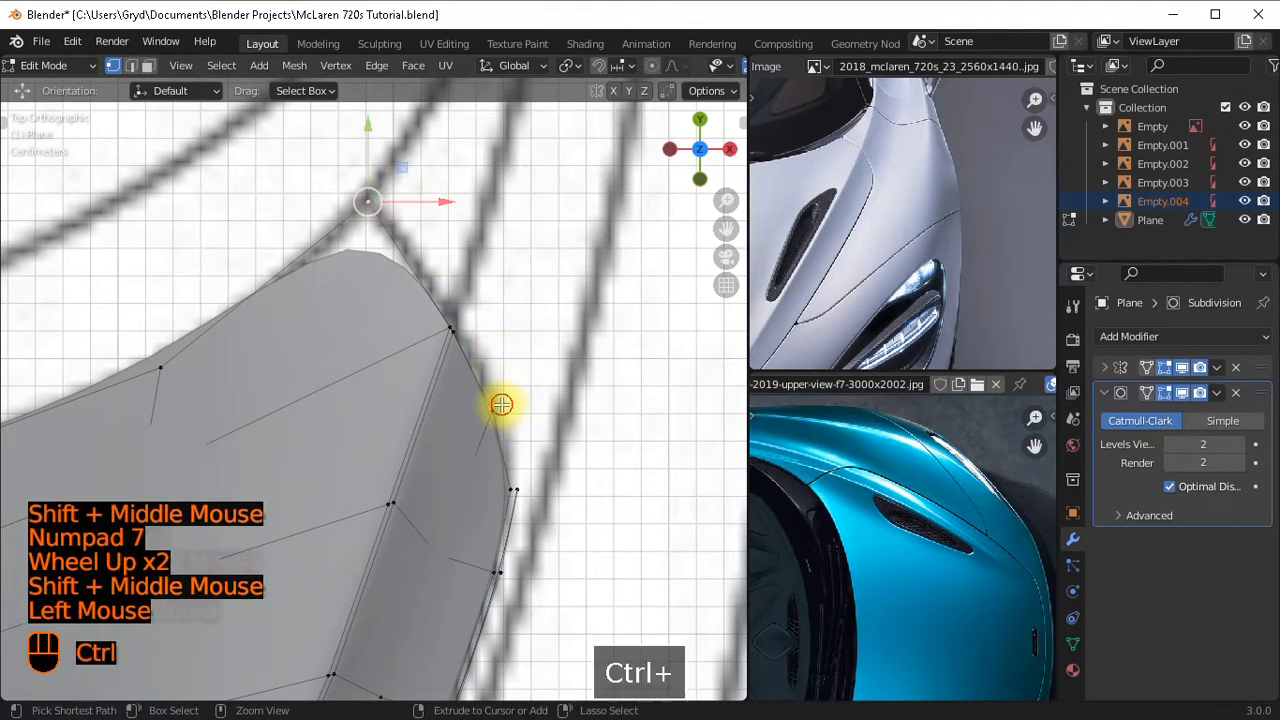
{"action": "left_click", "coordinate": [493, 410], "text": "ctrl"}
{"action": "middle_click_drag", "start_coordinate": [540, 330], "coordinate": [491, 434], "text": "shift"}
{"action": "scroll", "coordinate": [474, 454], "scroll_direction": "up", "scroll_amount": 1}
{"action": "key", "text": "shift+d"}
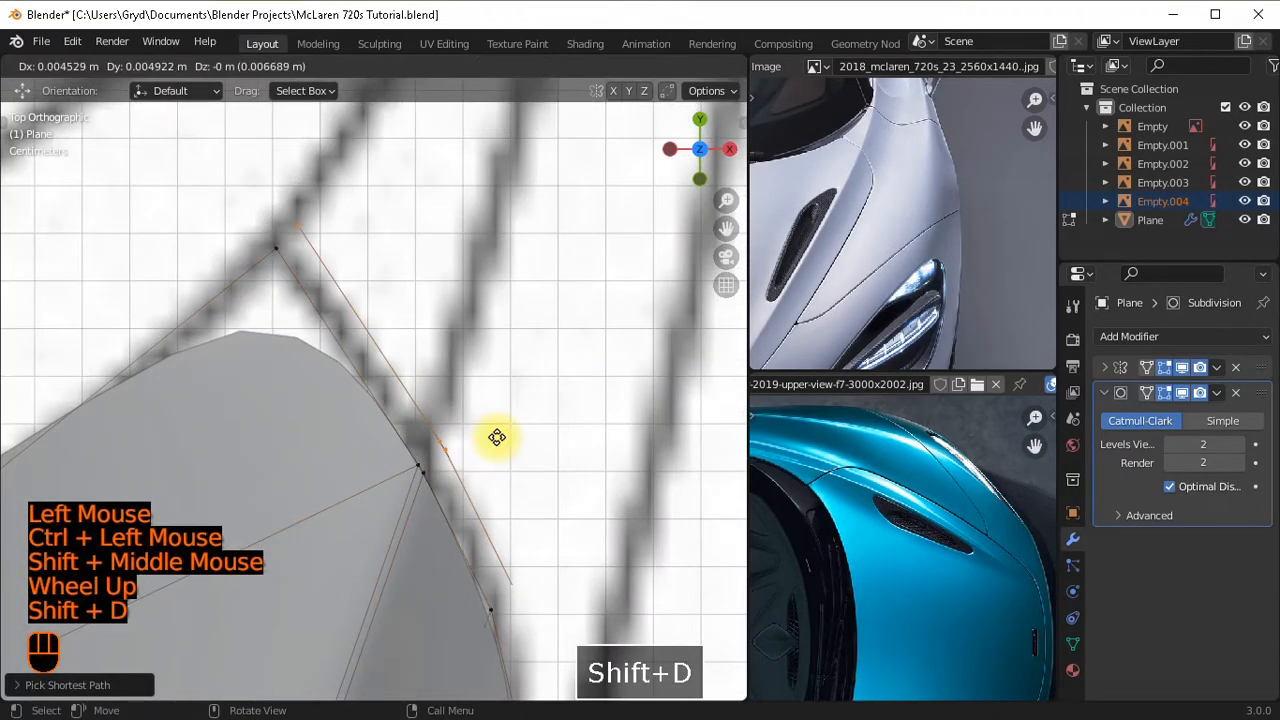
{"action": "right_click", "coordinate": [497, 437]}
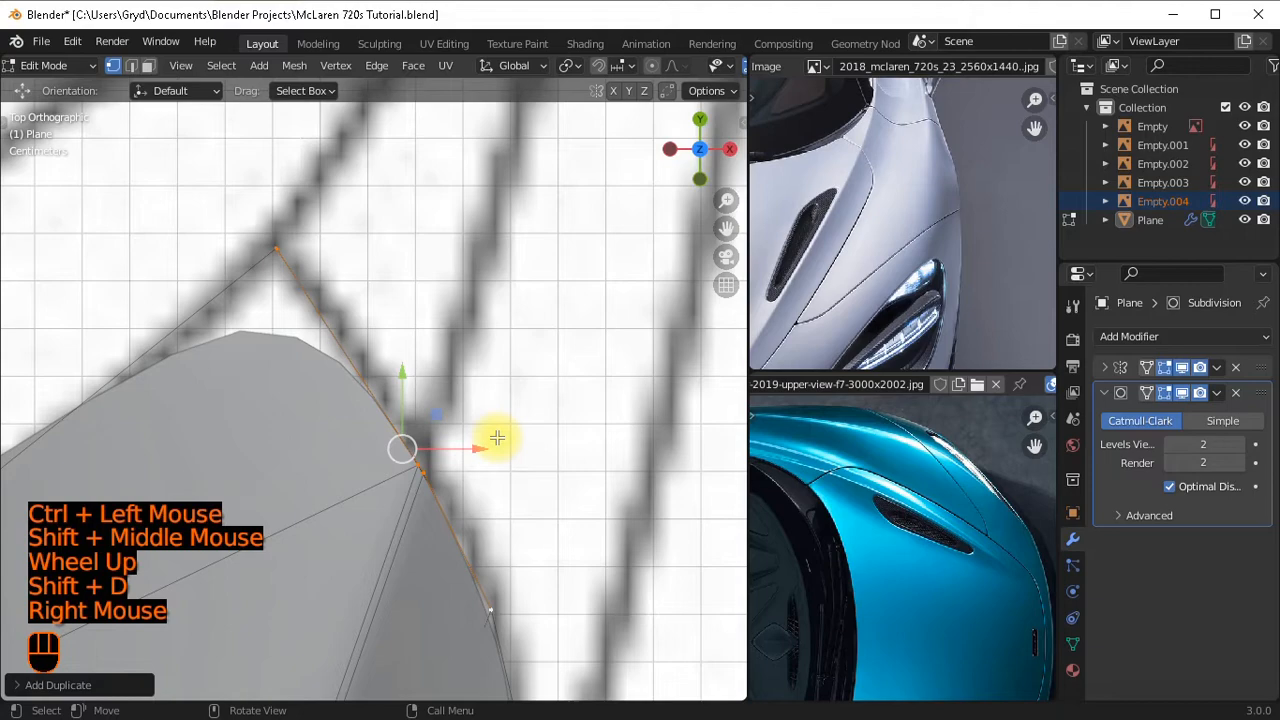
{"action": "scroll", "coordinate": [343, 271], "scroll_direction": "down", "scroll_amount": 2}
{"action": "scroll", "coordinate": [349, 287], "scroll_direction": "up", "scroll_amount": 2}
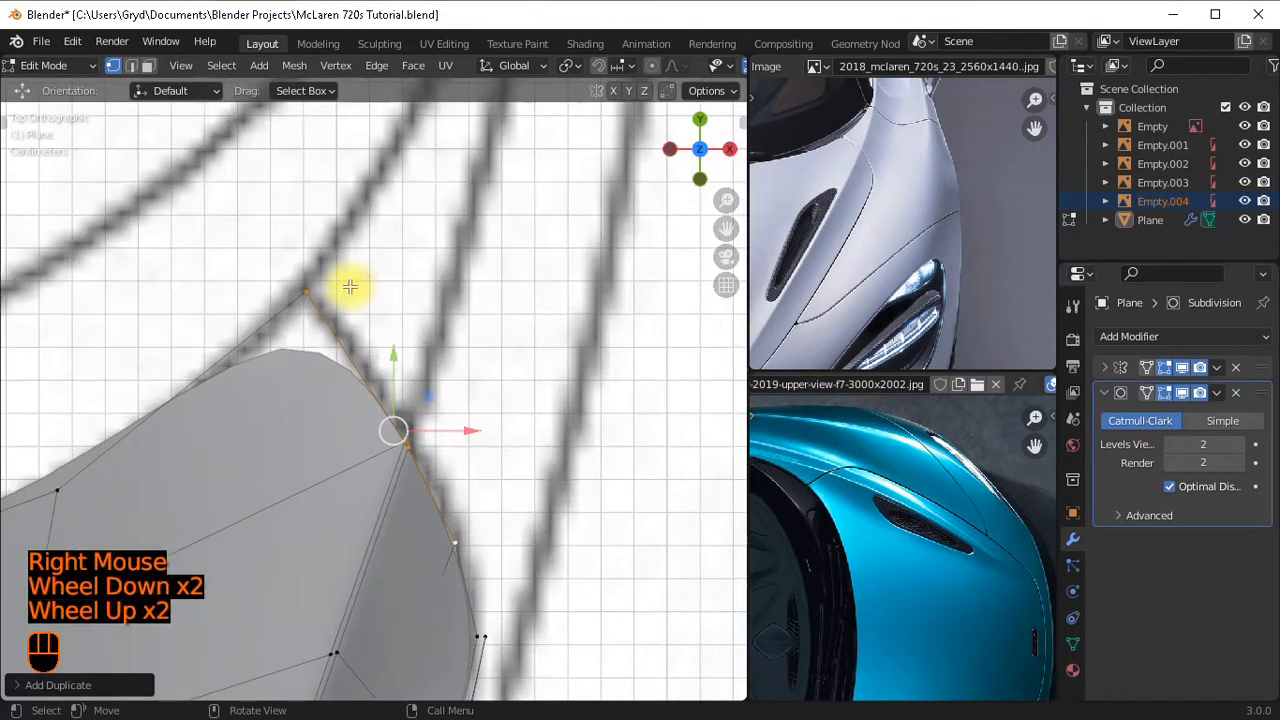
{"action": "scroll", "coordinate": [495, 361], "scroll_direction": "up", "scroll_amount": 1}
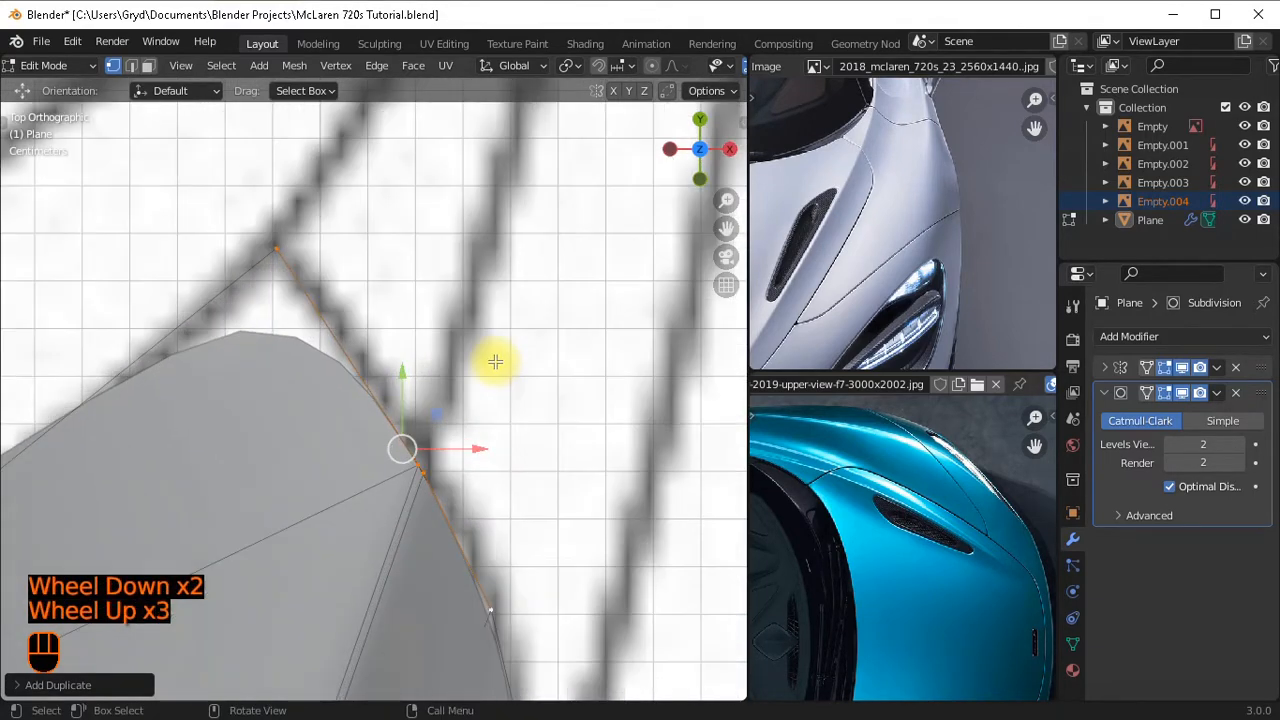
{"action": "key", "text": "ctrl+z"}
{"action": "key", "text": "ctrl+z"}
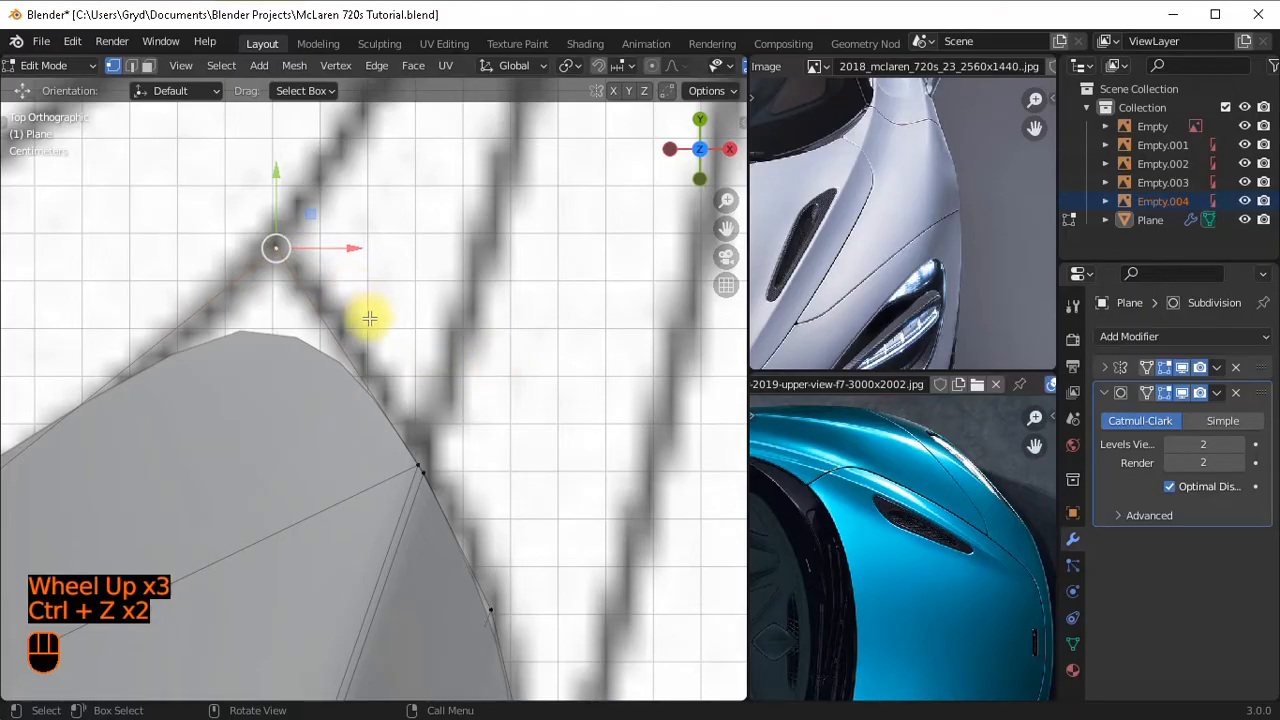
Move the hood corner's tip vertex onto the blueprint's line junction and duplicate the hood's outer border edges from there in place.
{"action": "key", "text": "g"}
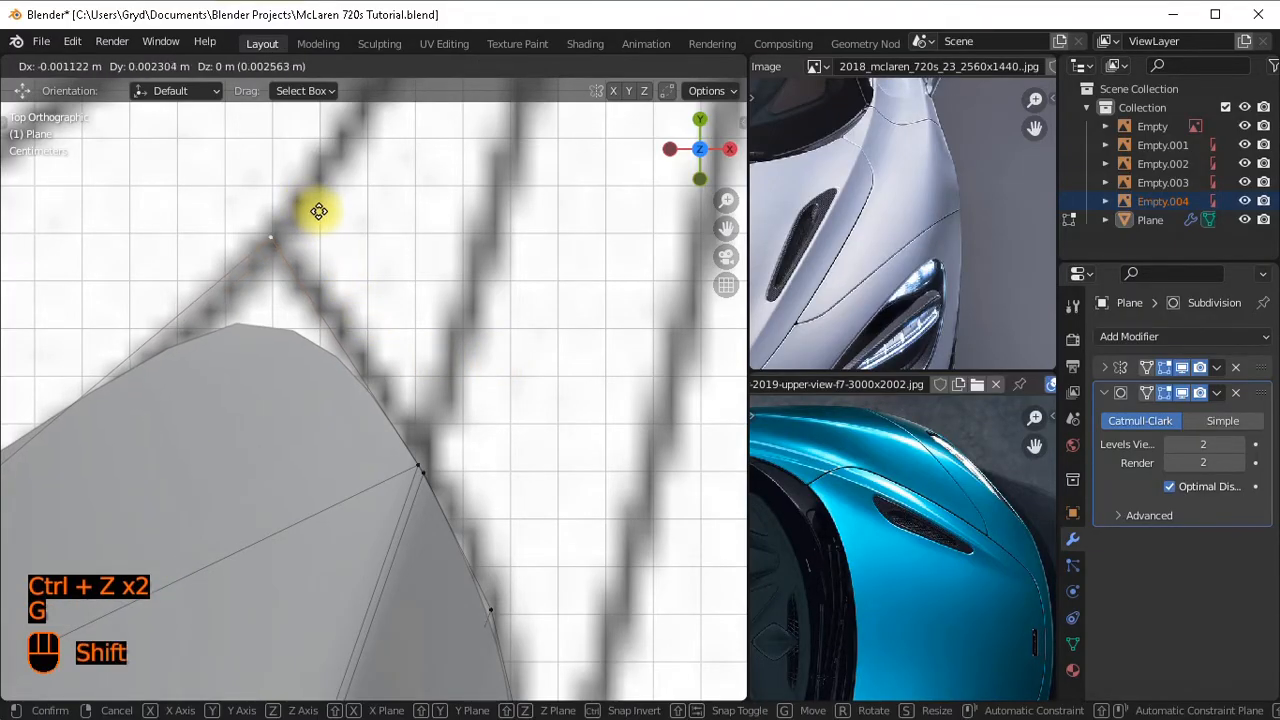
{"action": "left_click", "coordinate": [313, 214], "text": "shift"}
{"action": "scroll", "coordinate": [460, 450], "scroll_direction": "down", "scroll_amount": 1}
{"action": "middle_click_drag", "start_coordinate": [488, 490], "coordinate": [386, 364], "text": "shift"}
{"action": "left_click", "coordinate": [386, 364], "text": "ctrl"}
{"action": "middle_click_drag", "start_coordinate": [449, 294], "coordinate": [486, 420], "text": "shift"}
{"action": "scroll", "coordinate": [486, 420], "scroll_direction": "up", "scroll_amount": 1}
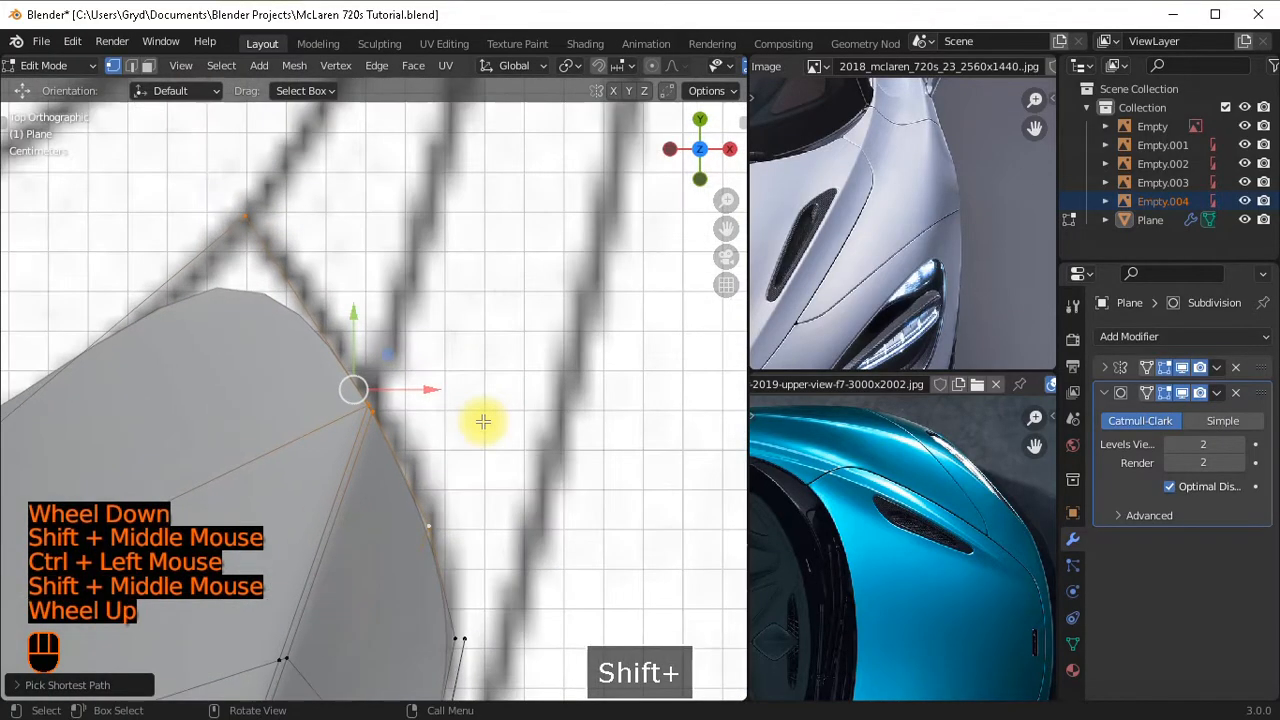
{"action": "key", "text": "shift+d"}
{"action": "right_click", "coordinate": [500, 402]}
Move the duplicated border strip about 3 mm outward from the hood's edge to leave a panel gap.
{"action": "scroll", "coordinate": [480, 374], "scroll_direction": "up", "scroll_amount": 1}
{"action": "middle_click_drag", "start_coordinate": [480, 374], "coordinate": [484, 427], "text": "shift"}
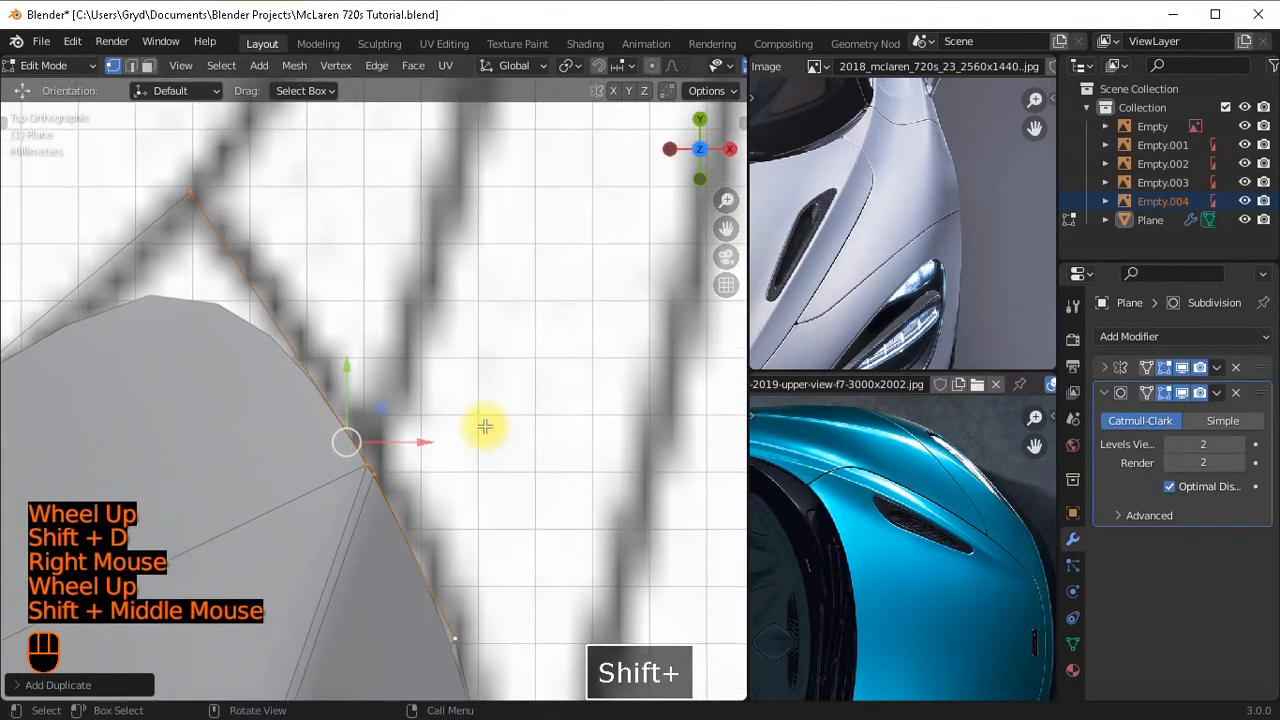
{"action": "key", "text": "g"}
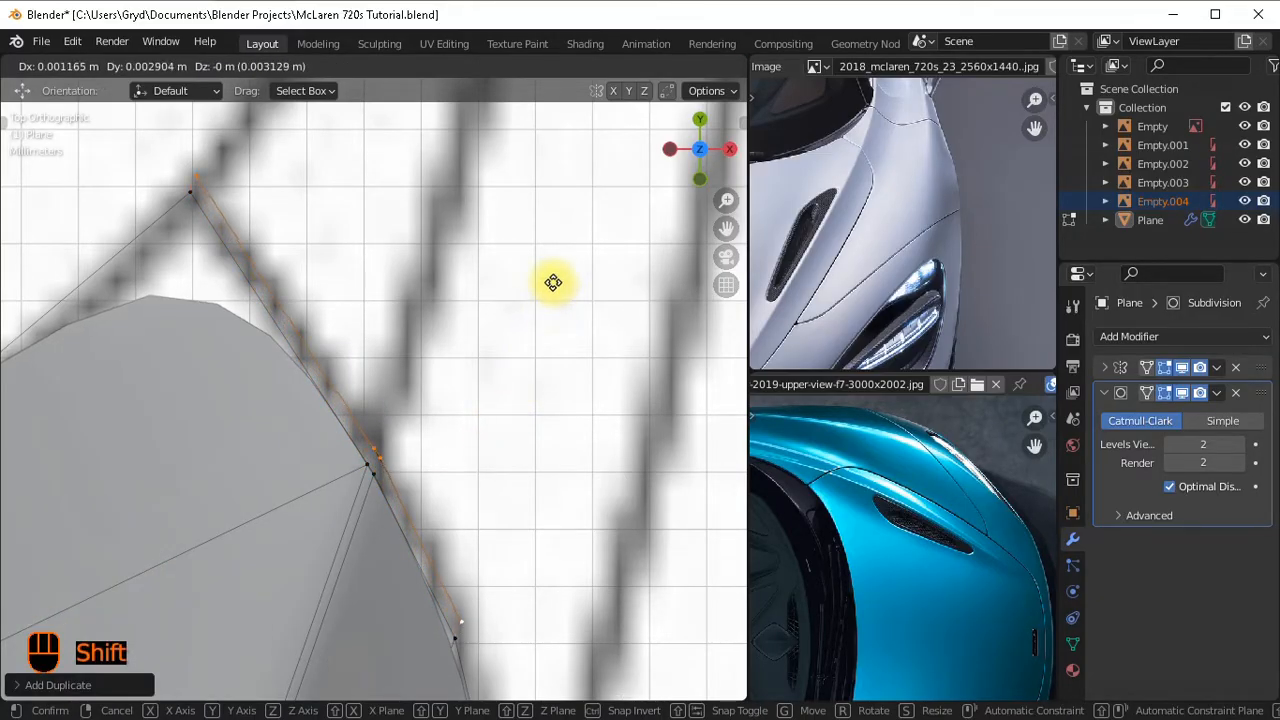
{"action": "left_click", "coordinate": [553, 283], "text": "shift"}
{"action": "scroll", "coordinate": [534, 377], "scroll_direction": "down", "scroll_amount": 2}
{"action": "scroll", "coordinate": [526, 391], "scroll_direction": "up", "scroll_amount": 3}
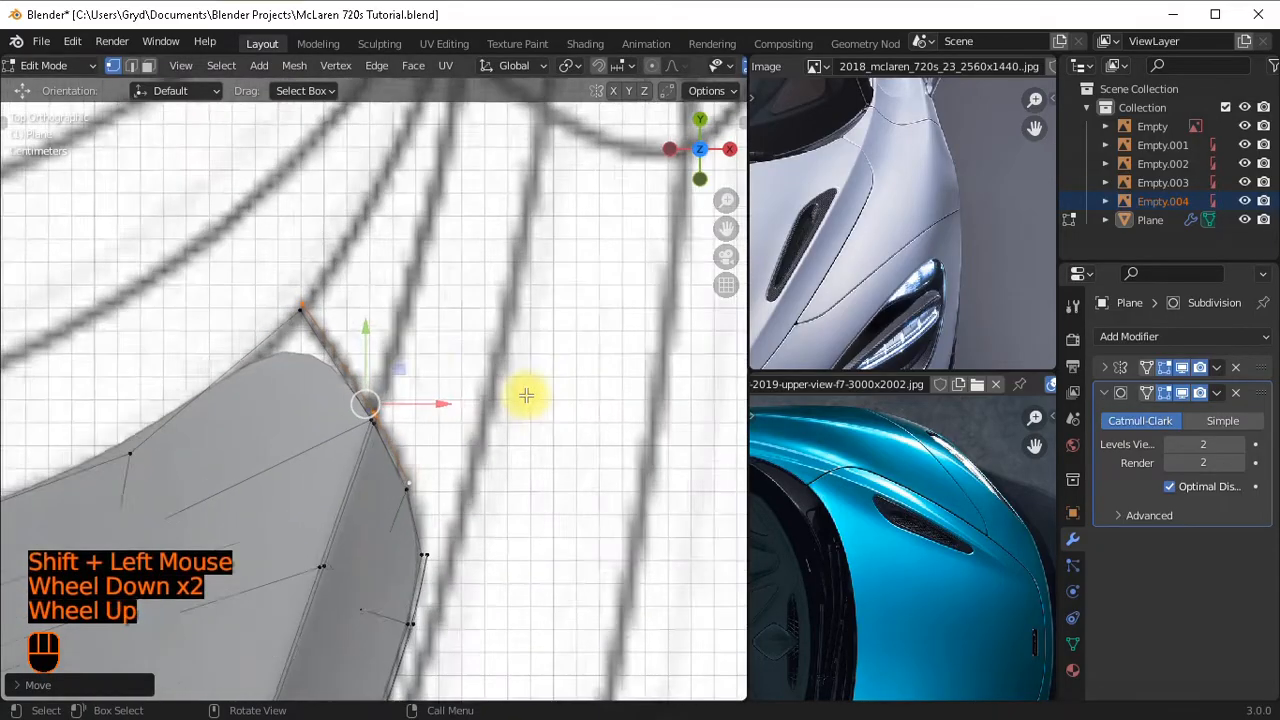
{"action": "scroll", "coordinate": [510, 410], "scroll_direction": "down", "scroll_amount": 1}
{"action": "scroll", "coordinate": [500, 421], "scroll_direction": "up", "scroll_amount": 1}
{"action": "middle_click_drag", "start_coordinate": [500, 421], "coordinate": [473, 355], "text": "shift"}
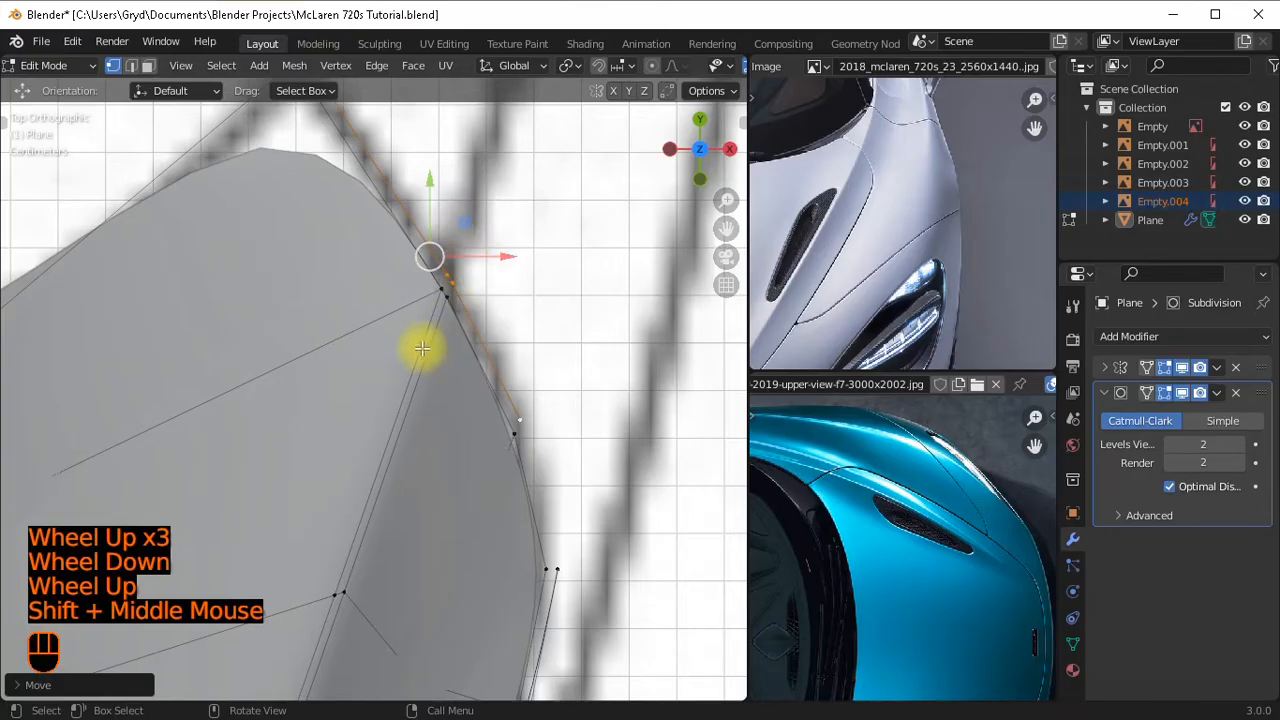
Duplicate in place the hood's inner crease edge that ends at the outer border below the rear corner.
{"action": "left_click", "coordinate": [368, 508], "text": "ctrl"}
{"action": "left_click", "coordinate": [326, 588], "text": "ctrl"}
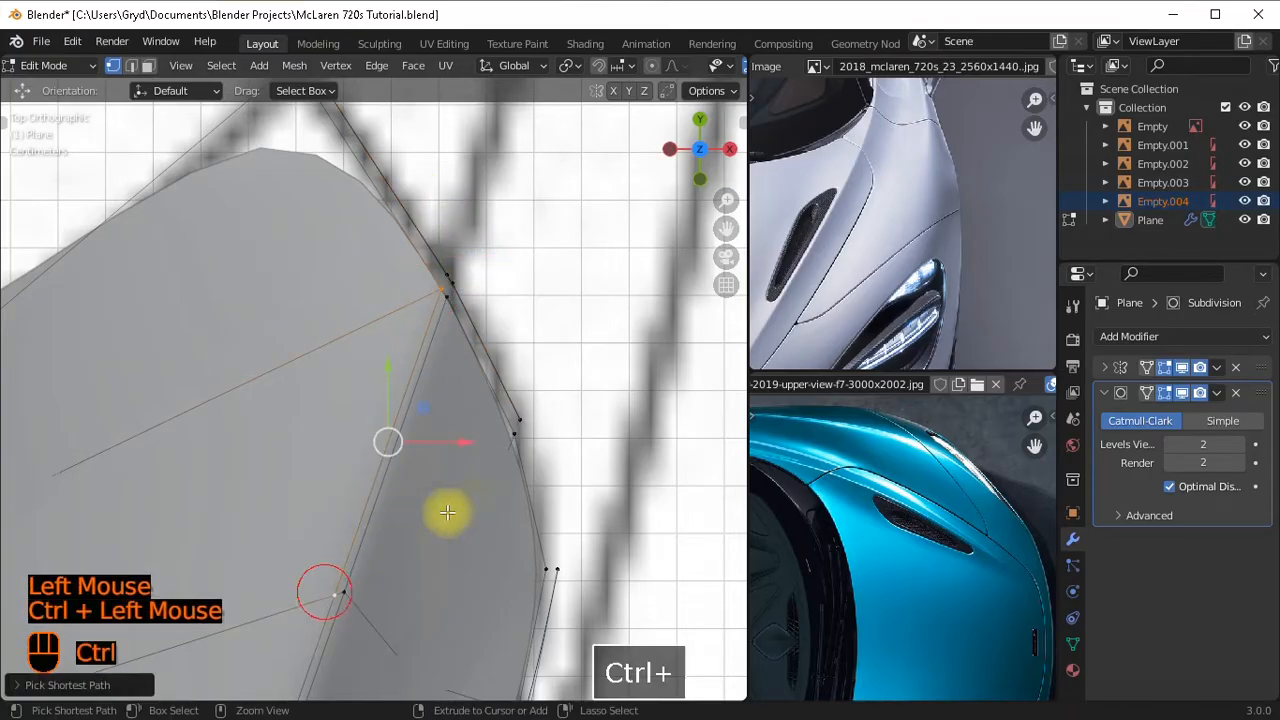
{"action": "key", "text": "shift+d"}
{"action": "right_click", "coordinate": [532, 430]}
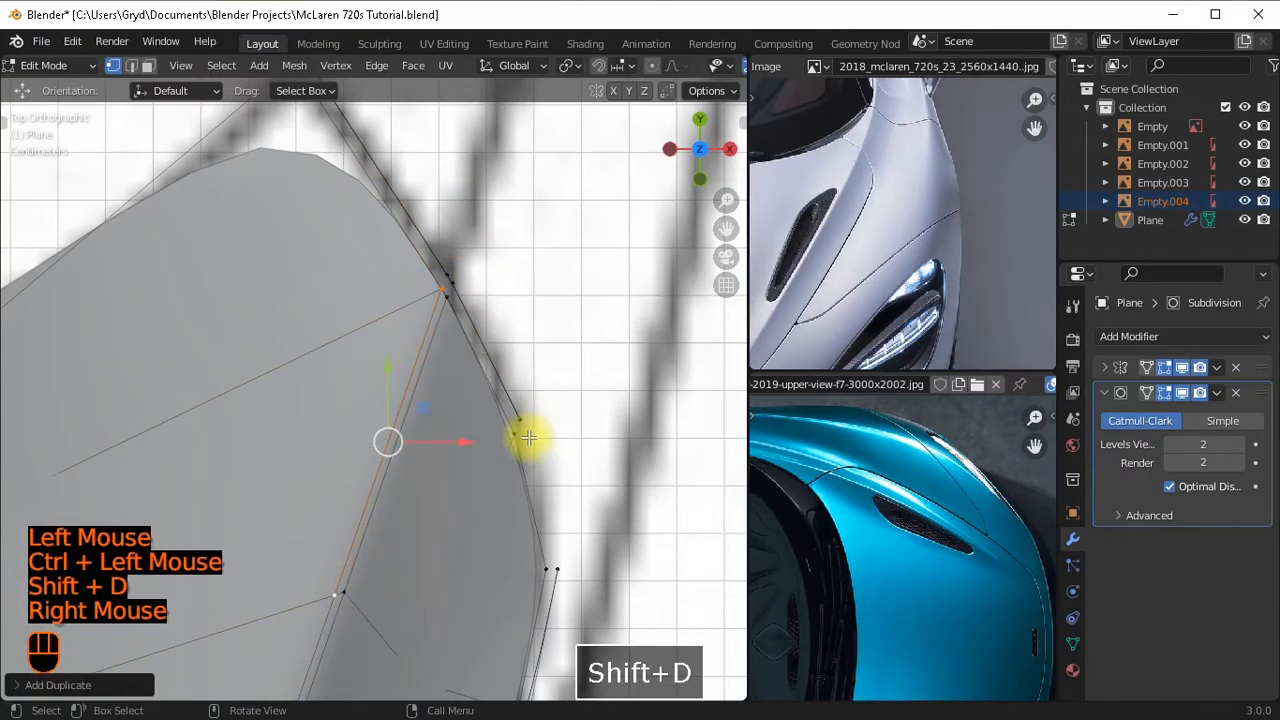
Slide the duplicated crease edge's outer vertex past the hood border with clamping off to form a straight guide.
{"action": "left_click", "coordinate": [443, 292], "text": "ctrl"}
{"action": "middle_click_drag", "start_coordinate": [498, 344], "coordinate": [486, 434], "text": "shift"}
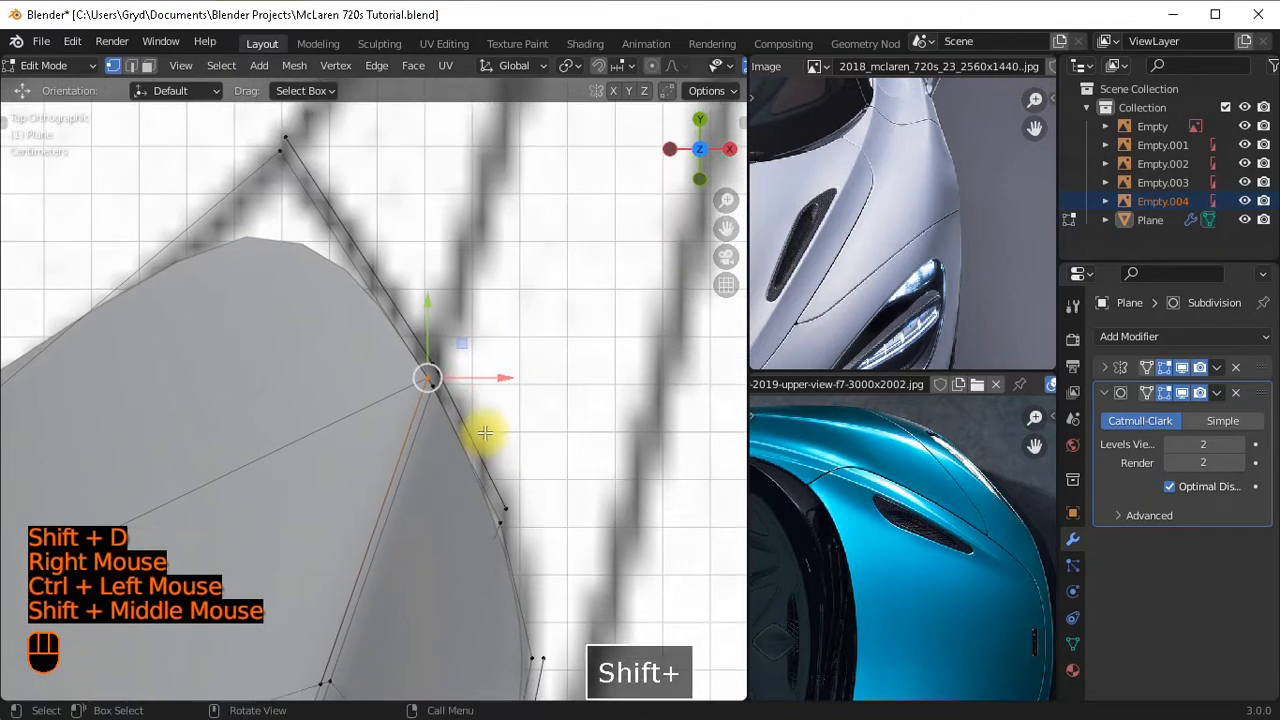
{"action": "key", "text": "g"}
{"action": "key", "text": "g"}
{"action": "key", "text": "c"}
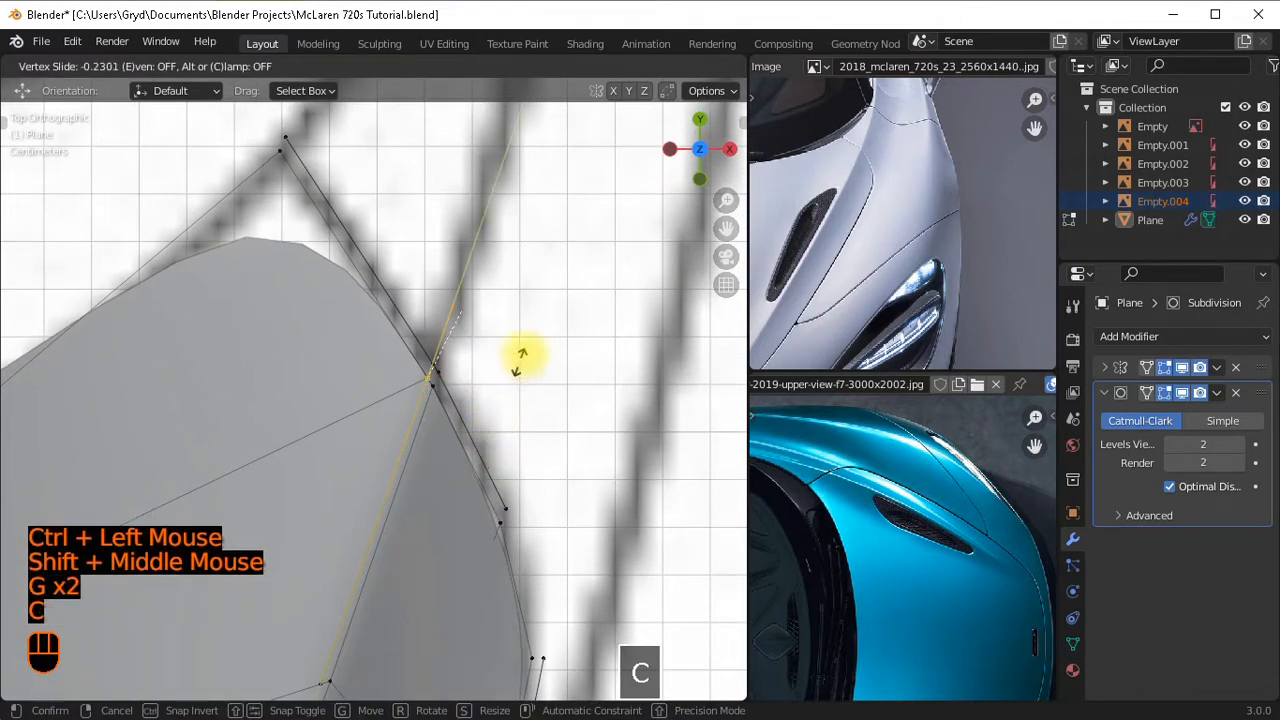
{"action": "left_click", "coordinate": [530, 346]}
Select the whole offset fender strip and shift it about 1 mm so its middle vertices approach the guide edge.
{"action": "scroll", "coordinate": [486, 357], "scroll_direction": "up", "scroll_amount": 2}
{"action": "double_click", "coordinate": [485, 358]}
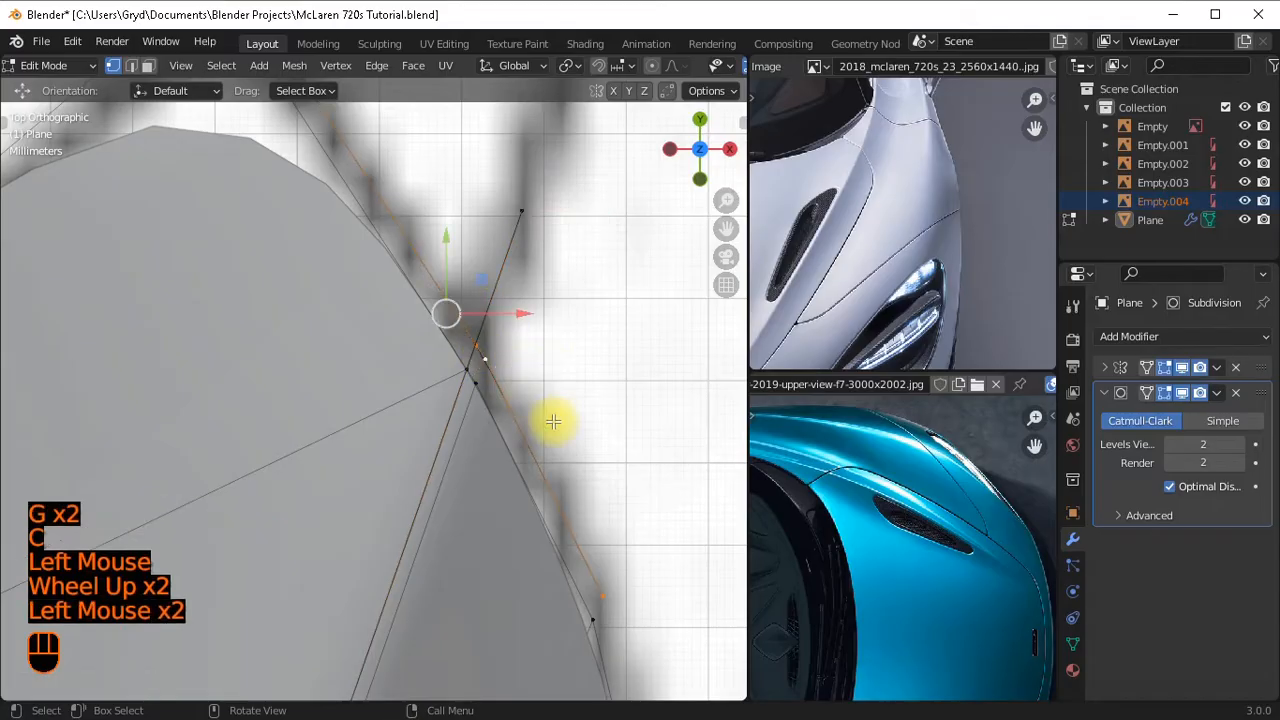
{"action": "key", "text": "g"}
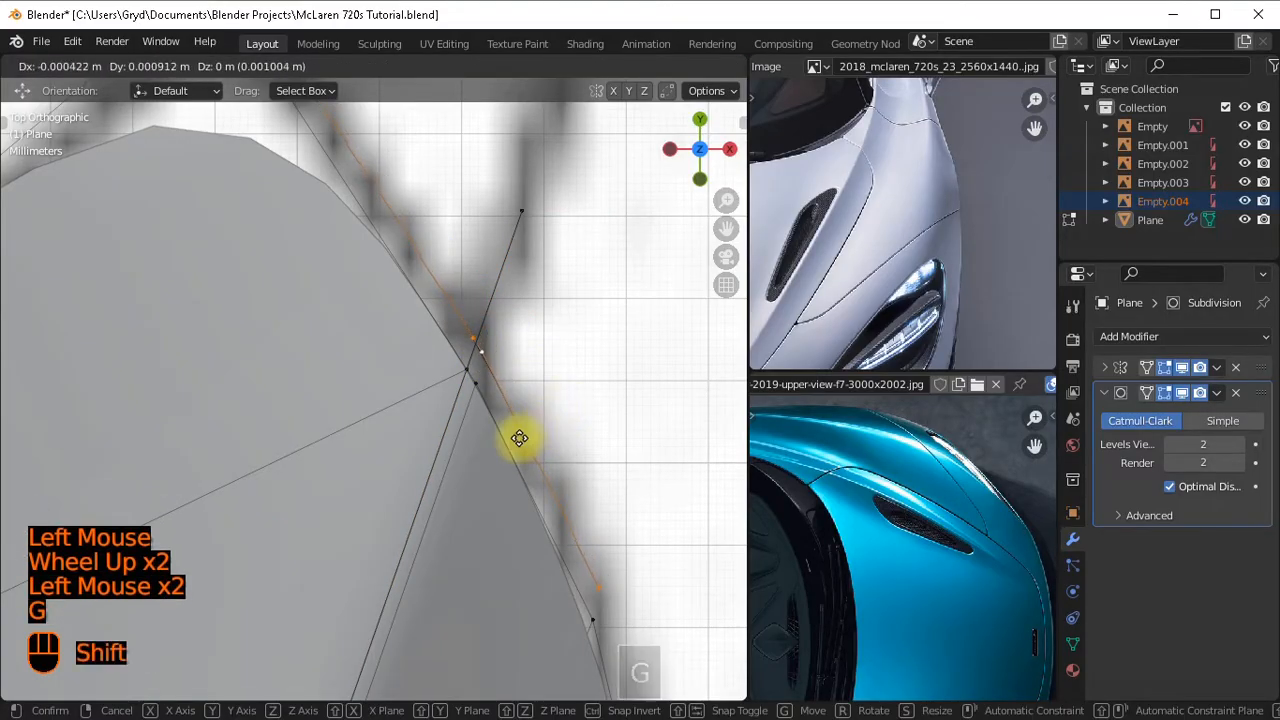
{"action": "left_click", "coordinate": [568, 489], "text": "shift"}
{"action": "scroll", "coordinate": [577, 490], "scroll_direction": "down", "scroll_amount": 1}
{"action": "scroll", "coordinate": [577, 490], "scroll_direction": "down", "scroll_amount": 1}
{"action": "middle_click_drag", "start_coordinate": [580, 531], "coordinate": [477, 242], "text": "shift"}
{"action": "scroll", "coordinate": [471, 514], "scroll_direction": "up", "scroll_amount": 2}
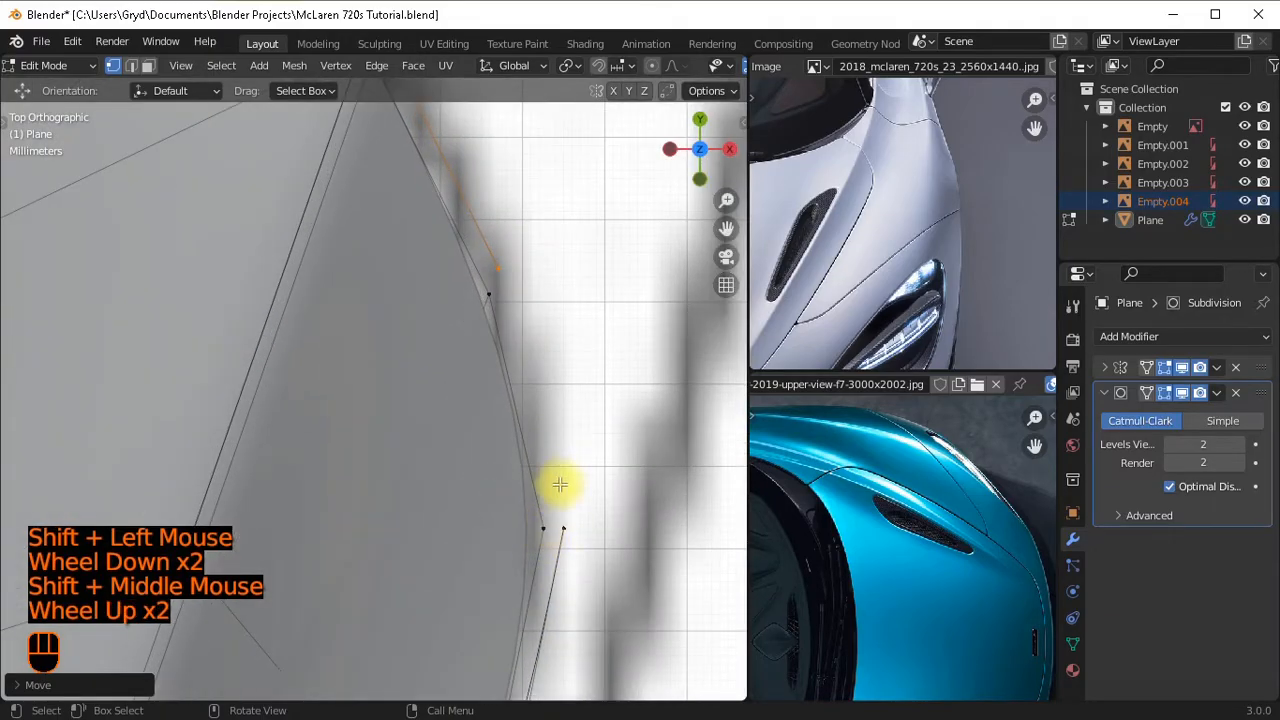
Fine-tune the fender strip's position so its middle vertices align with the guide at an even gap from the hood.
{"action": "middle_click_drag", "start_coordinate": [560, 485], "coordinate": [520, 349], "text": "shift"}
{"action": "key", "text": "g"}
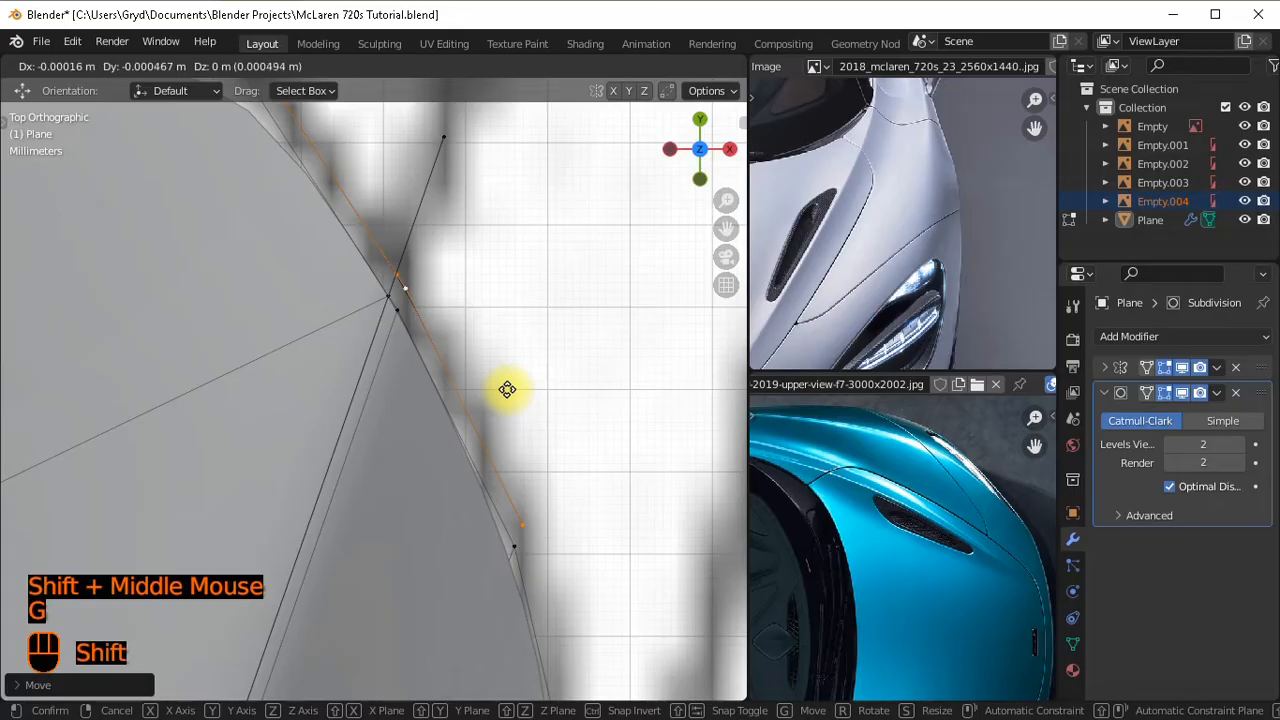
{"action": "left_click", "coordinate": [505, 386], "text": "shift"}
{"action": "scroll", "coordinate": [506, 380], "scroll_direction": "down", "scroll_amount": 2}
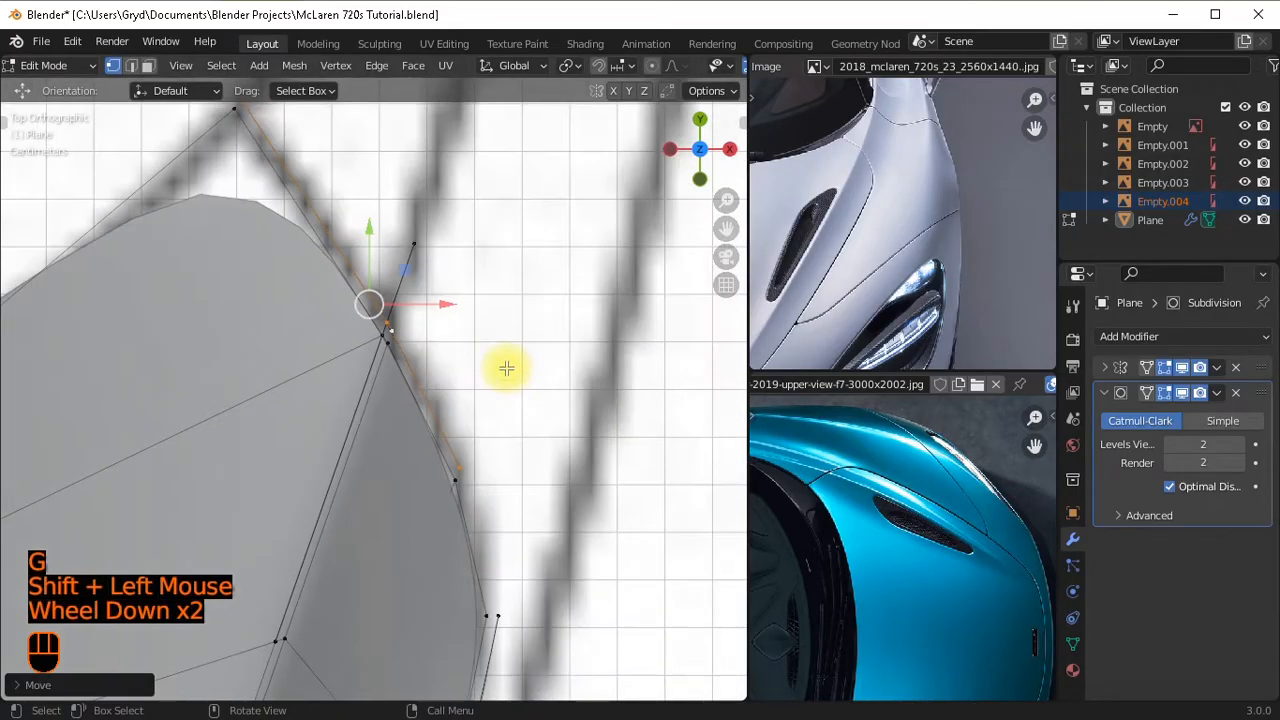
{"action": "scroll", "coordinate": [506, 368], "scroll_direction": "down", "scroll_amount": 3}
{"action": "scroll", "coordinate": [506, 368], "scroll_direction": "up", "scroll_amount": 3}
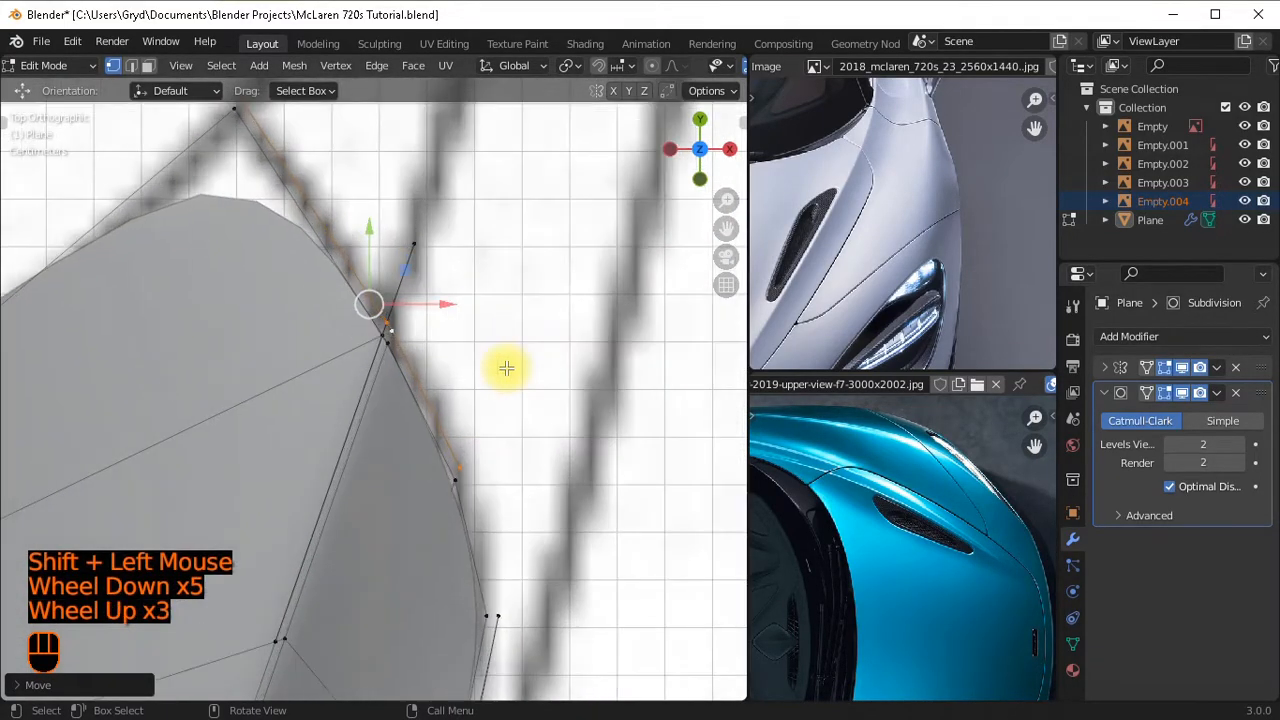
{"action": "key", "text": "g"}
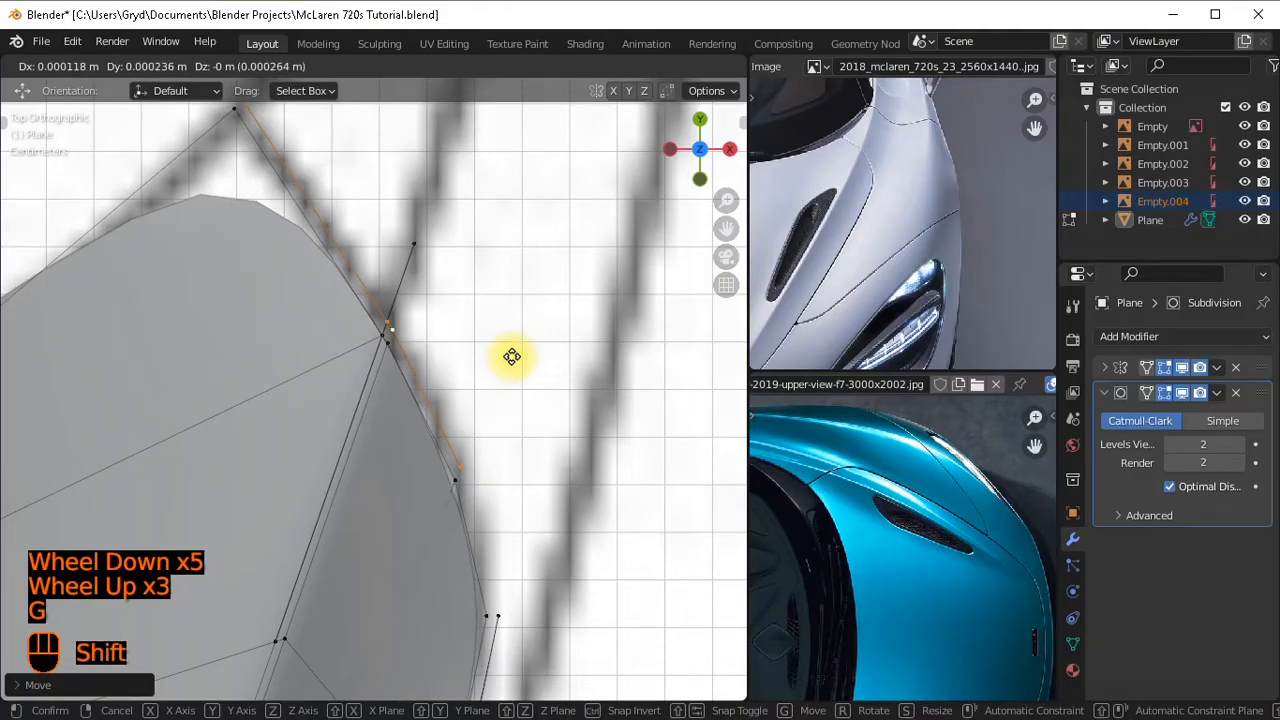
{"action": "left_click", "coordinate": [511, 357], "text": "shift"}
Delete the guide edge that crosses the fender strip.
{"action": "double_click", "coordinate": [400, 272]}
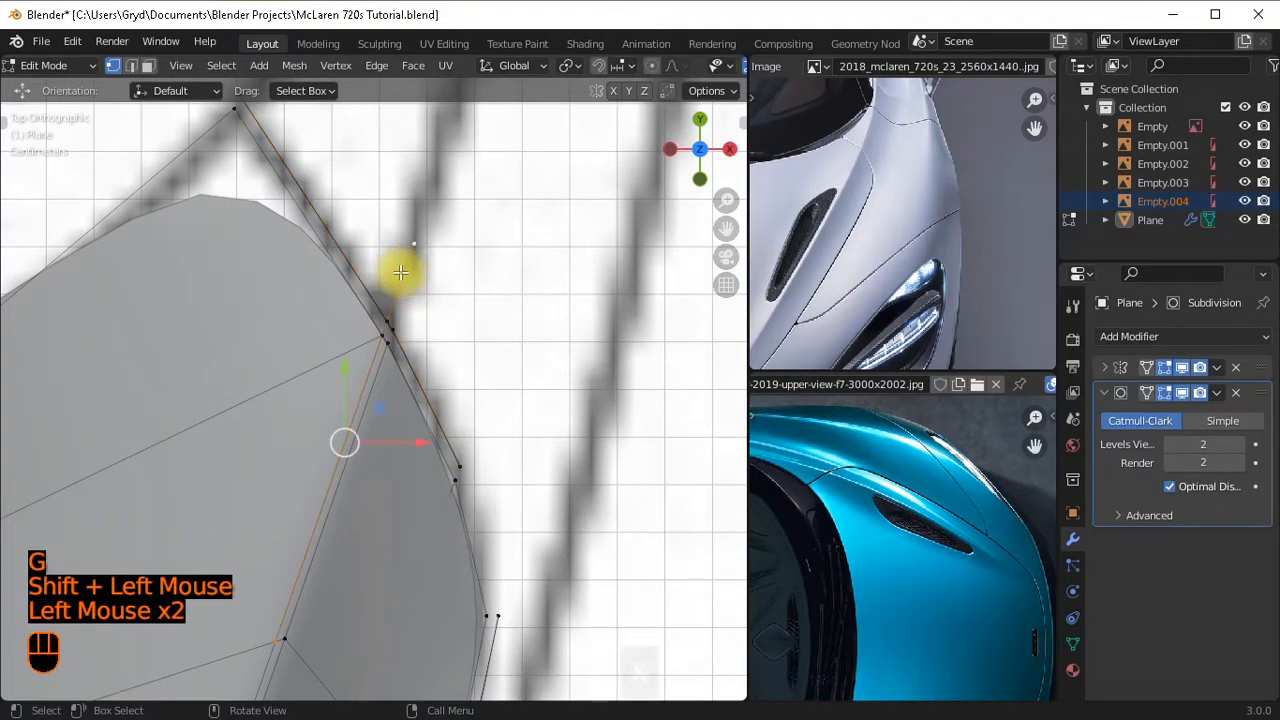
{"action": "key", "text": "x"}
Slide the fender strip's tip vertex slightly along its edge to match the blueprint's corner.
{"action": "scroll", "coordinate": [528, 194], "scroll_direction": "down", "scroll_amount": 1}
{"action": "middle_click_drag", "start_coordinate": [528, 194], "coordinate": [463, 403], "text": "shift"}
{"action": "scroll", "coordinate": [319, 374], "scroll_direction": "up", "scroll_amount": 2}
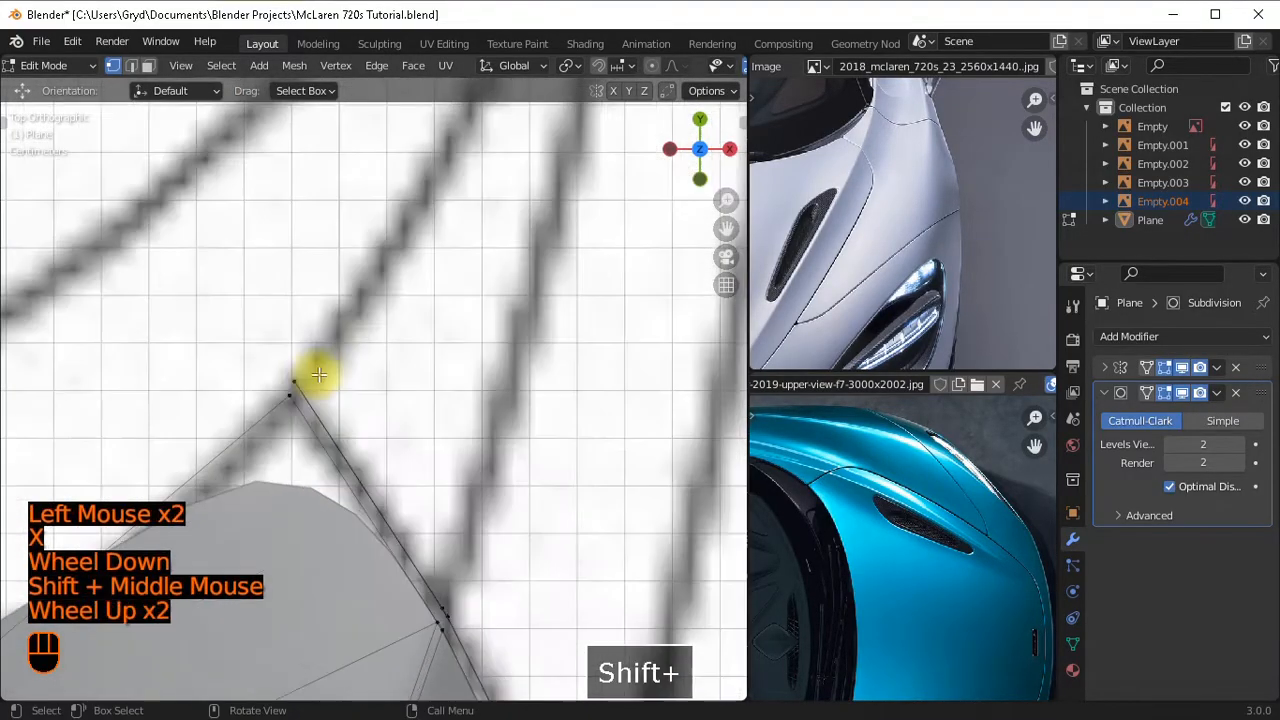
{"action": "left_click", "coordinate": [300, 368]}
{"action": "scroll", "coordinate": [371, 380], "scroll_direction": "up", "scroll_amount": 2}
{"action": "key", "text": "g"}
{"action": "key", "text": "g"}
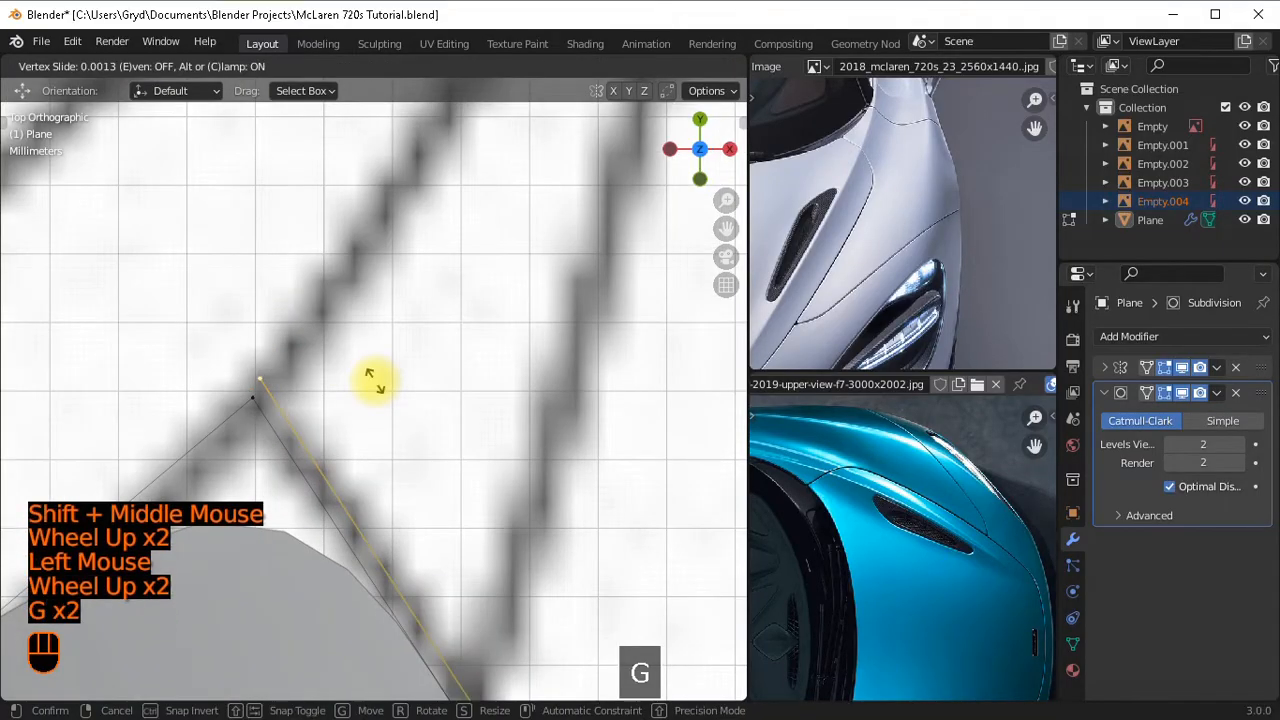
{"action": "left_click", "coordinate": [441, 430], "text": "shift"}
{"action": "scroll", "coordinate": [443, 414], "scroll_direction": "down", "scroll_amount": 4}
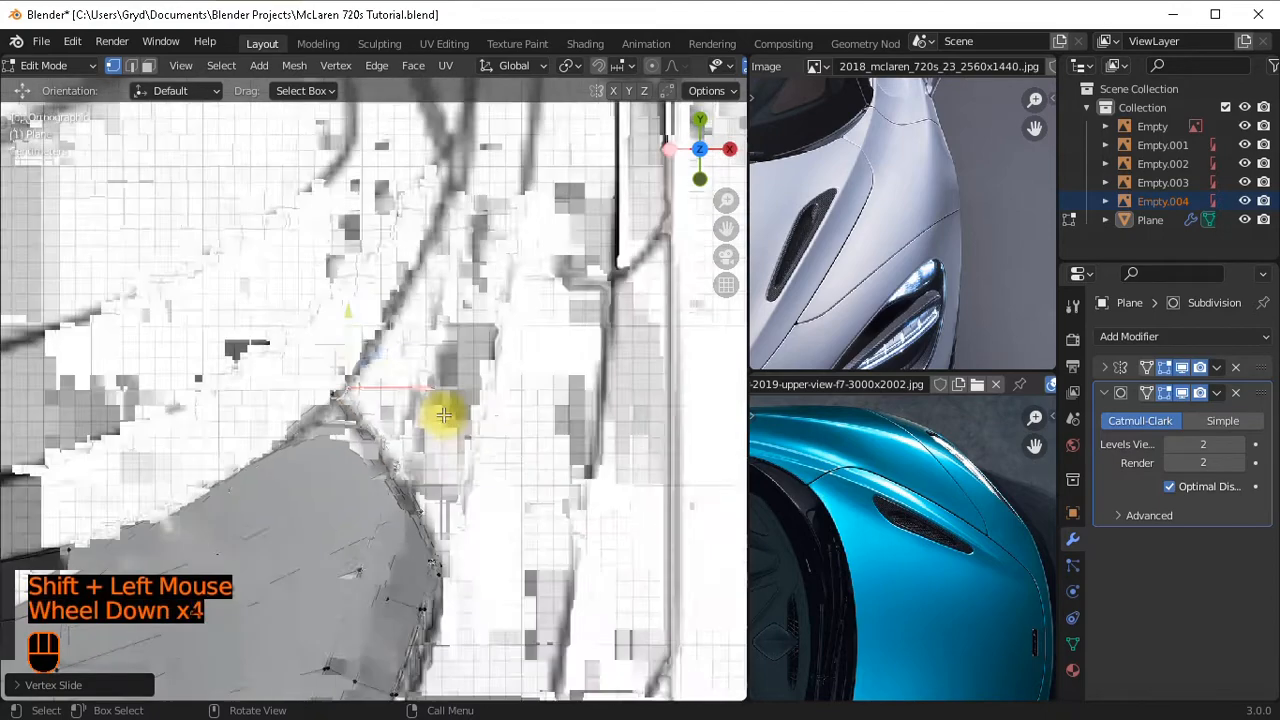
{"action": "middle_click_drag", "start_coordinate": [471, 354], "coordinate": [424, 400], "text": "shift"}
{"action": "scroll", "coordinate": [451, 506], "scroll_direction": "down", "scroll_amount": 1}
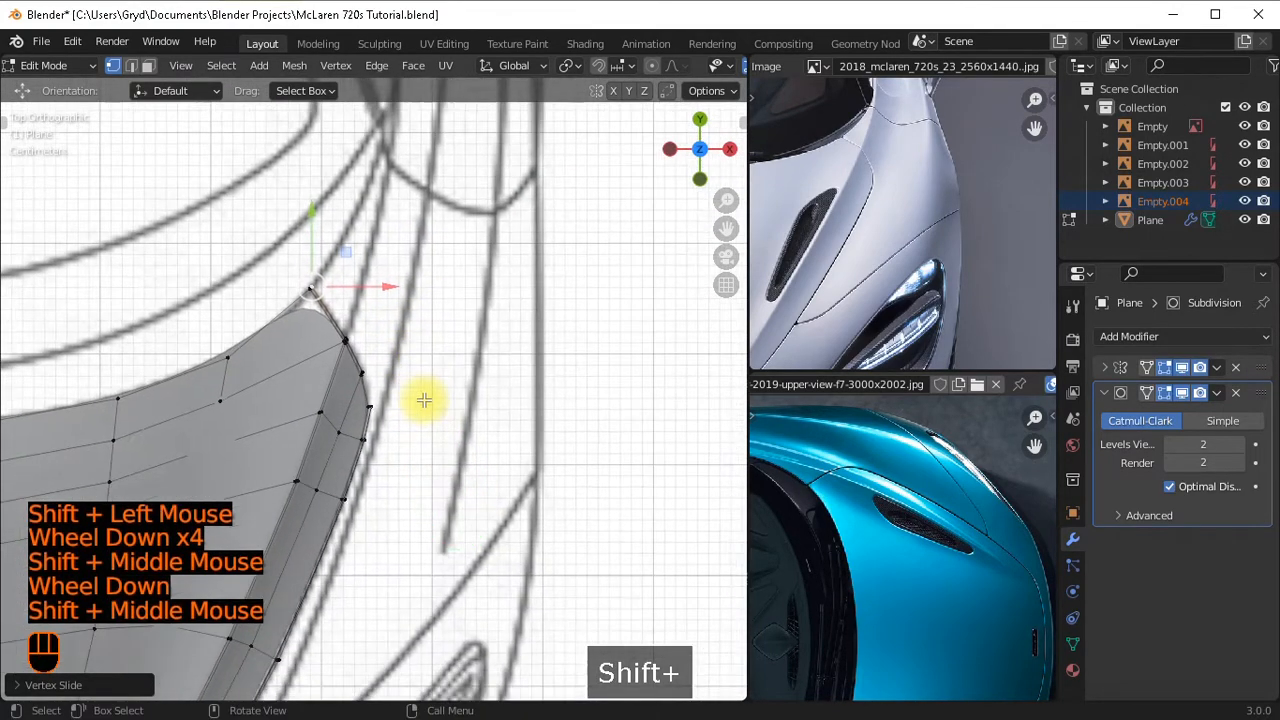
Select the fender strip's lower end vertex and move it slightly along X to even out the gap beside the hood.
{"action": "scroll", "coordinate": [407, 388], "scroll_direction": "up", "scroll_amount": 4}
{"action": "left_click", "coordinate": [360, 334]}
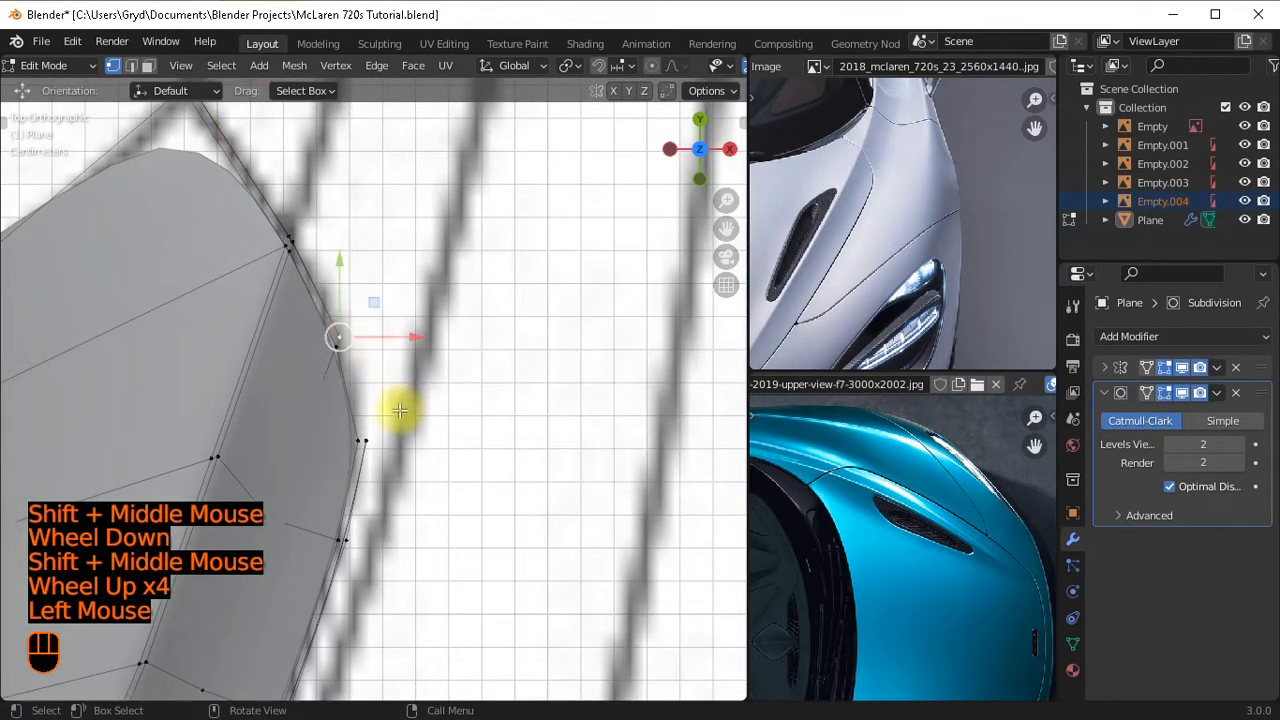
{"action": "scroll", "coordinate": [318, 232], "scroll_direction": "up", "scroll_amount": 1}
{"action": "middle_click_drag", "start_coordinate": [334, 237], "coordinate": [360, 346], "text": "shift"}
{"action": "scroll", "coordinate": [386, 320], "scroll_direction": "down", "scroll_amount": 1}
{"action": "key", "text": "KP_1"}
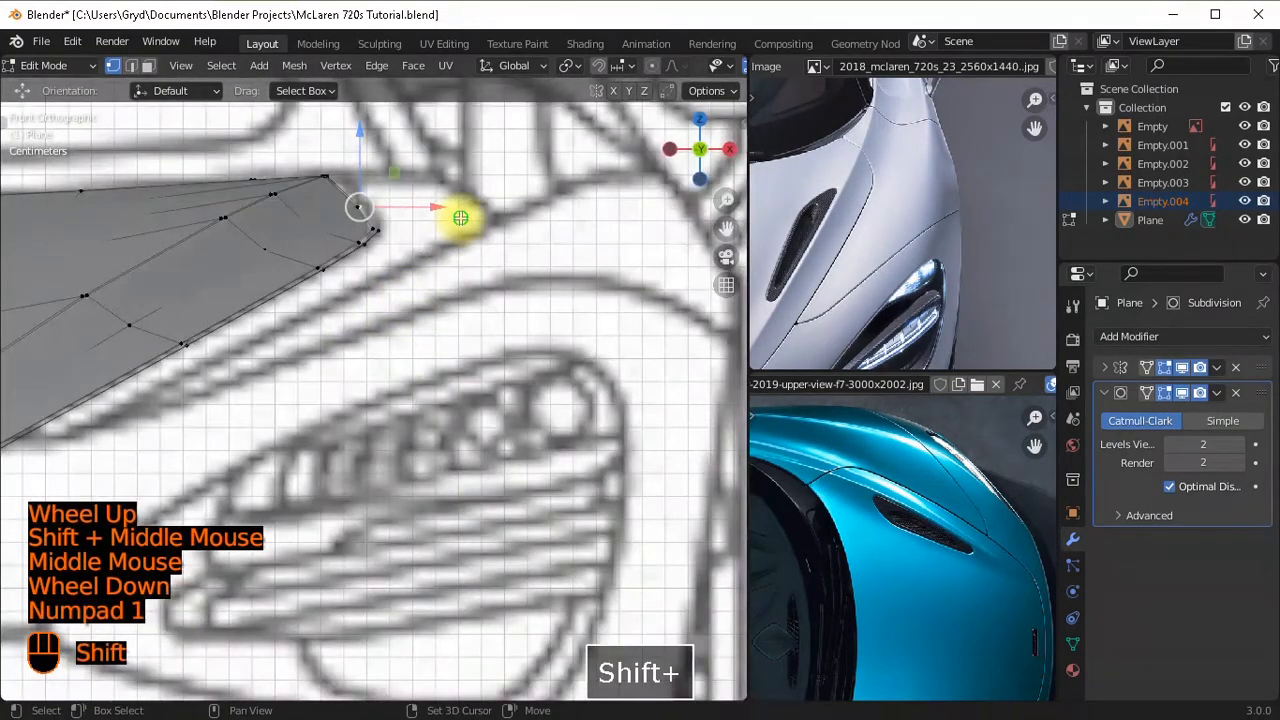
{"action": "middle_click_drag", "start_coordinate": [463, 214], "coordinate": [422, 455], "text": "shift"}
{"action": "scroll", "coordinate": [486, 383], "scroll_direction": "up", "scroll_amount": 4}
{"action": "scroll", "coordinate": [510, 425], "scroll_direction": "down", "scroll_amount": 2}
{"action": "scroll", "coordinate": [422, 455], "scroll_direction": "up", "scroll_amount": 1}
{"action": "key", "text": "g"}
{"action": "key", "text": "x"}
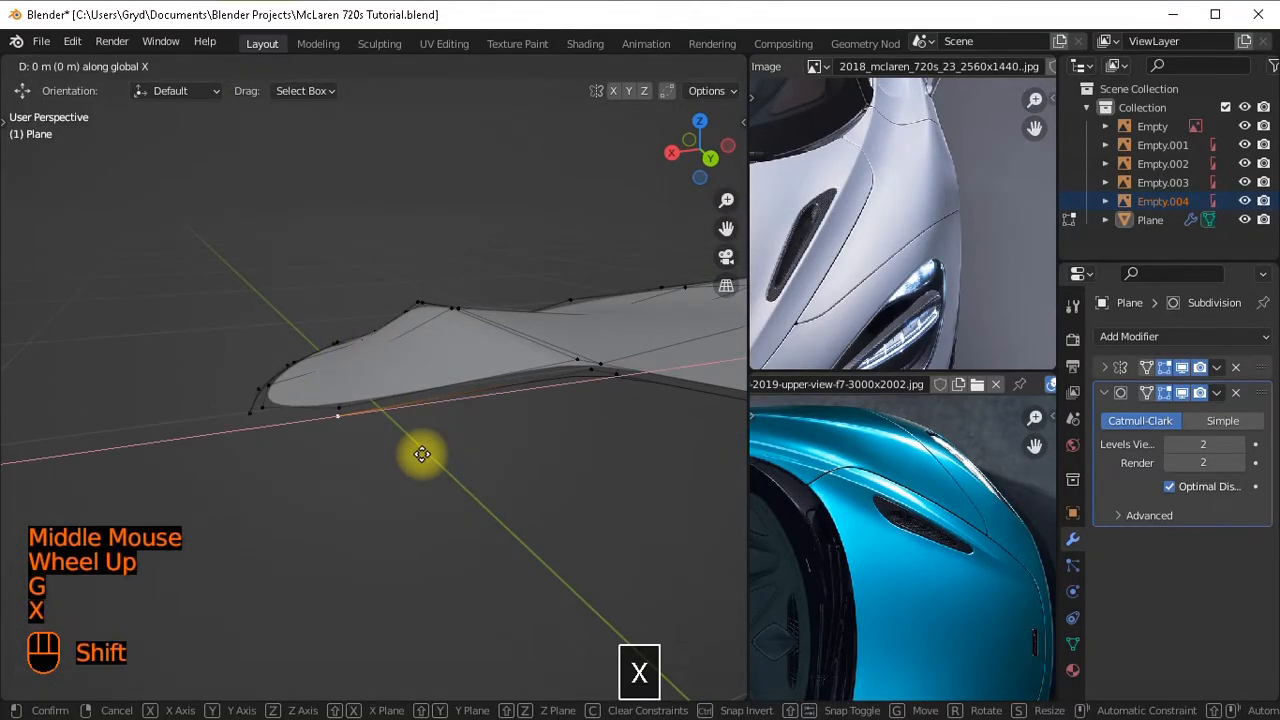
{"action": "left_click", "coordinate": [389, 441], "text": "shift"}
Join the strip's lower end vertex to the facing vertex of the existing fender strip with a new edge.
{"action": "middle_click_drag", "start_coordinate": [389, 441], "coordinate": [672, 420]}
{"action": "scroll", "coordinate": [209, 631], "scroll_direction": "up", "scroll_amount": 1}
{"action": "left_click", "coordinate": [205, 628], "text": "shift"}
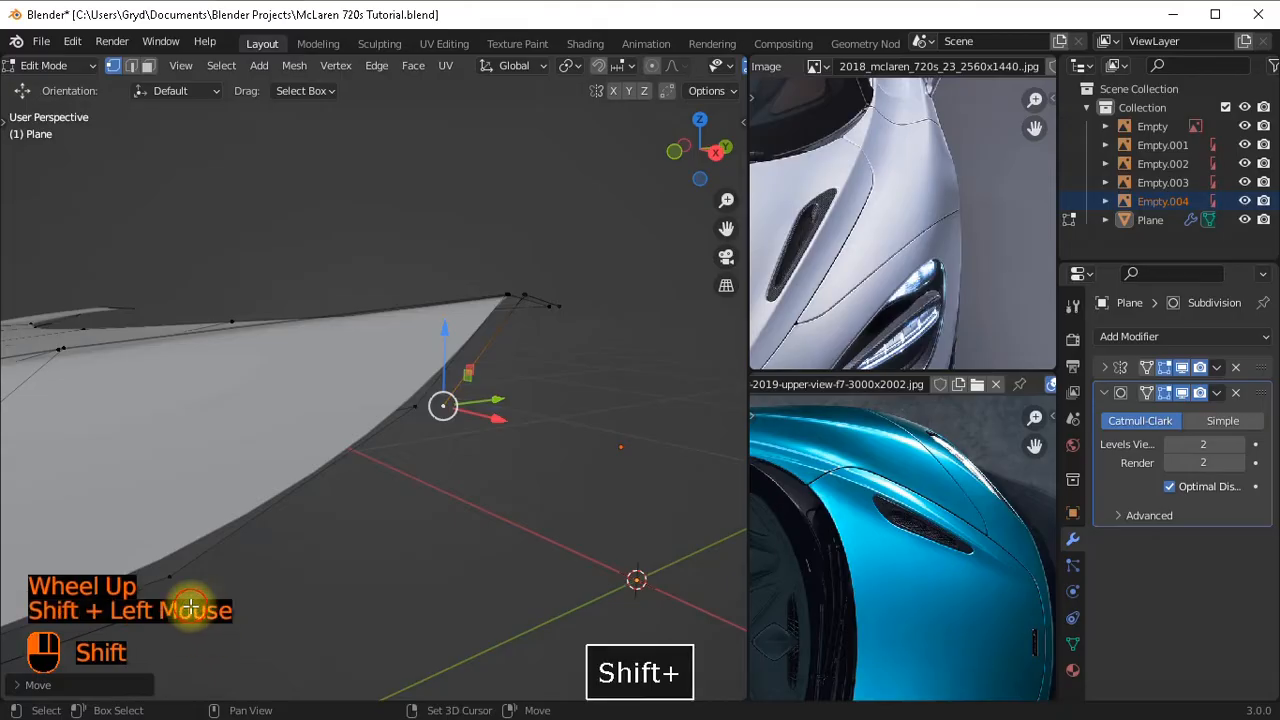
{"action": "scroll", "coordinate": [329, 583], "scroll_direction": "down", "scroll_amount": 2}
{"action": "middle_click_drag", "start_coordinate": [329, 583], "coordinate": [463, 577]}
{"action": "key", "text": "f"}
{"action": "scroll", "coordinate": [534, 537], "scroll_direction": "down", "scroll_amount": 2}
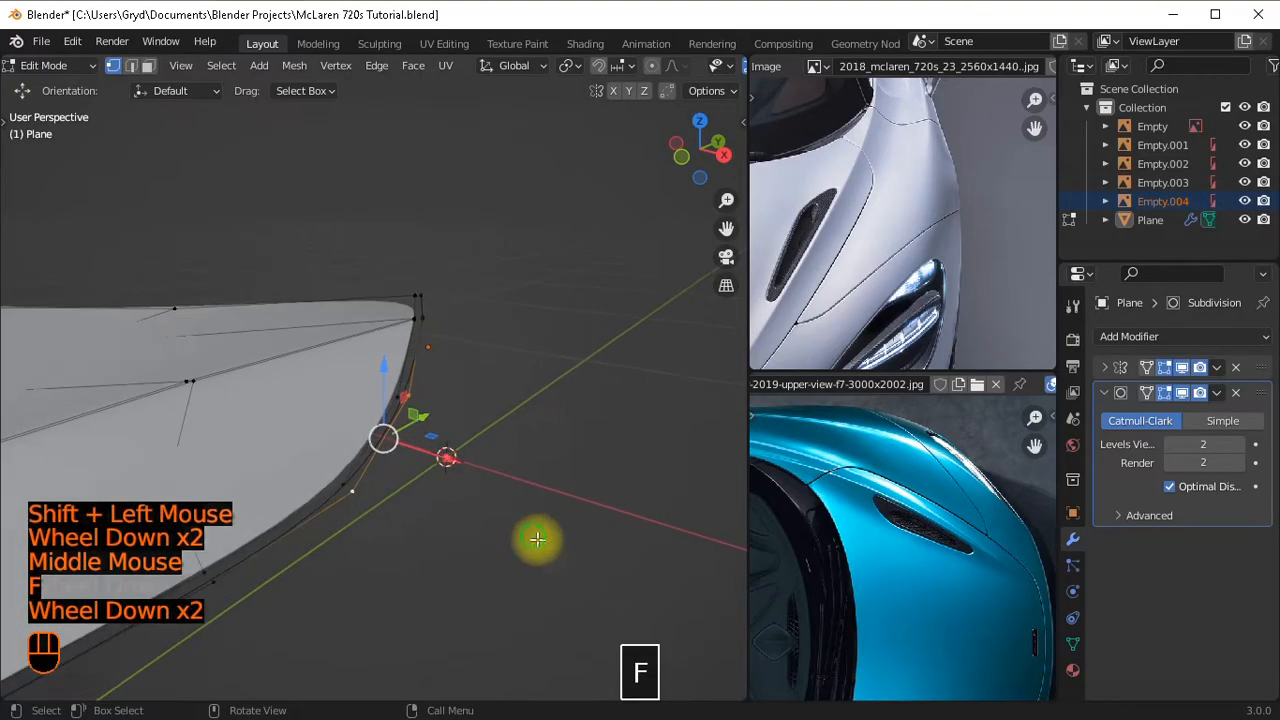
In the top view, extrude the fender strip's two middle vertices about 0.08 m rearward along the blueprint line.
{"action": "middle_click_drag", "start_coordinate": [534, 537], "coordinate": [563, 580]}
{"action": "key", "text": "KP_7"}
{"action": "scroll", "coordinate": [564, 579], "scroll_direction": "up", "scroll_amount": 2}
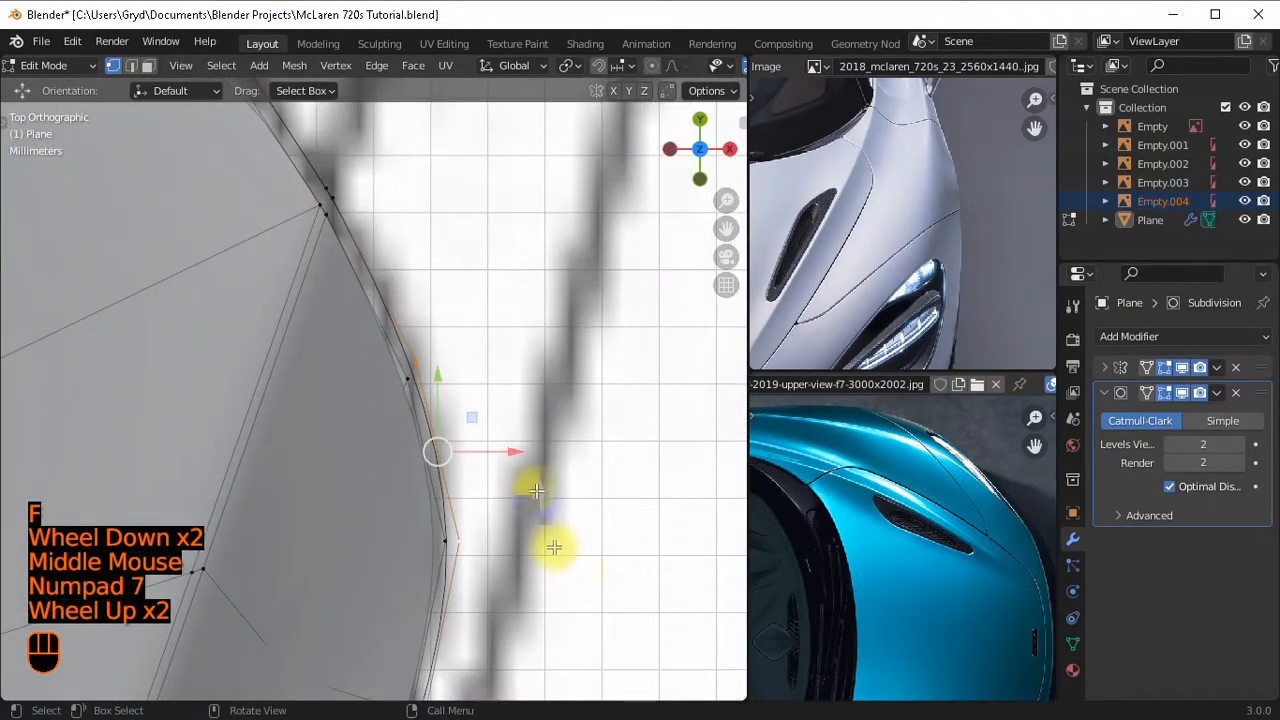
{"action": "scroll", "coordinate": [491, 337], "scroll_direction": "down", "scroll_amount": 2}
{"action": "middle_click_drag", "start_coordinate": [491, 337], "coordinate": [543, 466], "text": "shift"}
{"action": "scroll", "coordinate": [451, 411], "scroll_direction": "down", "scroll_amount": 2}
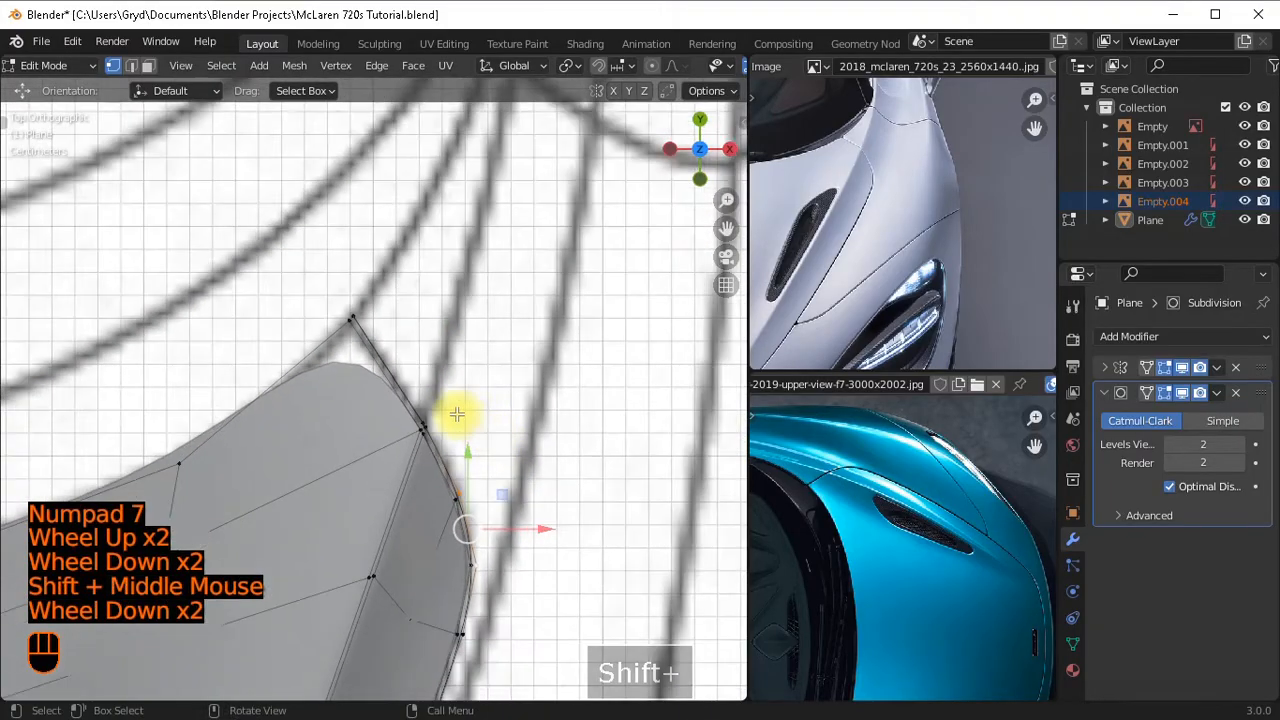
{"action": "scroll", "coordinate": [487, 446], "scroll_direction": "up", "scroll_amount": 2}
{"action": "left_click", "coordinate": [458, 452]}
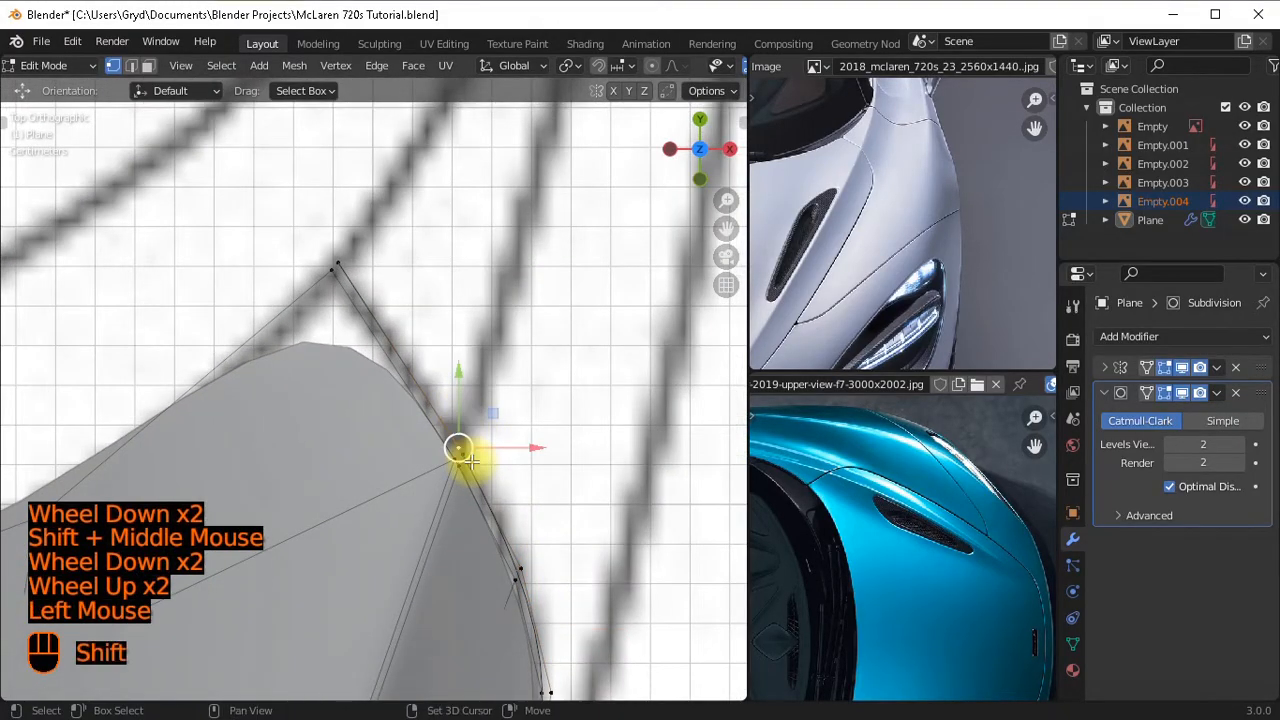
{"action": "left_click", "coordinate": [460, 450], "text": "shift"}
{"action": "scroll", "coordinate": [537, 414], "scroll_direction": "down", "scroll_amount": 1}
{"action": "middle_click_drag", "start_coordinate": [615, 445], "coordinate": [526, 539], "text": "shift"}
{"action": "scroll", "coordinate": [526, 530], "scroll_direction": "down", "scroll_amount": 2}
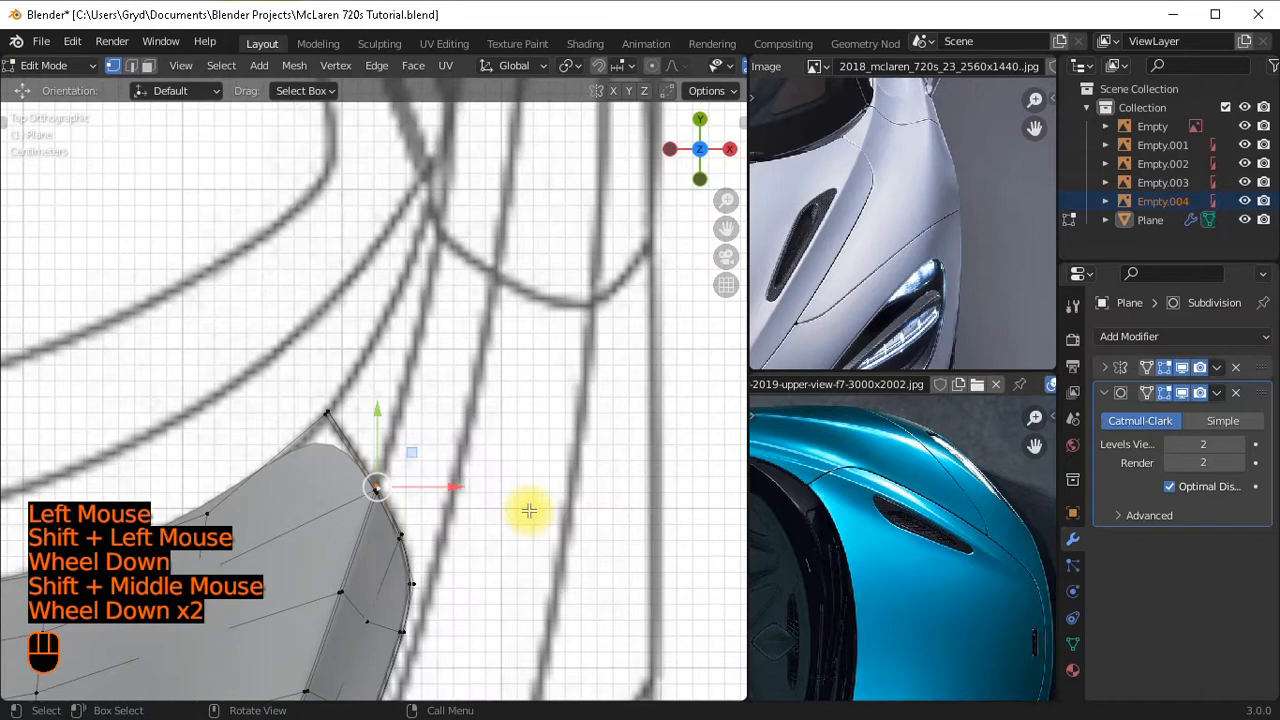
{"action": "key", "text": "e"}
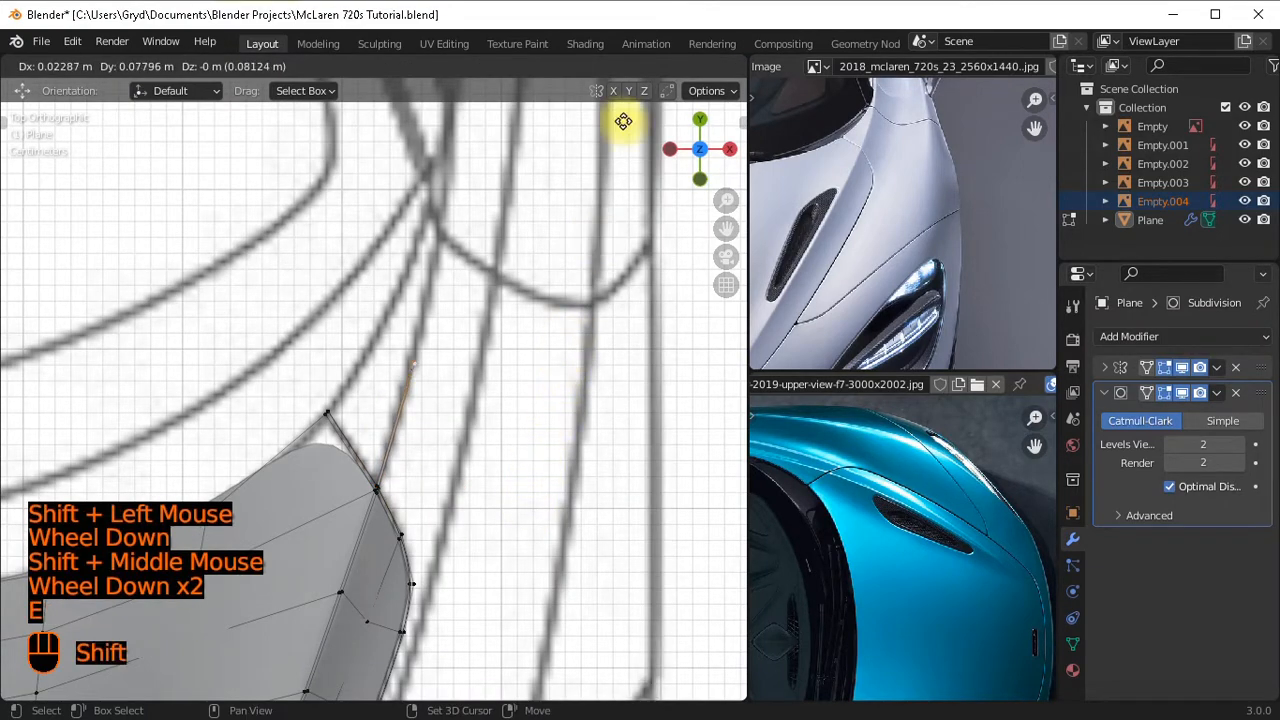
{"action": "left_click", "coordinate": [623, 115], "text": "shift"}
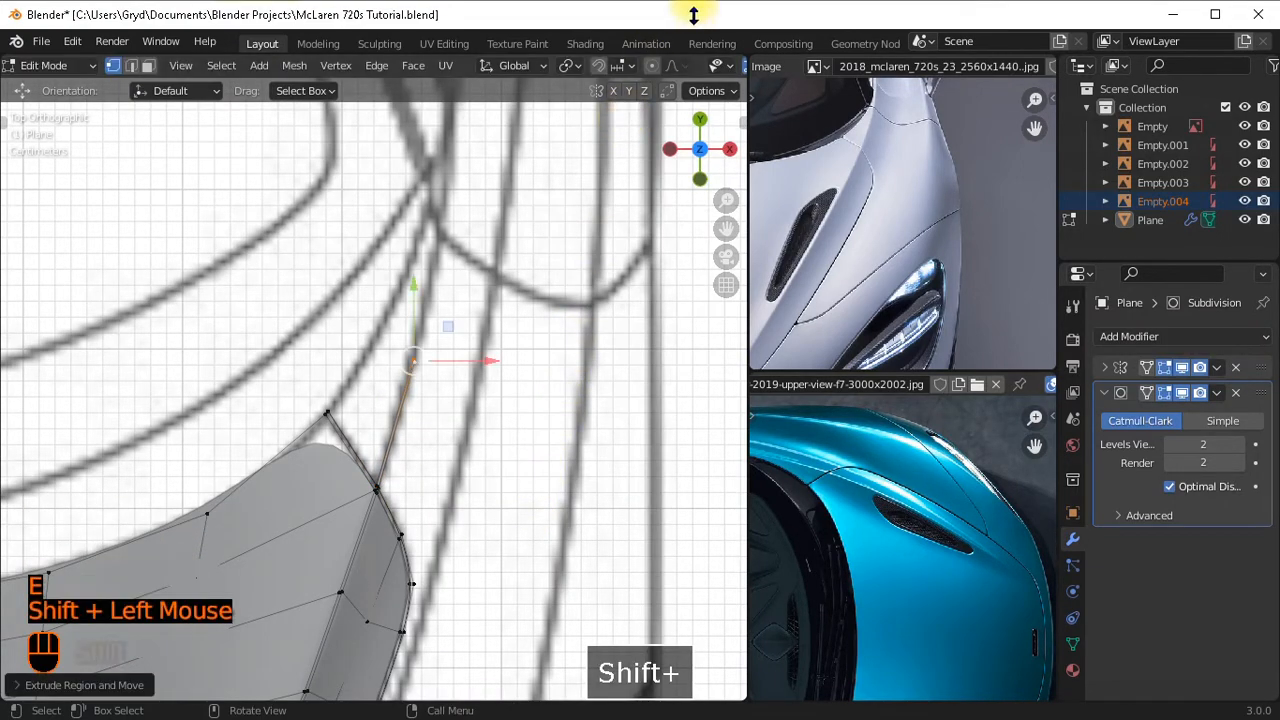
Extrude the same vertex pair again along the blueprint line up to its junction with the curved panel line.
{"action": "left_click_drag", "start_coordinate": [506, 329], "coordinate": [509, 417], "text": "shift"}
{"action": "scroll", "coordinate": [509, 417], "scroll_direction": "up", "scroll_amount": 2}
{"action": "key", "text": "e"}
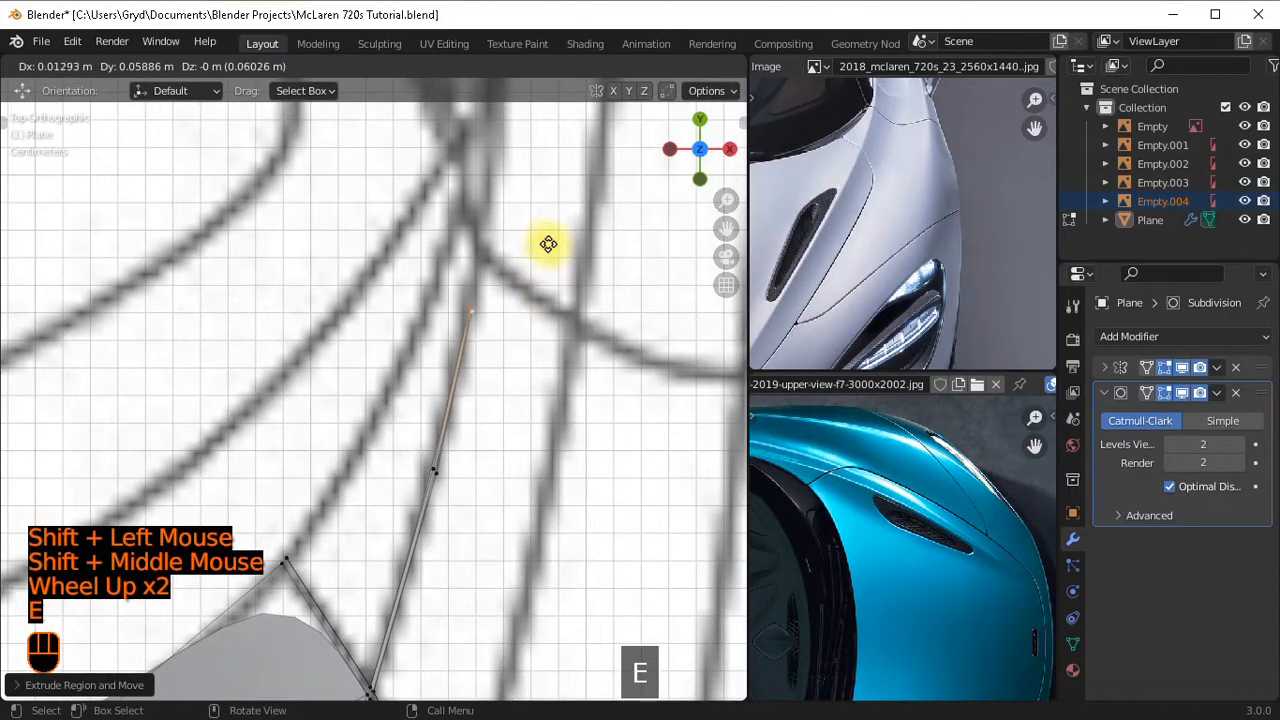
{"action": "left_click", "coordinate": [511, 112], "text": "shift"}
Extrude the fender strip's inner vertex twice rearward along the inner blueprint line, ending near the junction with the curved panel line.
{"action": "left_click", "coordinate": [292, 552]}
{"action": "key", "text": "e"}
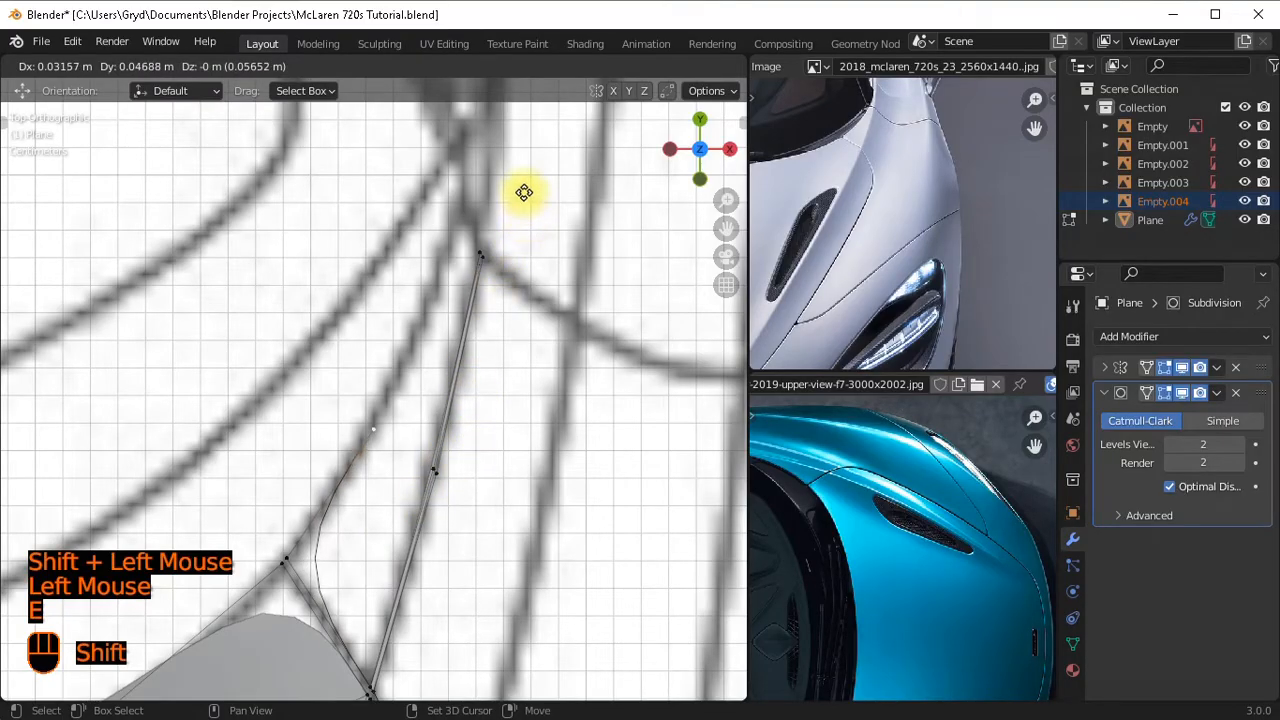
{"action": "left_click", "coordinate": [506, 216], "text": "shift"}
{"action": "key", "text": "e"}
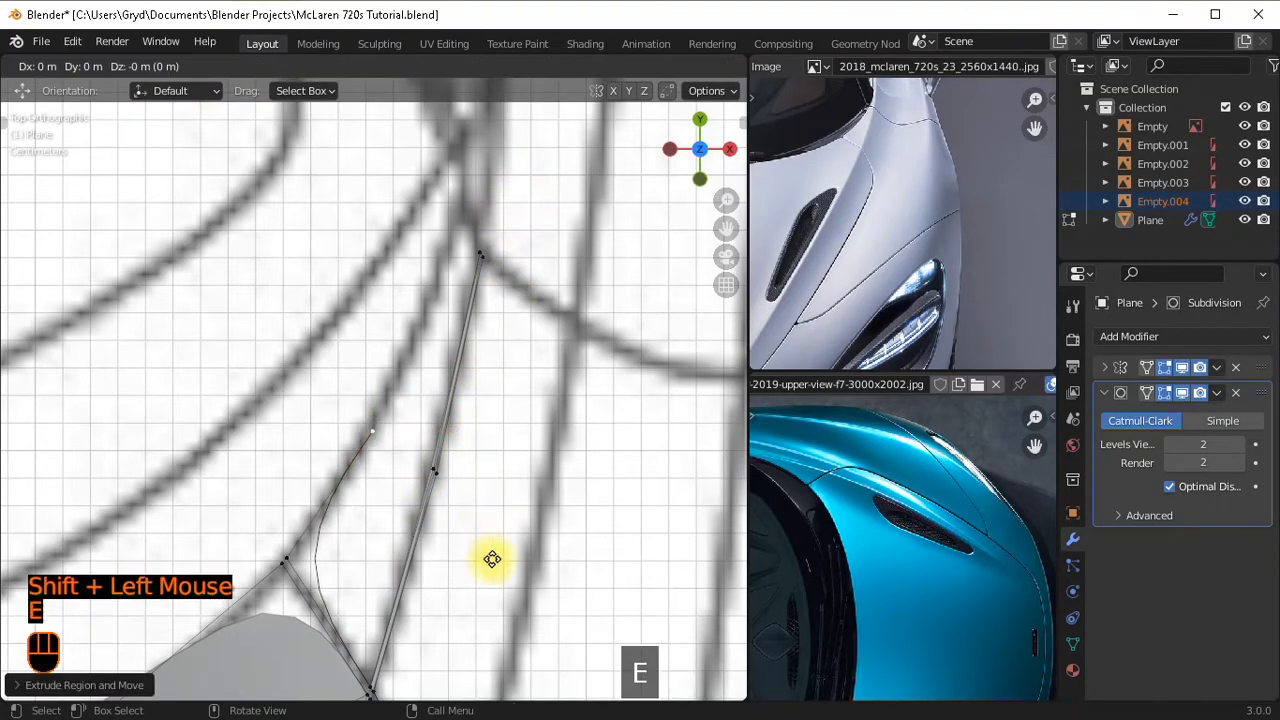
{"action": "left_click", "coordinate": [62, 680], "text": "shift"}
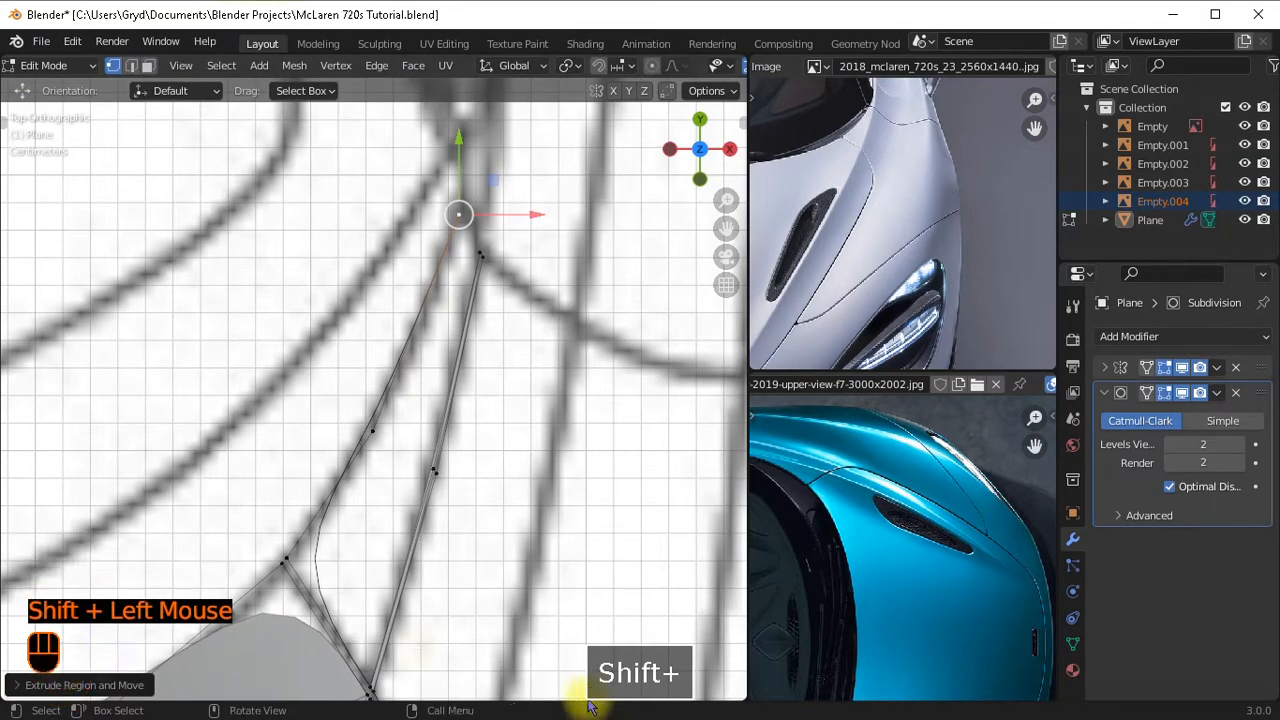
Fill two faces between the inner and outer extruded edges of the fender's rear extension.
{"action": "left_click", "coordinate": [375, 430]}
{"action": "left_click", "coordinate": [434, 469], "text": "ctrl"}
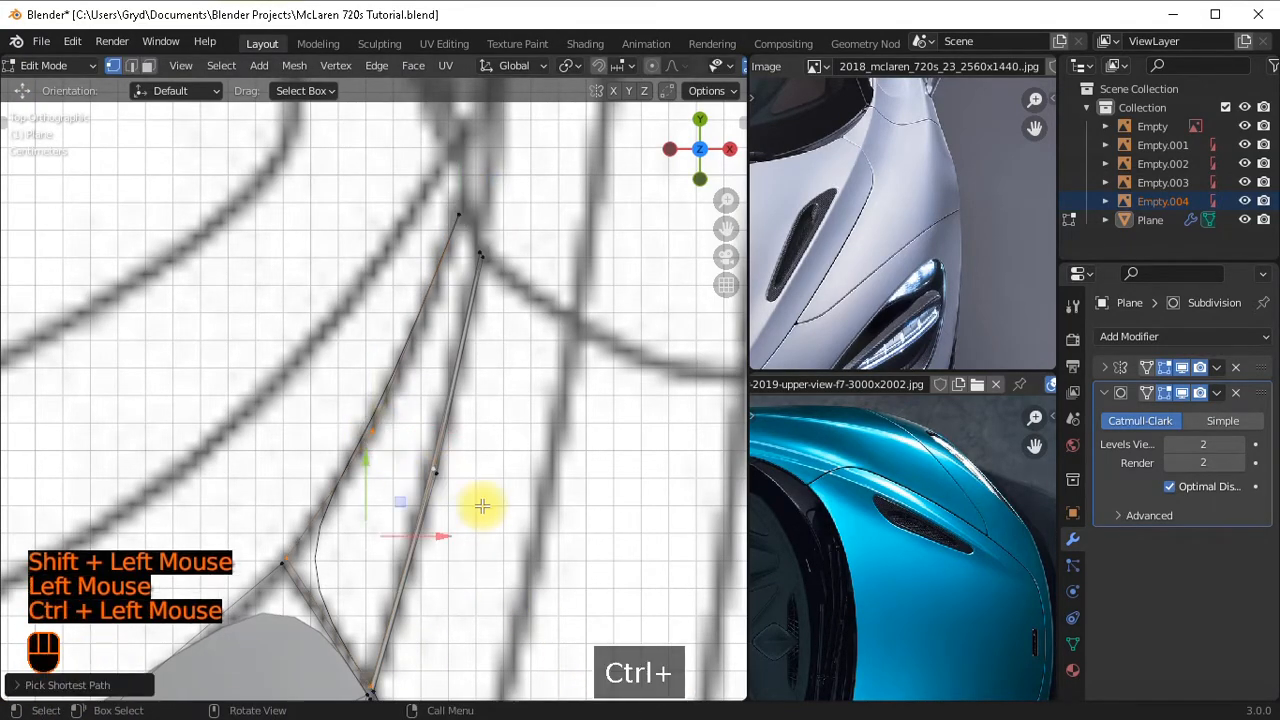
{"action": "key", "text": "f"}
{"action": "left_click", "coordinate": [452, 228]}
{"action": "left_click", "coordinate": [463, 243], "text": "ctrl"}
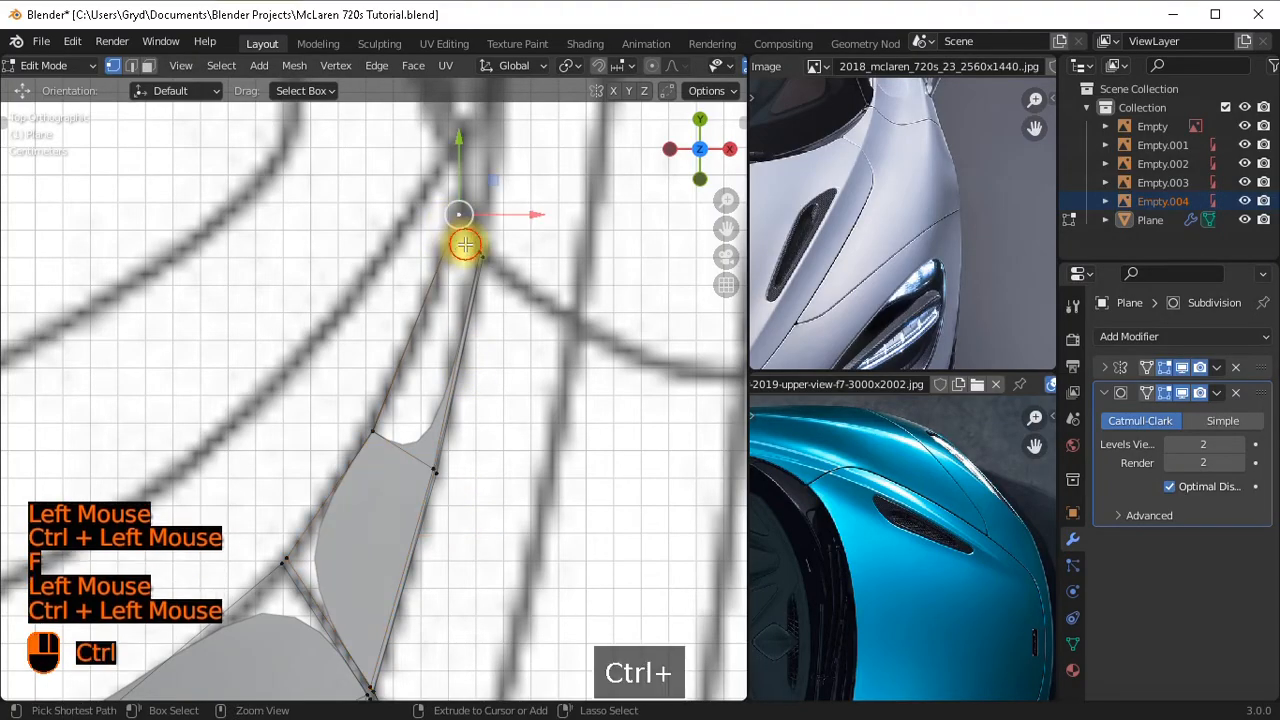
{"action": "key", "text": "f"}
Examine the fender extension from above and in perspective, and compare the fender shape with both reference photos.
{"action": "scroll", "coordinate": [530, 410], "scroll_direction": "down", "scroll_amount": 2}
{"action": "middle_click_drag", "start_coordinate": [539, 431], "coordinate": [543, 346], "text": "shift"}
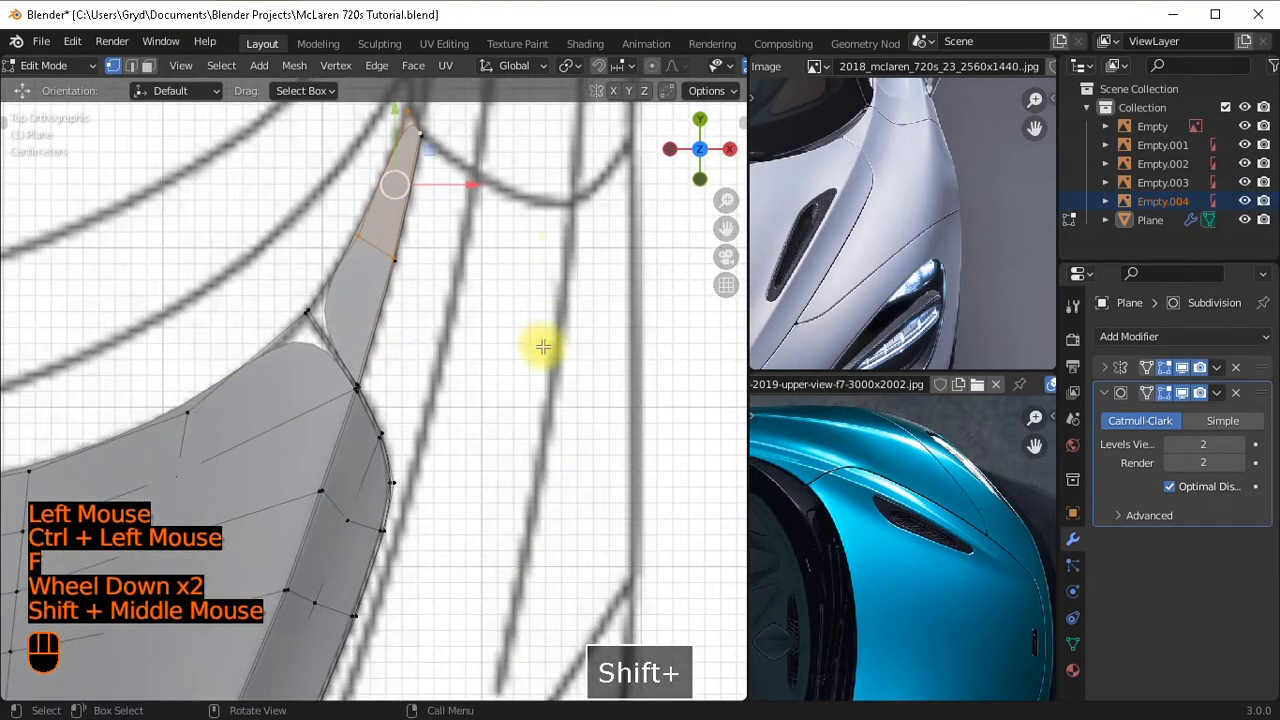
{"action": "scroll", "coordinate": [536, 360], "scroll_direction": "down", "scroll_amount": 3}
{"action": "middle_click_drag", "start_coordinate": [414, 486], "coordinate": [423, 414], "text": "shift"}
{"action": "scroll", "coordinate": [423, 414], "scroll_direction": "up", "scroll_amount": 2}
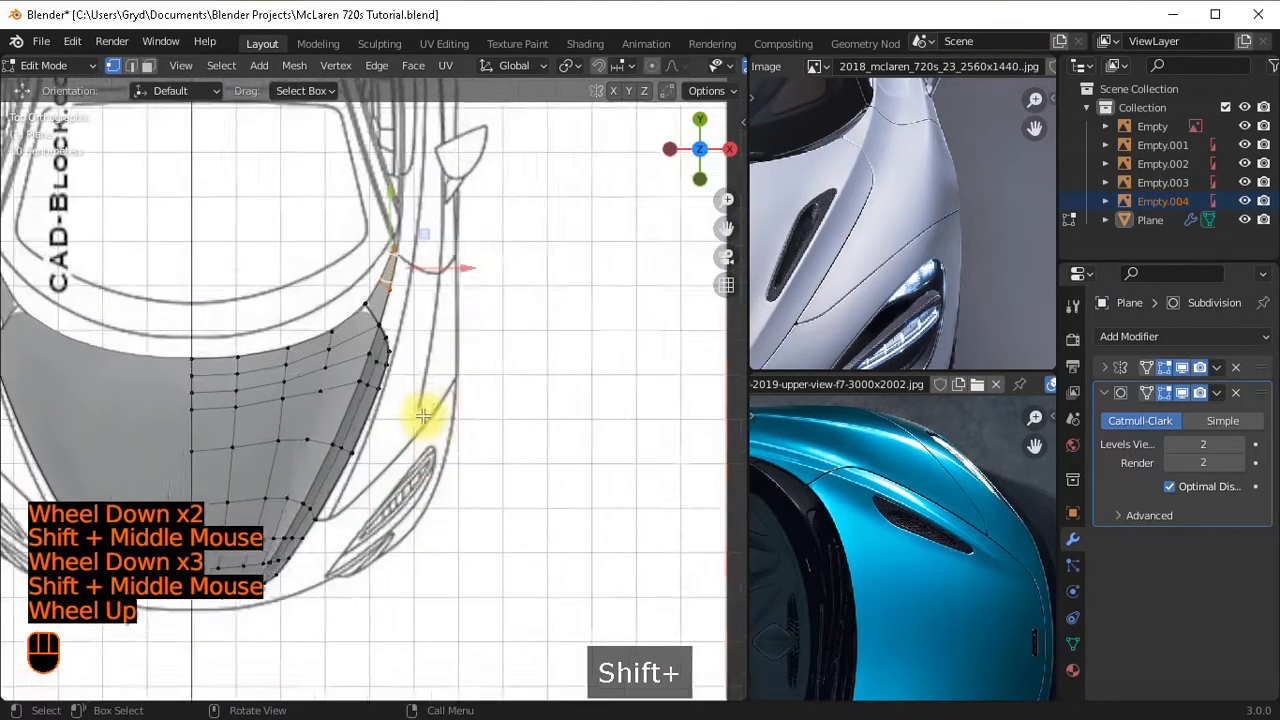
{"action": "middle_click_drag", "start_coordinate": [475, 275], "coordinate": [451, 354], "text": "shift"}
{"action": "scroll", "coordinate": [451, 354], "scroll_direction": "up", "scroll_amount": 1}
{"action": "scroll", "coordinate": [403, 217], "scroll_direction": "up", "scroll_amount": 1}
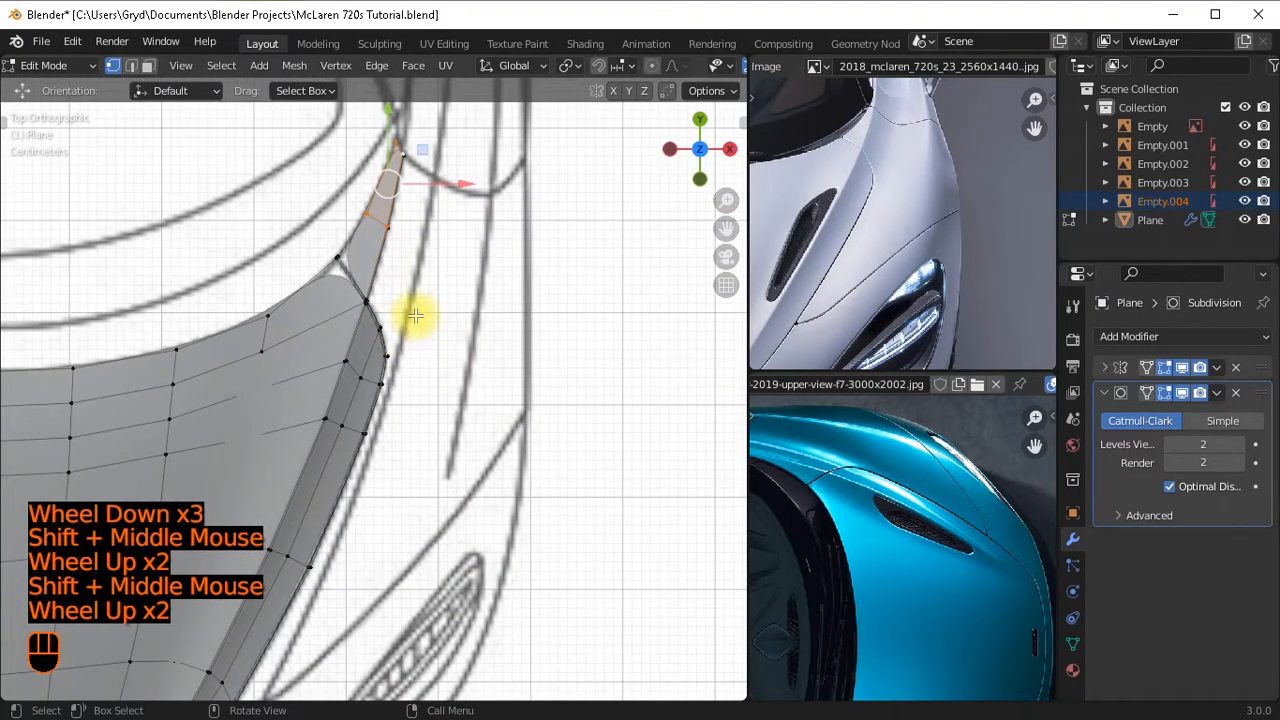
{"action": "scroll", "coordinate": [523, 457], "scroll_direction": "down", "scroll_amount": 2}
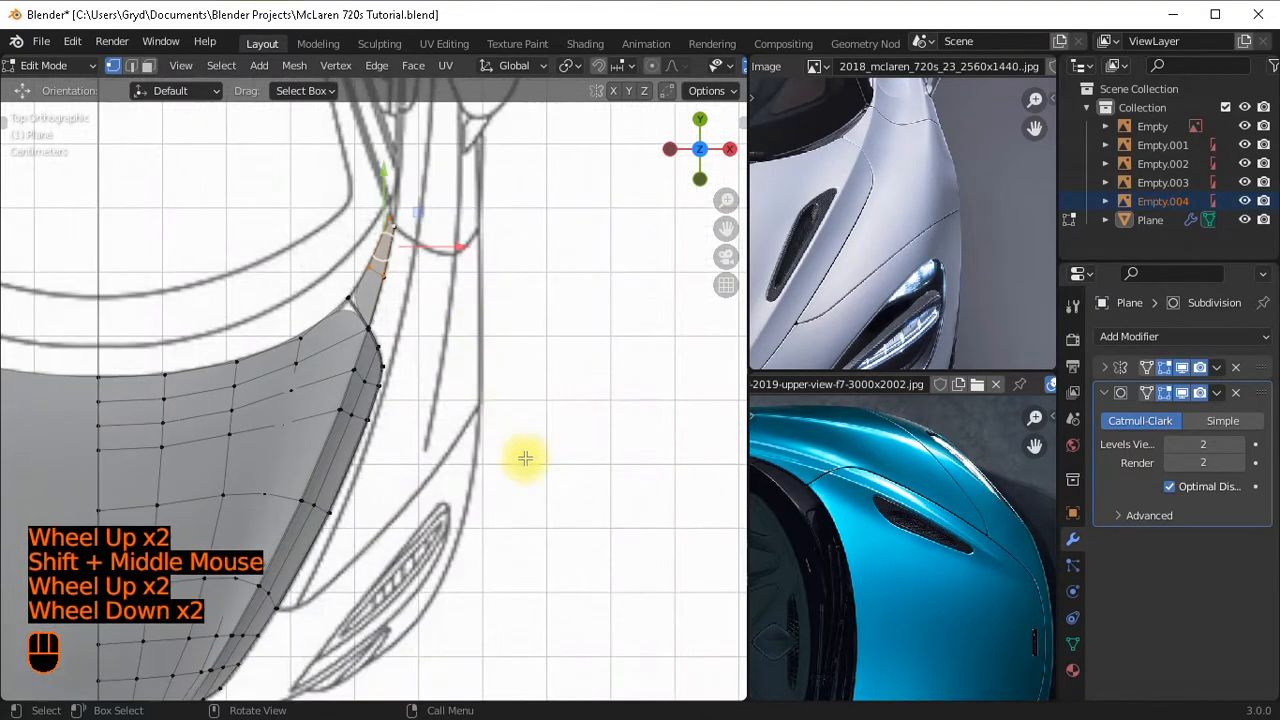
{"action": "middle_click_drag", "start_coordinate": [523, 457], "coordinate": [490, 410]}
{"action": "scroll", "coordinate": [816, 545], "scroll_direction": "up", "scroll_amount": 1}
{"action": "middle_click_drag", "start_coordinate": [816, 545], "coordinate": [740, 608]}
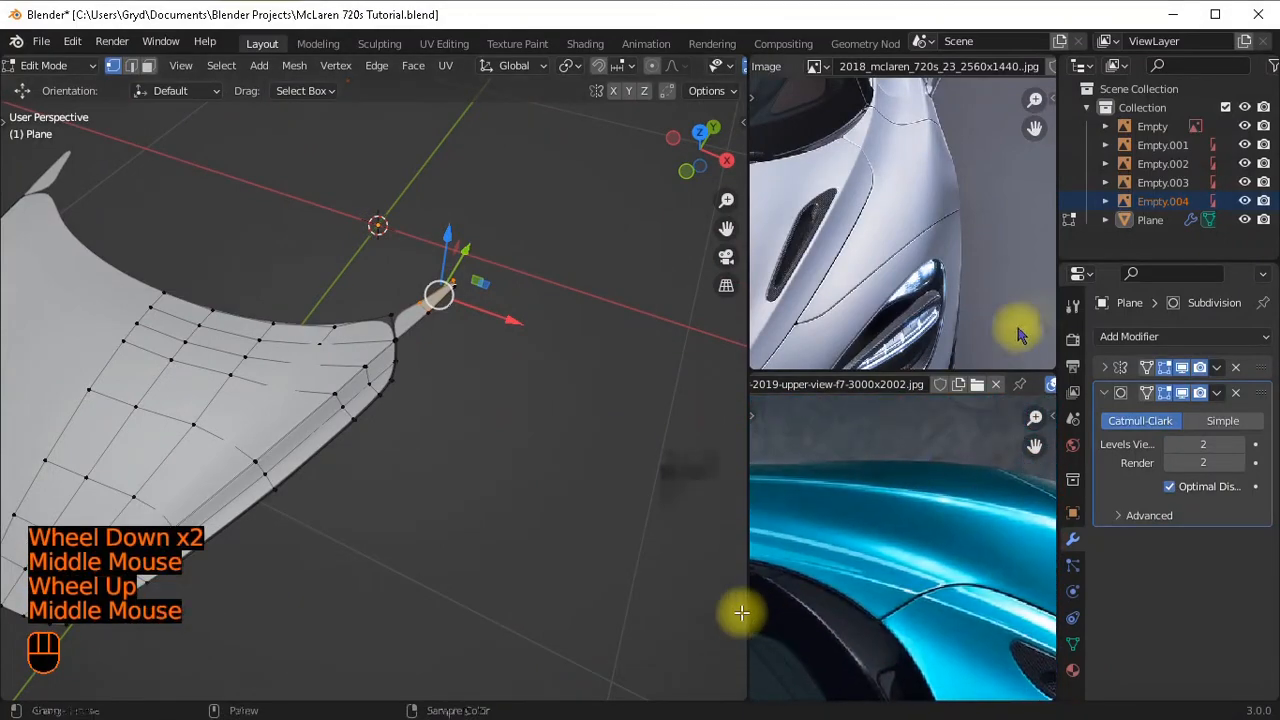
{"action": "scroll", "coordinate": [1000, 316], "scroll_direction": "down", "scroll_amount": 1}
{"action": "scroll", "coordinate": [902, 487], "scroll_direction": "down", "scroll_amount": 2}
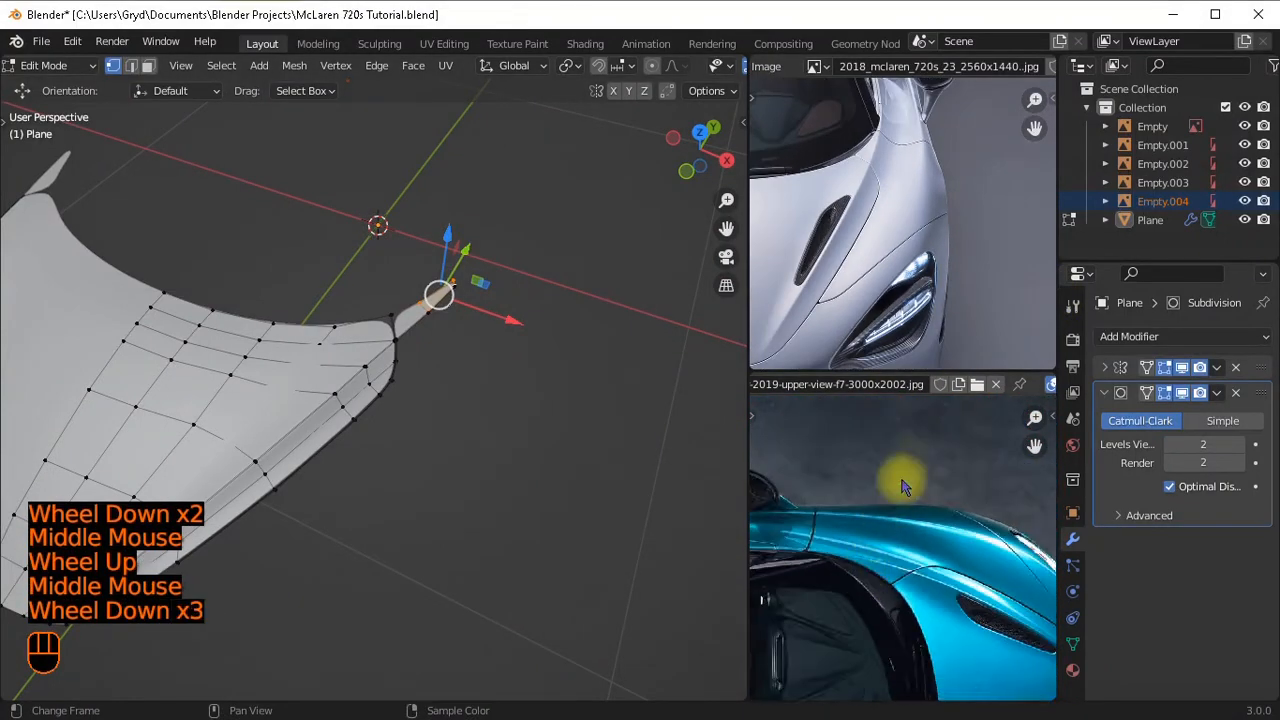
Load 1153009.jpg as the upper reference photo and frame the car's front wheel and fender in it.
{"action": "left_click", "coordinate": [952, 65]}
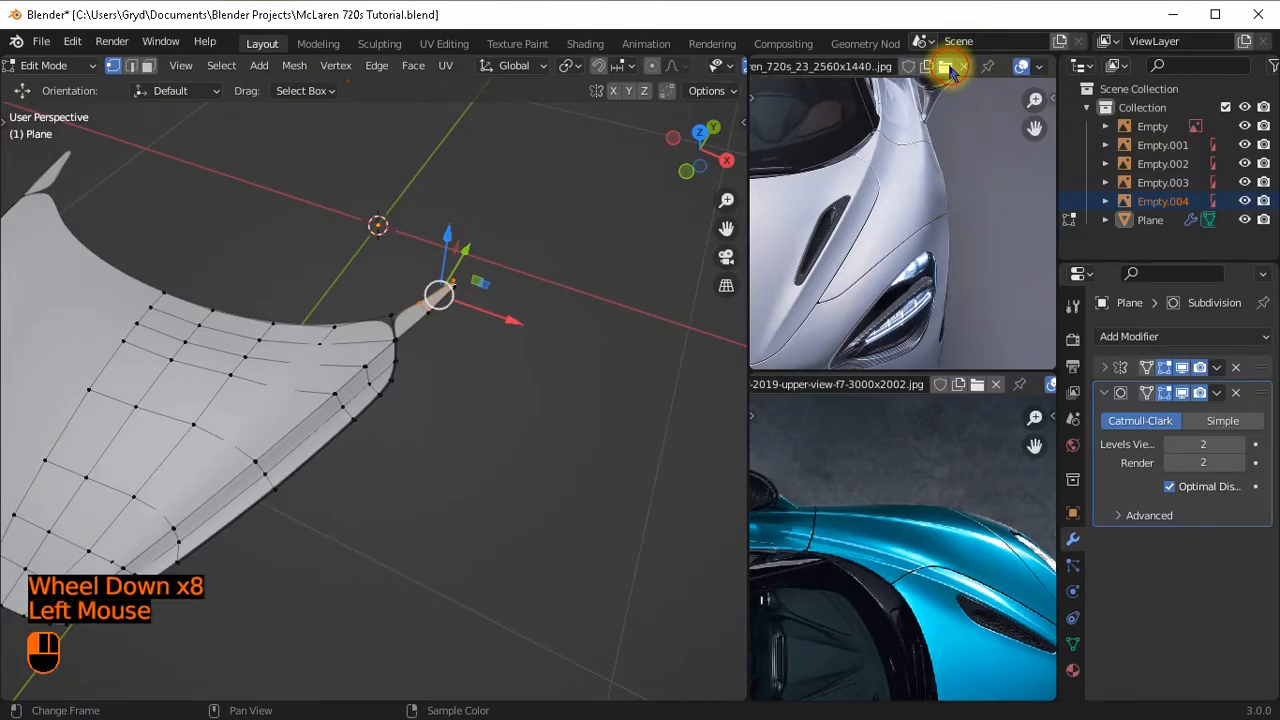
{"action": "scroll", "coordinate": [688, 410], "scroll_direction": "down", "scroll_amount": 4}
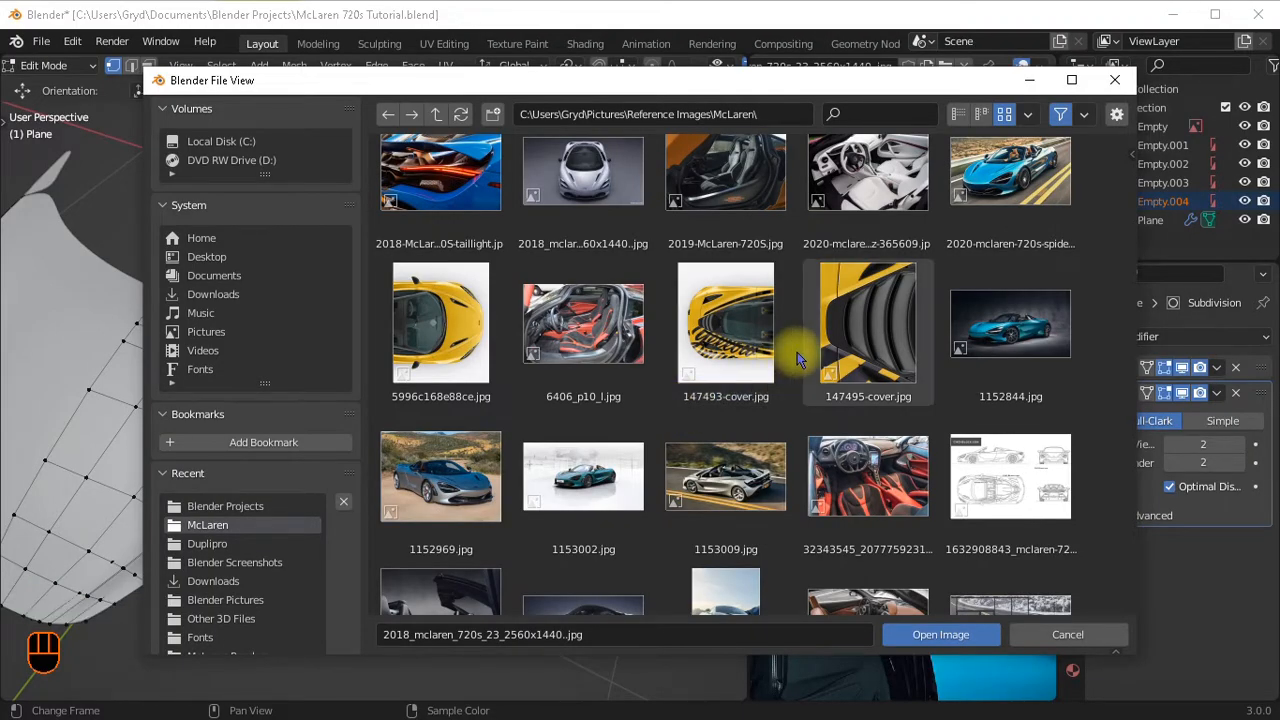
{"action": "scroll", "coordinate": [858, 360], "scroll_direction": "down", "scroll_amount": 2}
{"action": "scroll", "coordinate": [862, 365], "scroll_direction": "down", "scroll_amount": 1}
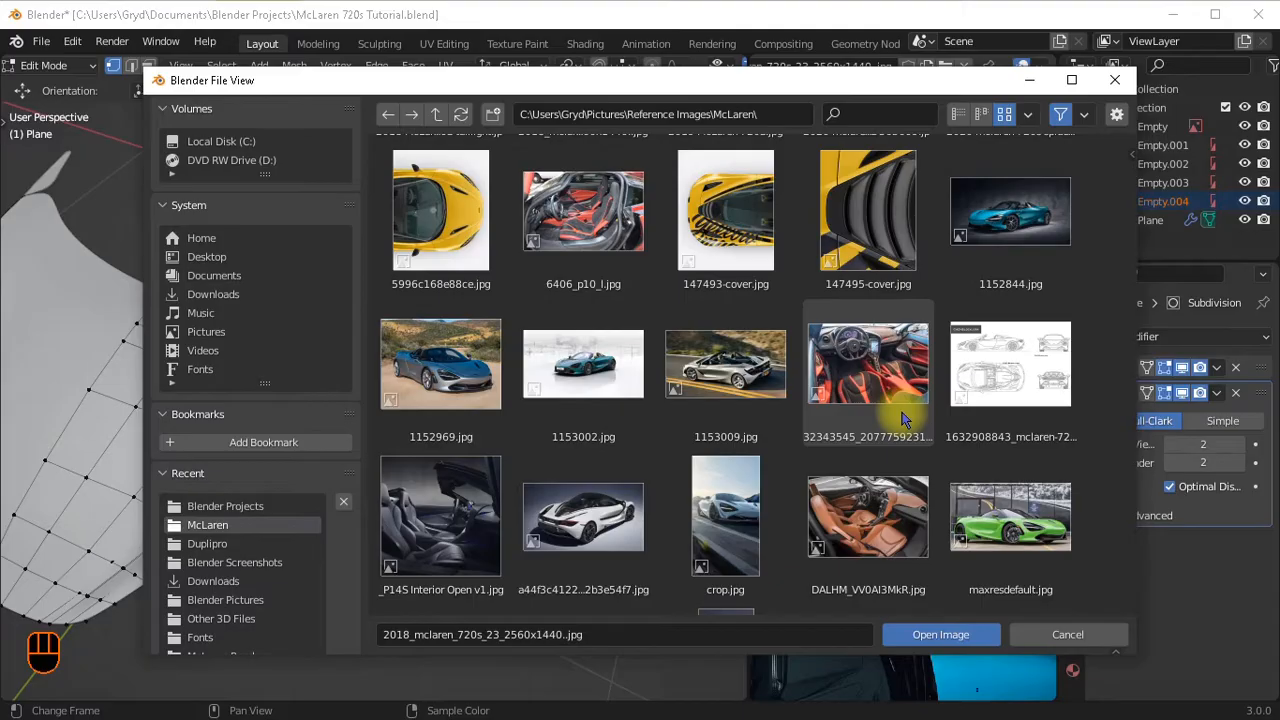
{"action": "scroll", "coordinate": [890, 412], "scroll_direction": "down", "scroll_amount": 3}
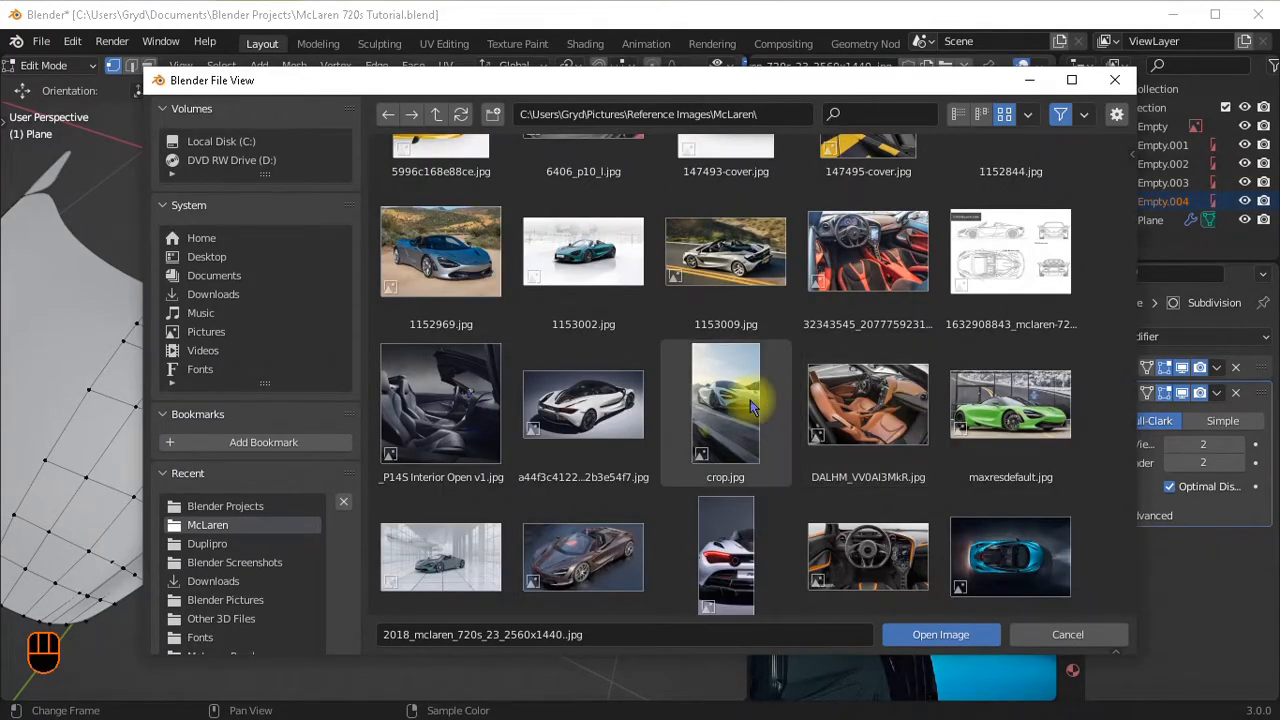
{"action": "double_click", "coordinate": [728, 285]}
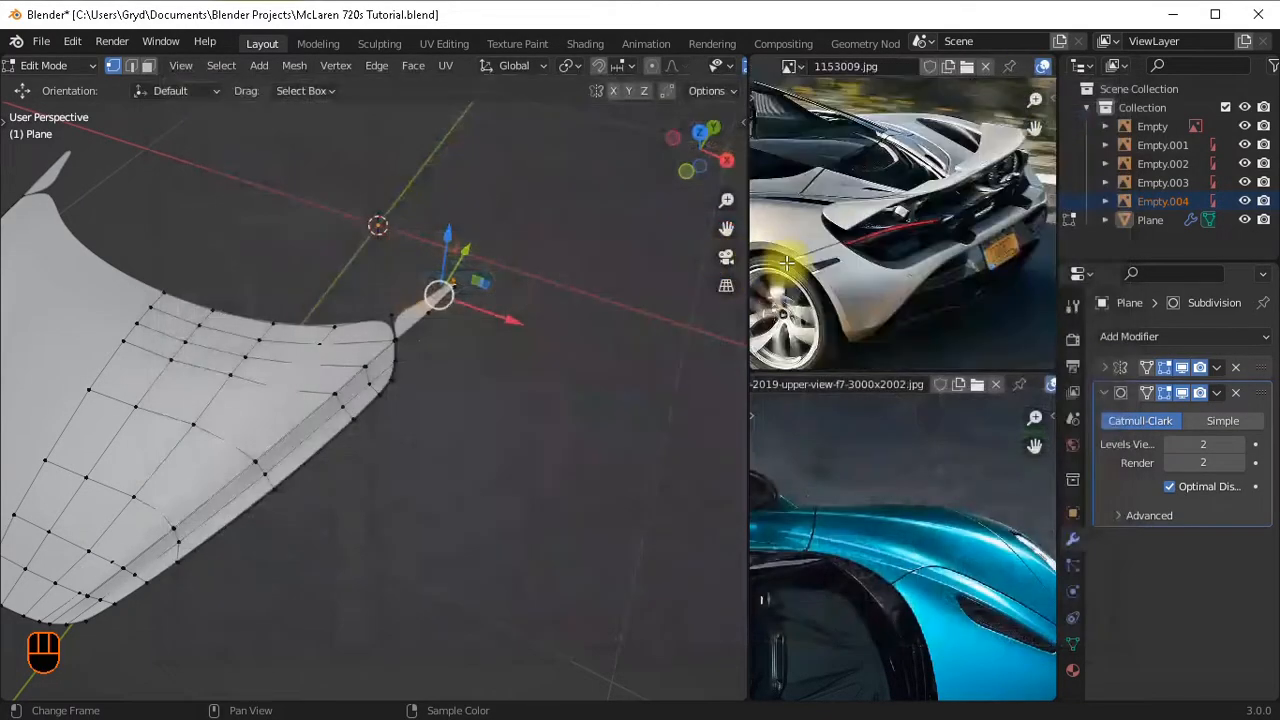
{"action": "scroll", "coordinate": [923, 251], "scroll_direction": "up", "scroll_amount": 3}
{"action": "middle_click_drag", "start_coordinate": [1020, 263], "coordinate": [880, 222]}
{"action": "scroll", "coordinate": [870, 160], "scroll_direction": "up", "scroll_amount": 1}
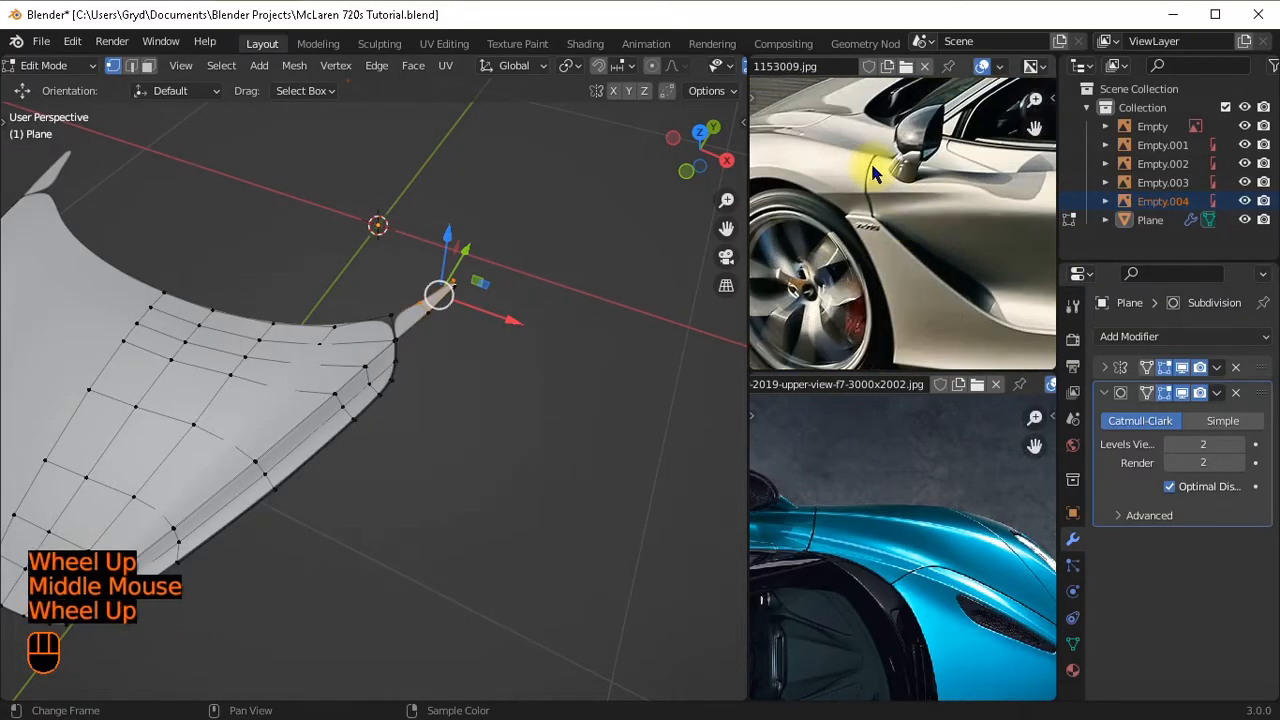
{"action": "middle_click_drag", "start_coordinate": [870, 160], "coordinate": [889, 194]}
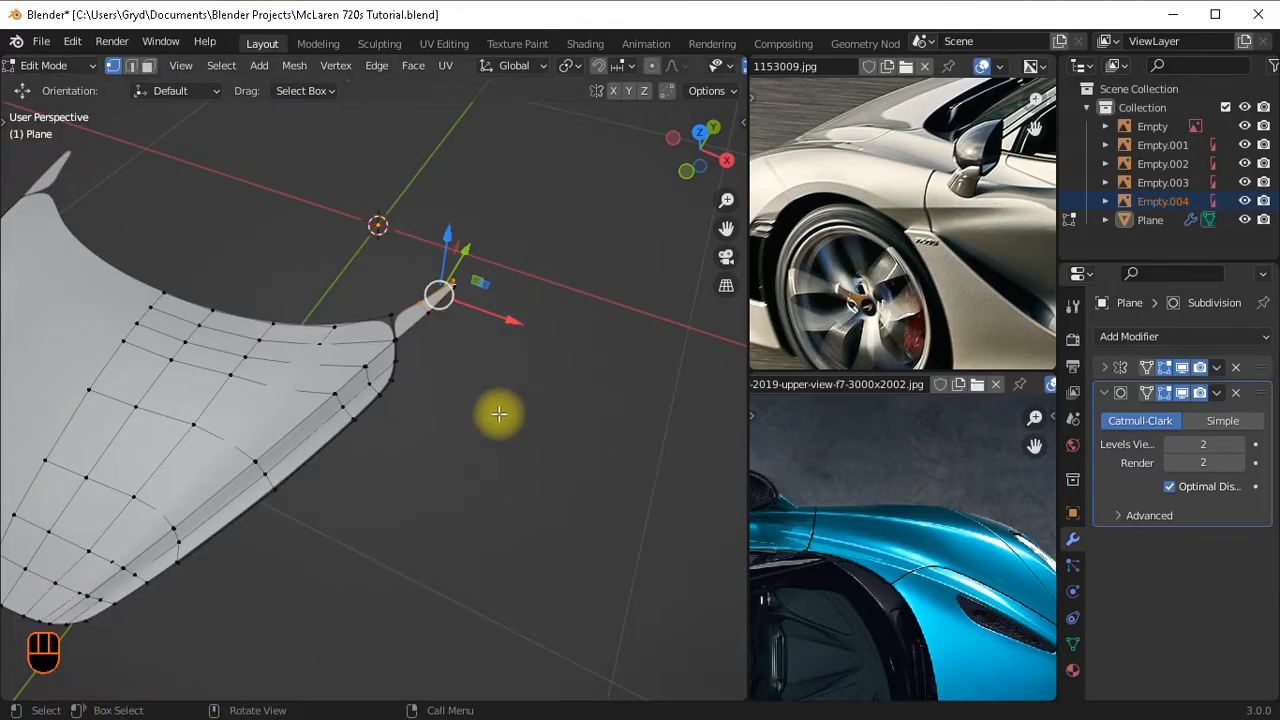
{"action": "key", "text": "KP_7"}
{"action": "scroll", "coordinate": [491, 392], "scroll_direction": "up", "scroll_amount": 2}
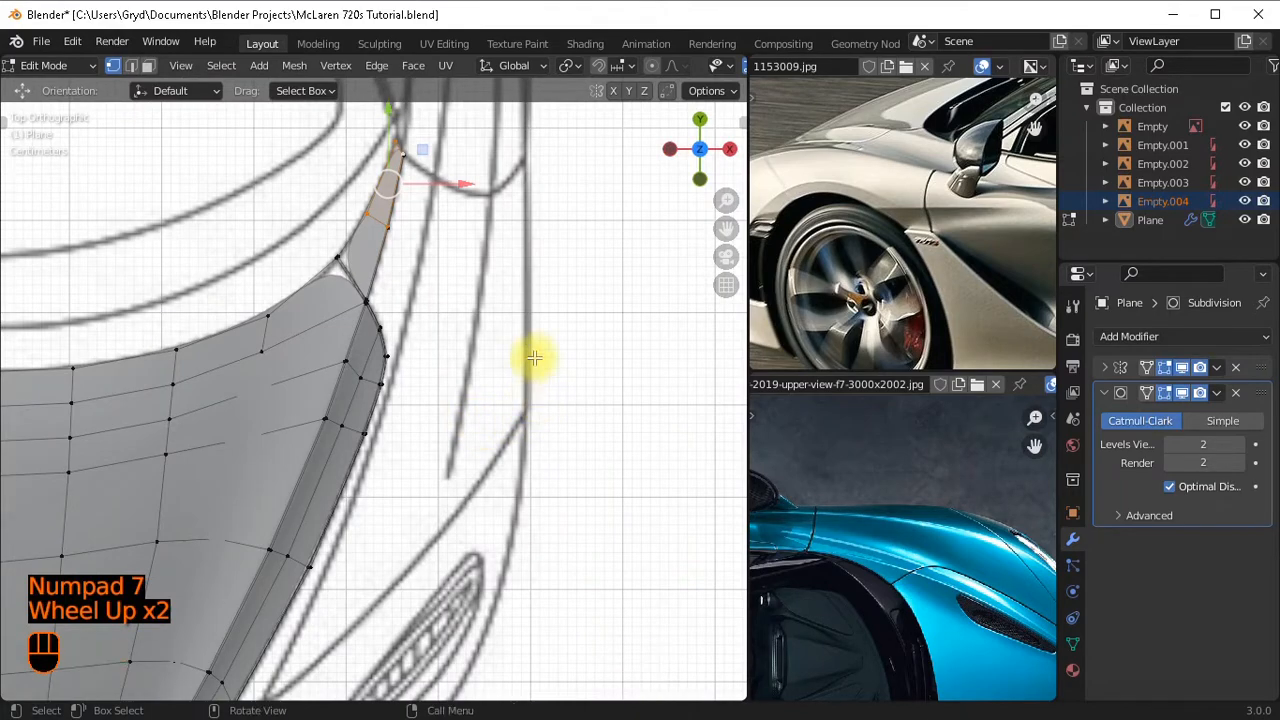
{"action": "key", "text": "KP_3"}
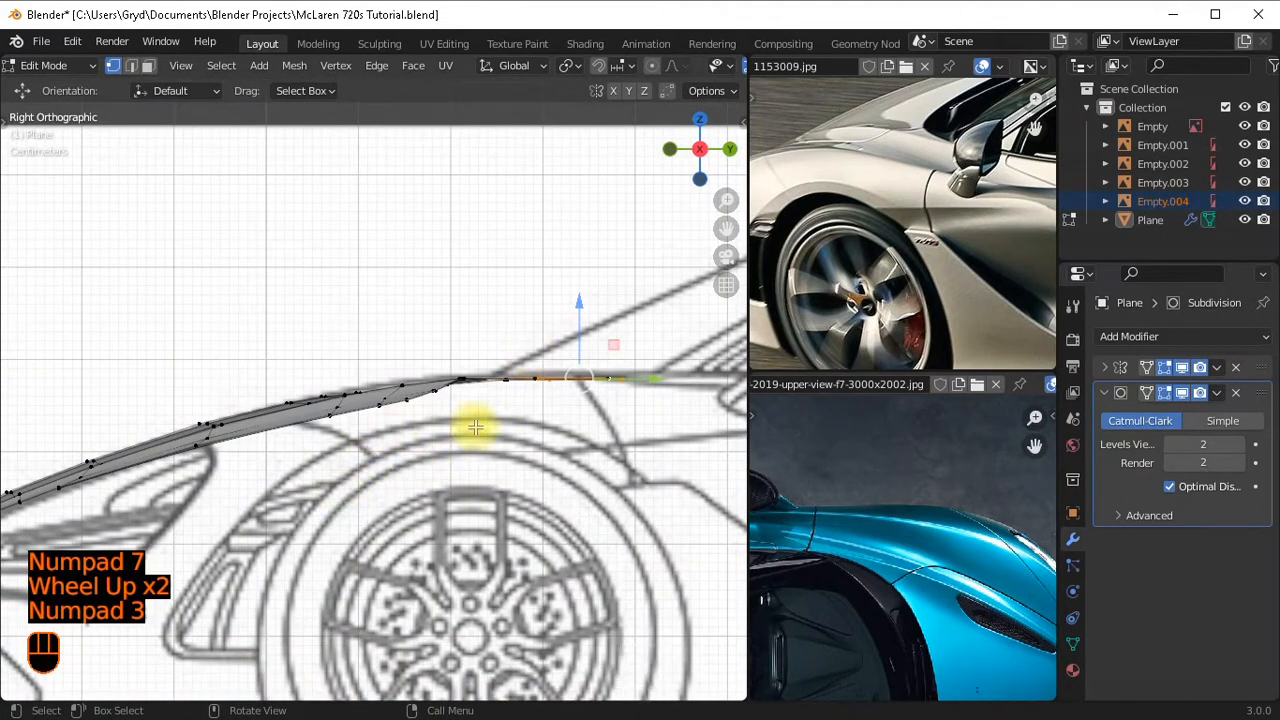
{"action": "scroll", "coordinate": [474, 424], "scroll_direction": "up", "scroll_amount": 2}
{"action": "left_click", "coordinate": [432, 406]}
{"action": "scroll", "coordinate": [480, 436], "scroll_direction": "up", "scroll_amount": 1}
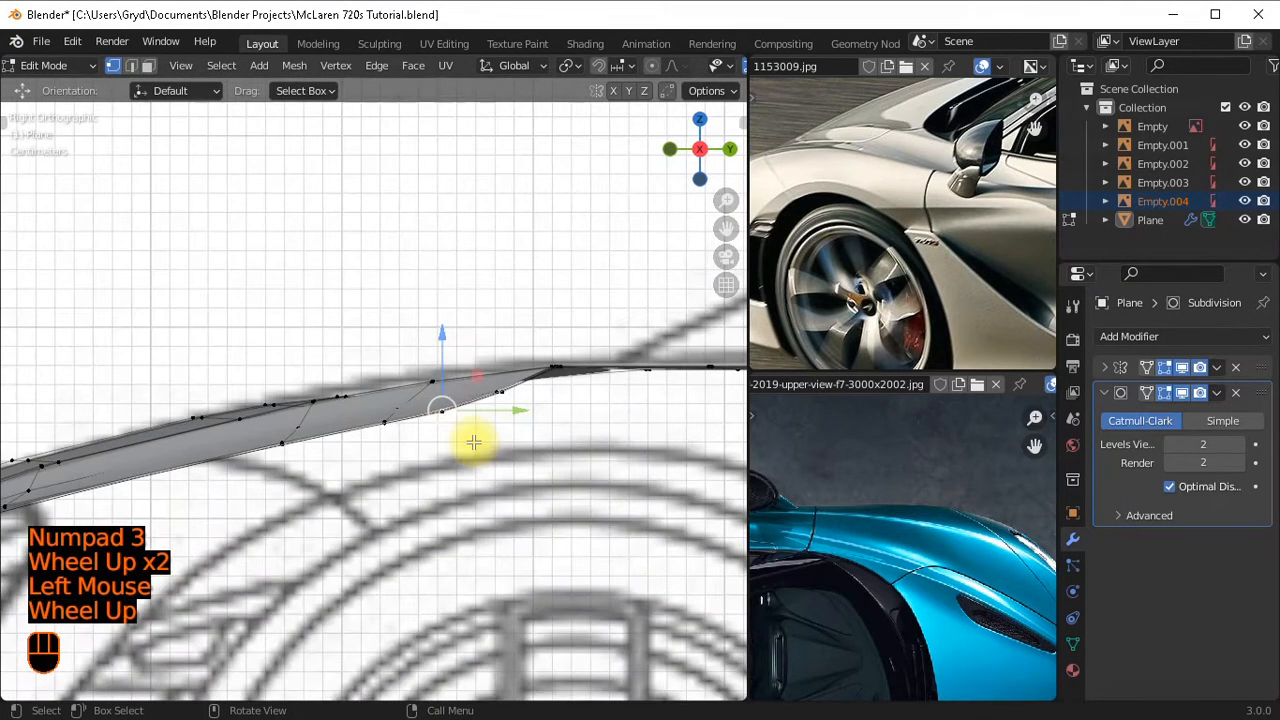
{"action": "left_click", "coordinate": [440, 442]}
{"action": "left_click", "coordinate": [441, 418]}
{"action": "middle_click_drag", "start_coordinate": [466, 429], "coordinate": [645, 512]}
{"action": "key", "text": "ctrl+z"}
Duplicate the outermost vertex of the fender strip's outer edge and place the copy on the body's outer side line in the top view.
{"action": "left_click", "coordinate": [446, 393]}
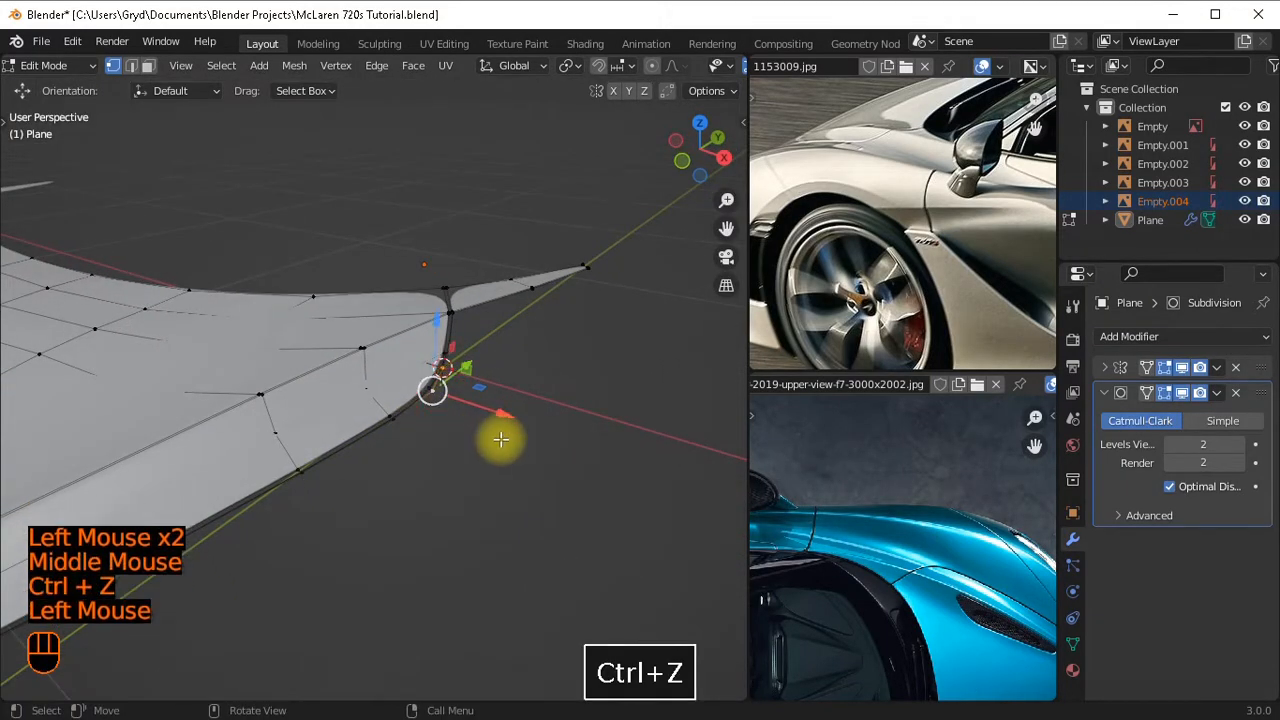
{"action": "scroll", "coordinate": [530, 438], "scroll_direction": "down", "scroll_amount": 2}
{"action": "key", "text": "7"}
{"action": "scroll", "coordinate": [537, 437], "scroll_direction": "up", "scroll_amount": 1}
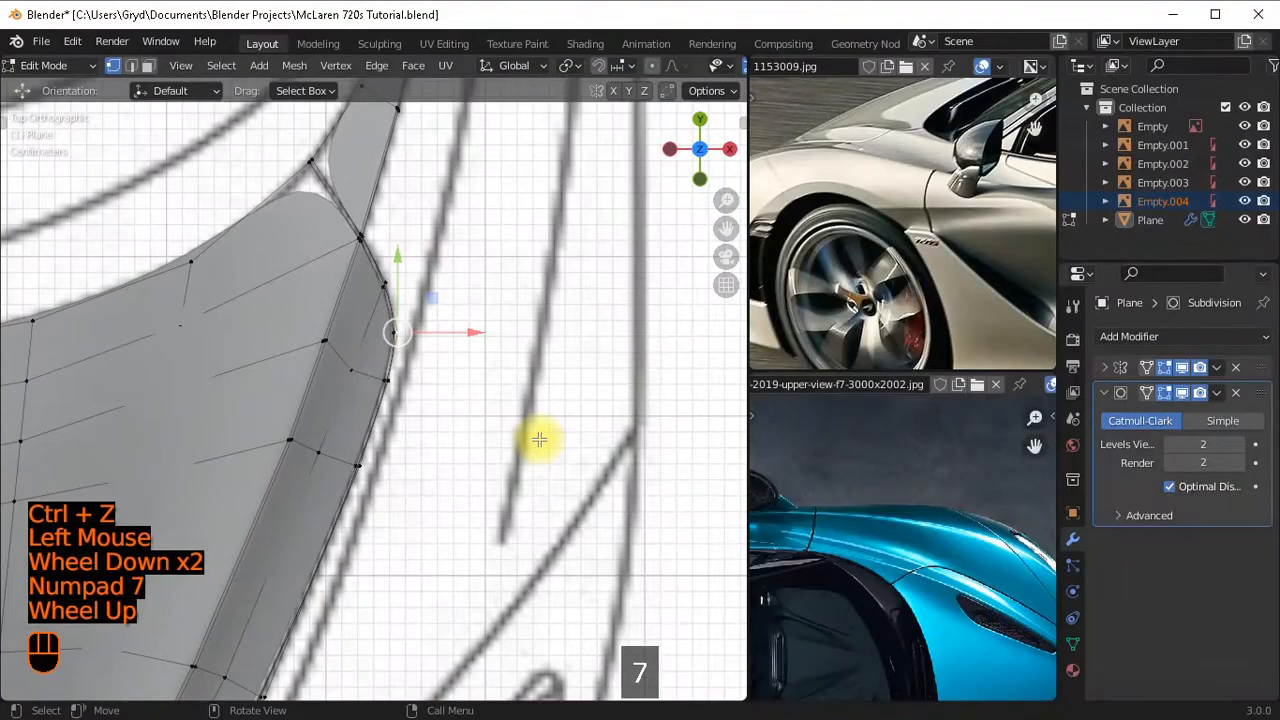
{"action": "scroll", "coordinate": [537, 437], "scroll_direction": "down", "scroll_amount": 2}
{"action": "key", "text": "shift+d"}
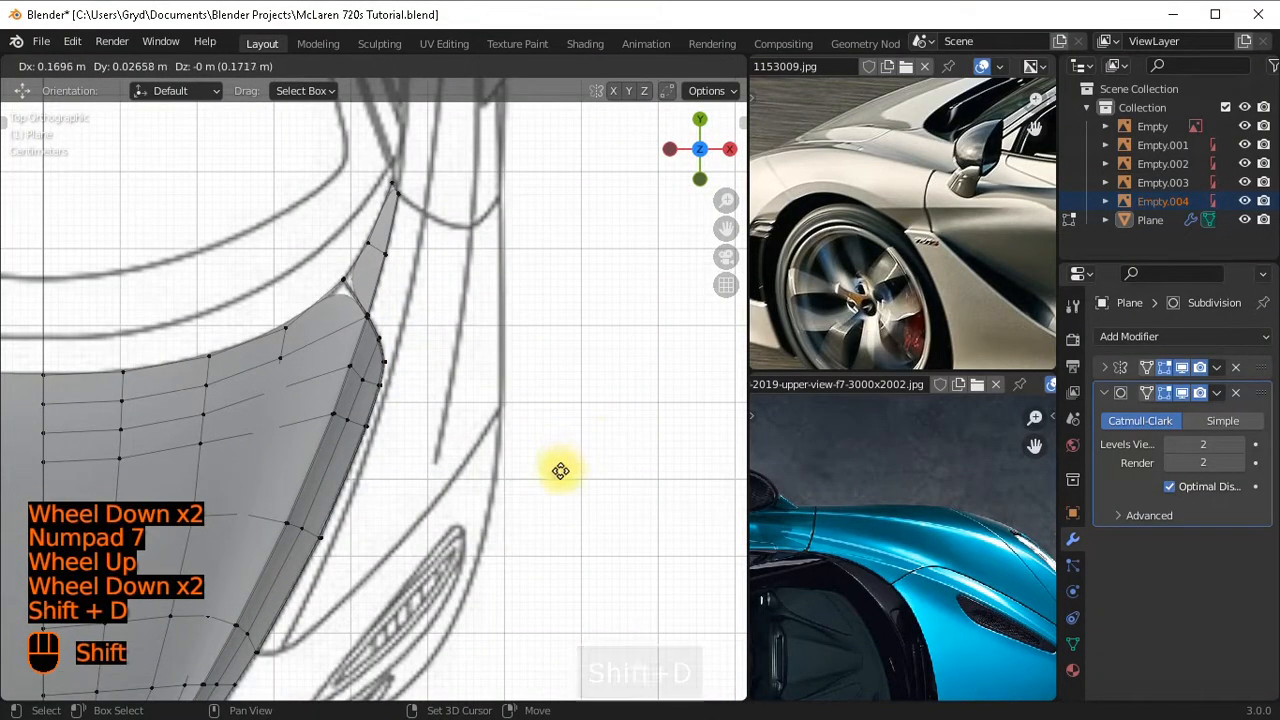
{"action": "left_click", "coordinate": [430, 443], "text": "shift"}
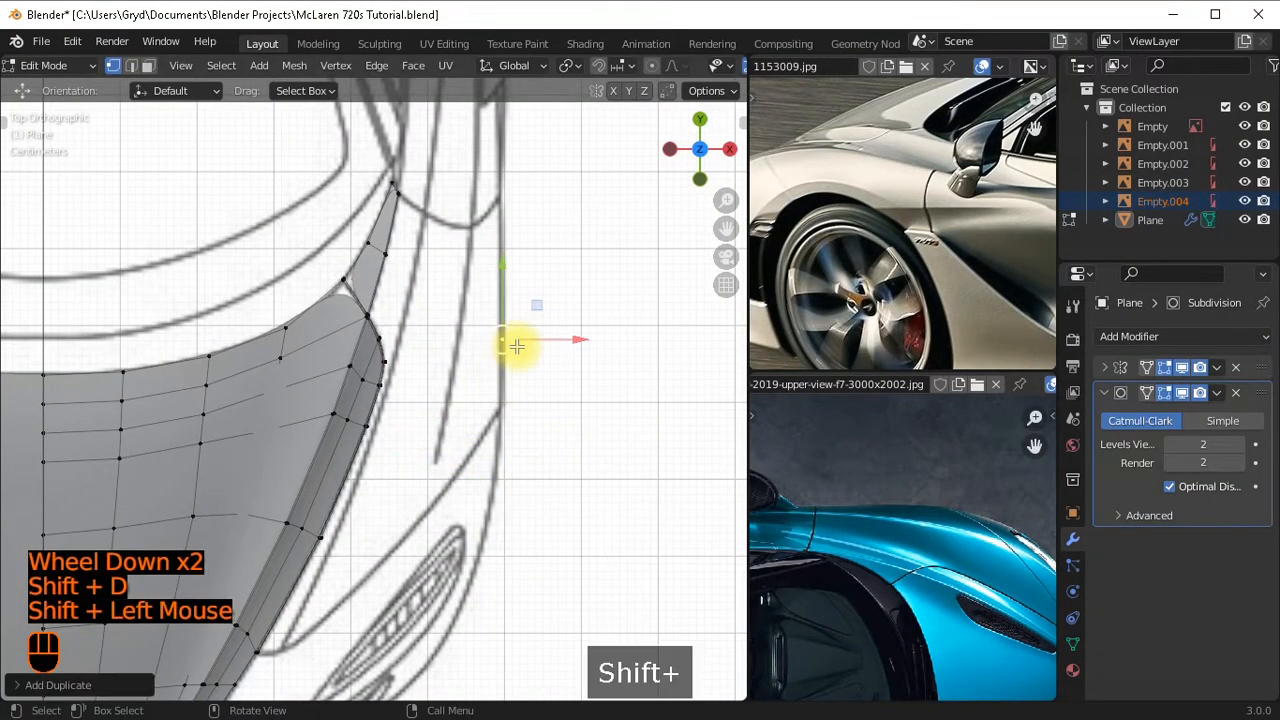
In the right side view, move the duplicated vertex down onto the wheel arch line directly above the front wheel's centre.
{"action": "key", "text": "KP_3"}
{"action": "scroll", "coordinate": [521, 420], "scroll_direction": "up", "scroll_amount": 2}
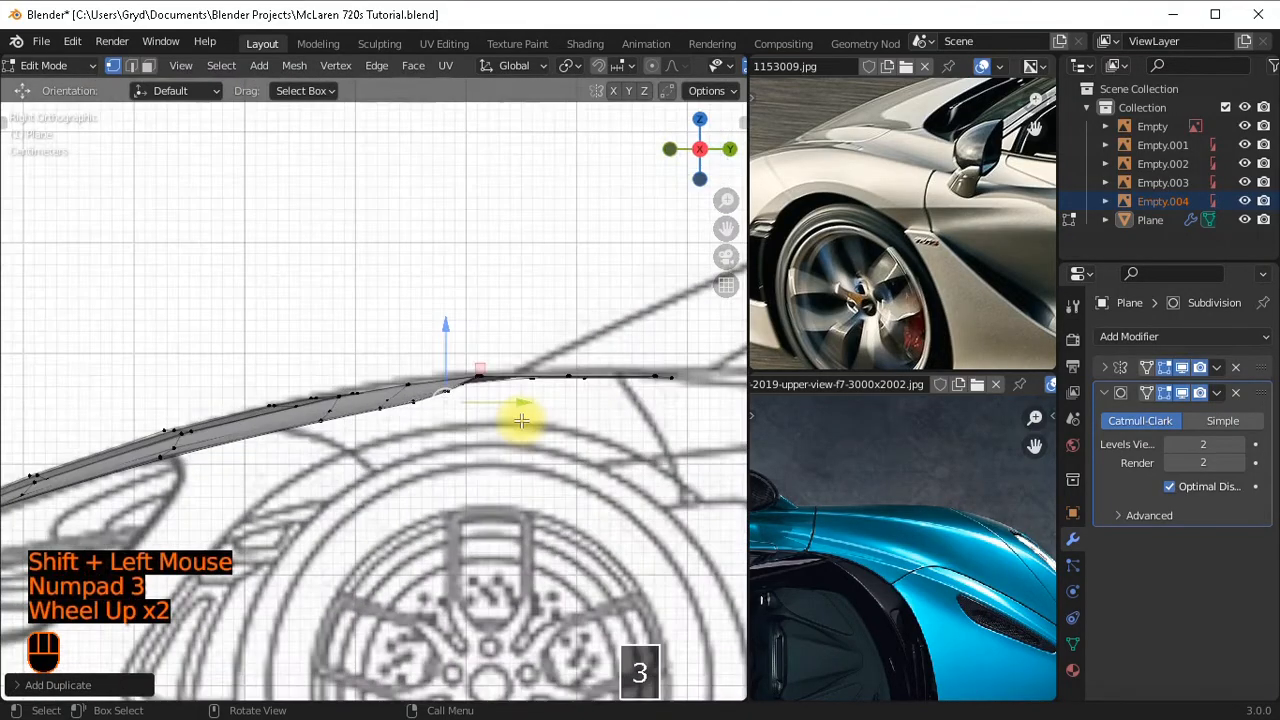
{"action": "middle_click_drag", "start_coordinate": [523, 417], "coordinate": [480, 317], "text": "shift"}
{"action": "key", "text": "g"}
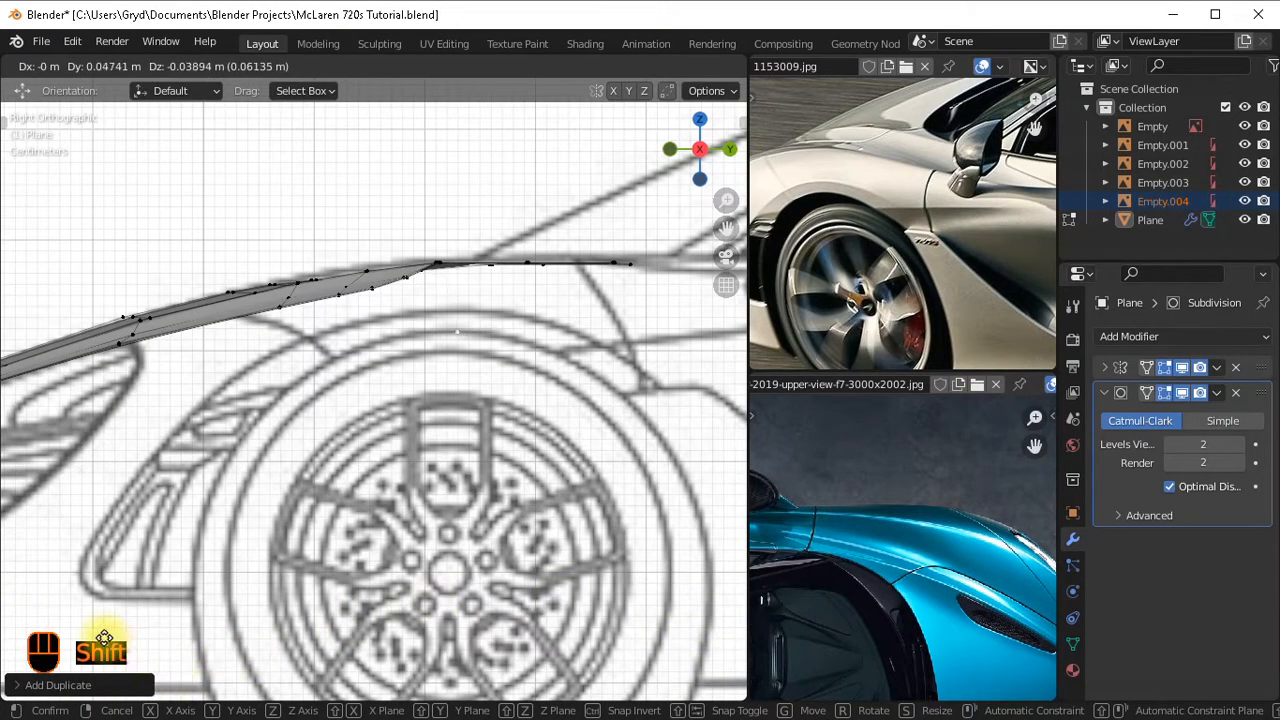
{"action": "left_click", "coordinate": [47, 638], "text": "shift"}
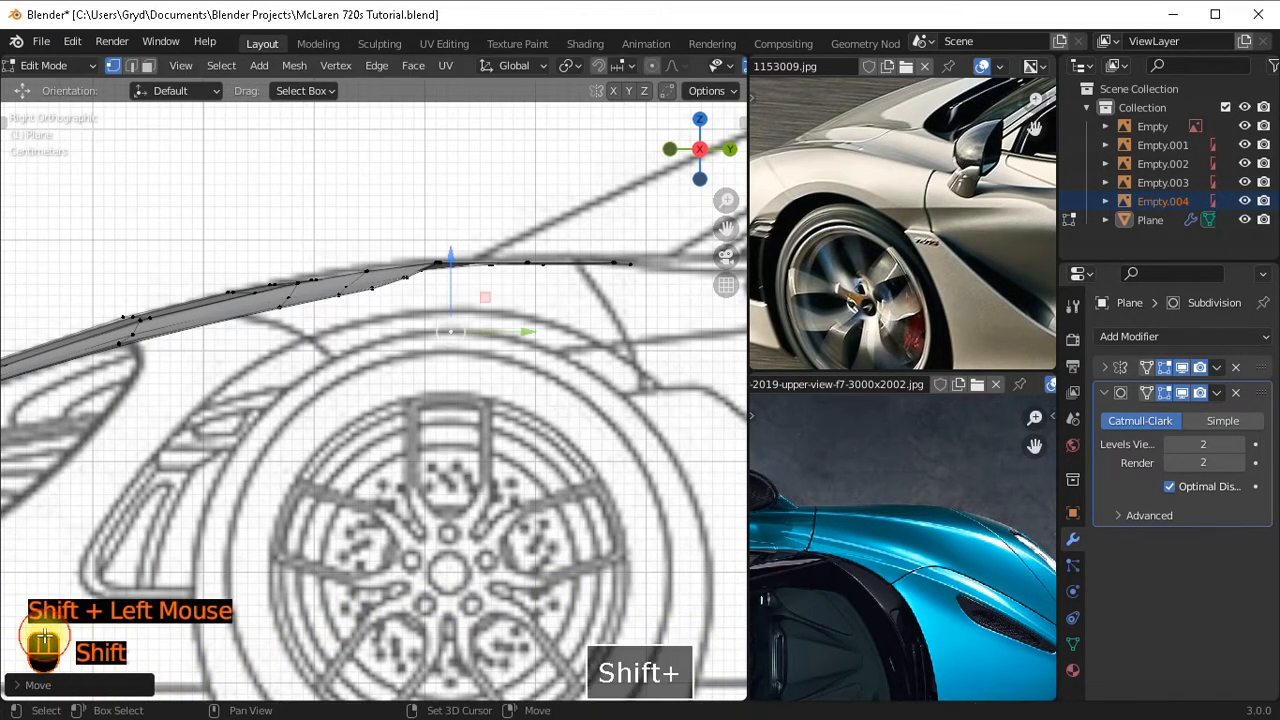
{"action": "scroll", "coordinate": [294, 606], "scroll_direction": "down", "scroll_amount": 3}
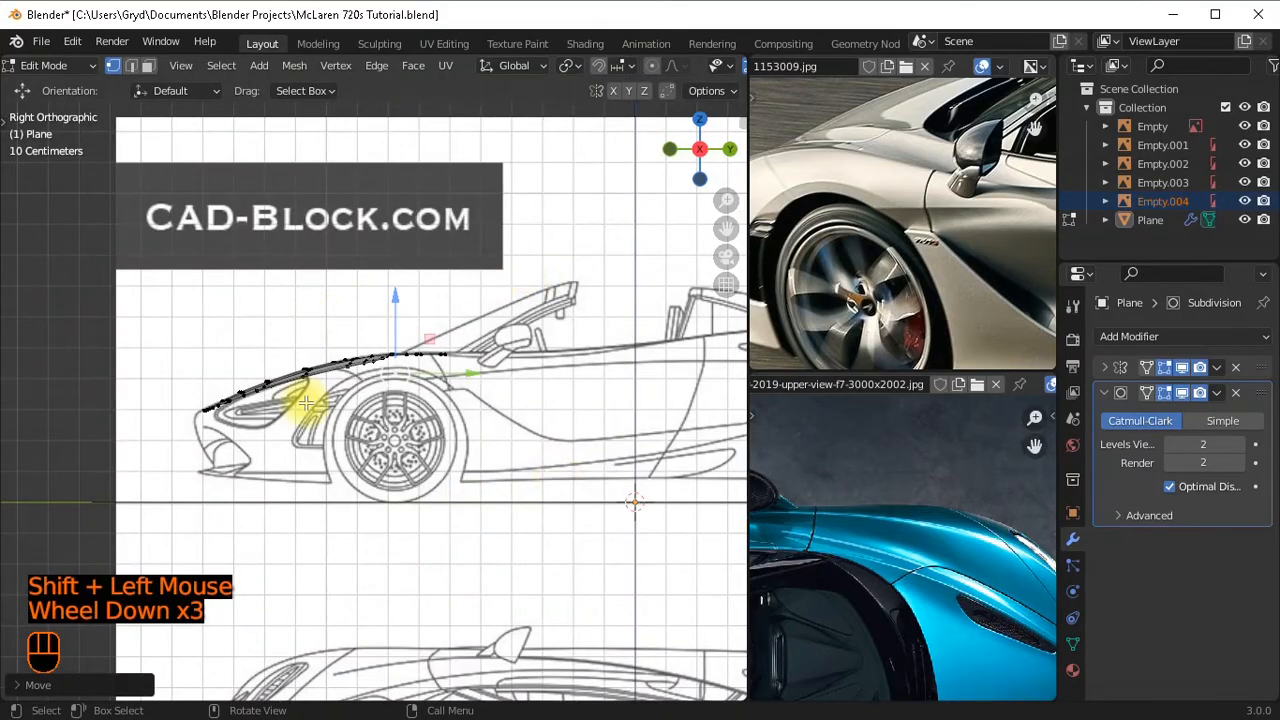
{"action": "scroll", "coordinate": [371, 414], "scroll_direction": "up", "scroll_amount": 5}
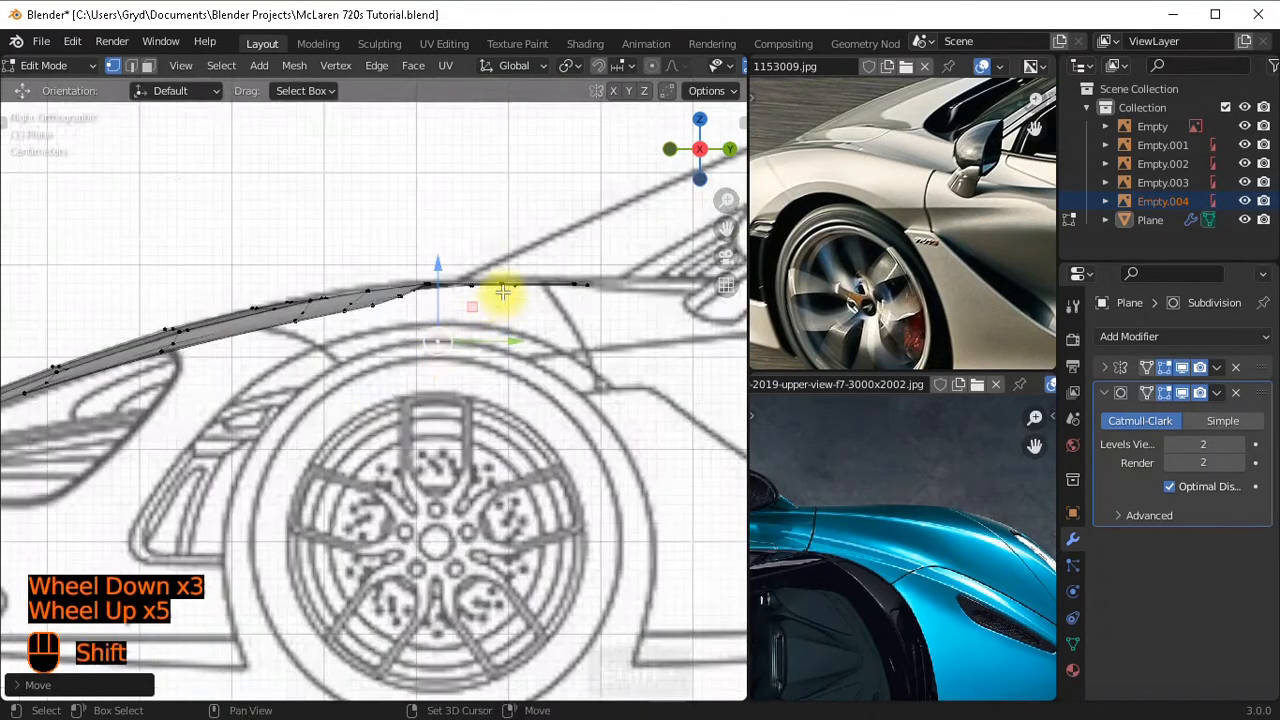
{"action": "middle_click_drag", "start_coordinate": [500, 294], "coordinate": [466, 357], "text": "shift"}
{"action": "scroll", "coordinate": [488, 369], "scroll_direction": "up", "scroll_amount": 2}
{"action": "key", "text": "g"}
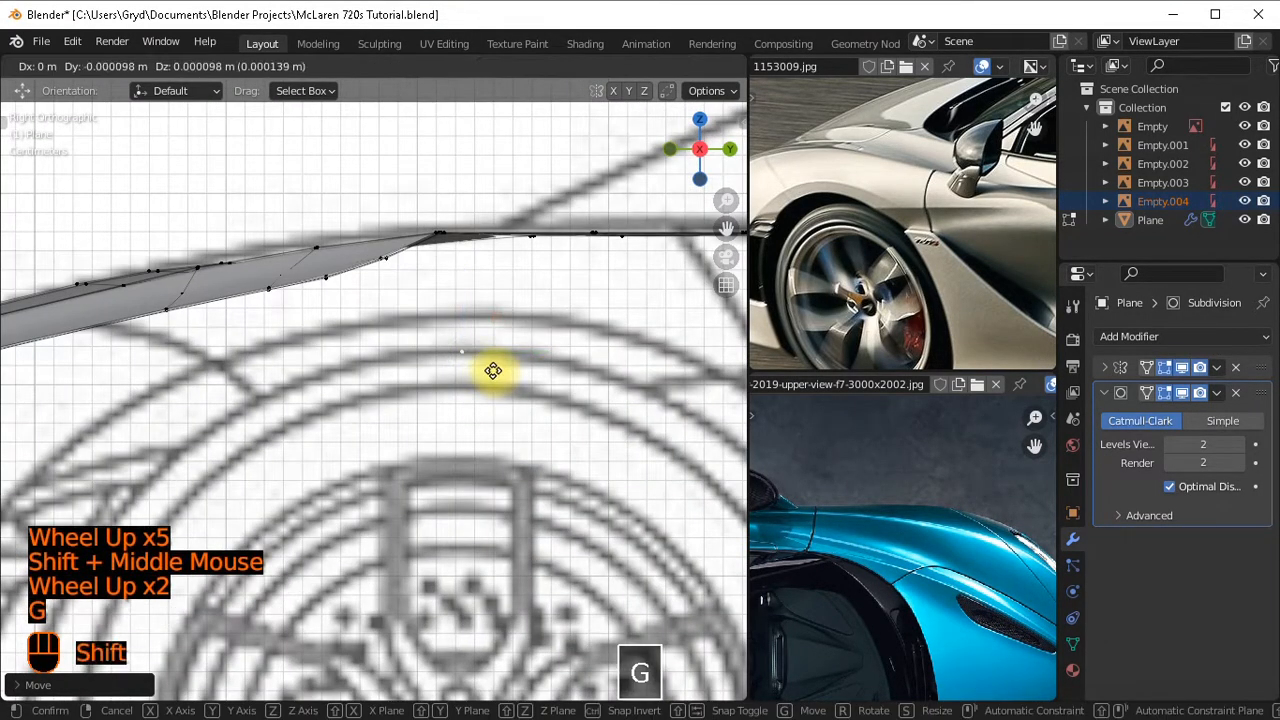
{"action": "left_click", "coordinate": [476, 367], "text": "shift"}
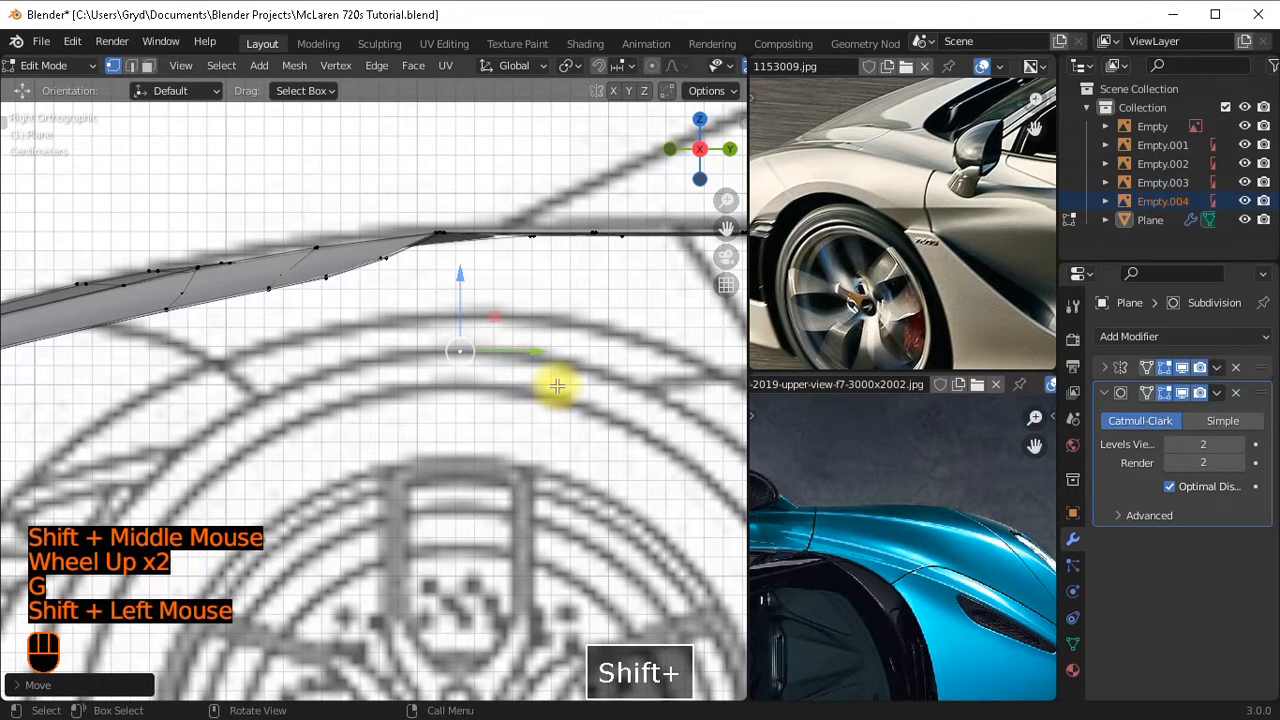
Extrude the wheel arch vertex about 0.11 m forward along the arch to where the fender panel line meets it.
{"action": "key", "text": "e"}
{"action": "key", "text": "shift"}
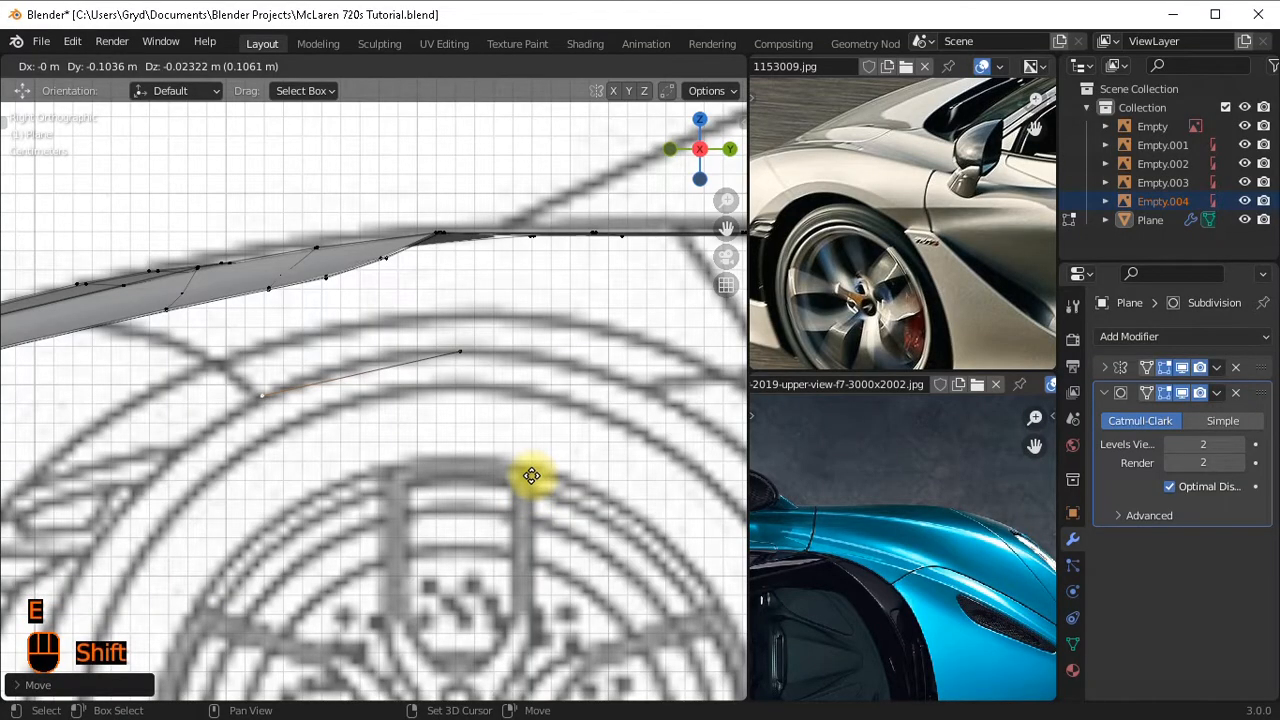
{"action": "left_click", "coordinate": [531, 476], "text": "shift"}
Extrude the arch vertex above the front wheel's centre about 0.10 m rearward along the wheel arch line.
{"action": "left_click", "coordinate": [500, 370]}
{"action": "middle_click_drag", "start_coordinate": [586, 380], "coordinate": [478, 364], "text": "shift"}
{"action": "key", "text": "e"}
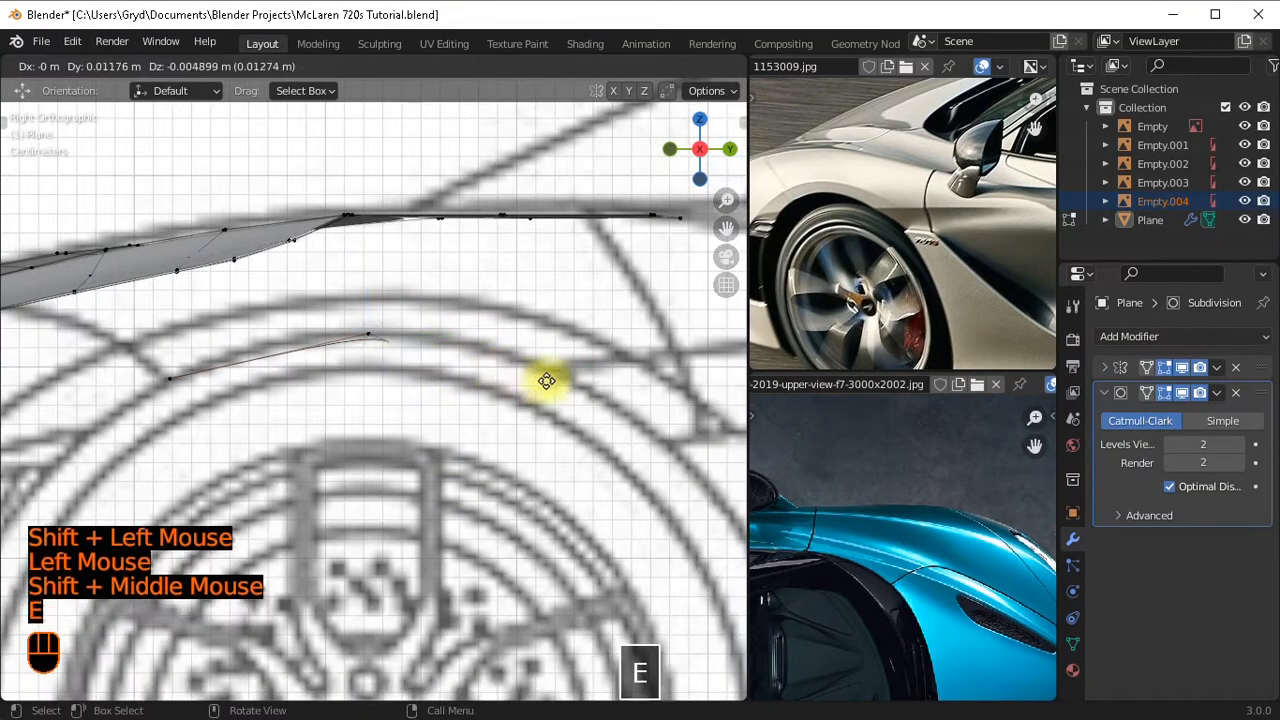
{"action": "key", "text": "shift"}
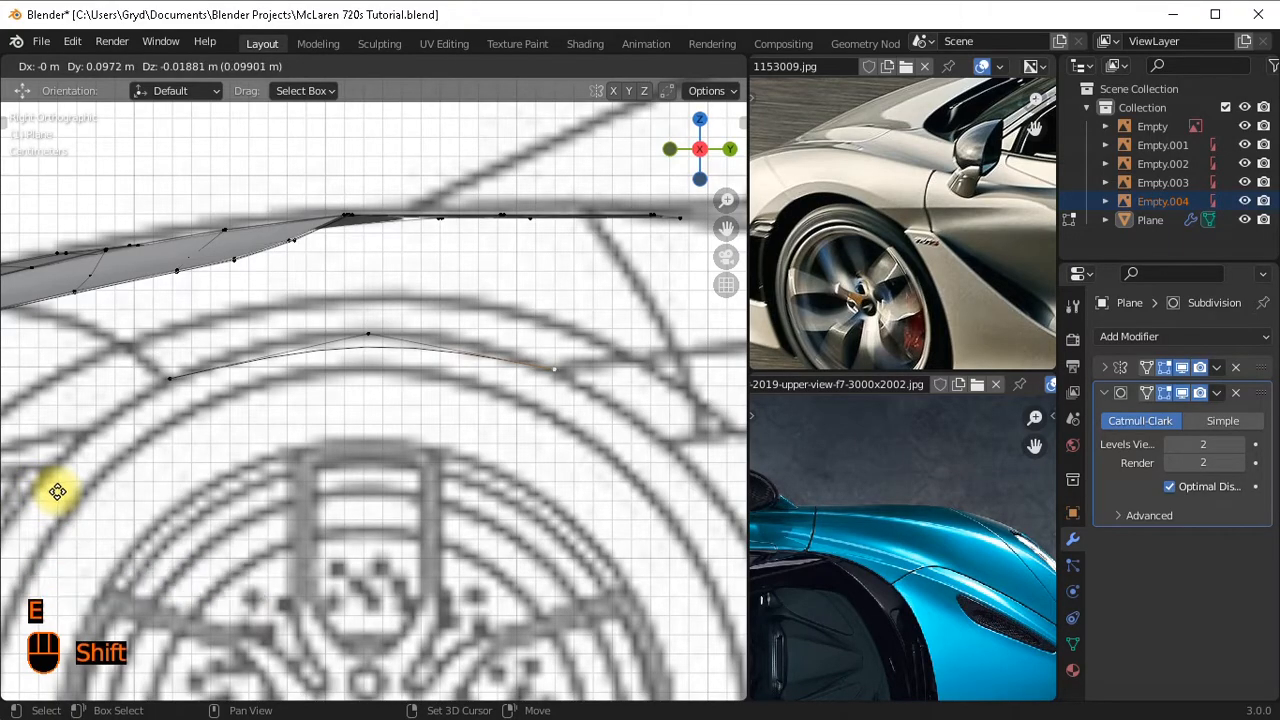
{"action": "left_click", "coordinate": [61, 493], "text": "shift"}
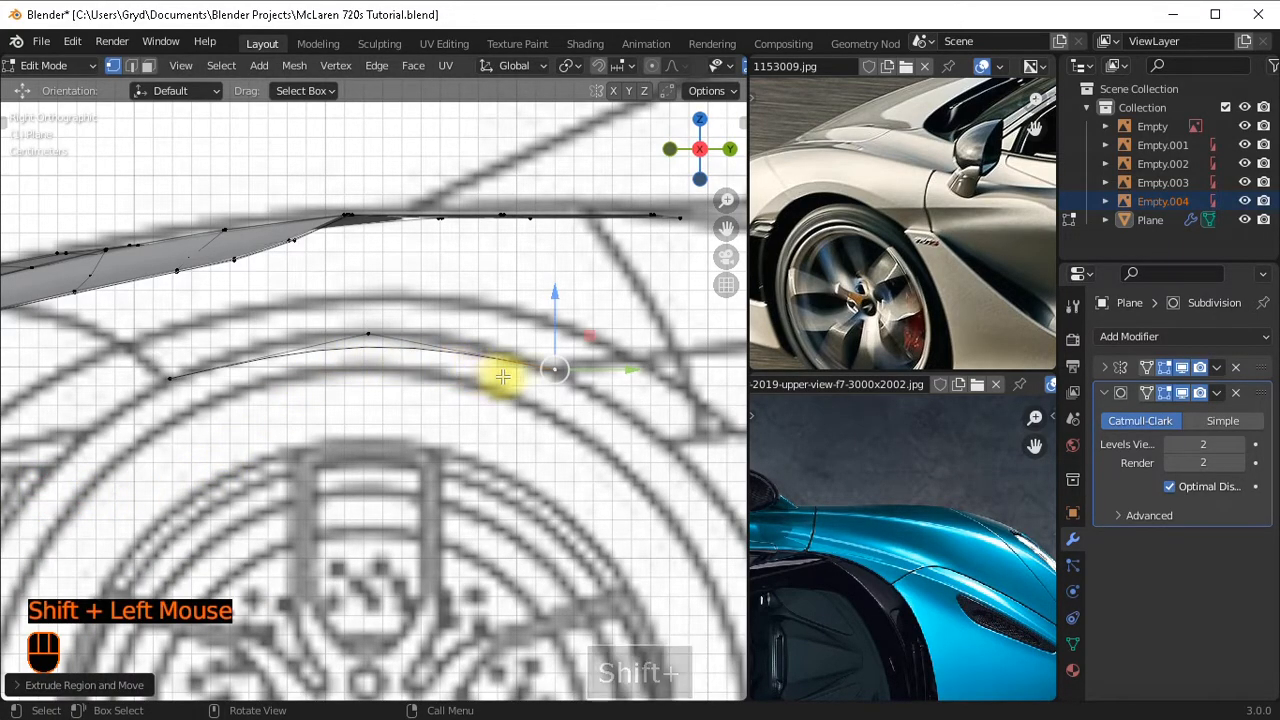
Extrude the rear arch vertex rearward and slightly up to where the body crease meets the fender's rear panel line.
{"action": "middle_click_drag", "start_coordinate": [500, 371], "coordinate": [463, 421], "text": "shift"}
{"action": "scroll", "coordinate": [463, 421], "scroll_direction": "up", "scroll_amount": 1}
{"action": "key", "text": "e"}
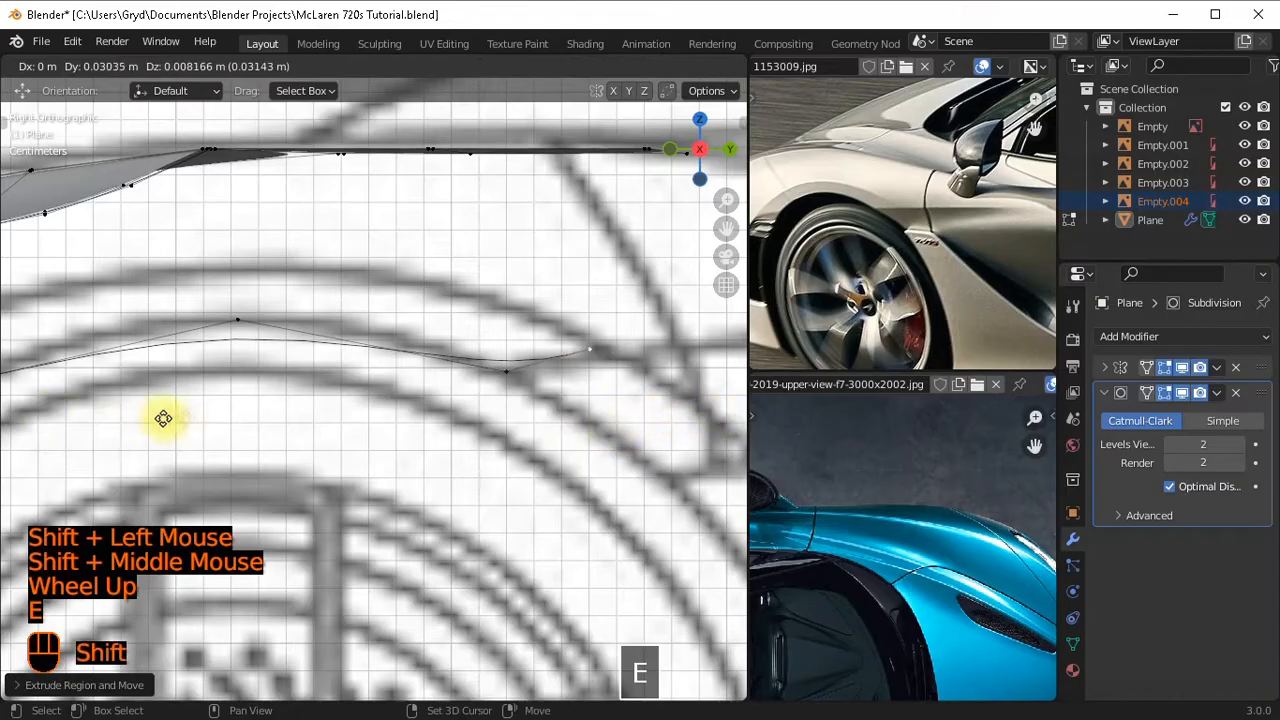
{"action": "left_click", "coordinate": [110, 397], "text": "shift"}
Add a midpoint vertex with a loop cut to each of the two arch edges beside the topmost vertex.
{"action": "middle_click_drag", "start_coordinate": [194, 380], "coordinate": [419, 376], "text": "shift"}
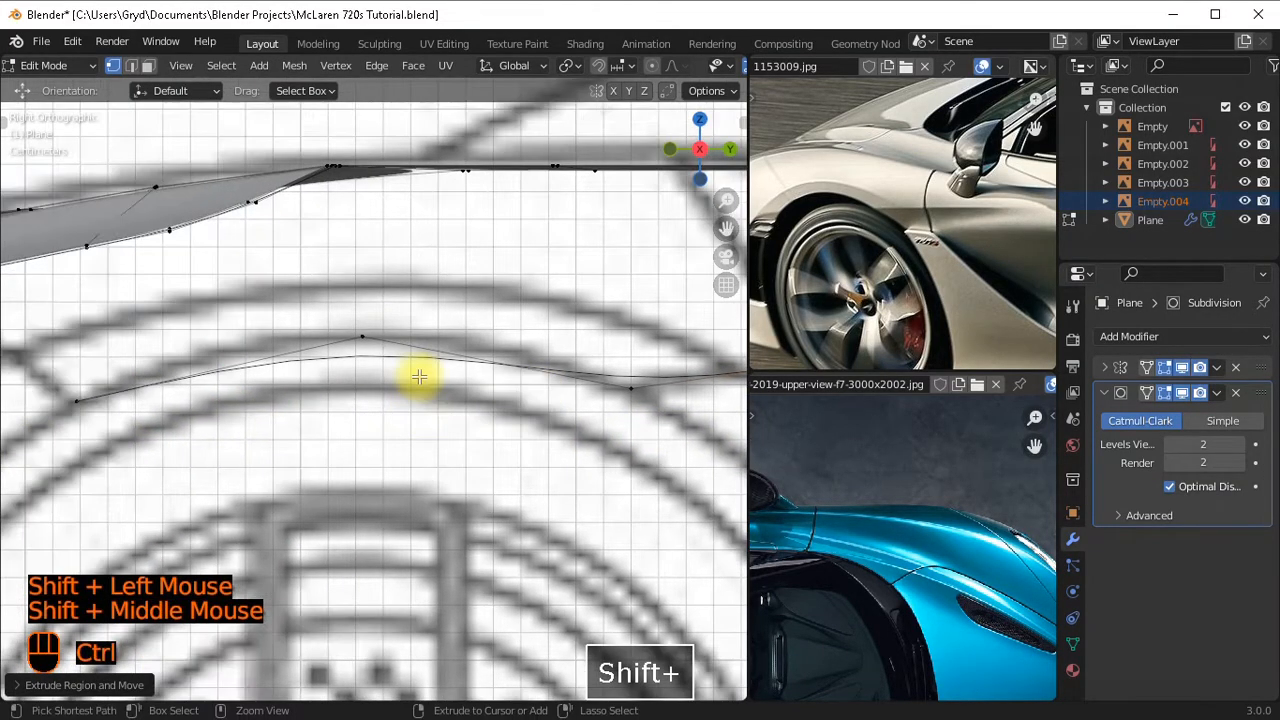
{"action": "key", "text": "ctrl+r"}
{"action": "left_click", "coordinate": [500, 358]}
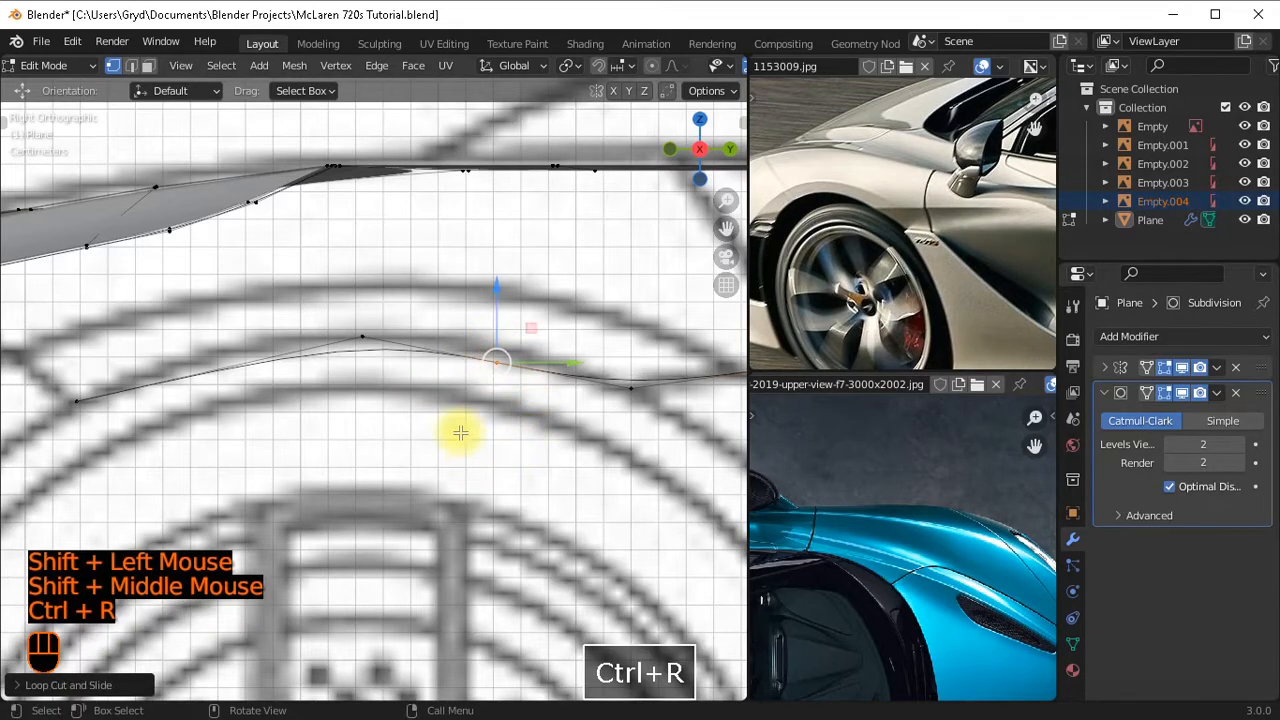
{"action": "key", "text": "ctrl+r"}
{"action": "left_click", "coordinate": [251, 366]}
{"action": "right_click", "coordinate": [255, 370]}
Move the two new vertices up onto the wheel arch line and fine-tune the vertex behind them to match the blueprint.
{"action": "key", "text": "g"}
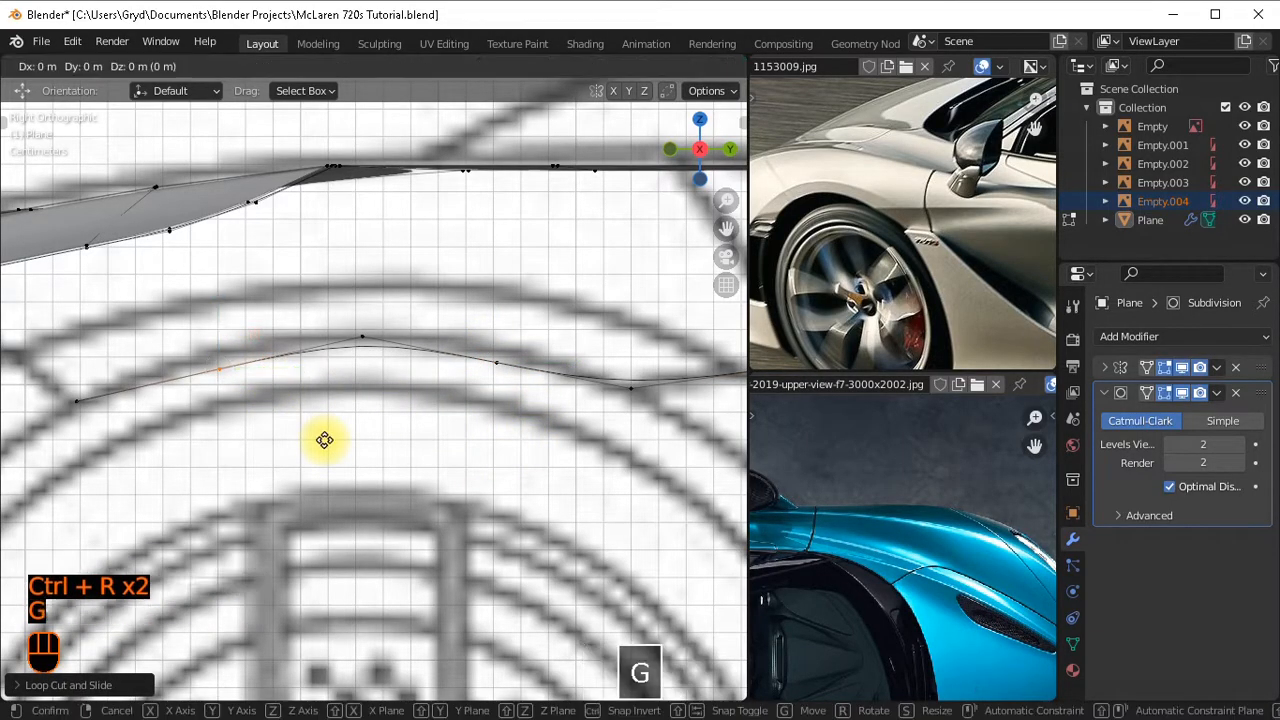
{"action": "left_click", "coordinate": [340, 218], "text": "shift"}
{"action": "left_click", "coordinate": [499, 360]}
{"action": "key", "text": "g"}
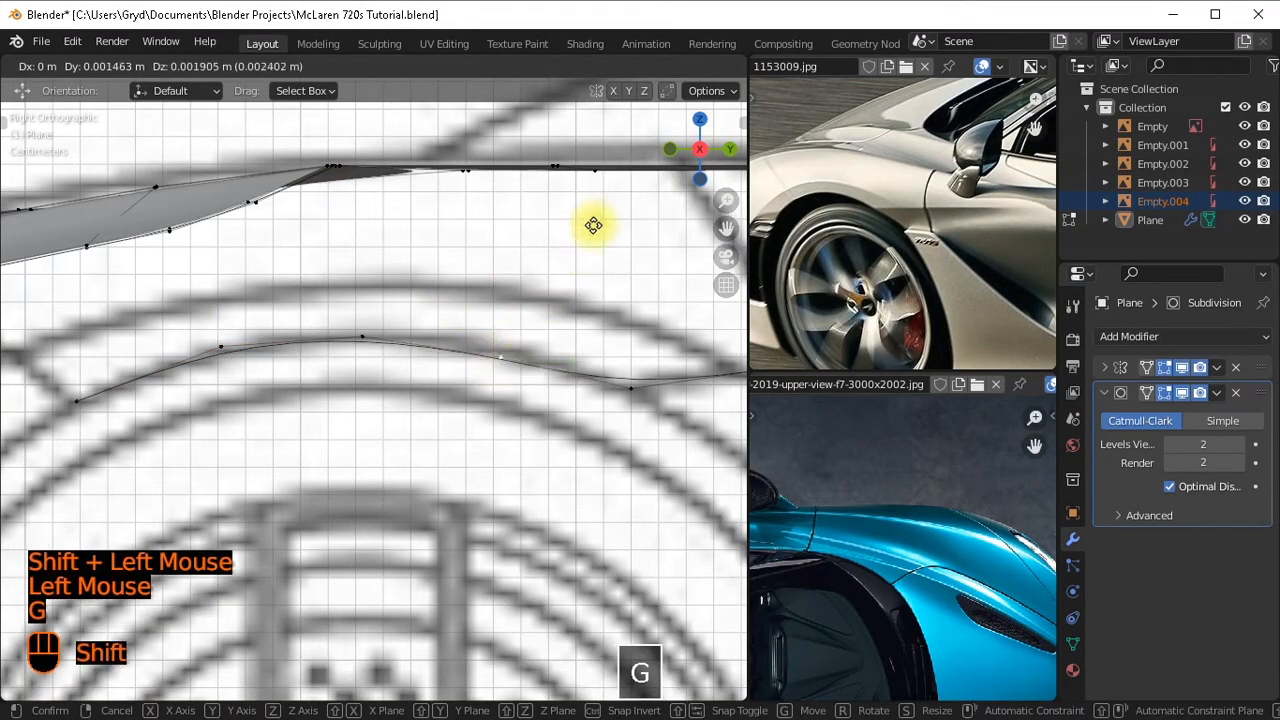
{"action": "left_click", "coordinate": [563, 166], "text": "shift"}
{"action": "left_click", "coordinate": [630, 428]}
{"action": "key", "text": "g"}
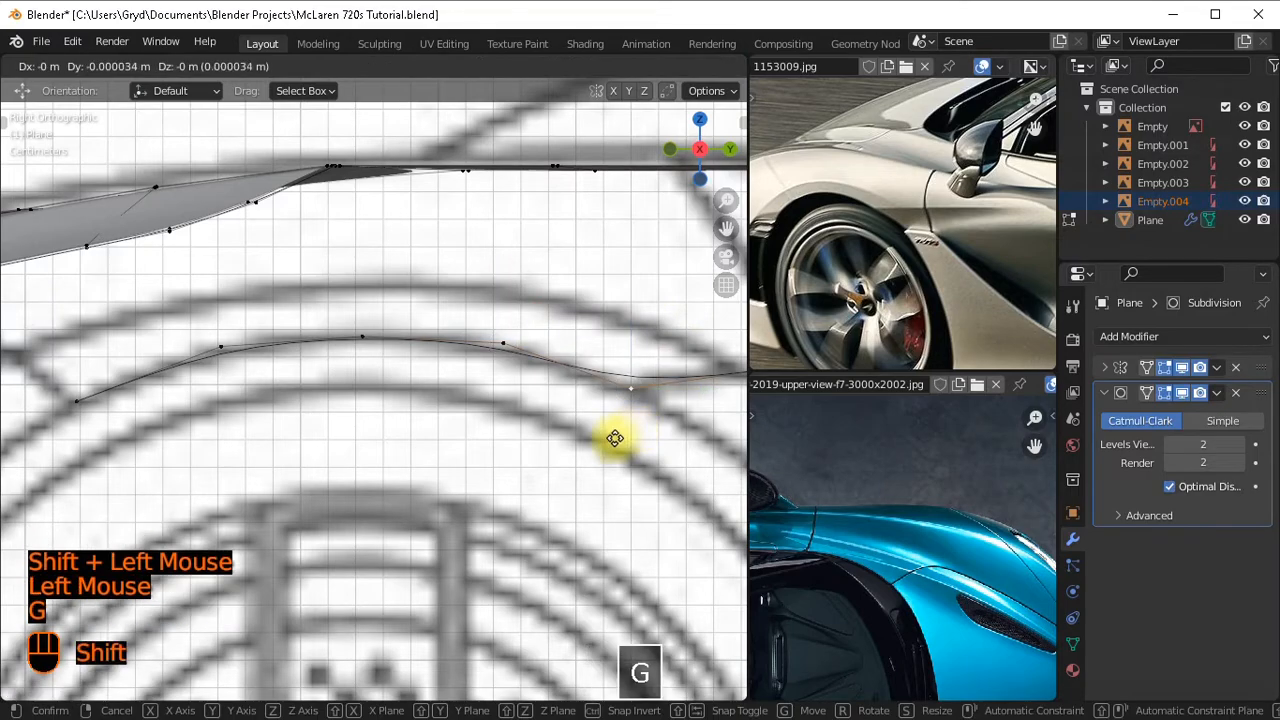
{"action": "left_click", "coordinate": [576, 433], "text": "shift"}
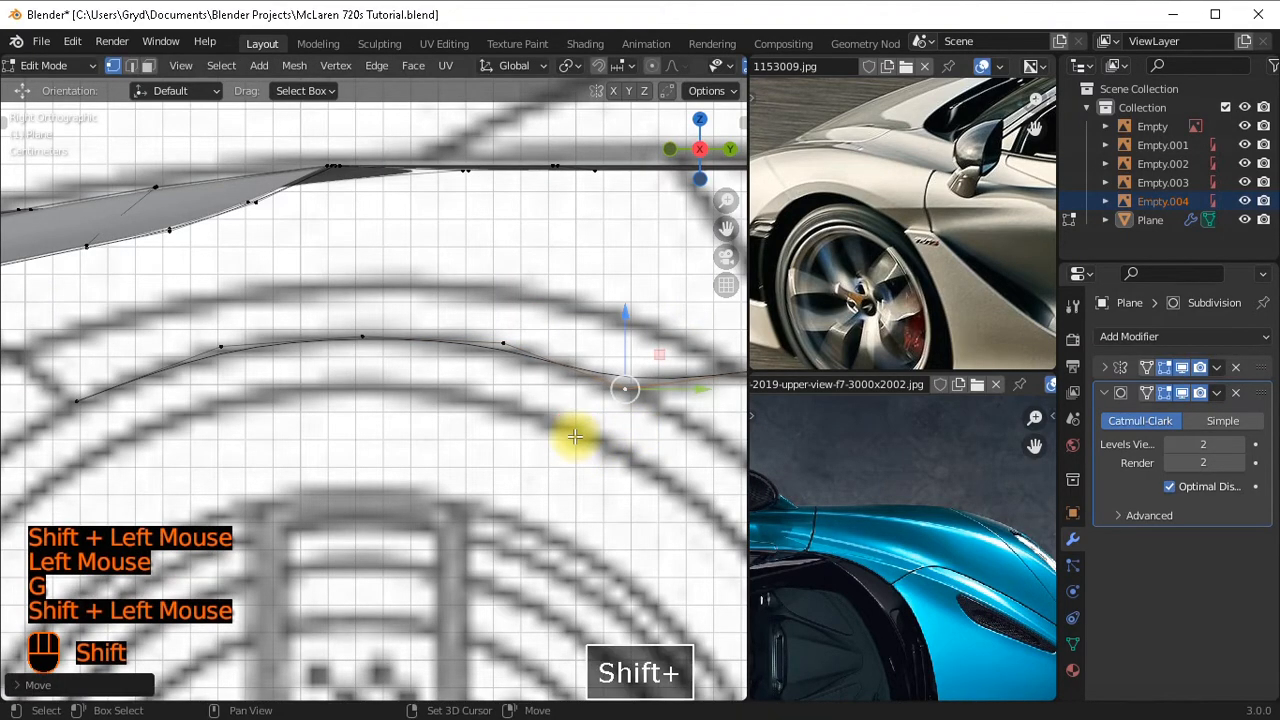
Nudge the arch's front end vertex onto the corner where the arch line meets the front fender panel line.
{"action": "scroll", "coordinate": [576, 433], "scroll_direction": "down", "scroll_amount": 2}
{"action": "scroll", "coordinate": [576, 433], "scroll_direction": "up", "scroll_amount": 1}
{"action": "middle_click_drag", "start_coordinate": [140, 390], "coordinate": [191, 397], "text": "shift"}
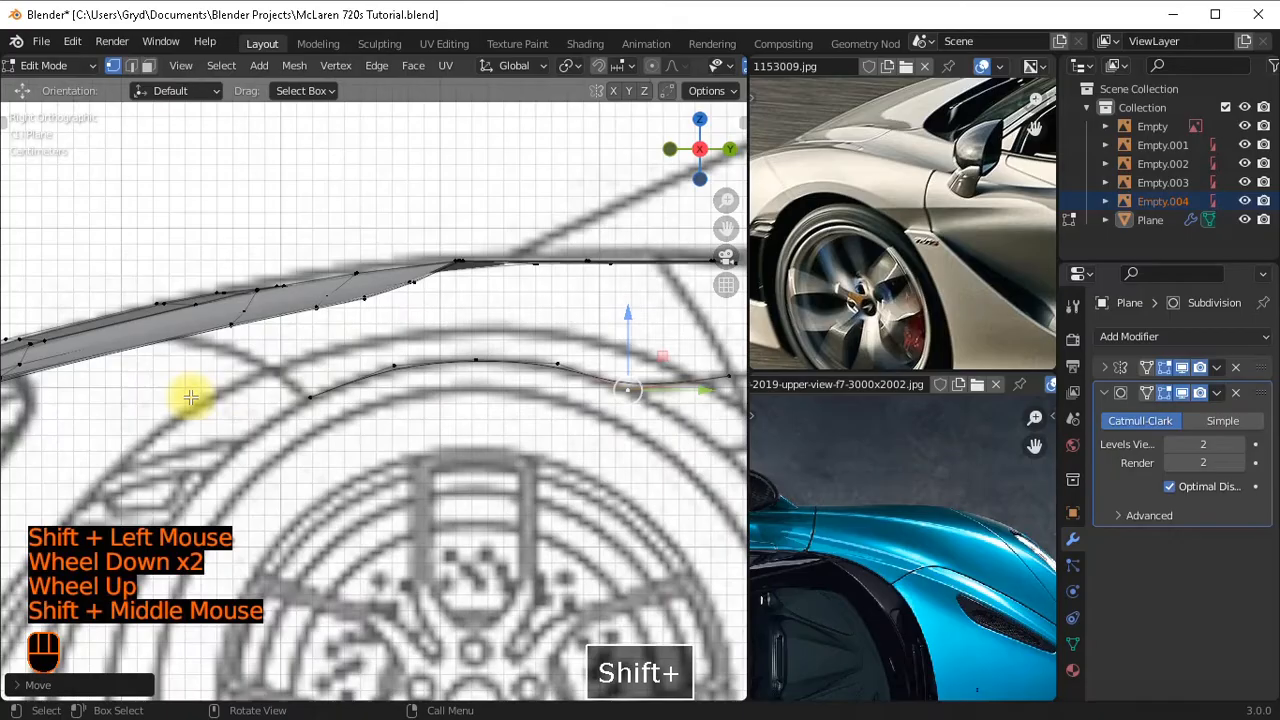
{"action": "scroll", "coordinate": [232, 398], "scroll_direction": "up", "scroll_amount": 1}
{"action": "left_click", "coordinate": [286, 406]}
{"action": "scroll", "coordinate": [290, 405], "scroll_direction": "up", "scroll_amount": 2}
{"action": "middle_click_drag", "start_coordinate": [376, 397], "coordinate": [502, 397], "text": "shift"}
{"action": "key", "text": "g"}
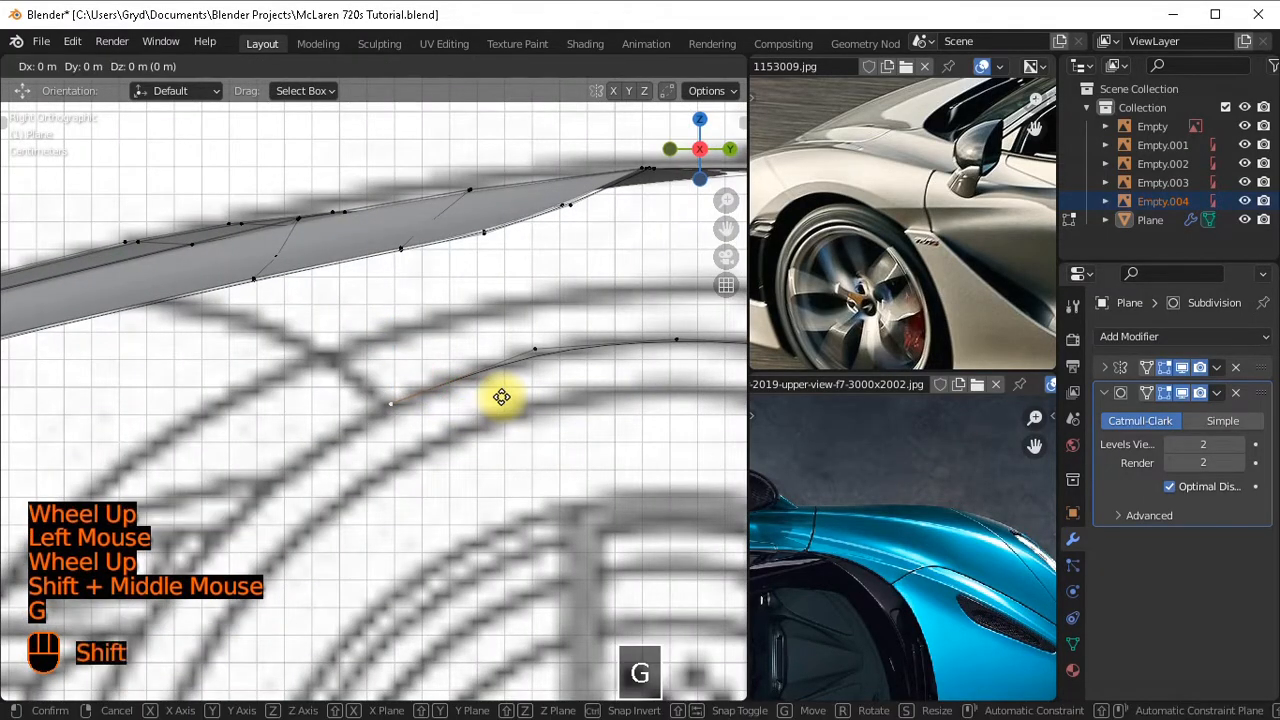
{"action": "left_click", "coordinate": [457, 428], "text": "shift"}
Extrude the front end vertex up the panel line to the upper arch line and about 0.07 m rearward along it.
{"action": "key", "text": "e"}
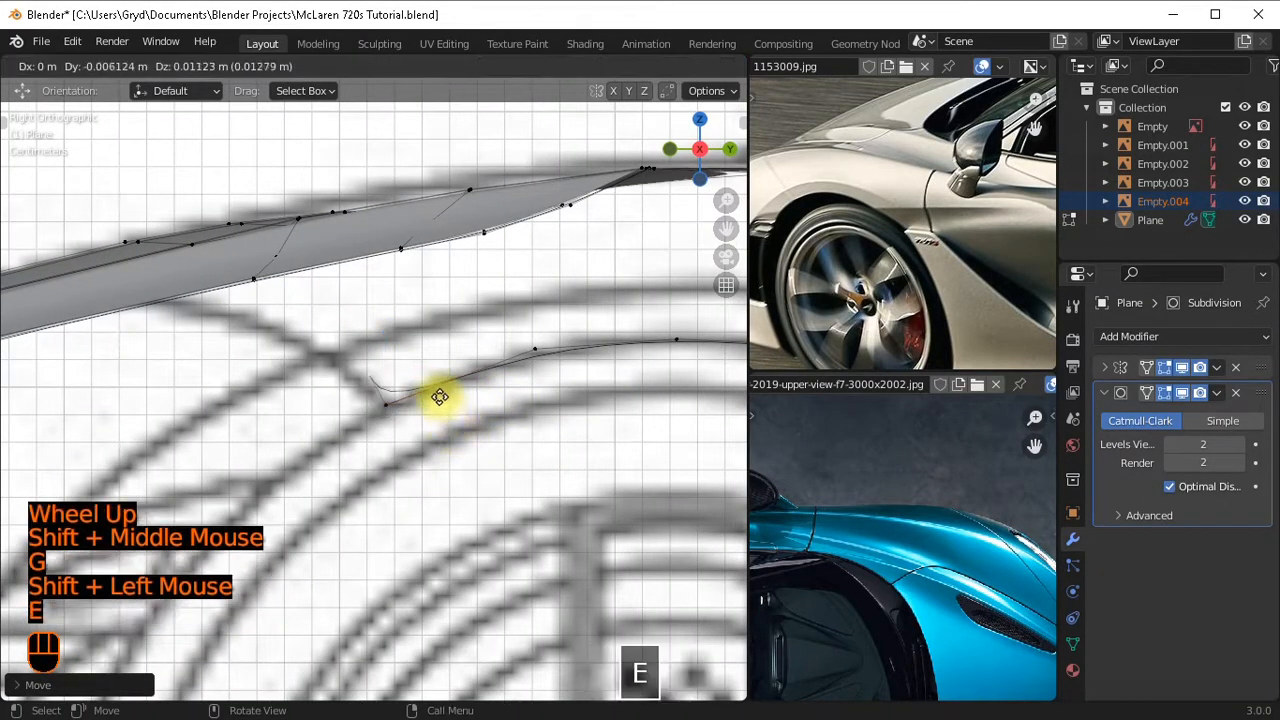
{"action": "left_click", "coordinate": [521, 608], "text": "shift"}
{"action": "middle_click_drag", "start_coordinate": [523, 608], "coordinate": [426, 474], "text": "shift"}
{"action": "key", "text": "e"}
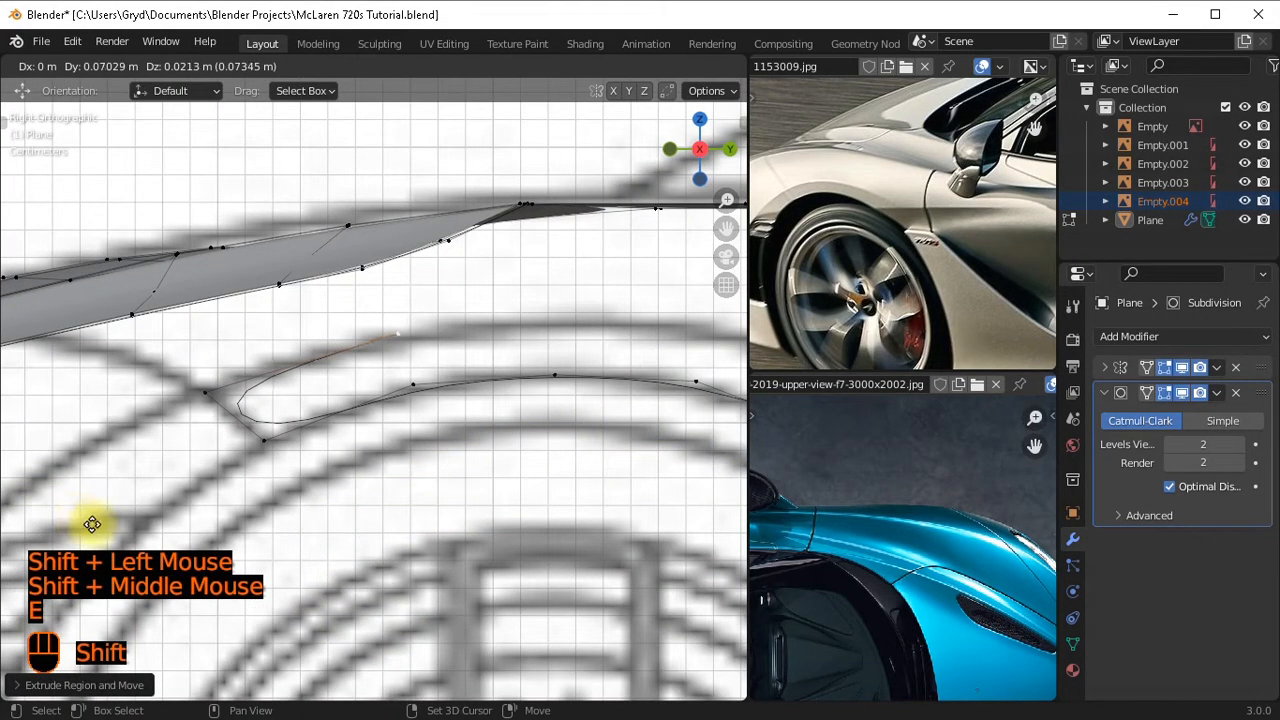
{"action": "left_click", "coordinate": [60, 463], "text": "shift"}
{"action": "middle_click_drag", "start_coordinate": [323, 377], "coordinate": [237, 391], "text": "shift"}
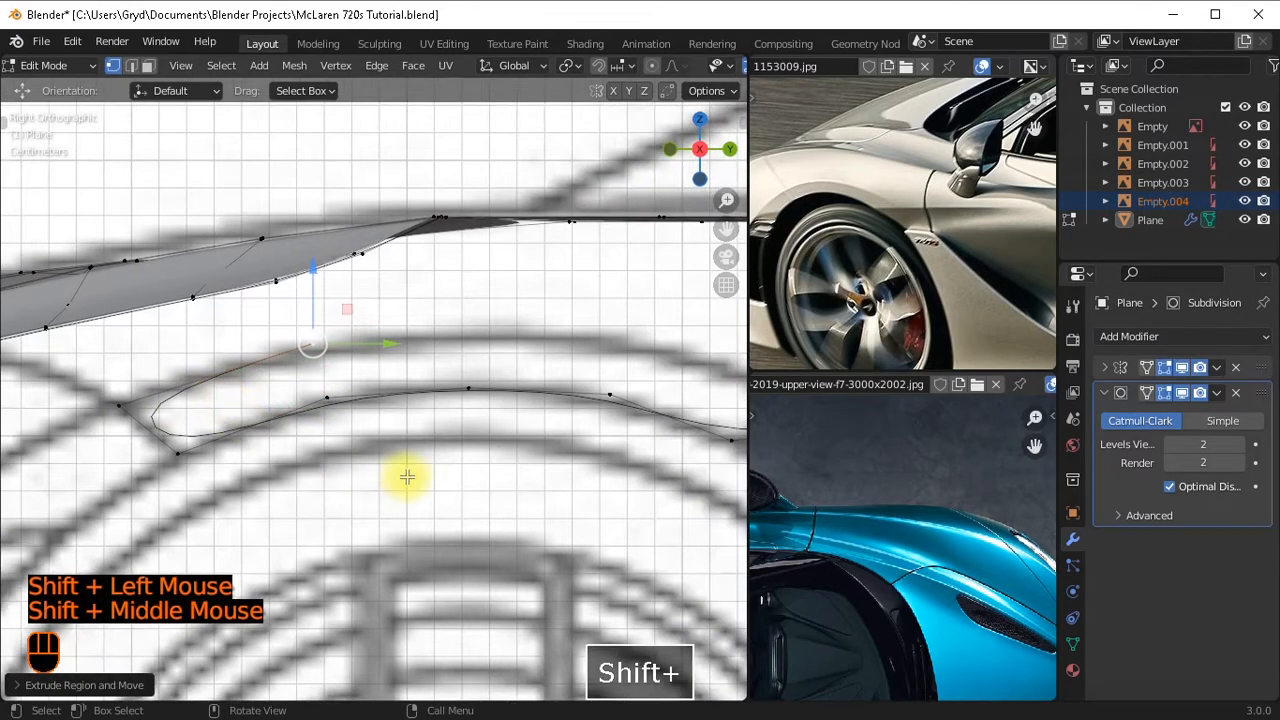
Extrude two more vertices rearward along the upper arch line, placing them above the corresponding lower arch vertices.
{"action": "key", "text": "e"}
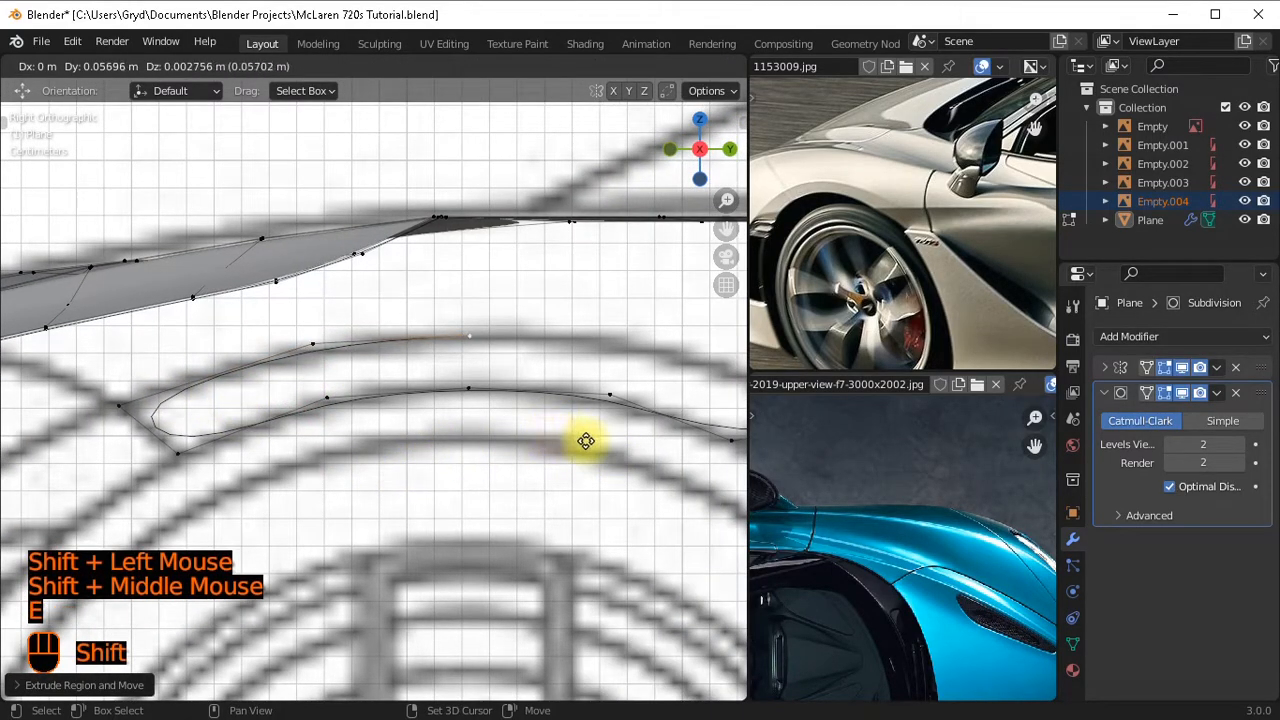
{"action": "left_click", "coordinate": [584, 430], "text": "shift"}
{"action": "middle_click_drag", "start_coordinate": [626, 417], "coordinate": [506, 394], "text": "shift"}
{"action": "key", "text": "e"}
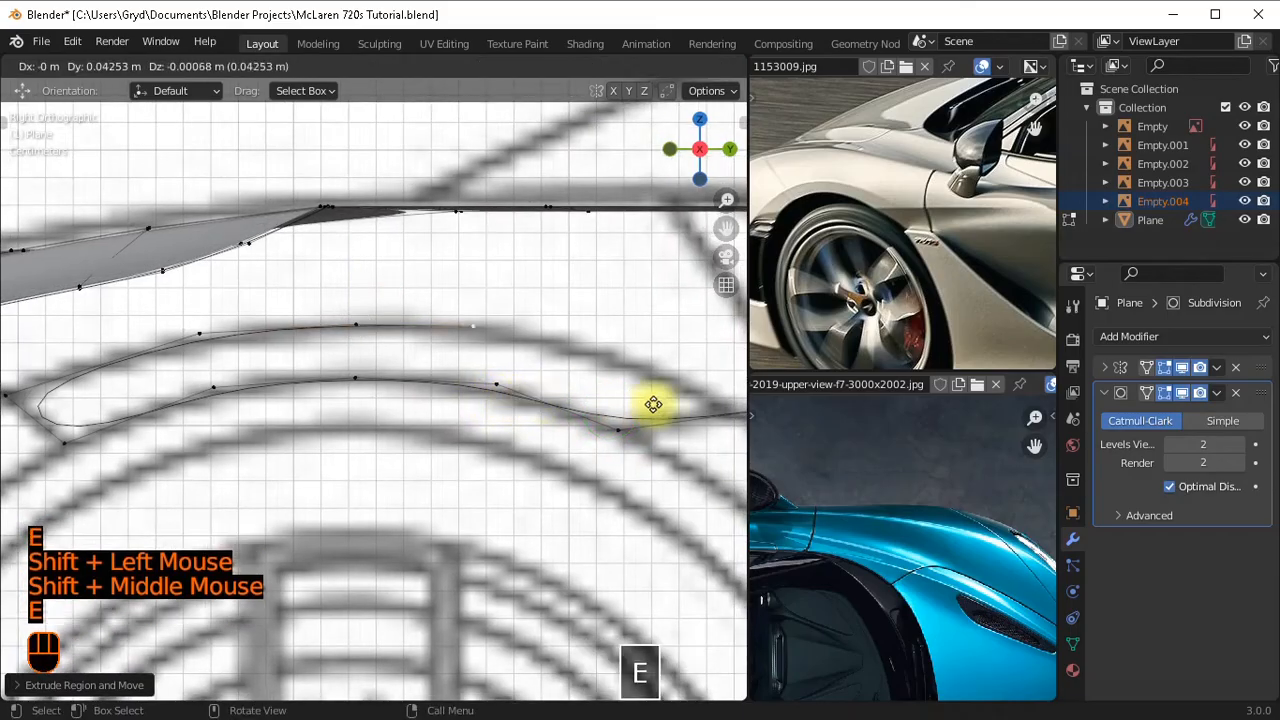
{"action": "left_click", "coordinate": [236, 316], "text": "shift"}
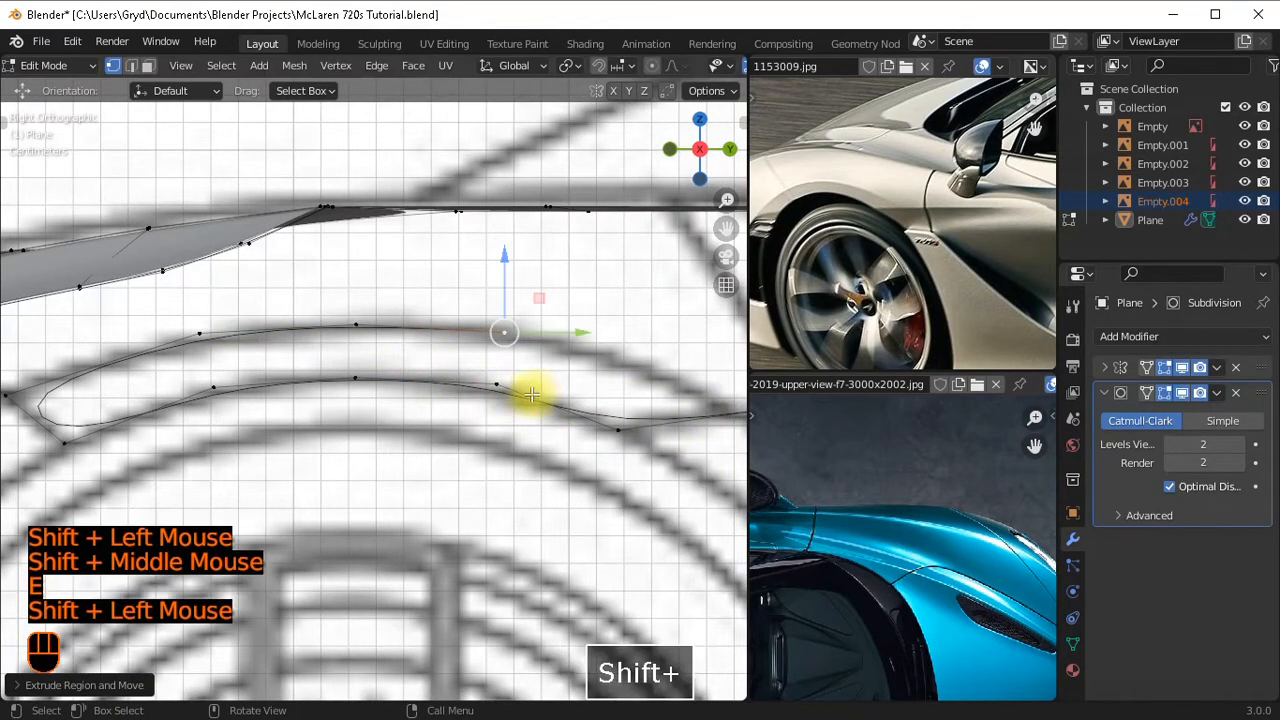
{"action": "middle_click_drag", "start_coordinate": [529, 386], "coordinate": [411, 349], "text": "shift"}
{"action": "key", "text": "e"}
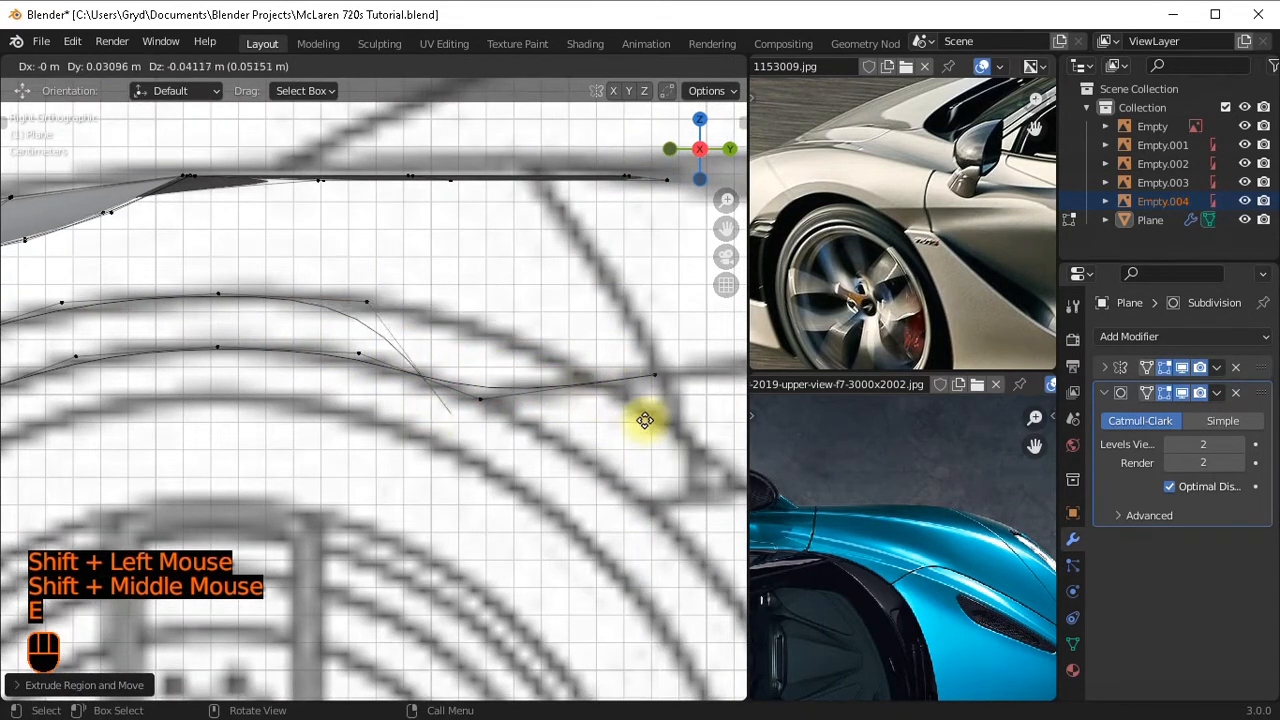
{"action": "right_click", "coordinate": [622, 368]}
{"action": "key", "text": "ctrl+z"}
Join the last upper arch vertex to the rear end vertex with an edge and move it onto the upper arch line.
{"action": "left_click", "coordinate": [650, 367], "text": "shift"}
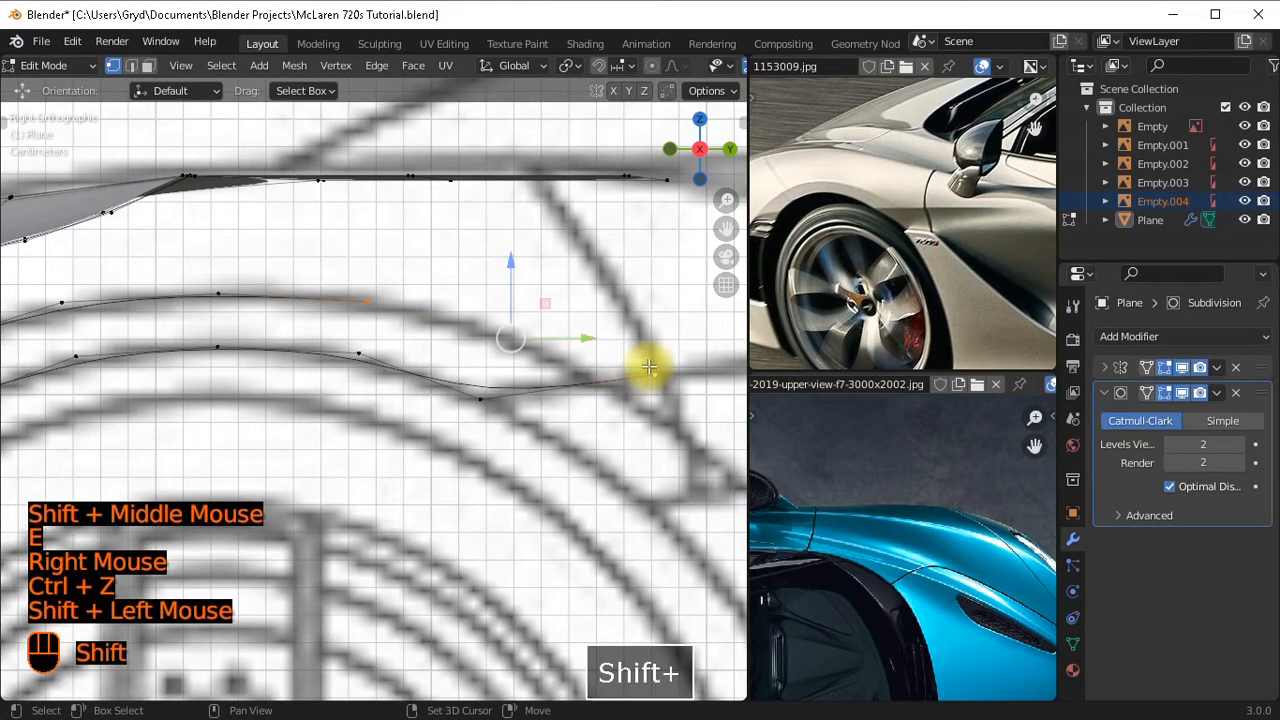
{"action": "key", "text": "f"}
{"action": "scroll", "coordinate": [583, 423], "scroll_direction": "down", "scroll_amount": 1}
{"action": "scroll", "coordinate": [439, 371], "scroll_direction": "up", "scroll_amount": 1}
{"action": "left_click", "coordinate": [491, 349]}
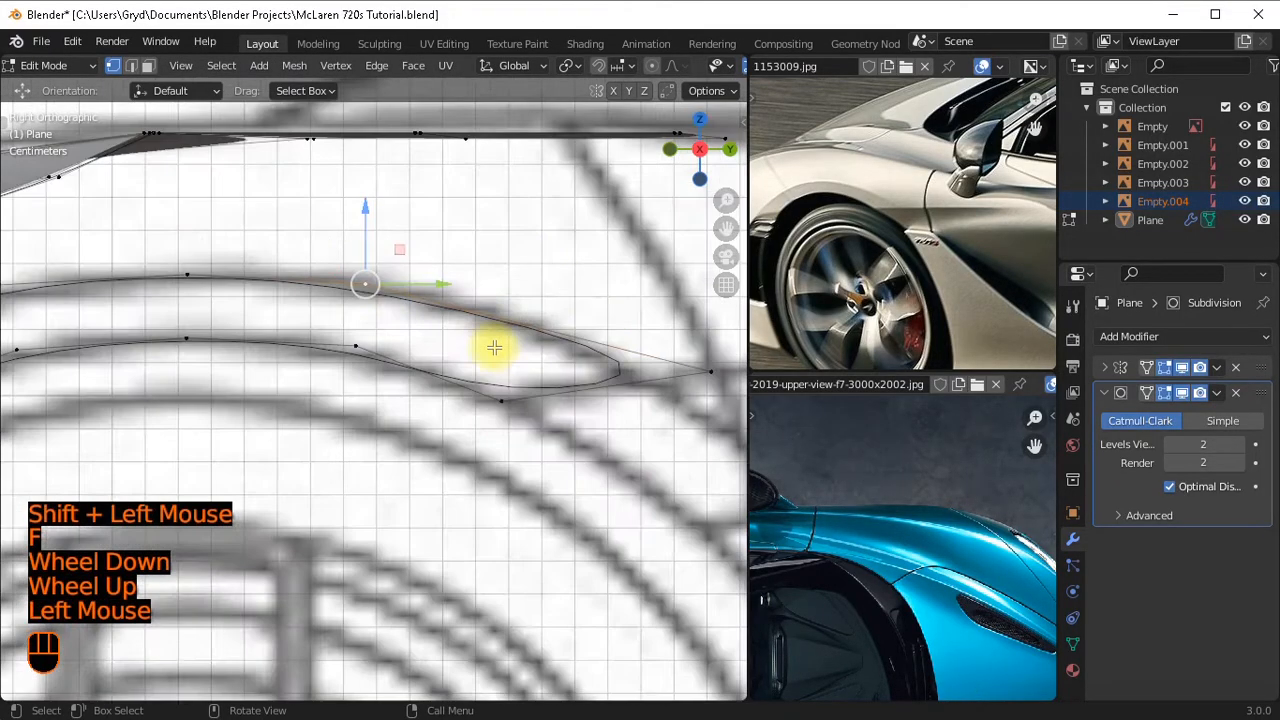
{"action": "key", "text": "g"}
{"action": "left_click", "coordinate": [523, 297], "text": "shift"}
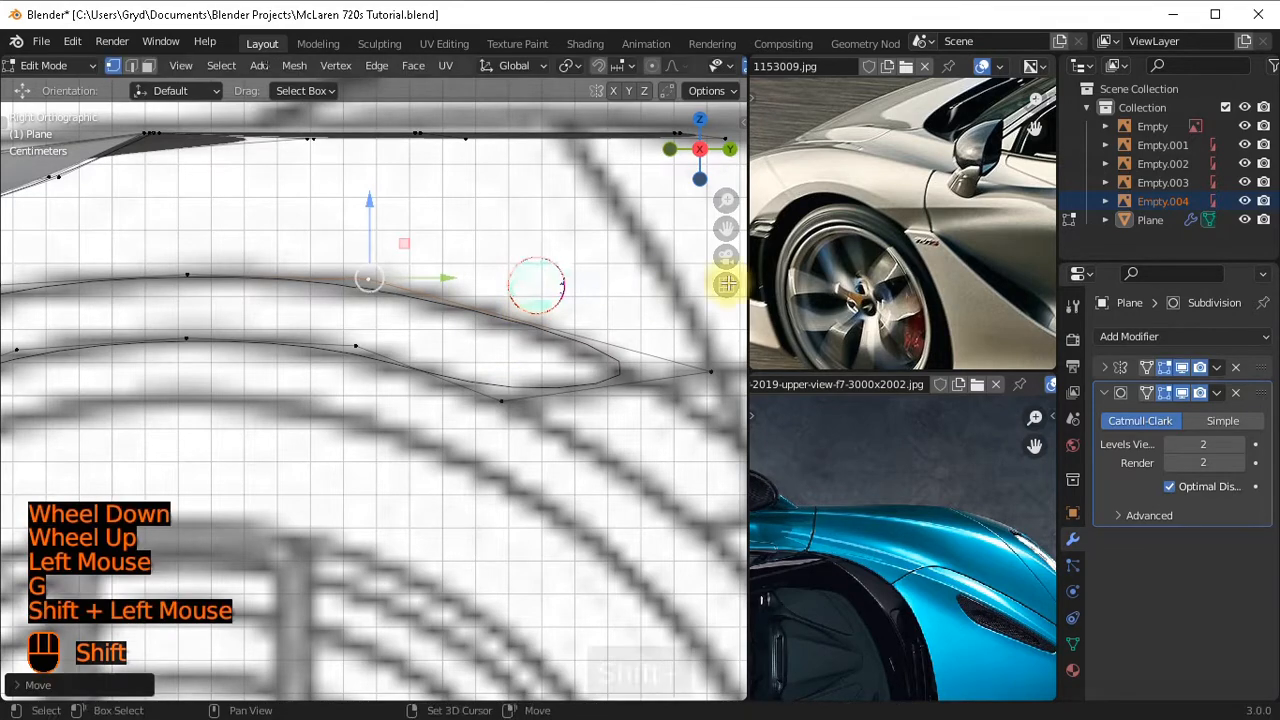
Examine the fender's rear panel gap and crease above the front wheel in the reference photo and the side blueprint.
{"action": "scroll", "coordinate": [980, 234], "scroll_direction": "up", "scroll_amount": 2}
{"action": "middle_click_drag", "start_coordinate": [980, 234], "coordinate": [780, 200]}
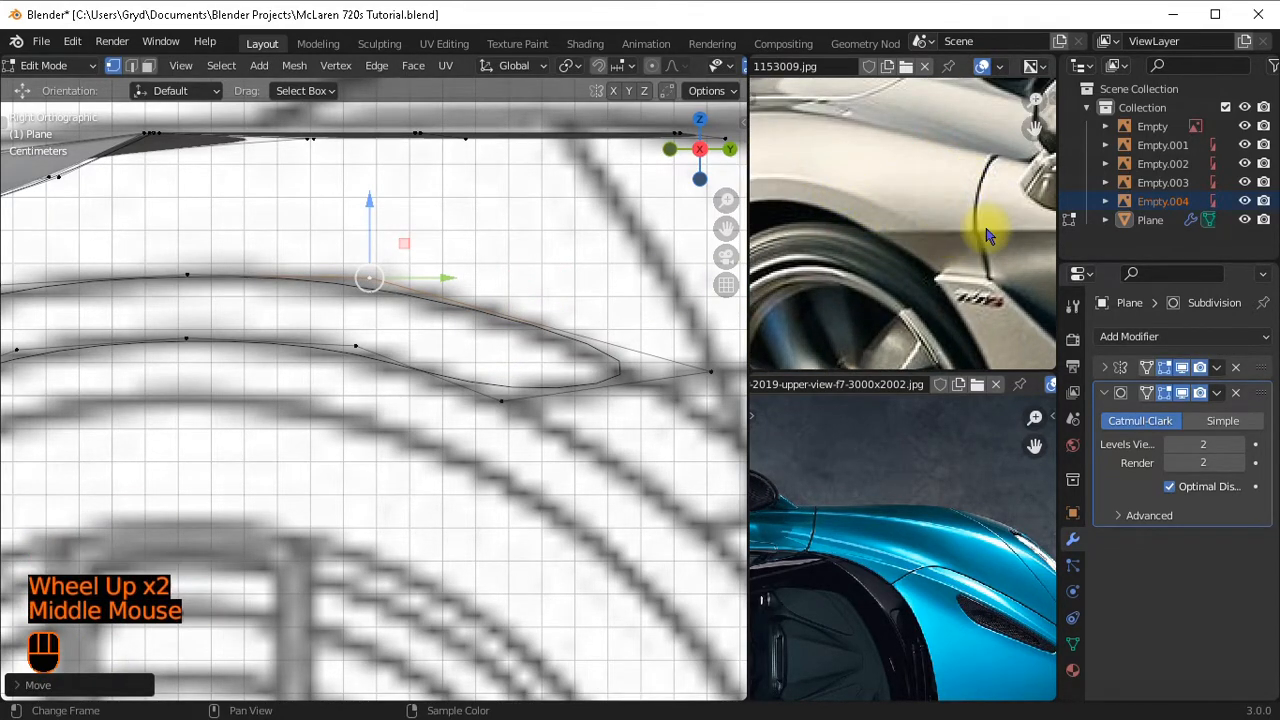
{"action": "scroll", "coordinate": [514, 451], "scroll_direction": "down", "scroll_amount": 2}
{"action": "scroll", "coordinate": [634, 423], "scroll_direction": "down", "scroll_amount": 1, "text": "shift"}
{"action": "middle_click_drag", "start_coordinate": [634, 423], "coordinate": [433, 441], "text": "shift"}
{"action": "scroll", "coordinate": [433, 441], "scroll_direction": "down", "scroll_amount": 2}
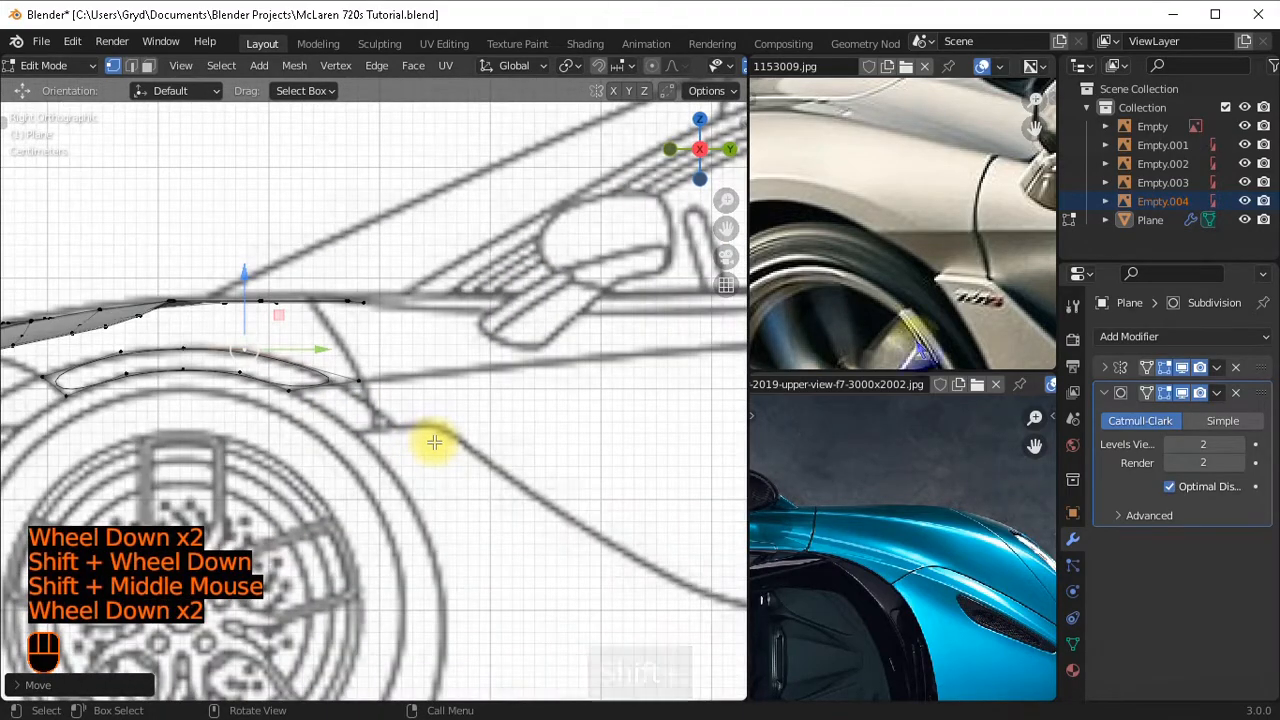
{"action": "scroll", "coordinate": [935, 262], "scroll_direction": "down", "scroll_amount": 2}
{"action": "scroll", "coordinate": [423, 417], "scroll_direction": "down", "scroll_amount": 1}
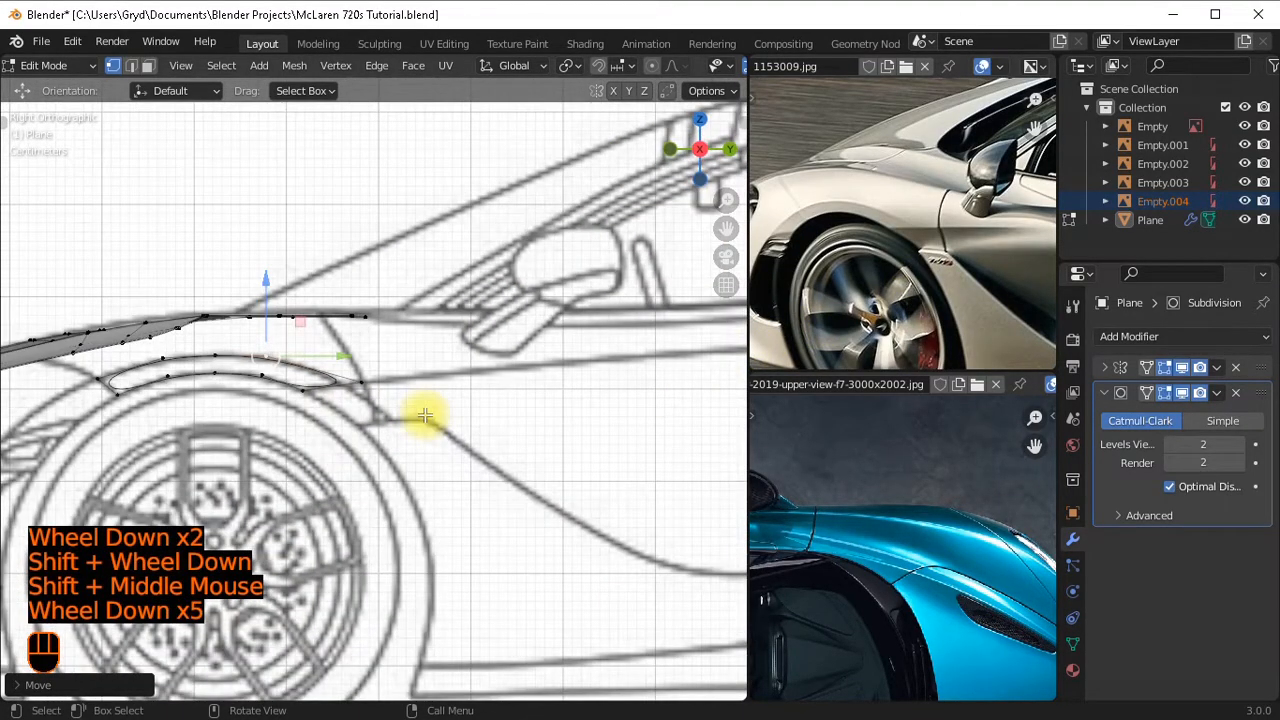
{"action": "scroll", "coordinate": [423, 415], "scroll_direction": "up", "scroll_amount": 1}
{"action": "middle_click_drag", "start_coordinate": [423, 415], "coordinate": [449, 434], "text": "shift"}
{"action": "scroll", "coordinate": [452, 436], "scroll_direction": "up", "scroll_amount": 2}
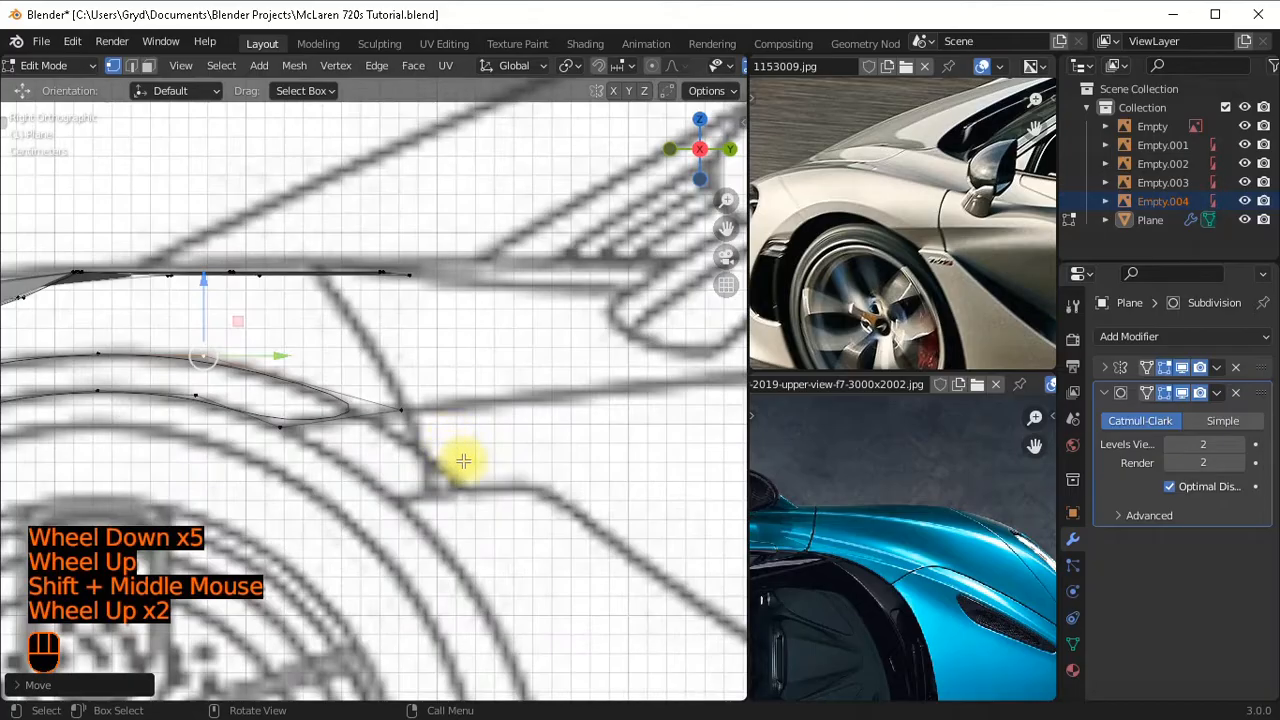
{"action": "scroll", "coordinate": [470, 458], "scroll_direction": "down", "scroll_amount": 2}
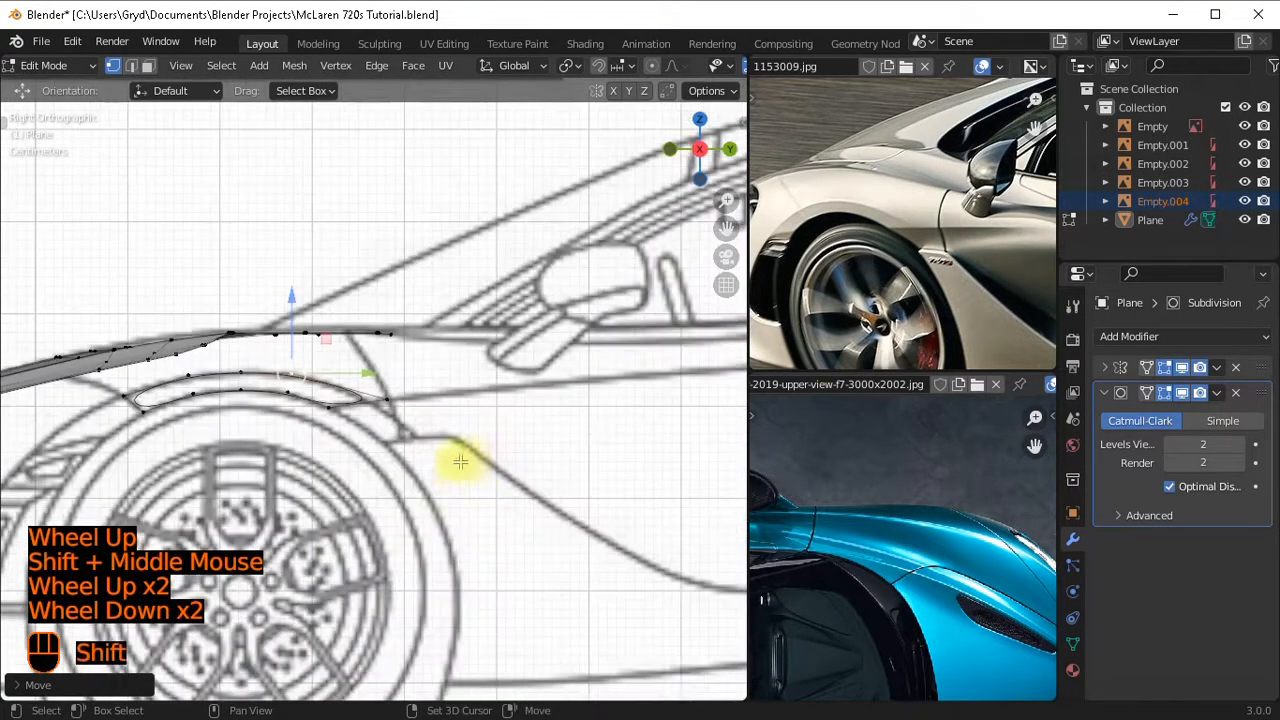
{"action": "middle_click_drag", "start_coordinate": [457, 457], "coordinate": [563, 434], "text": "shift"}
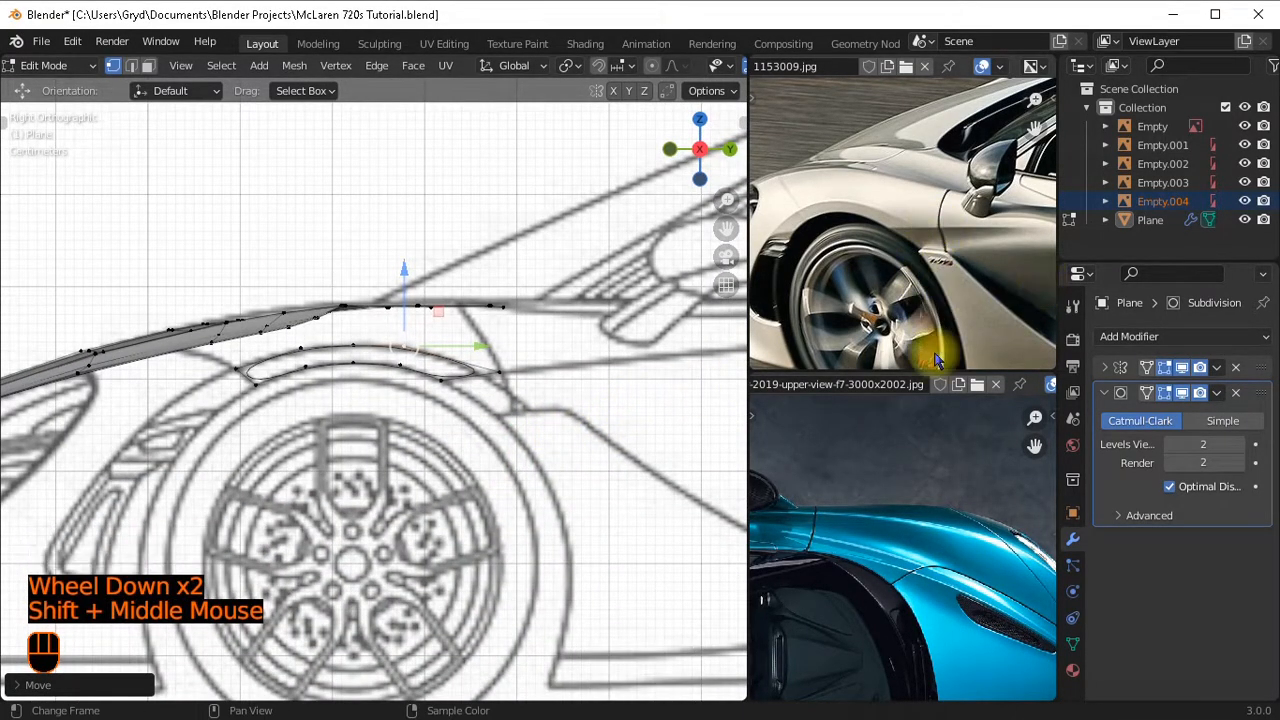
{"action": "scroll", "coordinate": [910, 325], "scroll_direction": "down", "scroll_amount": 2}
{"action": "scroll", "coordinate": [929, 228], "scroll_direction": "up", "scroll_amount": 1}
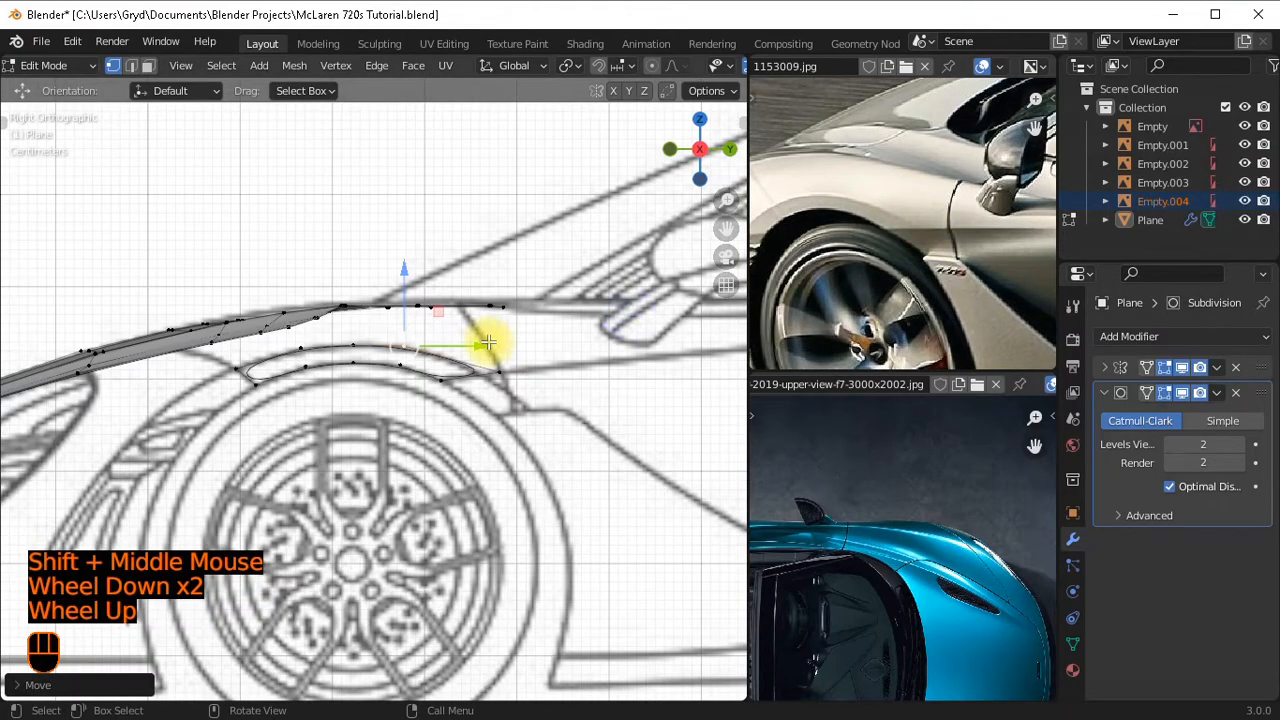
{"action": "scroll", "coordinate": [491, 343], "scroll_direction": "up", "scroll_amount": 1}
{"action": "scroll", "coordinate": [548, 375], "scroll_direction": "up", "scroll_amount": 1}
{"action": "scroll", "coordinate": [548, 375], "scroll_direction": "up", "scroll_amount": 1}
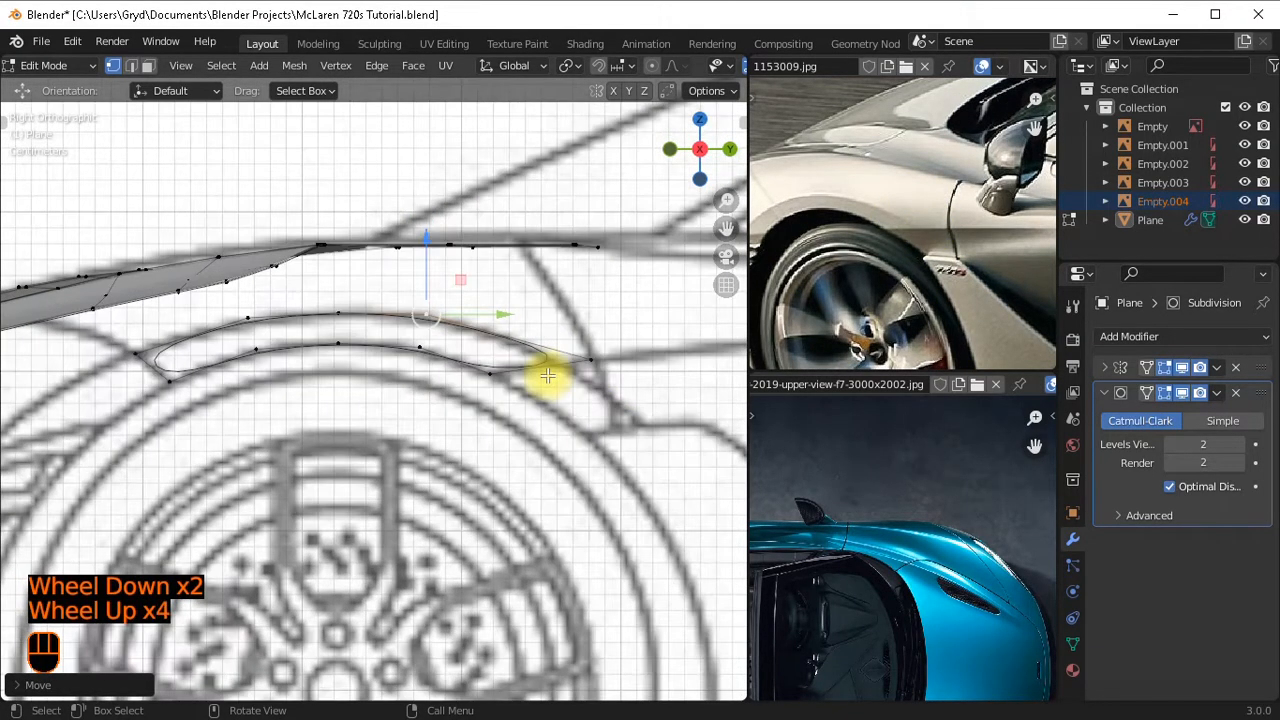
{"action": "scroll", "coordinate": [584, 377], "scroll_direction": "up", "scroll_amount": 1}
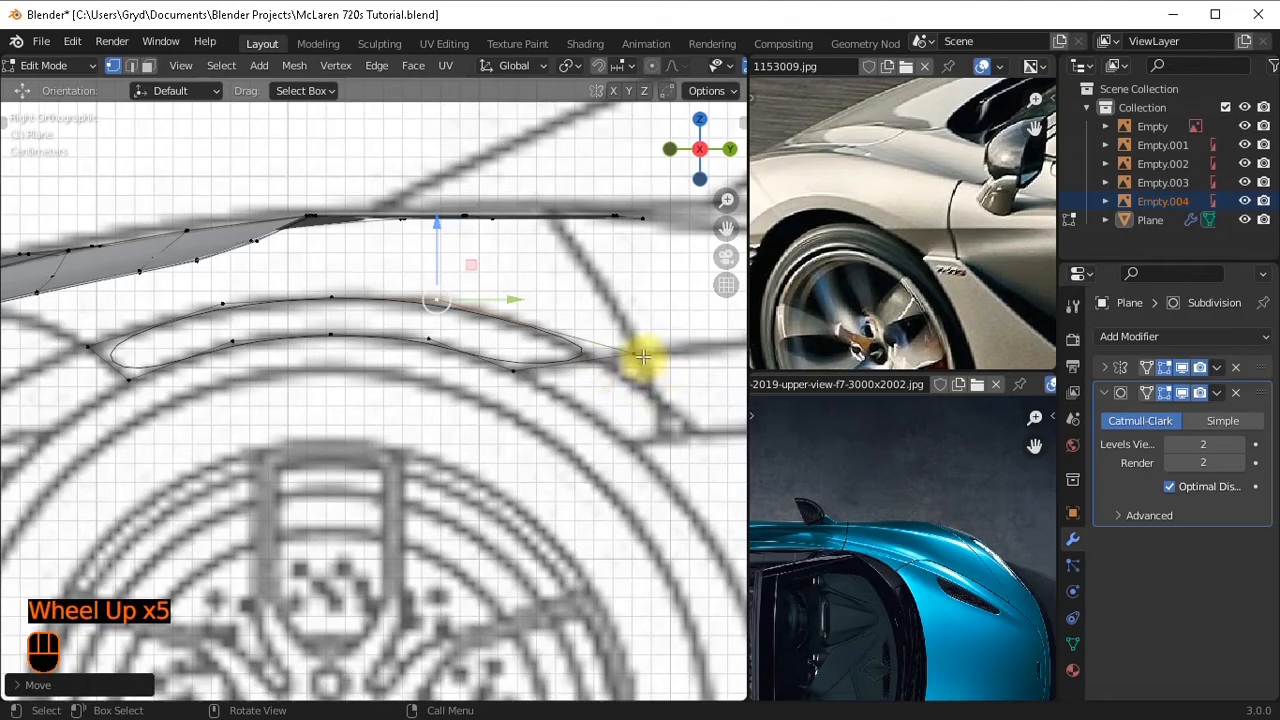
{"action": "scroll", "coordinate": [363, 409], "scroll_direction": "down", "scroll_amount": 2}
{"action": "scroll", "coordinate": [316, 391], "scroll_direction": "down", "scroll_amount": 1}
{"action": "scroll", "coordinate": [316, 391], "scroll_direction": "up", "scroll_amount": 1}
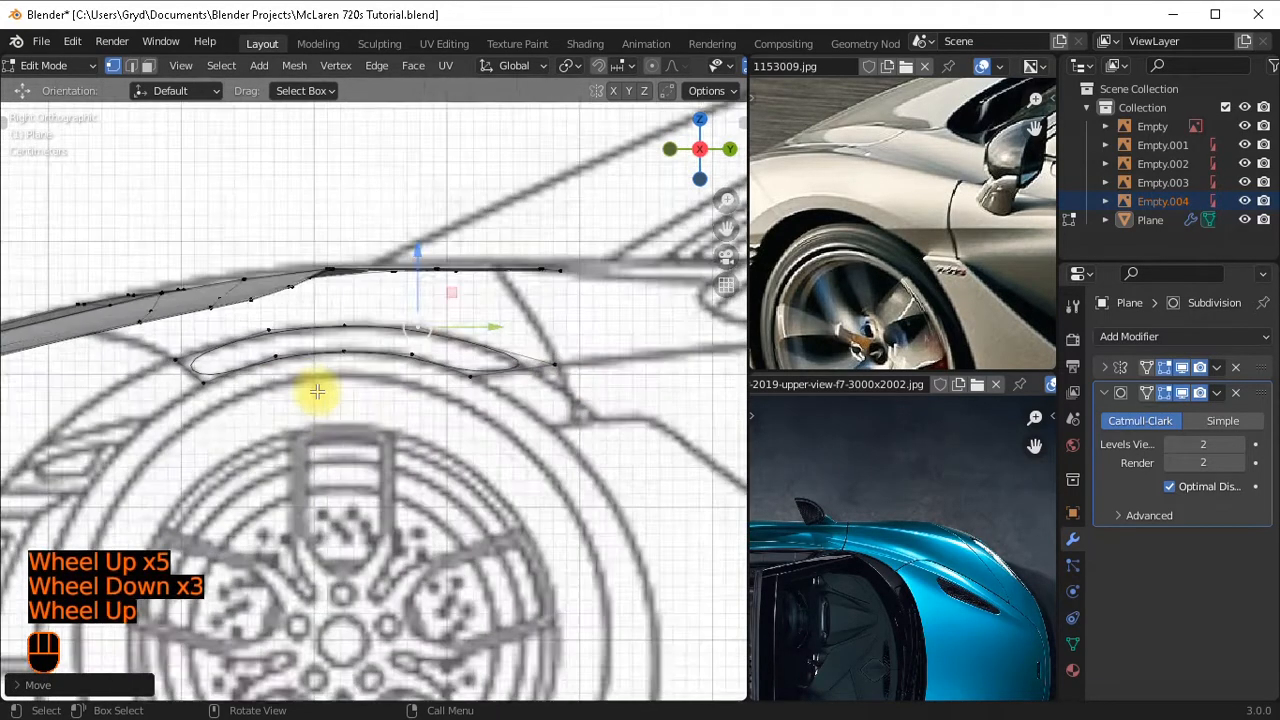
Fill a face between the four front vertices of the wheel arch outline.
{"action": "left_click", "coordinate": [274, 345]}
{"action": "left_click", "coordinate": [306, 372], "text": "ctrl"}
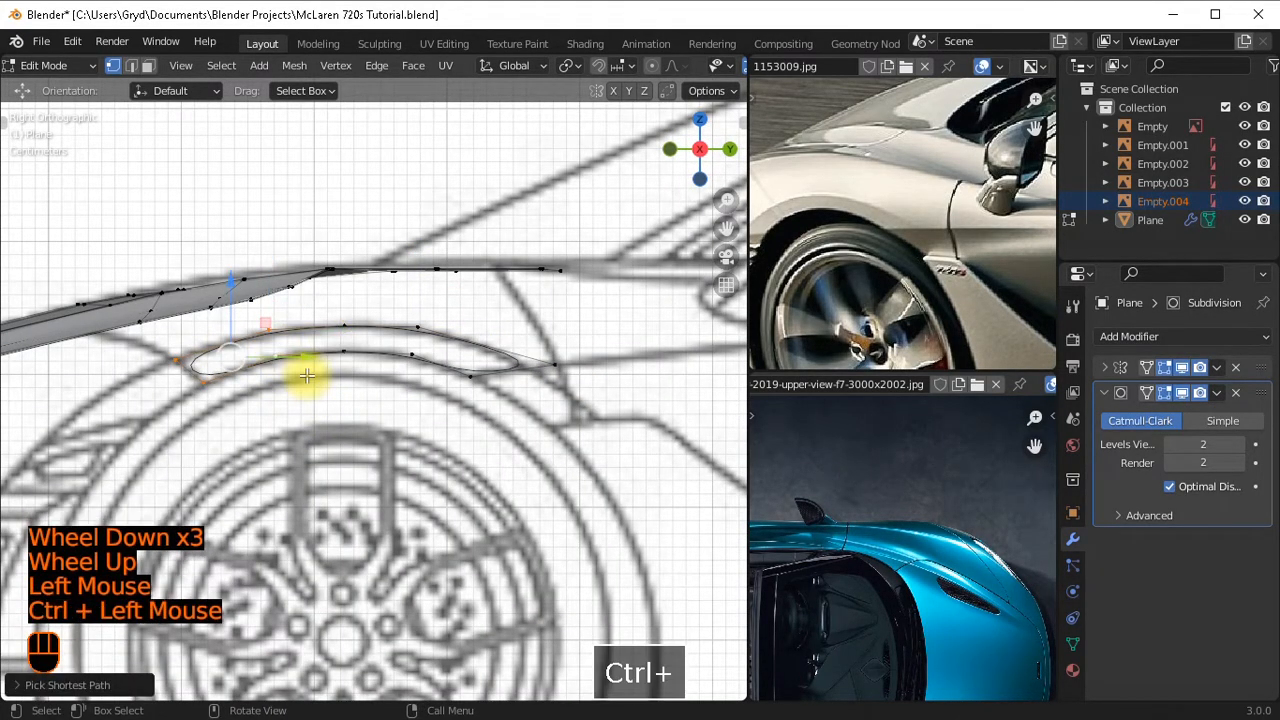
{"action": "key", "text": "g"}
{"action": "right_click", "coordinate": [306, 374]}
{"action": "key", "text": "f"}
{"action": "scroll", "coordinate": [306, 372], "scroll_direction": "up", "scroll_amount": 1, "text": "shift"}
{"action": "middle_click_drag", "start_coordinate": [306, 372], "coordinate": [409, 429], "text": "shift"}
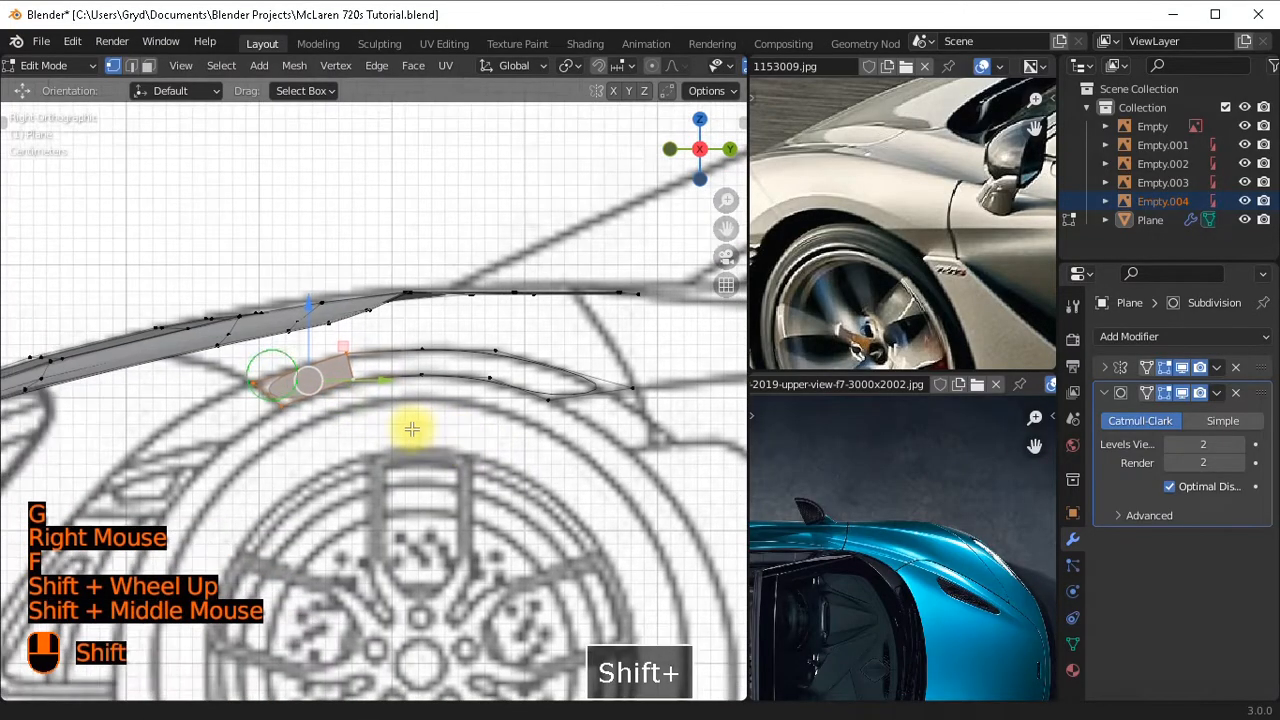
Nudge the front upper vertex of the wheel arch band onto the corner where the blueprint lines meet.
{"action": "scroll", "coordinate": [275, 427], "scroll_direction": "up", "scroll_amount": 2}
{"action": "left_click", "coordinate": [286, 421]}
{"action": "key", "text": "g"}
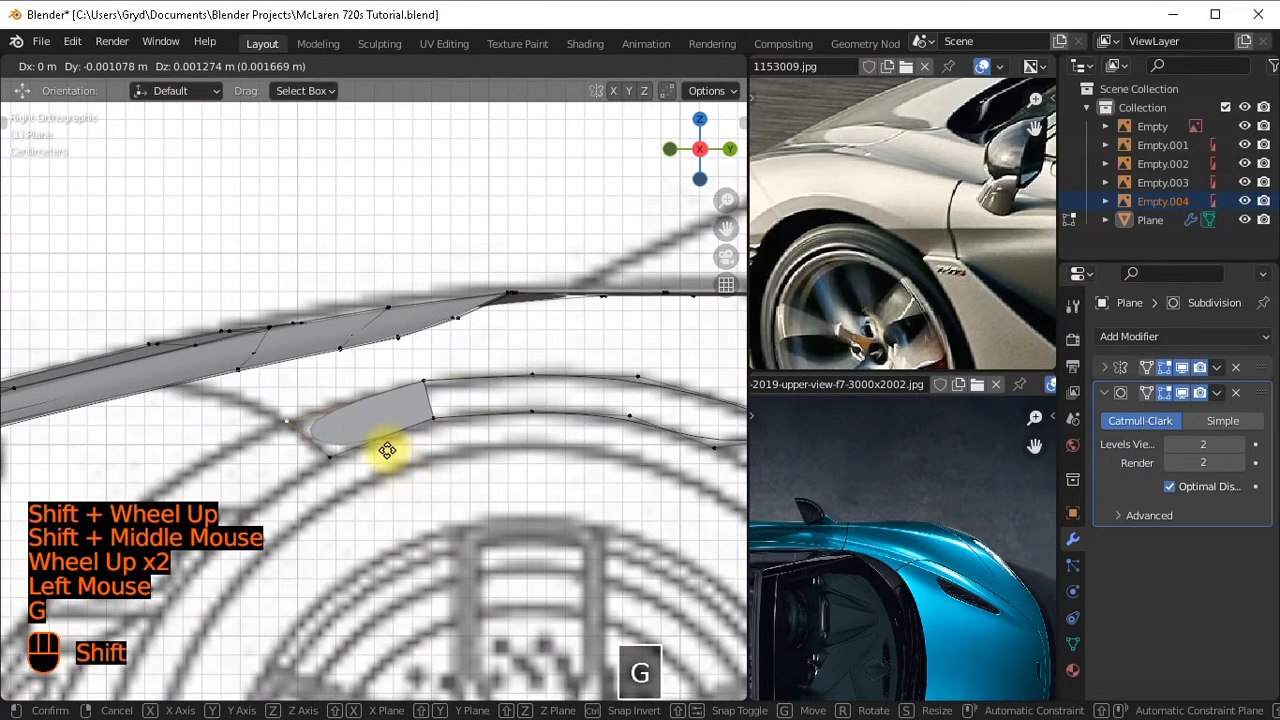
{"action": "left_click", "coordinate": [385, 448], "text": "shift"}
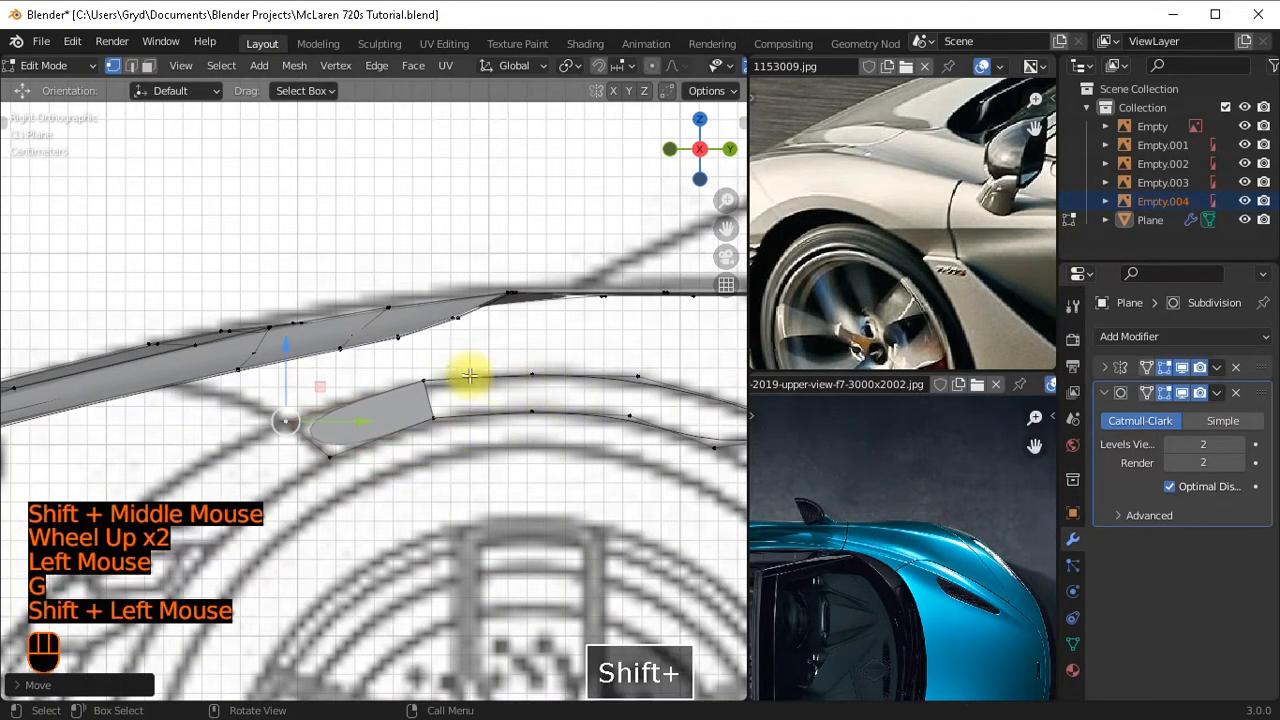
Fill the remaining gaps between the upper and lower arch vertices with faces, back to the rear end vertex.
{"action": "left_click", "coordinate": [534, 374]}
{"action": "left_click", "coordinate": [534, 412], "text": "ctrl"}
{"action": "key", "text": "f"}
{"action": "middle_click_drag", "start_coordinate": [540, 416], "coordinate": [425, 398], "text": "shift"}
{"action": "left_click_drag", "start_coordinate": [206, 294], "coordinate": [292, 438], "text": "ctrl"}
{"action": "key", "text": "f"}
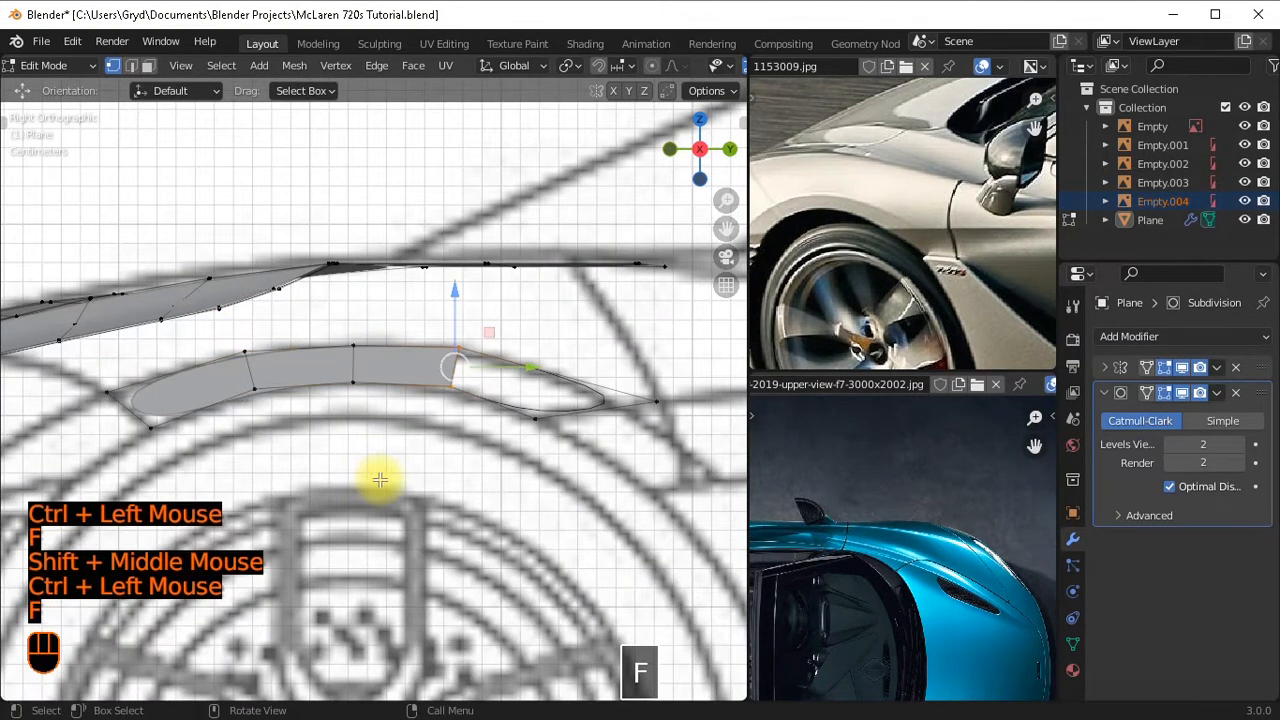
{"action": "key", "text": "f"}
{"action": "scroll", "coordinate": [380, 480], "scroll_direction": "down", "scroll_amount": 2}
{"action": "middle_click_drag", "start_coordinate": [380, 480], "coordinate": [430, 460], "text": "shift"}
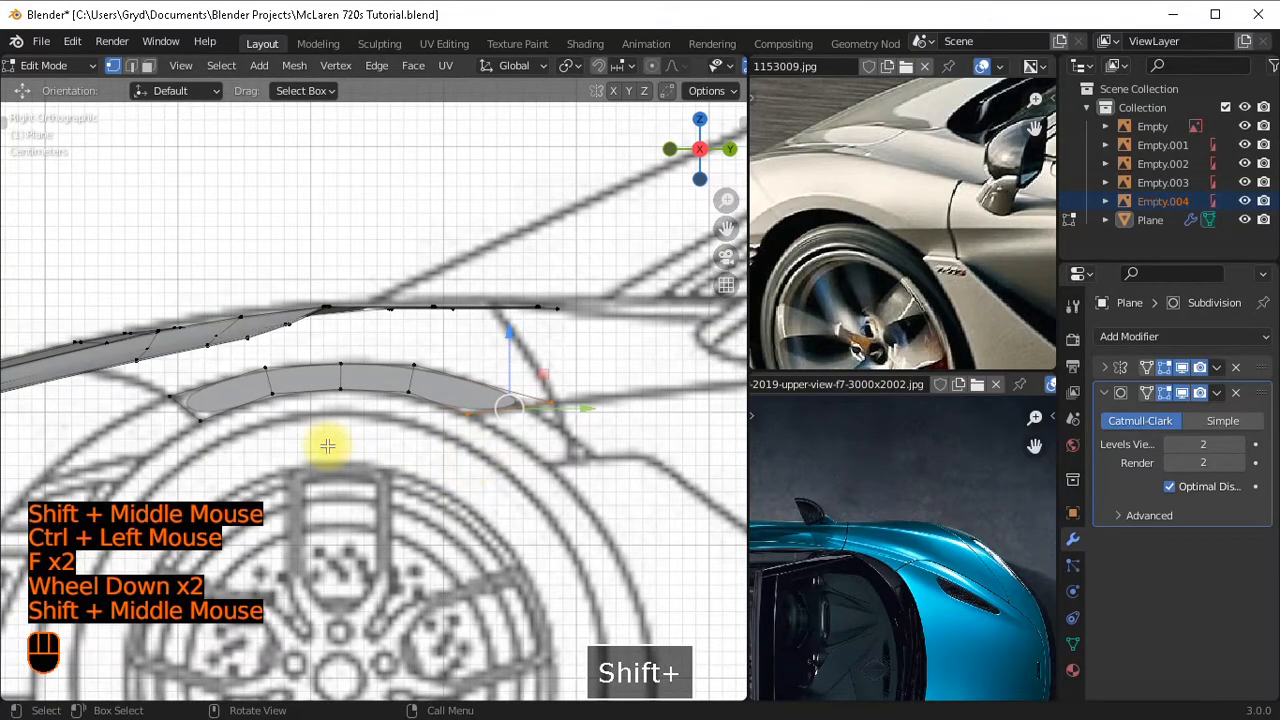
{"action": "middle_click_drag", "start_coordinate": [327, 445], "coordinate": [463, 371], "text": "shift"}
{"action": "scroll", "coordinate": [446, 380], "scroll_direction": "down", "scroll_amount": 1}
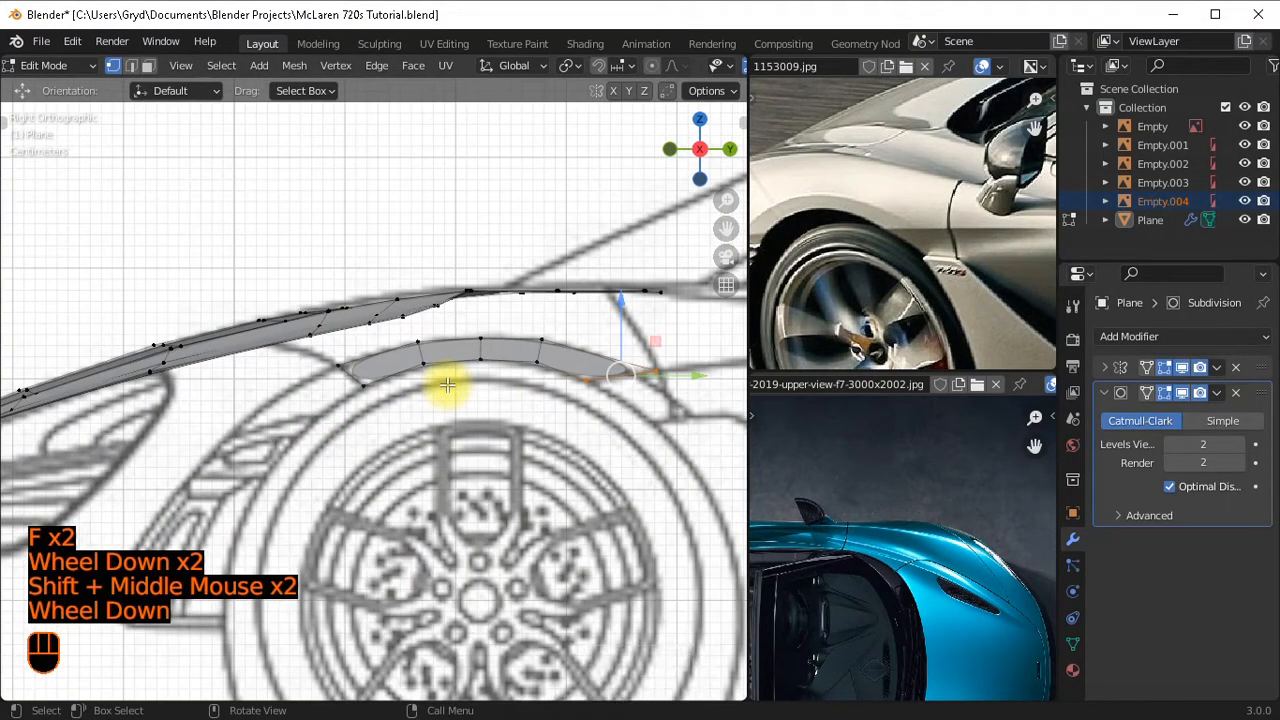
{"action": "scroll", "coordinate": [394, 360], "scroll_direction": "up", "scroll_amount": 1}
{"action": "scroll", "coordinate": [394, 360], "scroll_direction": "down", "scroll_amount": 2}
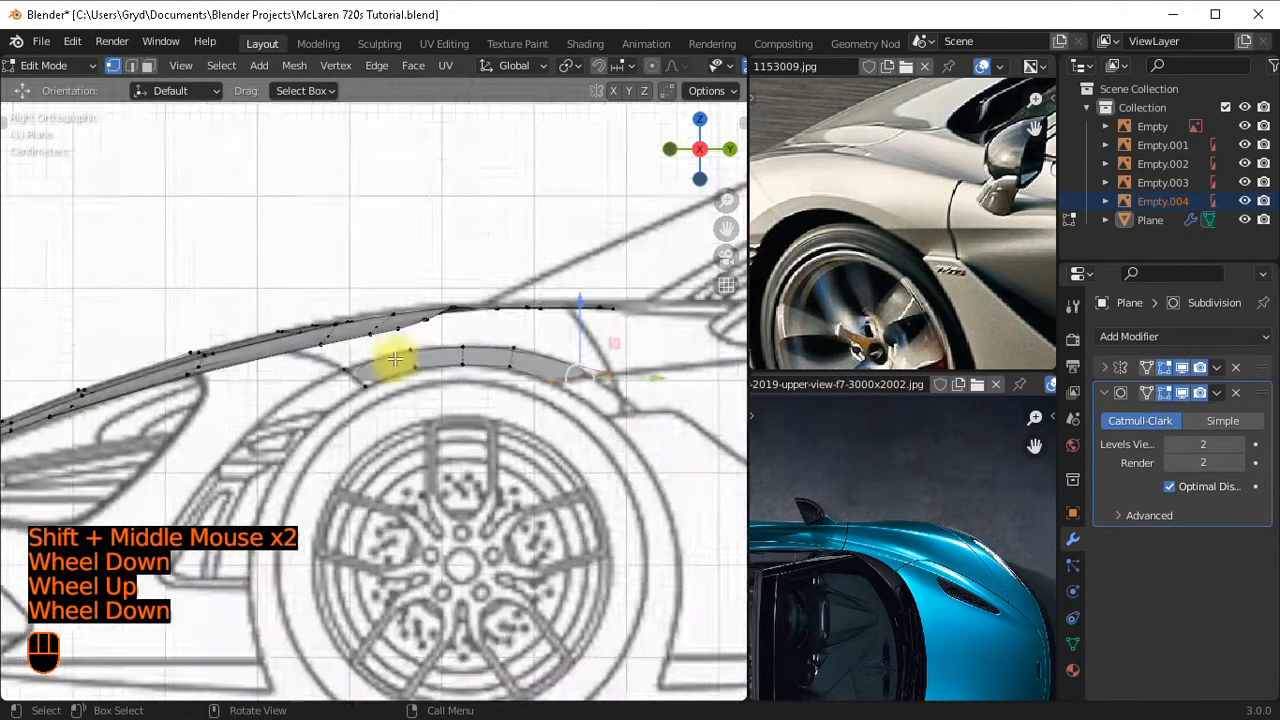
{"action": "middle_click_drag", "start_coordinate": [440, 418], "coordinate": [586, 517]}
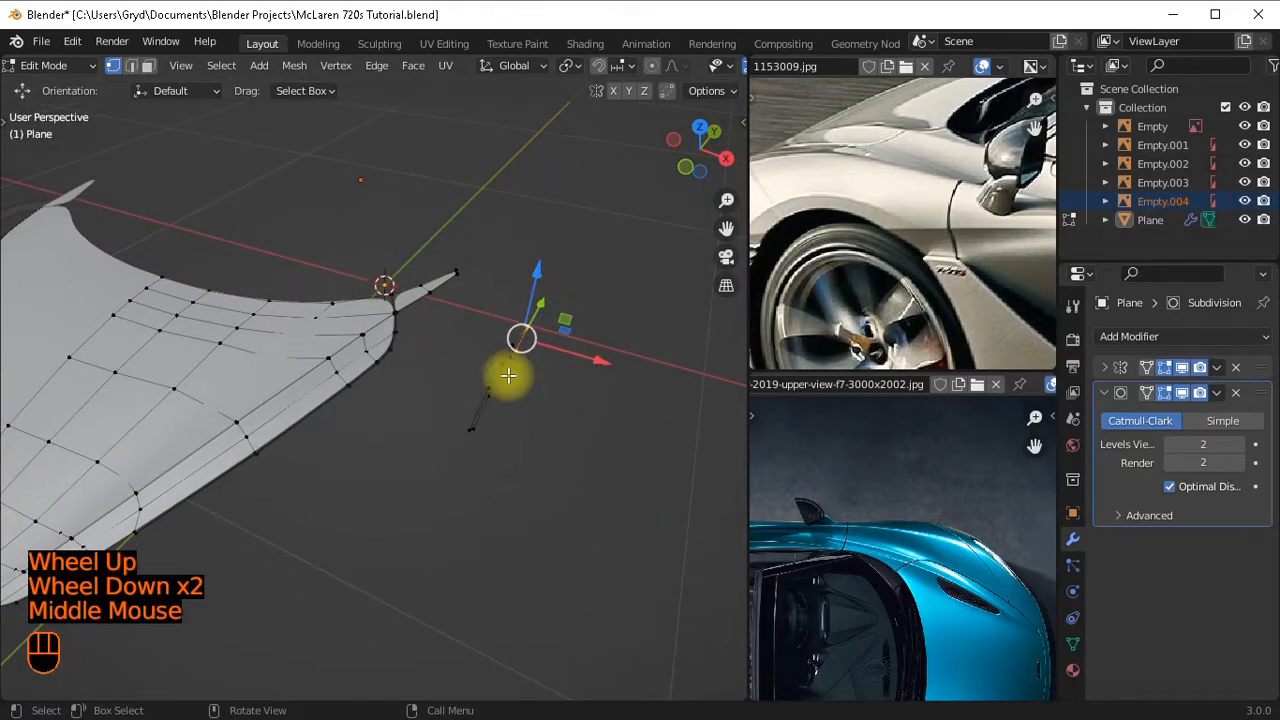
{"action": "middle_click_drag", "start_coordinate": [534, 409], "coordinate": [583, 443]}
{"action": "key", "text": "shift+z"}
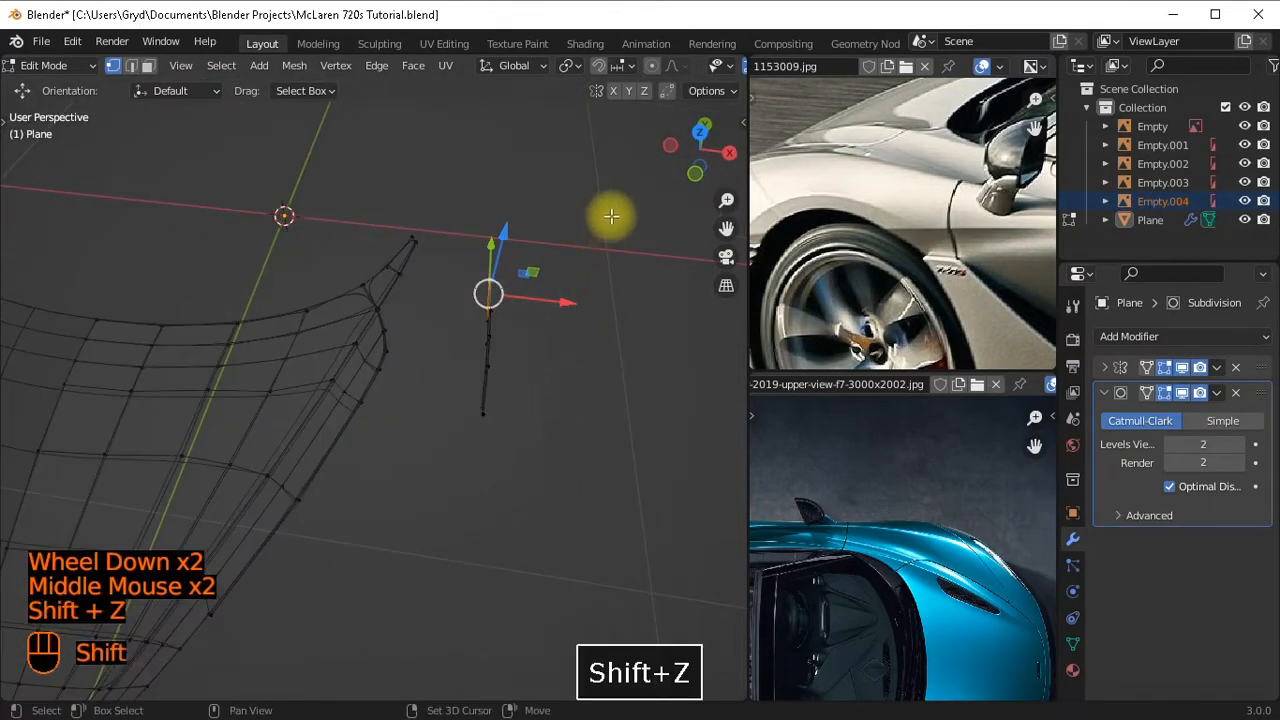
{"action": "key", "text": "g"}
{"action": "left_click", "coordinate": [500, 486]}
{"action": "key", "text": "ctrl+z"}
Select the whole wheel arch band and check its alignment with the car's side outline in top view.
{"action": "left_click_drag", "start_coordinate": [595, 451], "coordinate": [465, 263]}
{"action": "scroll", "coordinate": [440, 355], "scroll_direction": "down", "scroll_amount": 2}
{"action": "mouse_move", "coordinate": [440, 355]}
{"action": "middle_mouse_down"}
{"action": "mouse_move", "coordinate": [457, 371]}
{"action": "mouse_move", "coordinate": [466, 437]}
{"action": "mouse_move", "coordinate": [429, 429]}
{"action": "mouse_move", "coordinate": [434, 449]}
{"action": "middle_mouse_up"}
{"action": "key", "text": "shift+z"}
{"action": "scroll", "coordinate": [451, 400], "scroll_direction": "up", "scroll_amount": 2}
{"action": "scroll", "coordinate": [451, 400], "scroll_direction": "up", "scroll_amount": 1}
{"action": "middle_click", "coordinate": [445, 460]}
{"action": "key", "text": "KP_7"}
{"action": "scroll", "coordinate": [456, 470], "scroll_direction": "up", "scroll_amount": 1}
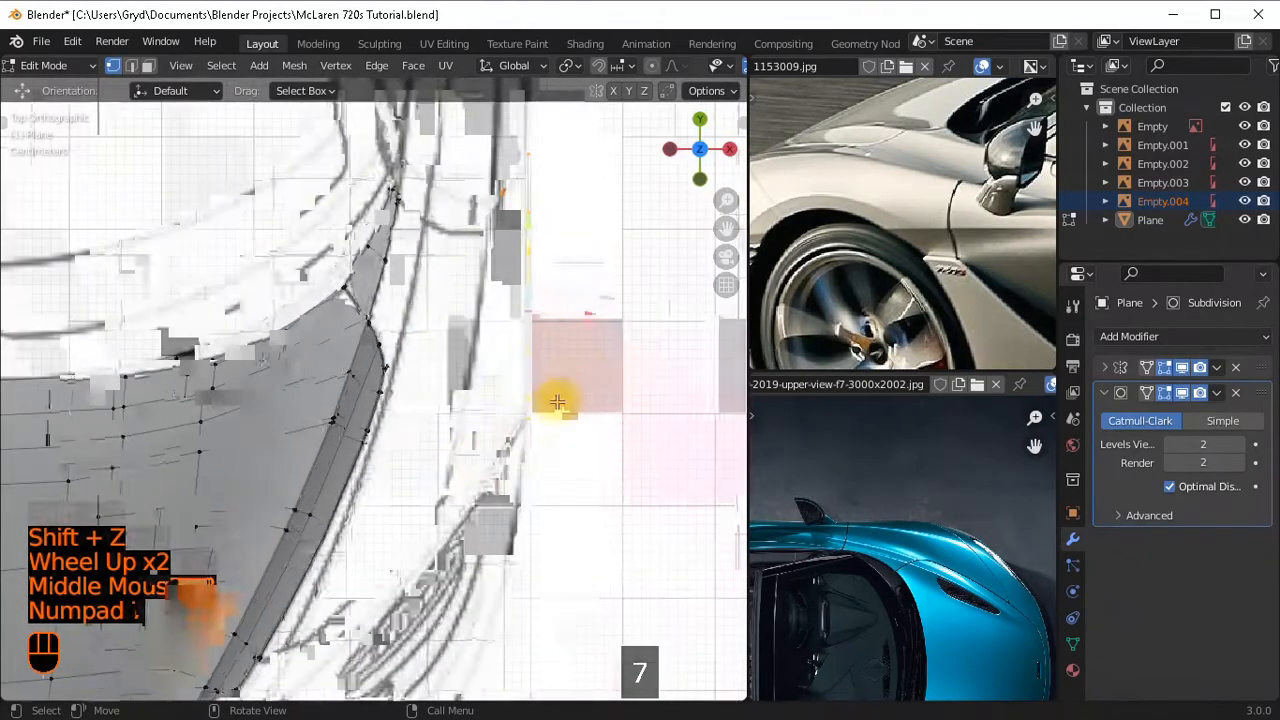
{"action": "middle_click_drag", "start_coordinate": [557, 400], "coordinate": [461, 404], "text": "shift"}
{"action": "scroll", "coordinate": [478, 401], "scroll_direction": "up", "scroll_amount": 1}
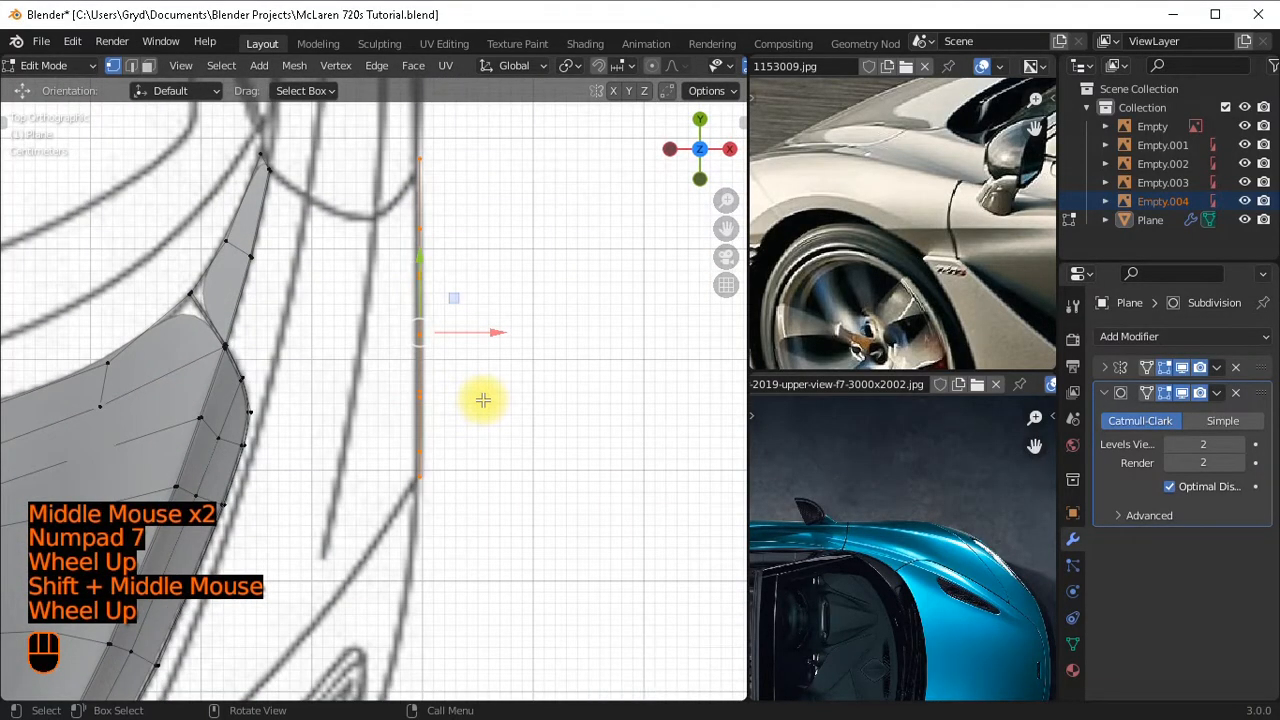
Examine the fender's rear corner and panel gap in the side and top blueprints and the blue car's reference photo.
{"action": "scroll", "coordinate": [485, 430], "scroll_direction": "down", "scroll_amount": 2}
{"action": "middle_click_drag", "start_coordinate": [485, 430], "coordinate": [366, 394]}
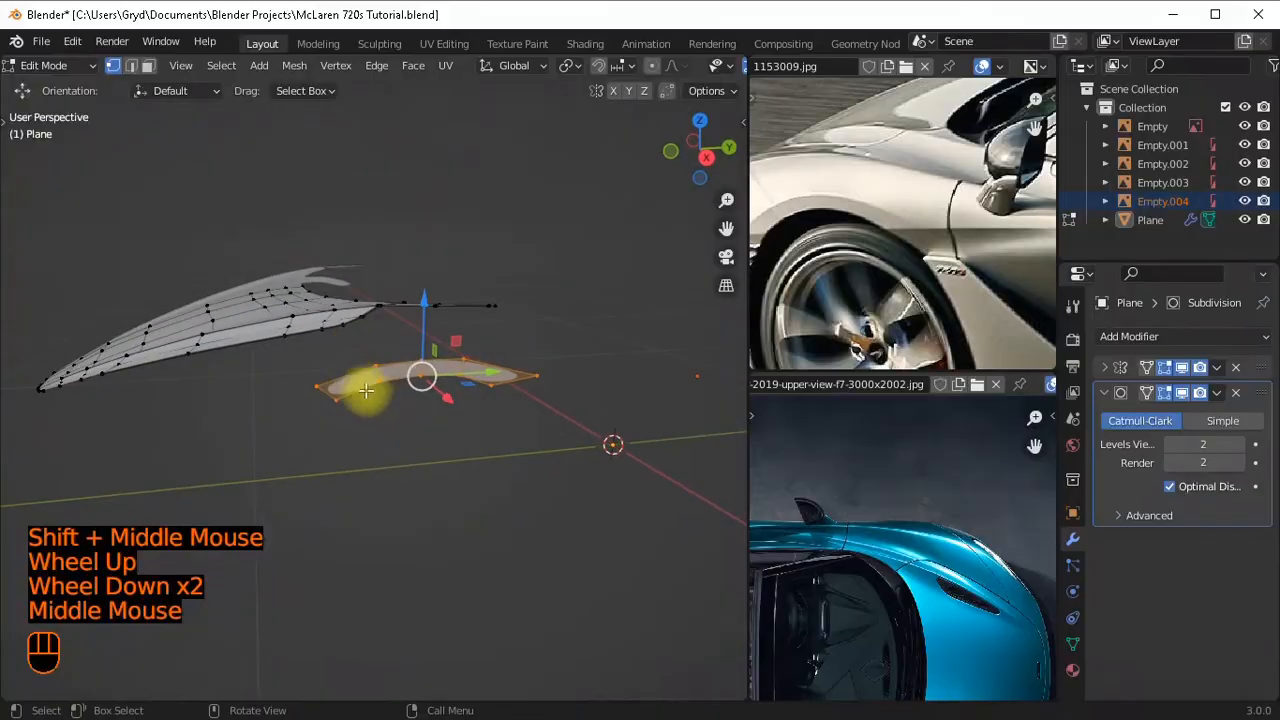
{"action": "key", "text": "KP_3"}
{"action": "scroll", "coordinate": [434, 417], "scroll_direction": "up", "scroll_amount": 2}
{"action": "middle_click_drag", "start_coordinate": [434, 417], "coordinate": [551, 346], "text": "shift"}
{"action": "middle_click_drag", "start_coordinate": [651, 374], "coordinate": [570, 373], "text": "shift"}
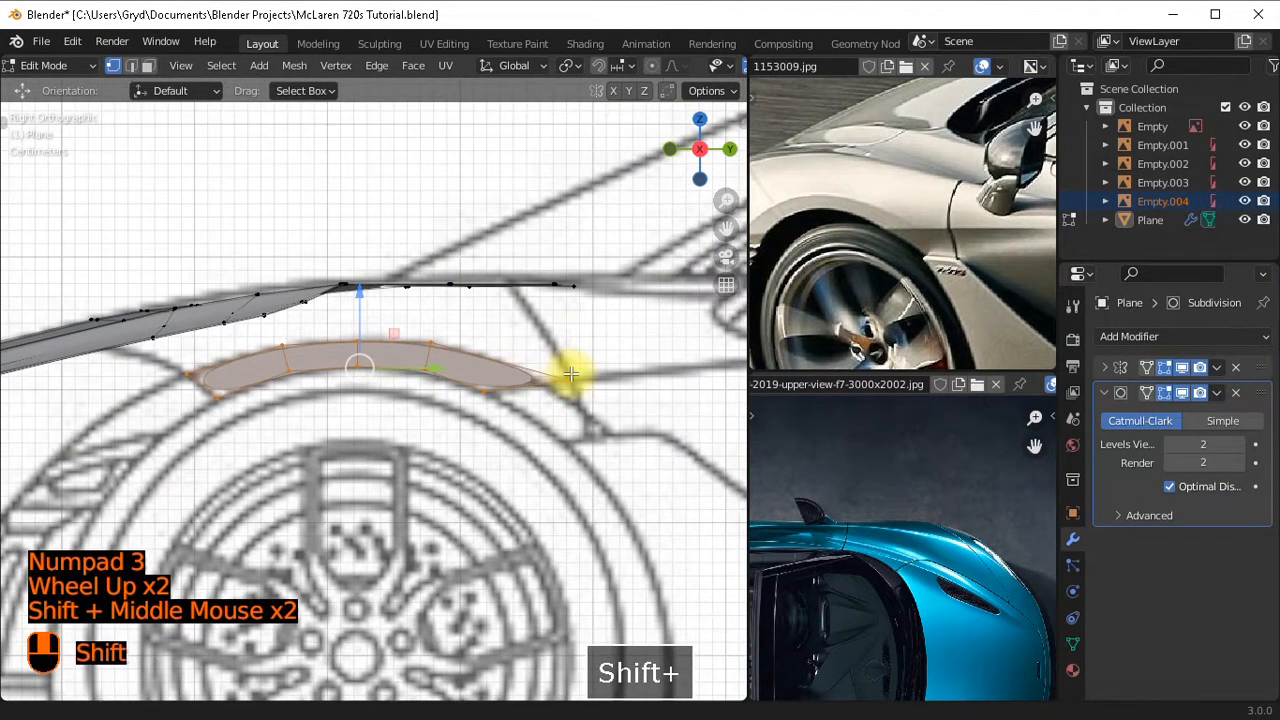
{"action": "middle_click_drag", "start_coordinate": [289, 403], "coordinate": [511, 281], "text": "shift"}
{"action": "key", "text": "KP_7"}
{"action": "scroll", "coordinate": [457, 334], "scroll_direction": "down", "scroll_amount": 2}
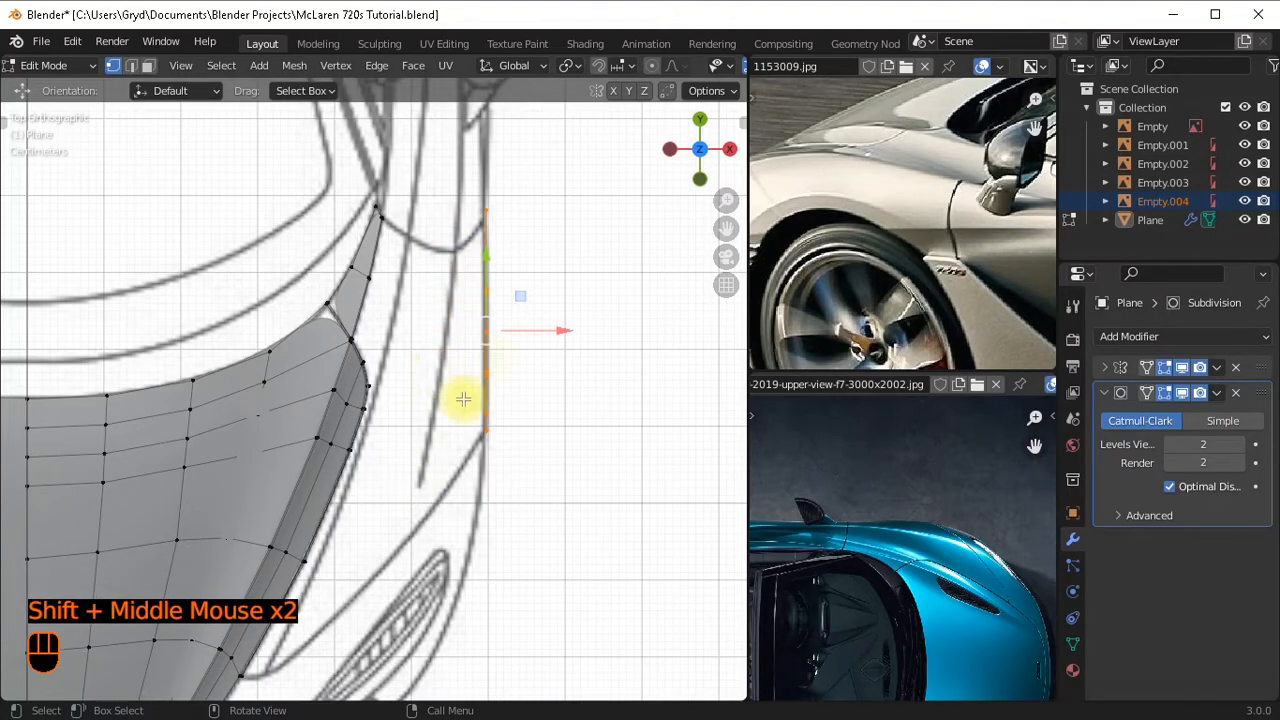
{"action": "scroll", "coordinate": [920, 543], "scroll_direction": "up", "scroll_amount": 2}
{"action": "middle_click_drag", "start_coordinate": [920, 543], "coordinate": [806, 510]}
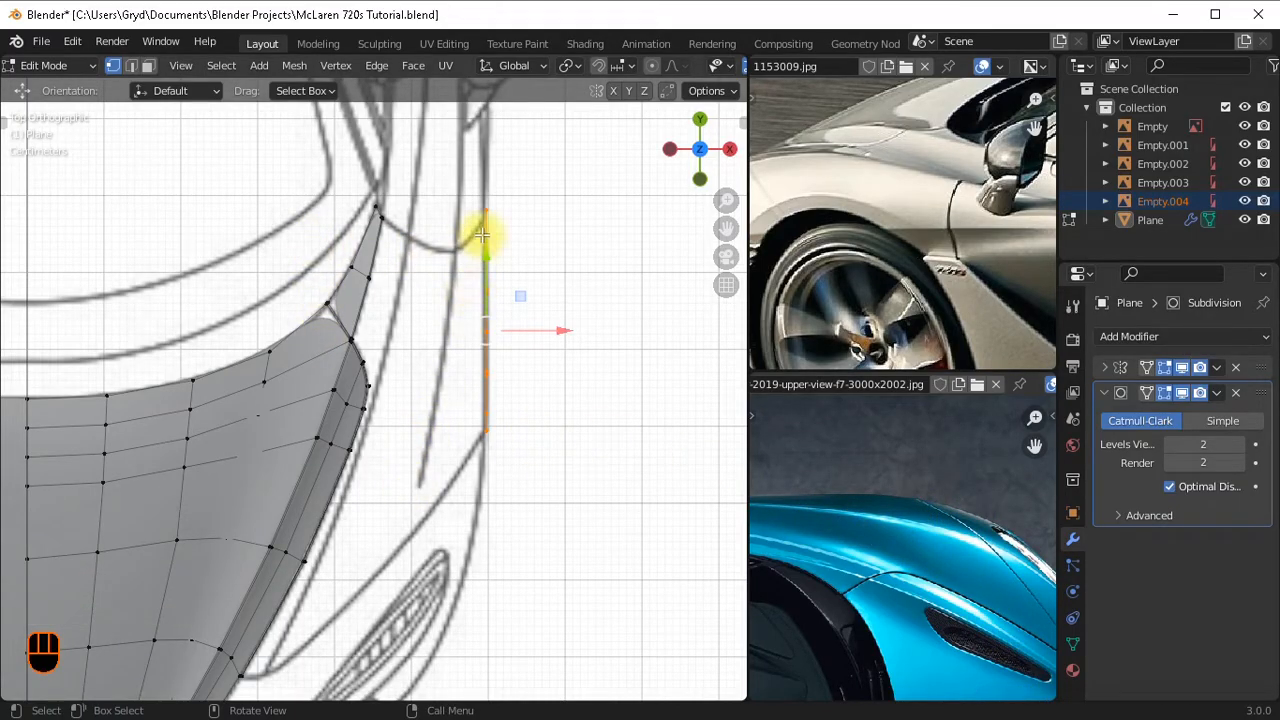
Duplicate the arch band's rear end vertex and place it in top view where the panel gap curve meets the crease line.
{"action": "left_click", "coordinate": [603, 286]}
{"action": "scroll", "coordinate": [603, 286], "scroll_direction": "up", "scroll_amount": 1}
{"action": "key", "text": "shift+d"}
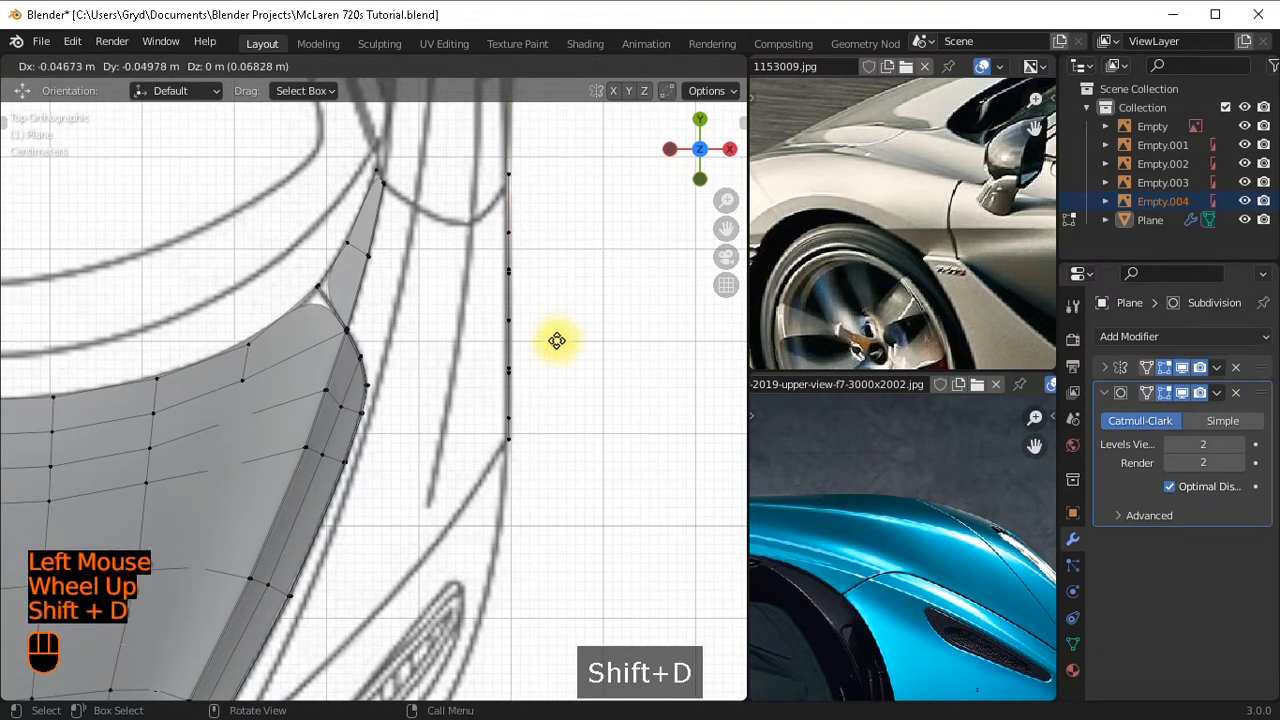
{"action": "left_click", "coordinate": [697, 175], "text": "shift"}
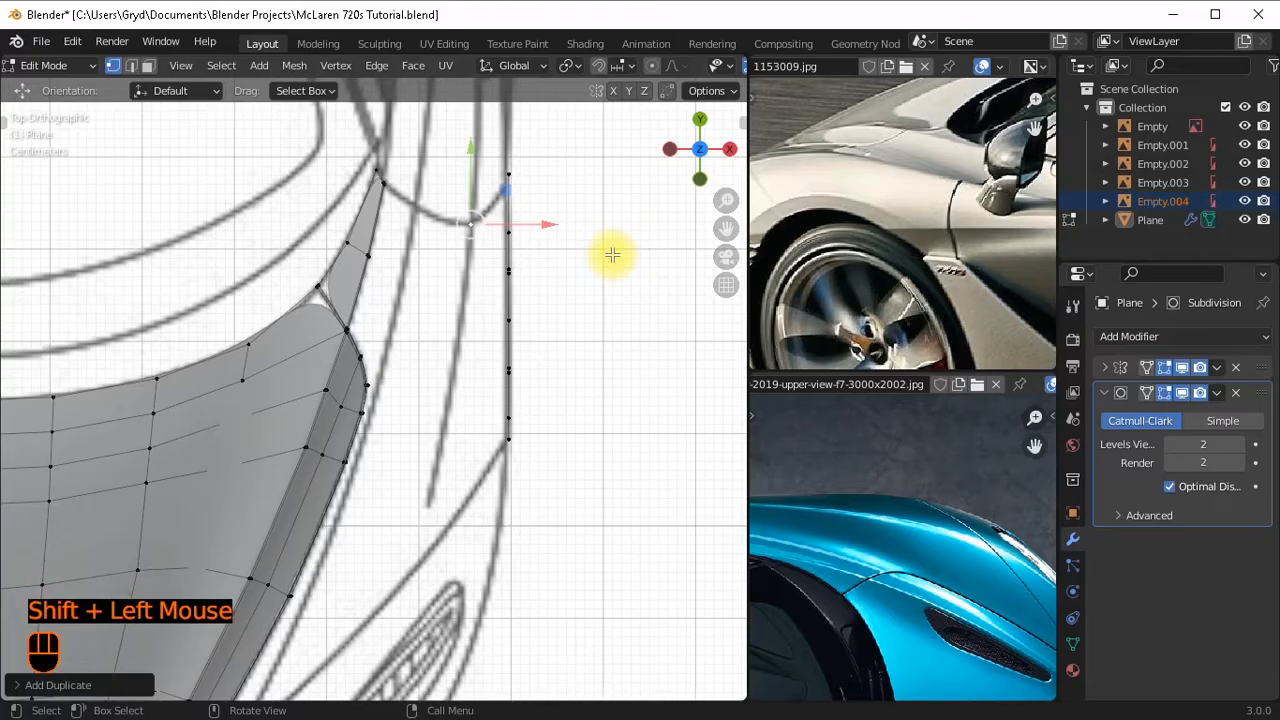
Raise the duplicated vertex vertically in side view towards the fender's top line.
{"action": "scroll", "coordinate": [612, 255], "scroll_direction": "up", "scroll_amount": 1}
{"action": "key", "text": "KP_3"}
{"action": "scroll", "coordinate": [612, 255], "scroll_direction": "up", "scroll_amount": 1}
{"action": "middle_click_drag", "start_coordinate": [612, 255], "coordinate": [414, 366], "text": "shift"}
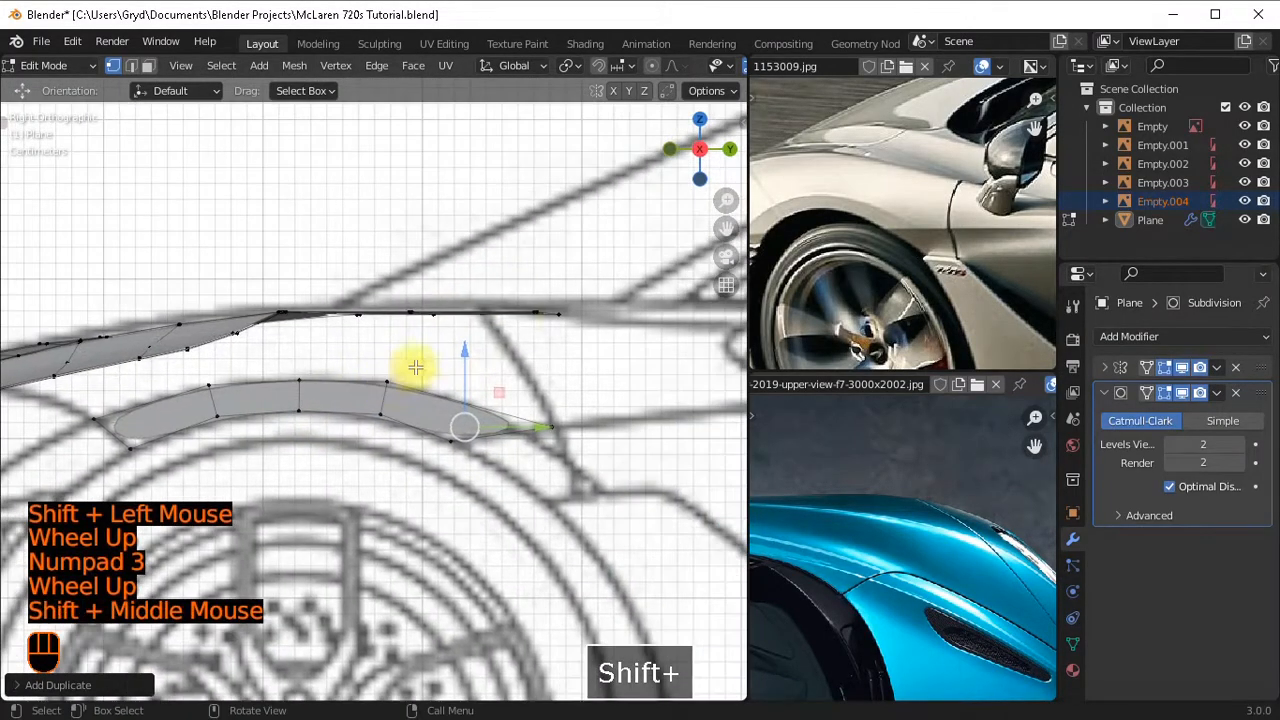
{"action": "scroll", "coordinate": [523, 320], "scroll_direction": "down", "scroll_amount": 2}
{"action": "left_click_drag", "start_coordinate": [434, 371], "coordinate": [411, 285]}
Select the entire connected hood mesh and hide it.
{"action": "middle_click_drag", "start_coordinate": [411, 285], "coordinate": [380, 400]}
{"action": "scroll", "coordinate": [259, 399], "scroll_direction": "up", "scroll_amount": 1}
{"action": "scroll", "coordinate": [282, 389], "scroll_direction": "down", "scroll_amount": 1}
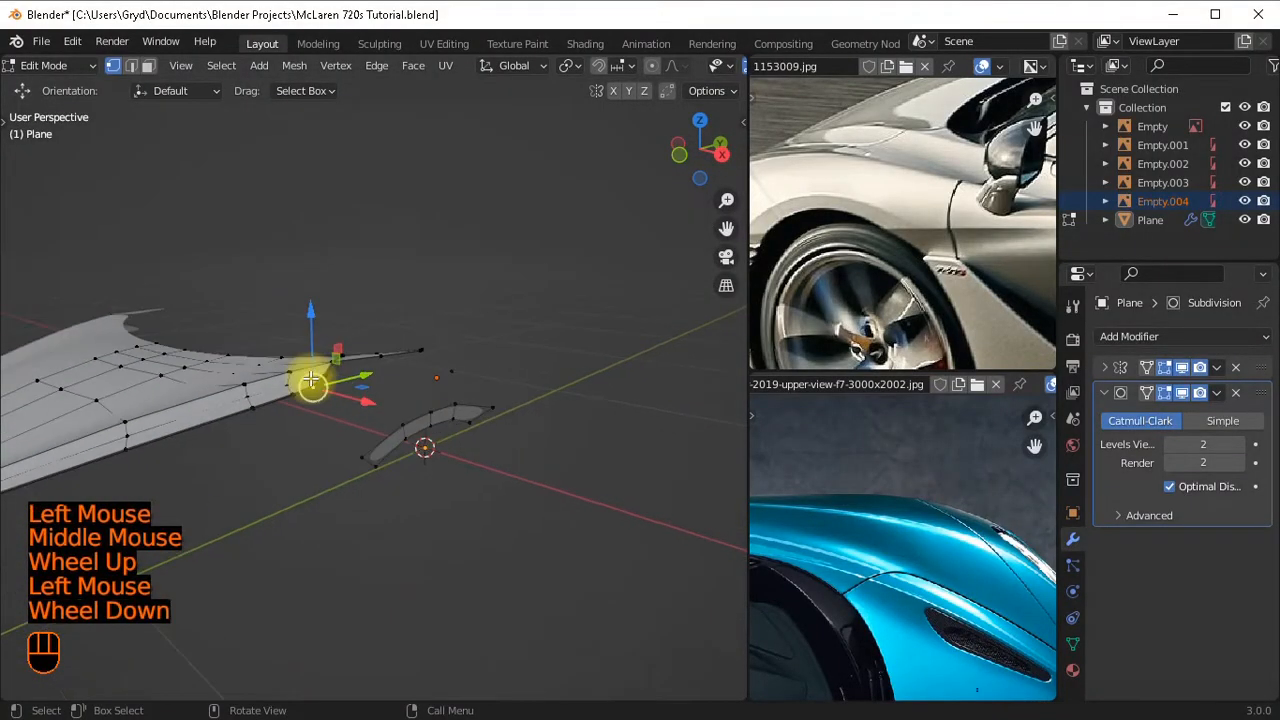
{"action": "key", "text": "l"}
{"action": "key", "text": "l"}
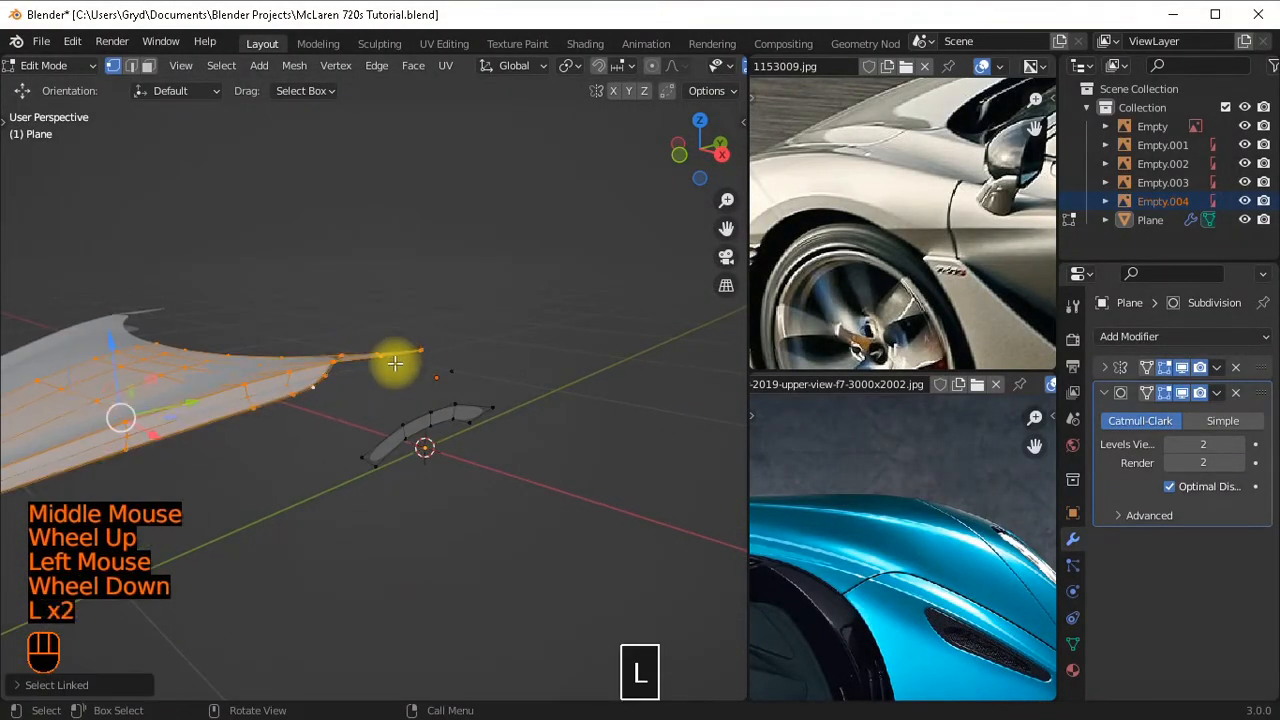
{"action": "key", "text": "h"}
Raise the loose duplicated vertex about 0.016 m along Z onto the fender's top line in side view.
{"action": "scroll", "coordinate": [450, 360], "scroll_direction": "up", "scroll_amount": 1}
{"action": "left_click", "coordinate": [492, 357]}
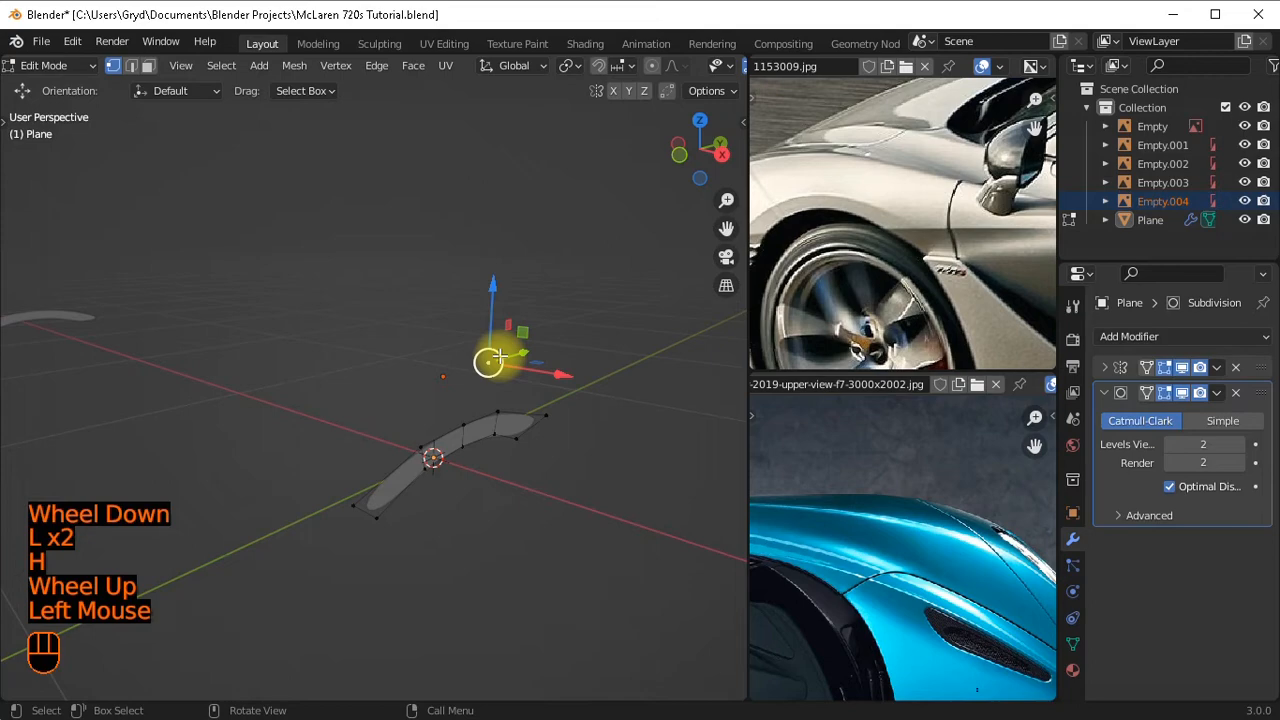
{"action": "key", "text": "KP_3"}
{"action": "scroll", "coordinate": [499, 356], "scroll_direction": "up", "scroll_amount": 2}
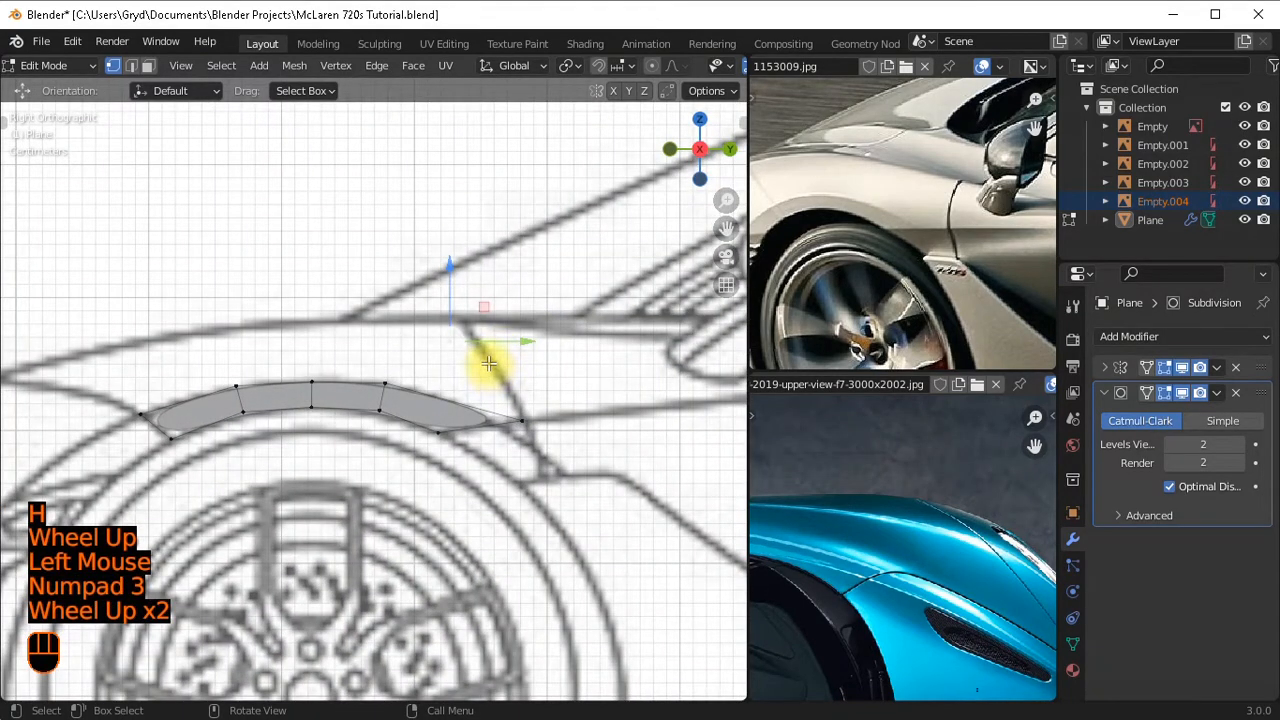
{"action": "key", "text": "g"}
{"action": "key", "text": "z"}
{"action": "key", "text": "shift"}
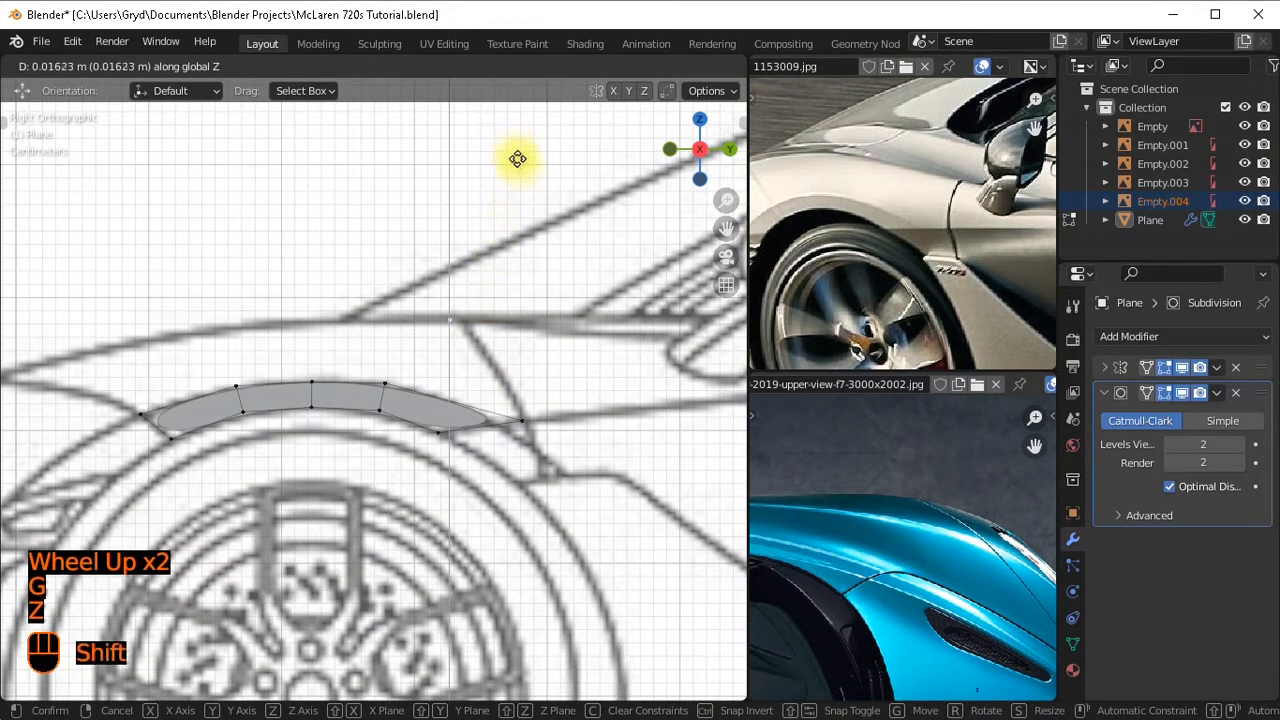
{"action": "left_click", "coordinate": [520, 162], "text": "shift"}
Extrude the raised vertex about 0.36 m forward to the front end of the fender's top line.
{"action": "scroll", "coordinate": [514, 286], "scroll_direction": "up", "scroll_amount": 1}
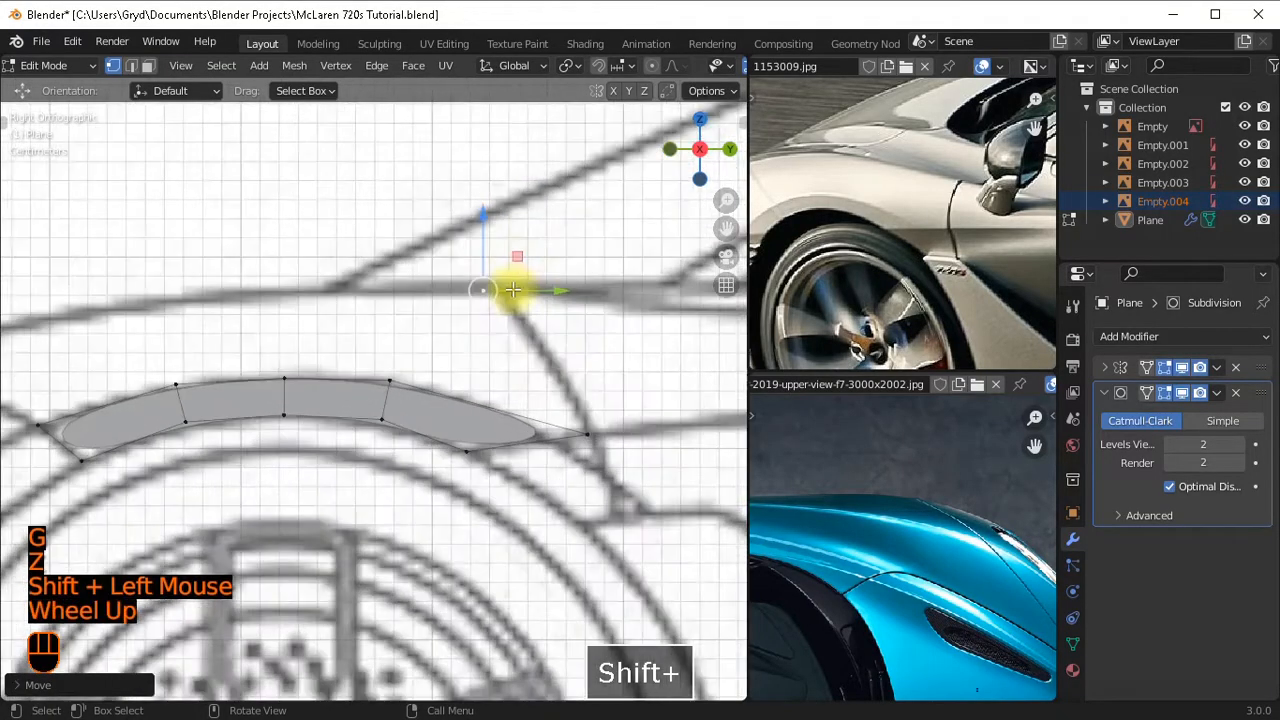
{"action": "middle_click_drag", "start_coordinate": [514, 286], "coordinate": [590, 287], "text": "shift"}
{"action": "scroll", "coordinate": [588, 287], "scroll_direction": "down", "scroll_amount": 1}
{"action": "middle_click_drag", "start_coordinate": [514, 314], "coordinate": [571, 343], "text": "shift"}
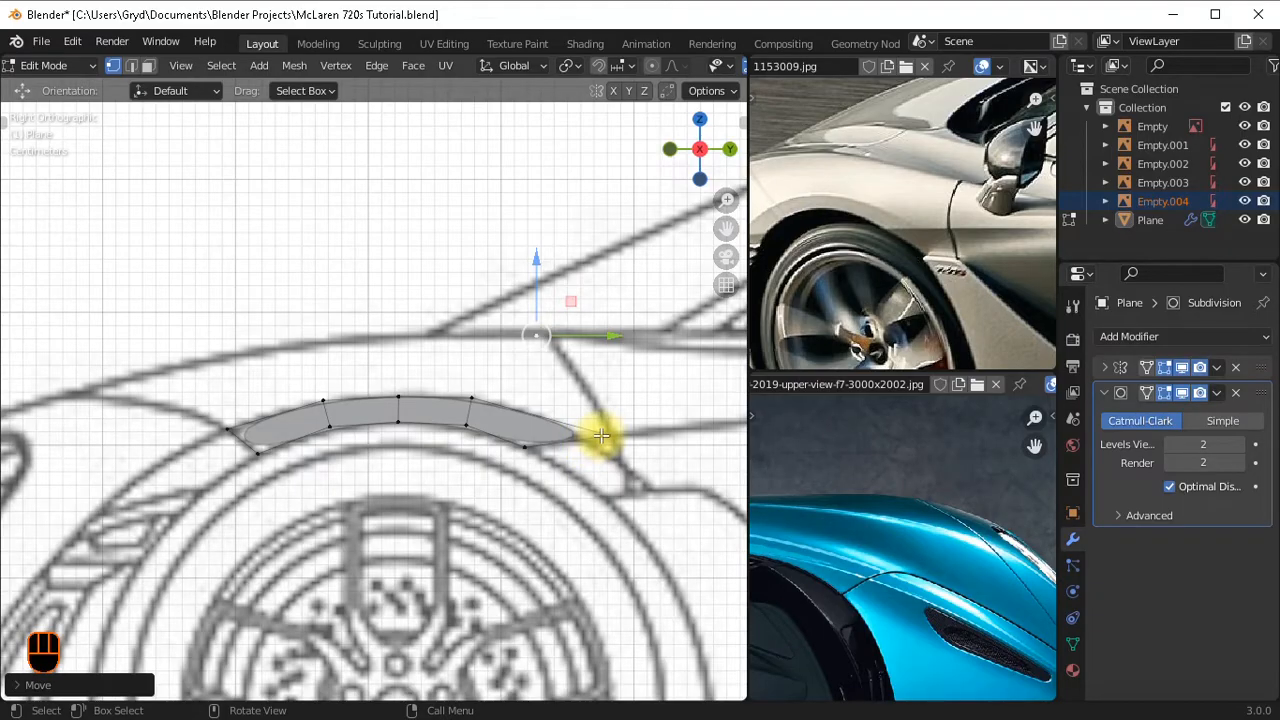
{"action": "key", "text": "e"}
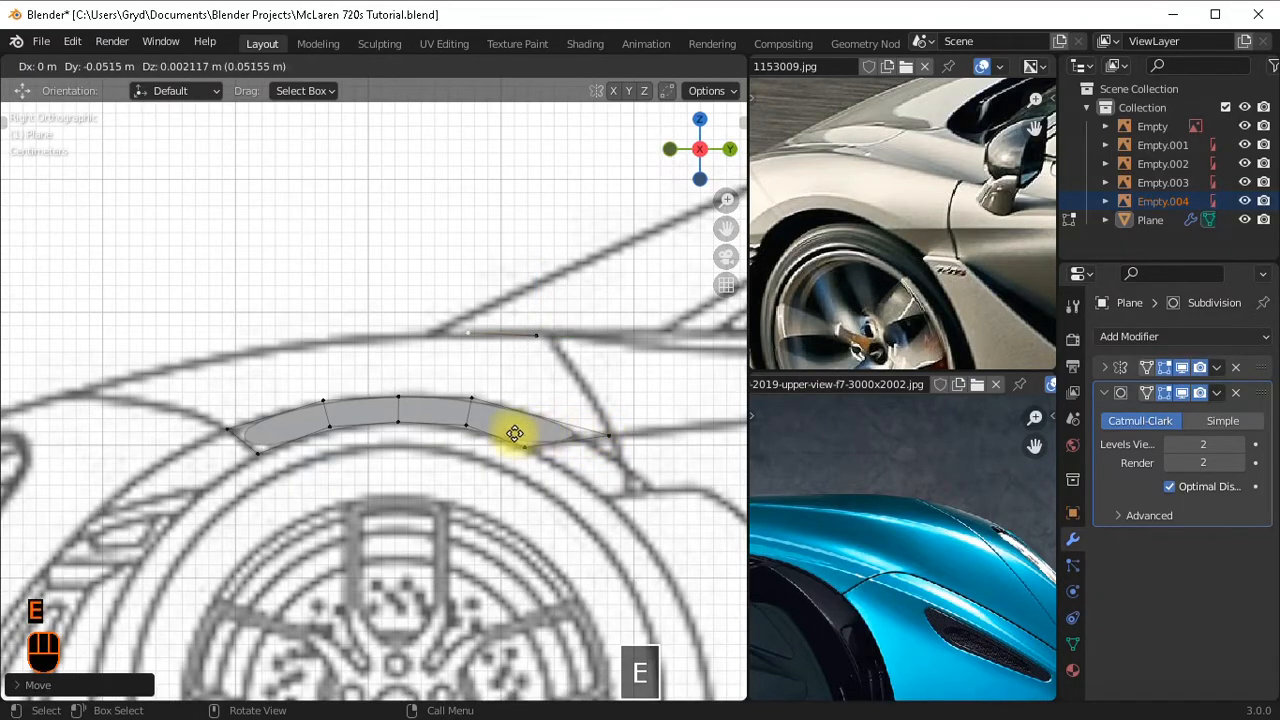
{"action": "key", "text": "shift"}
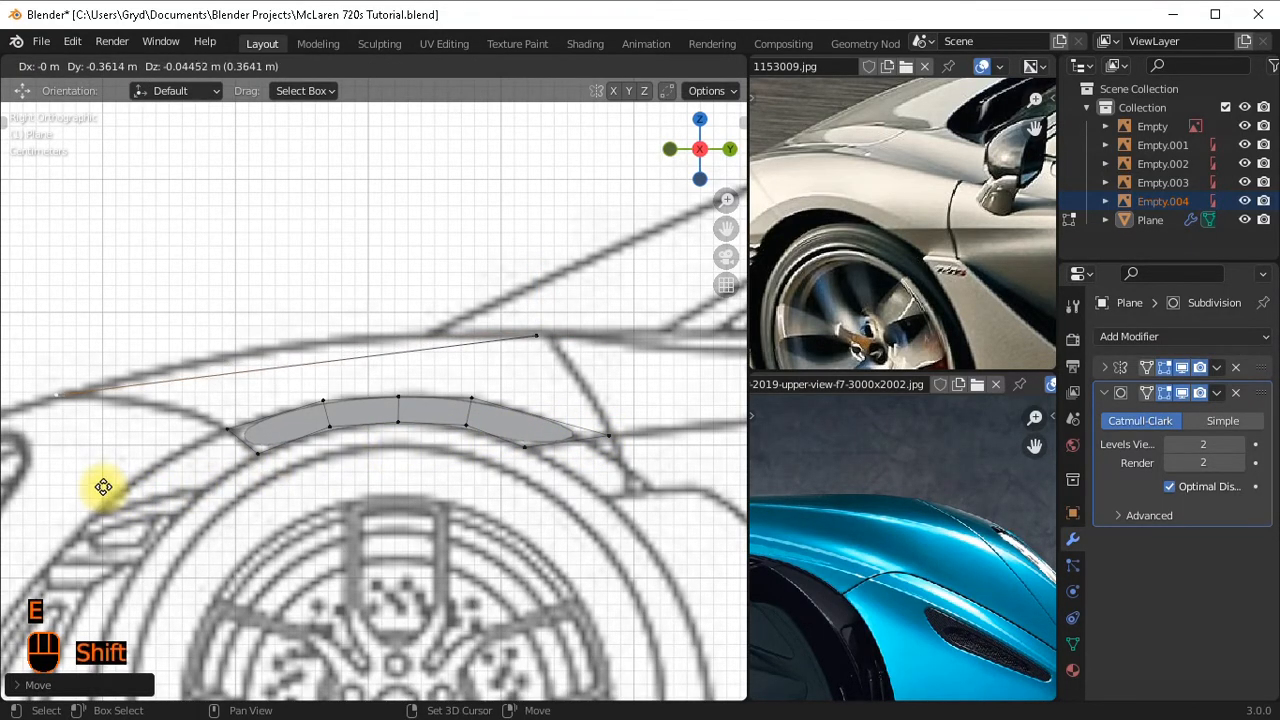
{"action": "left_click", "coordinate": [53, 505], "text": "shift"}
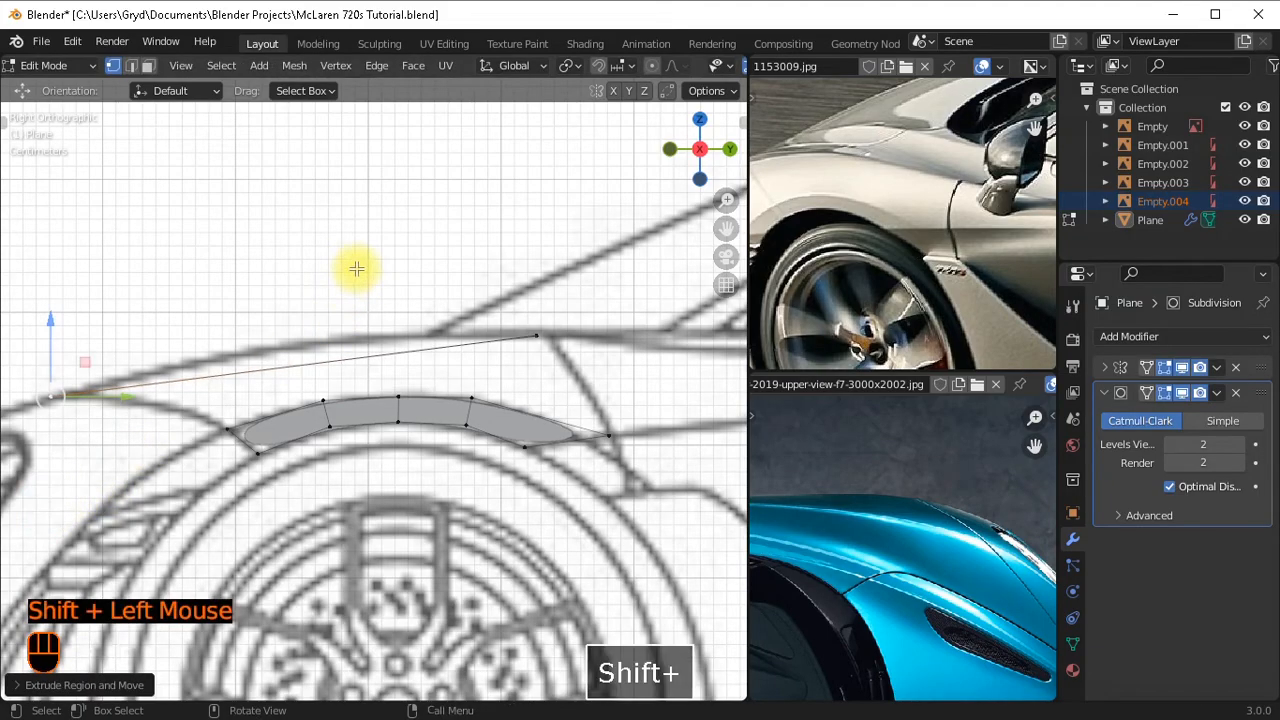
Add four evenly spaced vertices along the new top edge with a loop cut.
{"action": "key", "text": "ctrl+r"}
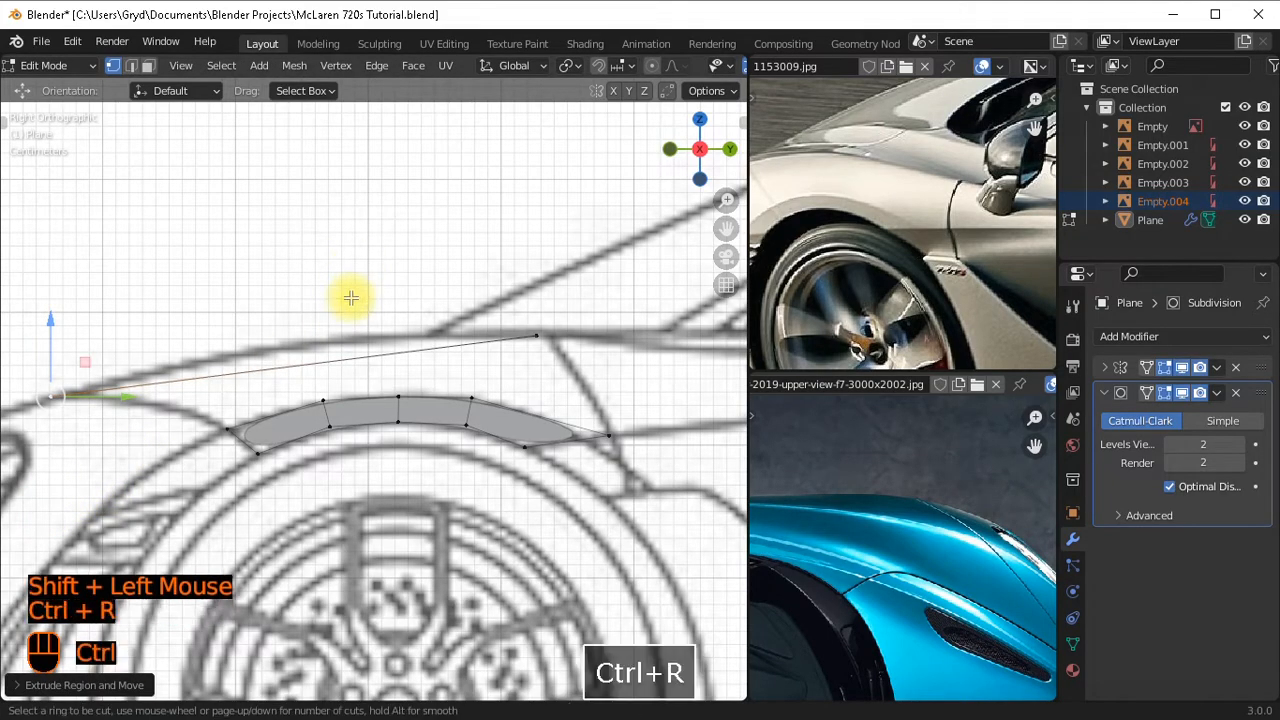
{"action": "left_click", "coordinate": [312, 355]}
{"action": "scroll", "coordinate": [336, 334], "scroll_direction": "down", "scroll_amount": 2}
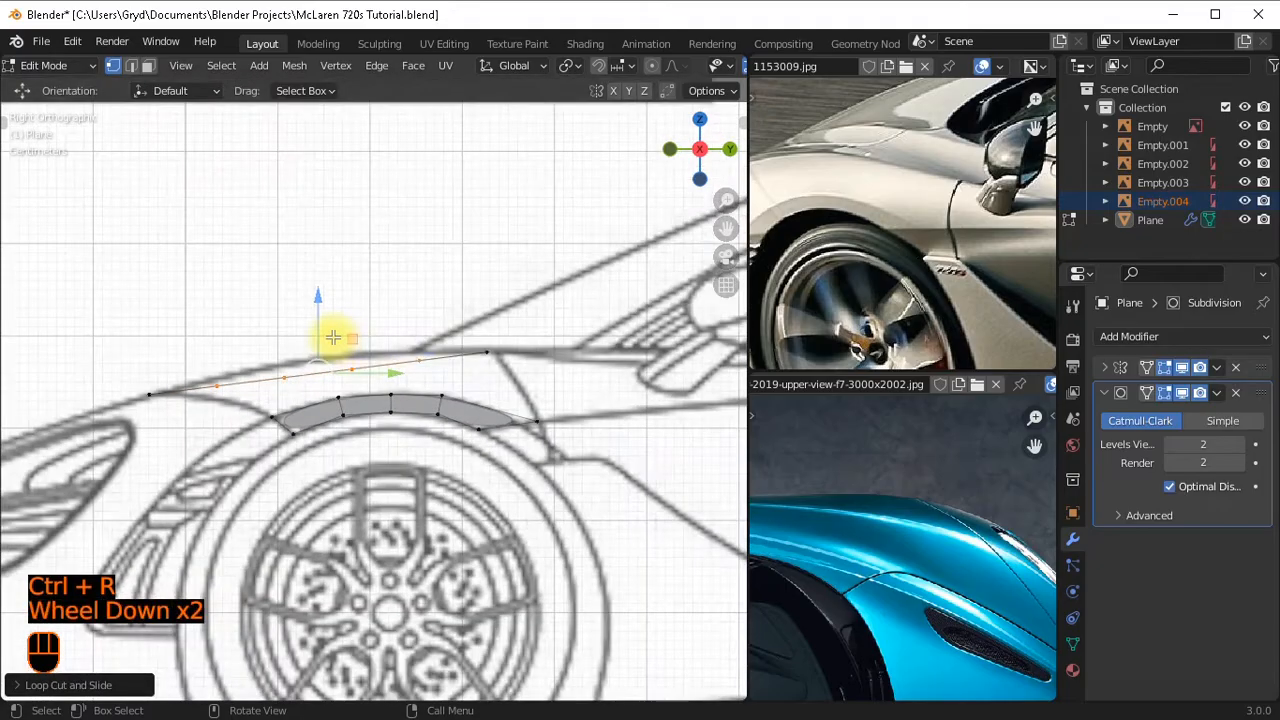
Raise the new vertices onto the curved top line, leaving out the frontmost ones one by one between moves.
{"action": "left_click_drag", "start_coordinate": [322, 311], "coordinate": [311, 216]}
{"action": "left_click_drag", "start_coordinate": [93, 336], "coordinate": [233, 436], "text": "ctrl"}
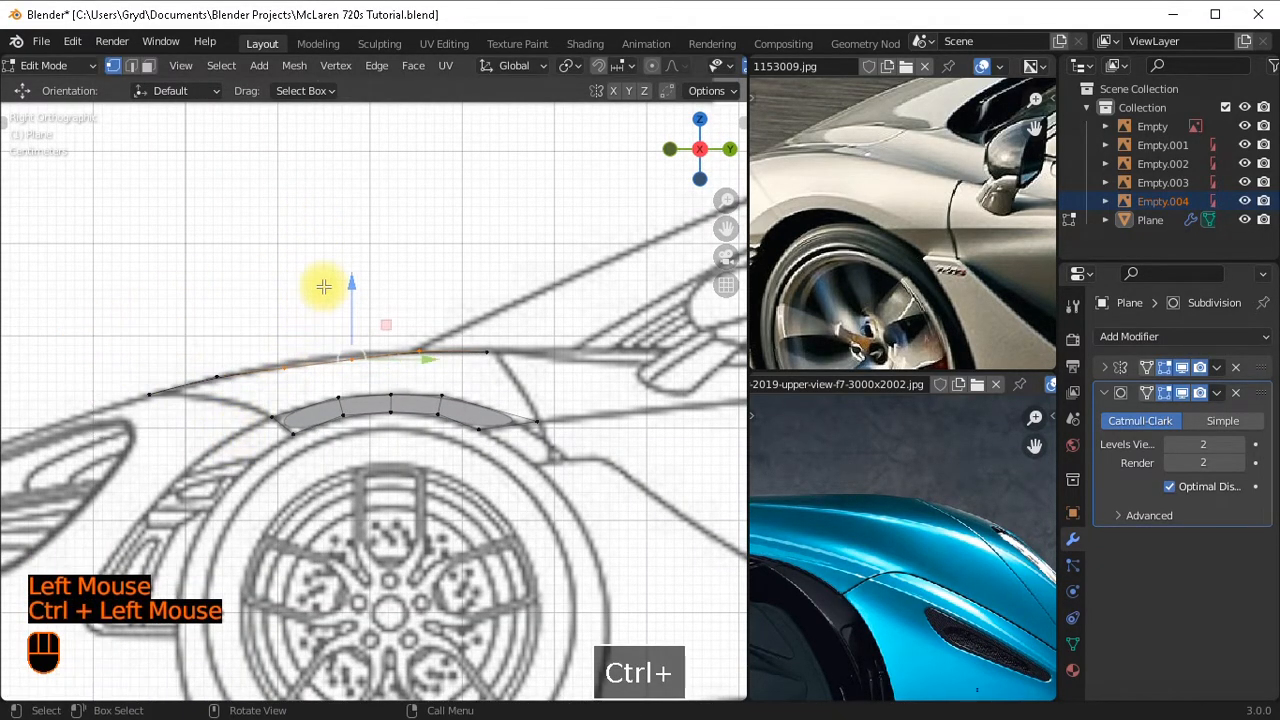
{"action": "left_click_drag", "start_coordinate": [355, 286], "coordinate": [362, 310]}
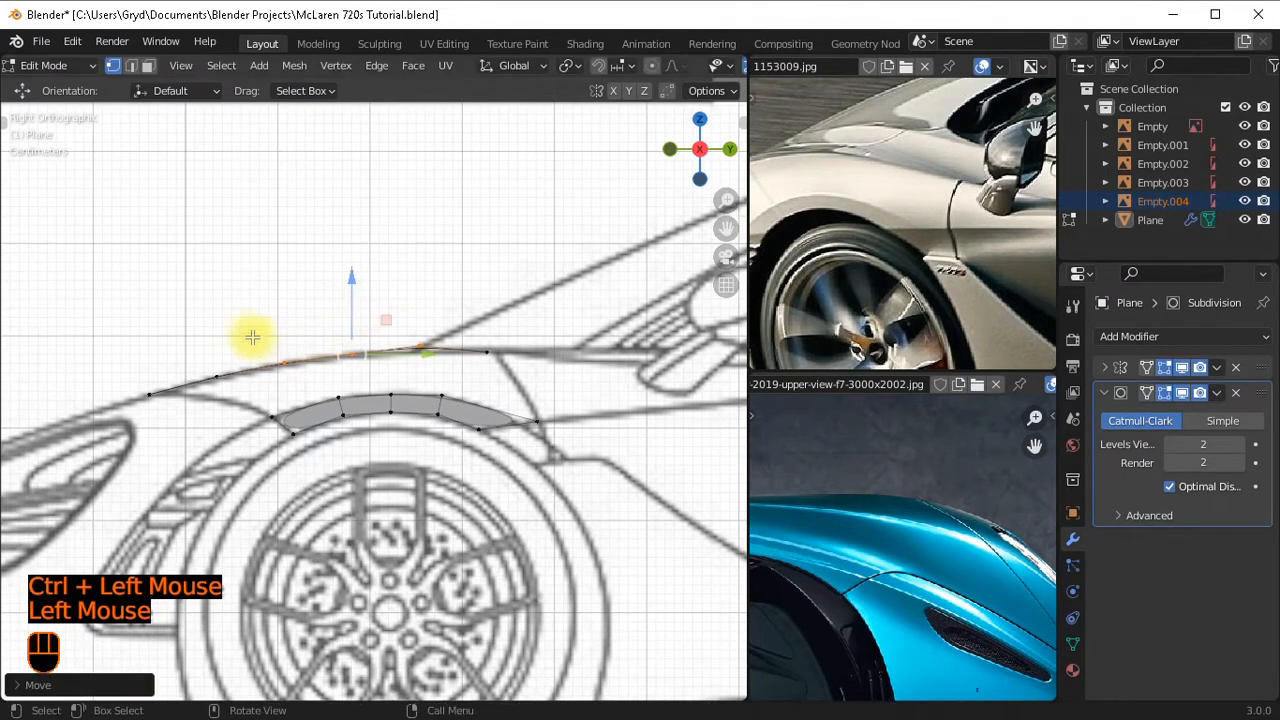
{"action": "left_click_drag", "start_coordinate": [272, 338], "coordinate": [312, 372], "text": "ctrl"}
{"action": "mouse_move", "coordinate": [383, 271]}
{"action": "left_mouse_down"}
{"action": "mouse_move", "coordinate": [403, 286]}
{"action": "mouse_move", "coordinate": [394, 266]}
{"action": "left_mouse_up"}
Lower the last added vertex before the rear end onto the fender's top line.
{"action": "scroll", "coordinate": [371, 320], "scroll_direction": "up", "scroll_amount": 2}
{"action": "left_click", "coordinate": [452, 316], "text": "ctrl"}
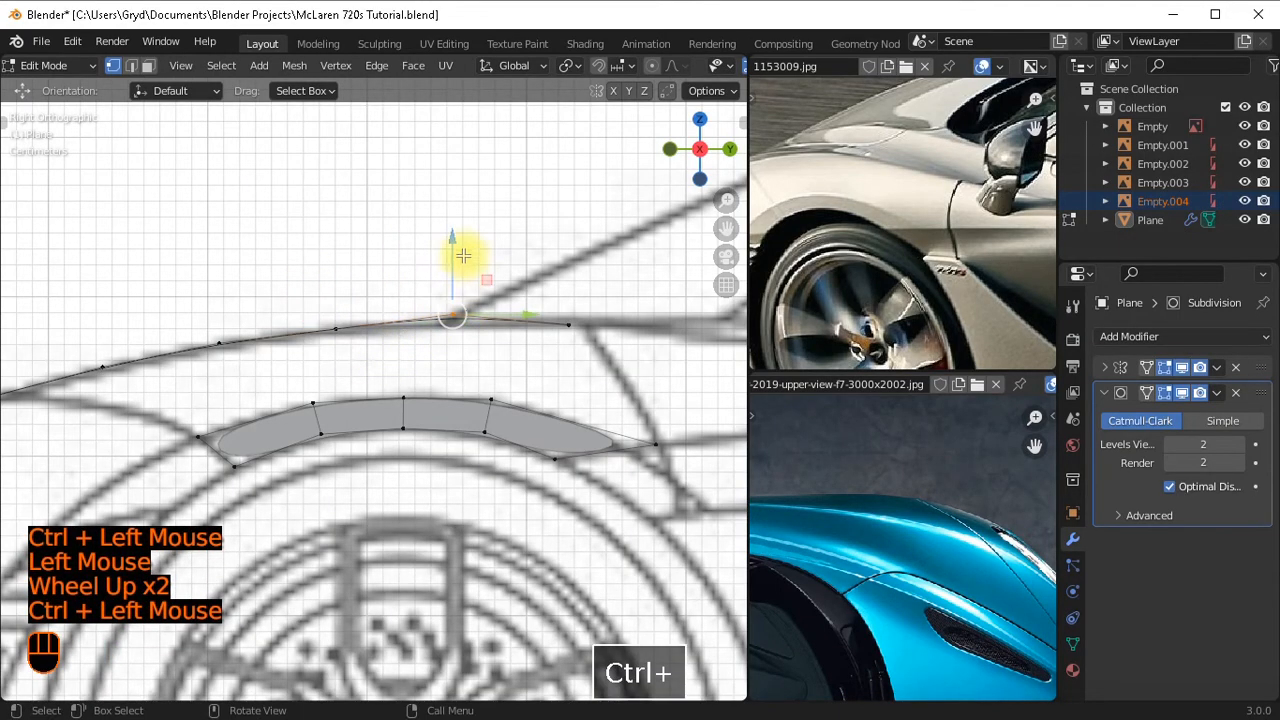
{"action": "left_click_drag", "start_coordinate": [457, 240], "coordinate": [503, 289]}
{"action": "scroll", "coordinate": [534, 357], "scroll_direction": "down", "scroll_amount": 4}
{"action": "scroll", "coordinate": [357, 371], "scroll_direction": "up", "scroll_amount": 2}
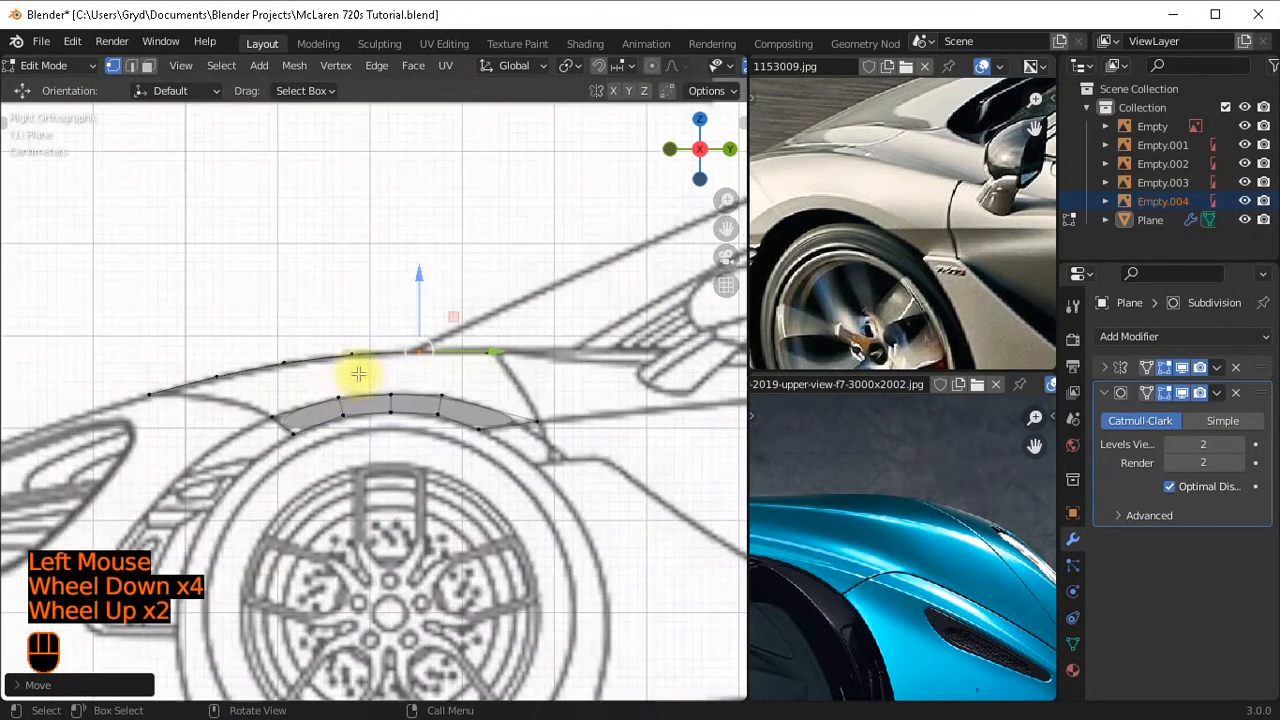
{"action": "scroll", "coordinate": [150, 403], "scroll_direction": "up", "scroll_amount": 2}
{"action": "middle_click_drag", "start_coordinate": [157, 400], "coordinate": [253, 366], "text": "shift"}
{"action": "scroll", "coordinate": [190, 381], "scroll_direction": "up", "scroll_amount": 1}
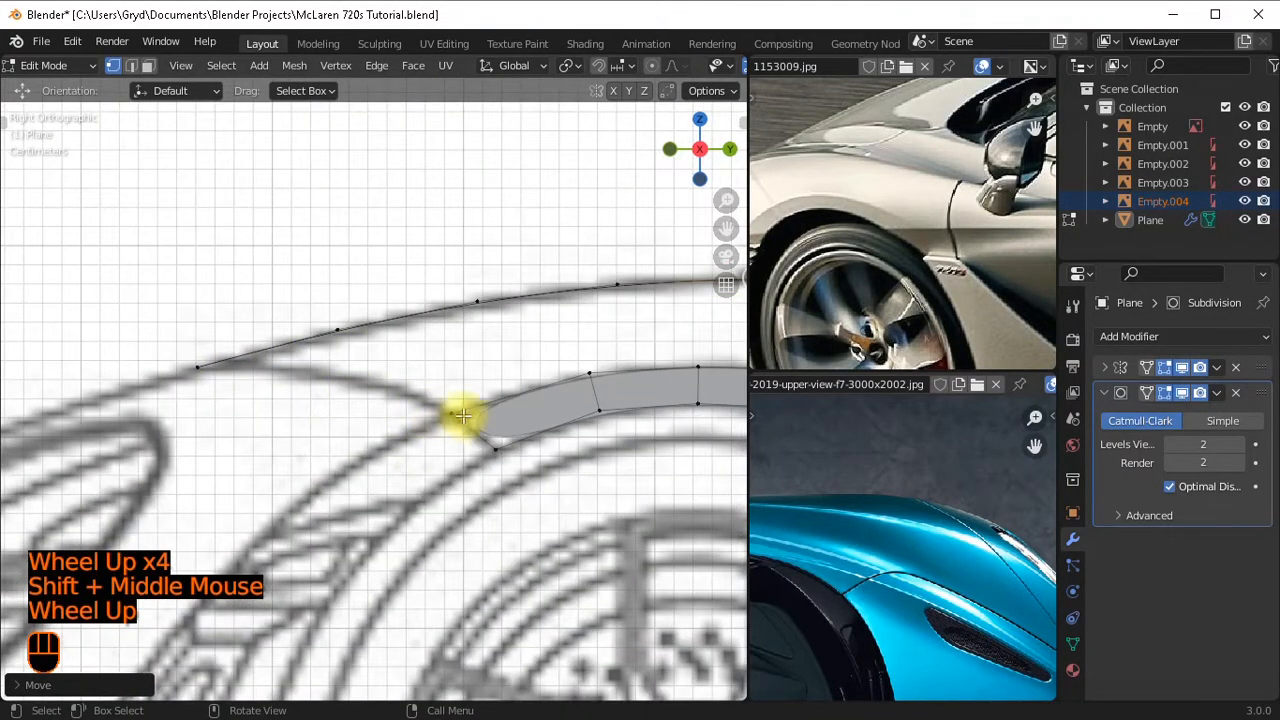
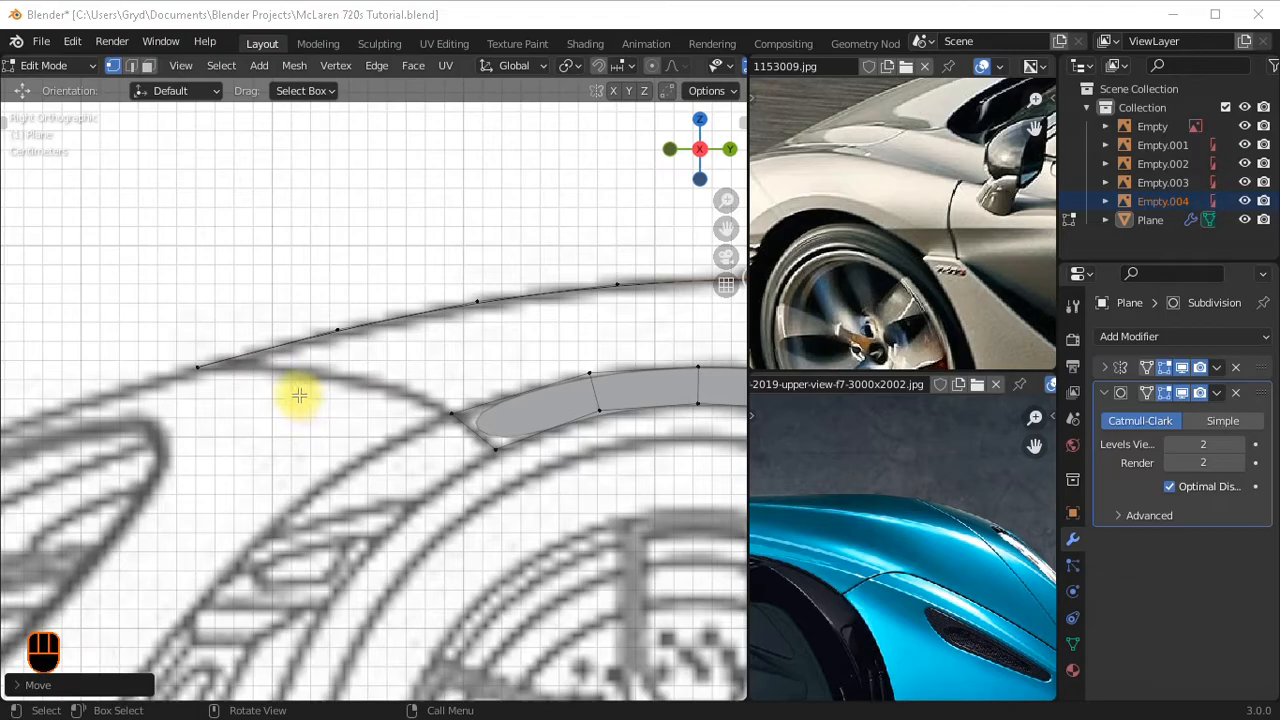
In the top view, move the first added vertex ahead of the top edge's rear end about 0.007 m inward along X onto the fender line.
{"action": "scroll", "coordinate": [297, 394], "scroll_direction": "down", "scroll_amount": 3}
{"action": "middle_click_drag", "start_coordinate": [349, 371], "coordinate": [423, 429]}
{"action": "key", "text": "KP_7"}
{"action": "scroll", "coordinate": [428, 427], "scroll_direction": "up", "scroll_amount": 2}
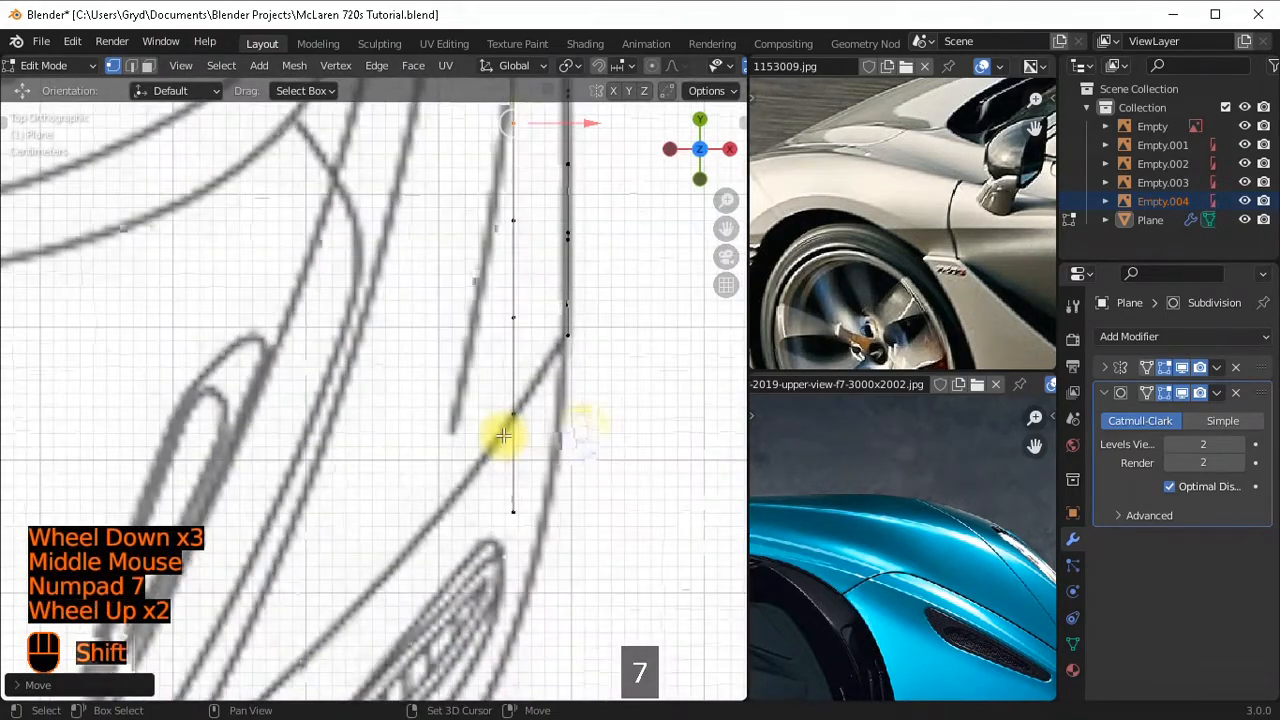
{"action": "mouse_move", "coordinate": [503, 434]}
{"action": "middle_mouse_down", "text": "shift"}
{"action": "mouse_move", "coordinate": [551, 274]}
{"action": "mouse_move", "coordinate": [493, 424]}
{"action": "middle_mouse_up", "text": "shift"}
{"action": "left_click", "coordinate": [458, 398]}
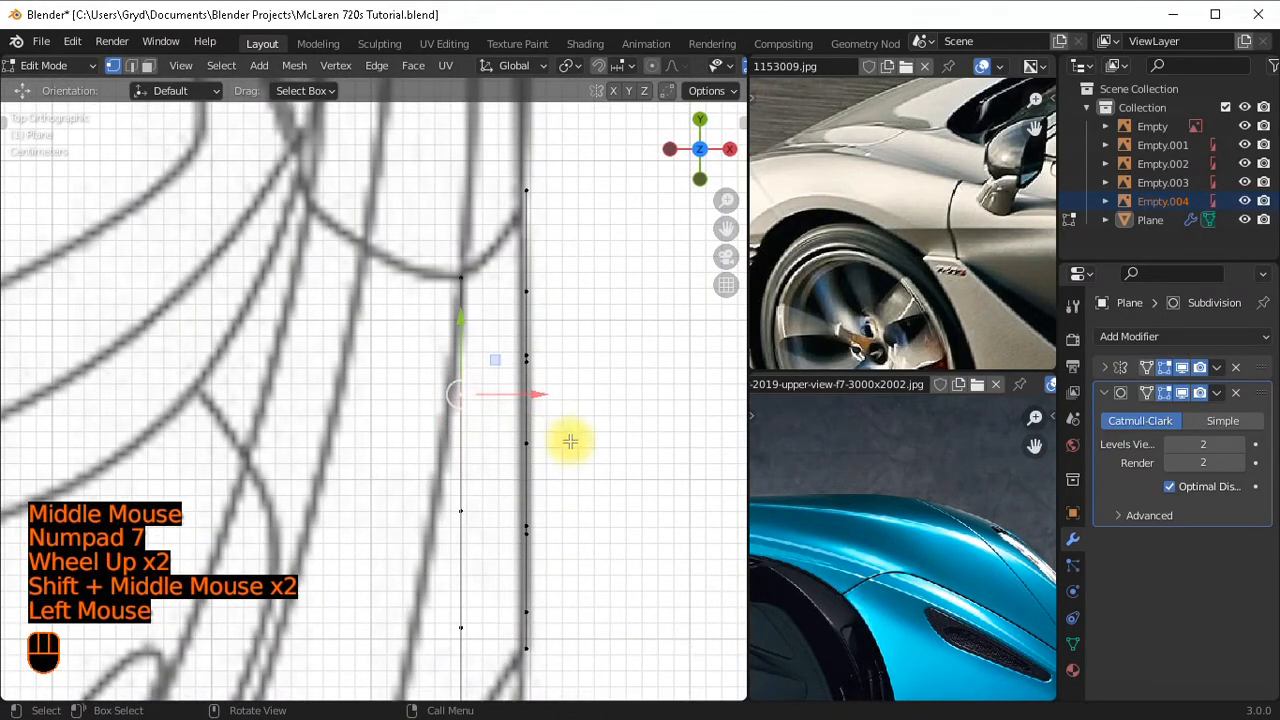
{"action": "key", "text": "g"}
{"action": "key", "text": "x"}
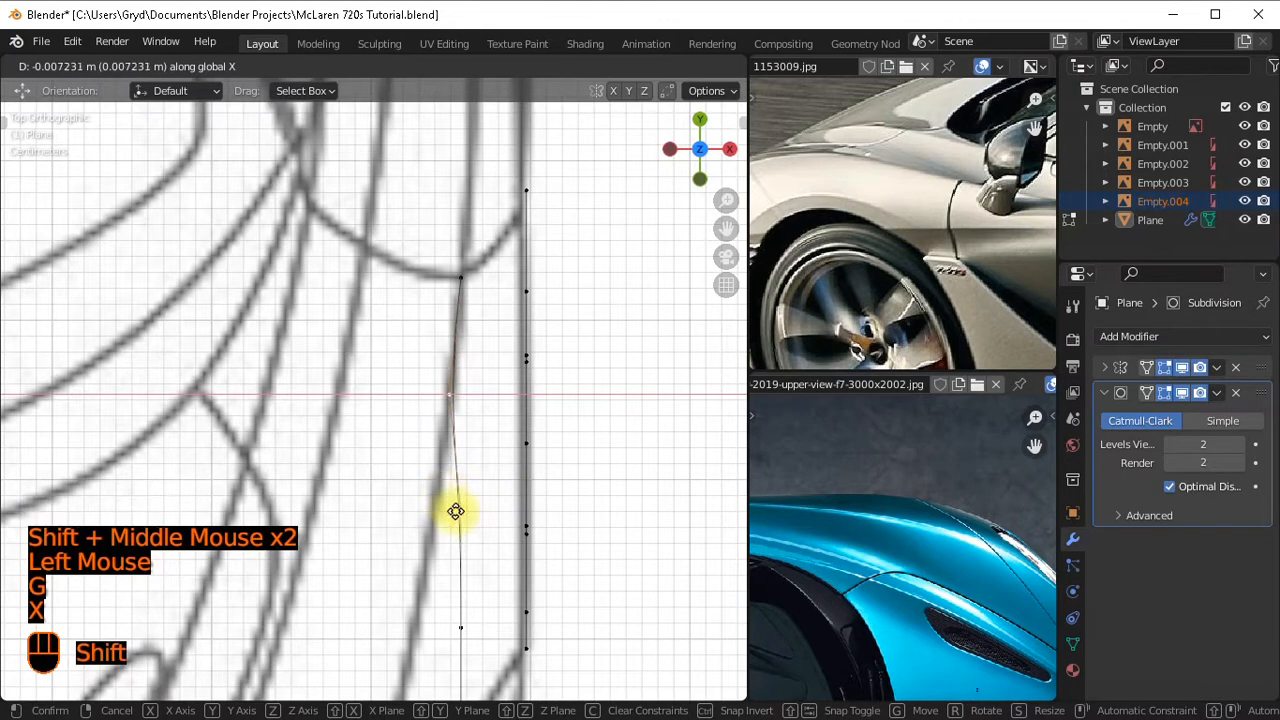
{"action": "left_click", "coordinate": [456, 511], "text": "shift"}
Move the second added vertex from the rear about 0.016 m inward along X onto the fender line.
{"action": "middle_click_drag", "start_coordinate": [489, 514], "coordinate": [526, 304], "text": "shift"}
{"action": "left_click", "coordinate": [500, 291]}
{"action": "key", "text": "g"}
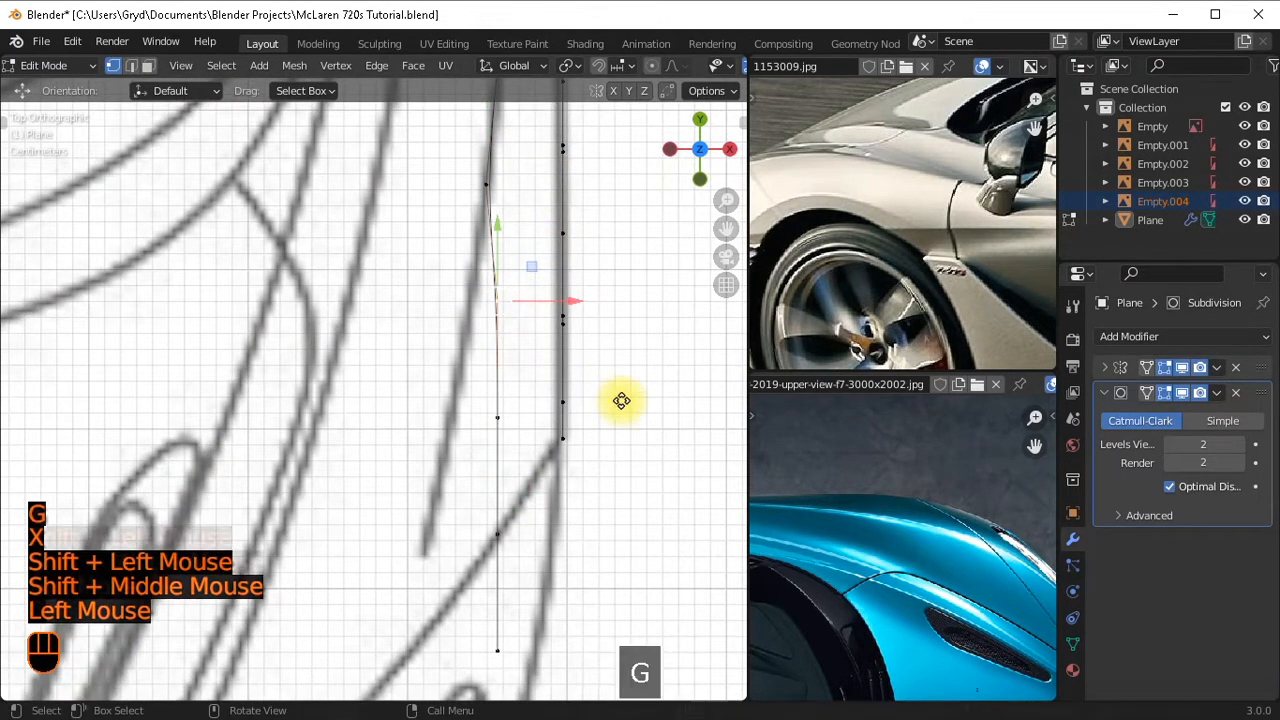
{"action": "key", "text": "x"}
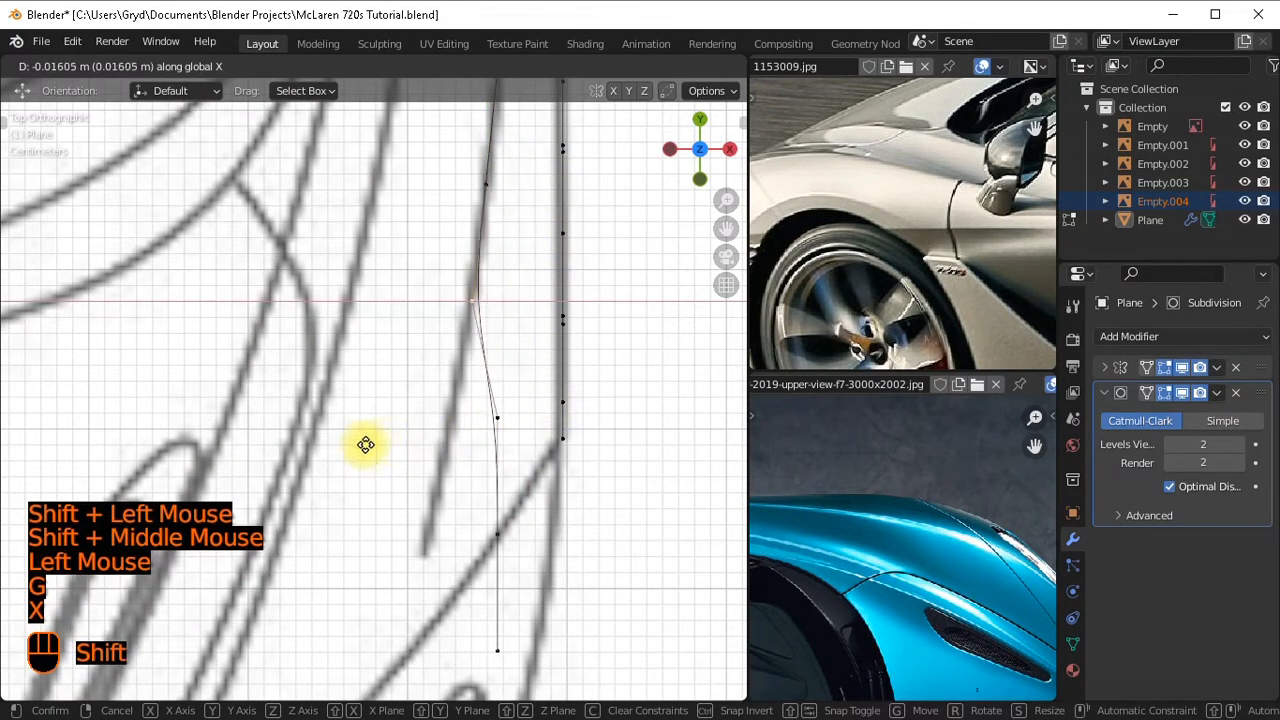
{"action": "left_click", "coordinate": [366, 445], "text": "shift"}
Move the third added vertex from the rear about 0.028 m inward along X onto the fender line.
{"action": "left_click", "coordinate": [503, 410]}
{"action": "key", "text": "g"}
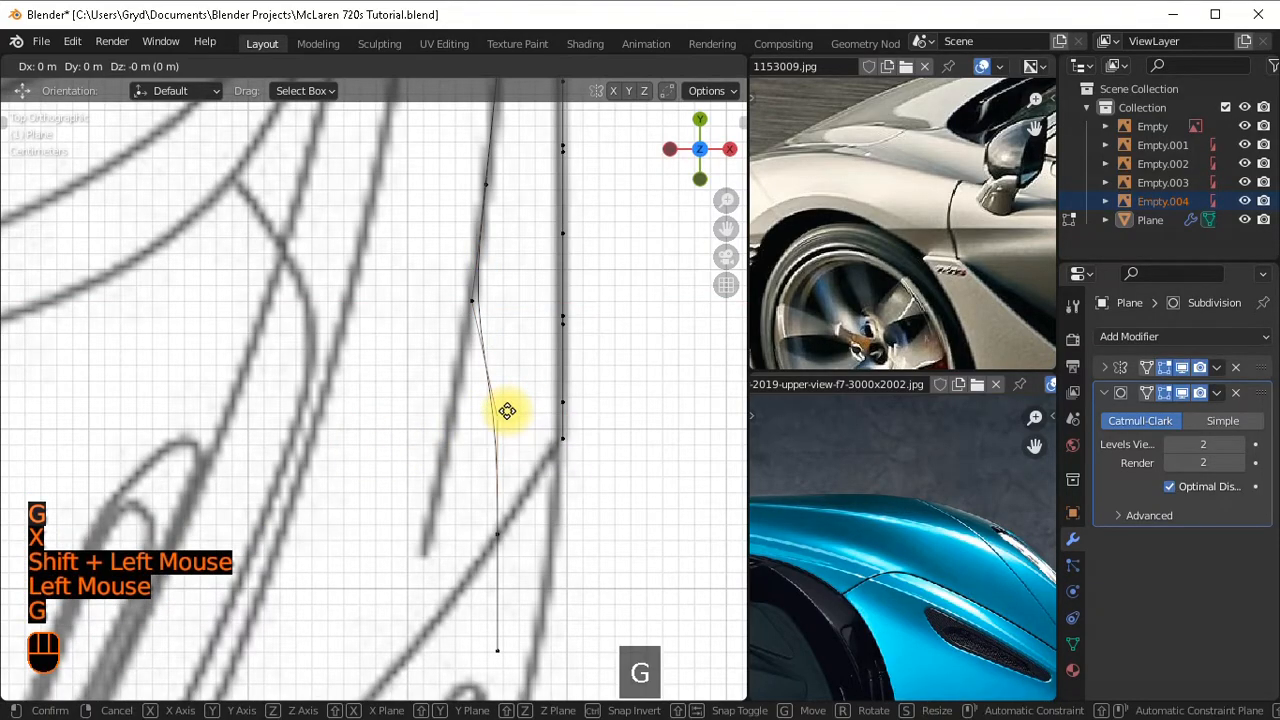
{"action": "key", "text": "x"}
{"action": "key", "text": "shift"}
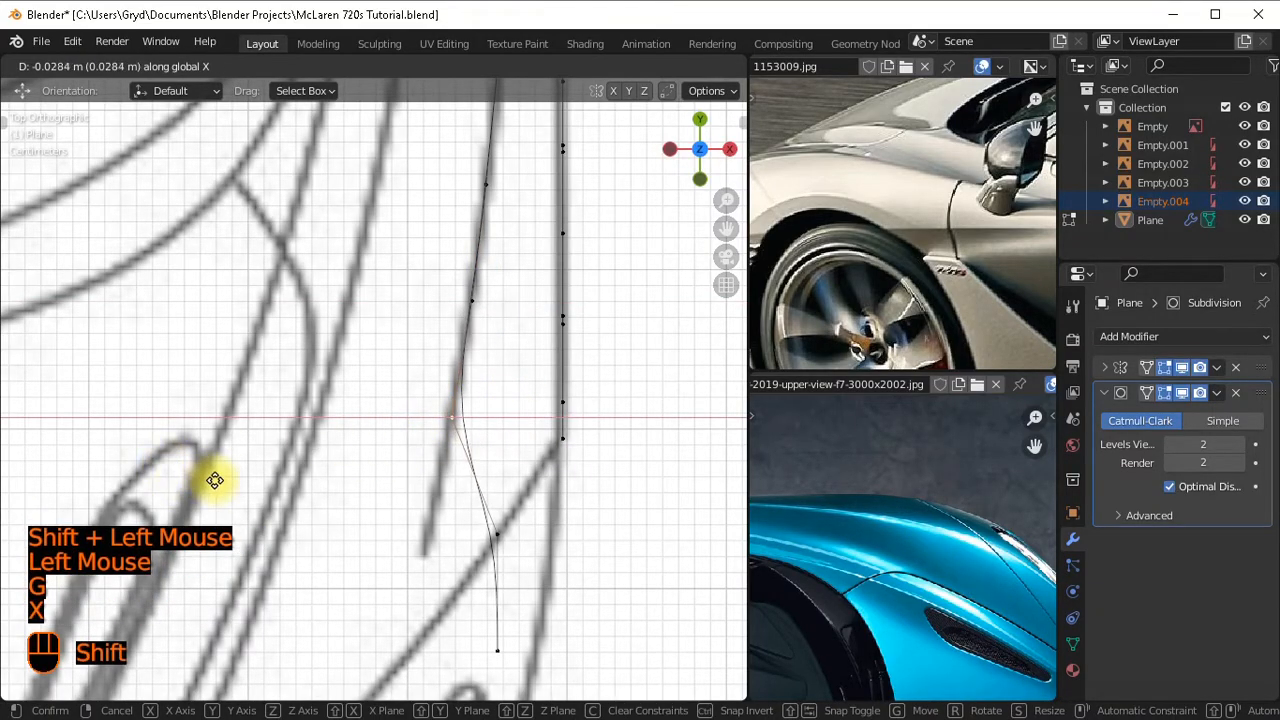
{"action": "left_click", "coordinate": [213, 478], "text": "shift"}
Move the frontmost added vertex about 0.043 m inward along X to the tip of the fender line.
{"action": "left_click", "coordinate": [496, 531]}
{"action": "key", "text": "g"}
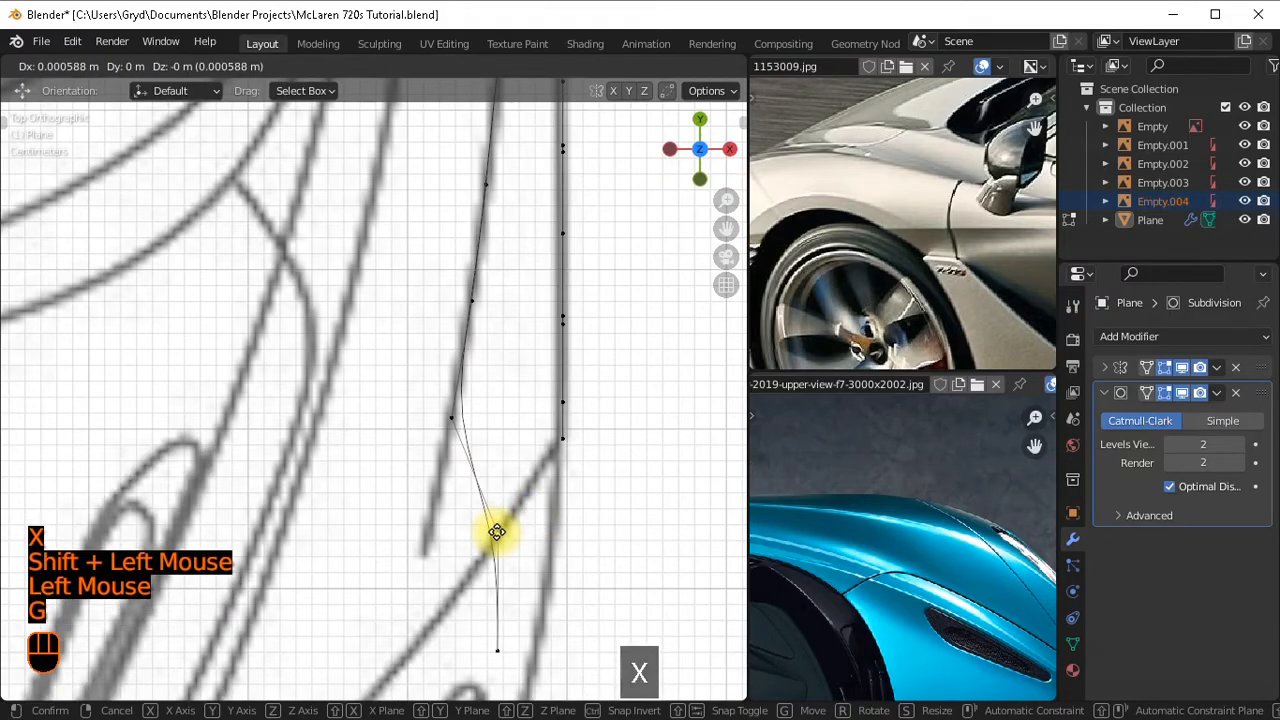
{"action": "key", "text": "shift"}
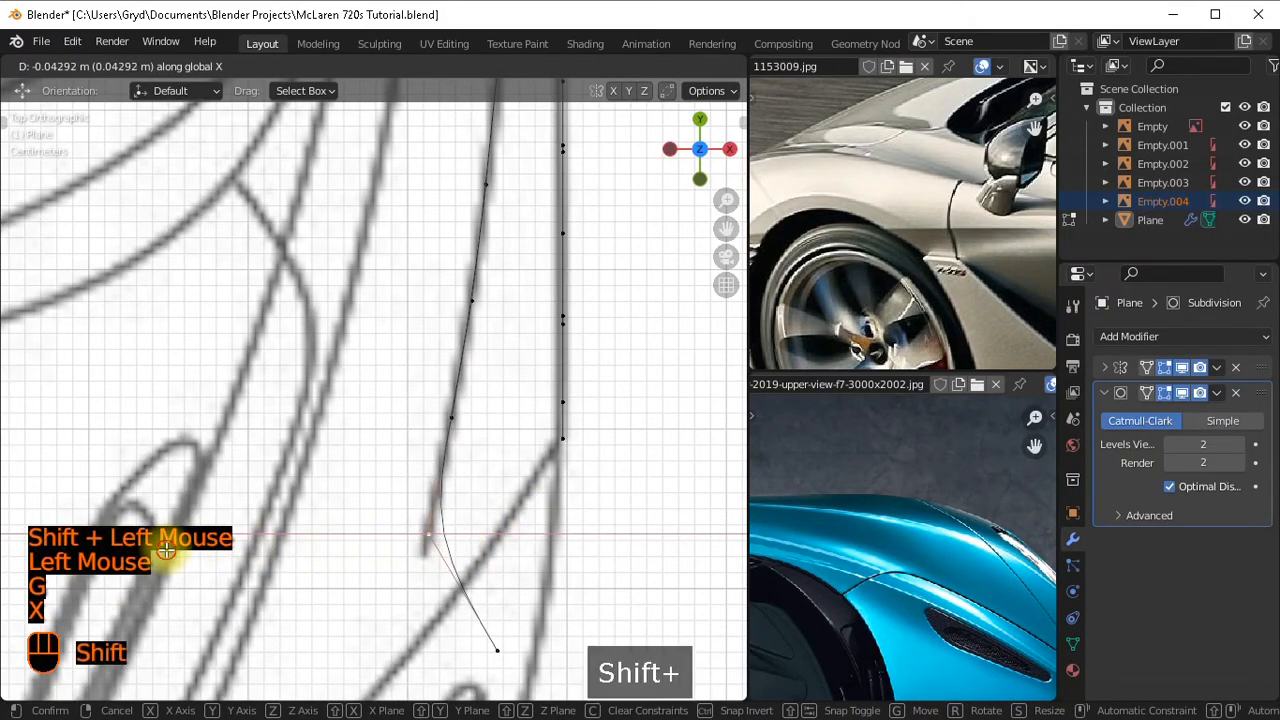
{"action": "left_click", "coordinate": [400, 509], "text": "shift"}
Move the top edge's front end vertex about 0.06 m inward along X onto the diagonal panel seam.
{"action": "middle_click_drag", "start_coordinate": [400, 509], "coordinate": [594, 443], "text": "shift"}
{"action": "left_click", "coordinate": [608, 444]}
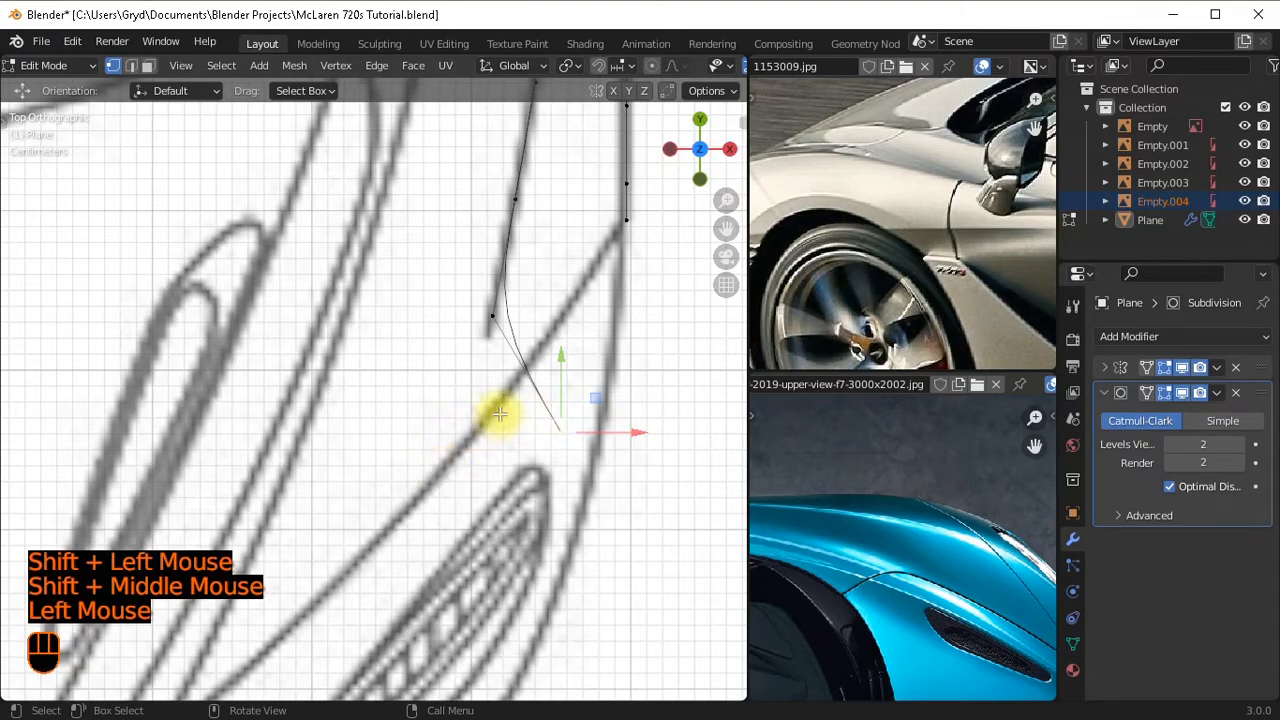
{"action": "key", "text": "g"}
{"action": "key", "text": "x"}
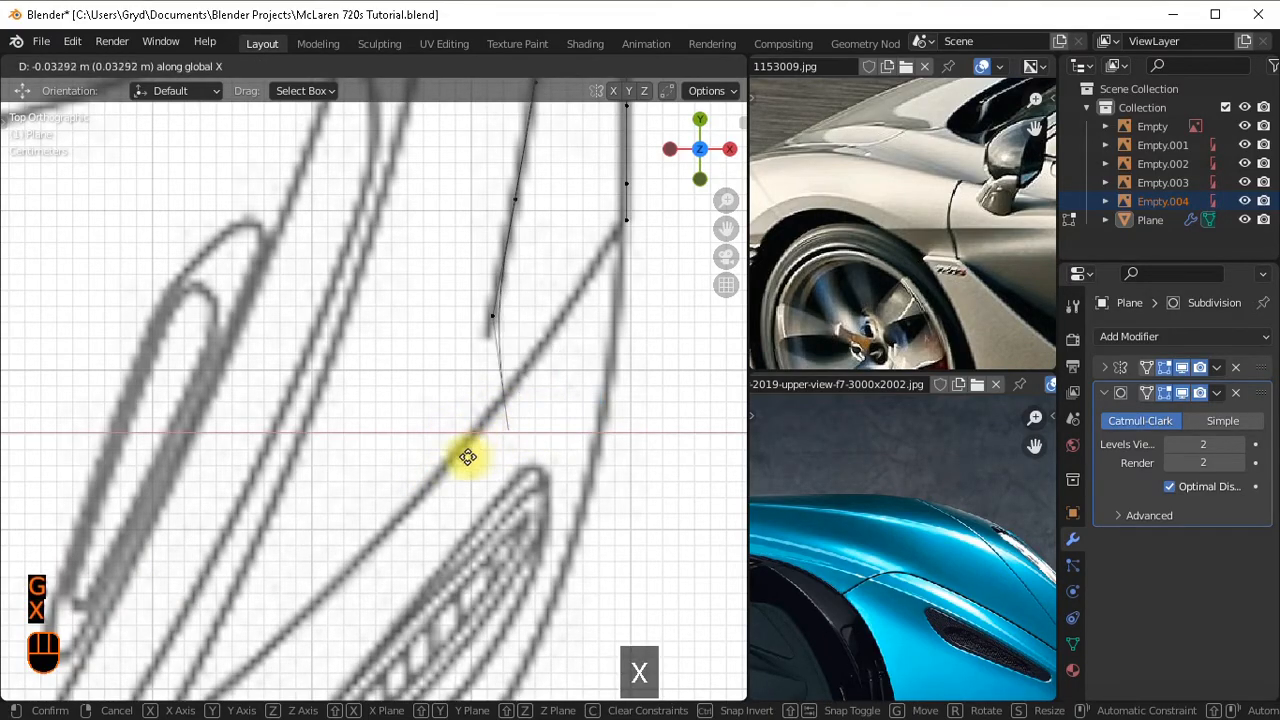
{"action": "key", "text": "shift"}
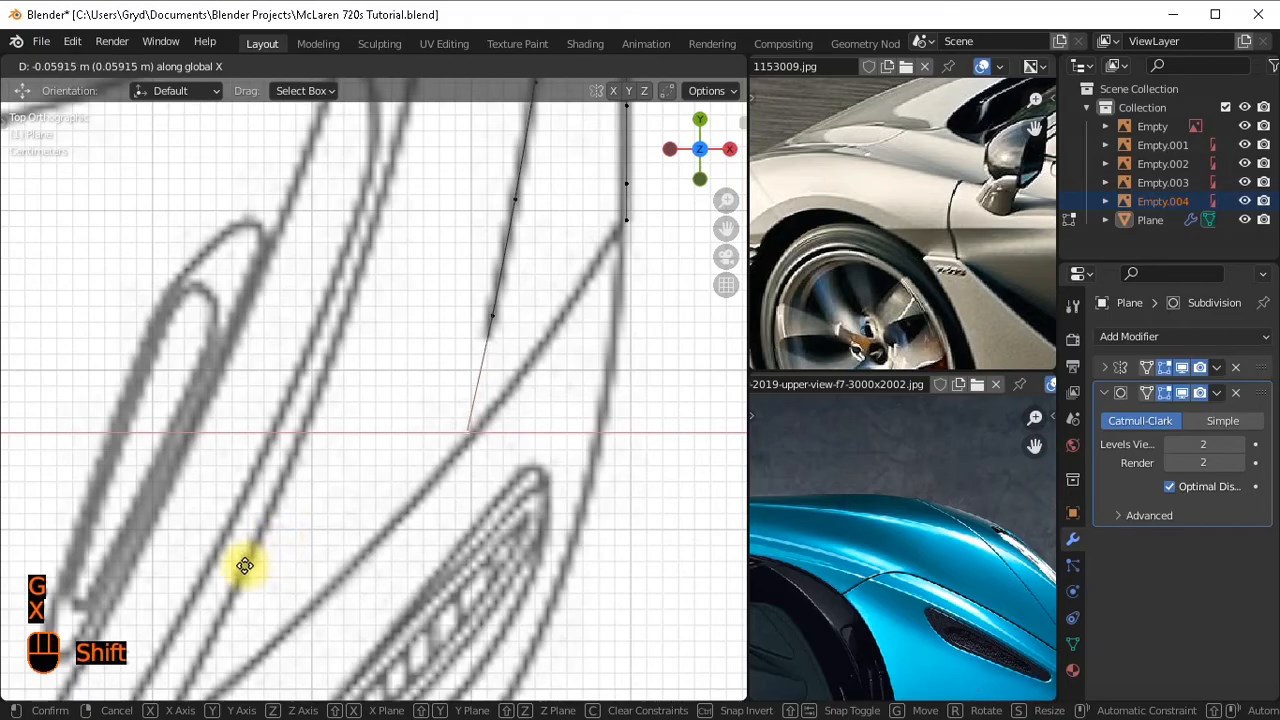
{"action": "left_click", "coordinate": [236, 573], "text": "shift"}
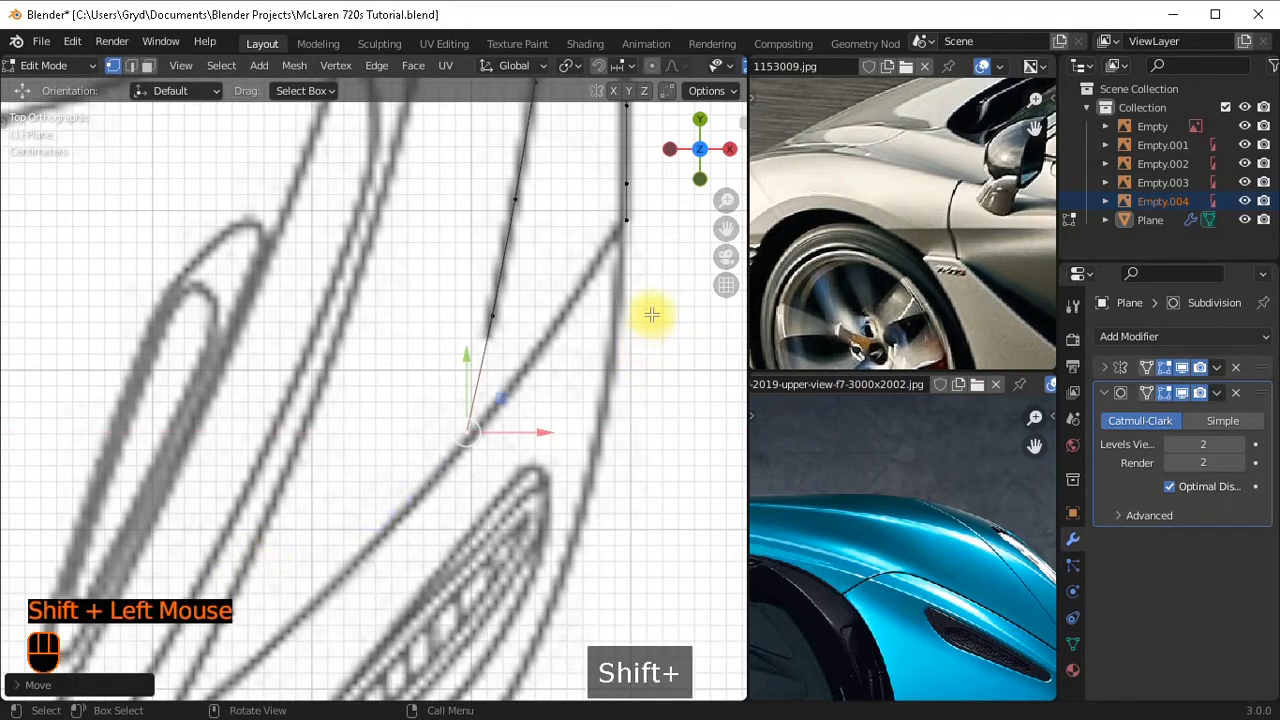
In the side view, slide the front end vertex slightly forward along its edge with clamping turned off.
{"action": "scroll", "coordinate": [646, 260], "scroll_direction": "up", "scroll_amount": 1}
{"action": "middle_click_drag", "start_coordinate": [489, 432], "coordinate": [453, 486], "text": "shift"}
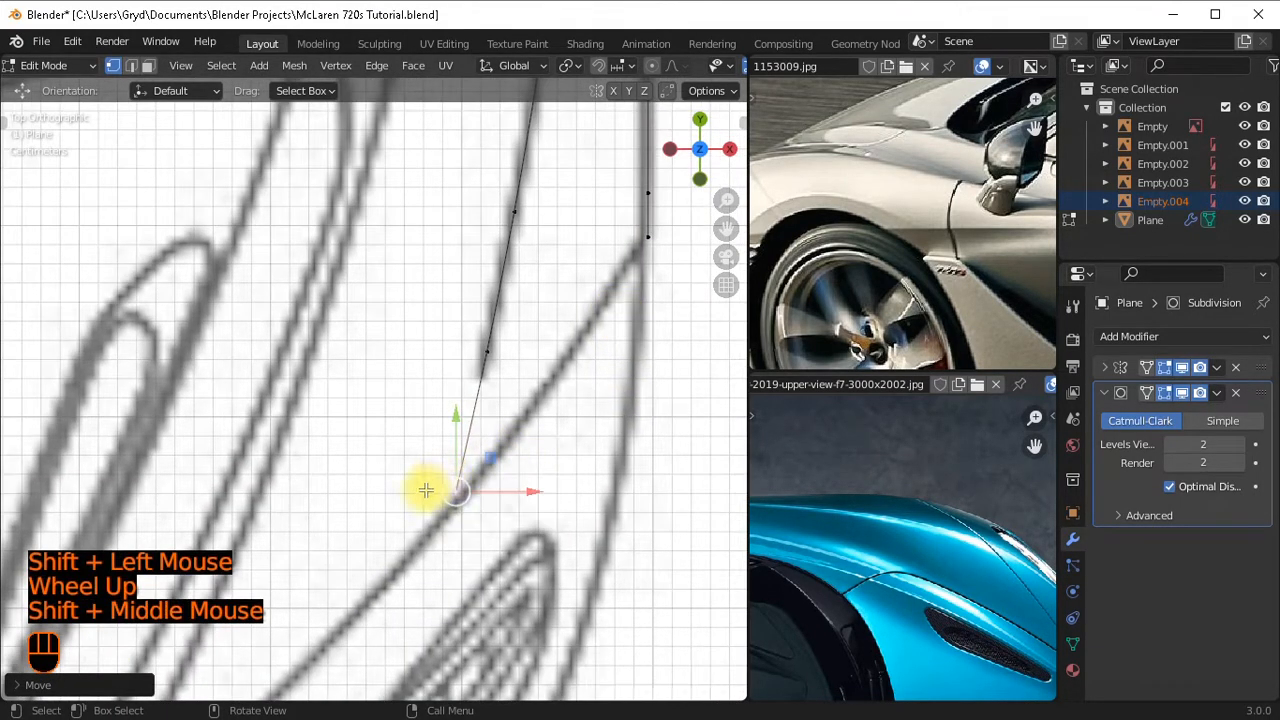
{"action": "scroll", "coordinate": [460, 455], "scroll_direction": "down", "scroll_amount": 1}
{"action": "scroll", "coordinate": [469, 456], "scroll_direction": "up", "scroll_amount": 1}
{"action": "key", "text": "KP_3"}
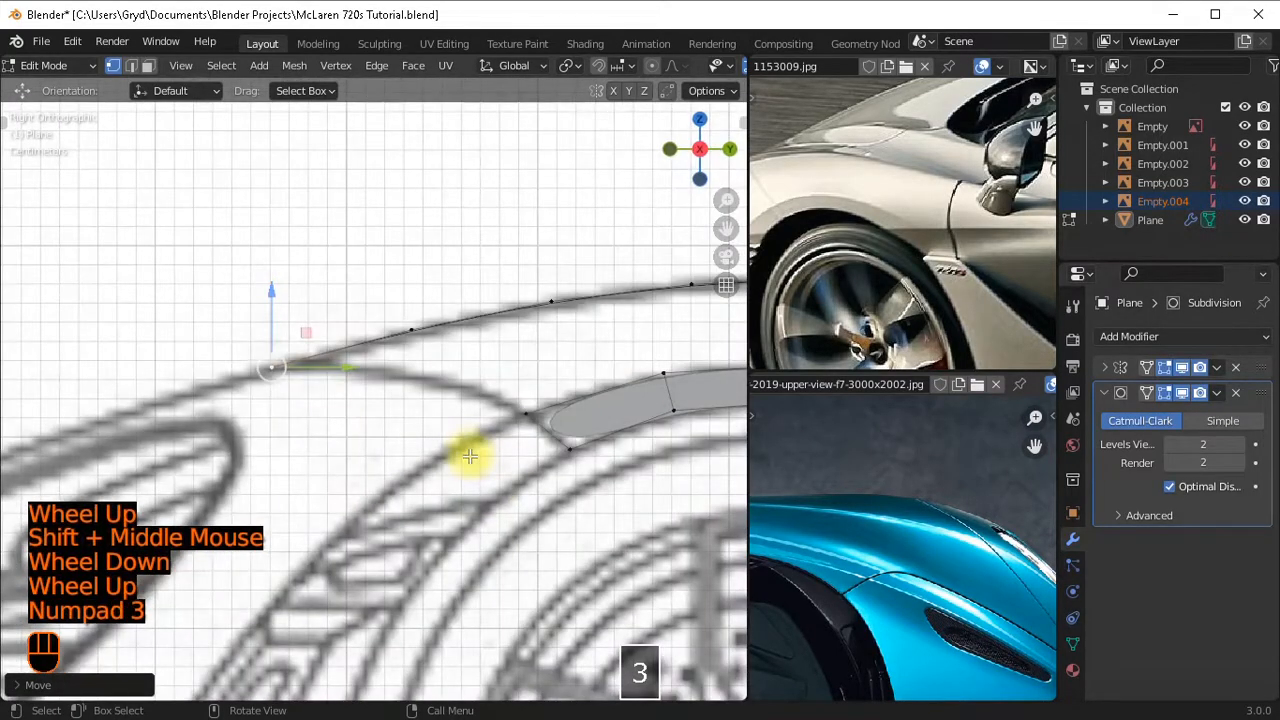
{"action": "key", "text": "g"}
{"action": "key", "text": "g"}
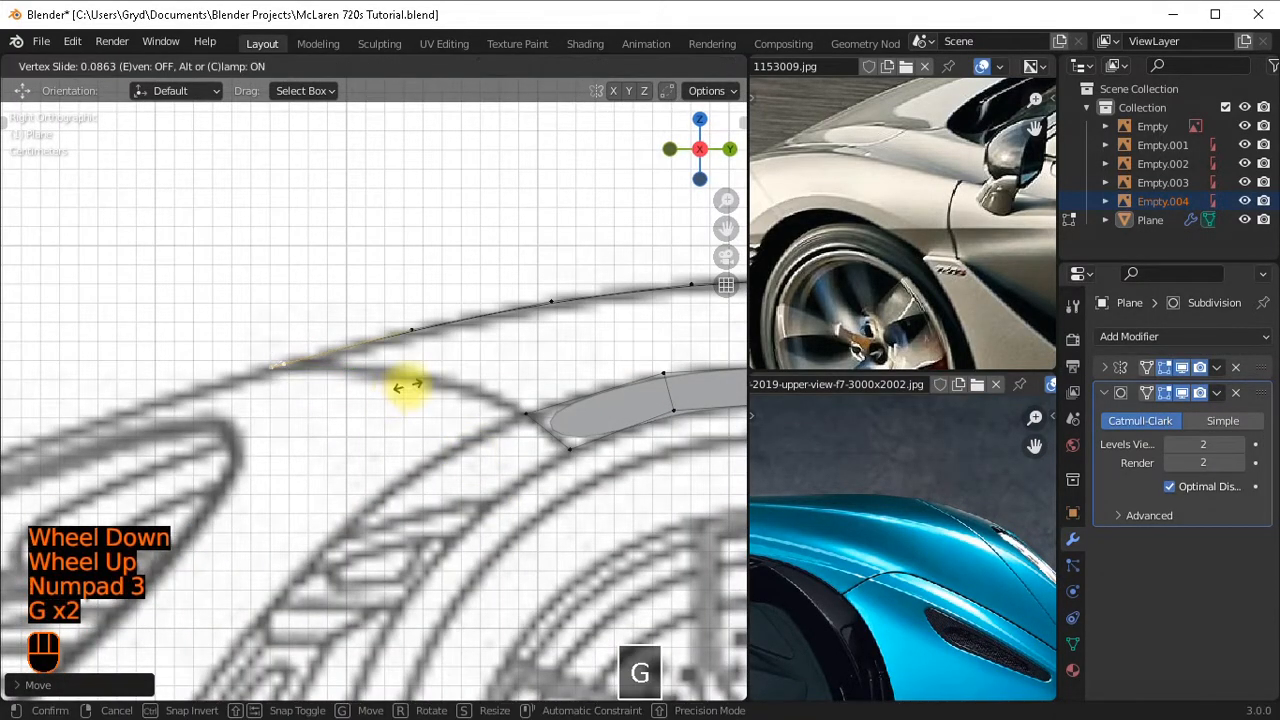
{"action": "key", "text": "c"}
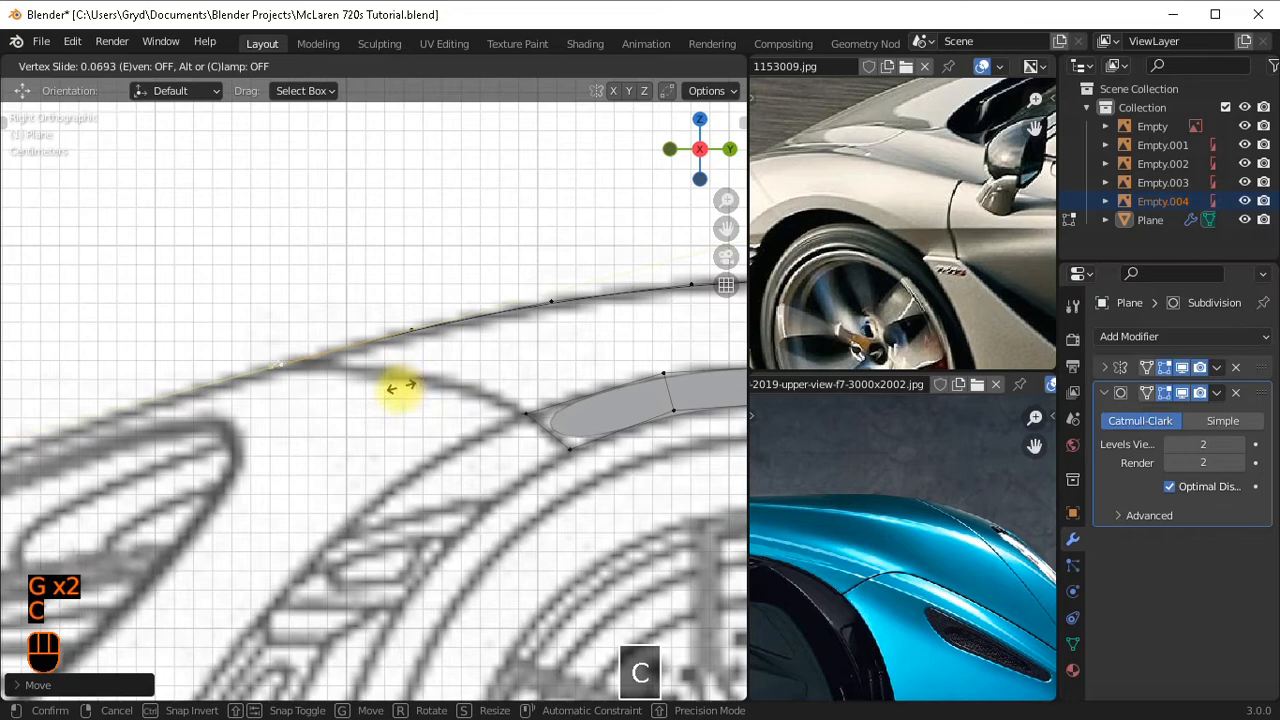
{"action": "left_click", "coordinate": [181, 462], "text": "shift"}
In the top view, slide the front end vertex slightly back along its edge and adjust it along X onto the diagonal seam.
{"action": "key", "text": "KP_7"}
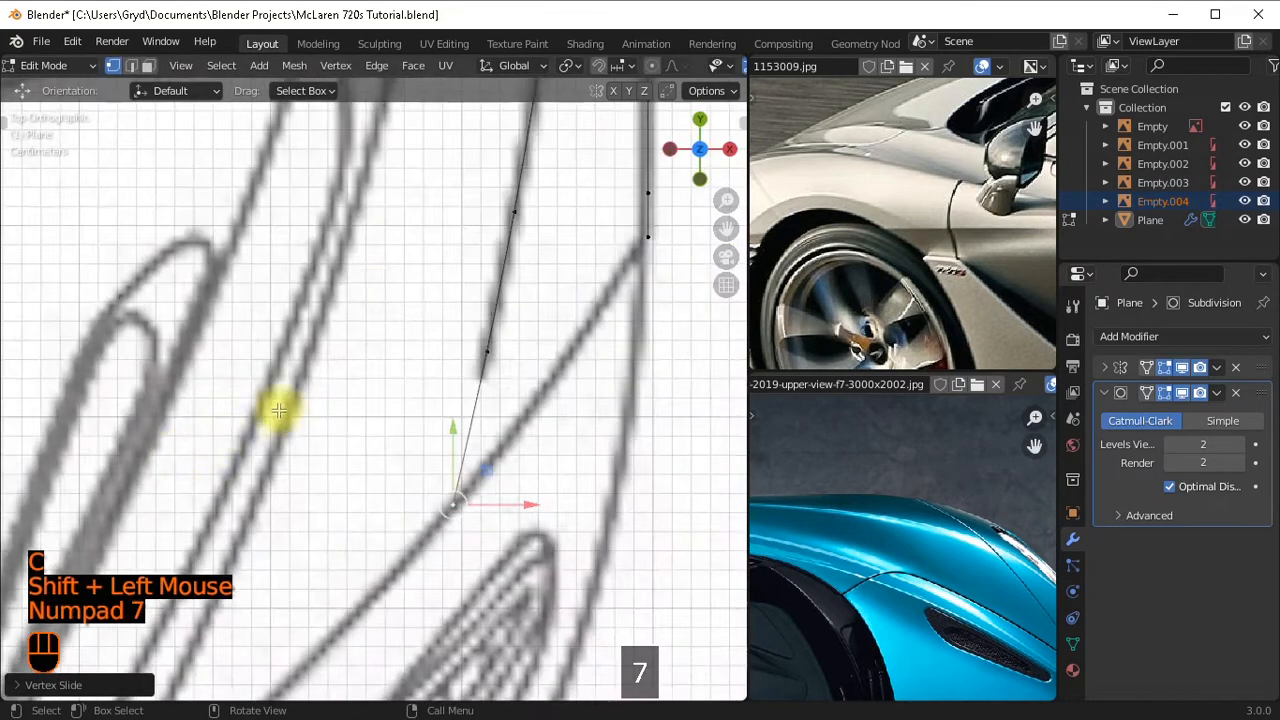
{"action": "scroll", "coordinate": [380, 400], "scroll_direction": "down", "scroll_amount": 1}
{"action": "scroll", "coordinate": [403, 403], "scroll_direction": "up", "scroll_amount": 1}
{"action": "left_click", "coordinate": [614, 432]}
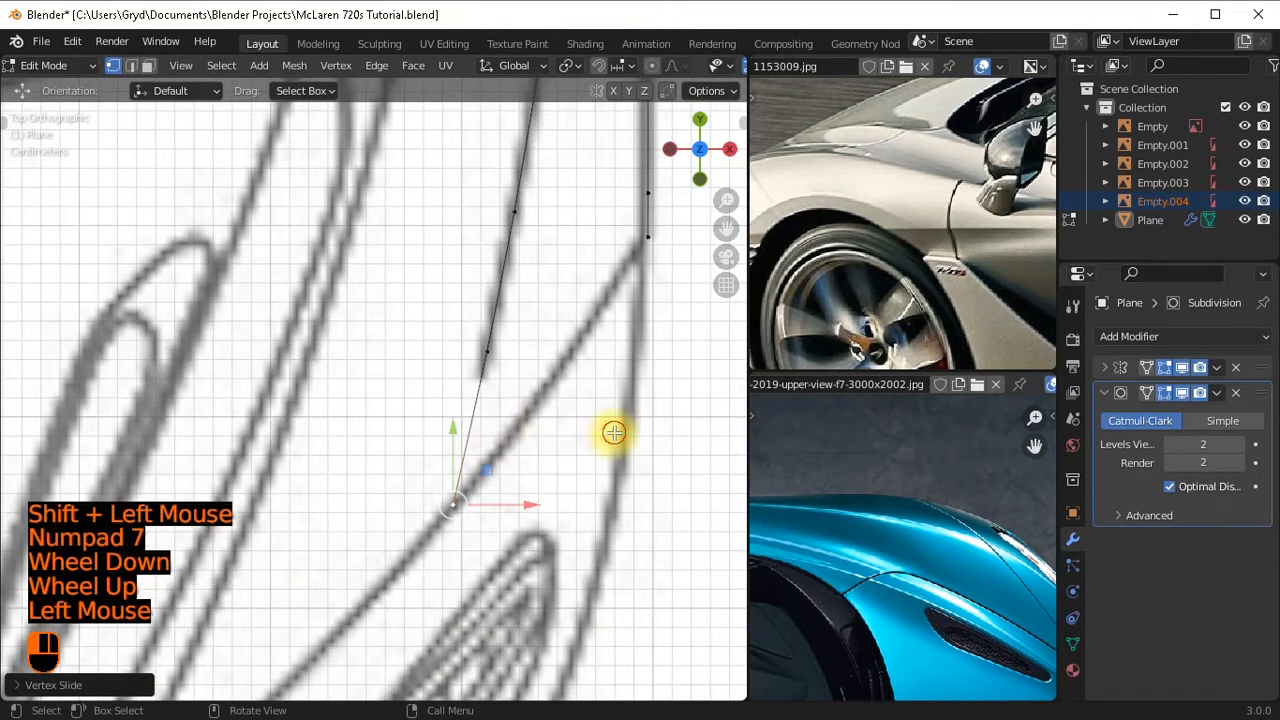
{"action": "scroll", "coordinate": [429, 357], "scroll_direction": "down", "scroll_amount": 2}
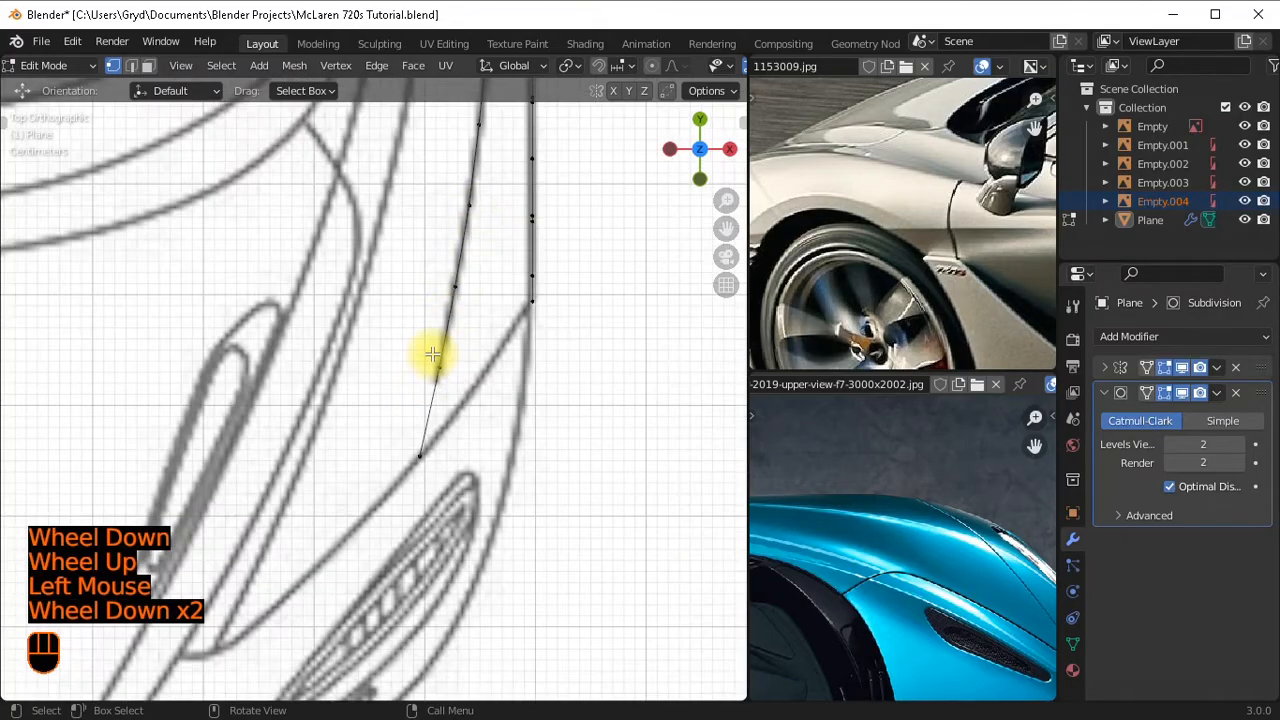
{"action": "scroll", "coordinate": [457, 434], "scroll_direction": "up", "scroll_amount": 2}
{"action": "left_click", "coordinate": [530, 503]}
{"action": "key", "text": "g"}
{"action": "key", "text": "g"}
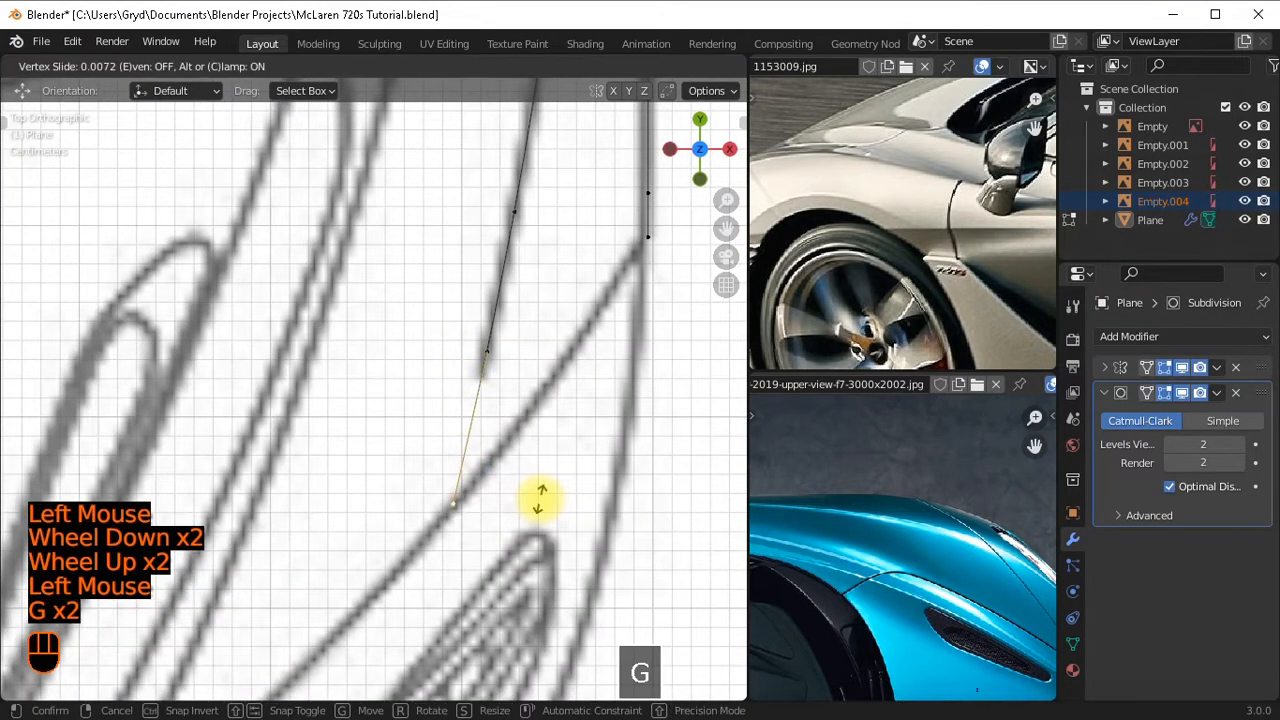
{"action": "left_click", "coordinate": [537, 477], "text": "shift"}
{"action": "key", "text": "g"}
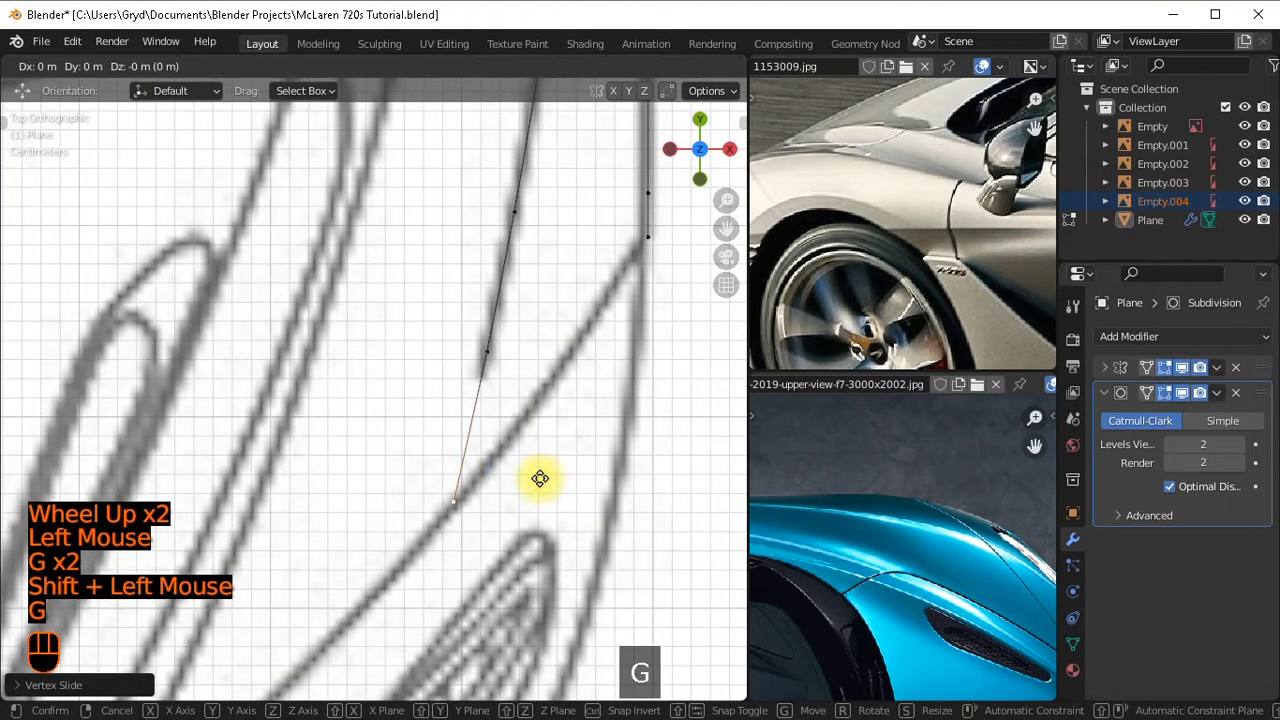
{"action": "key", "text": "x"}
{"action": "left_click", "coordinate": [563, 492], "text": "shift"}
Join the wheel arch band's upper front corner to the front end vertex of the top edge with a new edge.
{"action": "scroll", "coordinate": [629, 434], "scroll_direction": "down", "scroll_amount": 1}
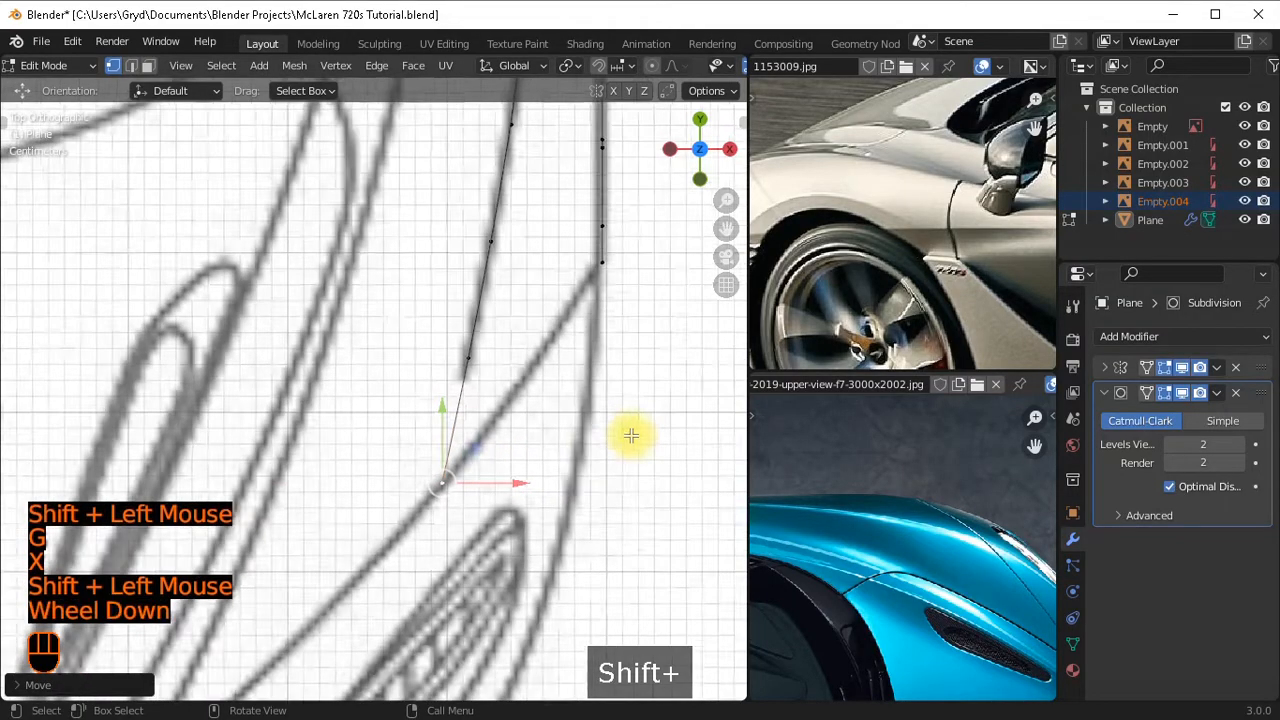
{"action": "left_click", "coordinate": [614, 431]}
{"action": "scroll", "coordinate": [564, 413], "scroll_direction": "down", "scroll_amount": 2}
{"action": "scroll", "coordinate": [564, 413], "scroll_direction": "down", "scroll_amount": 2}
{"action": "middle_click_drag", "start_coordinate": [537, 343], "coordinate": [417, 400], "text": "shift"}
{"action": "scroll", "coordinate": [500, 434], "scroll_direction": "up", "scroll_amount": 2}
{"action": "left_click", "coordinate": [388, 424]}
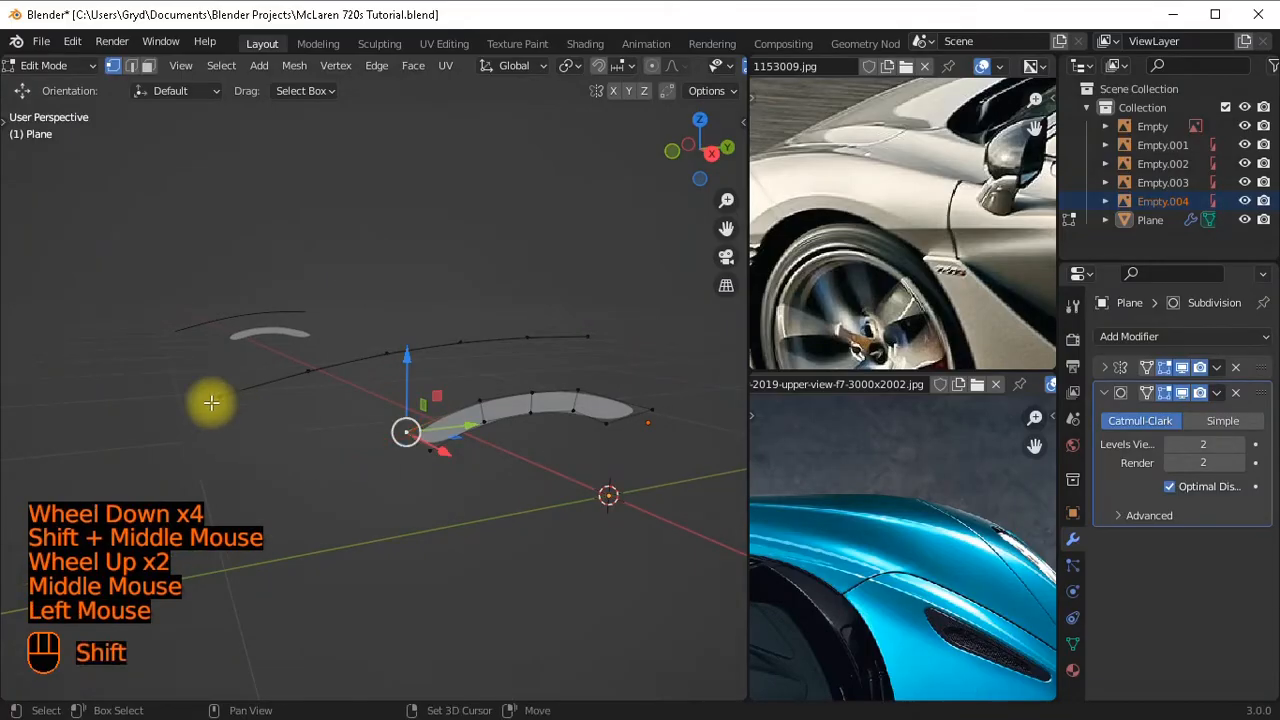
{"action": "left_click", "coordinate": [216, 398], "text": "shift"}
{"action": "key", "text": "f"}
Add three evenly spaced vertices along the connecting edge with a loop cut, working in the front view.
{"action": "key", "text": "KP_1"}
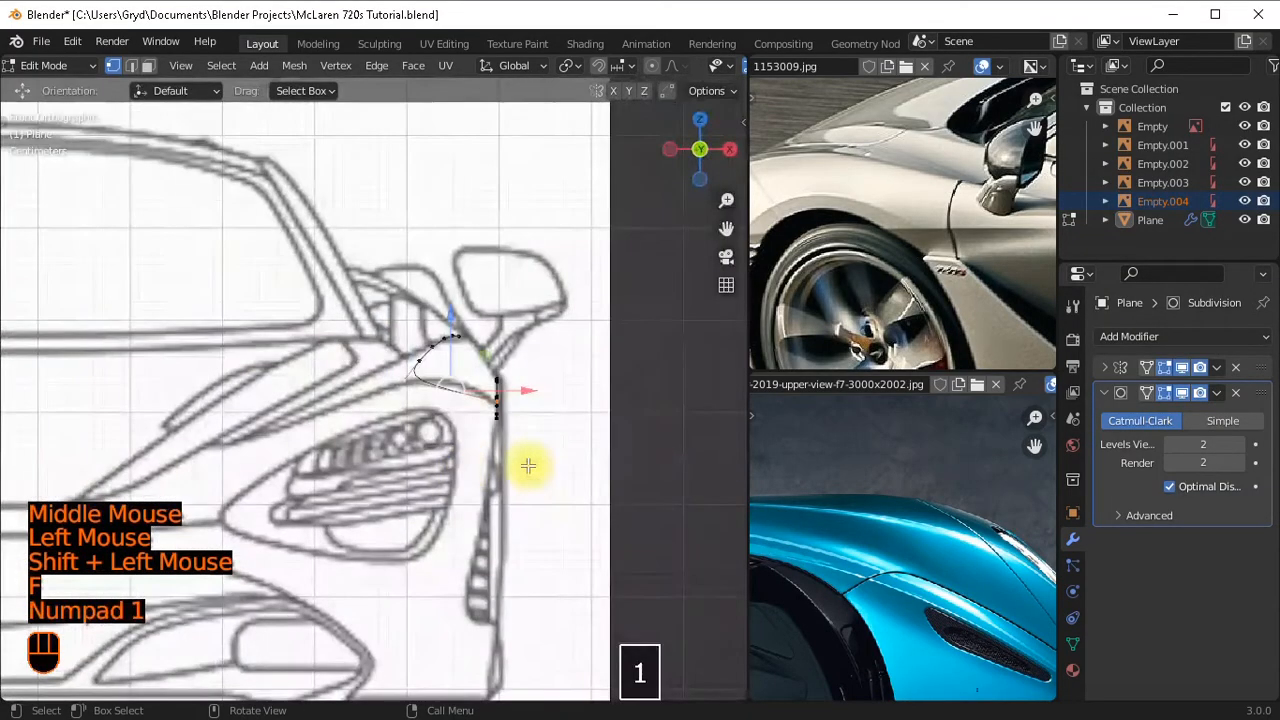
{"action": "scroll", "coordinate": [563, 409], "scroll_direction": "up", "scroll_amount": 1}
{"action": "middle_click_drag", "start_coordinate": [563, 409], "coordinate": [523, 449], "text": "shift"}
{"action": "scroll", "coordinate": [547, 432], "scroll_direction": "up", "scroll_amount": 2}
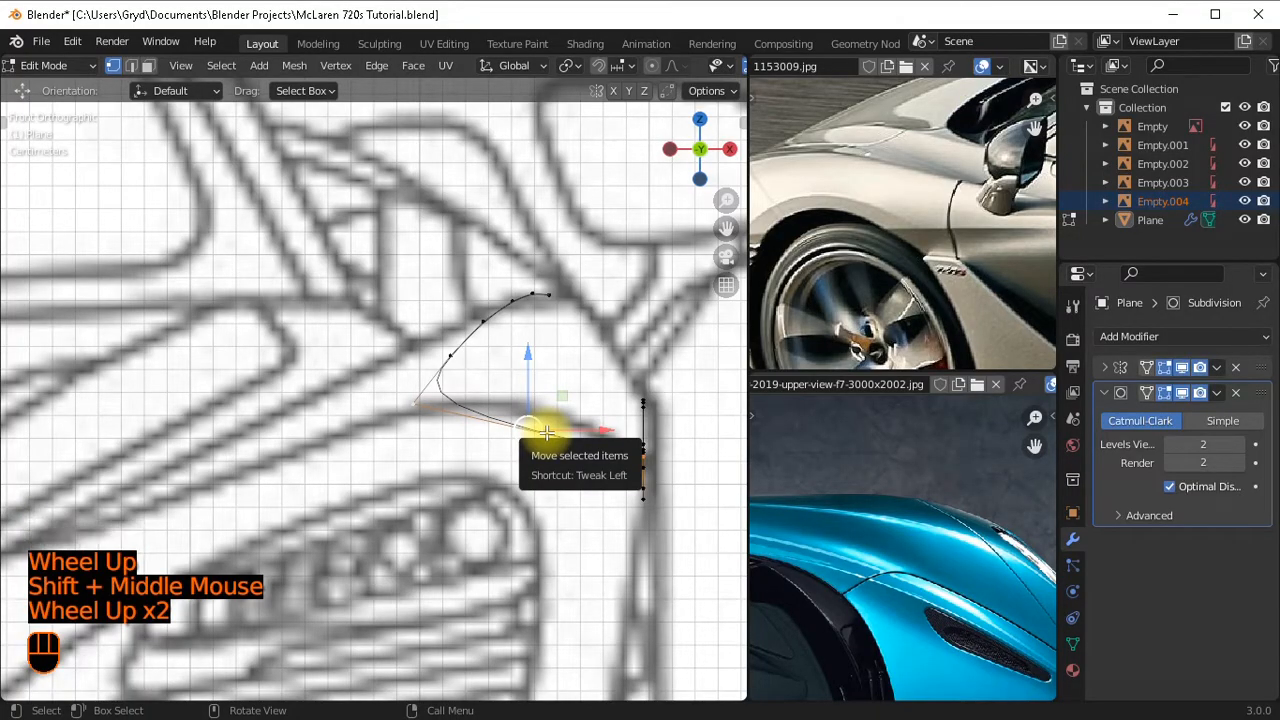
{"action": "key", "text": "ctrl+r"}
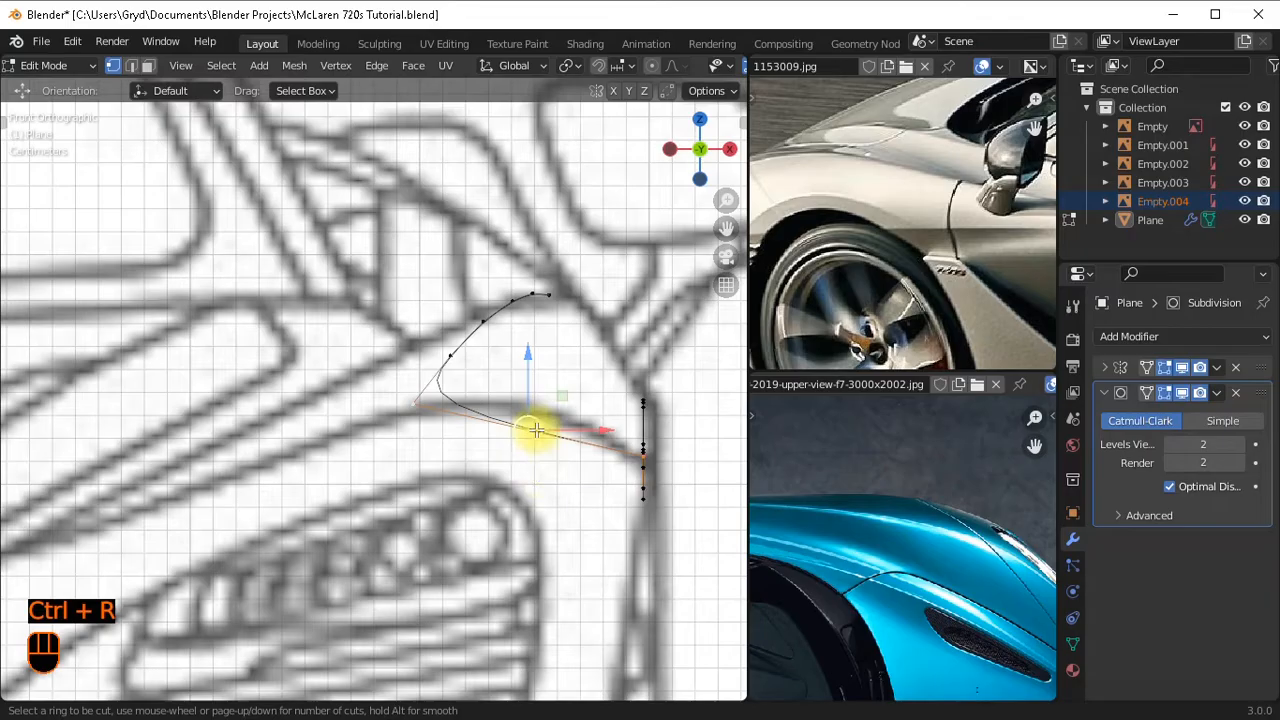
{"action": "left_click", "coordinate": [537, 452]}
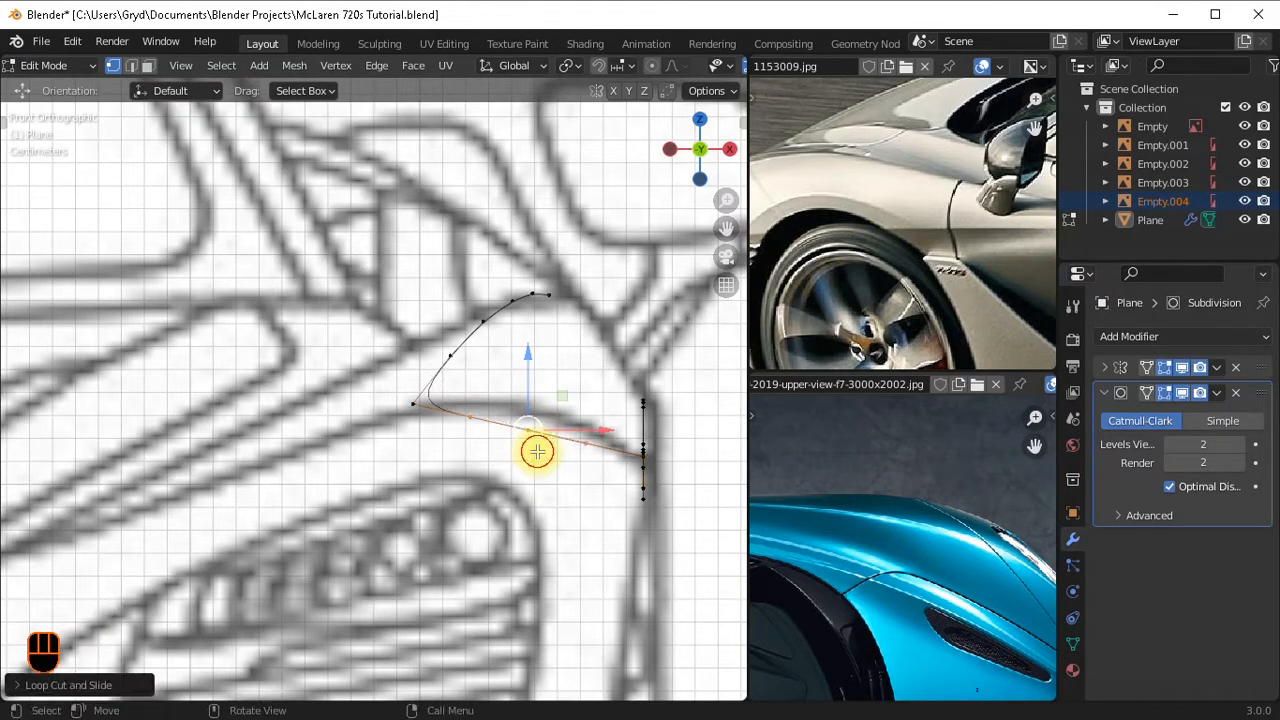
Raise the three new vertices along Z toward the blueprint's curved seam and adjust the height of the front end vertex.
{"action": "left_click_drag", "start_coordinate": [528, 371], "coordinate": [551, 343]}
{"action": "left_click", "coordinate": [400, 400]}
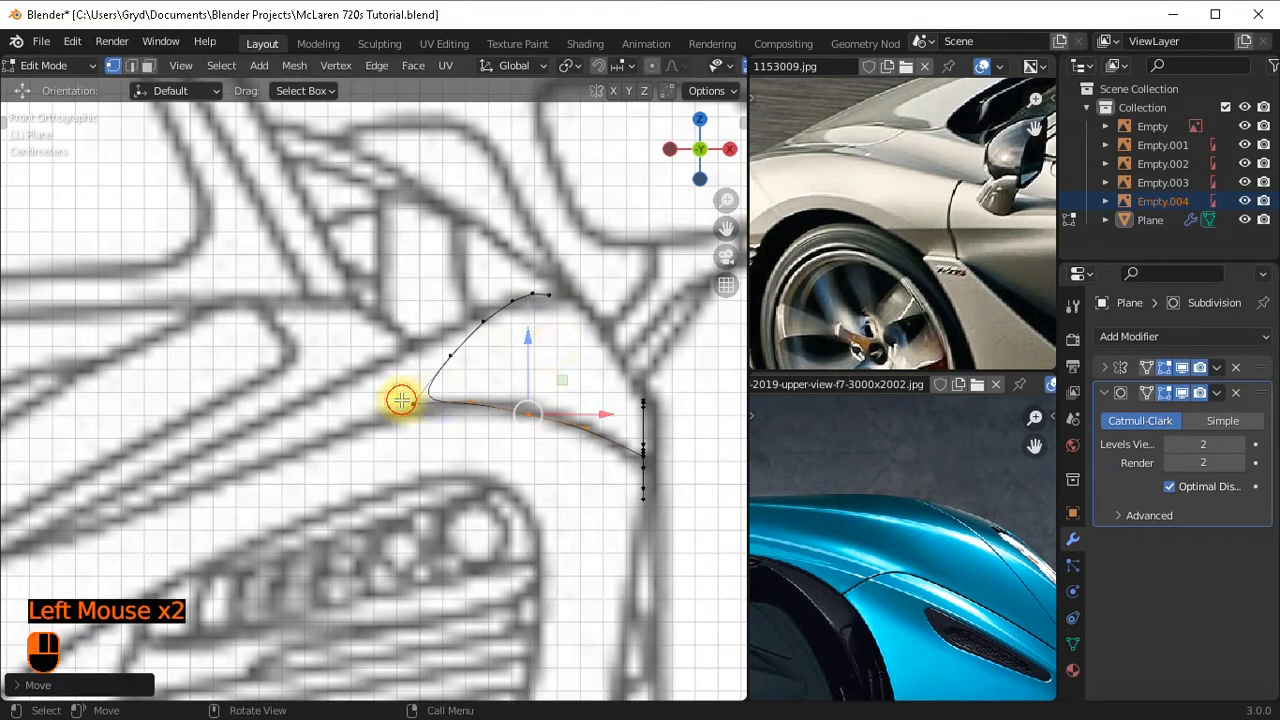
{"action": "left_click_drag", "start_coordinate": [417, 334], "coordinate": [418, 308], "text": "shift"}
Raise the middle vertex of the connecting edge slightly along Z onto the curved seam in the front view.
{"action": "key", "text": "KP_3"}
{"action": "scroll", "coordinate": [445, 395], "scroll_direction": "down", "scroll_amount": 2}
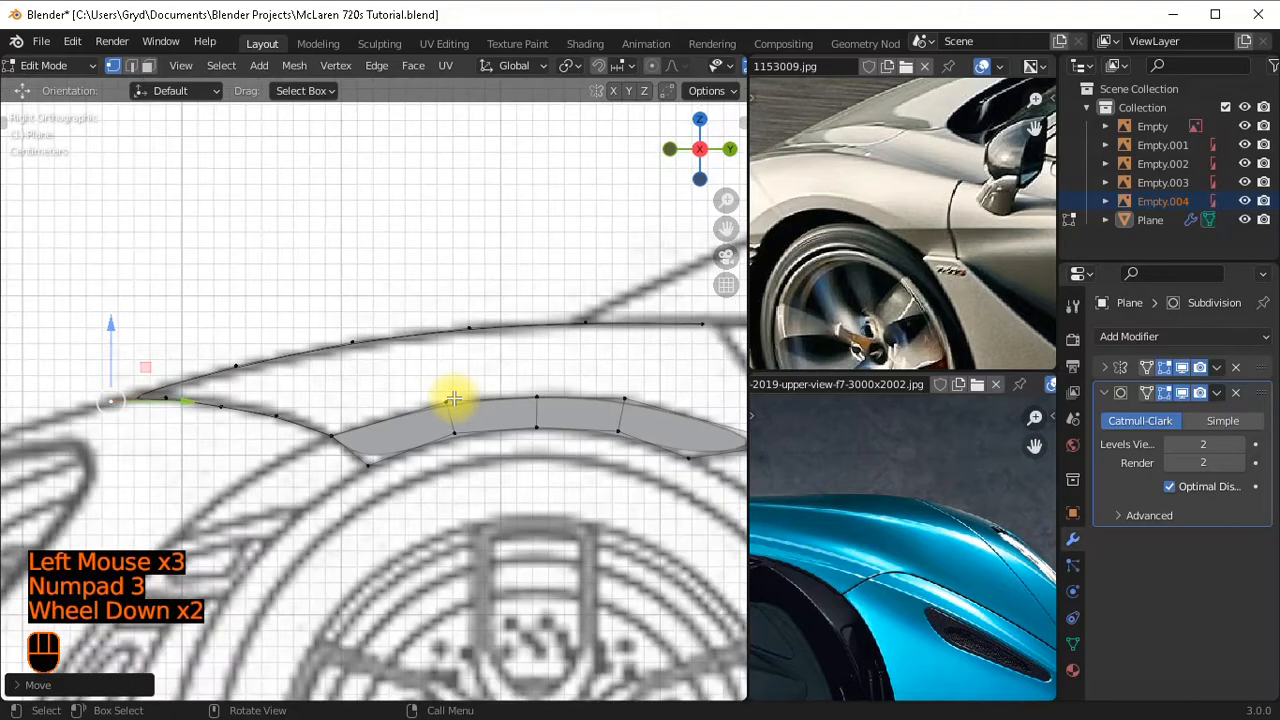
{"action": "key", "text": "KP_1"}
{"action": "scroll", "coordinate": [485, 410], "scroll_direction": "up", "scroll_amount": 1}
{"action": "left_click", "coordinate": [502, 406]}
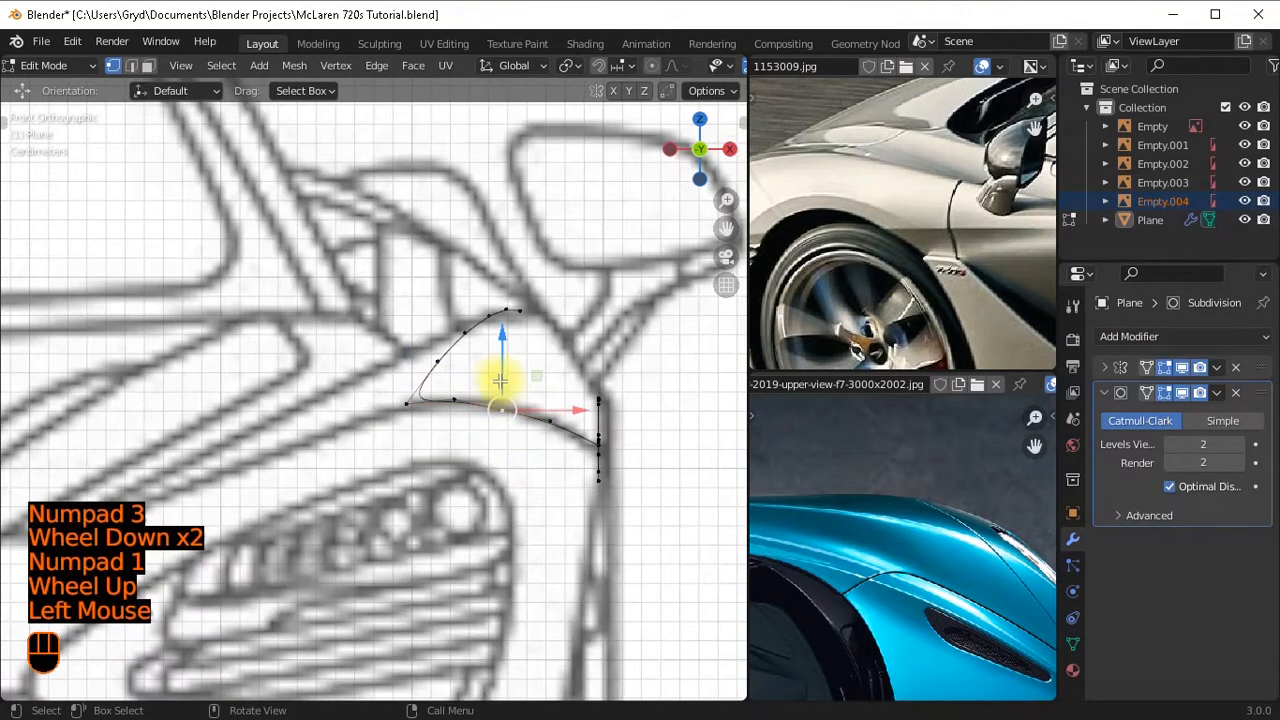
{"action": "left_click_drag", "start_coordinate": [500, 374], "coordinate": [501, 296], "text": "shift"}
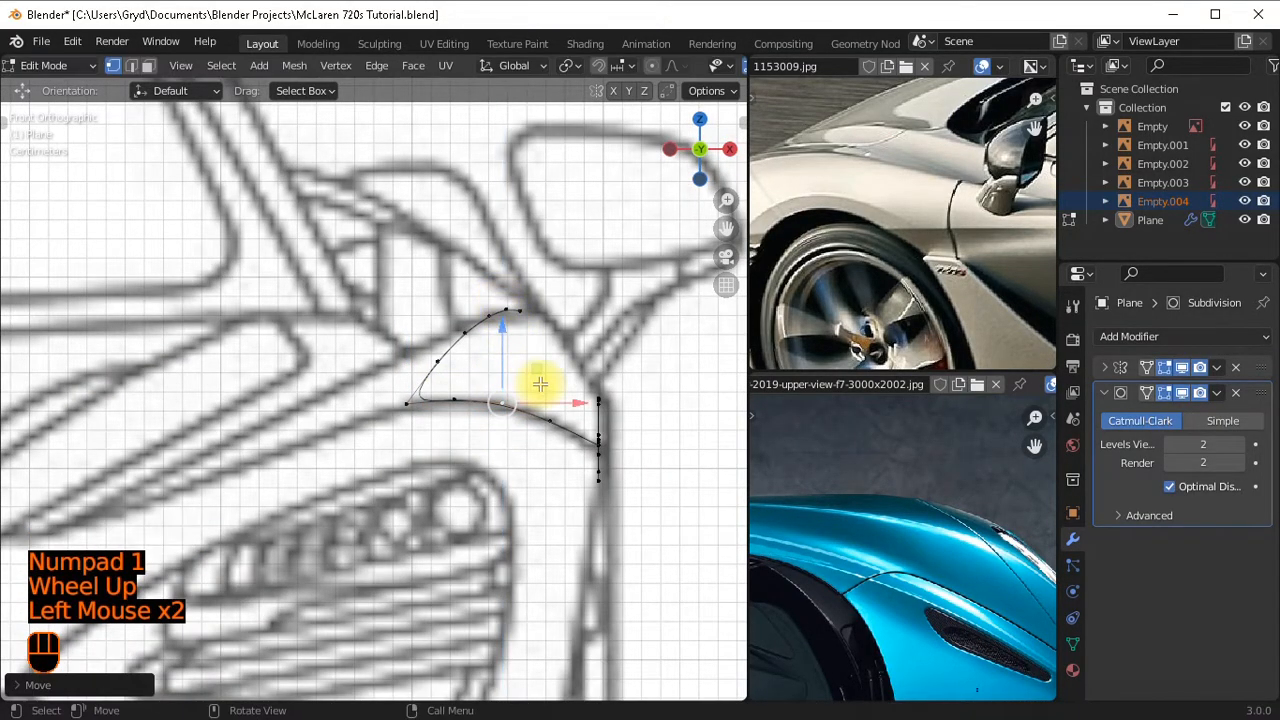
Examine the connecting edge's vertex nearest the wheel arch band against the front blueprint and in perspective.
{"action": "left_click", "coordinate": [547, 430]}
{"action": "scroll", "coordinate": [614, 443], "scroll_direction": "up", "scroll_amount": 1}
{"action": "middle_click_drag", "start_coordinate": [614, 443], "coordinate": [480, 385], "text": "shift"}
{"action": "scroll", "coordinate": [480, 385], "scroll_direction": "up", "scroll_amount": 1}
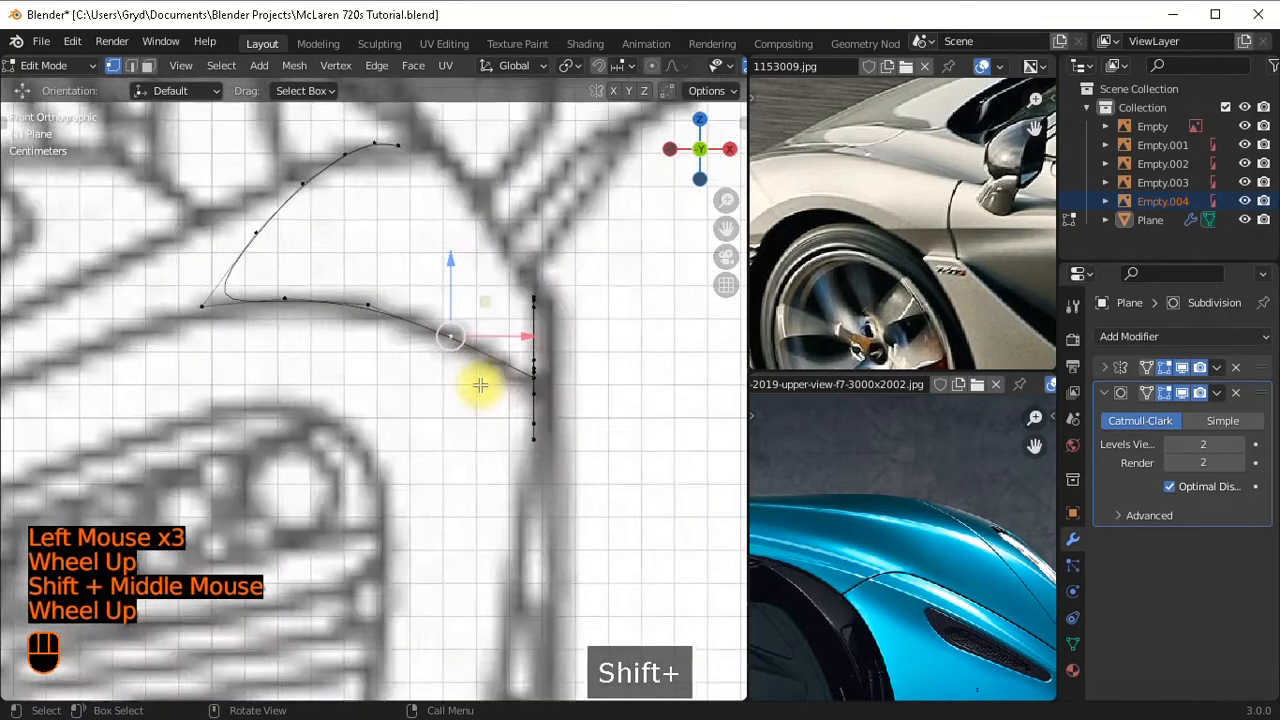
{"action": "scroll", "coordinate": [588, 321], "scroll_direction": "down", "scroll_amount": 2}
{"action": "scroll", "coordinate": [588, 321], "scroll_direction": "up", "scroll_amount": 2}
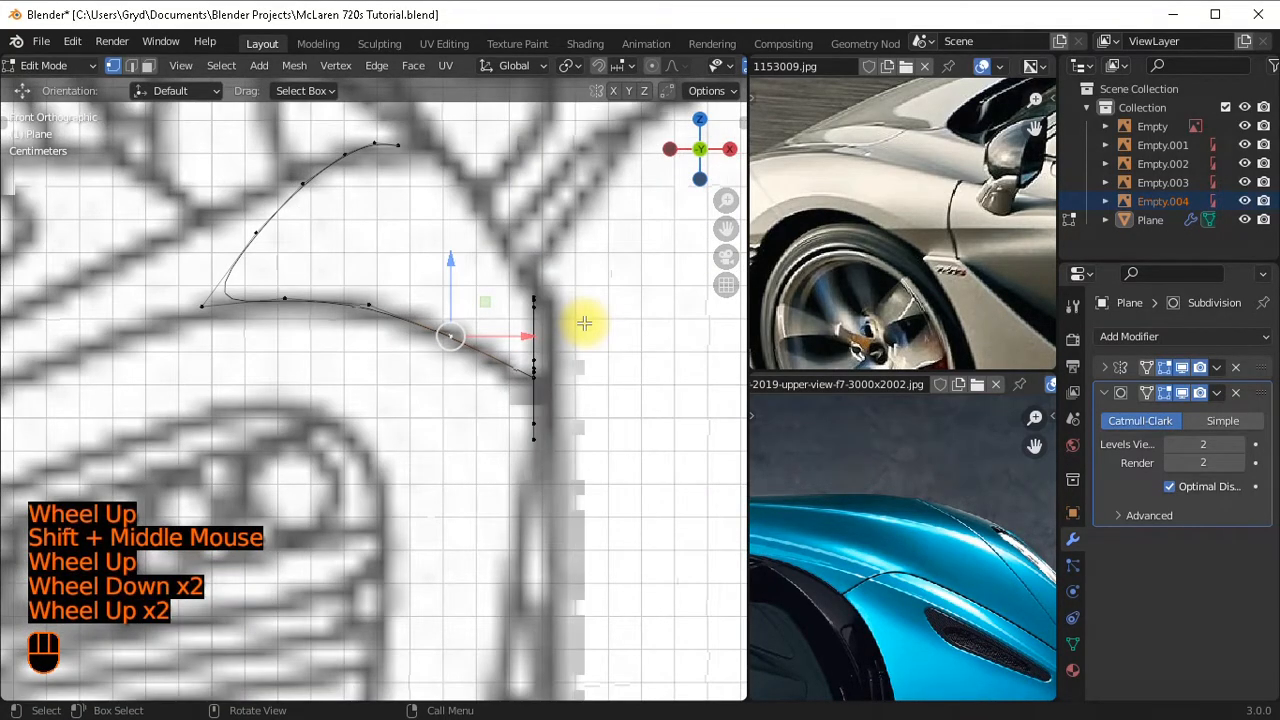
{"action": "scroll", "coordinate": [584, 324], "scroll_direction": "down", "scroll_amount": 1}
{"action": "scroll", "coordinate": [600, 365], "scroll_direction": "down", "scroll_amount": 2}
{"action": "middle_click_drag", "start_coordinate": [569, 363], "coordinate": [511, 363]}
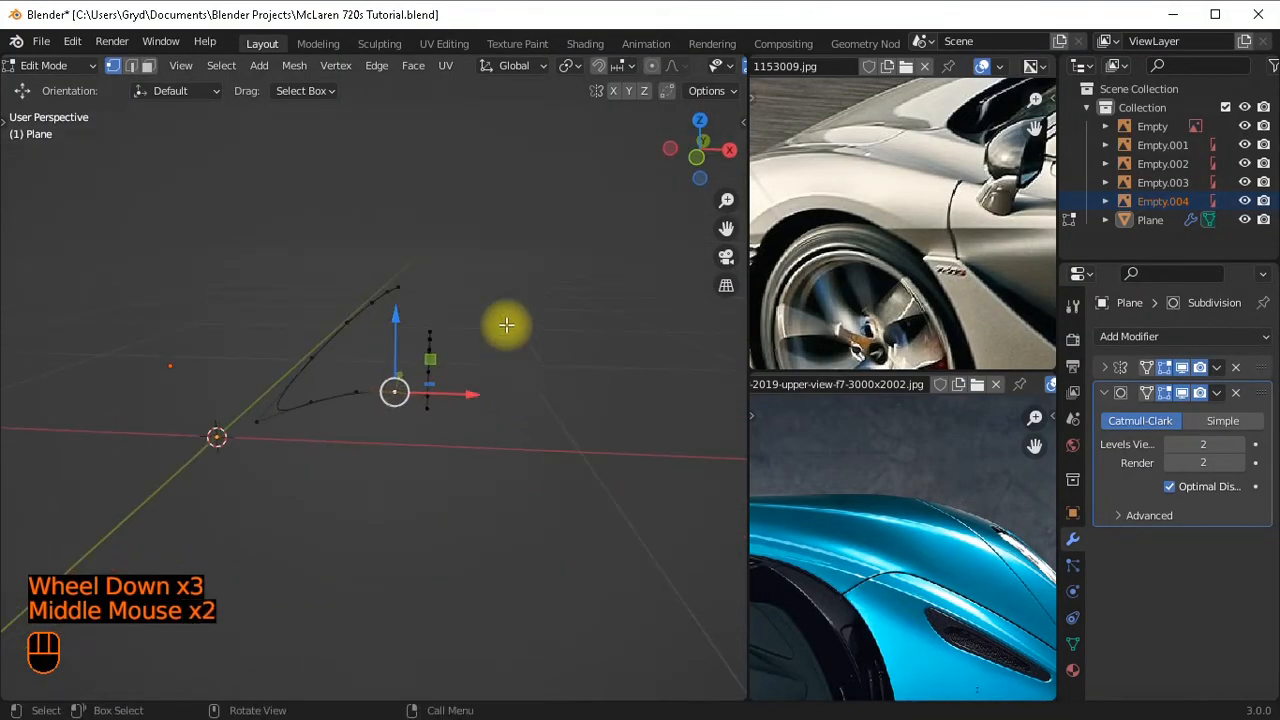
Nudge the connecting edge's vertex nearest the wheel arch band along Z onto the blueprint seam in the front view.
{"action": "key", "text": "KP_1"}
{"action": "scroll", "coordinate": [505, 326], "scroll_direction": "up", "scroll_amount": 2}
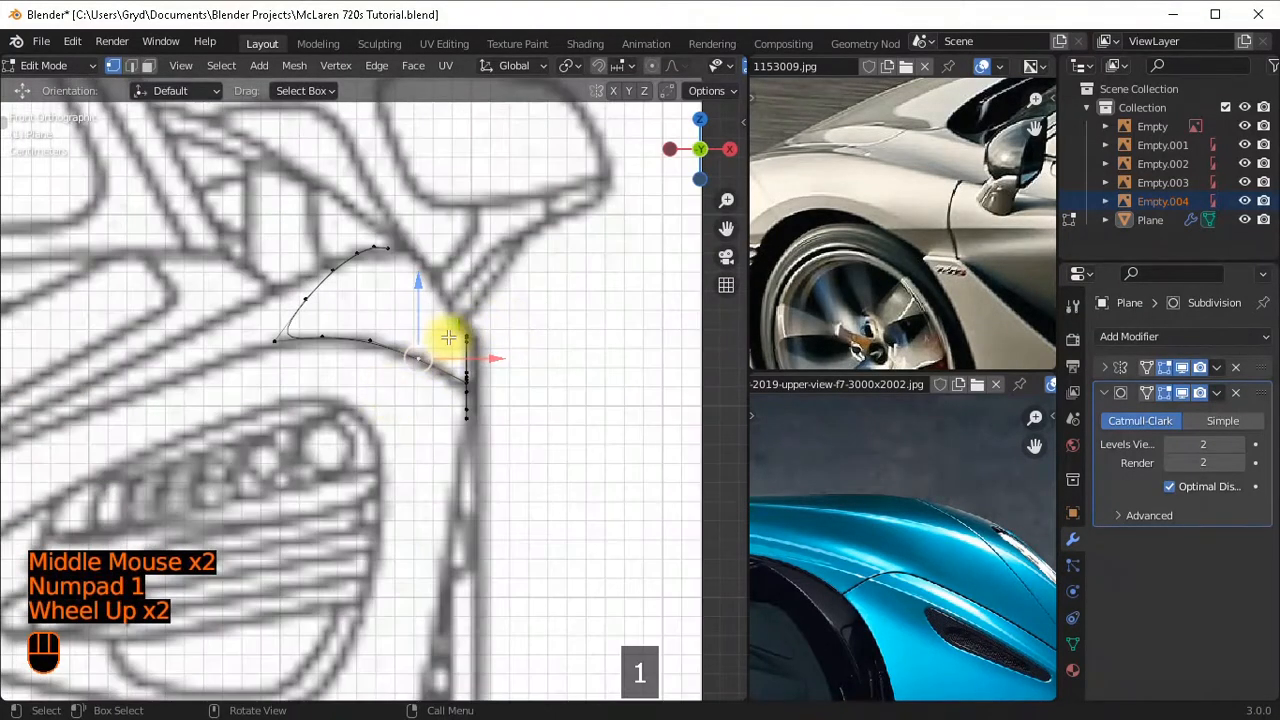
{"action": "key", "text": "KP_7"}
{"action": "scroll", "coordinate": [505, 343], "scroll_direction": "down", "scroll_amount": 2}
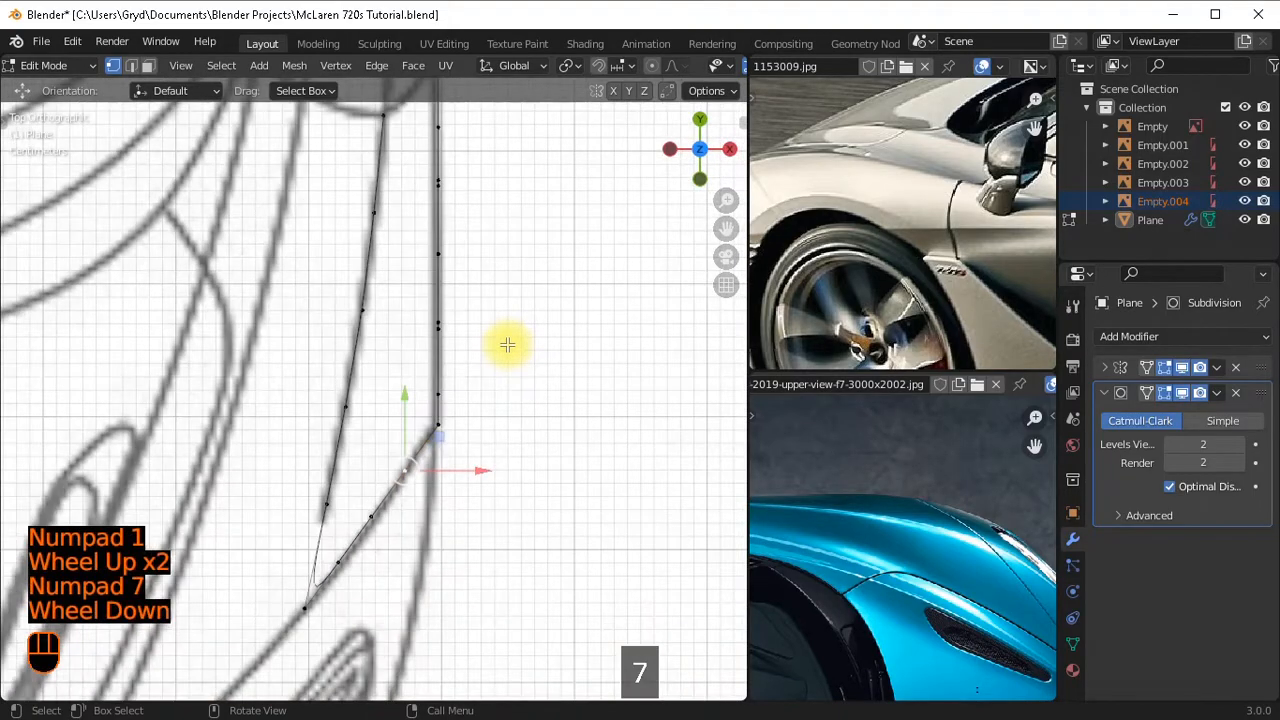
{"action": "scroll", "coordinate": [424, 273], "scroll_direction": "down", "scroll_amount": 2}
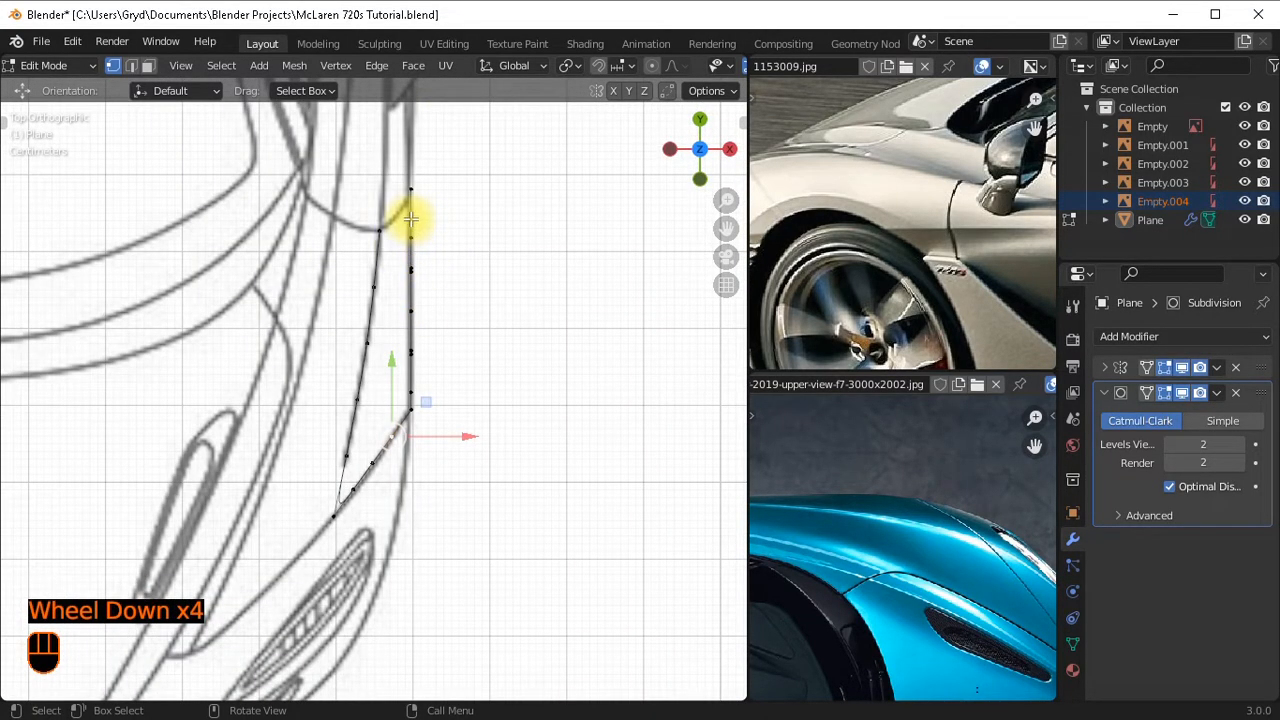
{"action": "scroll", "coordinate": [421, 398], "scroll_direction": "up", "scroll_amount": 1}
{"action": "key", "text": "KP_1"}
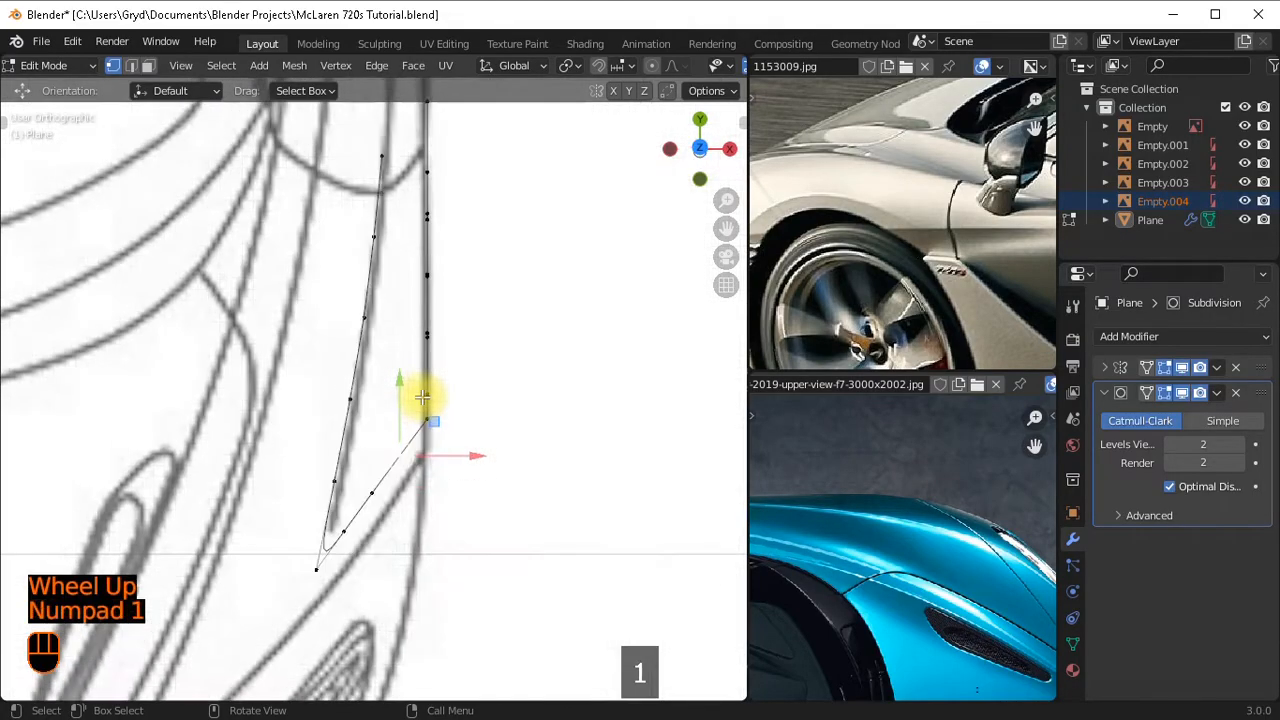
{"action": "scroll", "coordinate": [514, 391], "scroll_direction": "up", "scroll_amount": 4}
{"action": "scroll", "coordinate": [523, 391], "scroll_direction": "down", "scroll_amount": 2}
{"action": "middle_click_drag", "start_coordinate": [523, 391], "coordinate": [449, 449]}
{"action": "scroll", "coordinate": [446, 440], "scroll_direction": "down", "scroll_amount": 1}
{"action": "key", "text": "KP_1"}
{"action": "scroll", "coordinate": [455, 343], "scroll_direction": "up", "scroll_amount": 1}
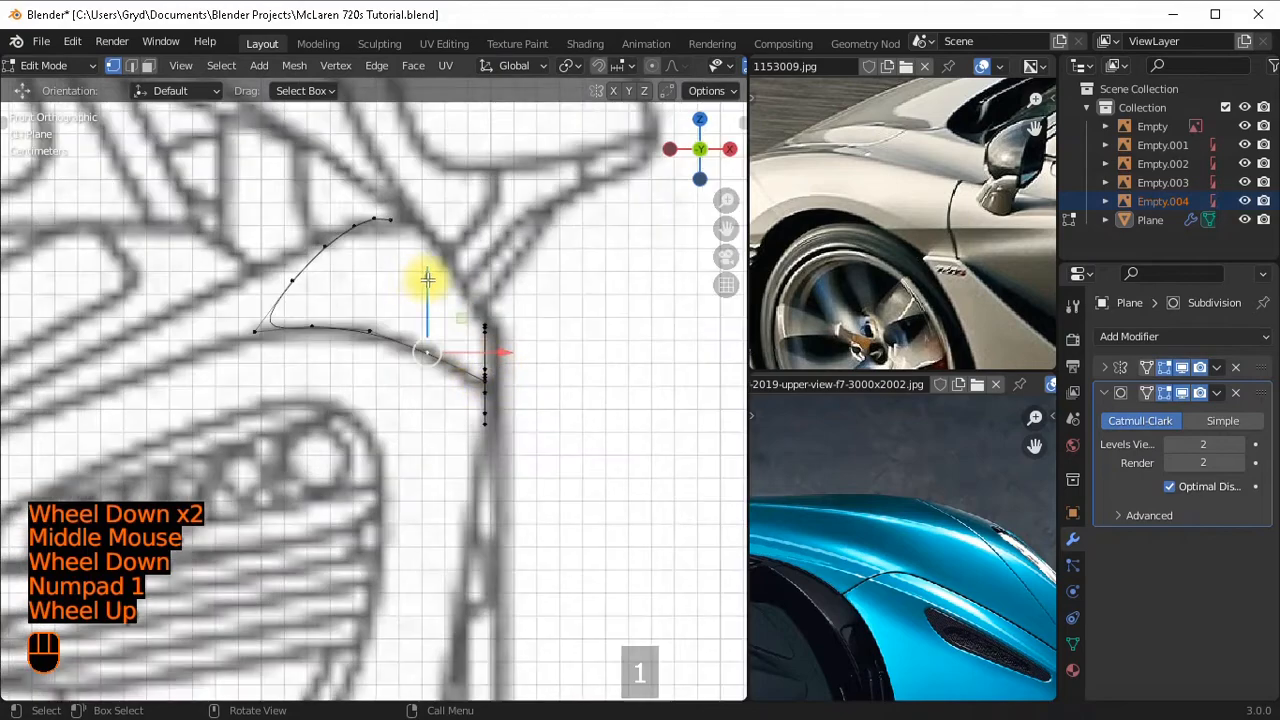
{"action": "mouse_move", "coordinate": [427, 280]}
{"action": "left_mouse_down", "text": "shift"}
{"action": "mouse_move", "coordinate": [442, 280]}
{"action": "mouse_move", "coordinate": [443, 265]}
{"action": "left_mouse_up", "text": "shift"}
{"action": "scroll", "coordinate": [480, 320], "scroll_direction": "down", "scroll_amount": 2}
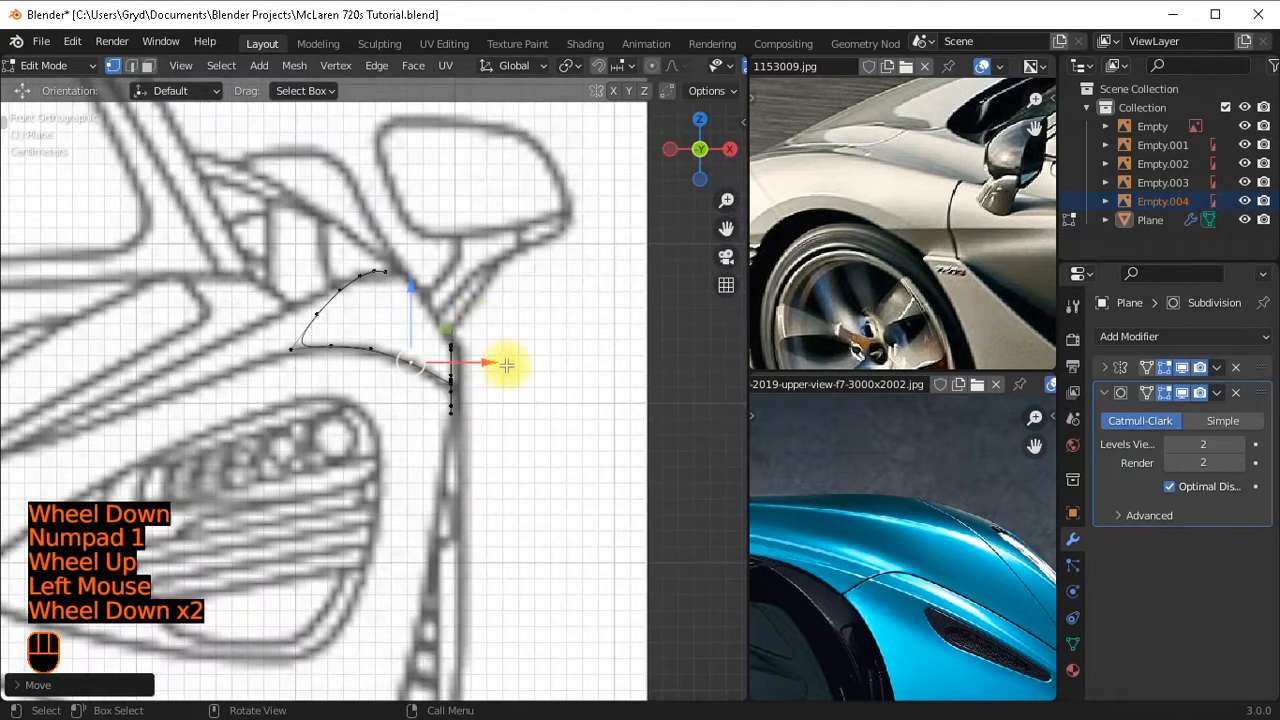
Examine the traced fender edges and the wheel arch band in perspective from several sides.
{"action": "middle_click_drag", "start_coordinate": [500, 363], "coordinate": [634, 306]}
{"action": "scroll", "coordinate": [855, 275], "scroll_direction": "down", "scroll_amount": 1}
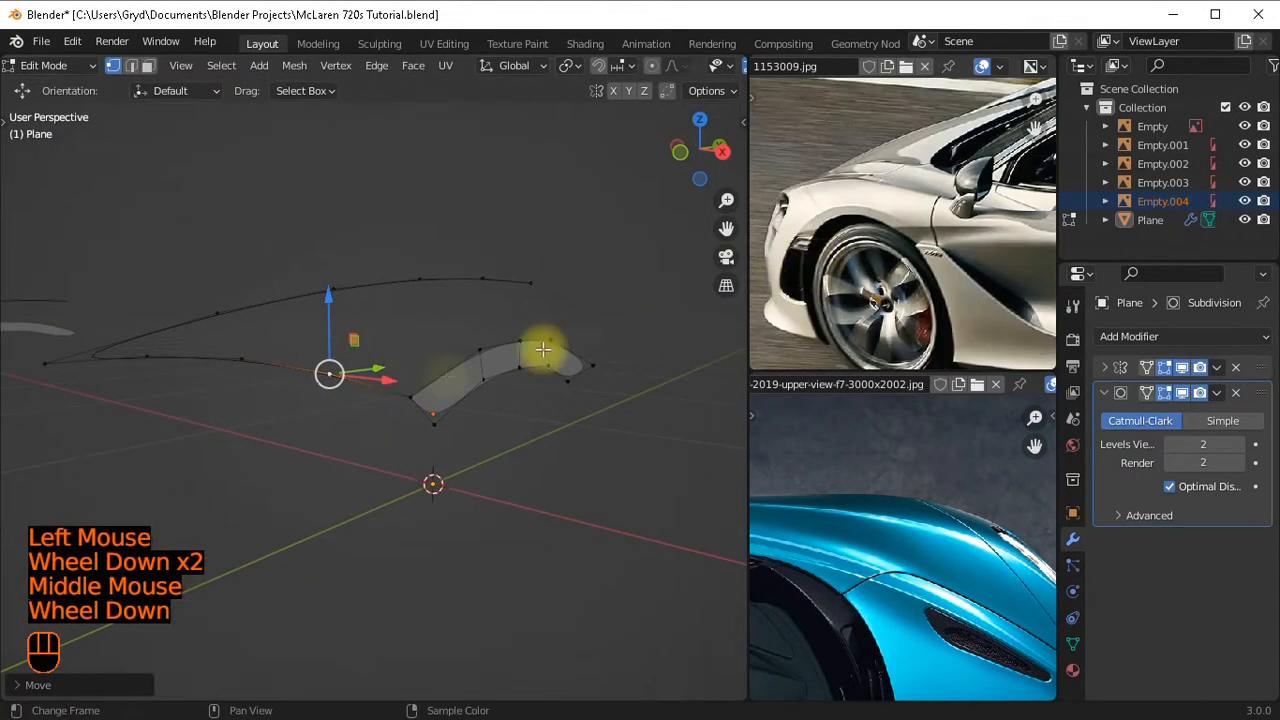
{"action": "middle_click_drag", "start_coordinate": [357, 403], "coordinate": [400, 370]}
{"action": "scroll", "coordinate": [450, 404], "scroll_direction": "down", "scroll_amount": 1}
{"action": "middle_click_drag", "start_coordinate": [400, 370], "coordinate": [309, 366]}
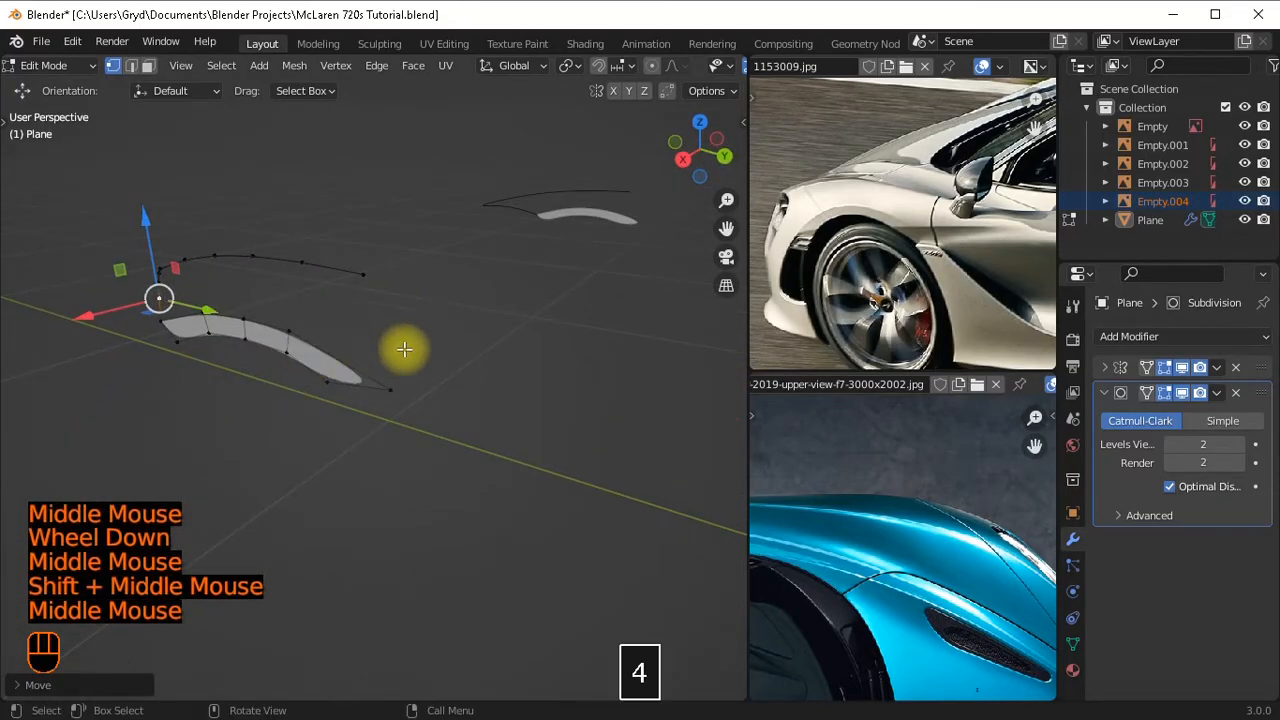
{"action": "key", "text": "KP_4"}
{"action": "scroll", "coordinate": [323, 343], "scroll_direction": "down", "scroll_amount": 2}
{"action": "middle_click_drag", "start_coordinate": [323, 343], "coordinate": [477, 351]}
Join the wheel arch band's rear tip vertex to the rear end vertex of the fender's top edge with a new edge.
{"action": "key", "text": "KP_3"}
{"action": "scroll", "coordinate": [489, 297], "scroll_direction": "up", "scroll_amount": 2}
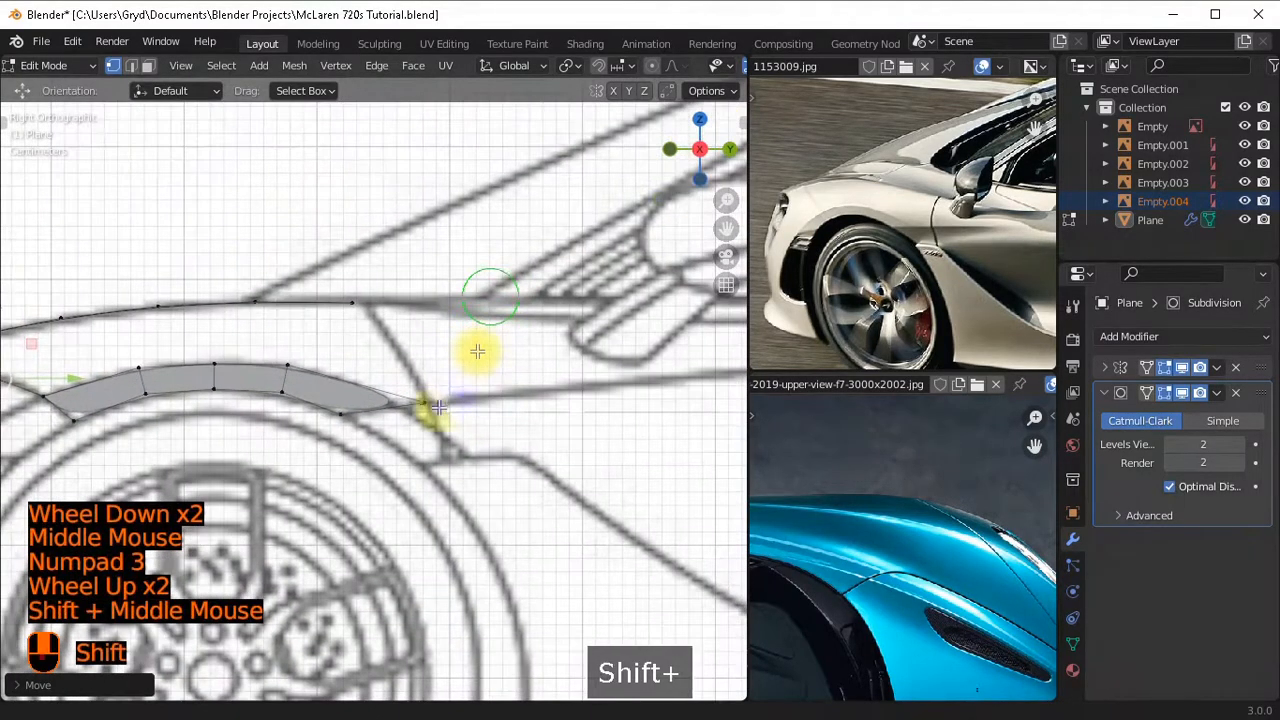
{"action": "scroll", "coordinate": [439, 407], "scroll_direction": "up", "scroll_amount": 2}
{"action": "left_click", "coordinate": [442, 397]}
{"action": "scroll", "coordinate": [510, 372], "scroll_direction": "down", "scroll_amount": 2}
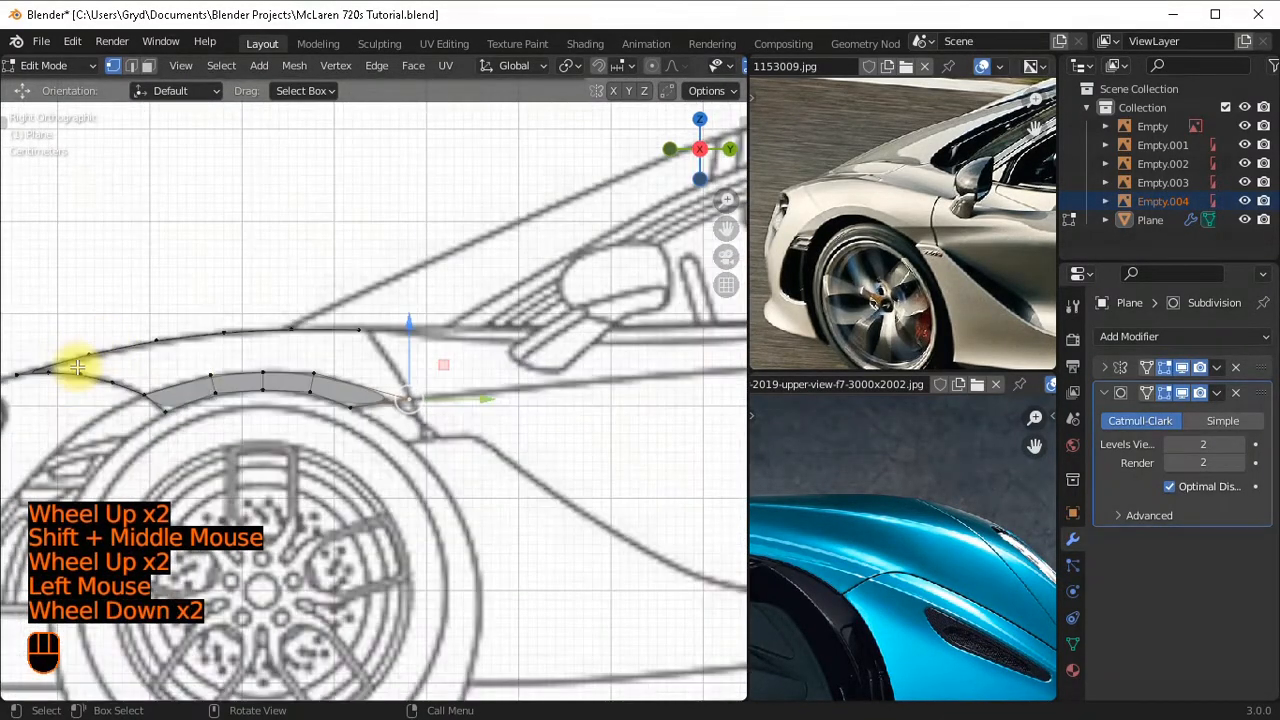
{"action": "scroll", "coordinate": [434, 297], "scroll_direction": "up", "scroll_amount": 2}
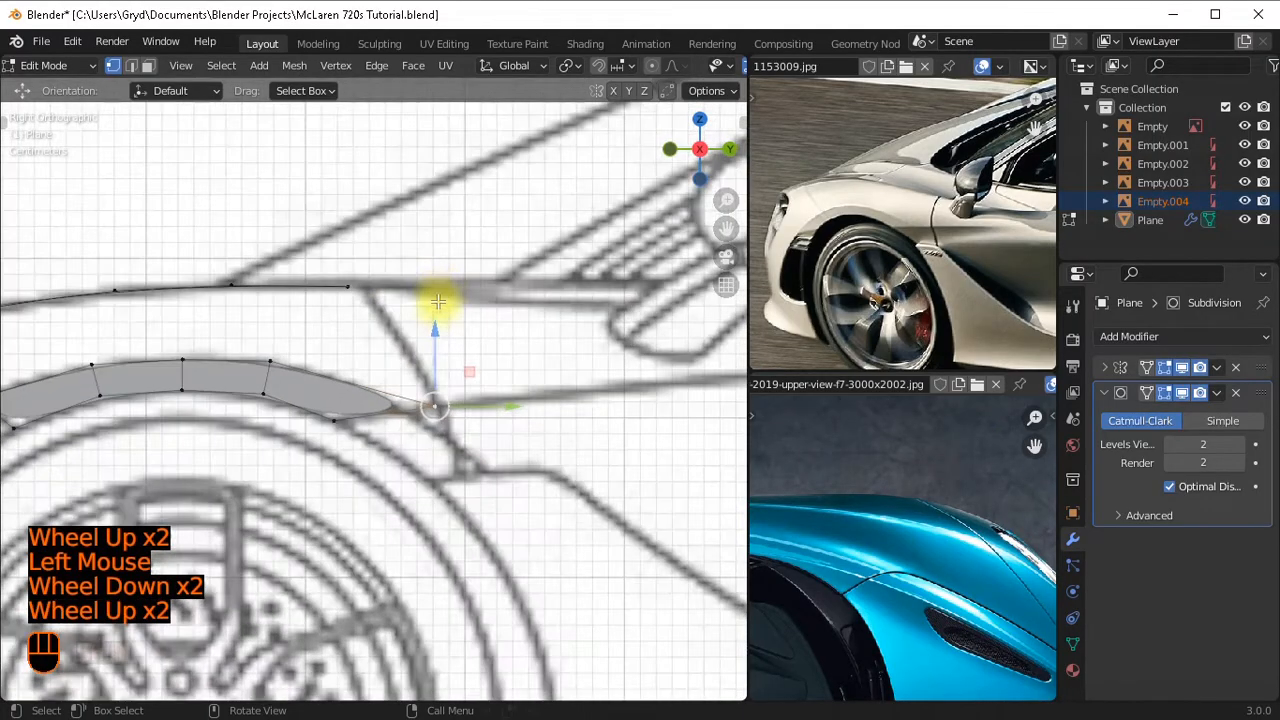
{"action": "scroll", "coordinate": [437, 309], "scroll_direction": "up", "scroll_amount": 1, "text": "shift"}
{"action": "middle_click_drag", "start_coordinate": [434, 297], "coordinate": [586, 463], "text": "shift"}
{"action": "scroll", "coordinate": [445, 325], "scroll_direction": "up", "scroll_amount": 2}
{"action": "scroll", "coordinate": [453, 342], "scroll_direction": "down", "scroll_amount": 1}
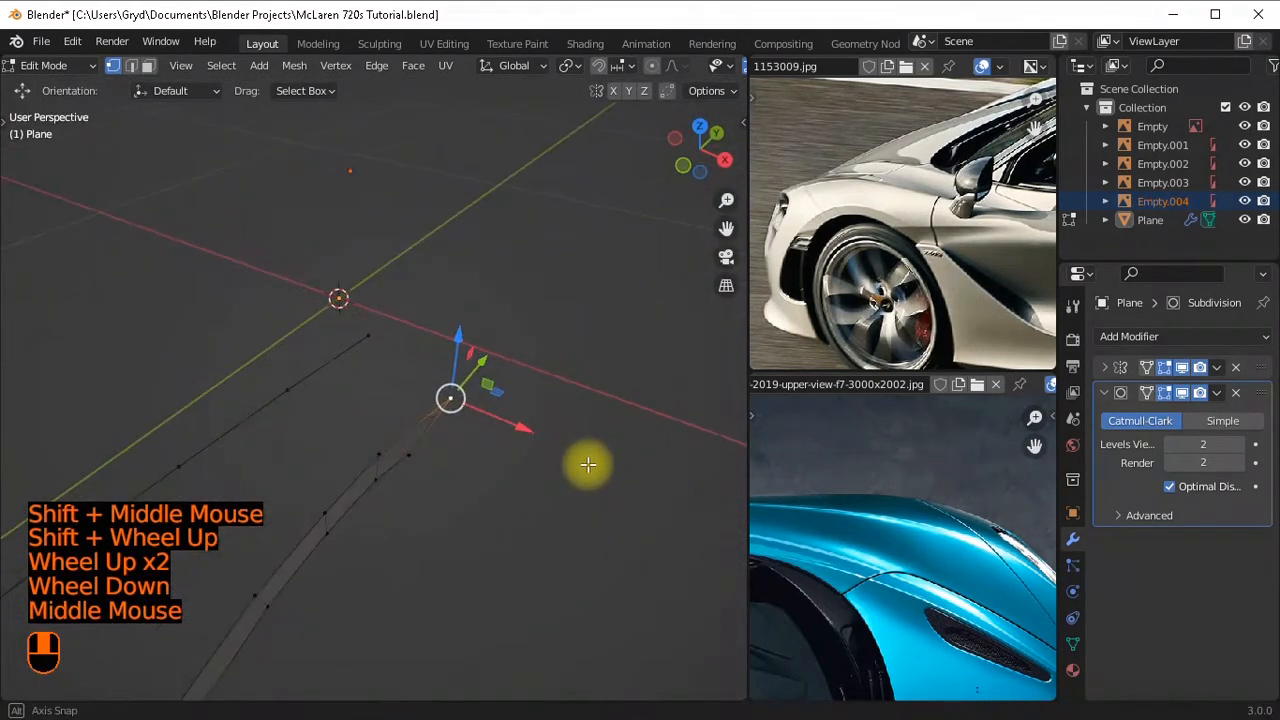
{"action": "left_click", "coordinate": [368, 335], "text": "shift"}
{"action": "key", "text": "f"}
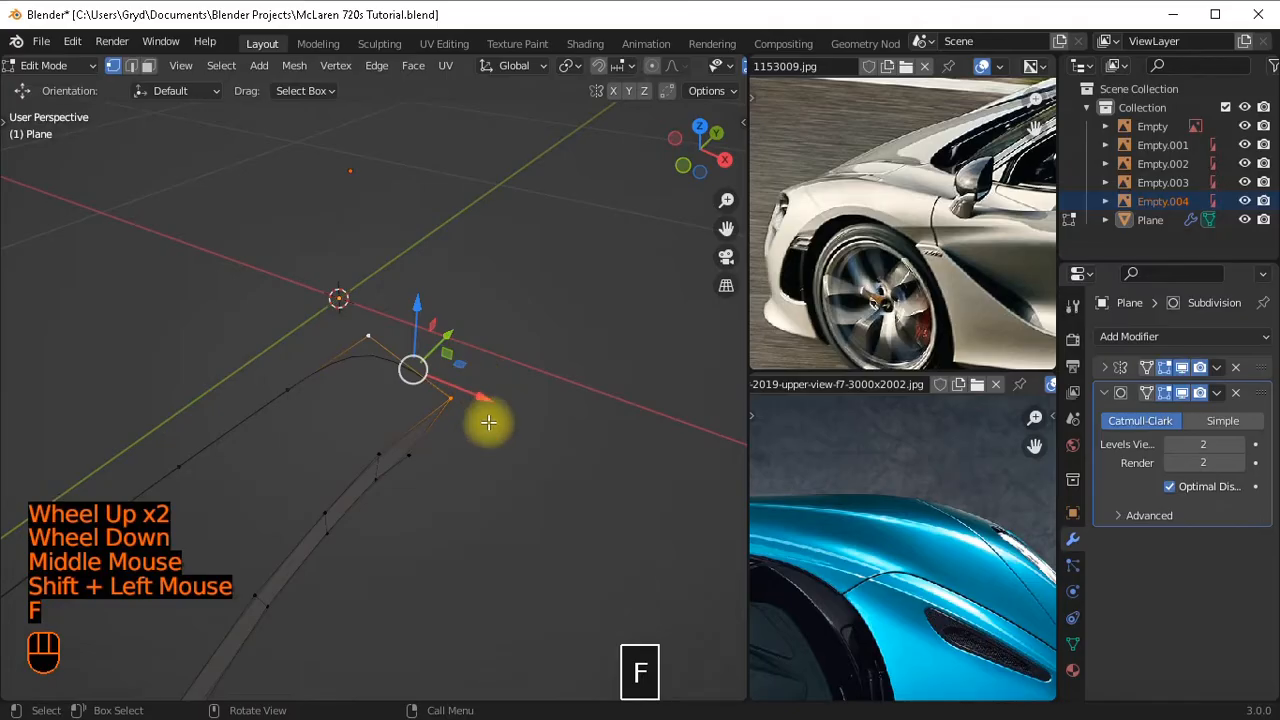
Add three evenly spaced vertices along the new rear edge with a loop cut in the front view.
{"action": "middle_click_drag", "start_coordinate": [486, 423], "coordinate": [517, 394]}
{"action": "key", "text": "KP_1"}
{"action": "scroll", "coordinate": [470, 358], "scroll_direction": "up", "scroll_amount": 2}
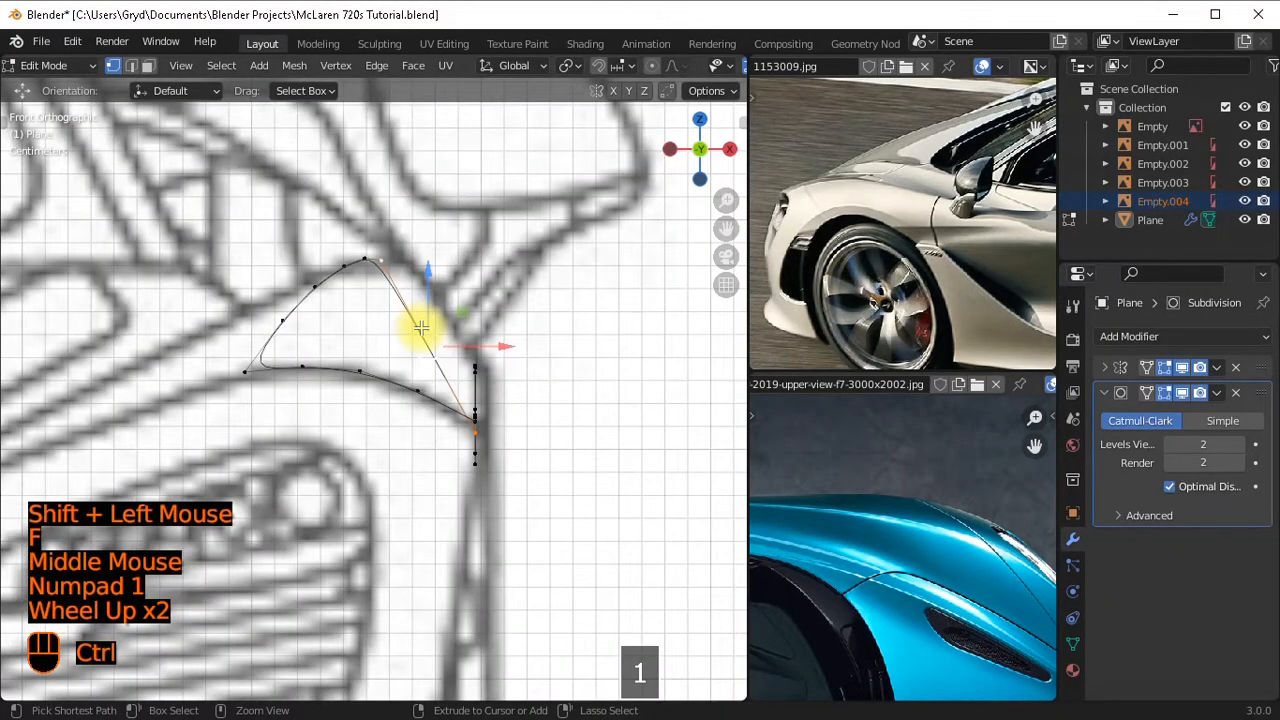
{"action": "key", "text": "ctrl+r"}
{"action": "scroll", "coordinate": [422, 328], "scroll_direction": "up", "scroll_amount": 2}
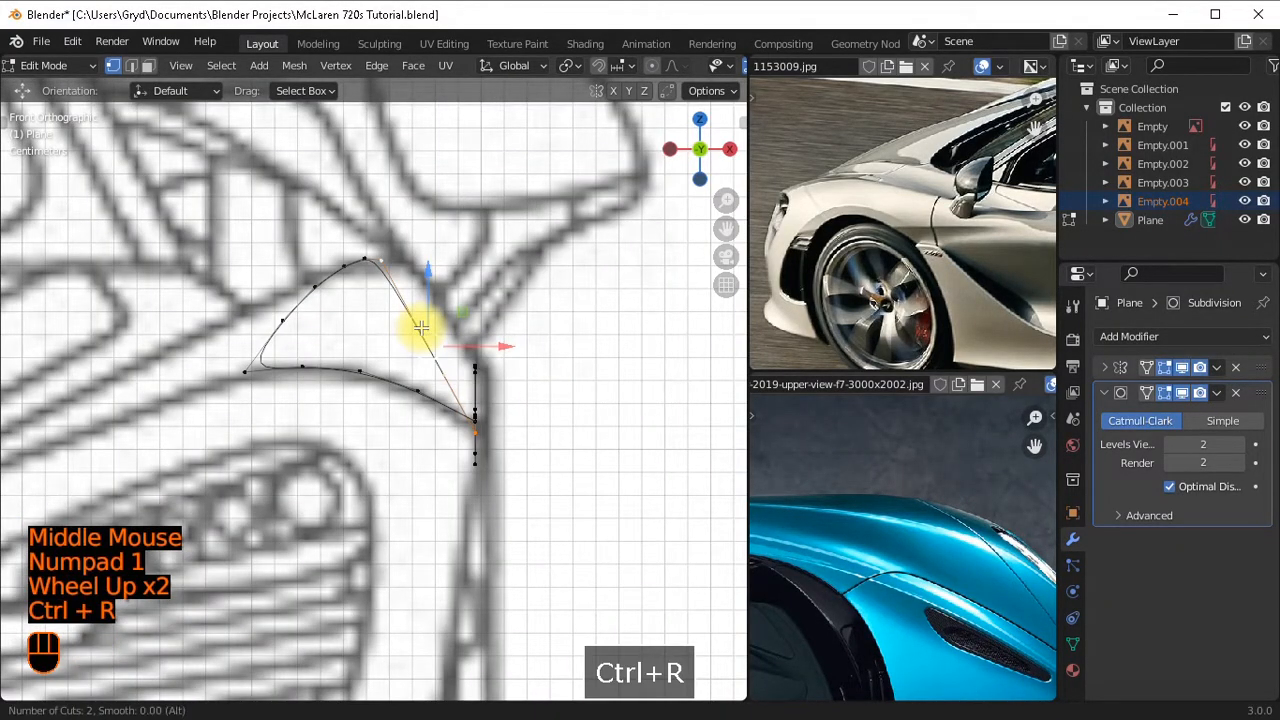
{"action": "left_click", "coordinate": [422, 328]}
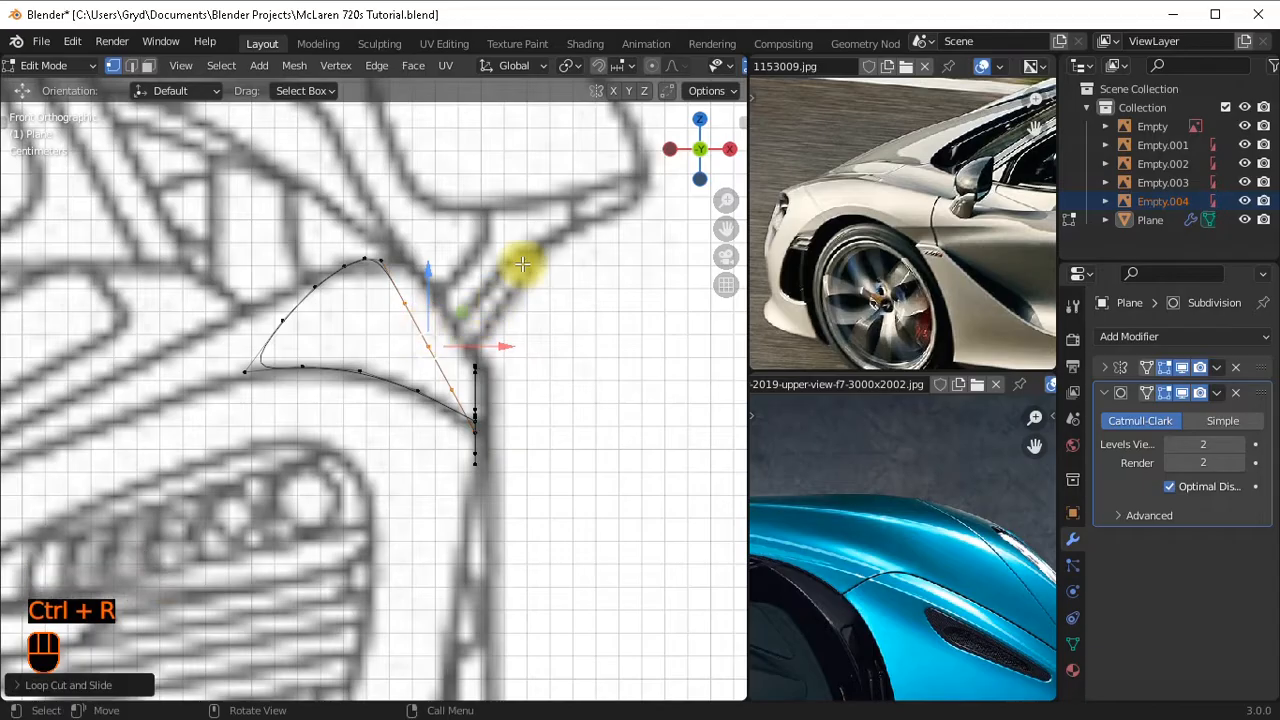
Move the rear edge's three new vertices one by one up and outward onto the blueprint's curved fender outline in the front view.
{"action": "scroll", "coordinate": [452, 281], "scroll_direction": "up", "scroll_amount": 1}
{"action": "left_click", "coordinate": [457, 277]}
{"action": "key", "text": "g"}
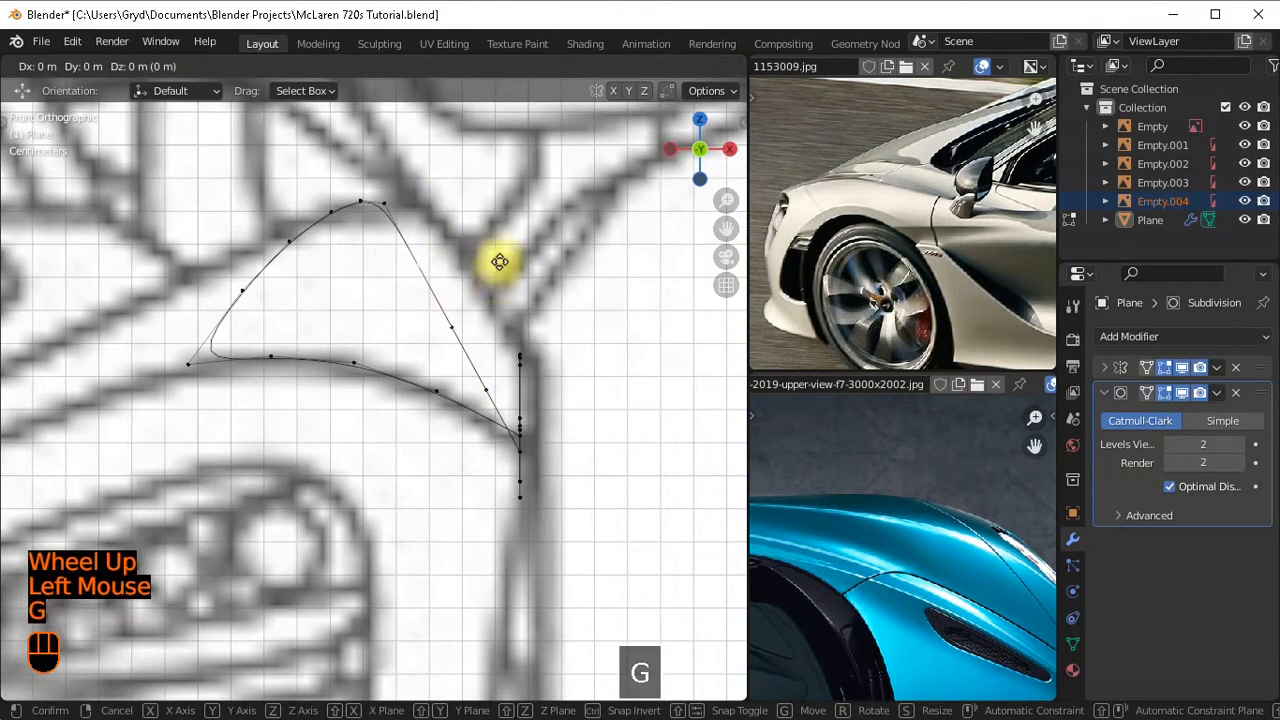
{"action": "left_click", "coordinate": [506, 165], "text": "shift"}
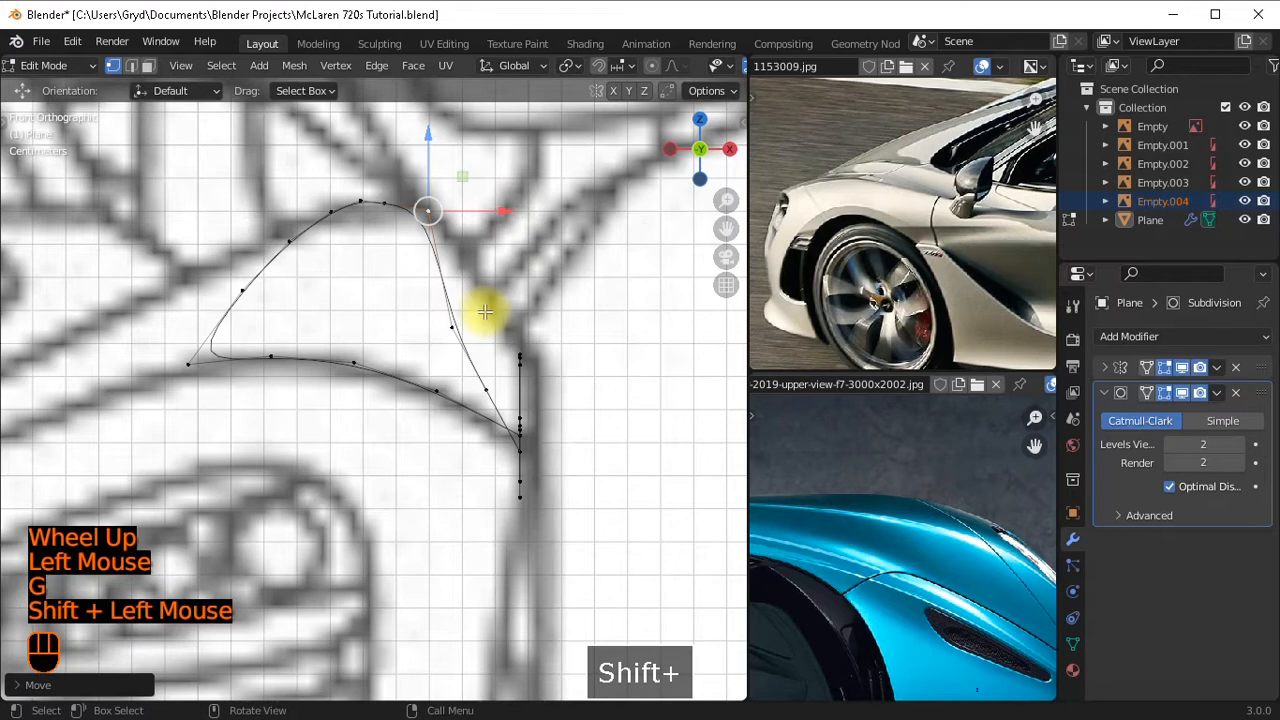
{"action": "left_click", "coordinate": [485, 320]}
{"action": "key", "text": "f"}
{"action": "key", "text": "ctrl+z"}
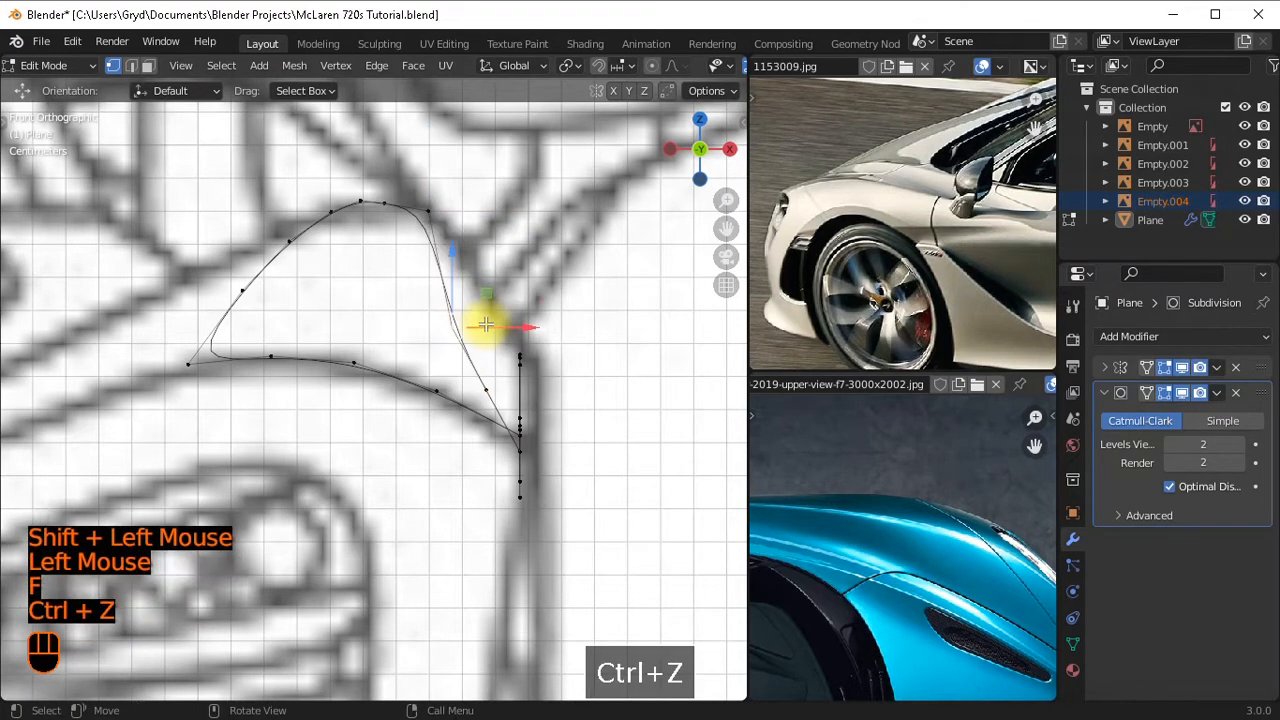
{"action": "key", "text": "g"}
{"action": "left_click", "coordinate": [494, 251], "text": "shift"}
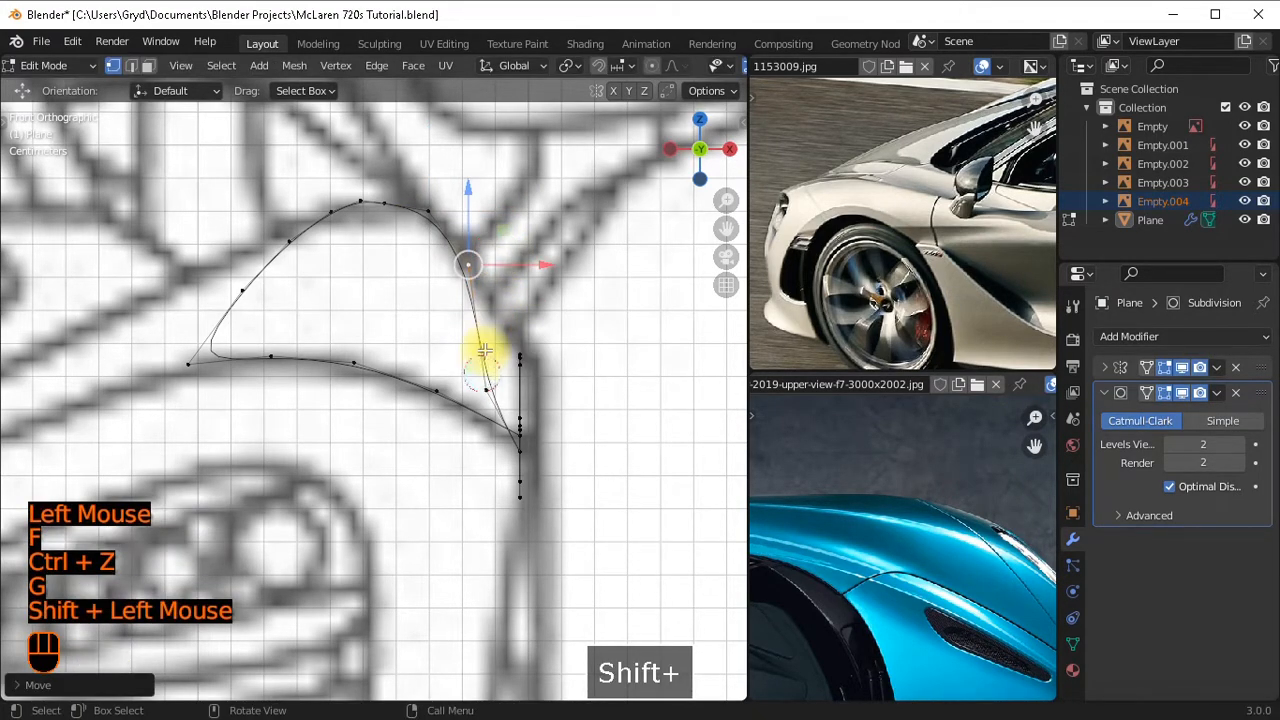
{"action": "left_click", "coordinate": [515, 350]}
{"action": "key", "text": "g"}
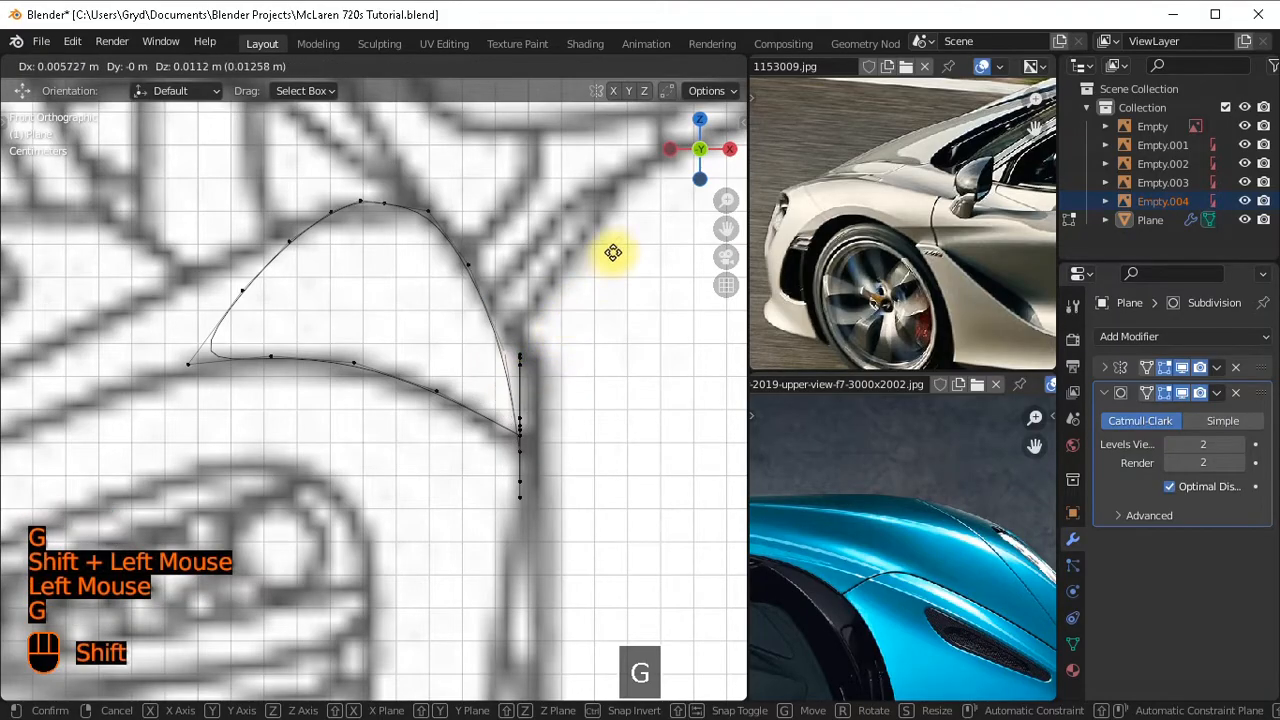
{"action": "left_click", "coordinate": [737, 216], "text": "shift"}
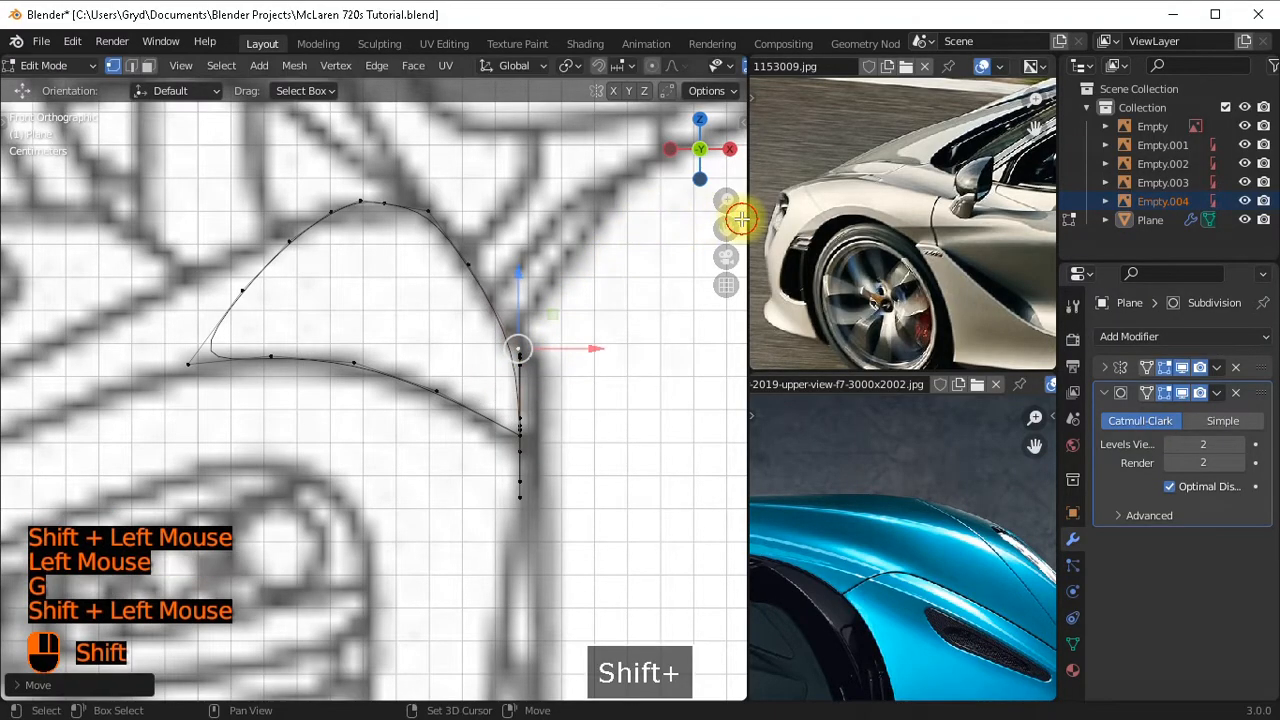
Fine-tune the rear edge's middle and upper vertices slightly down and inward to follow the front blueprint's outline.
{"action": "left_click", "coordinate": [493, 261]}
{"action": "key", "text": "g"}
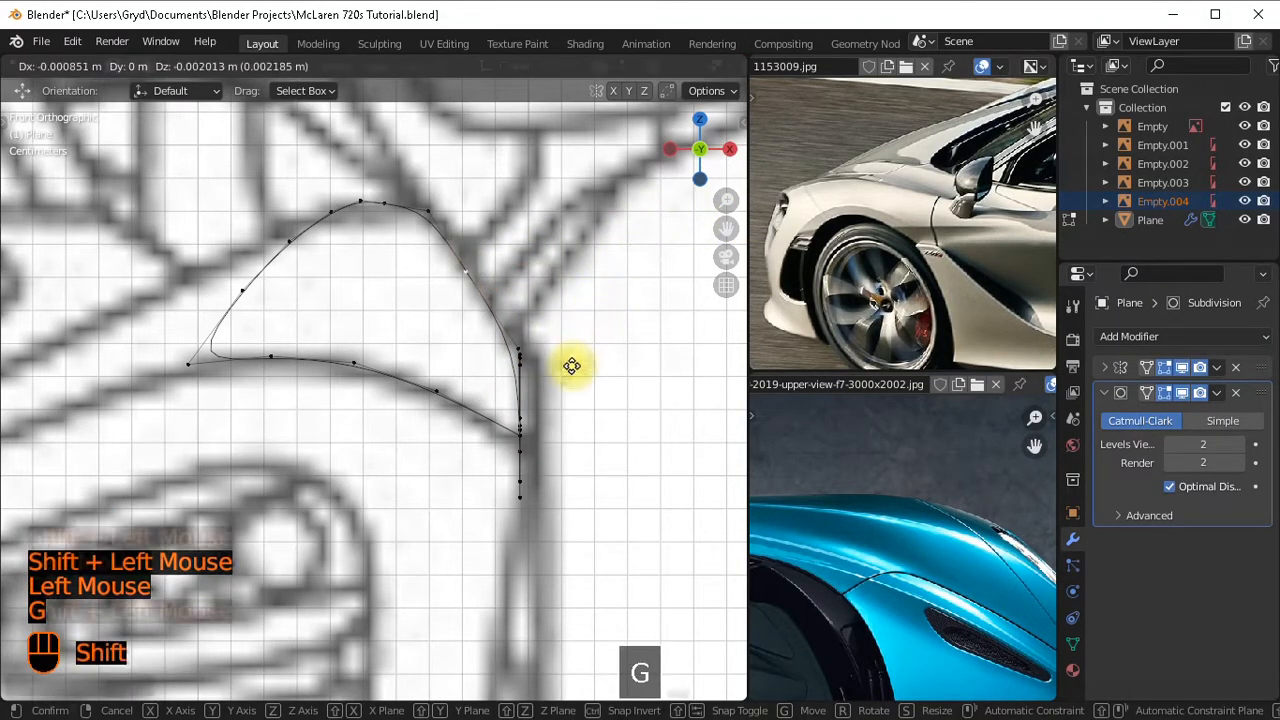
{"action": "left_click", "coordinate": [571, 366], "text": "shift"}
{"action": "scroll", "coordinate": [571, 368], "scroll_direction": "down", "scroll_amount": 2}
{"action": "left_click", "coordinate": [427, 210]}
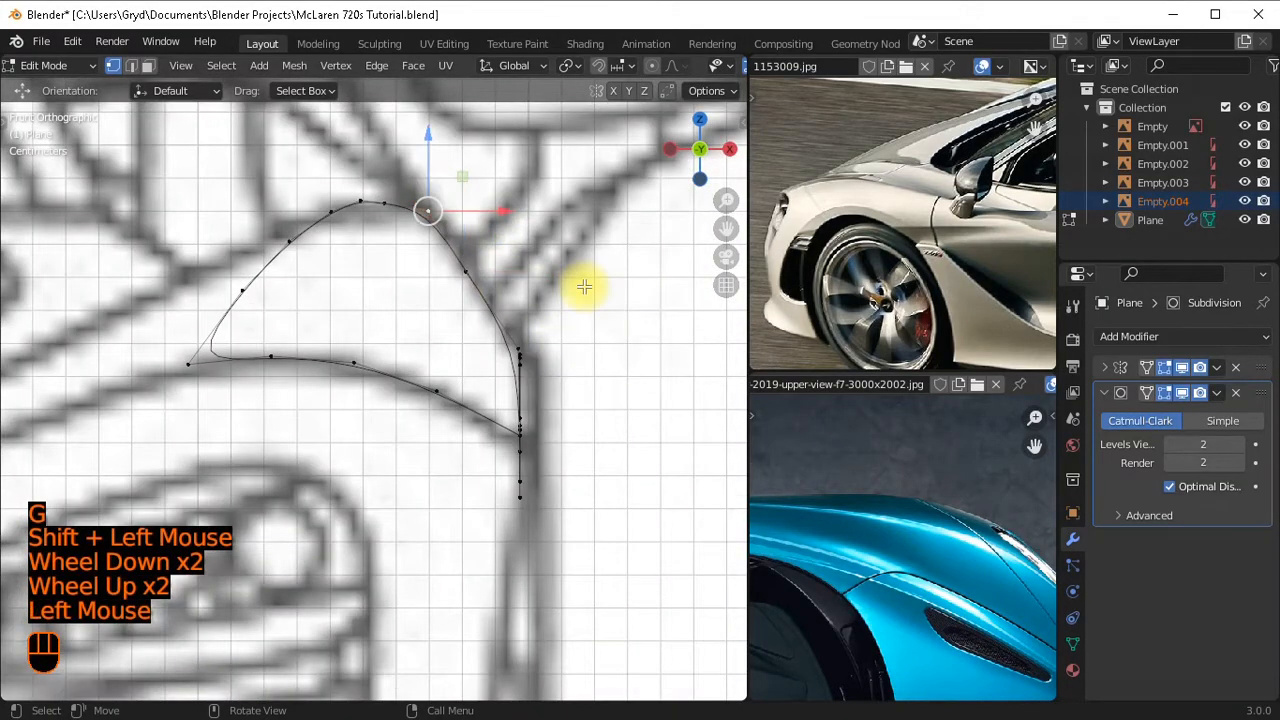
{"action": "key", "text": "g"}
{"action": "left_click", "coordinate": [546, 335], "text": "shift"}
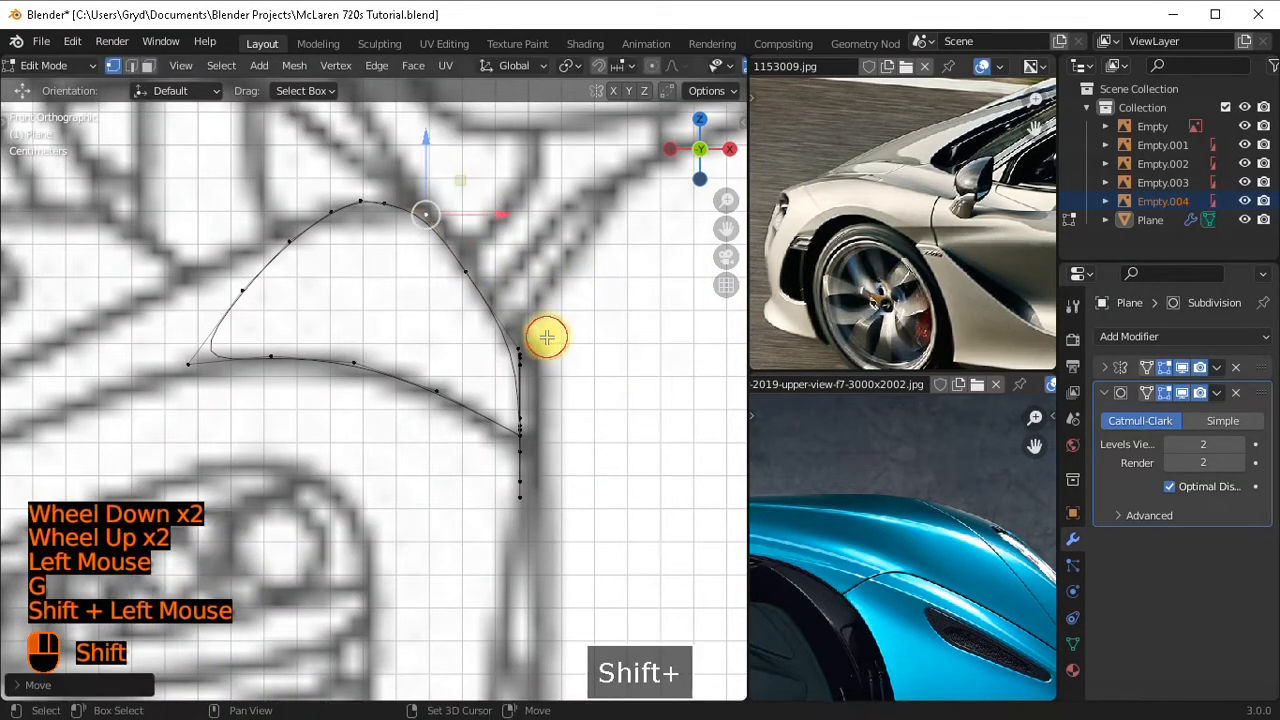
Shift the rear edge's upper and middle vertices along Y onto the blueprint's rear fender seam in the top view.
{"action": "scroll", "coordinate": [546, 334], "scroll_direction": "down", "scroll_amount": 2}
{"action": "middle_click_drag", "start_coordinate": [546, 334], "coordinate": [322, 474]}
{"action": "key", "text": "KP_7"}
{"action": "scroll", "coordinate": [434, 409], "scroll_direction": "up", "scroll_amount": 4}
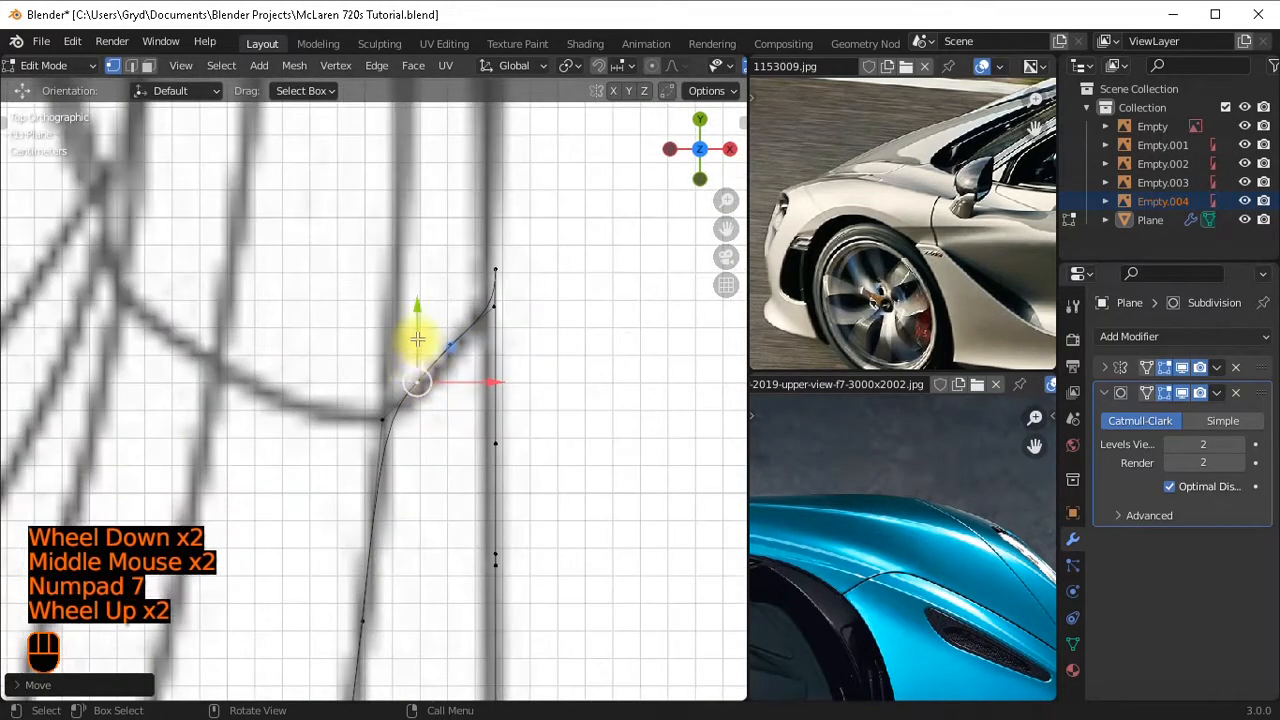
{"action": "left_click_drag", "start_coordinate": [438, 296], "coordinate": [467, 348]}
{"action": "left_click", "coordinate": [484, 324]}
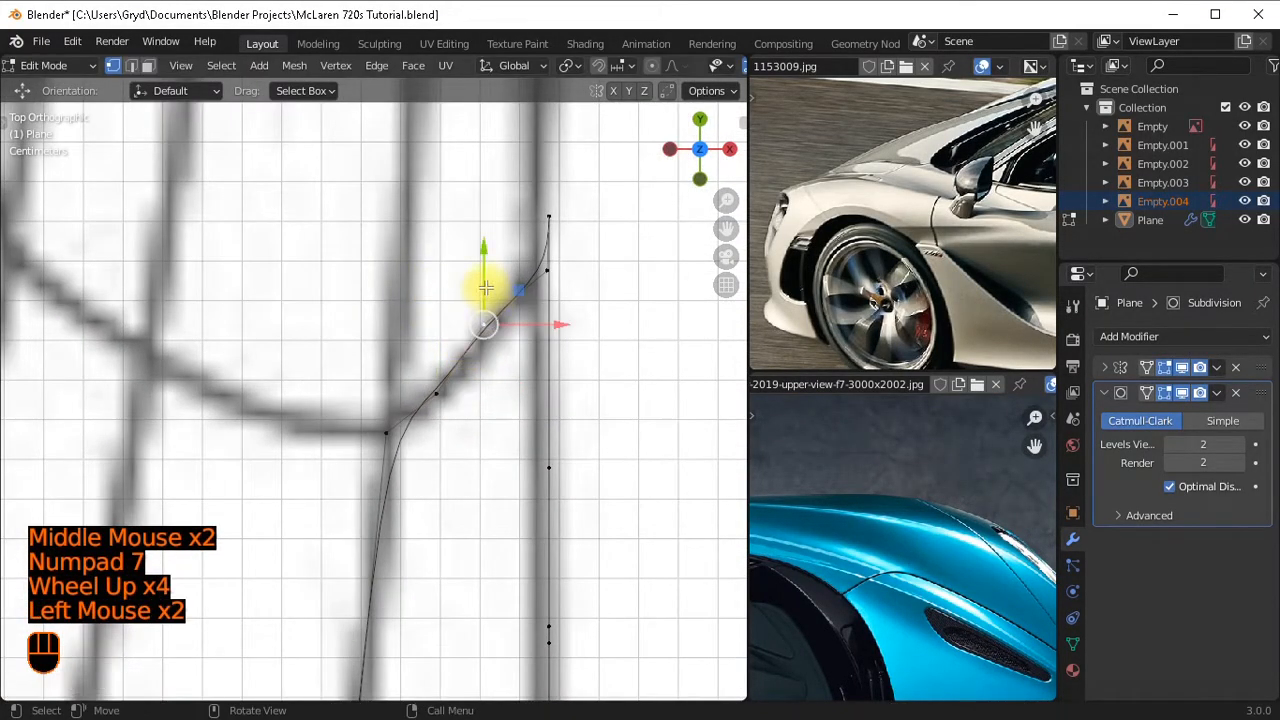
{"action": "left_click_drag", "start_coordinate": [482, 271], "coordinate": [510, 338]}
{"action": "scroll", "coordinate": [571, 300], "scroll_direction": "down", "scroll_amount": 3}
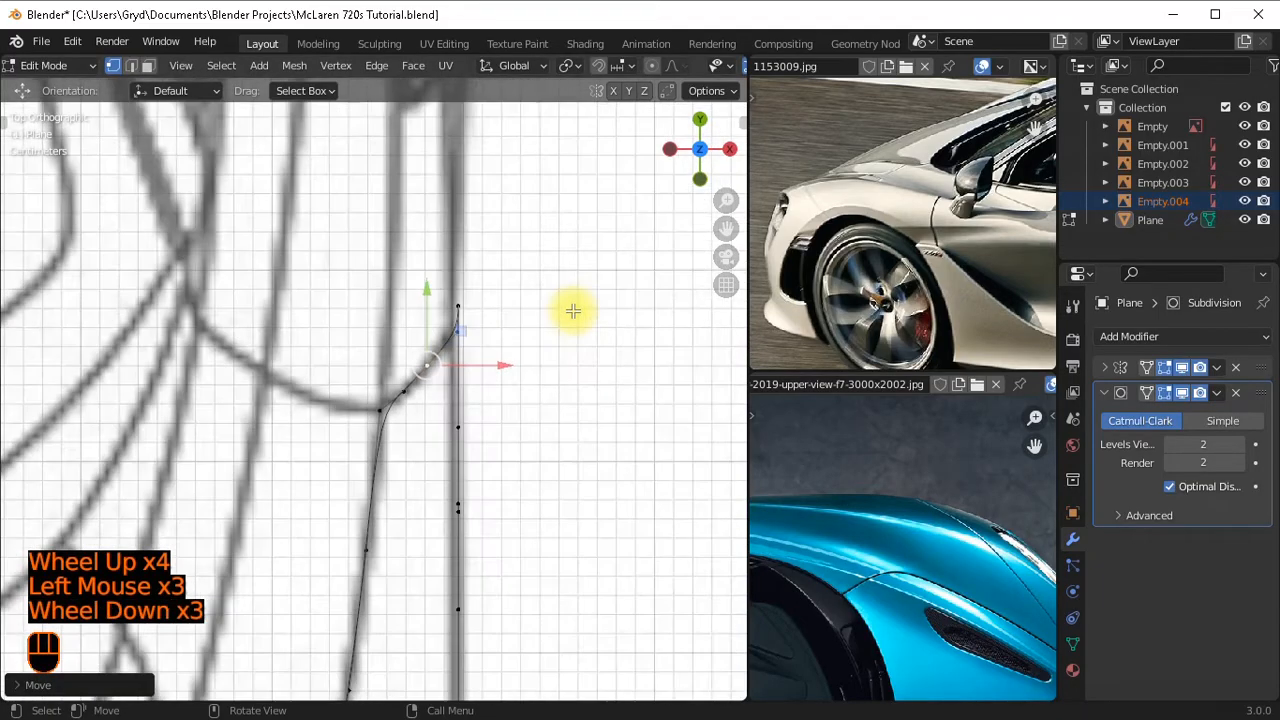
Move the rear edge's lowest inner vertex slightly inward along X in the top view and fine-tune its X position in the front view.
{"action": "scroll", "coordinate": [459, 318], "scroll_direction": "up", "scroll_amount": 2}
{"action": "left_click", "coordinate": [529, 281]}
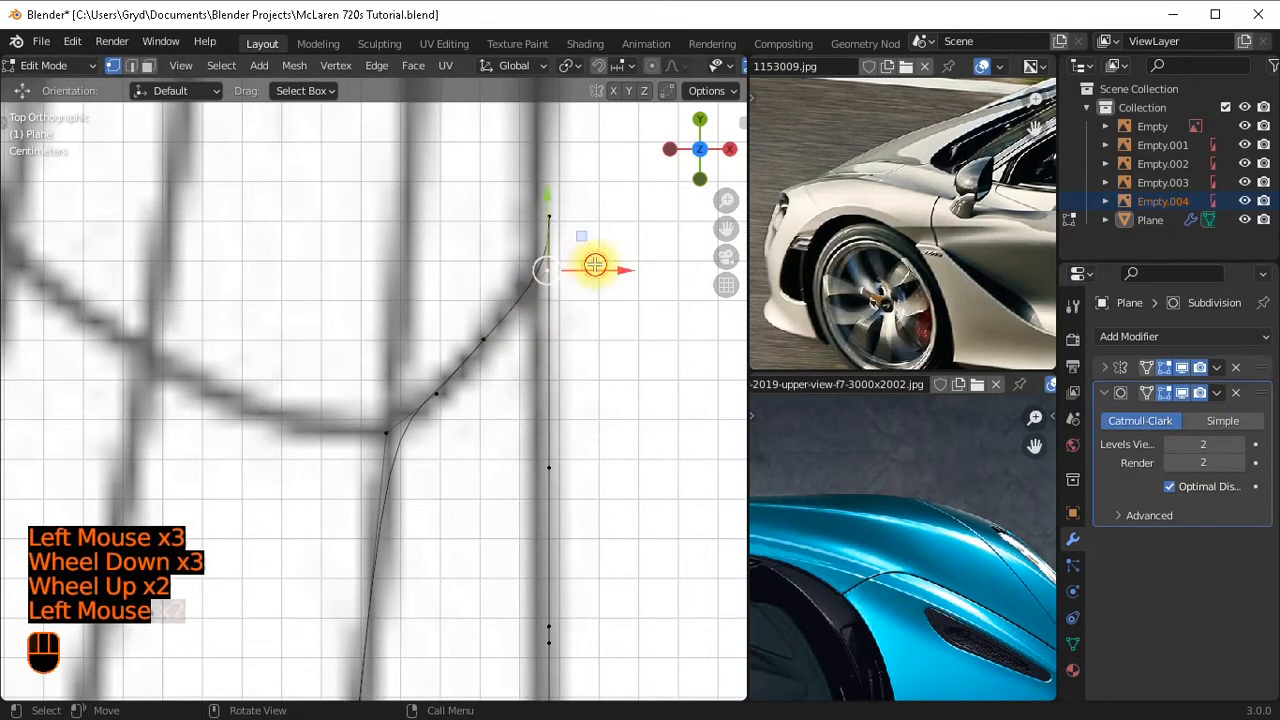
{"action": "left_click_drag", "start_coordinate": [591, 263], "coordinate": [510, 232], "text": "shift"}
{"action": "scroll", "coordinate": [557, 320], "scroll_direction": "down", "scroll_amount": 2}
{"action": "middle_click_drag", "start_coordinate": [557, 320], "coordinate": [497, 257]}
{"action": "key", "text": "KP_1"}
{"action": "scroll", "coordinate": [509, 300], "scroll_direction": "up", "scroll_amount": 1}
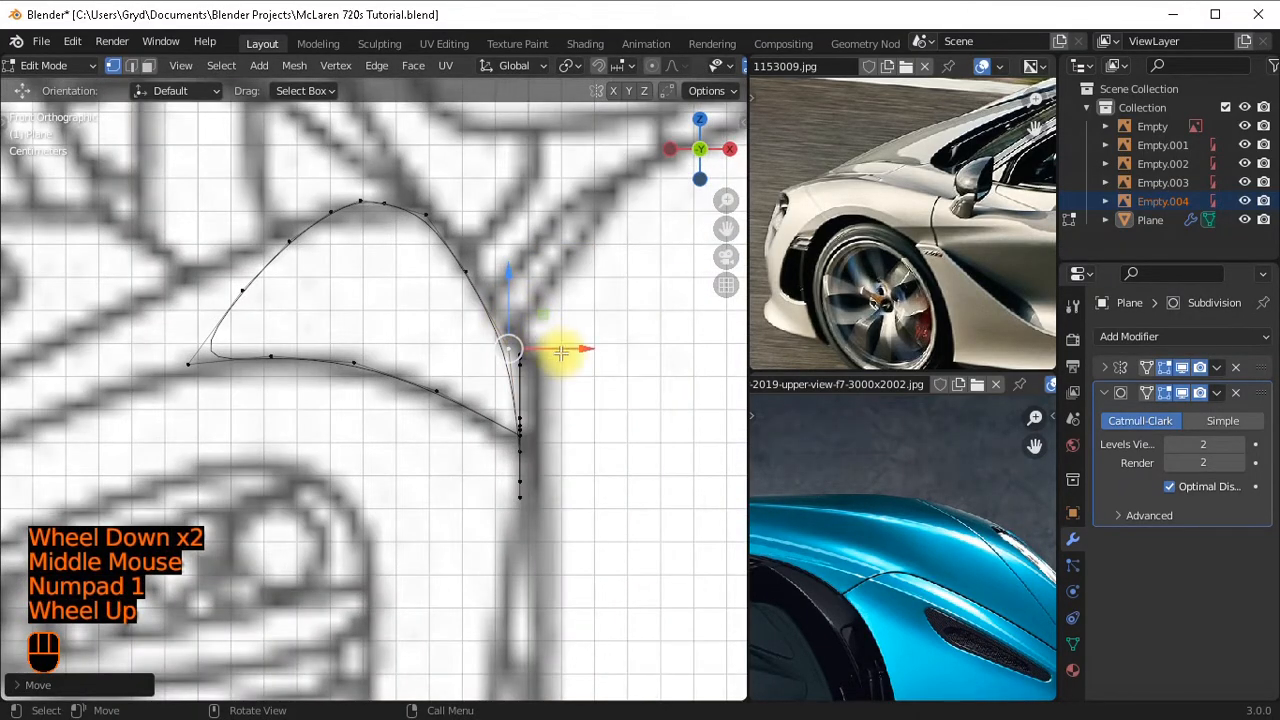
{"action": "left_click_drag", "start_coordinate": [566, 346], "coordinate": [567, 349]}
{"action": "scroll", "coordinate": [567, 349], "scroll_direction": "down", "scroll_amount": 1}
{"action": "middle_click_drag", "start_coordinate": [567, 349], "coordinate": [276, 402]}
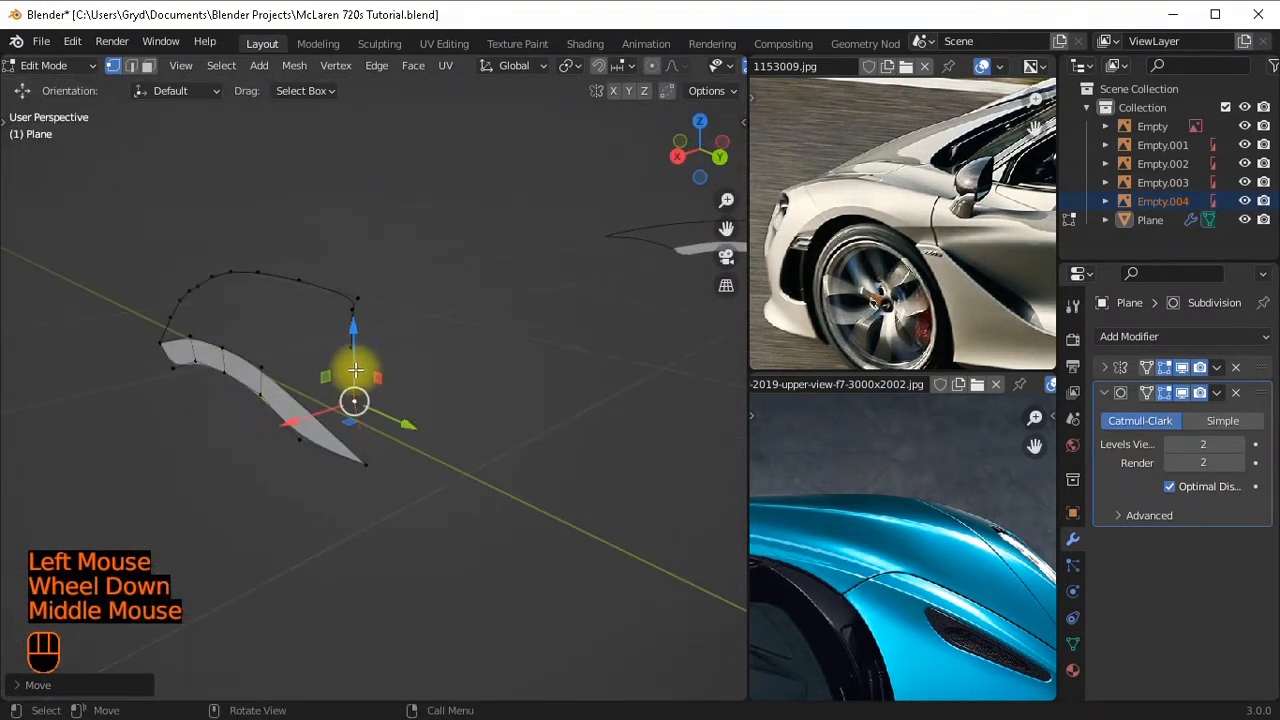
Adjust the rear edge's middle vertex slightly along X onto the curved outline in the front view.
{"action": "left_click", "coordinate": [354, 366]}
{"action": "key", "text": "KP_1"}
{"action": "scroll", "coordinate": [477, 314], "scroll_direction": "down", "scroll_amount": 1}
{"action": "scroll", "coordinate": [499, 322], "scroll_direction": "up", "scroll_amount": 1}
{"action": "scroll", "coordinate": [499, 322], "scroll_direction": "up", "scroll_amount": 2}
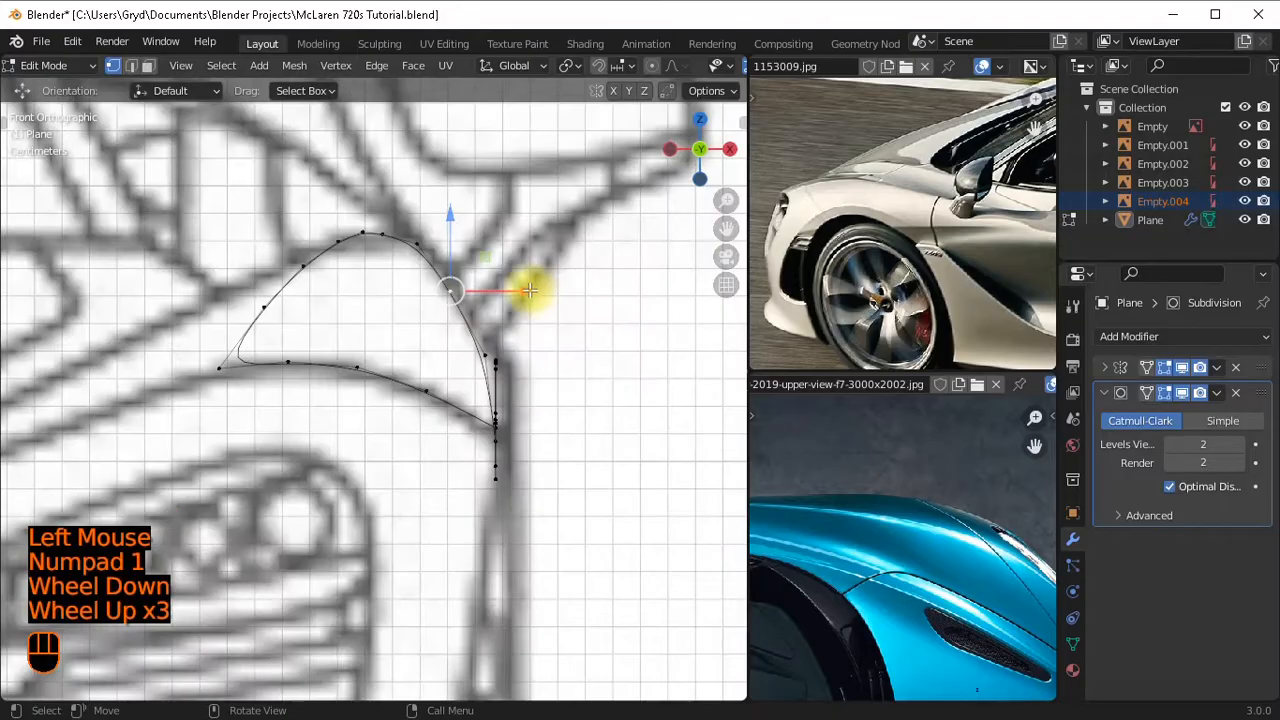
{"action": "left_click_drag", "start_coordinate": [529, 288], "coordinate": [575, 311], "text": "shift"}
Examine the rear edge's curve against the front blueprint and in perspective.
{"action": "scroll", "coordinate": [566, 299], "scroll_direction": "down", "scroll_amount": 1}
{"action": "scroll", "coordinate": [564, 298], "scroll_direction": "up", "scroll_amount": 2}
{"action": "middle_click_drag", "start_coordinate": [564, 298], "coordinate": [537, 365], "text": "shift"}
{"action": "scroll", "coordinate": [537, 365], "scroll_direction": "up", "scroll_amount": 1, "text": "shift"}
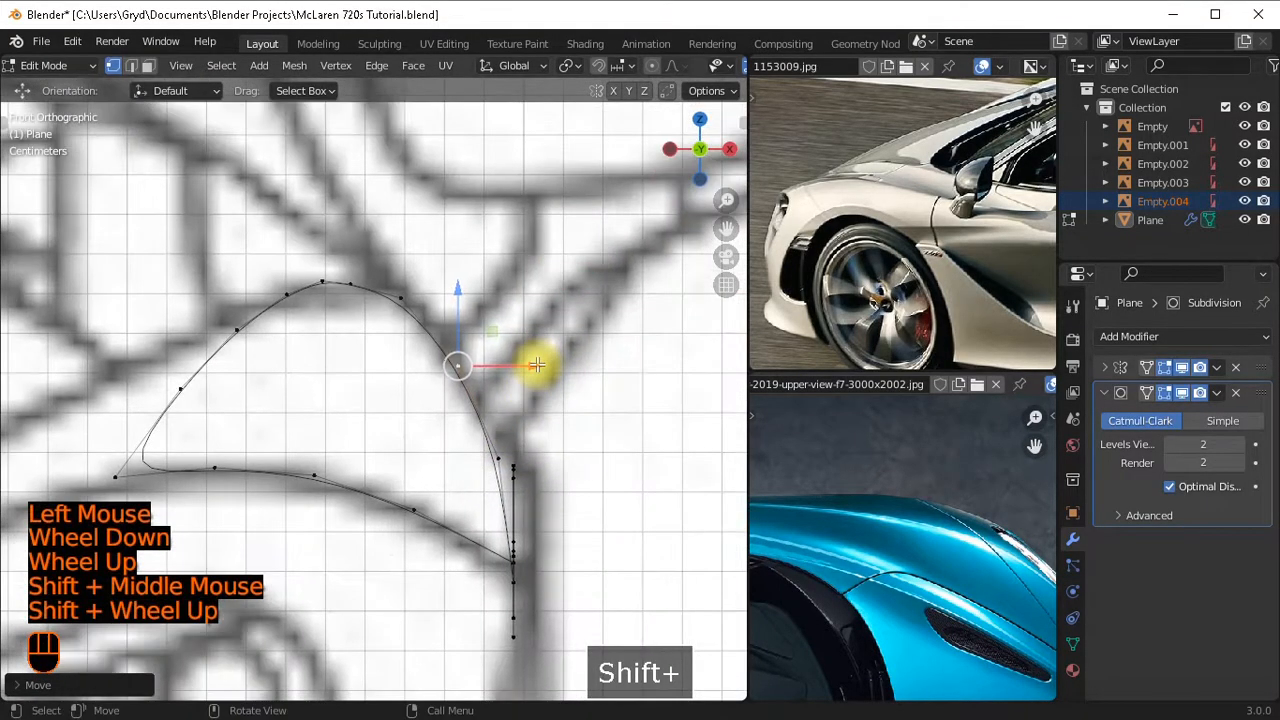
{"action": "scroll", "coordinate": [586, 300], "scroll_direction": "up", "scroll_amount": 1}
{"action": "scroll", "coordinate": [572, 364], "scroll_direction": "down", "scroll_amount": 3}
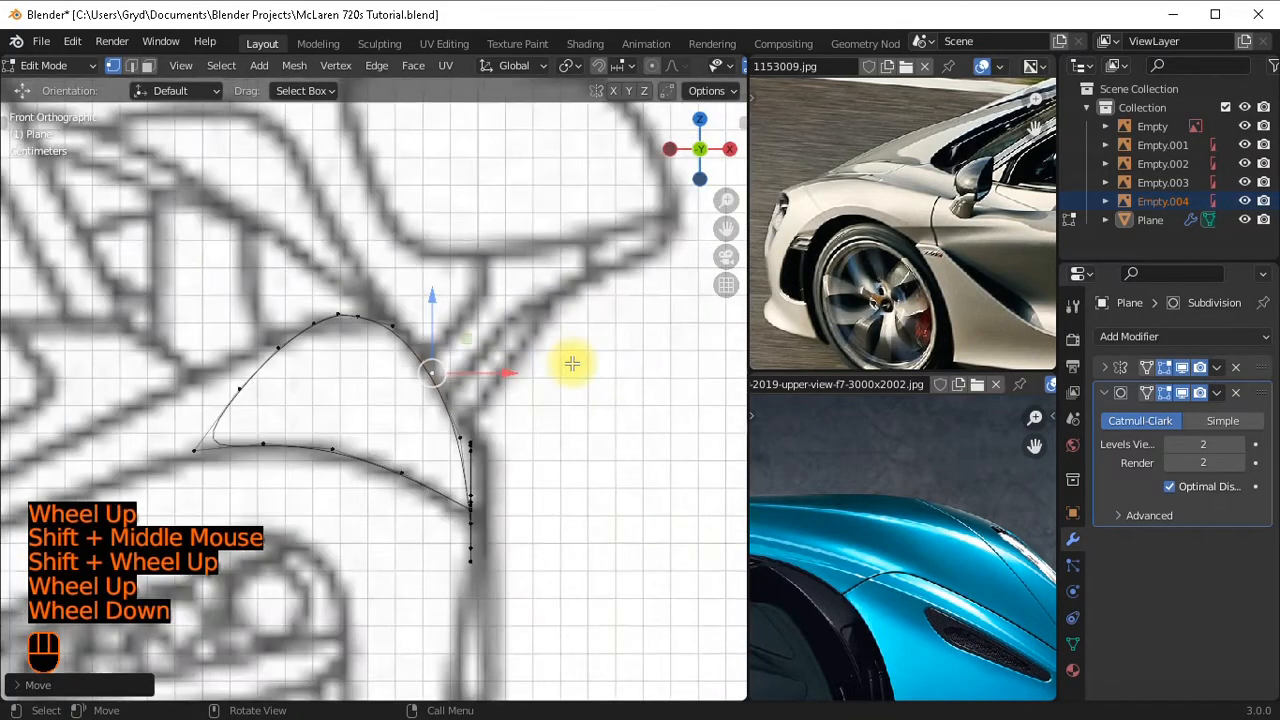
{"action": "scroll", "coordinate": [553, 370], "scroll_direction": "down", "scroll_amount": 1}
{"action": "scroll", "coordinate": [534, 374], "scroll_direction": "down", "scroll_amount": 2}
{"action": "middle_click_drag", "start_coordinate": [534, 374], "coordinate": [451, 431], "text": "shift"}
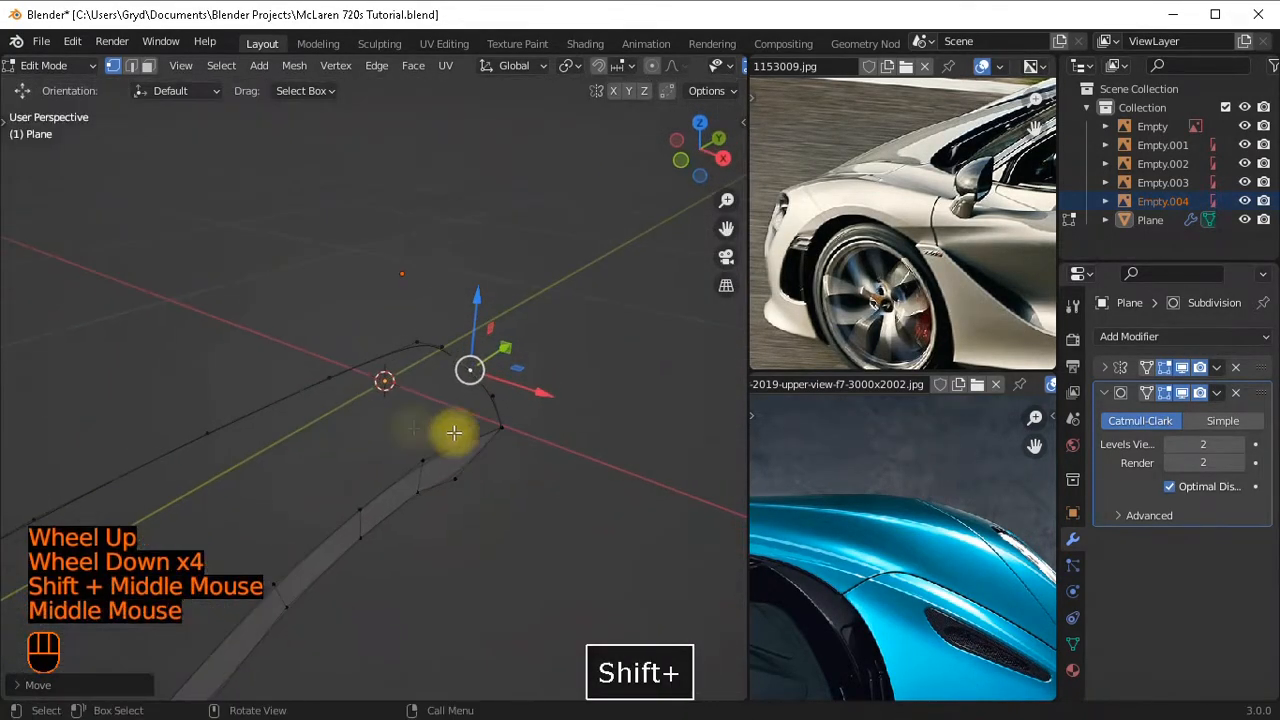
Compare the vertices along the wheel arch band with those along the fender's top edge in perspective.
{"action": "scroll", "coordinate": [501, 384], "scroll_direction": "down", "scroll_amount": 1}
{"action": "middle_click_drag", "start_coordinate": [501, 384], "coordinate": [555, 364], "text": "shift"}
{"action": "middle_click_drag", "start_coordinate": [555, 364], "coordinate": [548, 398]}
{"action": "middle_click_drag", "start_coordinate": [548, 398], "coordinate": [537, 366]}
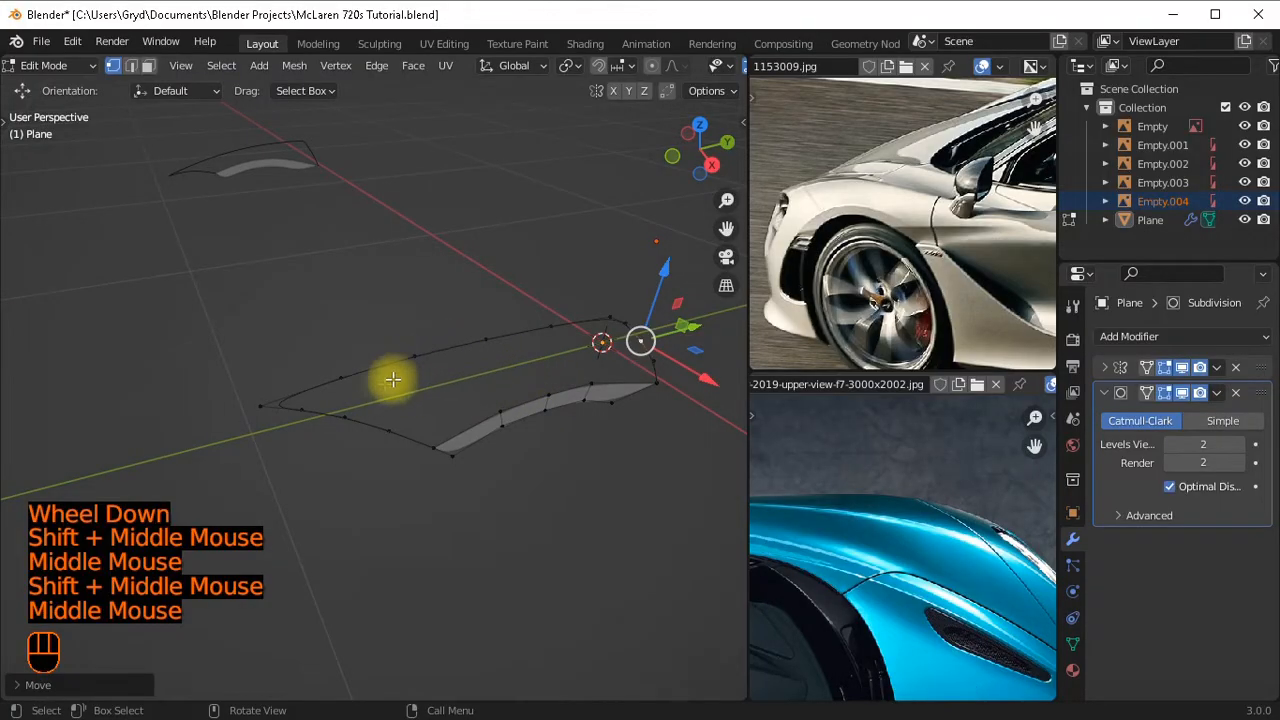
{"action": "middle_click_drag", "start_coordinate": [391, 377], "coordinate": [384, 438]}
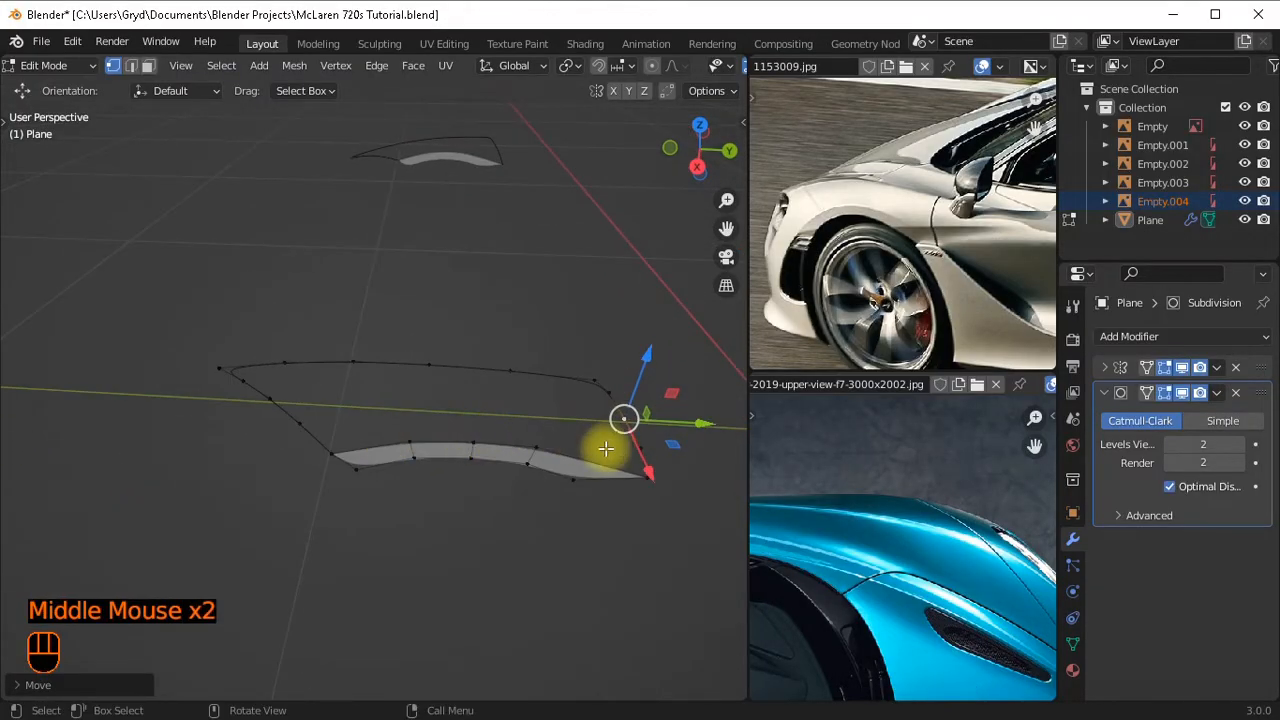
{"action": "middle_click_drag", "start_coordinate": [609, 443], "coordinate": [569, 451]}
{"action": "left_click", "coordinate": [506, 448]}
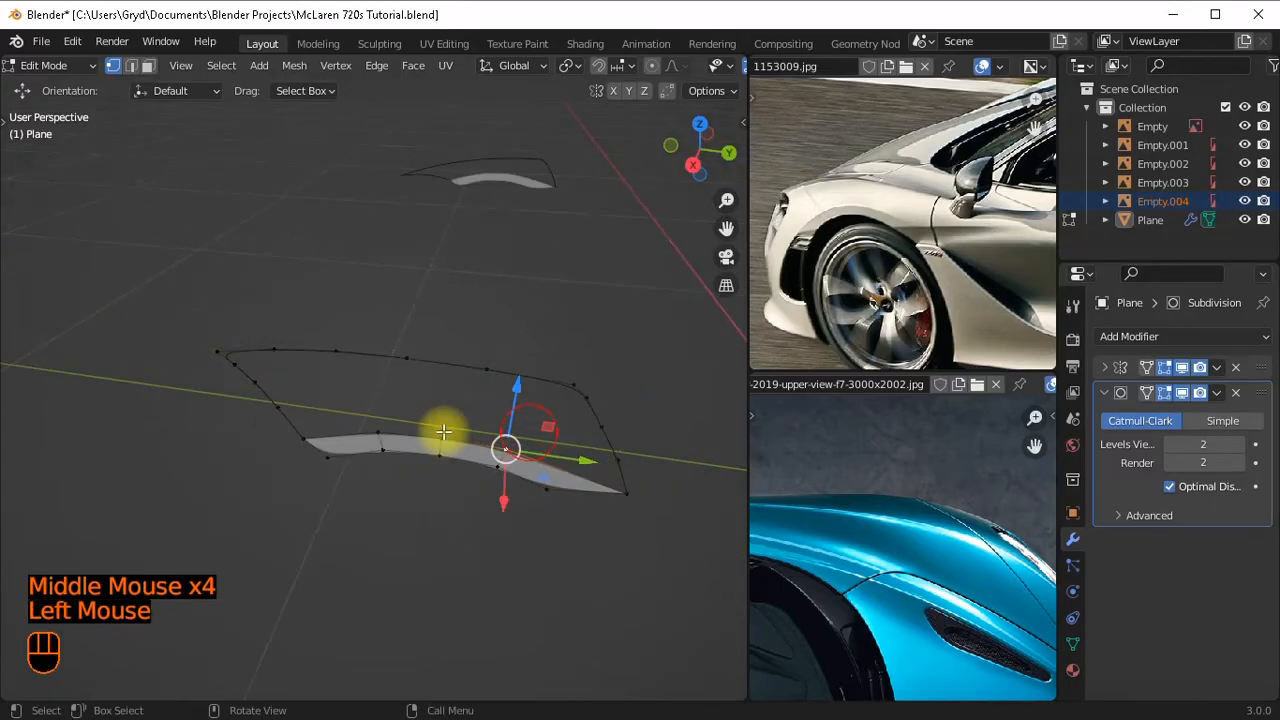
{"action": "left_click", "coordinate": [441, 438]}
{"action": "left_click", "coordinate": [379, 431]}
{"action": "left_click", "coordinate": [276, 350]}
{"action": "left_click", "coordinate": [337, 352]}
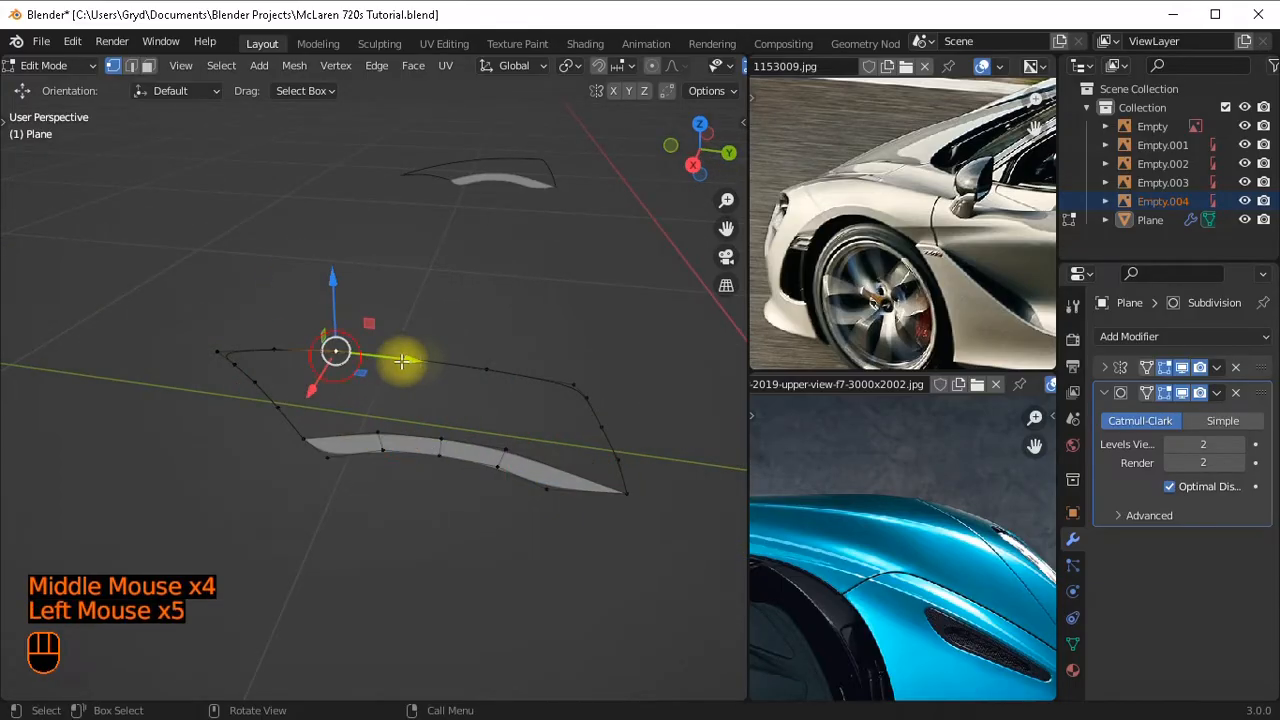
{"action": "left_click", "coordinate": [410, 359]}
{"action": "left_click", "coordinate": [488, 370]}
Shift the wheel arch band's rear cross edge slightly rearward along the blueprint's arch in the side view.
{"action": "middle_click_drag", "start_coordinate": [528, 422], "coordinate": [634, 429]}
{"action": "scroll", "coordinate": [549, 397], "scroll_direction": "down", "scroll_amount": 1}
{"action": "key", "text": "KP_3"}
{"action": "scroll", "coordinate": [600, 395], "scroll_direction": "up", "scroll_amount": 2}
{"action": "middle_click_drag", "start_coordinate": [582, 378], "coordinate": [557, 394], "text": "shift"}
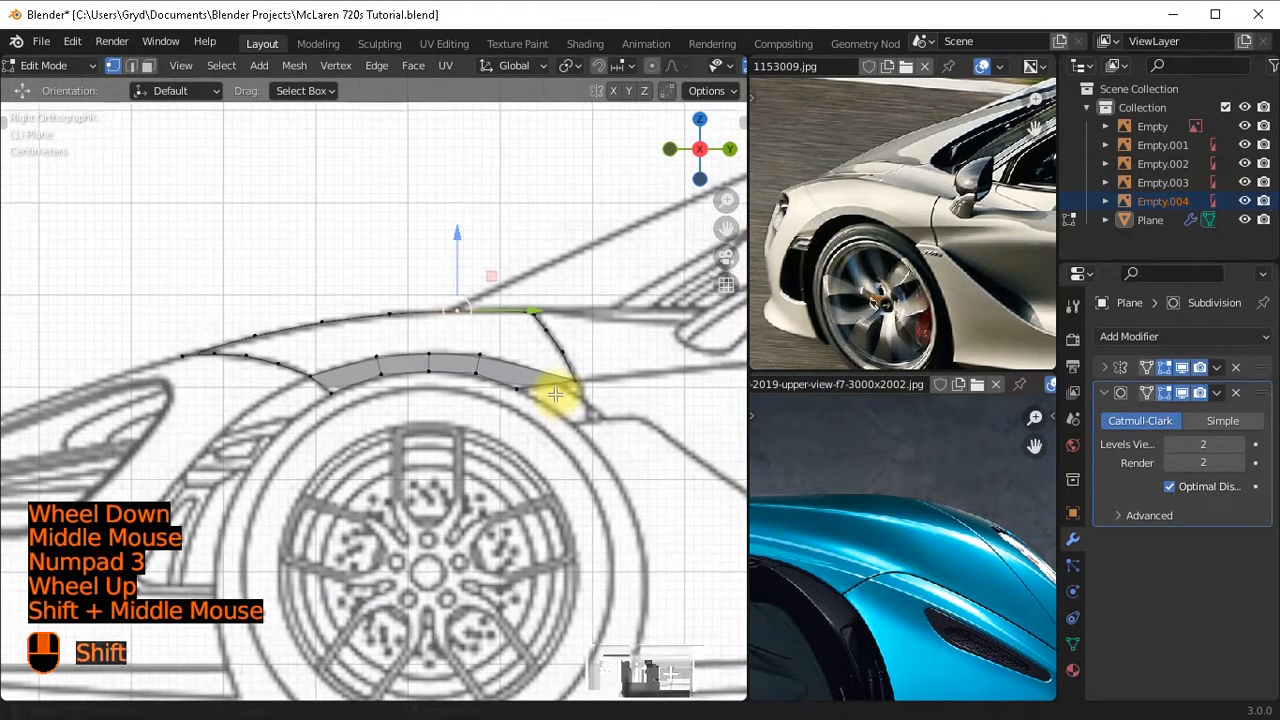
{"action": "scroll", "coordinate": [560, 386], "scroll_direction": "up", "scroll_amount": 2}
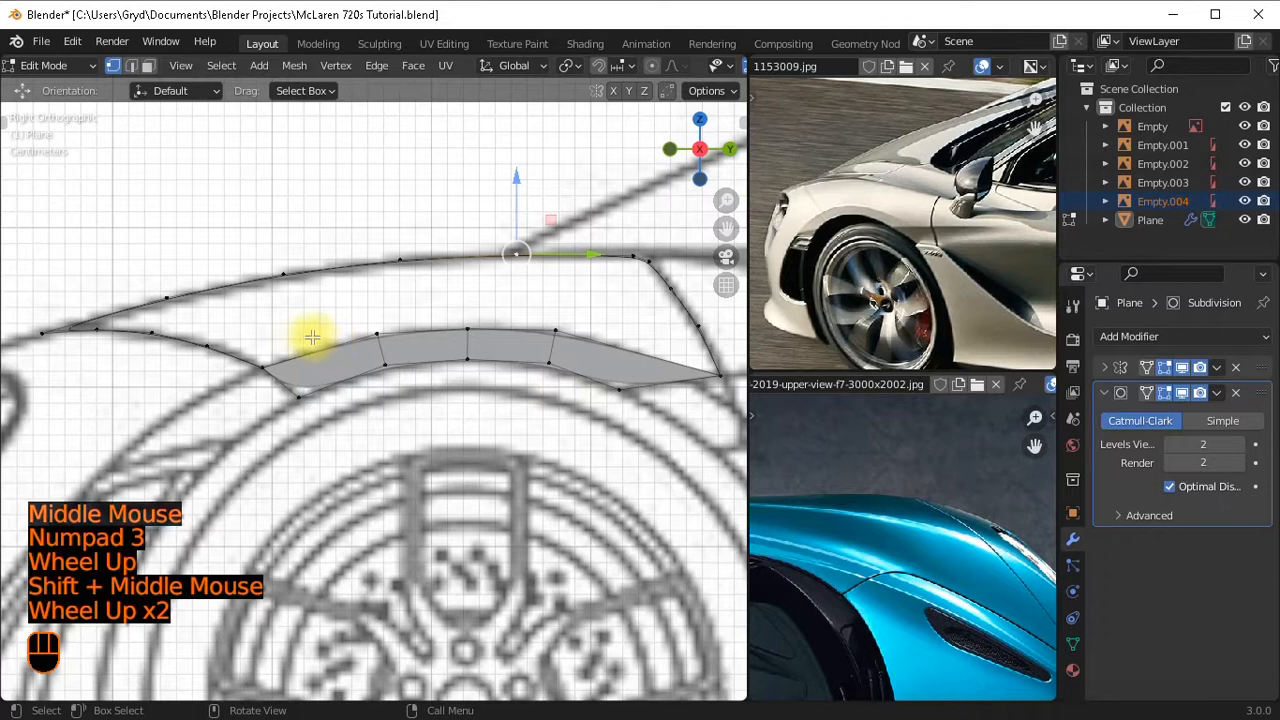
{"action": "left_click", "coordinate": [166, 296]}
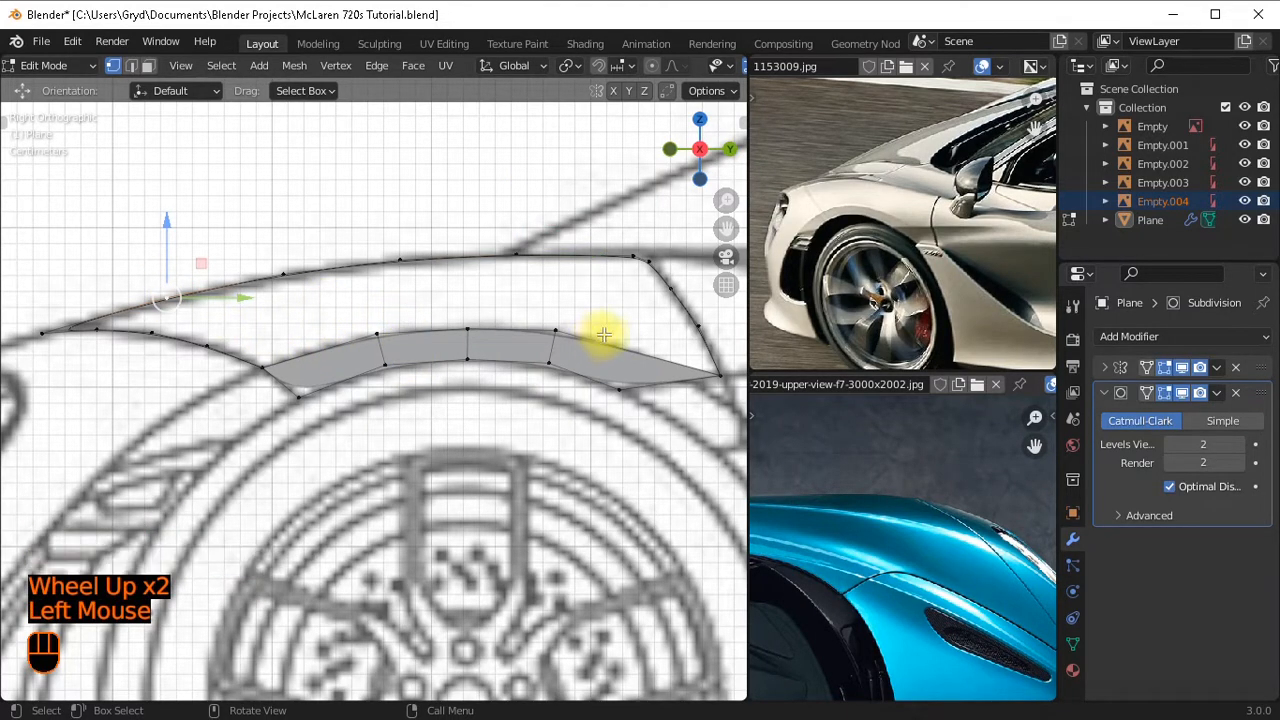
{"action": "left_click_drag", "start_coordinate": [553, 308], "coordinate": [557, 414]}
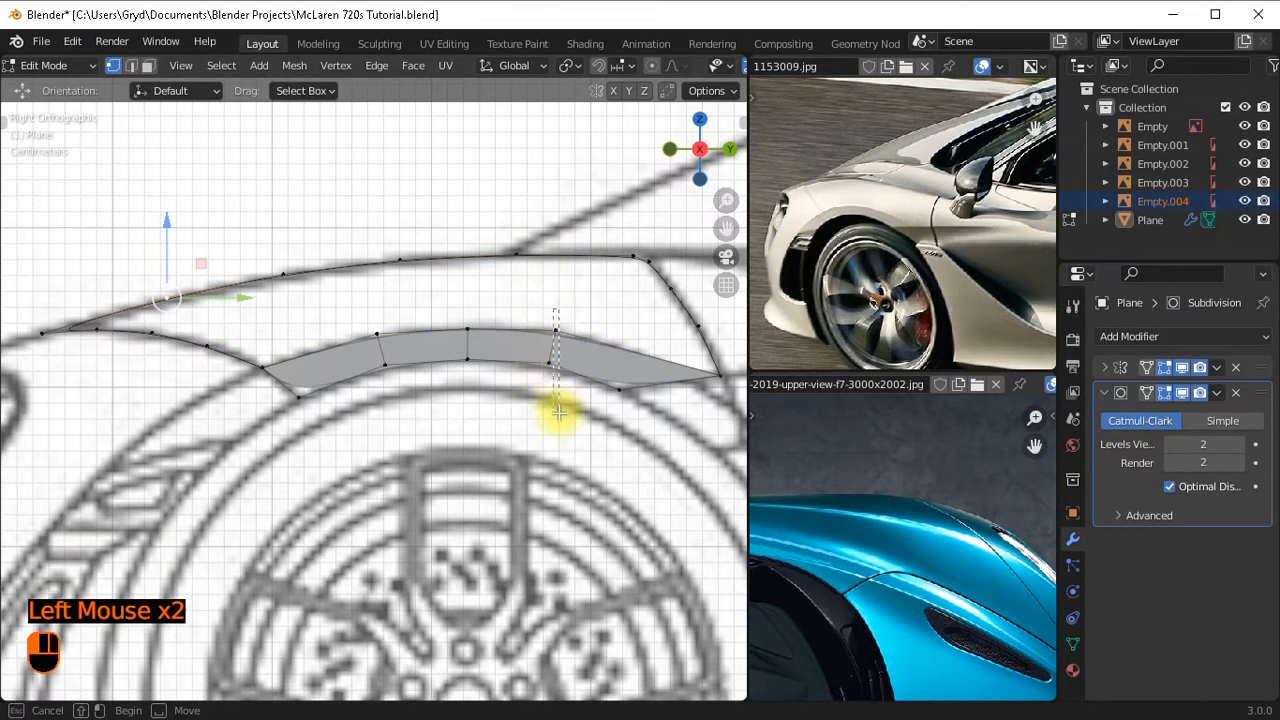
{"action": "left_click_drag", "start_coordinate": [525, 303], "coordinate": [570, 392]}
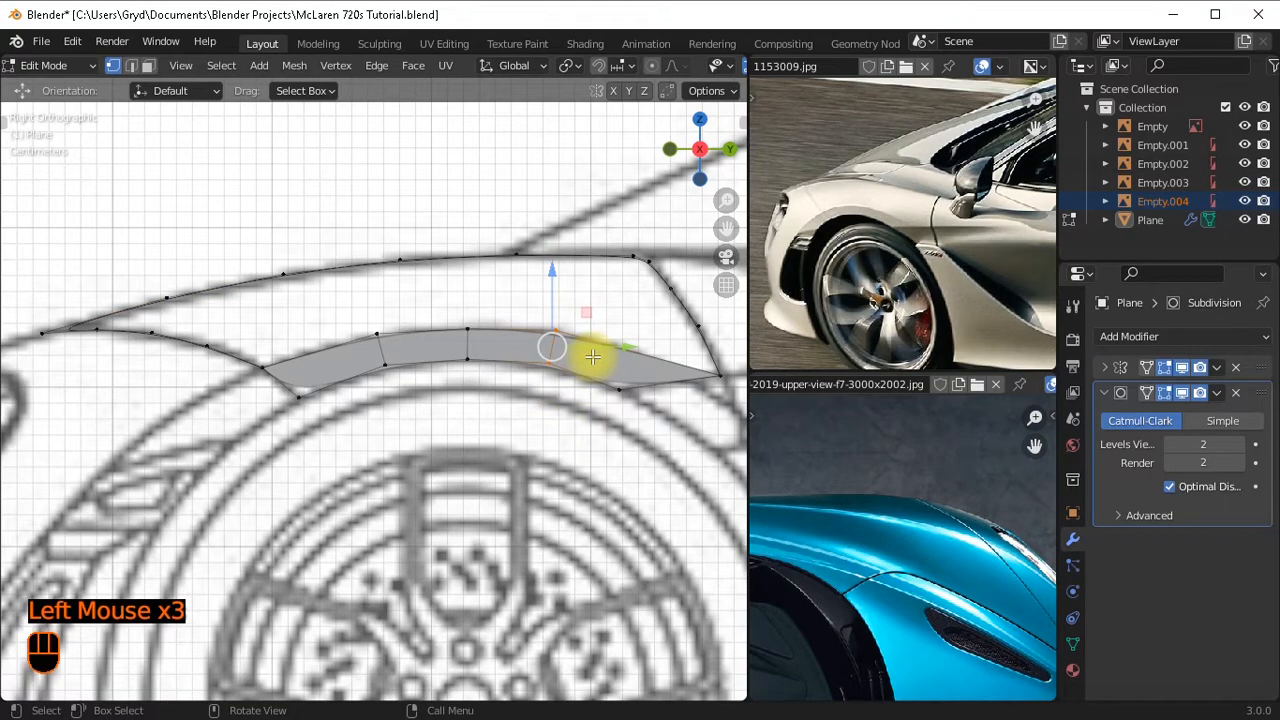
{"action": "key", "text": "g"}
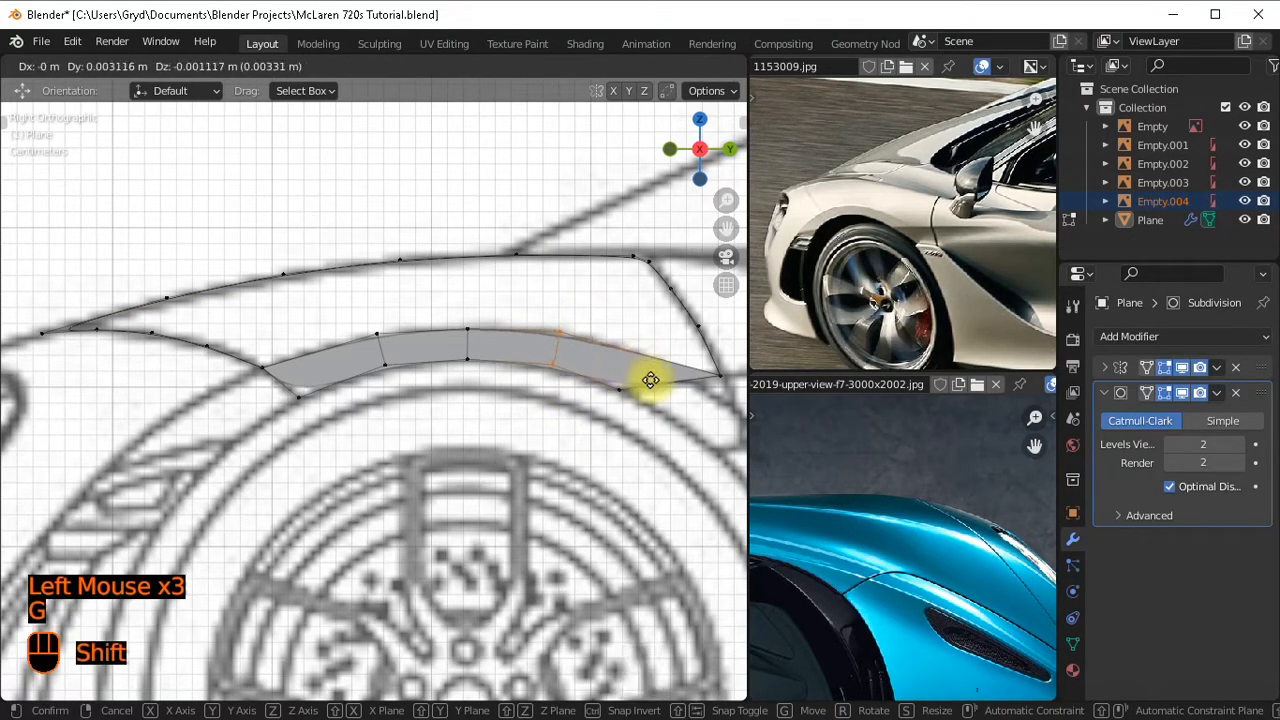
{"action": "left_click", "coordinate": [651, 380], "text": "shift"}
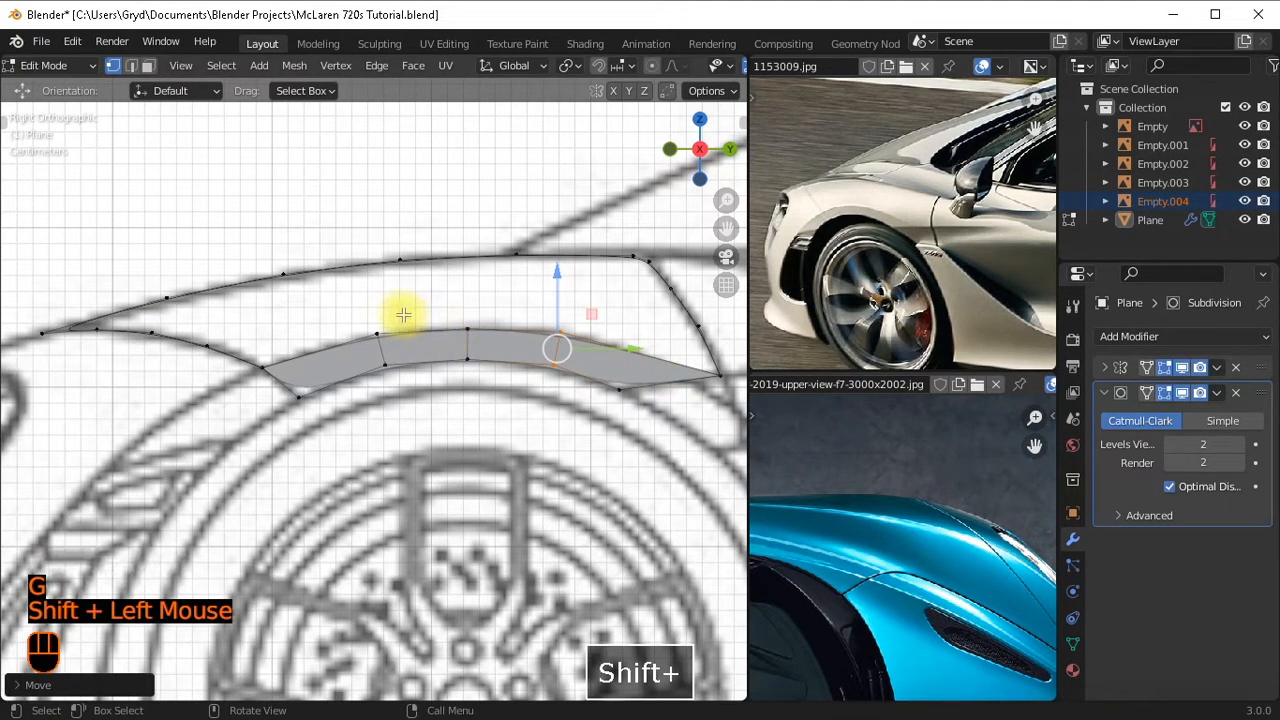
Bevel the wheel arch band's middle cross edge with one segment to split it into two cross edges.
{"action": "left_click", "coordinate": [186, 284]}
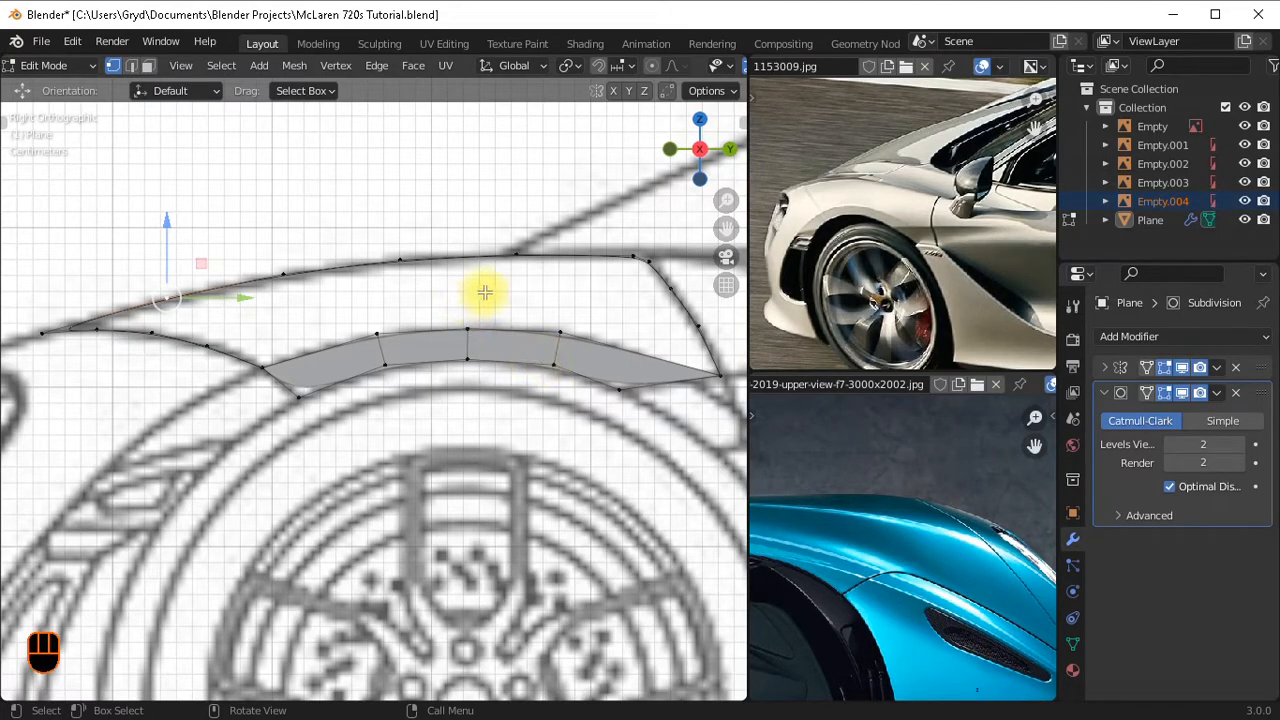
{"action": "left_click", "coordinate": [466, 348]}
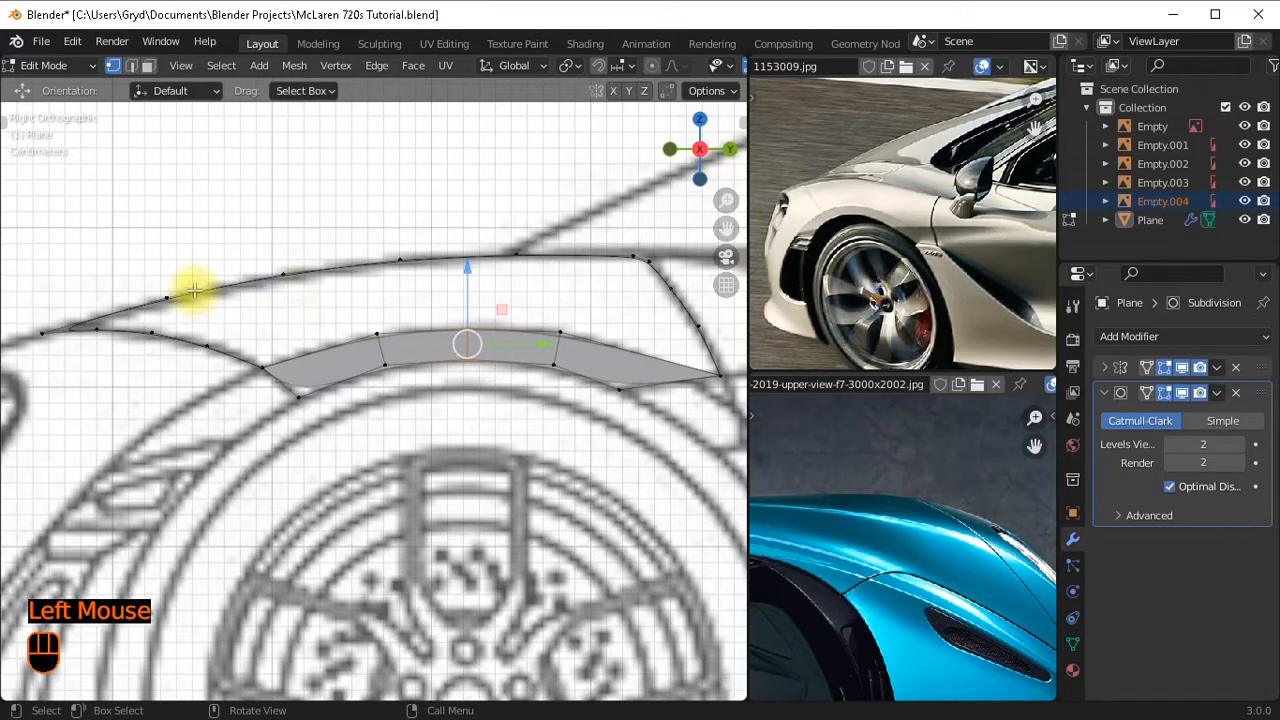
{"action": "scroll", "coordinate": [463, 334], "scroll_direction": "down", "scroll_amount": 2}
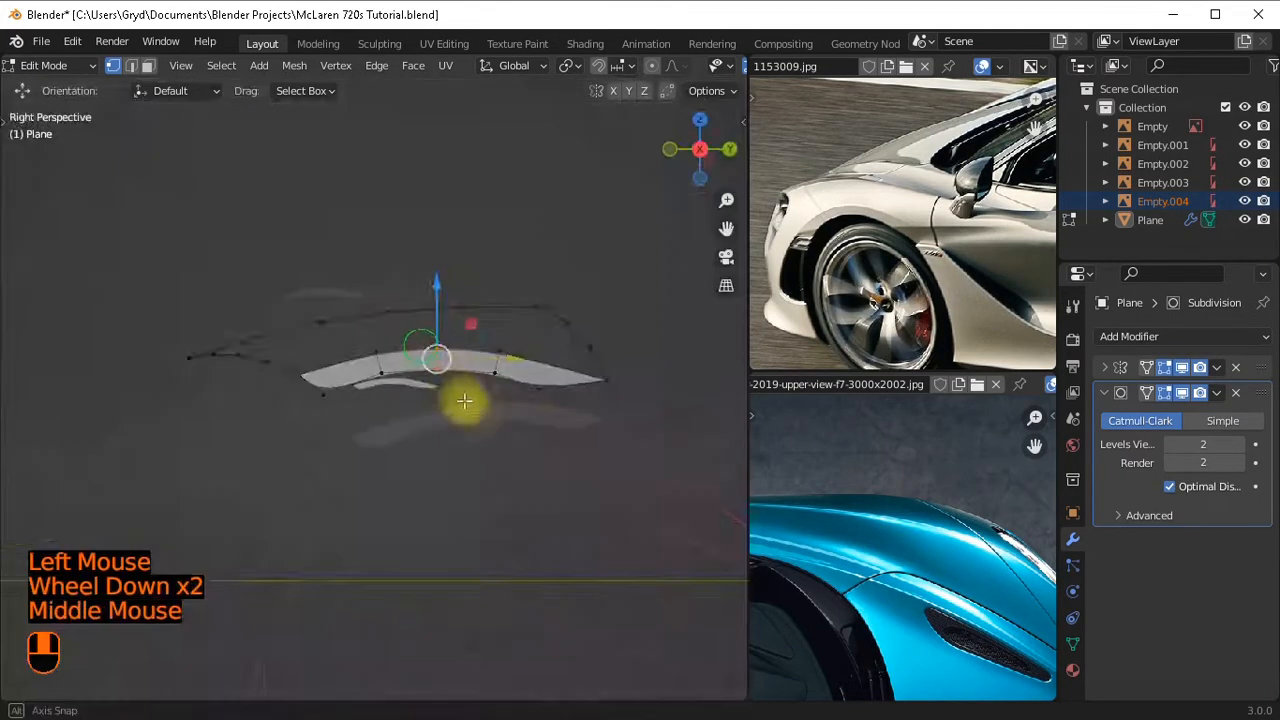
{"action": "middle_click_drag", "start_coordinate": [463, 400], "coordinate": [211, 328]}
{"action": "middle_click_drag", "start_coordinate": [437, 429], "coordinate": [391, 380]}
{"action": "key", "text": "KP_3"}
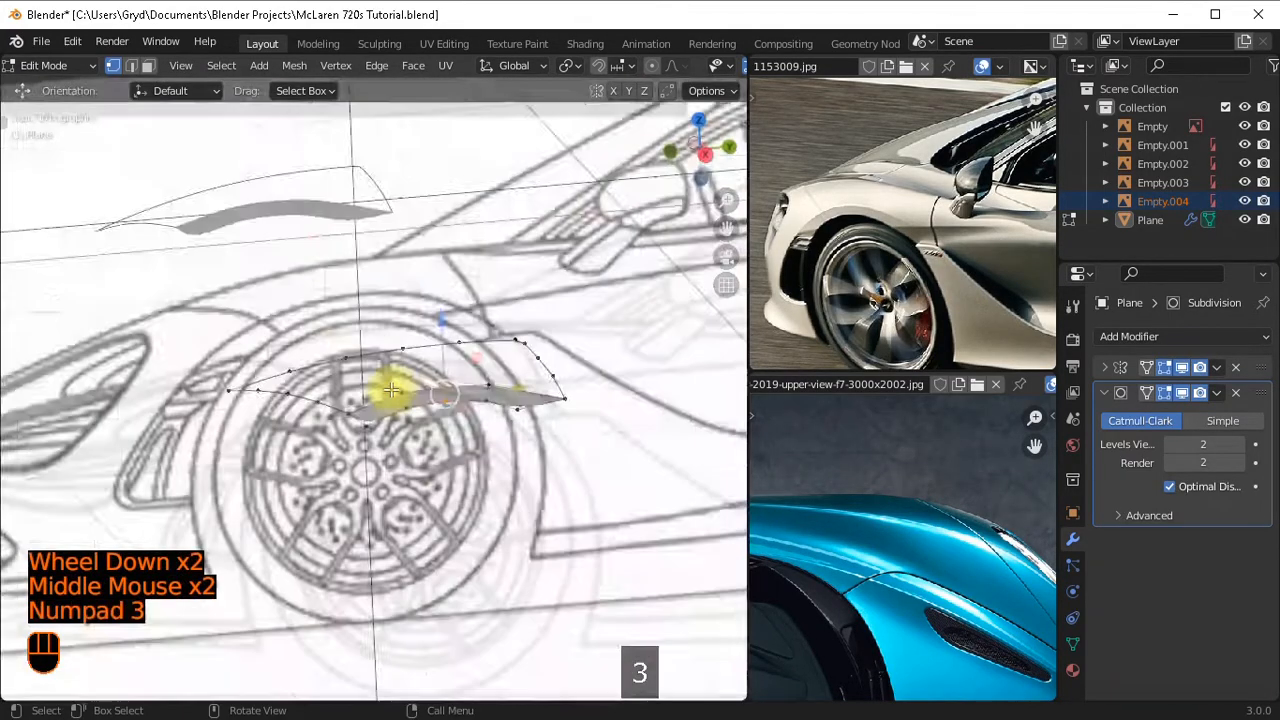
{"action": "scroll", "coordinate": [399, 396], "scroll_direction": "up", "scroll_amount": 2}
{"action": "scroll", "coordinate": [399, 396], "scroll_direction": "up", "scroll_amount": 1}
{"action": "key", "text": "ctrl+b"}
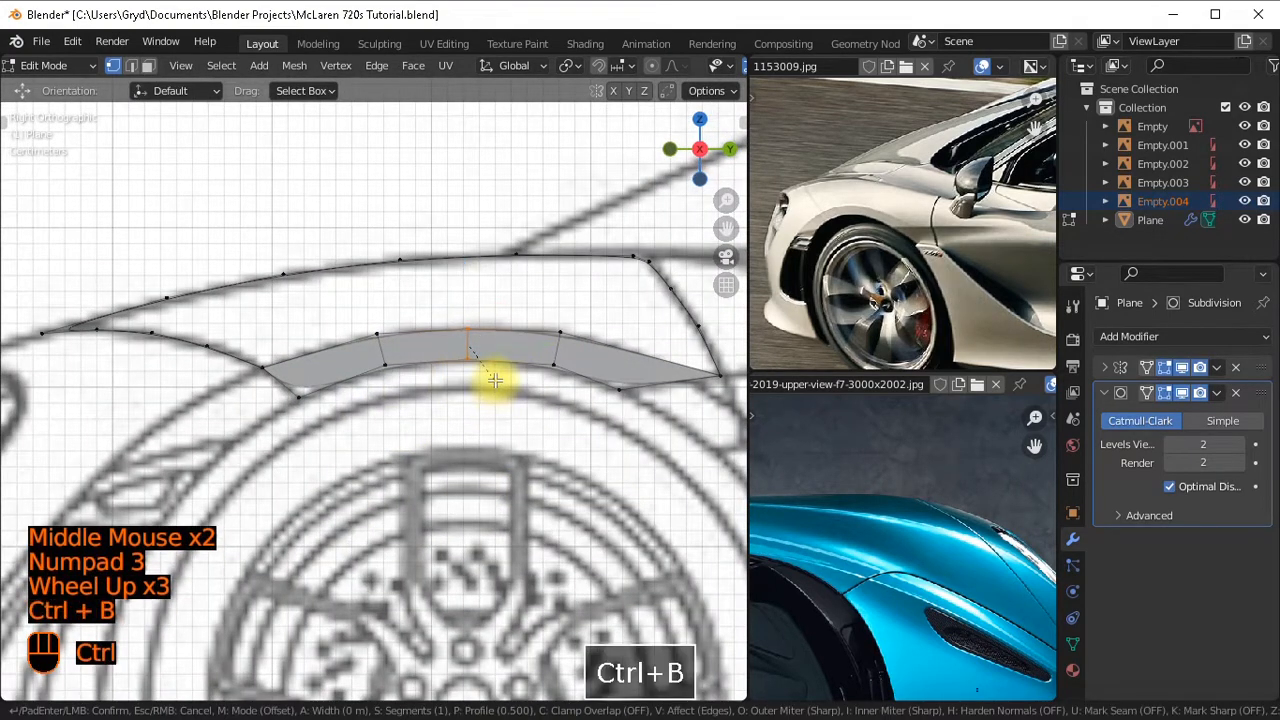
{"action": "left_click", "coordinate": [534, 451], "text": "shift"}
Show the mesh in wireframe and raise the beveled middle section slightly along Z onto the blueprint's arch line.
{"action": "key", "text": "shift+z"}
{"action": "scroll", "coordinate": [500, 320], "scroll_direction": "up", "scroll_amount": 1, "text": "shift"}
{"action": "scroll", "coordinate": [500, 257], "scroll_direction": "up", "scroll_amount": 1}
{"action": "left_click", "coordinate": [503, 260]}
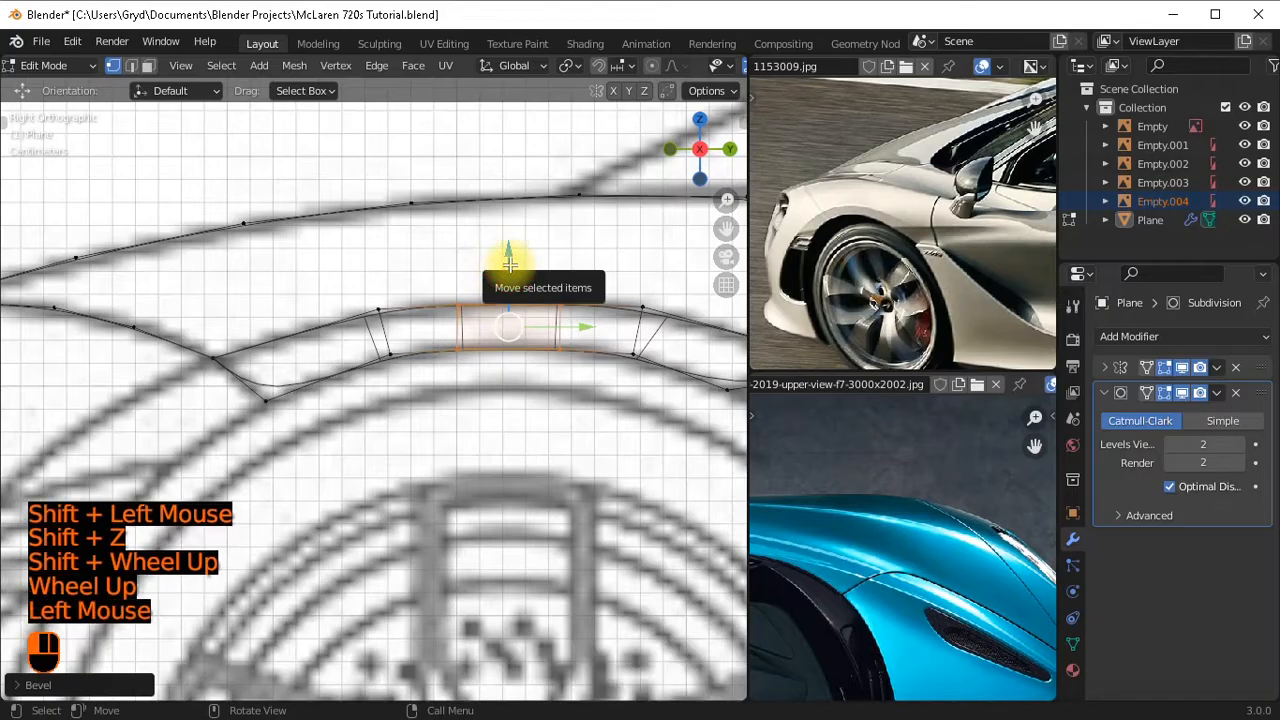
{"action": "mouse_move", "coordinate": [510, 250]}
{"action": "left_mouse_down"}
{"action": "mouse_move", "coordinate": [496, 224]}
{"action": "mouse_move", "coordinate": [494, 236]}
{"action": "left_mouse_up"}
Move the band's front cross edge forward along the arch and shift its upper vertex onto the blueprint's arch line.
{"action": "left_click", "coordinate": [390, 340]}
{"action": "key", "text": "g"}
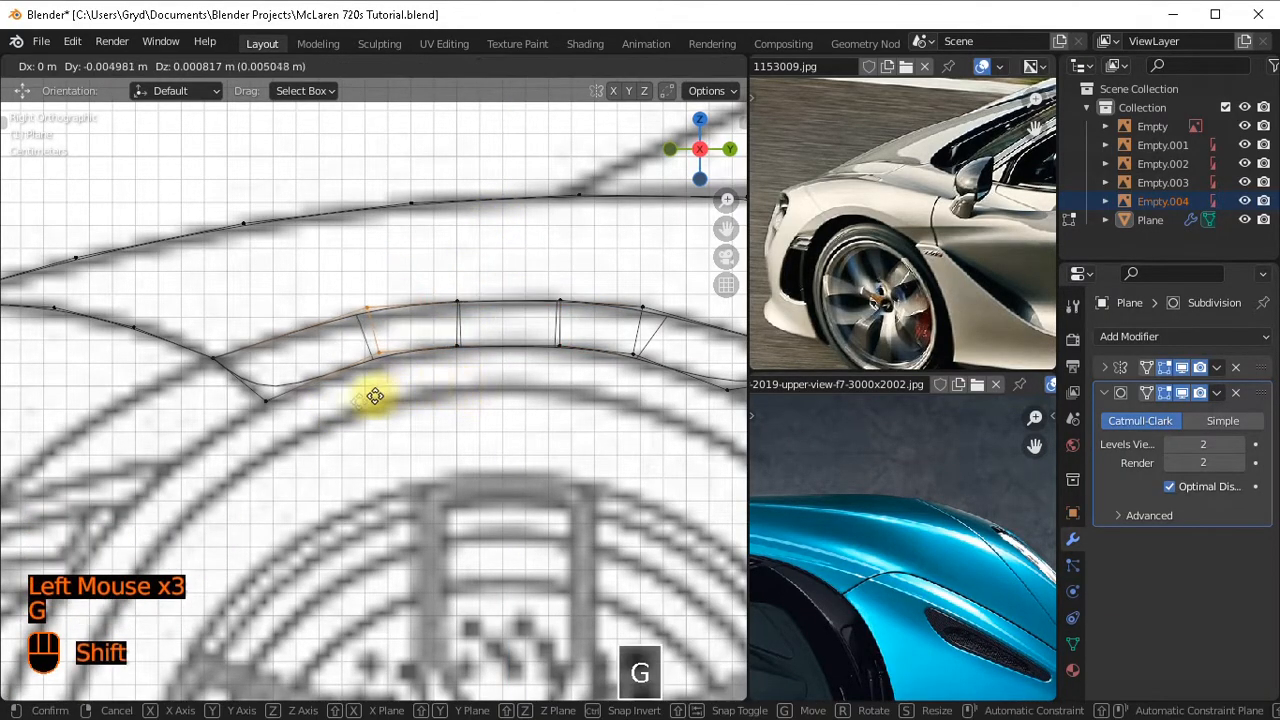
{"action": "left_click", "coordinate": [134, 514], "text": "shift"}
{"action": "left_click", "coordinate": [318, 315]}
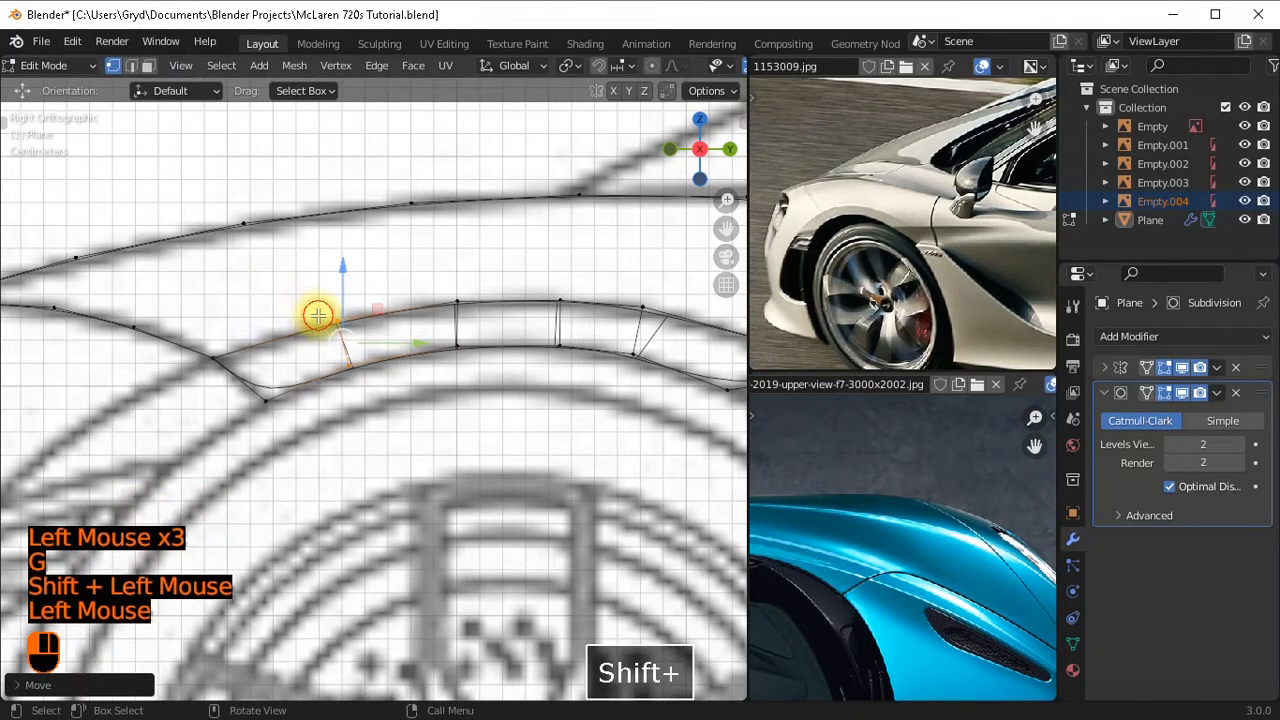
{"action": "key", "text": "g"}
{"action": "left_click", "coordinate": [650, 348], "text": "shift"}
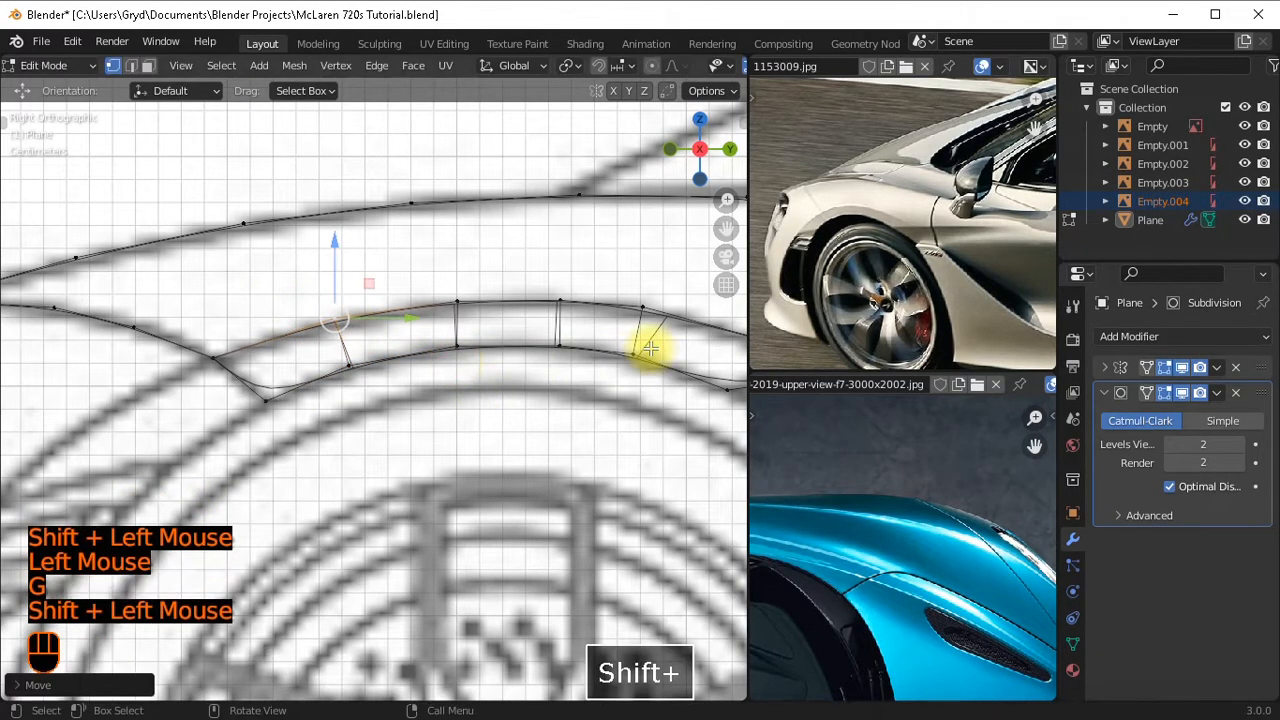
Move the band's rear cross edge rearward along the arch and fine-tune its lower vertex on the wheel arch outline.
{"action": "middle_click_drag", "start_coordinate": [650, 348], "coordinate": [448, 319], "text": "shift"}
{"action": "left_click", "coordinate": [440, 332]}
{"action": "key", "text": "g"}
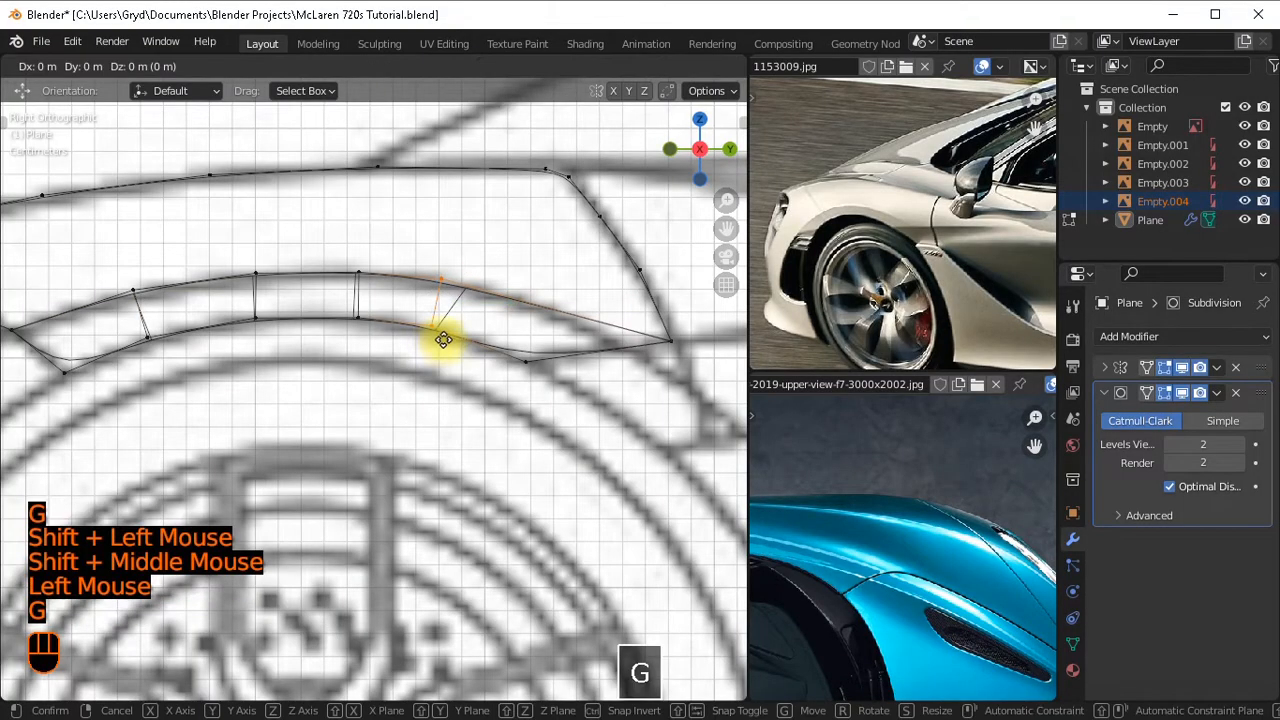
{"action": "left_click", "coordinate": [586, 386], "text": "shift"}
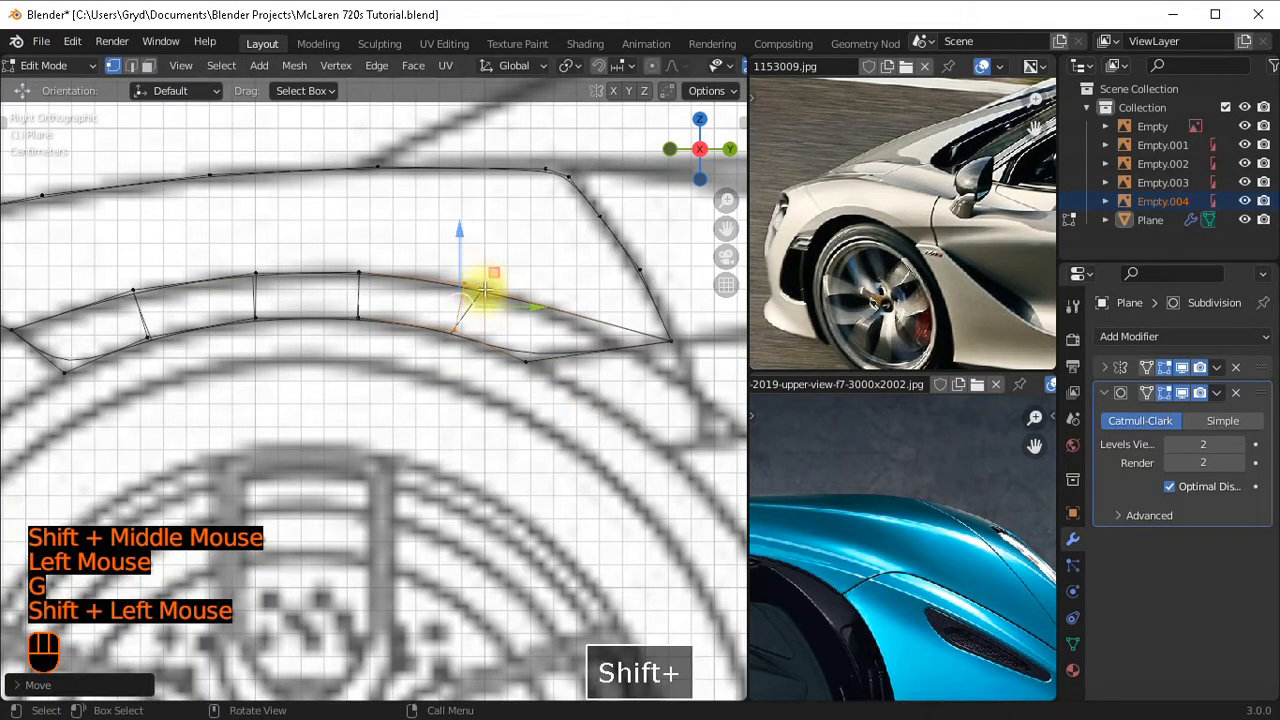
{"action": "left_click", "coordinate": [494, 343]}
{"action": "key", "text": "g"}
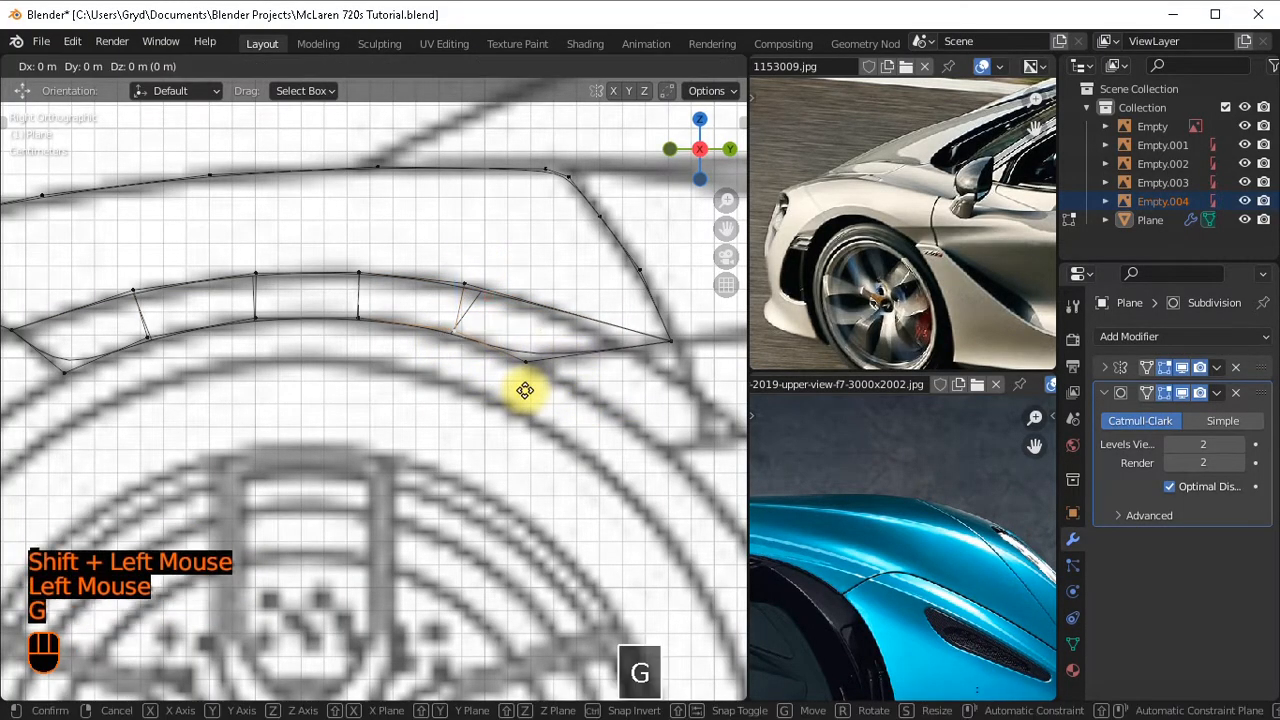
{"action": "left_click", "coordinate": [517, 408], "text": "shift"}
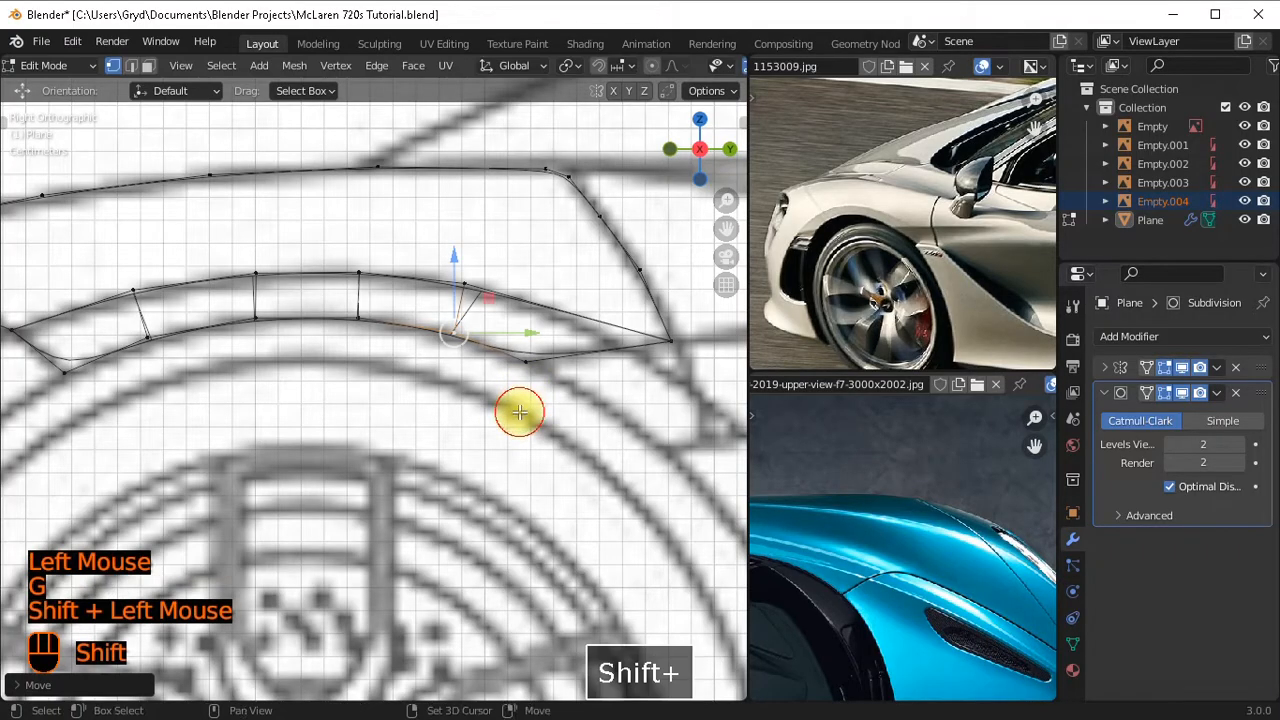
Spread the upper vertices of the two middle cross edges slightly apart, one rearward and one forward, along the arch line.
{"action": "left_click", "coordinate": [378, 262]}
{"action": "key", "text": "g"}
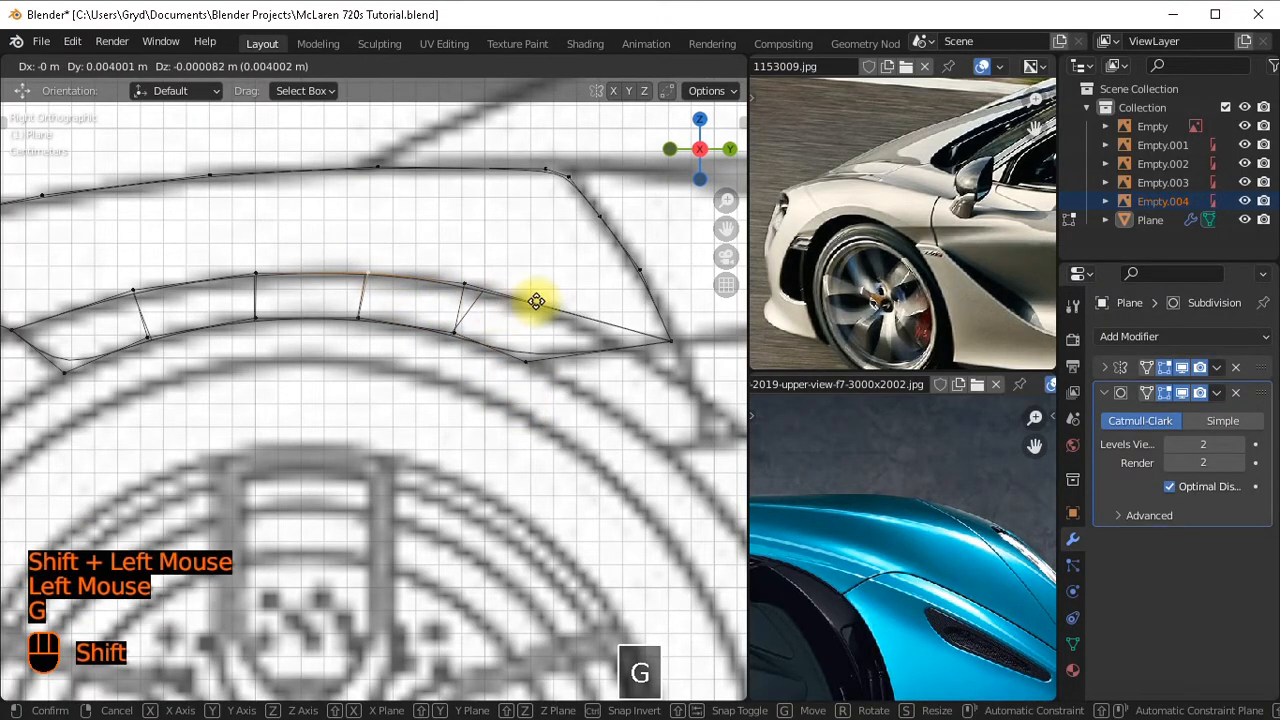
{"action": "left_click", "coordinate": [536, 292], "text": "shift"}
{"action": "left_click", "coordinate": [254, 264]}
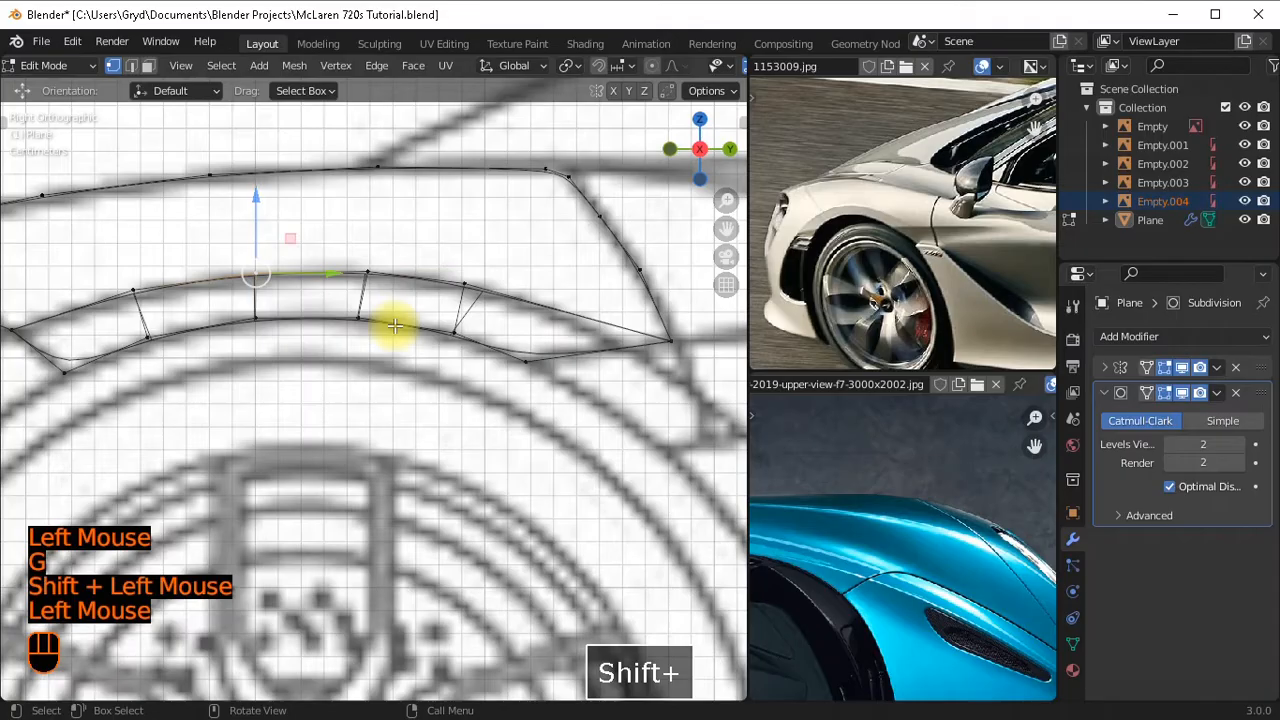
{"action": "key", "text": "g"}
{"action": "left_click", "coordinate": [320, 301], "text": "shift"}
Move the rear cross edge's upper vertex rearward and fine-tune it on the band's upper outline.
{"action": "scroll", "coordinate": [363, 317], "scroll_direction": "down", "scroll_amount": 1}
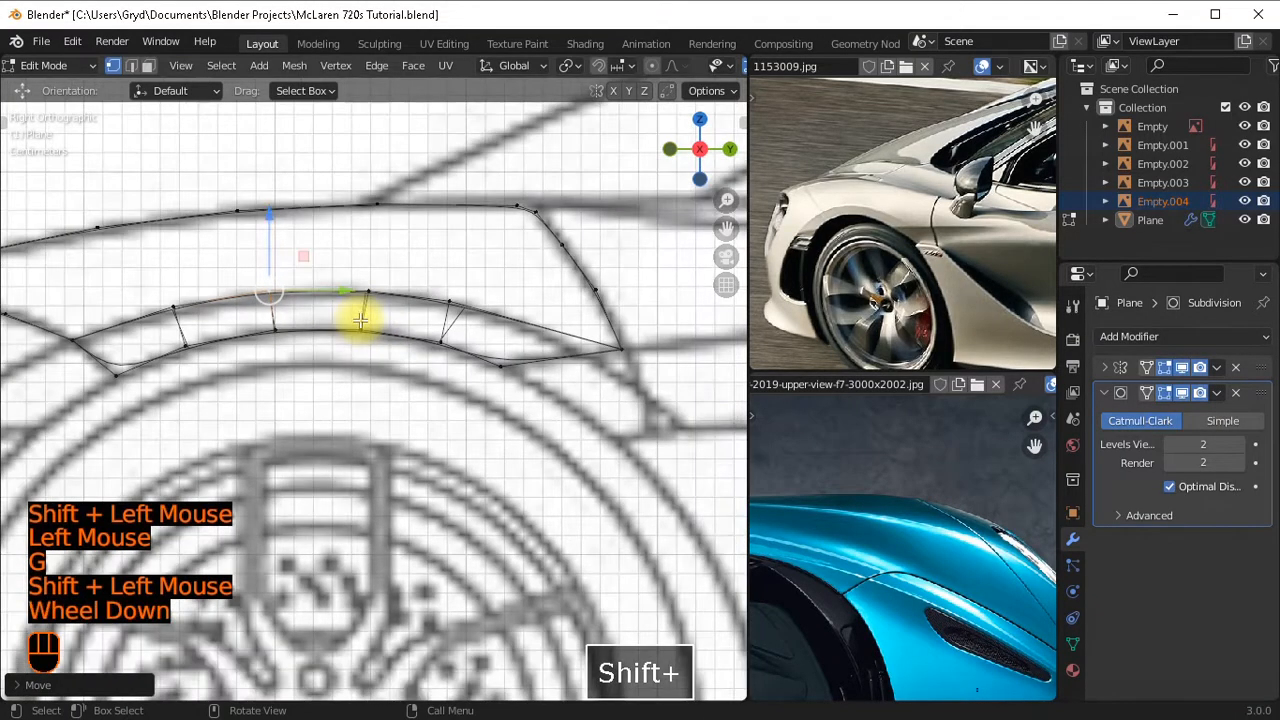
{"action": "scroll", "coordinate": [380, 346], "scroll_direction": "down", "scroll_amount": 2}
{"action": "scroll", "coordinate": [383, 341], "scroll_direction": "up", "scroll_amount": 2}
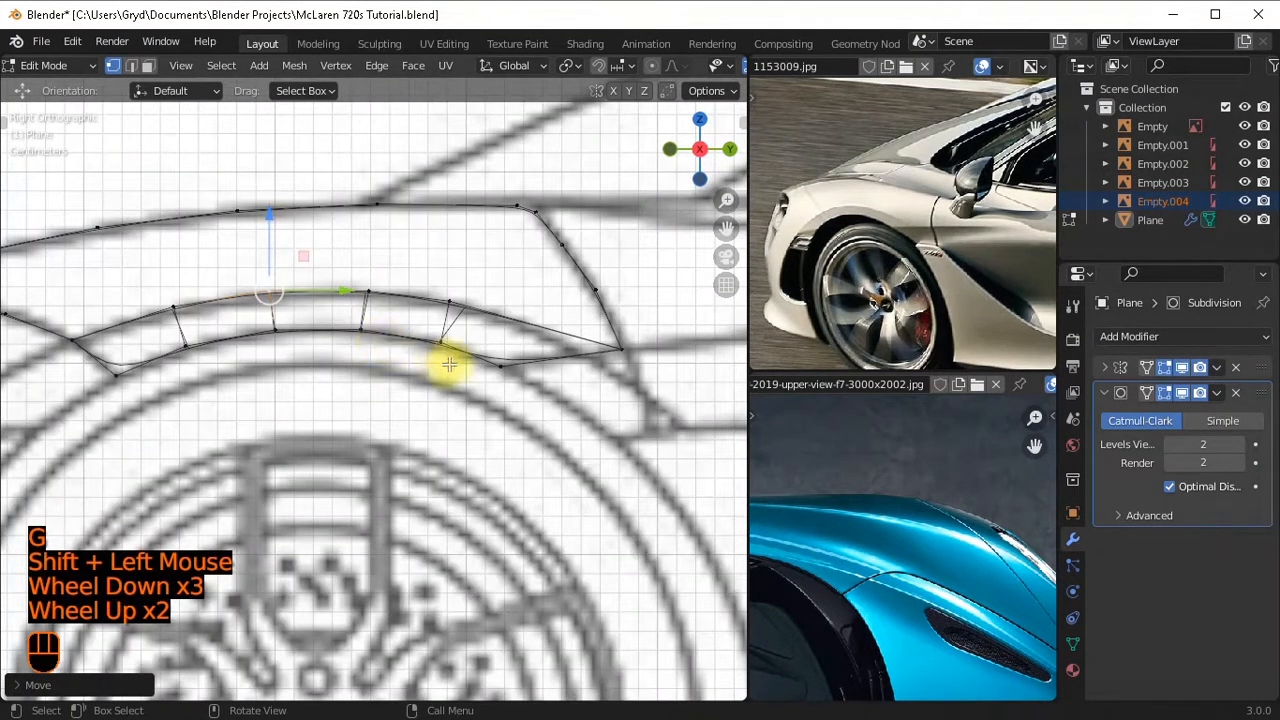
{"action": "left_click", "coordinate": [490, 300]}
{"action": "left_click", "coordinate": [487, 303]}
{"action": "key", "text": "g"}
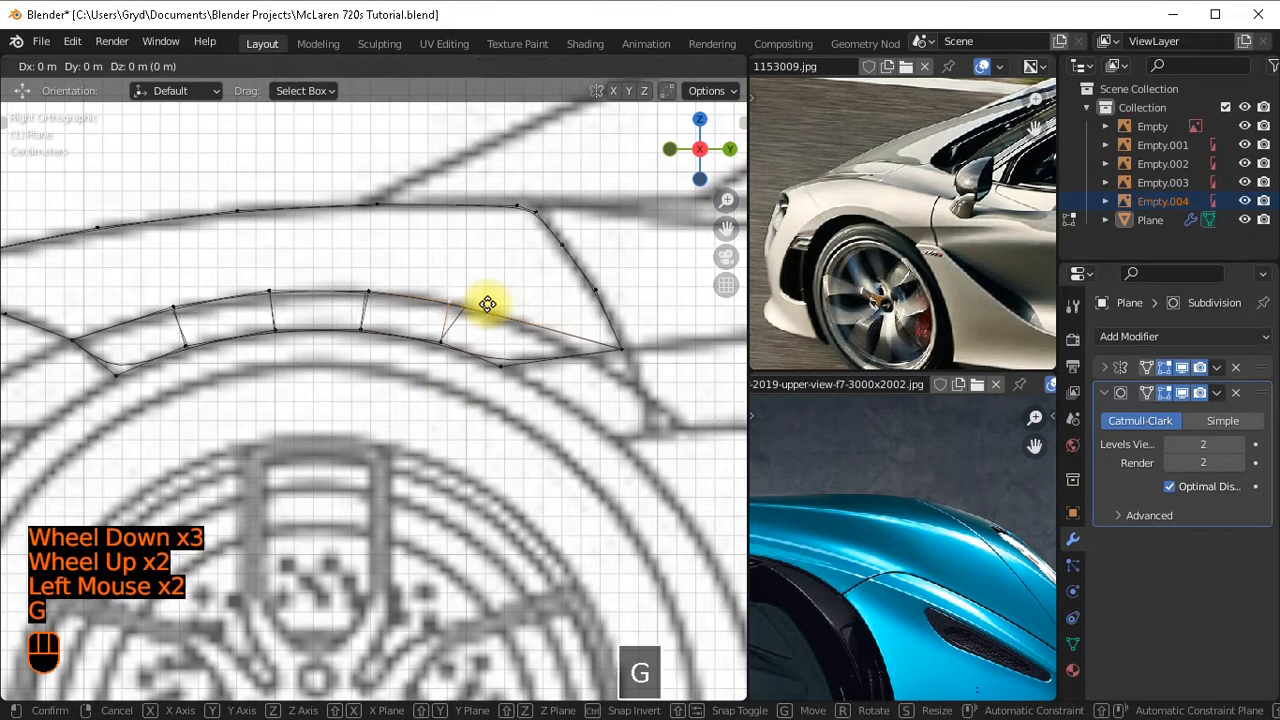
{"action": "left_click", "coordinate": [664, 330], "text": "shift"}
{"action": "key", "text": "g"}
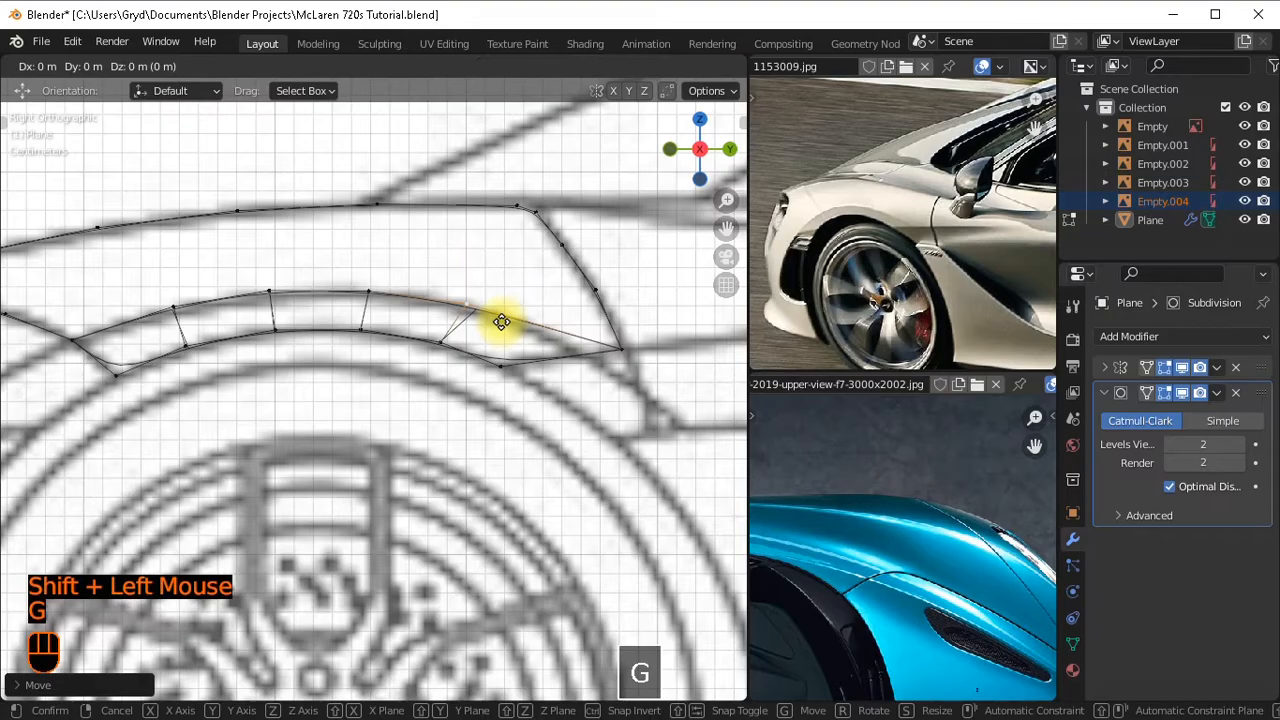
{"action": "left_click", "coordinate": [452, 297], "text": "shift"}
Select the front edge's vertex just behind the fender's front tip.
{"action": "scroll", "coordinate": [429, 294], "scroll_direction": "down", "scroll_amount": 2}
{"action": "middle_click_drag", "start_coordinate": [429, 294], "coordinate": [206, 320], "text": "shift"}
{"action": "scroll", "coordinate": [206, 320], "scroll_direction": "up", "scroll_amount": 2}
{"action": "left_click", "coordinate": [72, 316]}
{"action": "scroll", "coordinate": [501, 292], "scroll_direction": "down", "scroll_amount": 2}
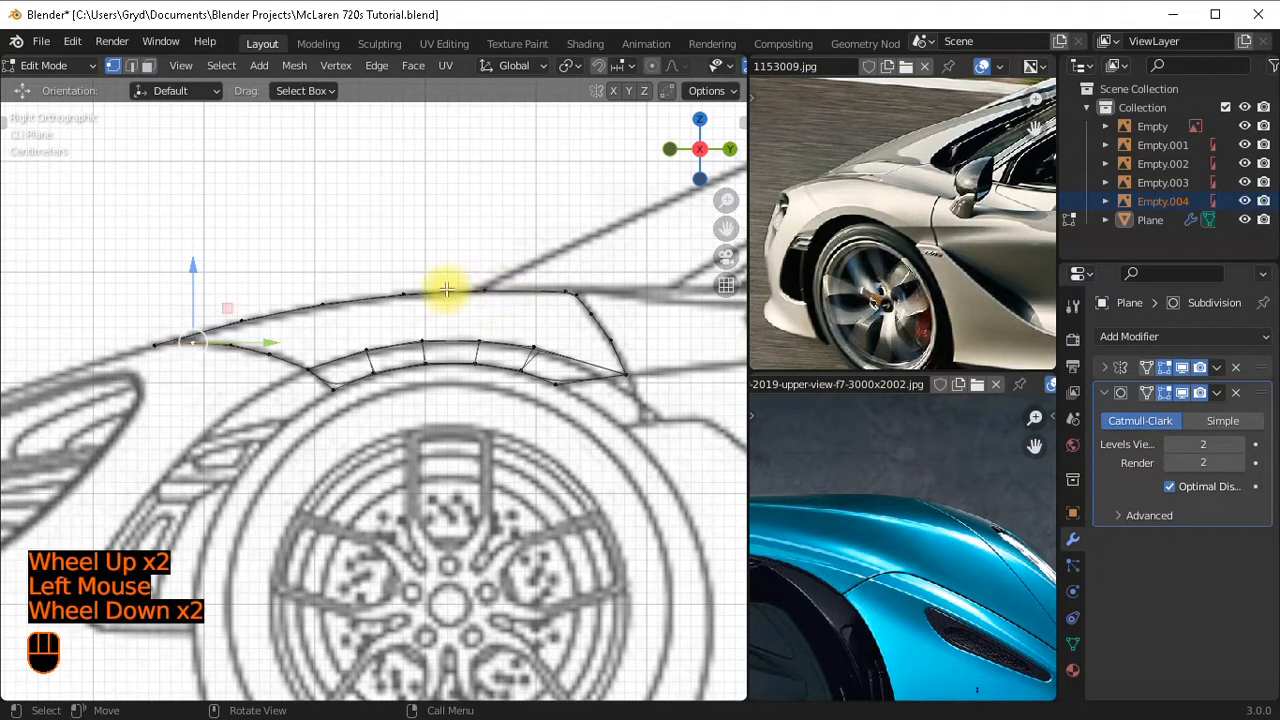
{"action": "scroll", "coordinate": [350, 299], "scroll_direction": "up", "scroll_amount": 1}
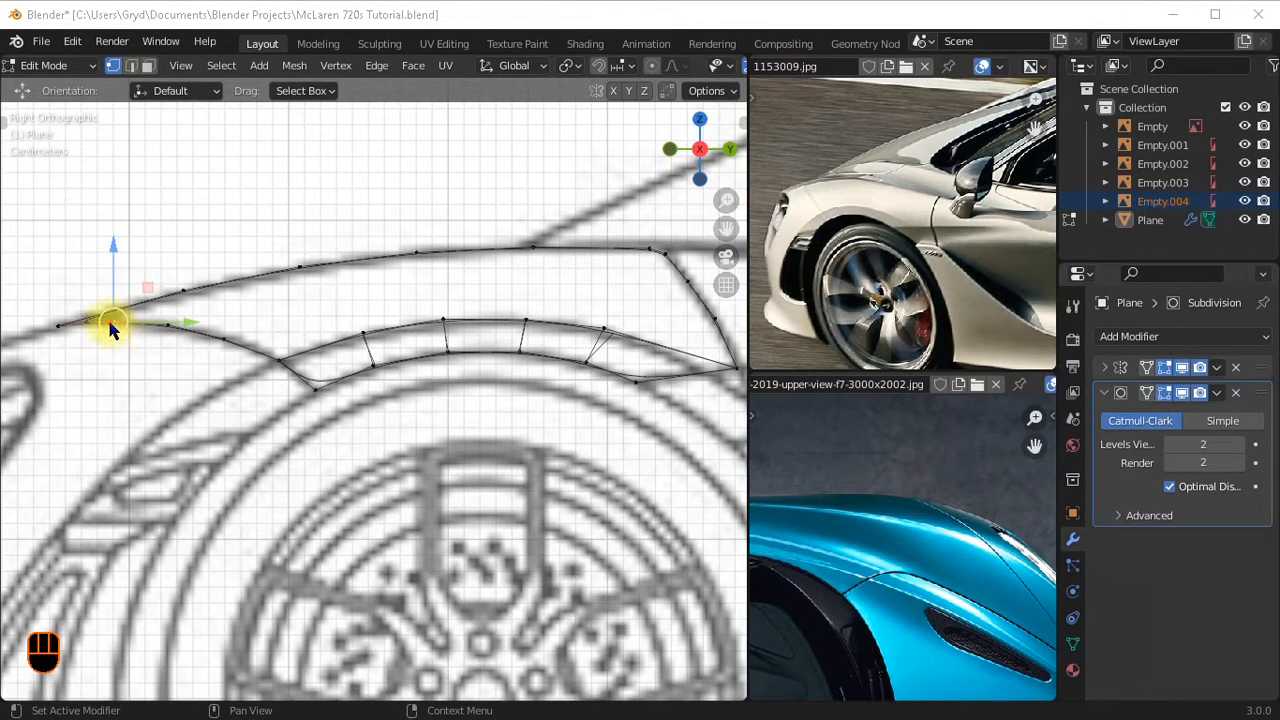
{"action": "mouse_move", "coordinate": [128, 325]}
{"action": "left_mouse_down"}
{"action": "mouse_move", "coordinate": [412, 267]}
{"action": "mouse_move", "coordinate": [542, 254]}
{"action": "mouse_move", "coordinate": [690, 265]}
{"action": "left_mouse_up"}
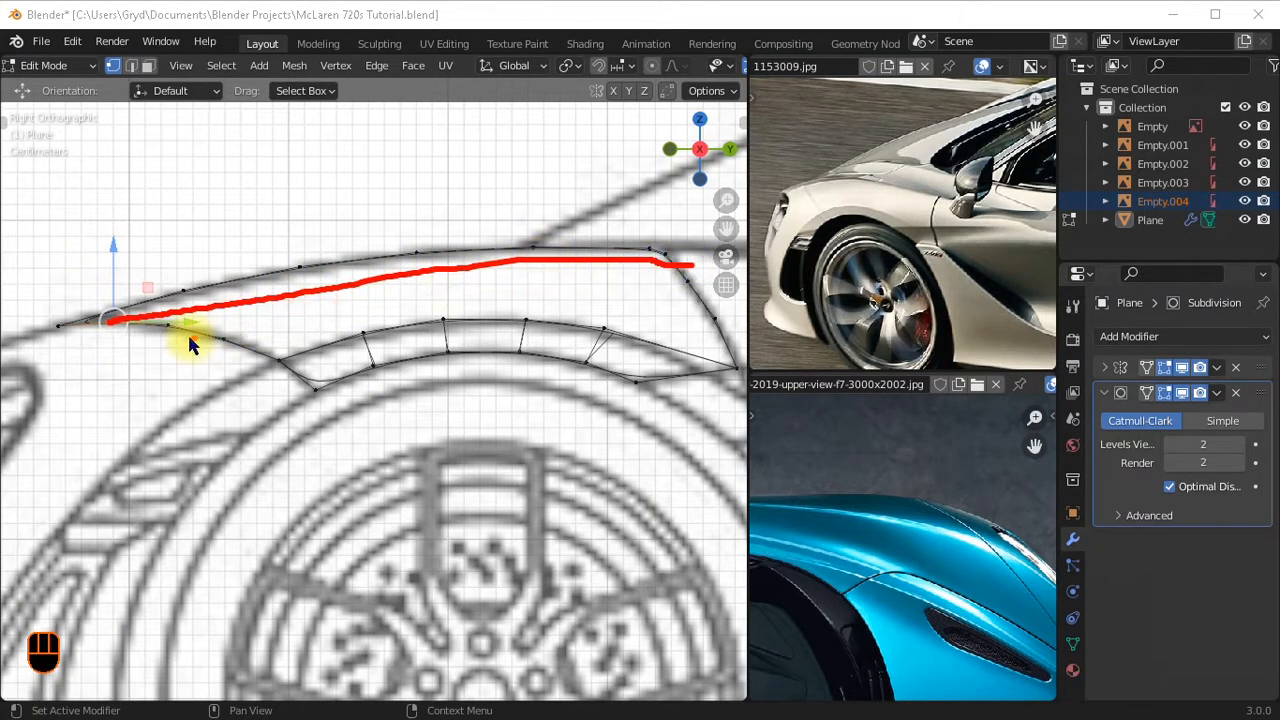
{"action": "mouse_move", "coordinate": [185, 330]}
{"action": "left_mouse_down"}
{"action": "mouse_move", "coordinate": [625, 270]}
{"action": "mouse_move", "coordinate": [262, 326]}
{"action": "mouse_move", "coordinate": [655, 306]}
{"action": "left_mouse_up"}
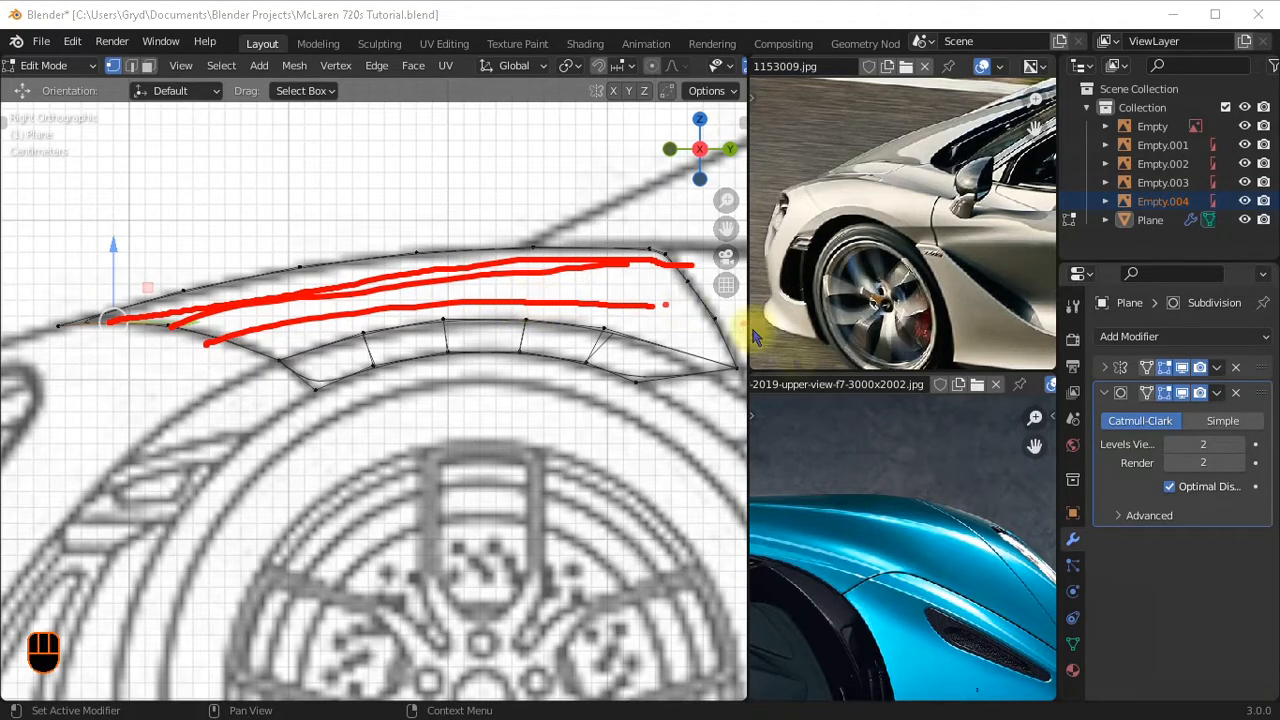
{"action": "left_click", "coordinate": [1092, 710]}
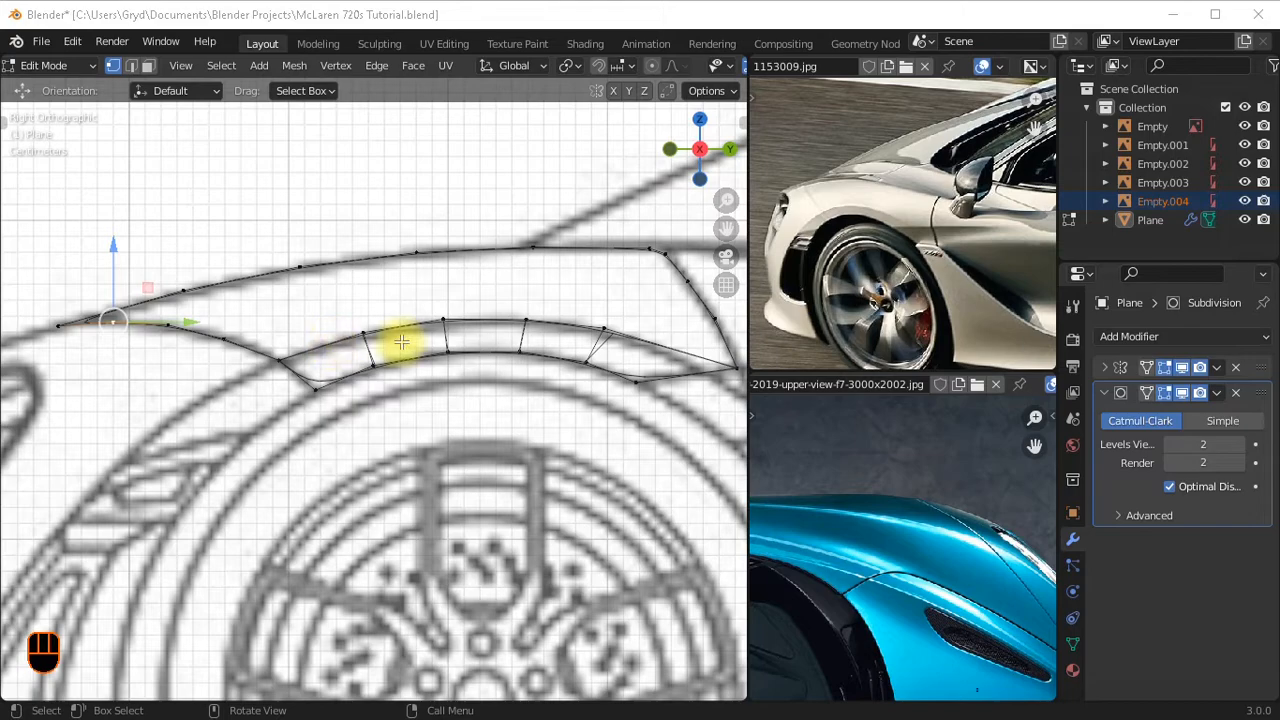
Extrude the selected front-edge vertex rearward by about 0.063 m in Y and 0.017 m in Z, just below the top edge.
{"action": "scroll", "coordinate": [251, 322], "scroll_direction": "down", "scroll_amount": 1}
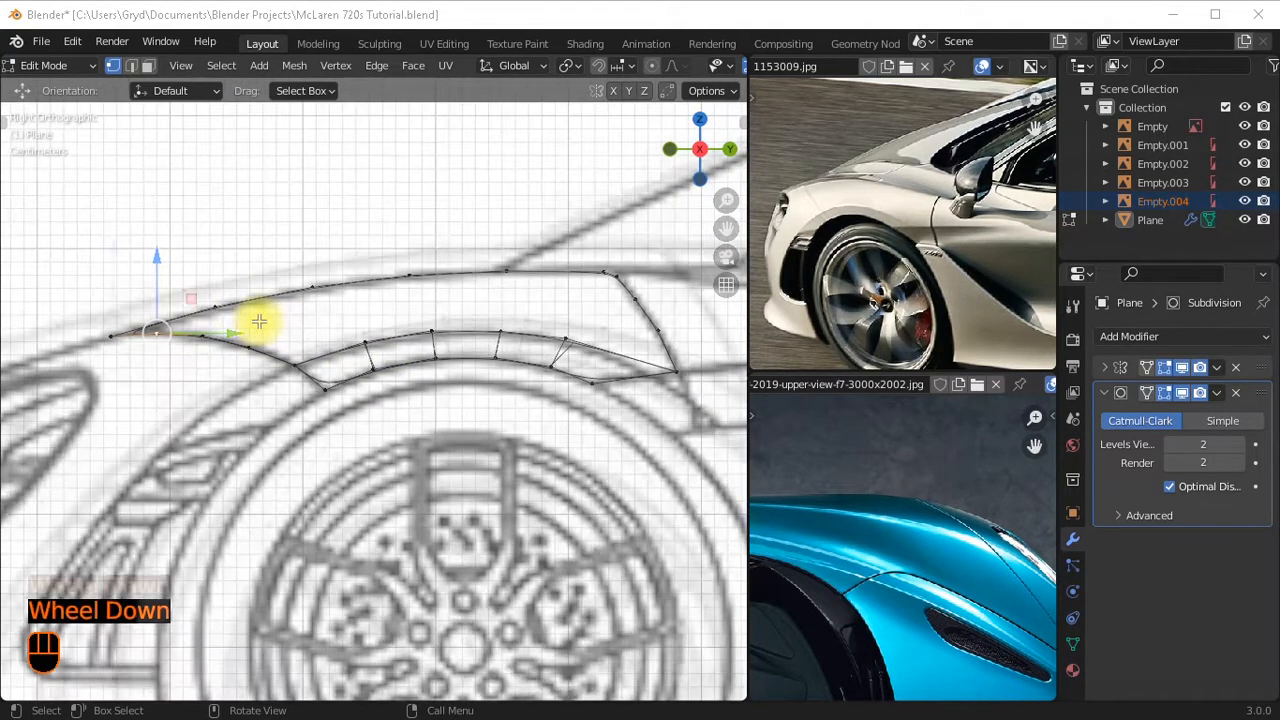
{"action": "scroll", "coordinate": [258, 320], "scroll_direction": "up", "scroll_amount": 2}
{"action": "middle_click_drag", "start_coordinate": [226, 304], "coordinate": [260, 296]}
{"action": "key", "text": "KP_3"}
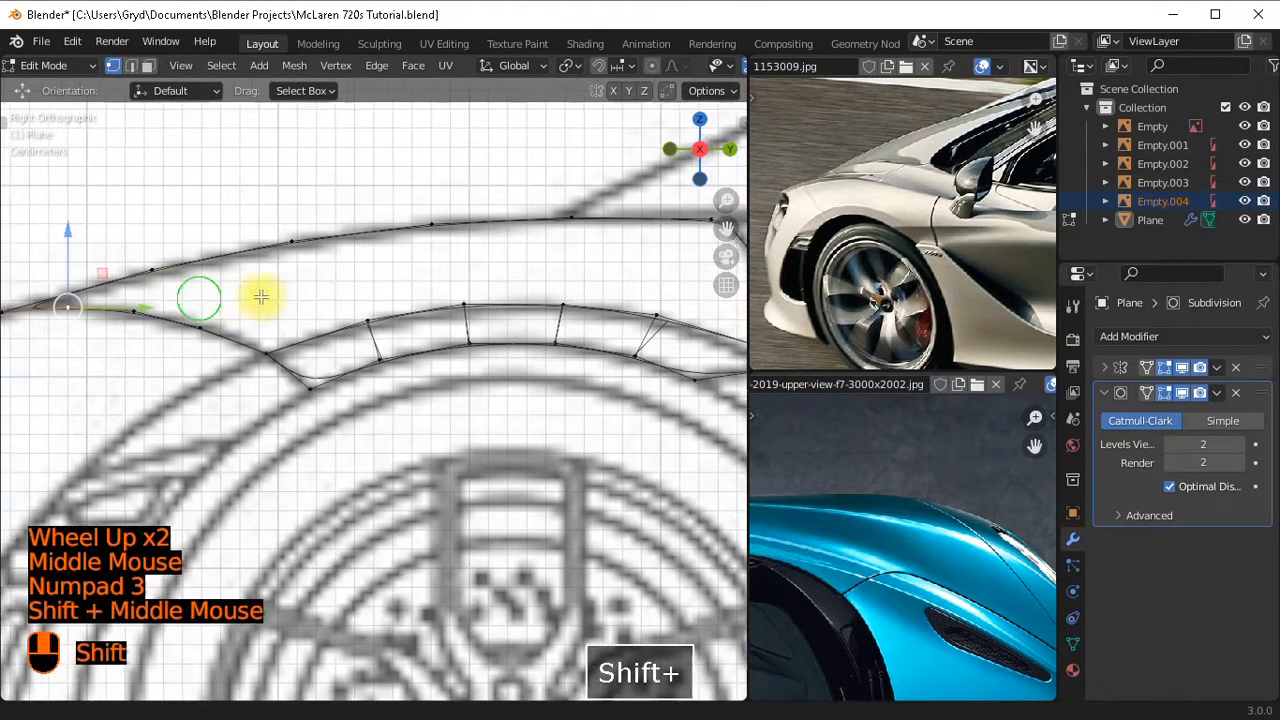
{"action": "key", "text": "e"}
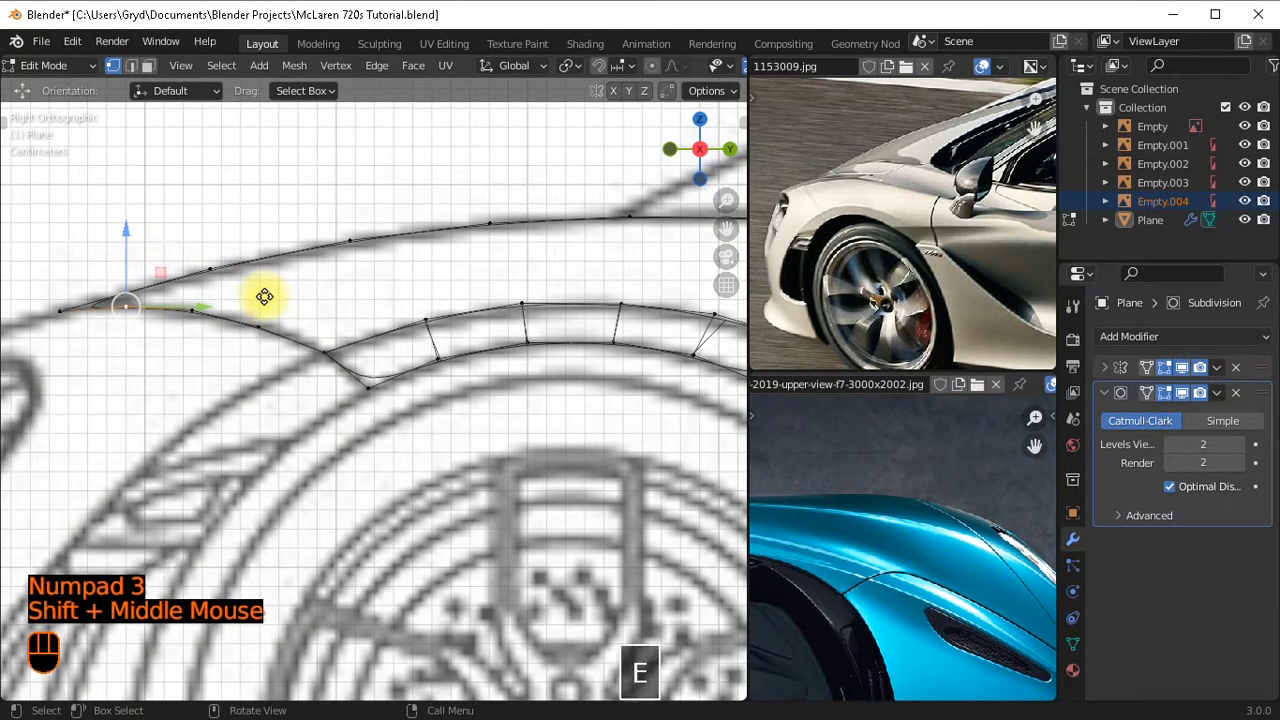
{"action": "key", "text": "shift"}
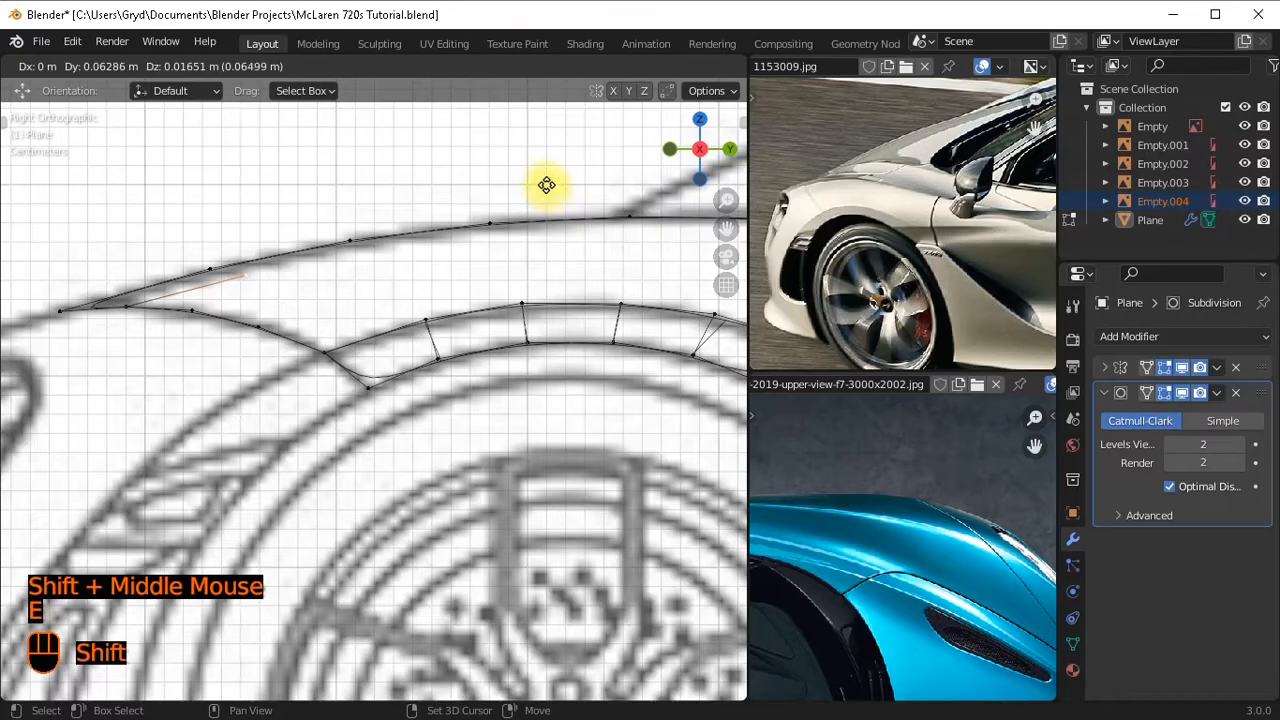
{"action": "left_click", "coordinate": [546, 185], "text": "shift"}
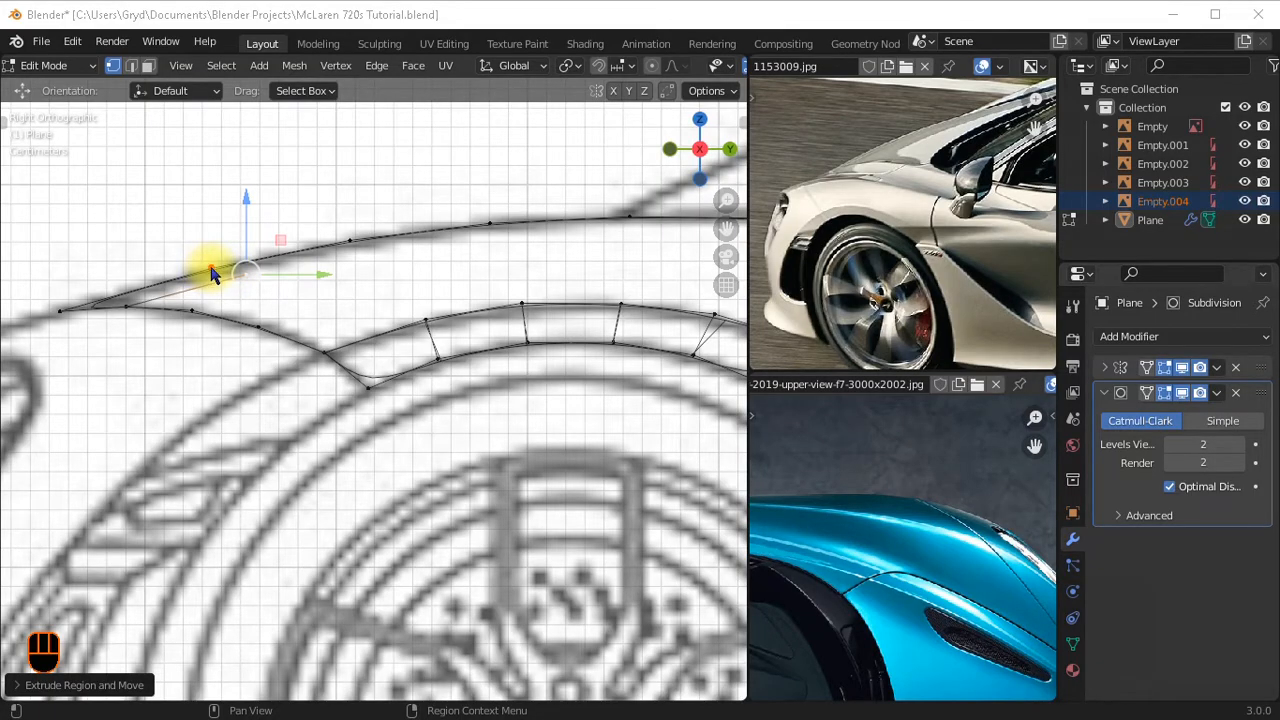
{"action": "left_click_drag", "start_coordinate": [231, 278], "coordinate": [427, 320]}
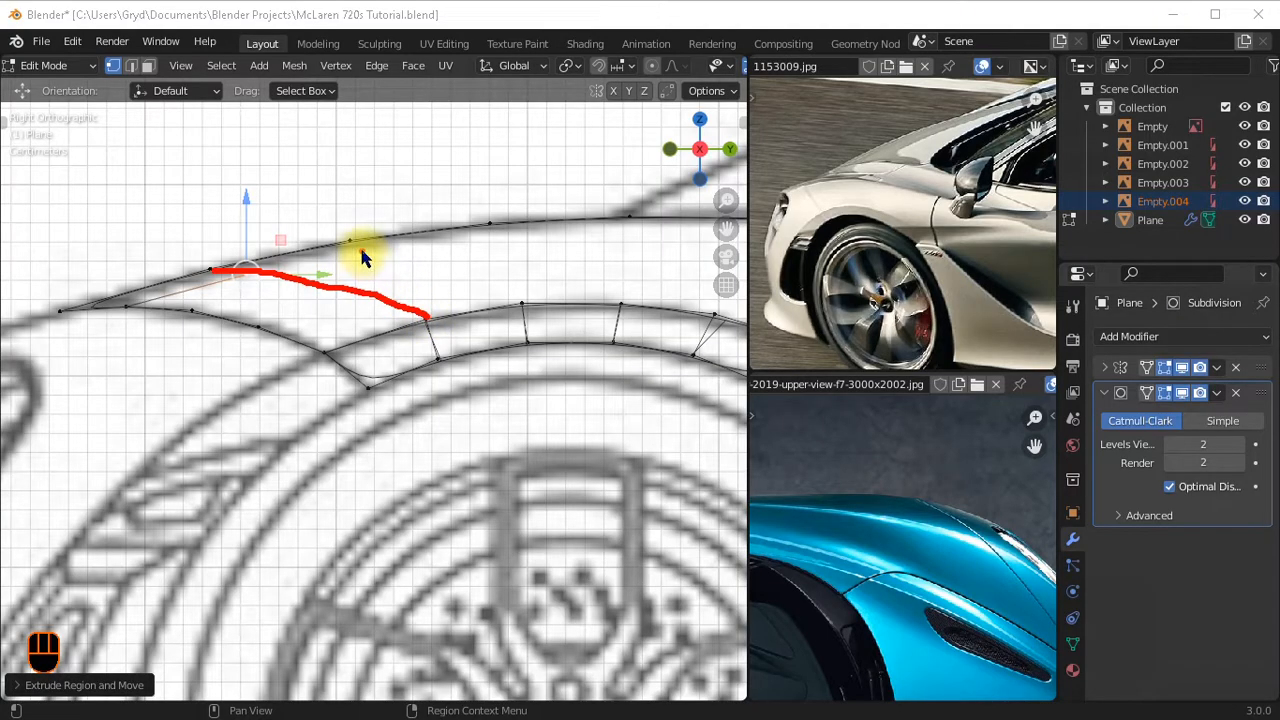
{"action": "left_click_drag", "start_coordinate": [352, 242], "coordinate": [522, 297]}
{"action": "mouse_move", "coordinate": [585, 270]}
{"action": "left_mouse_down", "text": "shift"}
{"action": "mouse_move", "coordinate": [463, 271]}
{"action": "mouse_move", "coordinate": [512, 286]}
{"action": "left_mouse_up", "text": "shift"}
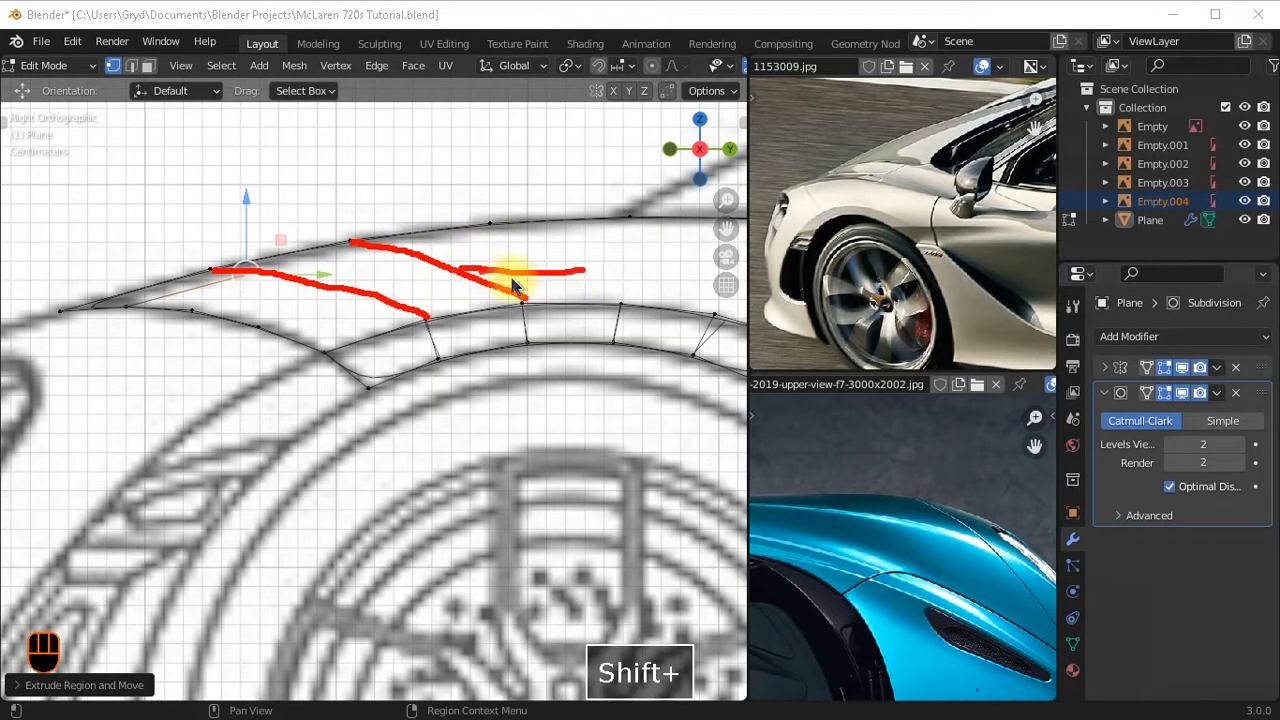
{"action": "left_click", "coordinate": [1075, 688]}
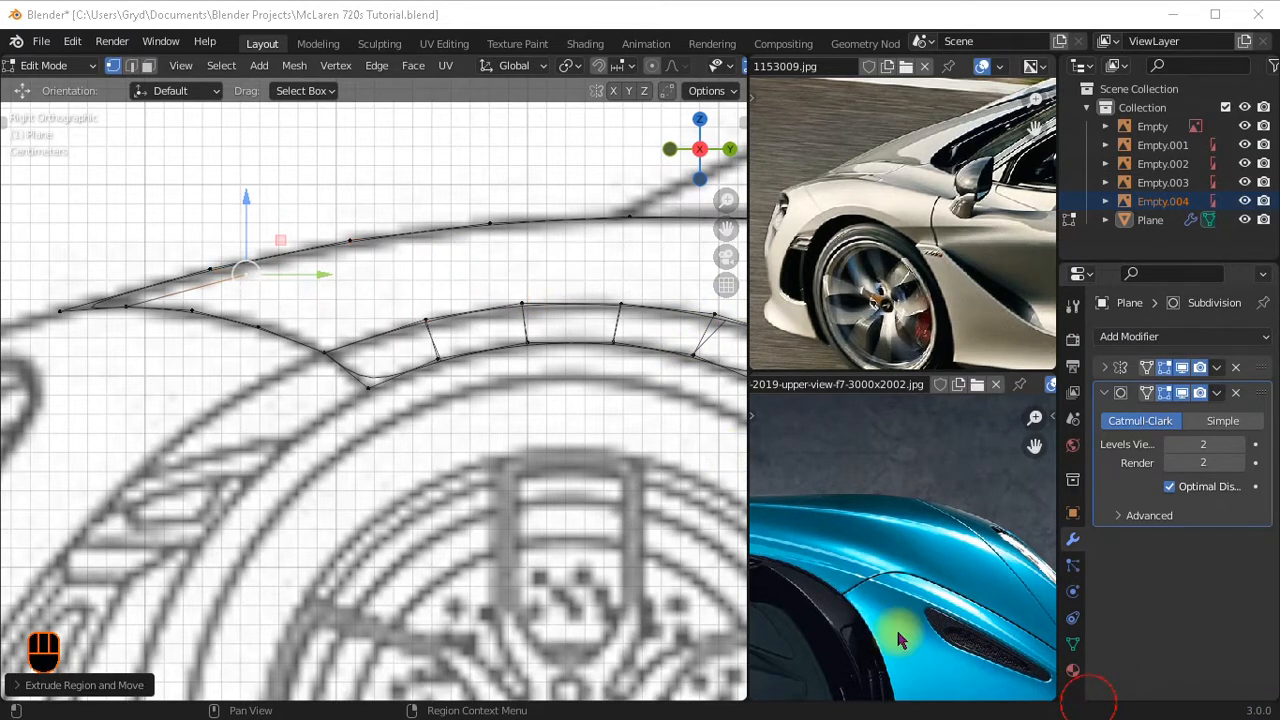
{"action": "key", "text": "e"}
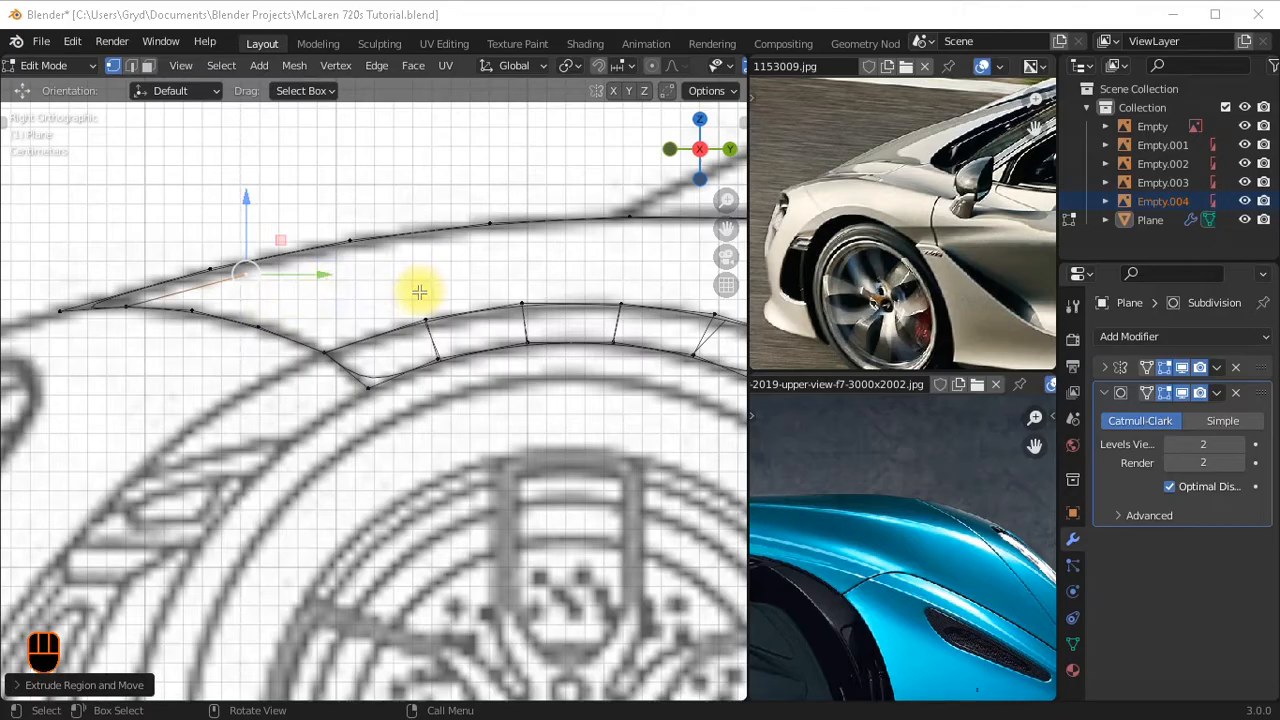
{"action": "scroll", "coordinate": [419, 291], "scroll_direction": "down", "scroll_amount": 2}
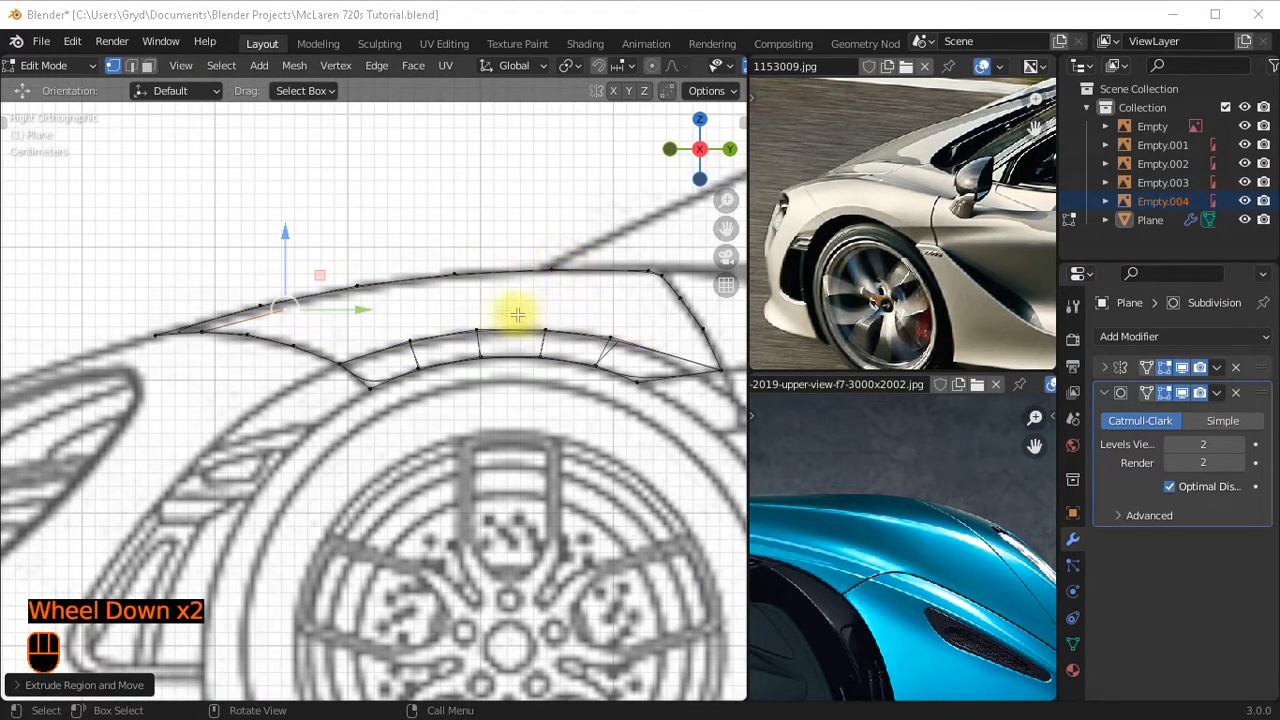
{"action": "scroll", "coordinate": [490, 316], "scroll_direction": "up", "scroll_amount": 1}
{"action": "key", "text": "e"}
{"action": "scroll", "coordinate": [331, 294], "scroll_direction": "down", "scroll_amount": 1}
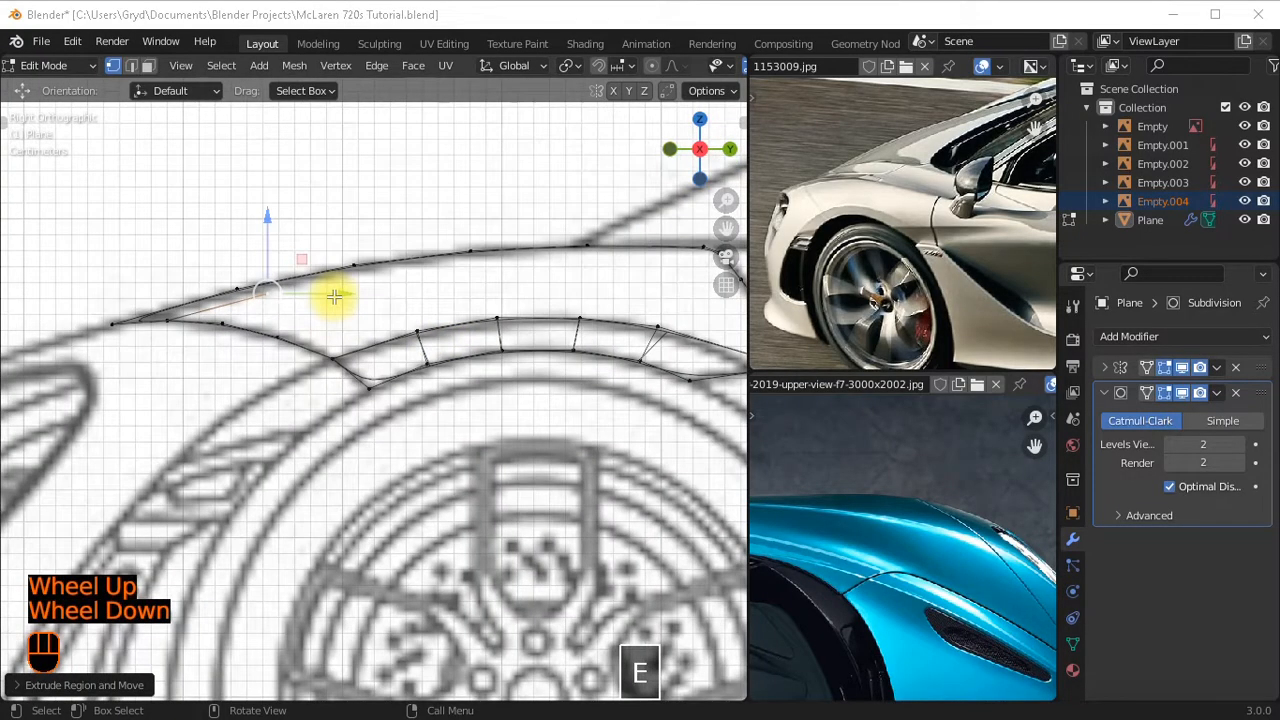
{"action": "middle_click_drag", "start_coordinate": [331, 294], "coordinate": [354, 303]}
{"action": "key", "text": "KP_3"}
{"action": "scroll", "coordinate": [355, 305], "scroll_direction": "up", "scroll_amount": 1}
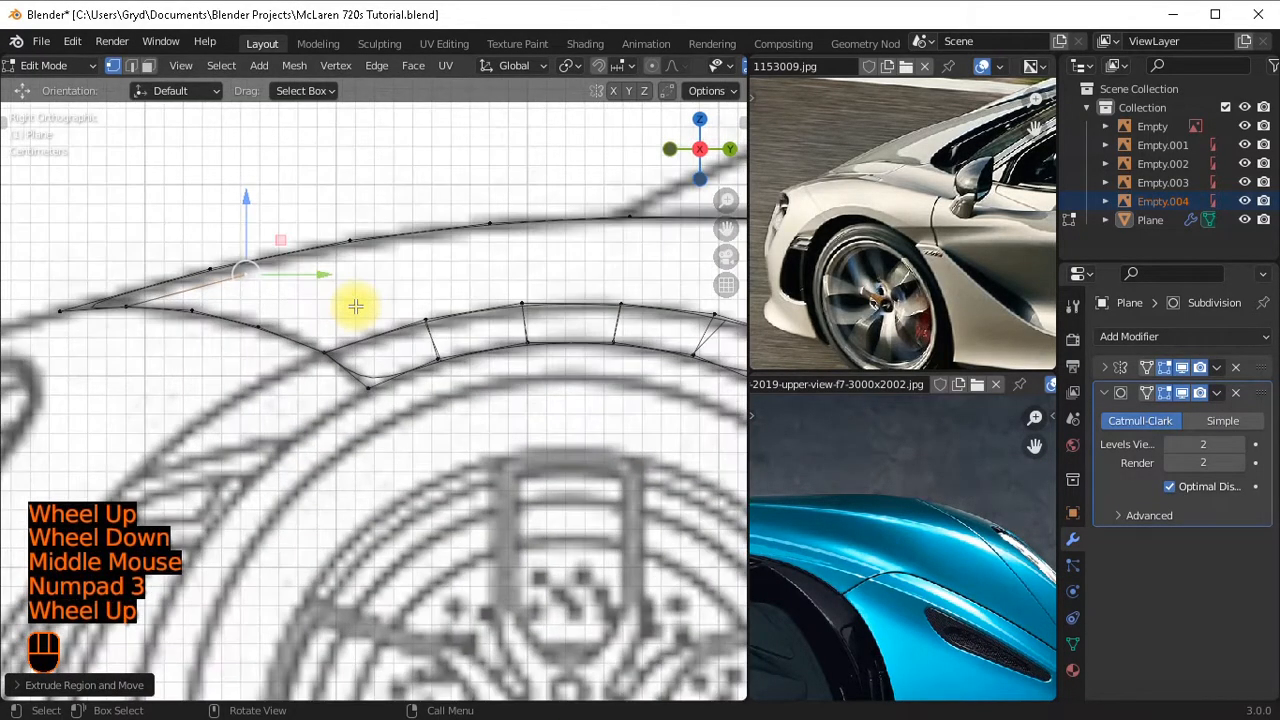
Extrude the end vertex rearward three times below the fender's upper edge, and connect the last one to the upper rear corner.
{"action": "key", "text": "e"}
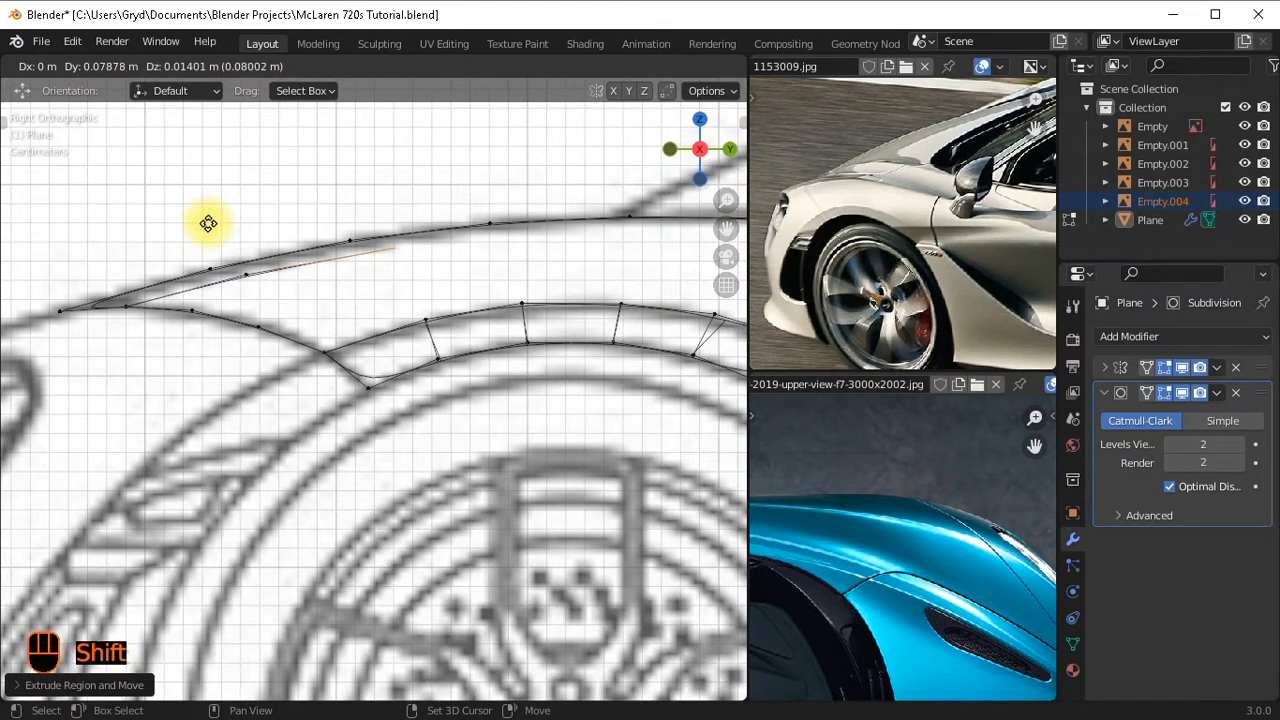
{"action": "left_click", "coordinate": [210, 226], "text": "shift"}
{"action": "middle_click_drag", "start_coordinate": [214, 234], "coordinate": [329, 257], "text": "shift"}
{"action": "key", "text": "e"}
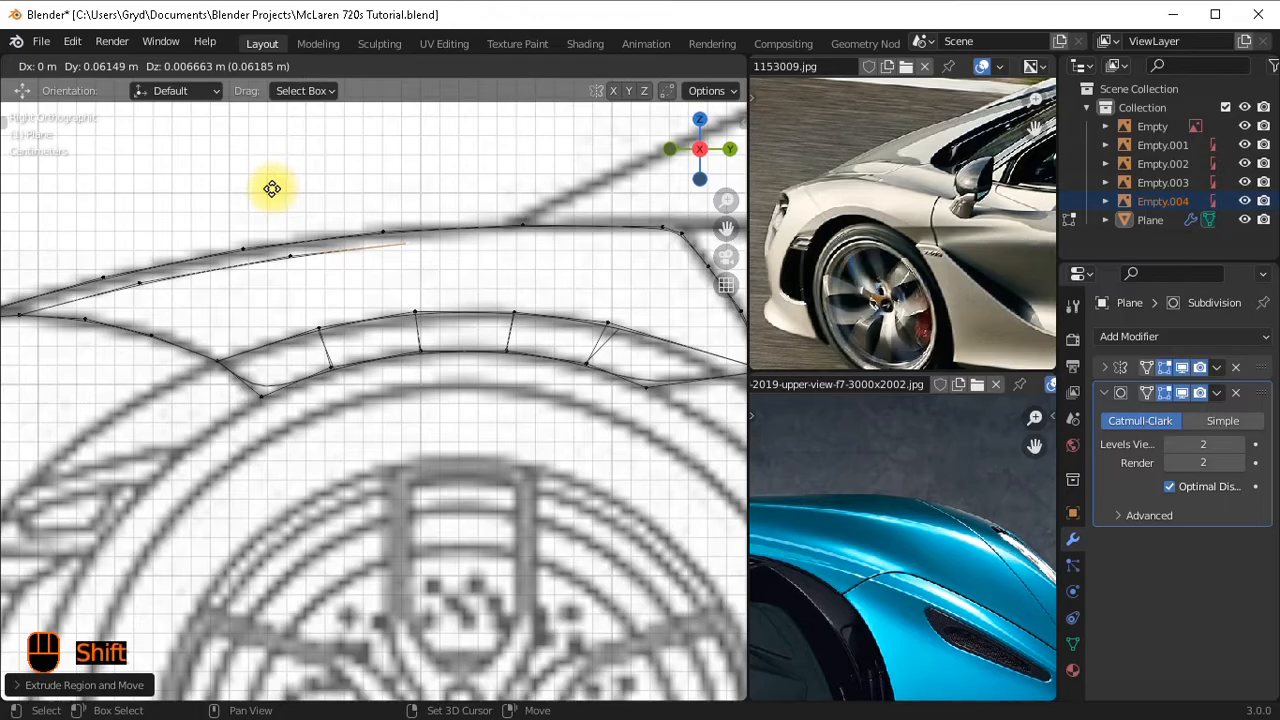
{"action": "left_click", "coordinate": [272, 188], "text": "shift"}
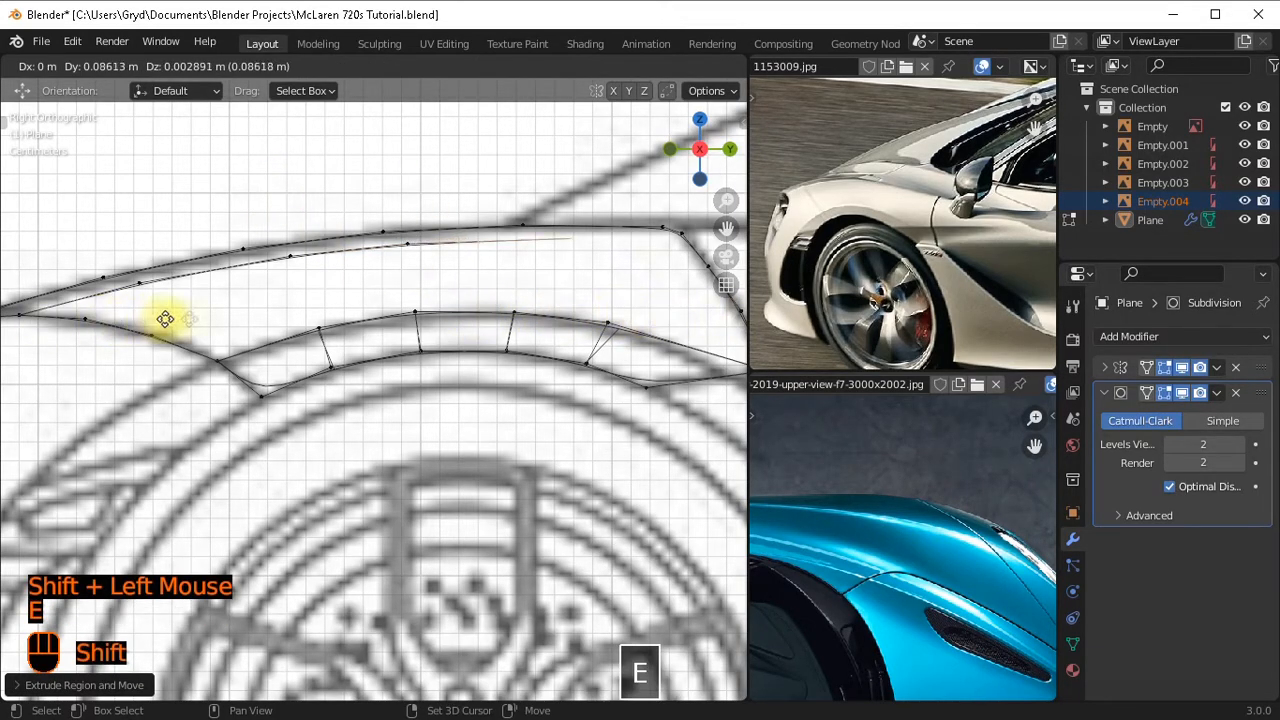
{"action": "left_click", "coordinate": [533, 341], "text": "shift"}
{"action": "middle_click_drag", "start_coordinate": [531, 340], "coordinate": [508, 325], "text": "shift"}
{"action": "left_click", "coordinate": [611, 243], "text": "shift"}
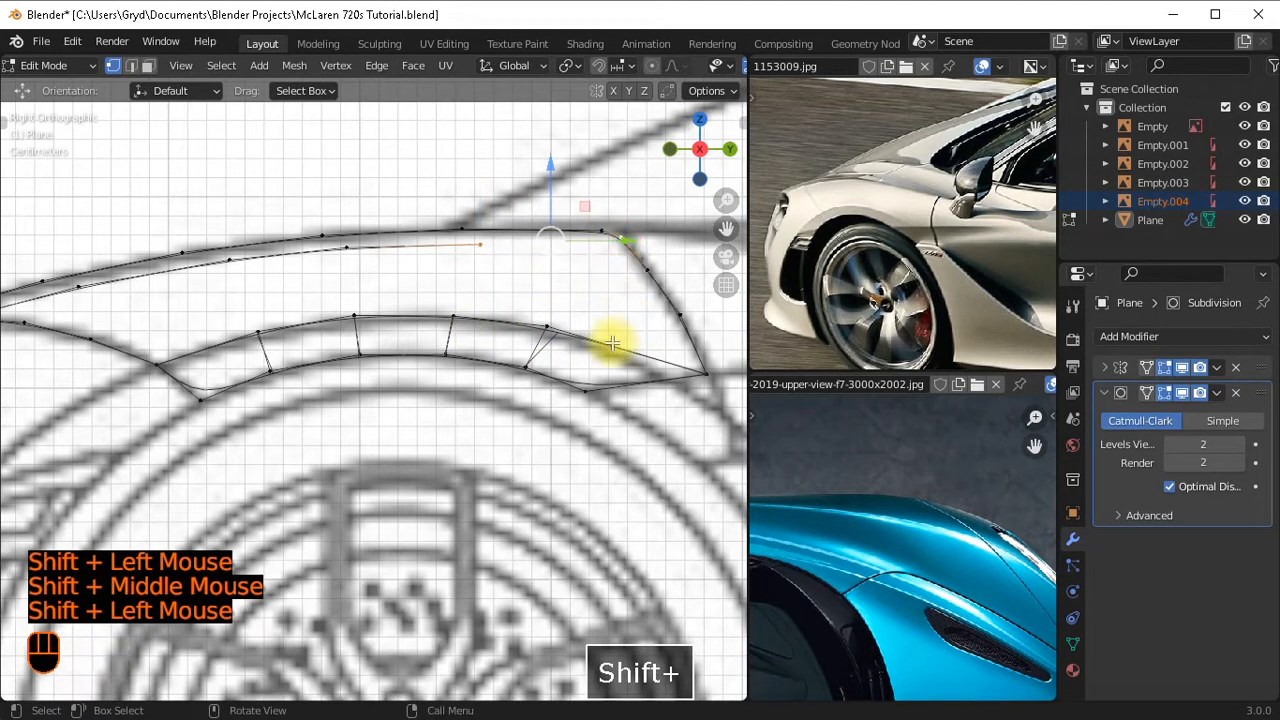
Raise the rearmost extruded vertex of the new edge row about 0.003 m along Z to follow the fender's upper edge.
{"action": "left_click", "coordinate": [490, 243]}
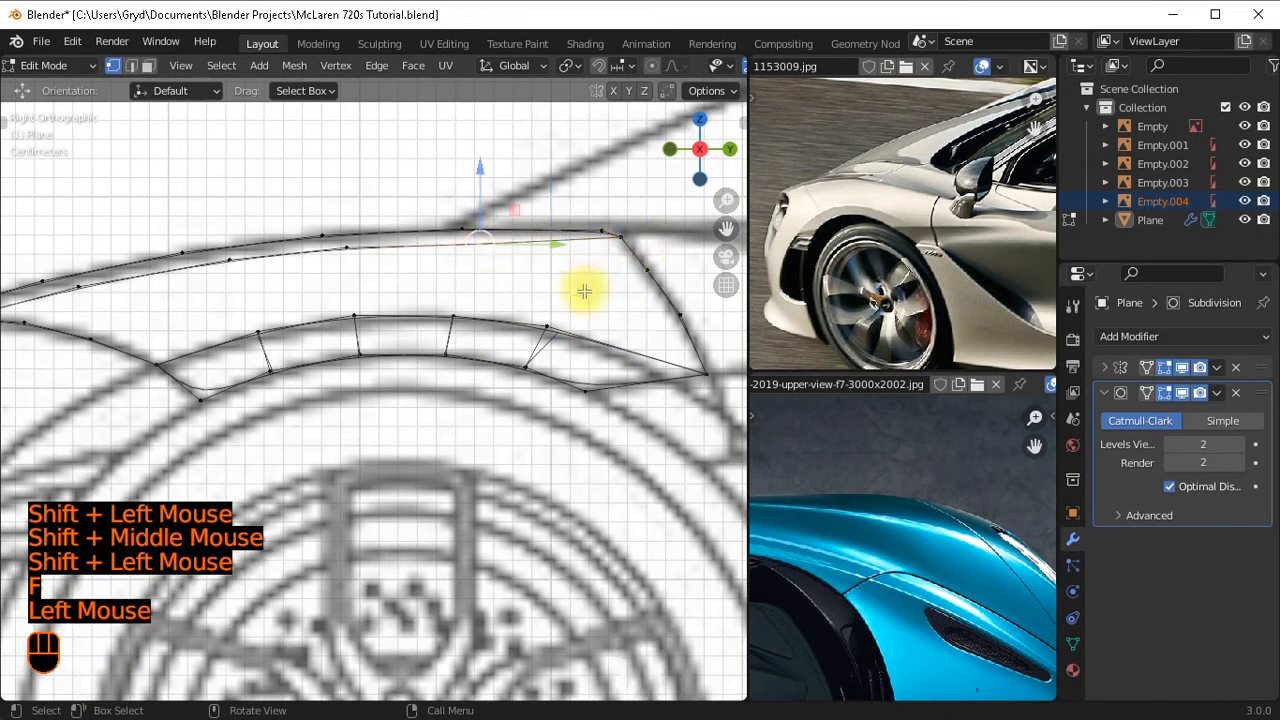
{"action": "key", "text": "g"}
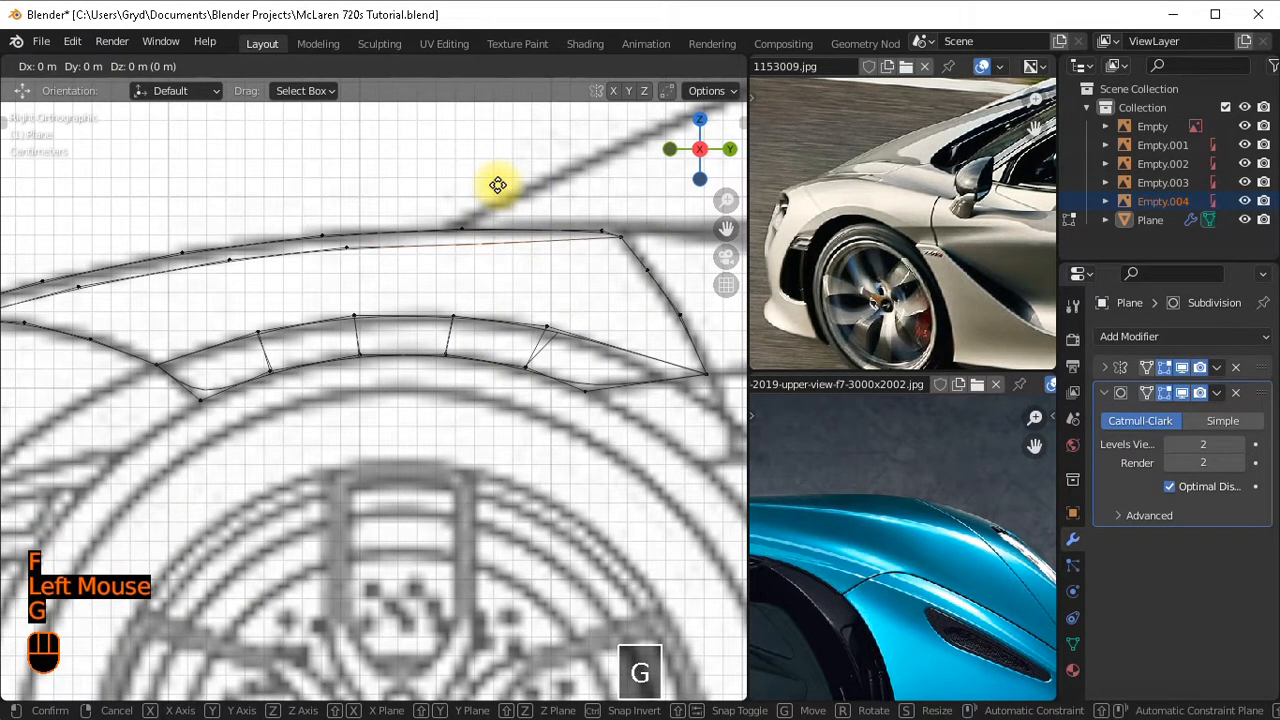
{"action": "key", "text": "x"}
{"action": "key", "text": "z"}
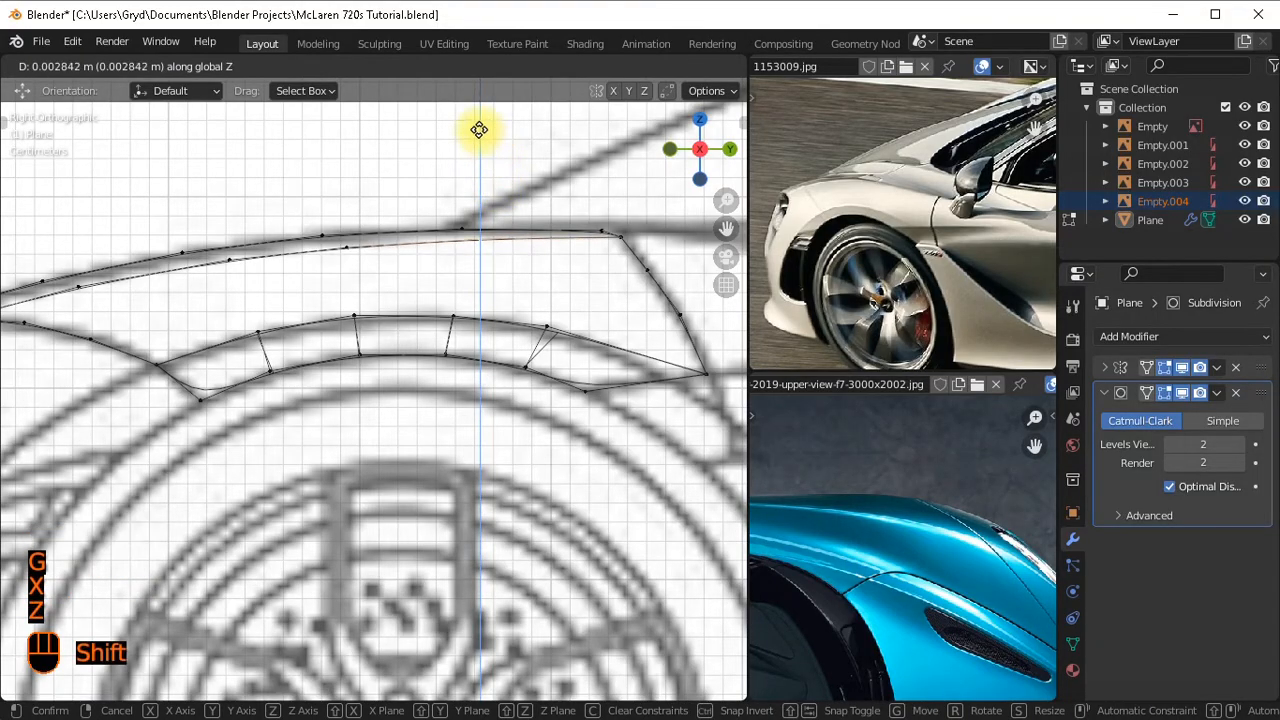
{"action": "left_click", "coordinate": [479, 130], "text": "shift"}
Raise the other two newly extruded vertices slightly along Z so the row curves smoothly parallel to the upper edge.
{"action": "left_click", "coordinate": [423, 286]}
{"action": "key", "text": "g"}
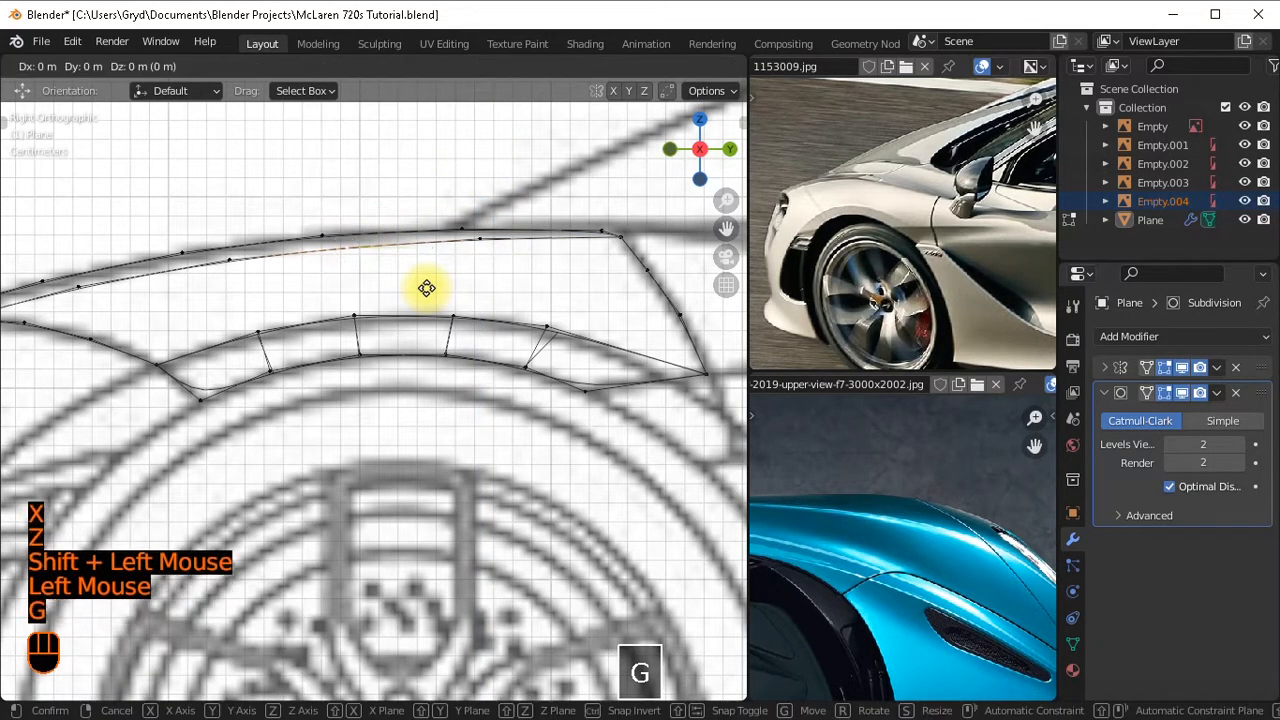
{"action": "key", "text": "z"}
{"action": "left_click", "coordinate": [409, 252], "text": "shift"}
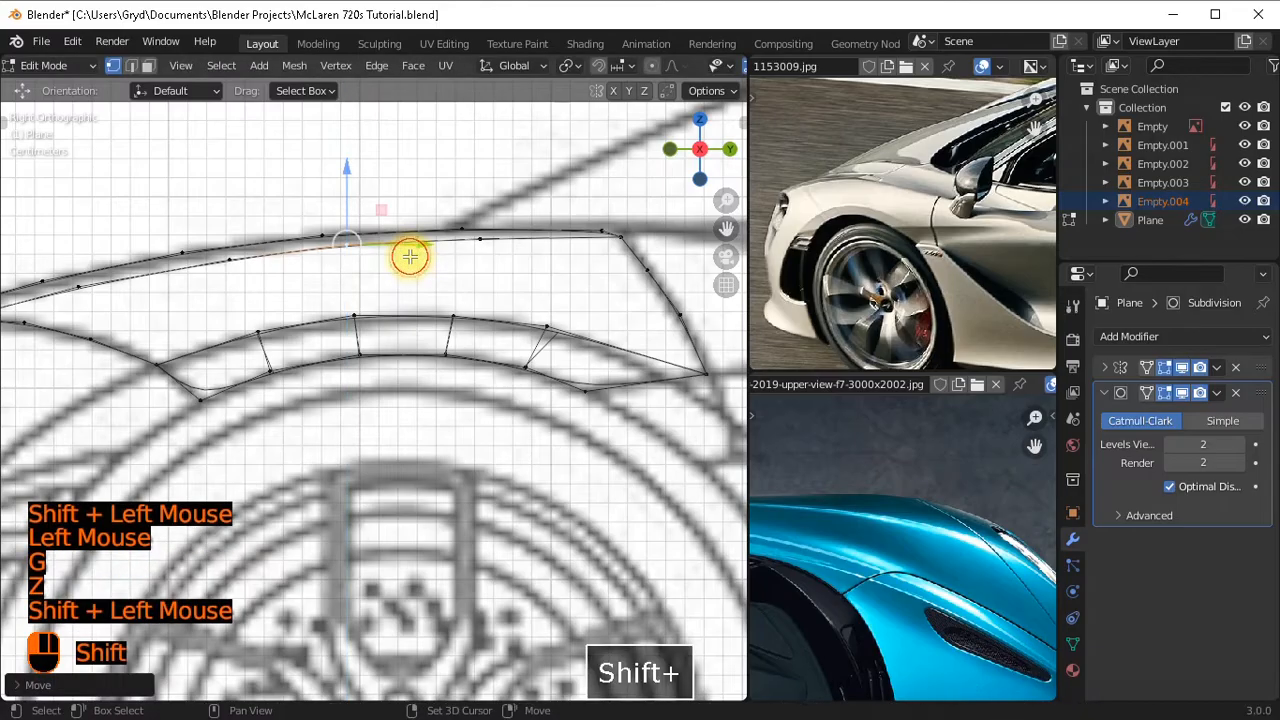
{"action": "left_click", "coordinate": [290, 272]}
{"action": "key", "text": "g"}
{"action": "key", "text": "z"}
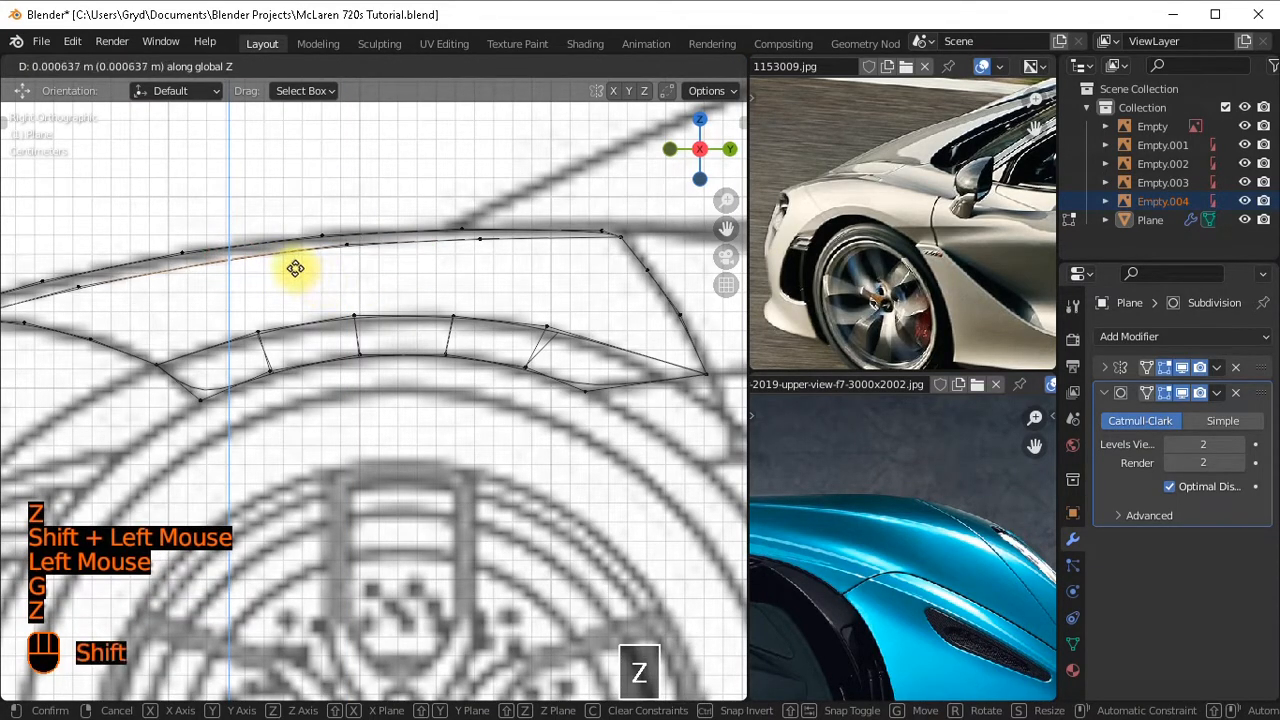
{"action": "left_click", "coordinate": [343, 260], "text": "shift"}
{"action": "scroll", "coordinate": [400, 250], "scroll_direction": "down", "scroll_amount": 2}
{"action": "left_click", "coordinate": [543, 186]}
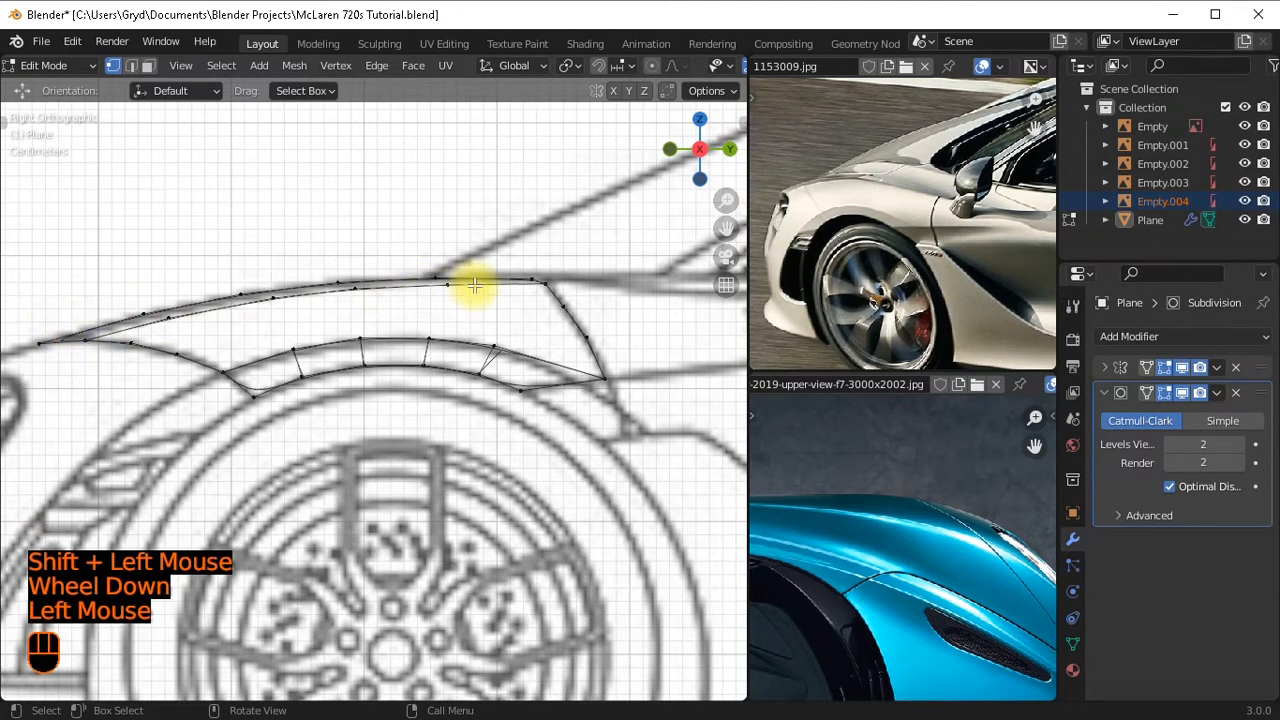
In the top view, move the frontmost straight-row vertex outward about 0.01 m along X, off the fender's upper edge line.
{"action": "key", "text": "KP_7"}
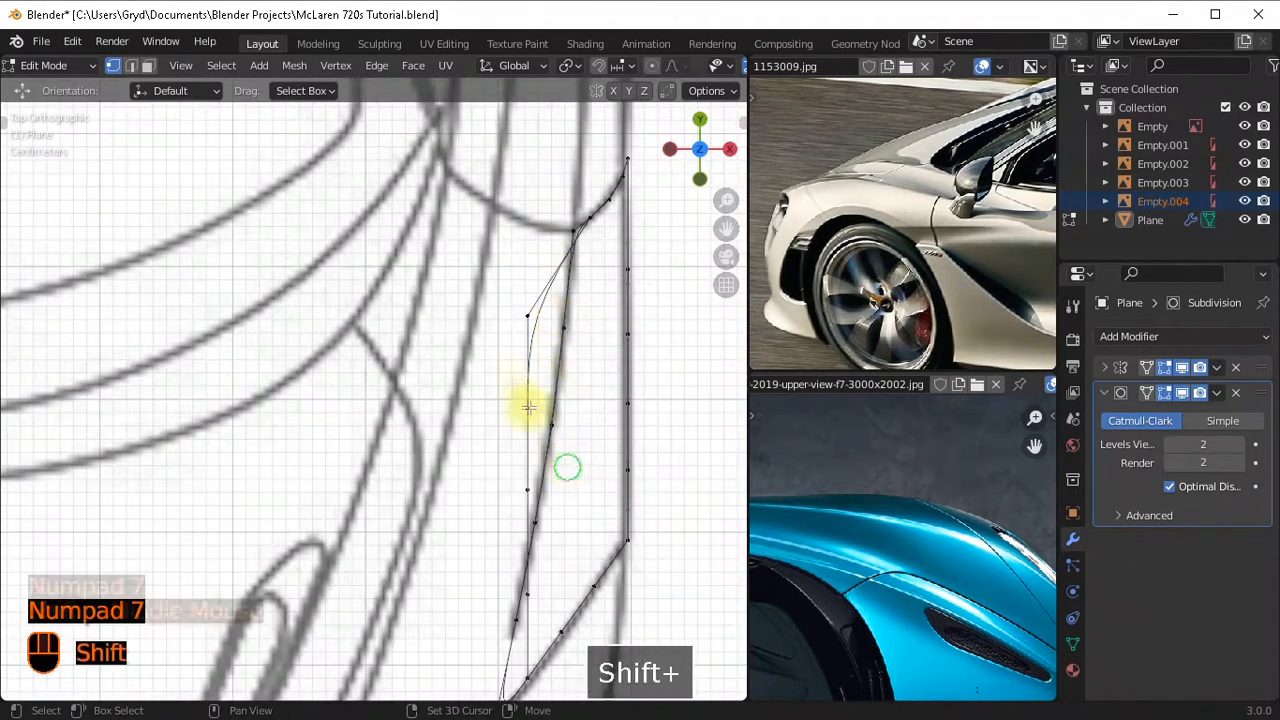
{"action": "middle_click_drag", "start_coordinate": [529, 406], "coordinate": [430, 388], "text": "shift"}
{"action": "left_click", "coordinate": [418, 375]}
{"action": "scroll", "coordinate": [455, 372], "scroll_direction": "up", "scroll_amount": 2}
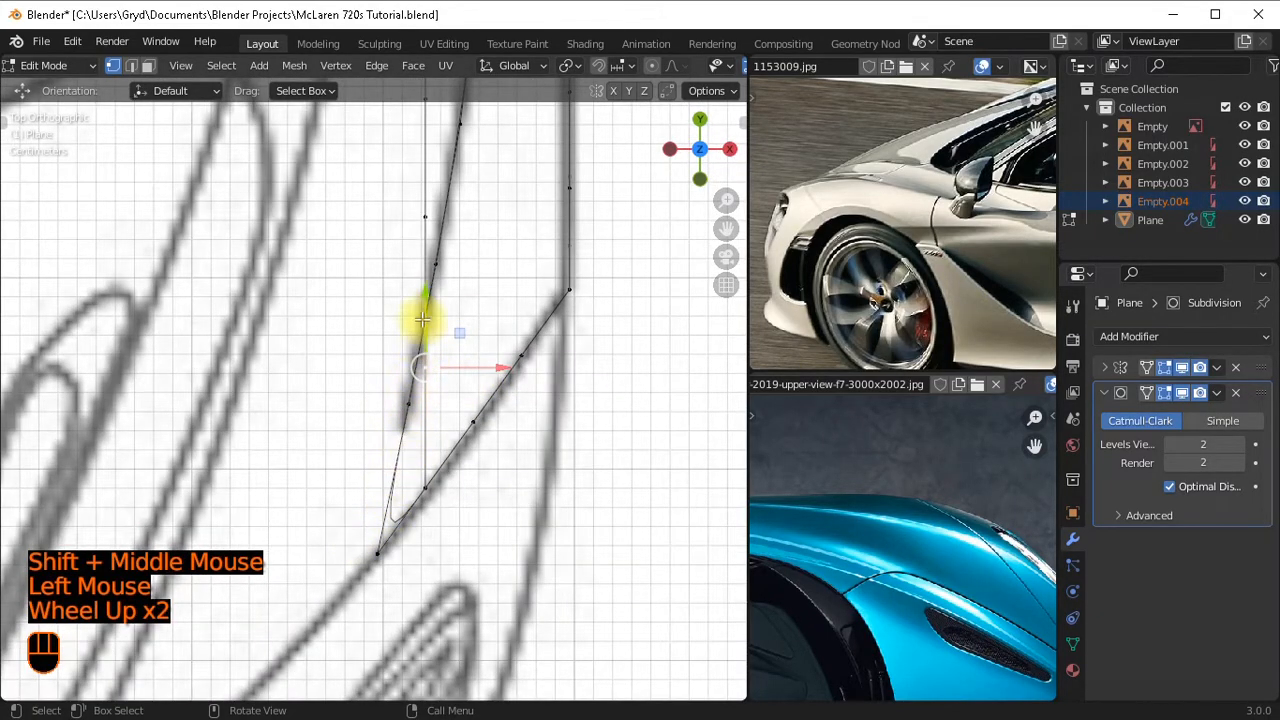
{"action": "key", "text": "g"}
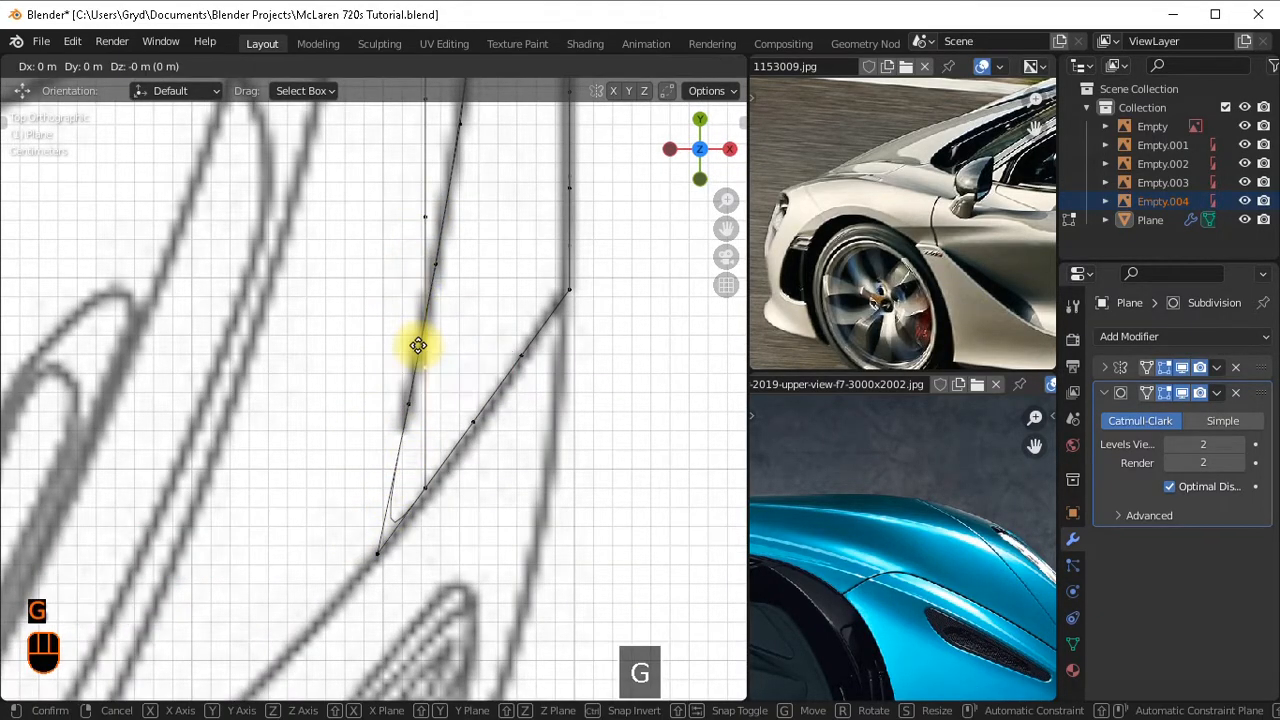
{"action": "key", "text": "x"}
{"action": "key", "text": "shift"}
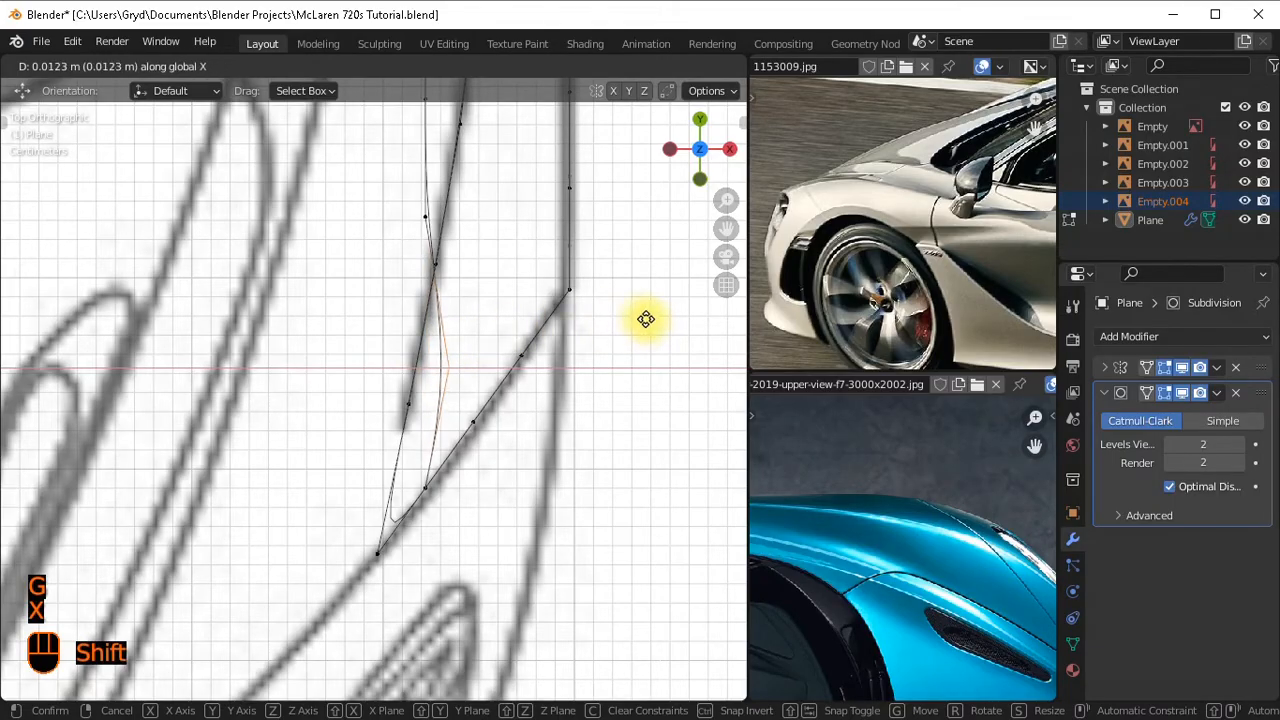
{"action": "left_click", "coordinate": [634, 309], "text": "shift"}
Move the second vertex from the front of the row outward about 0.025 m along X.
{"action": "middle_click_drag", "start_coordinate": [591, 237], "coordinate": [491, 491], "text": "shift"}
{"action": "left_click", "coordinate": [304, 462]}
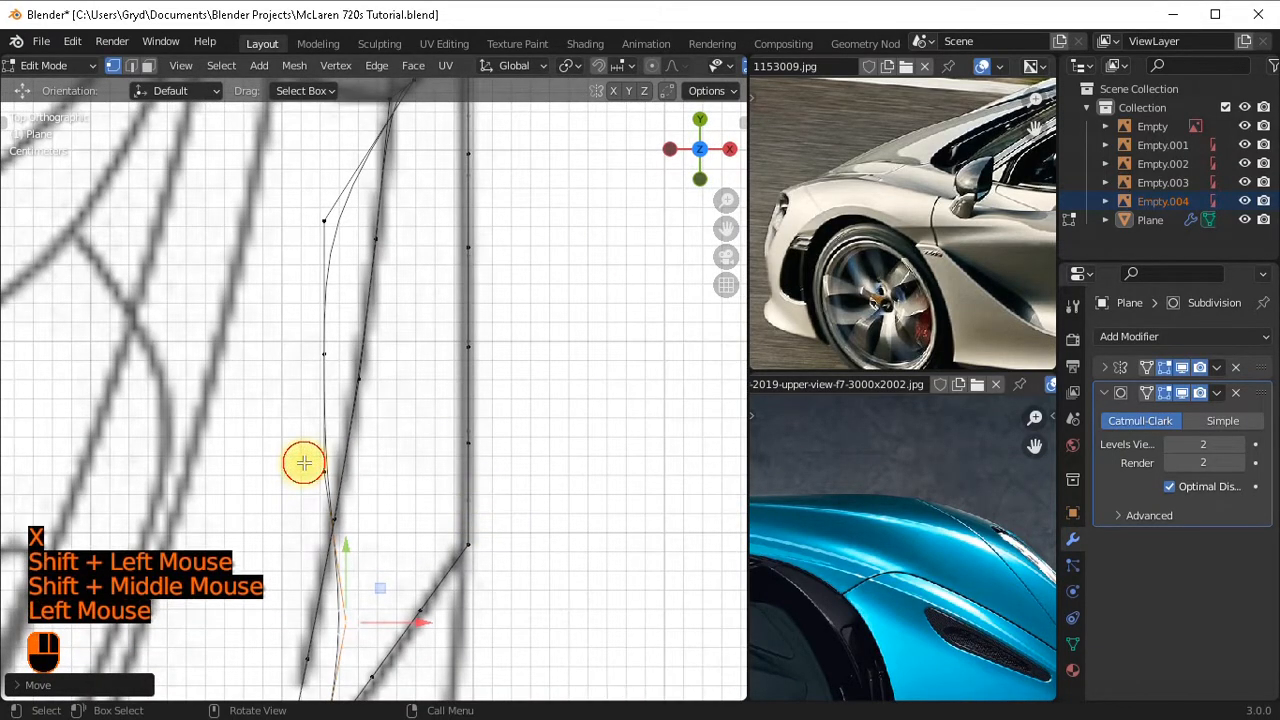
{"action": "key", "text": "g"}
{"action": "key", "text": "x"}
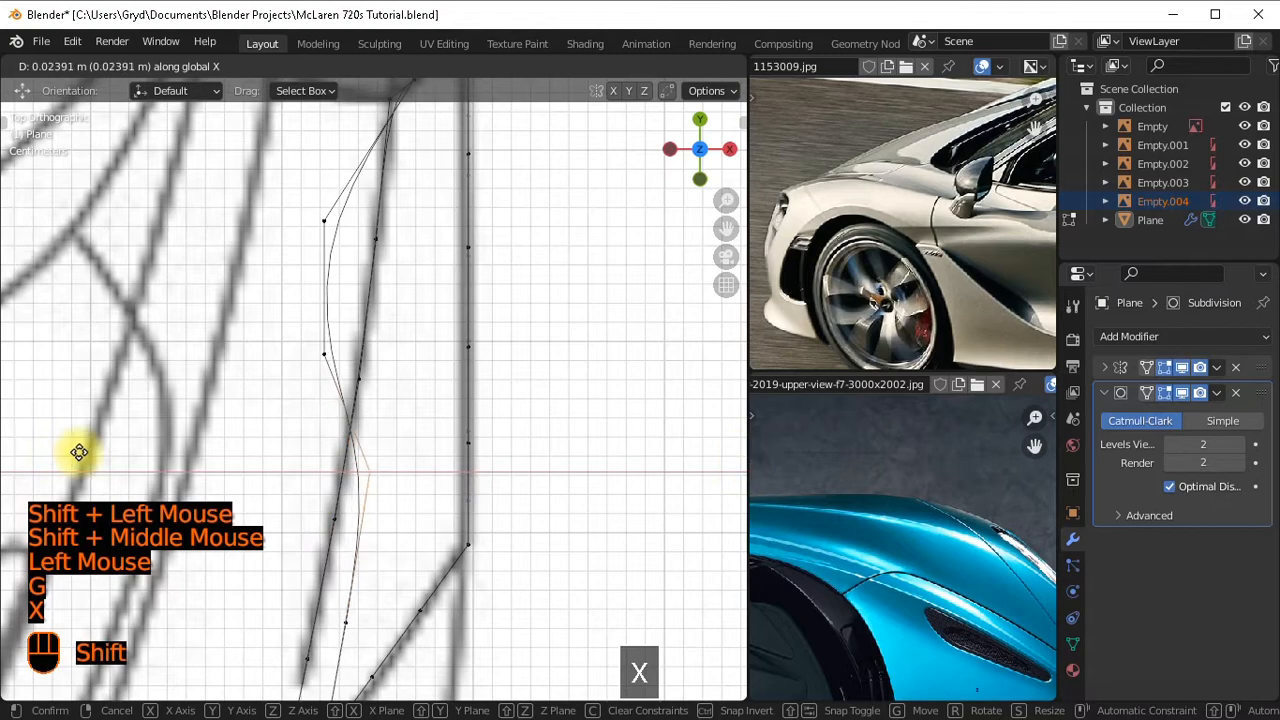
{"action": "left_click", "coordinate": [105, 451], "text": "shift"}
Move the third vertex from the front of the row outward along X, in line with the already shifted vertices.
{"action": "left_click", "coordinate": [318, 352]}
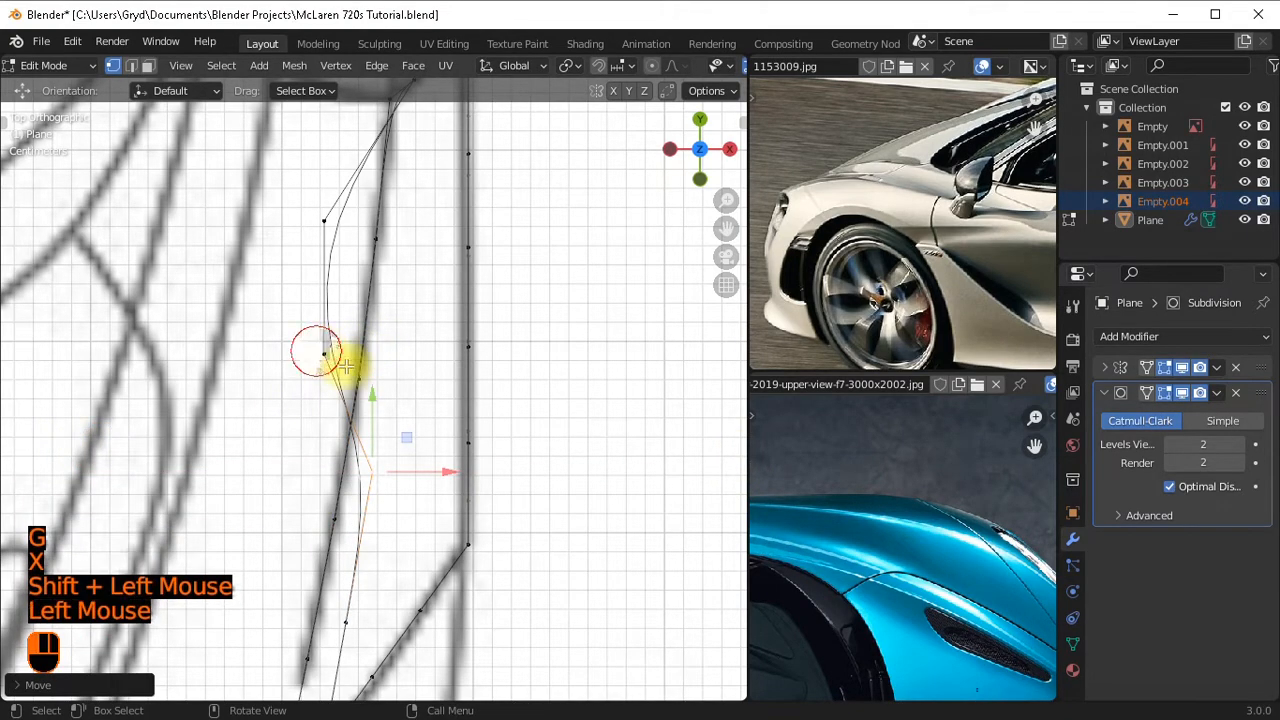
{"action": "key", "text": "g"}
{"action": "key", "text": "x"}
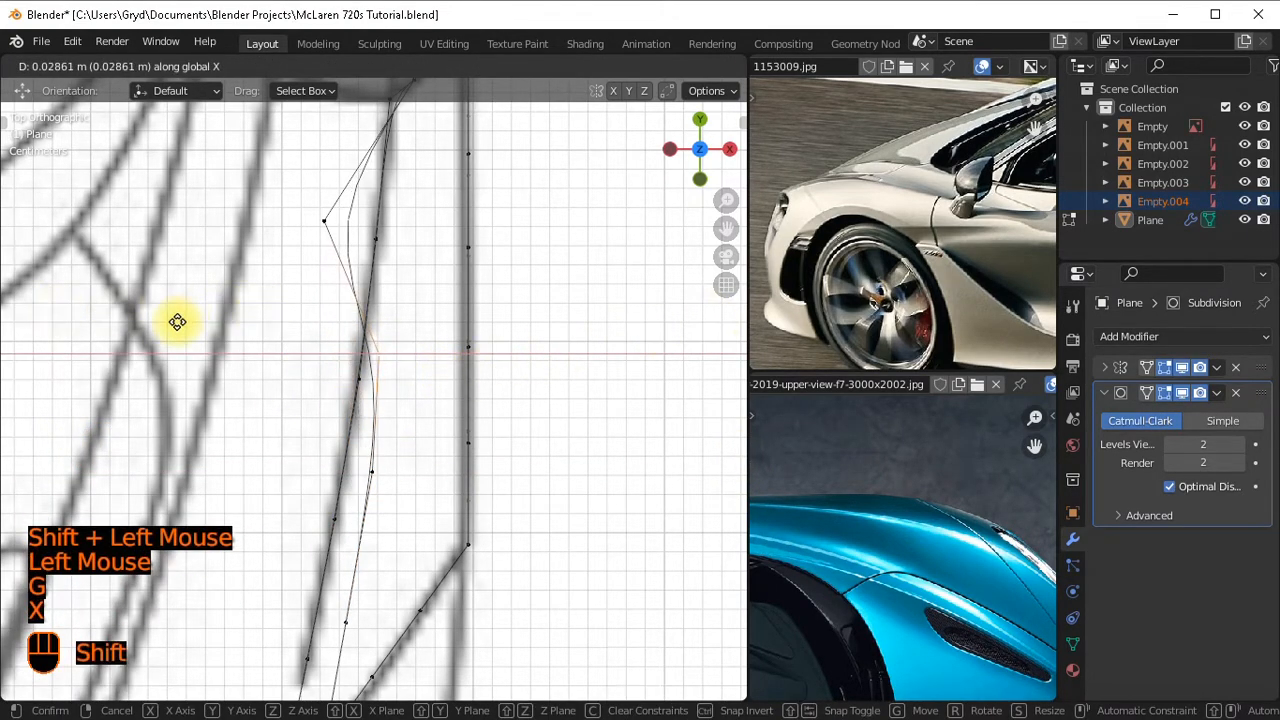
{"action": "left_click", "coordinate": [281, 329], "text": "shift"}
Move the rearmost vertex of the row outward about 0.04 m along X to smooth the line into the rear corner.
{"action": "middle_click_drag", "start_coordinate": [514, 200], "coordinate": [437, 289], "text": "shift"}
{"action": "left_click", "coordinate": [323, 289]}
{"action": "key", "text": "g"}
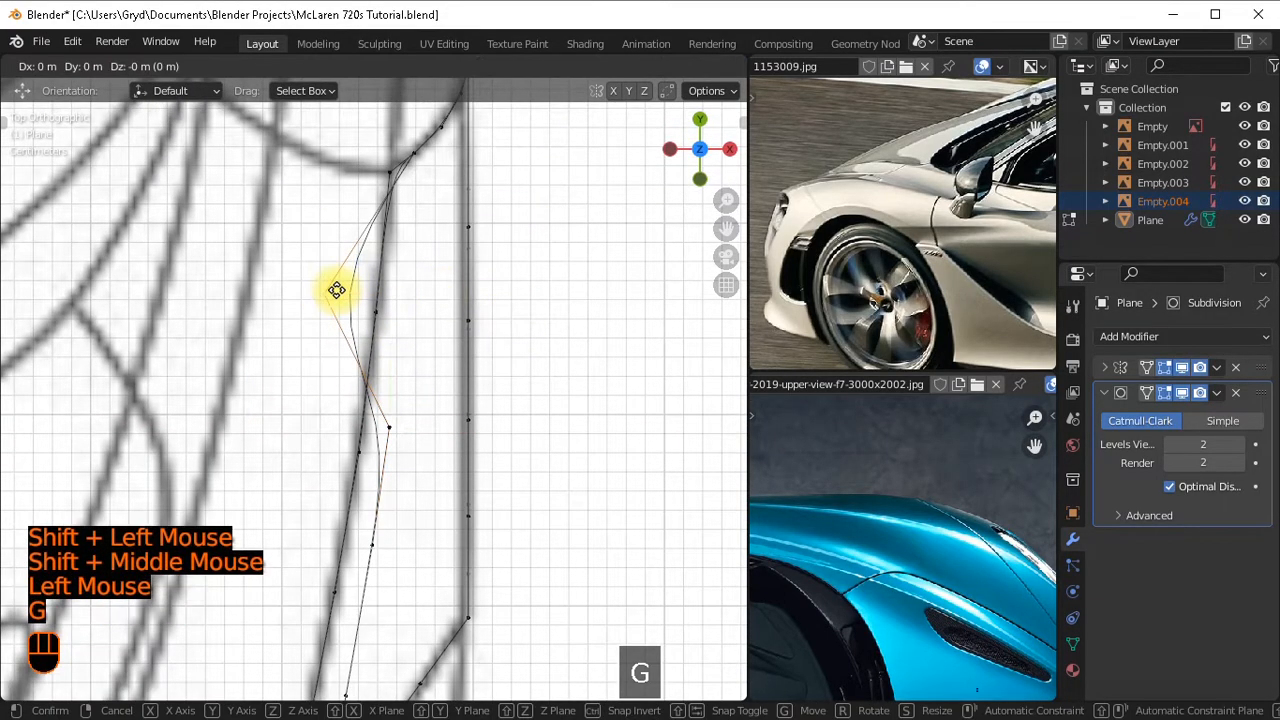
{"action": "key", "text": "x"}
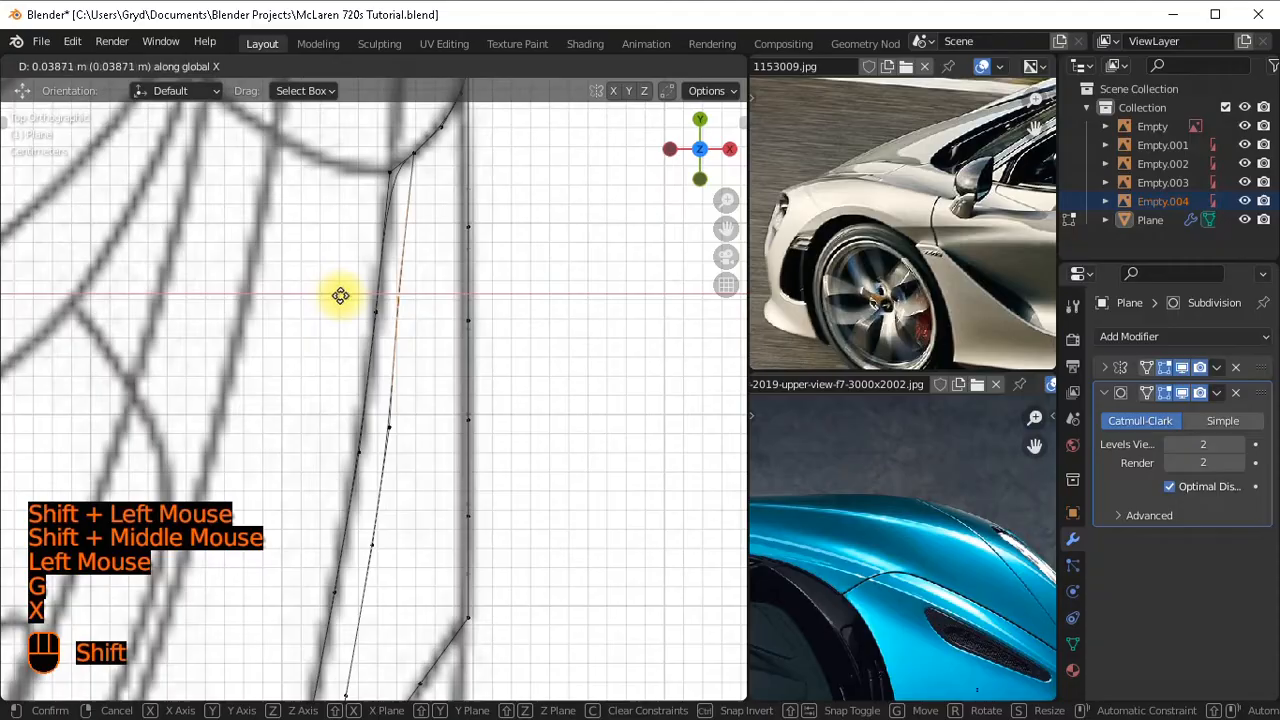
{"action": "left_click", "coordinate": [375, 313], "text": "shift"}
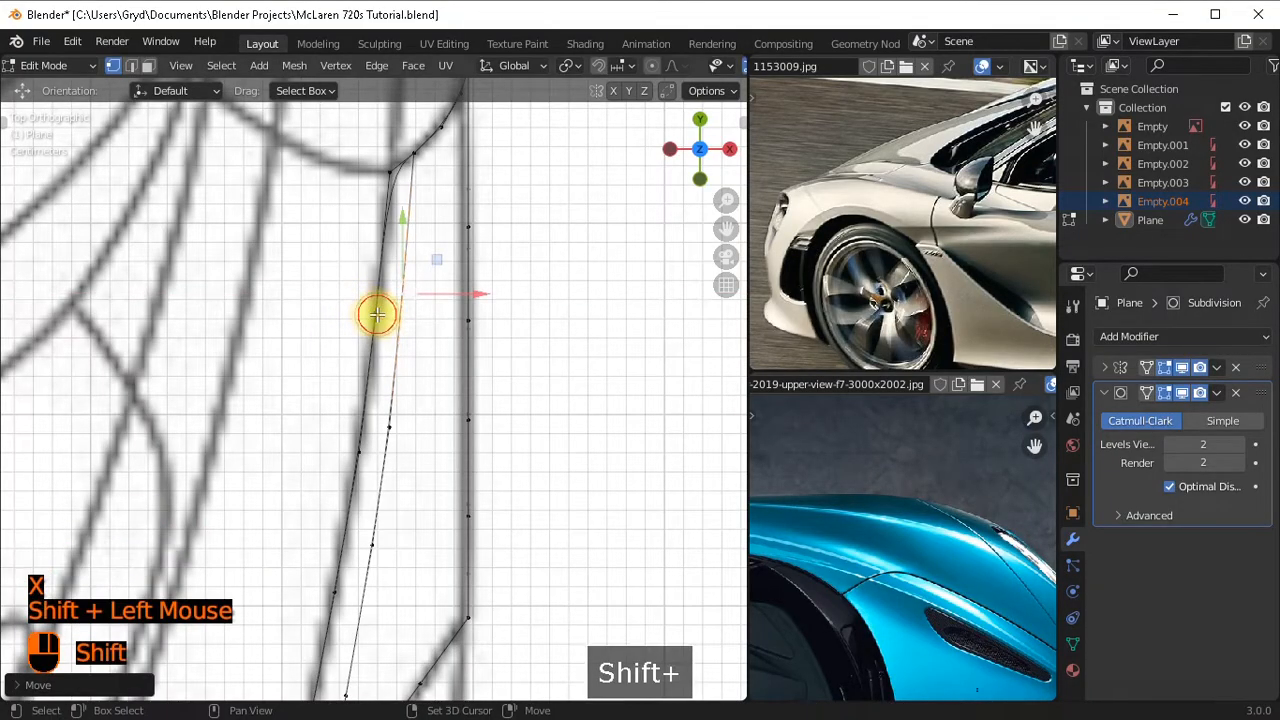
From the right view, extrude the next vertex down the fender's front edge rearward to start another row below the first.
{"action": "scroll", "coordinate": [394, 286], "scroll_direction": "down", "scroll_amount": 1}
{"action": "middle_click_drag", "start_coordinate": [394, 286], "coordinate": [451, 194], "text": "shift"}
{"action": "scroll", "coordinate": [439, 288], "scroll_direction": "down", "scroll_amount": 2}
{"action": "scroll", "coordinate": [439, 288], "scroll_direction": "up", "scroll_amount": 1}
{"action": "mouse_move", "coordinate": [439, 288]}
{"action": "middle_mouse_down"}
{"action": "mouse_move", "coordinate": [429, 251]}
{"action": "mouse_move", "coordinate": [586, 209]}
{"action": "mouse_move", "coordinate": [540, 195]}
{"action": "mouse_move", "coordinate": [443, 309]}
{"action": "middle_mouse_up"}
{"action": "scroll", "coordinate": [429, 251], "scroll_direction": "up", "scroll_amount": 2}
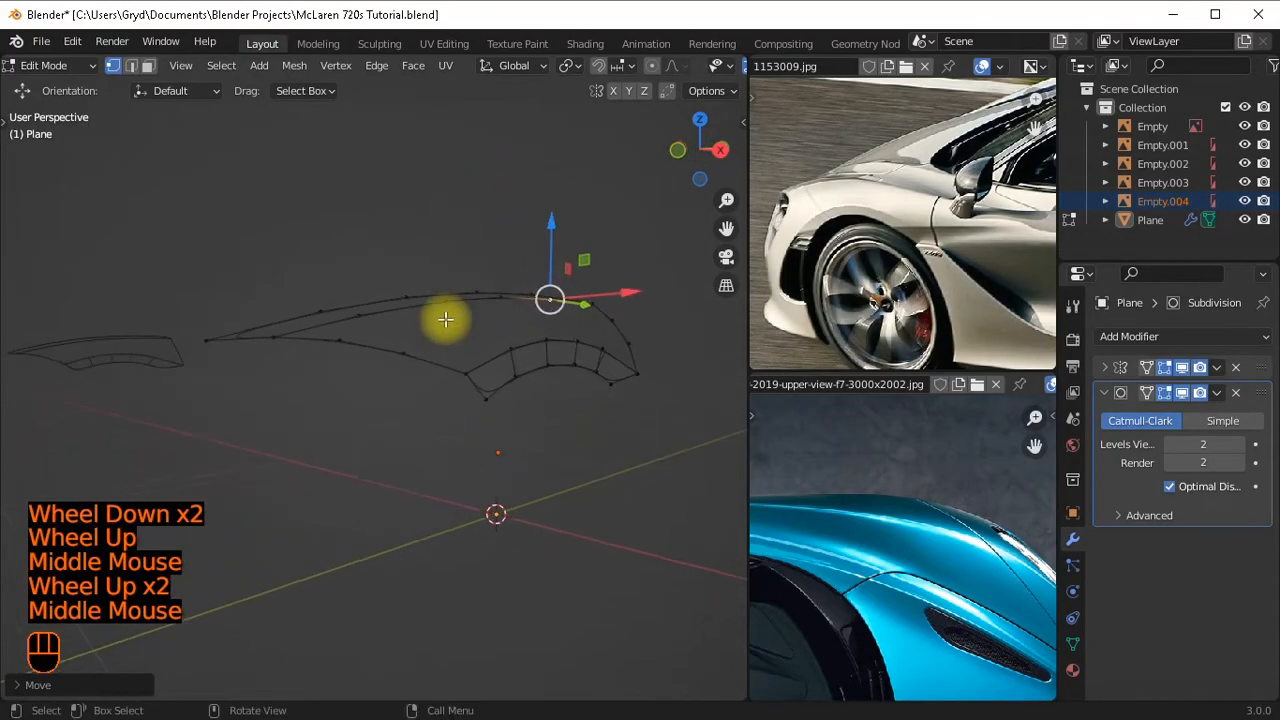
{"action": "left_click", "coordinate": [337, 343]}
{"action": "left_click", "coordinate": [404, 300]}
{"action": "left_click", "coordinate": [396, 354]}
{"action": "left_click", "coordinate": [318, 340]}
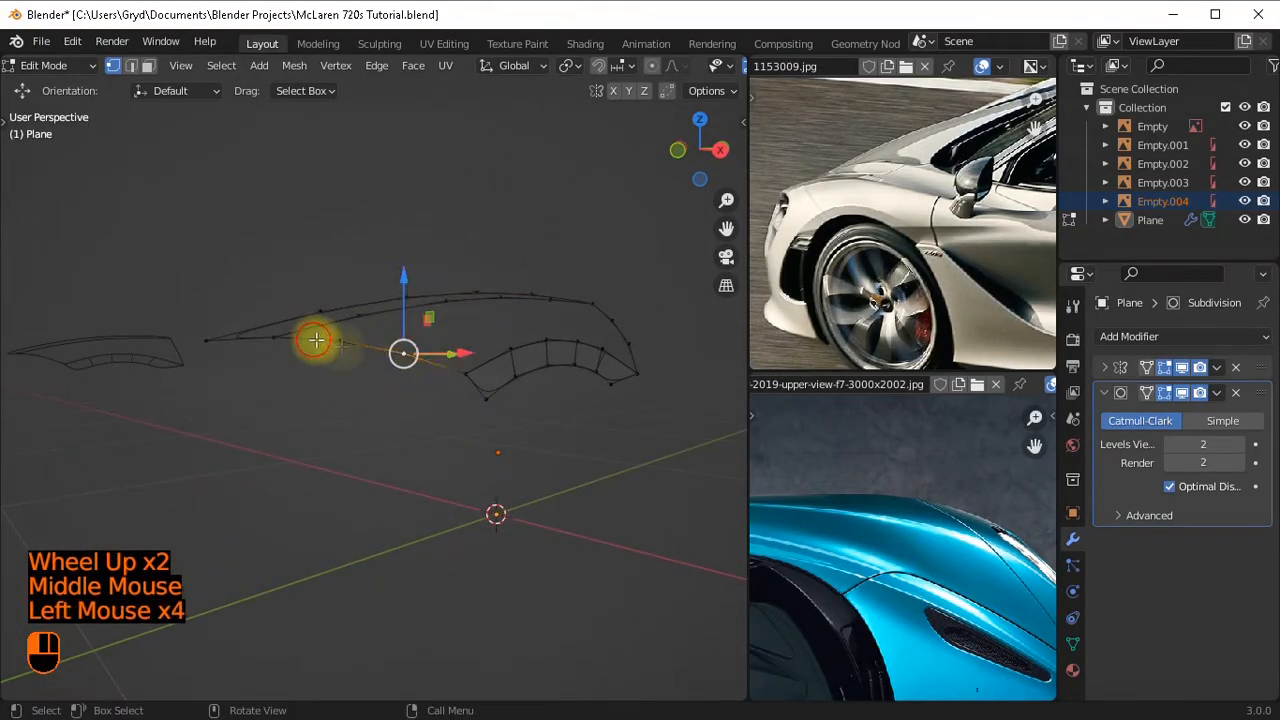
{"action": "key", "text": "KP_3"}
{"action": "scroll", "coordinate": [397, 383], "scroll_direction": "up", "scroll_amount": 2}
{"action": "middle_click_drag", "start_coordinate": [414, 361], "coordinate": [354, 383], "text": "shift"}
{"action": "key", "text": "e"}
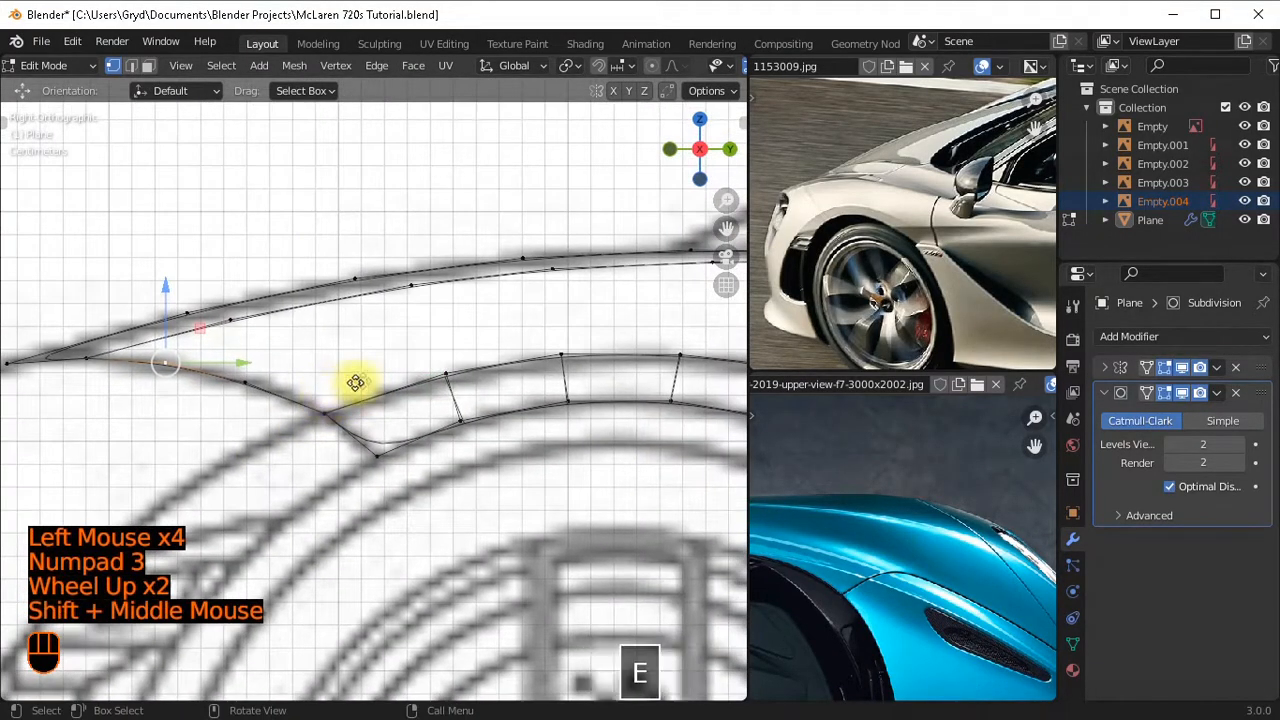
{"action": "left_click", "coordinate": [300, 290], "text": "shift"}
Extrude the second row rearward in four segments following the row above, and join its end to the fender's rear edge vertex.
{"action": "key", "text": "e"}
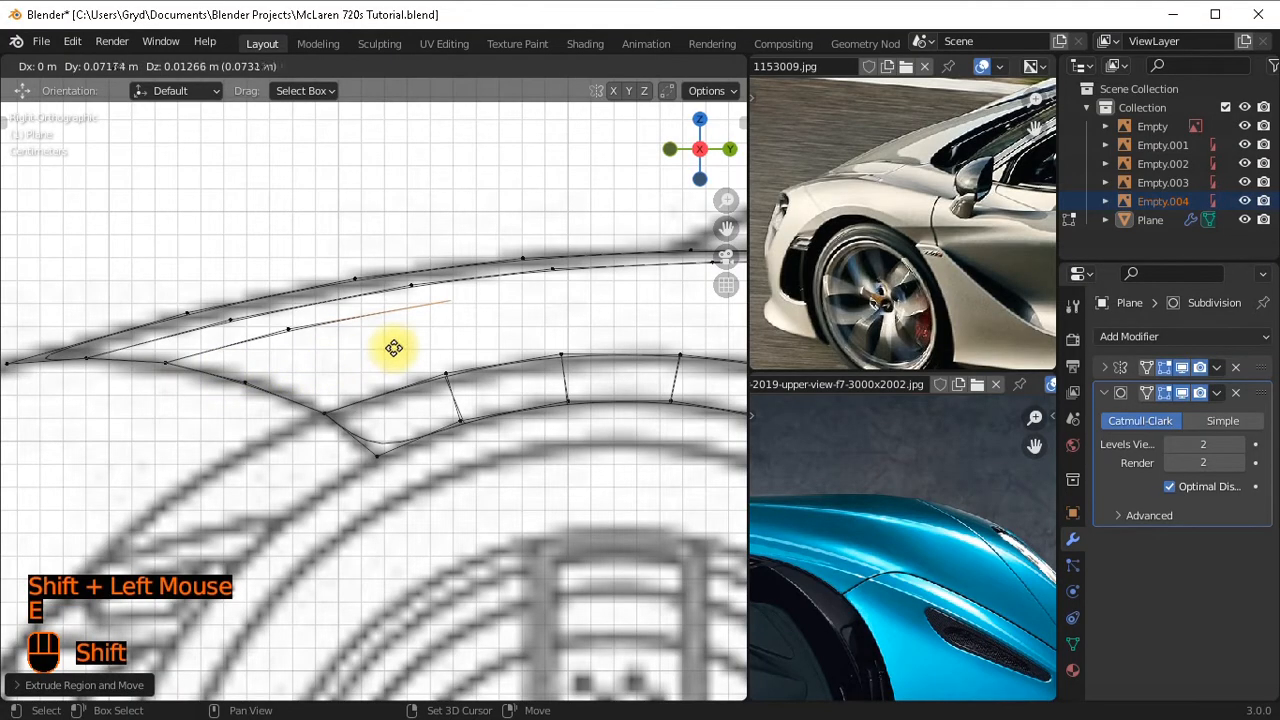
{"action": "left_click", "coordinate": [337, 323], "text": "shift"}
{"action": "middle_click_drag", "start_coordinate": [337, 323], "coordinate": [380, 309], "text": "shift"}
{"action": "key", "text": "e"}
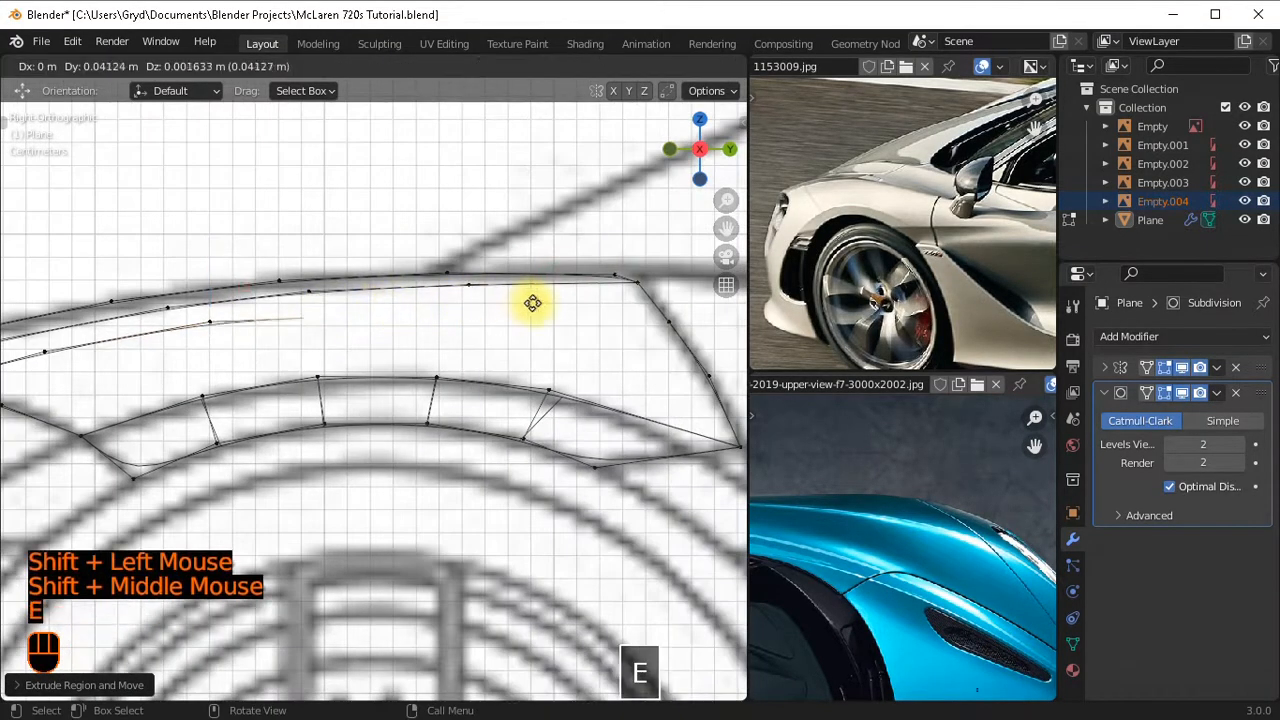
{"action": "left_click", "coordinate": [97, 177], "text": "shift"}
{"action": "middle_click_drag", "start_coordinate": [387, 263], "coordinate": [286, 274], "text": "shift"}
{"action": "key", "text": "e"}
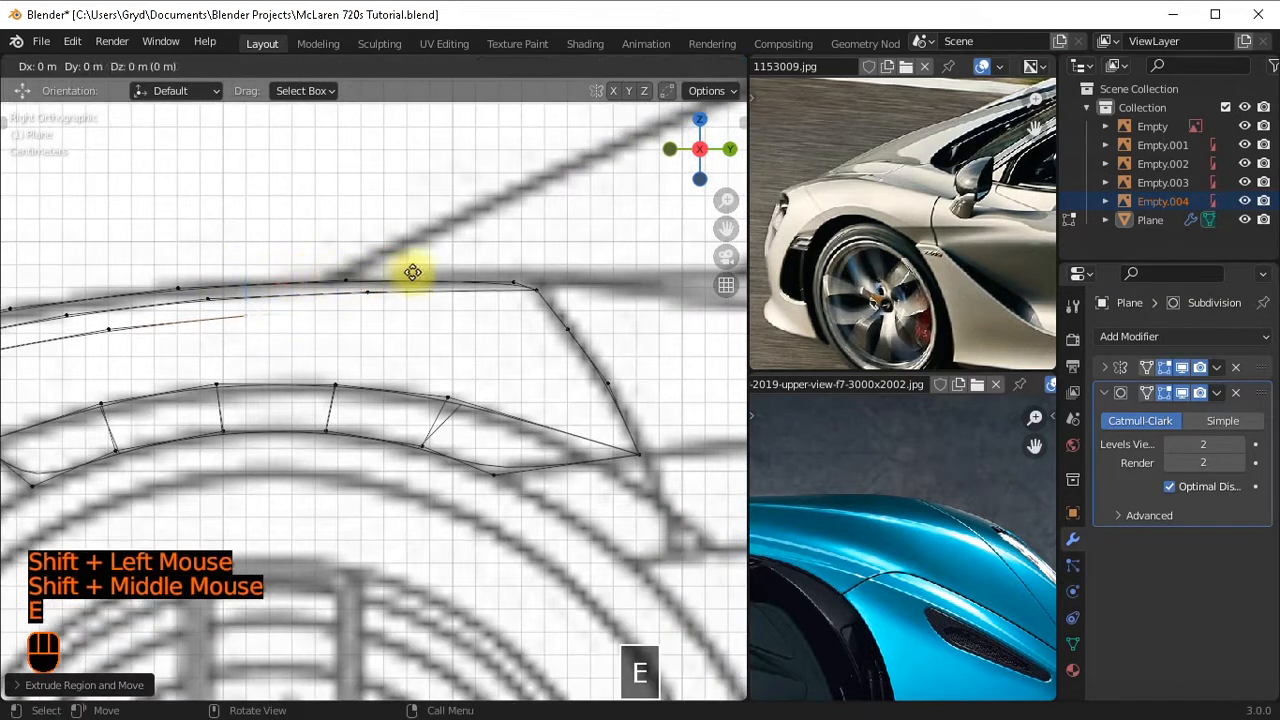
{"action": "left_click", "coordinate": [343, 233], "text": "shift"}
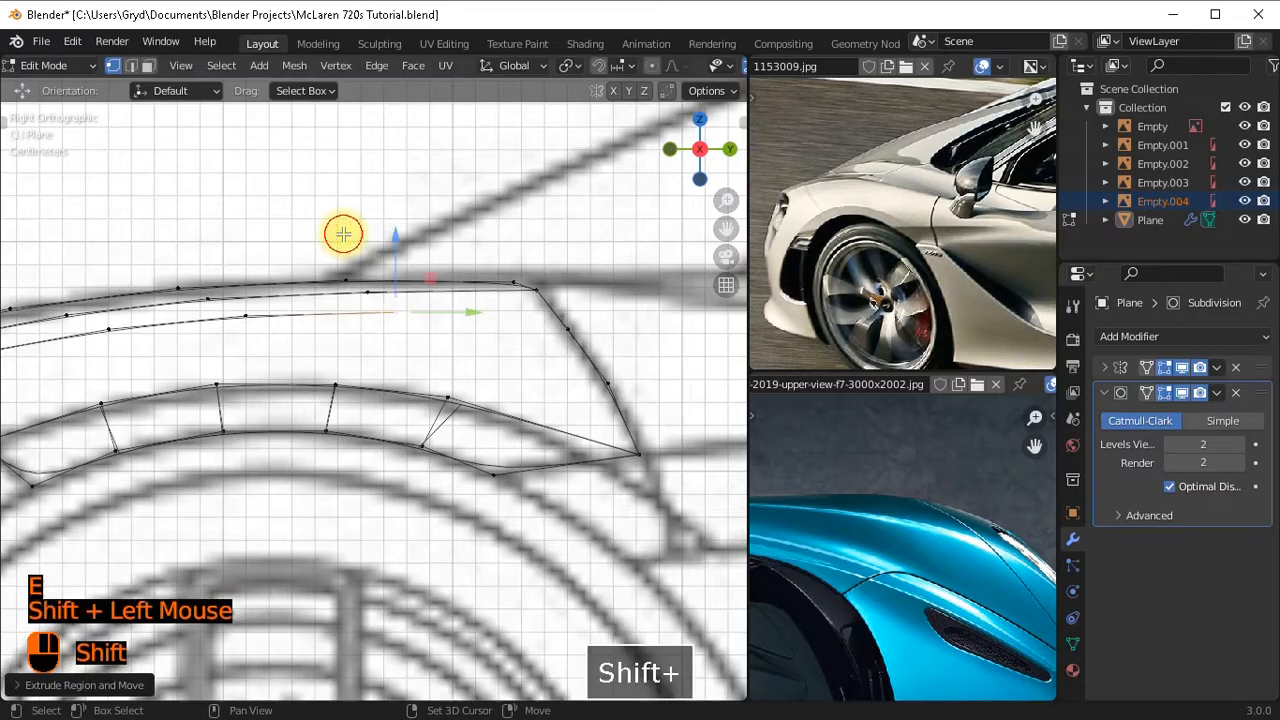
{"action": "left_click", "coordinate": [562, 323], "text": "shift"}
{"action": "key", "text": "f"}
Fine-tune the heights of the first row's rearmost inner vertex and of the new row's third vertex to smooth both lines.
{"action": "left_click", "coordinate": [368, 290]}
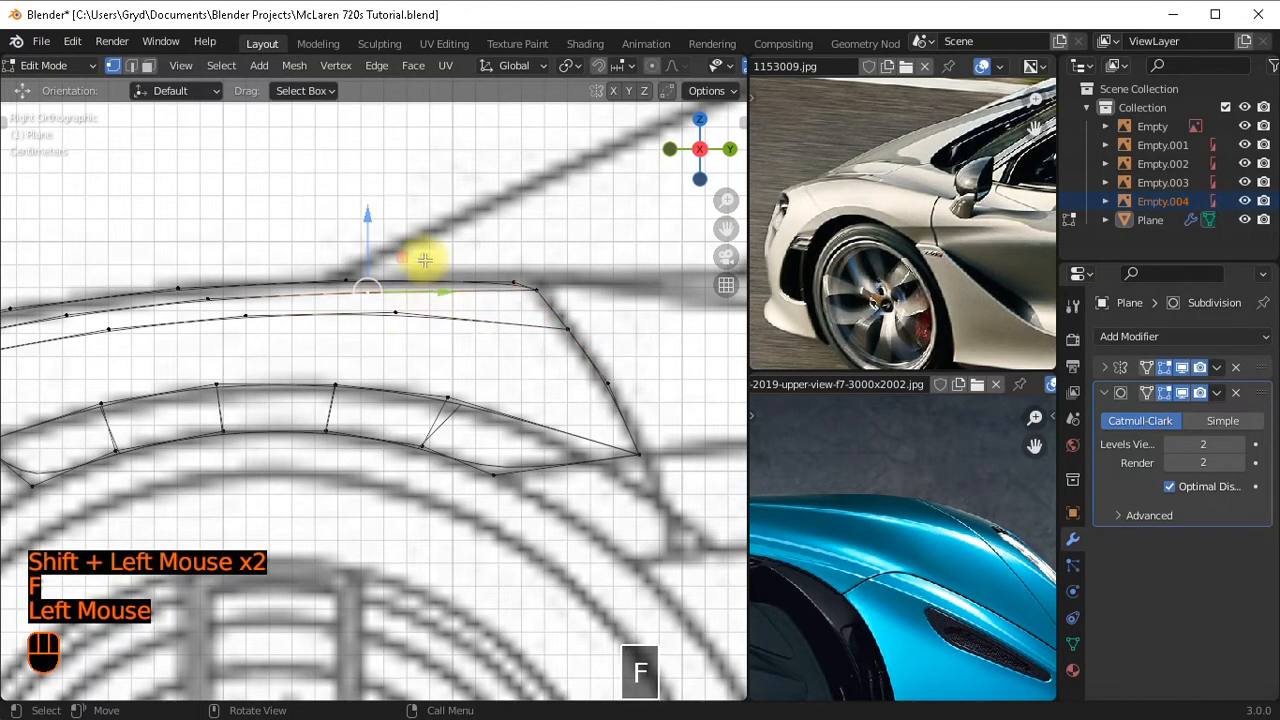
{"action": "mouse_move", "coordinate": [403, 254]}
{"action": "left_mouse_down", "text": "shift"}
{"action": "mouse_move", "coordinate": [418, 260]}
{"action": "mouse_move", "coordinate": [405, 243]}
{"action": "left_mouse_up", "text": "shift"}
{"action": "left_click", "coordinate": [246, 317]}
{"action": "left_click_drag", "start_coordinate": [251, 235], "coordinate": [266, 343], "text": "shift"}
Extrude the next vertex down the fender's front edge rearward in three segments of about 0.06 m, following the wheel arch.
{"action": "middle_click_drag", "start_coordinate": [266, 343], "coordinate": [429, 286], "text": "shift"}
{"action": "left_click", "coordinate": [112, 348]}
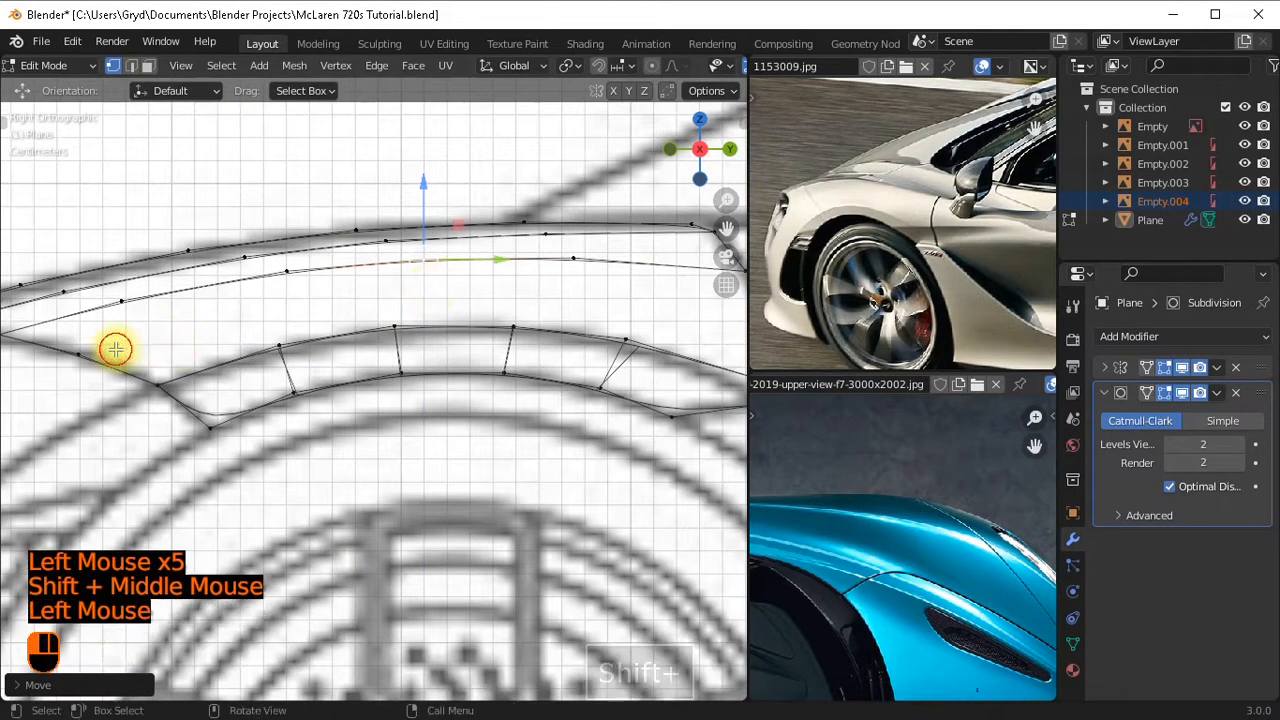
{"action": "key", "text": "e"}
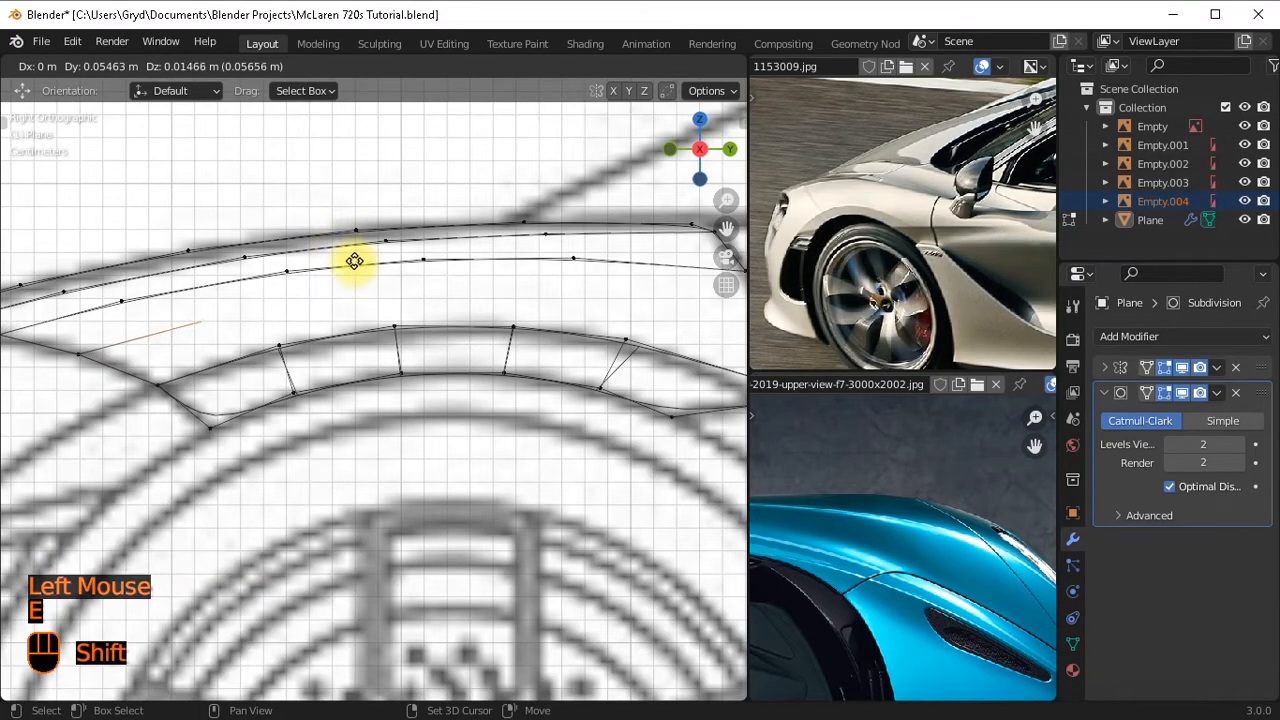
{"action": "left_click", "coordinate": [356, 262], "text": "shift"}
{"action": "key", "text": "e"}
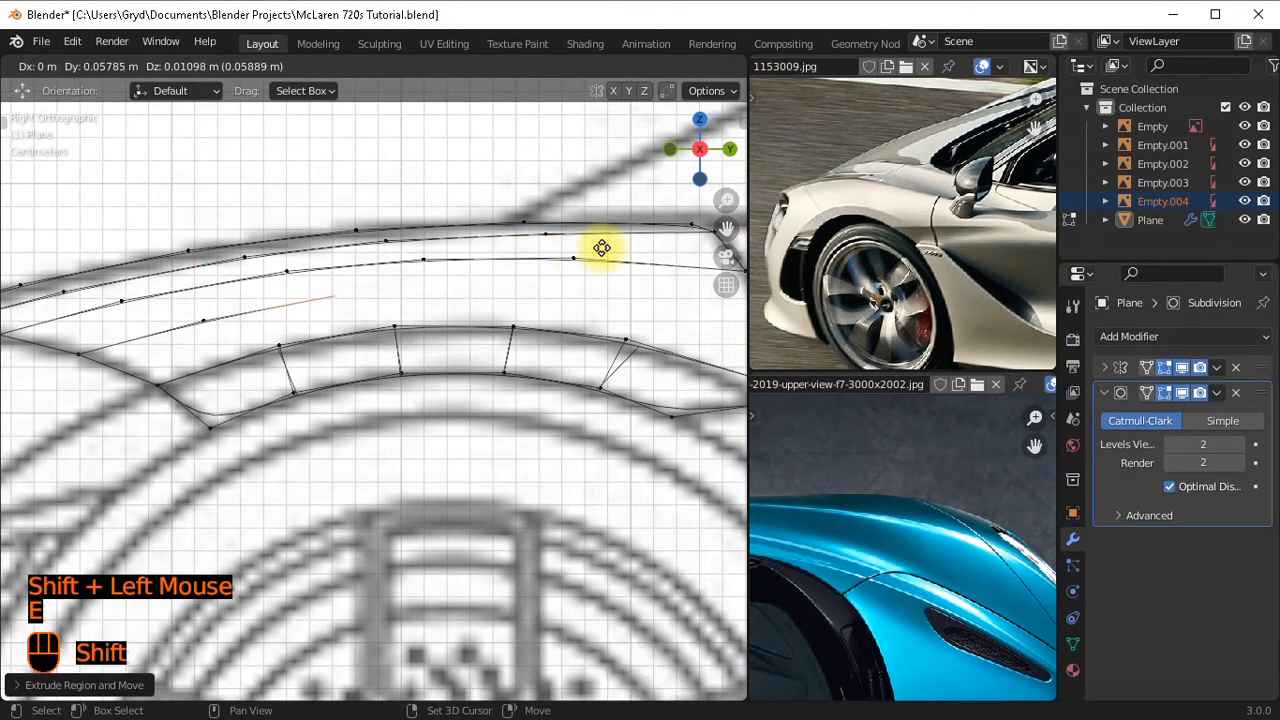
{"action": "left_click", "coordinate": [622, 242], "text": "shift"}
{"action": "middle_click_drag", "start_coordinate": [509, 271], "coordinate": [423, 271], "text": "shift"}
{"action": "key", "text": "e"}
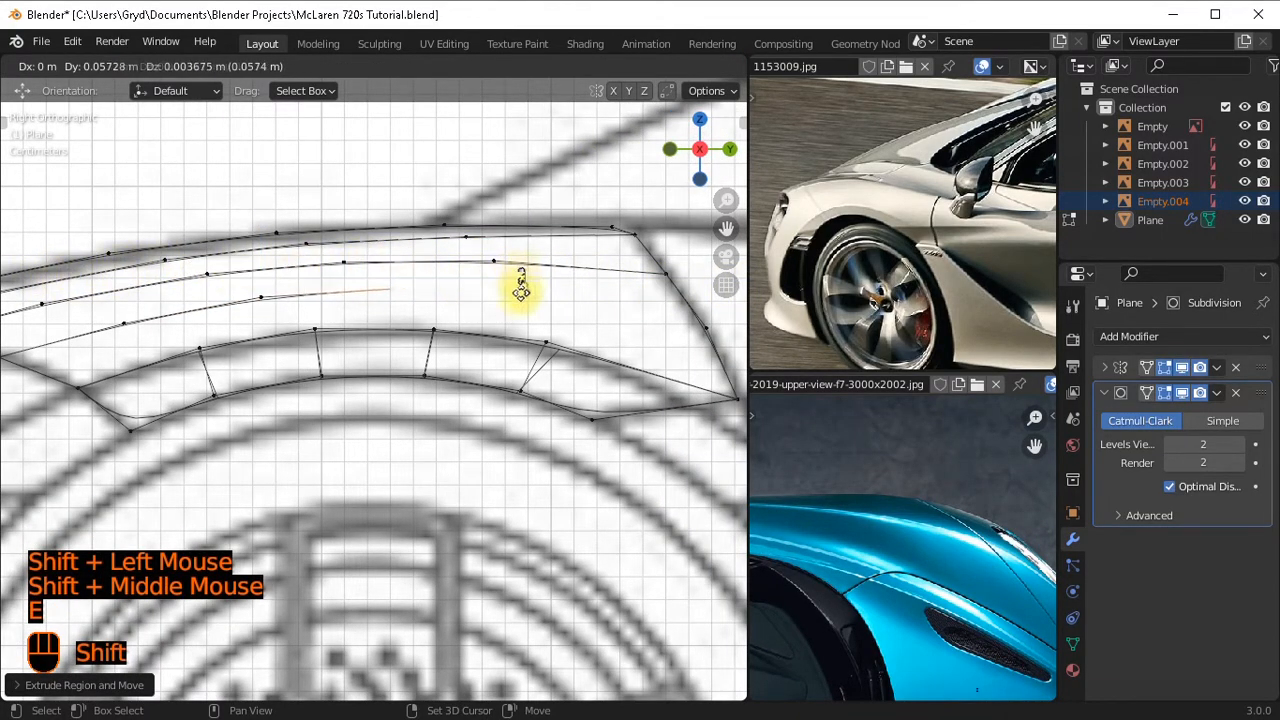
{"action": "left_click", "coordinate": [505, 299], "text": "shift"}
Extrude the lowest row's fourth segment about 0.055 m rearward, join it to the rear edge vertex, and lower its end vertex slightly.
{"action": "middle_click_drag", "start_coordinate": [491, 297], "coordinate": [366, 286], "text": "shift"}
{"action": "key", "text": "e"}
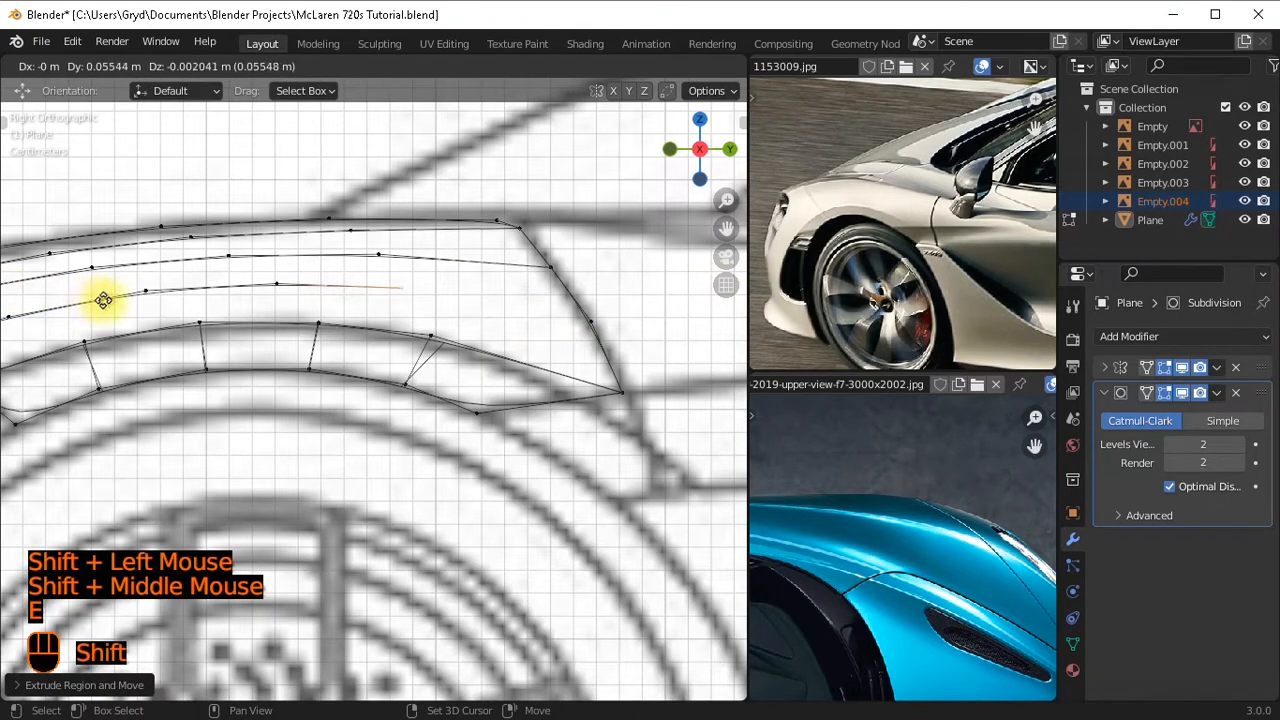
{"action": "left_click", "coordinate": [110, 299], "text": "shift"}
{"action": "left_click", "coordinate": [560, 312], "text": "shift"}
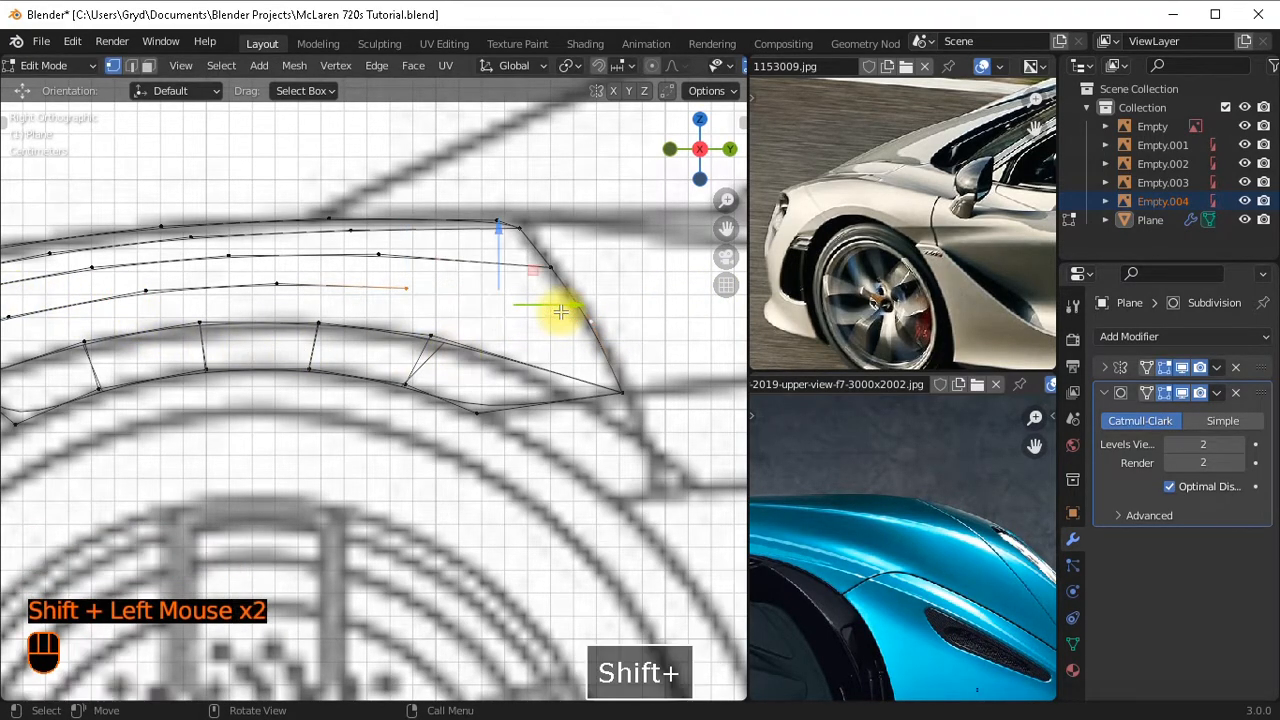
{"action": "key", "text": "f"}
{"action": "left_click", "coordinate": [422, 216]}
{"action": "left_click", "coordinate": [434, 211]}
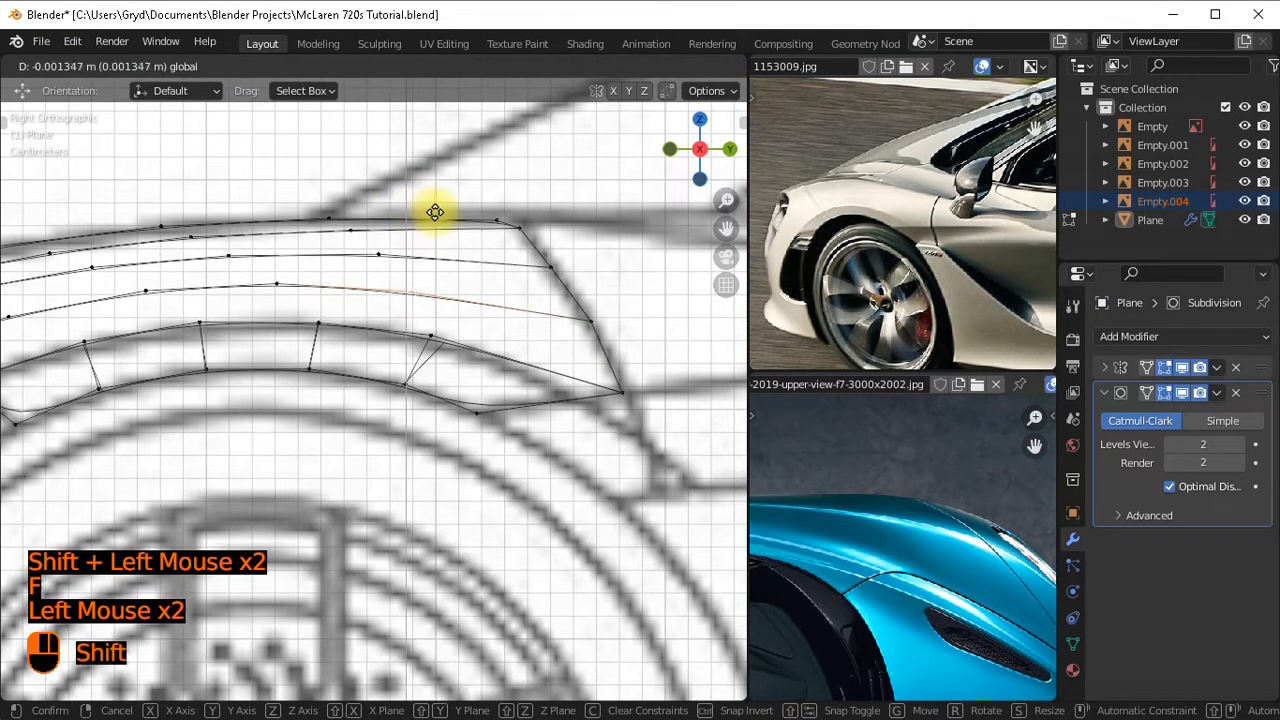
From the top view, move the rearmost inner vertices of the lowest row and the row above it outward along X.
{"action": "scroll", "coordinate": [338, 281], "scroll_direction": "down", "scroll_amount": 1}
{"action": "key", "text": "KP_7"}
{"action": "scroll", "coordinate": [460, 330], "scroll_direction": "down", "scroll_amount": 1}
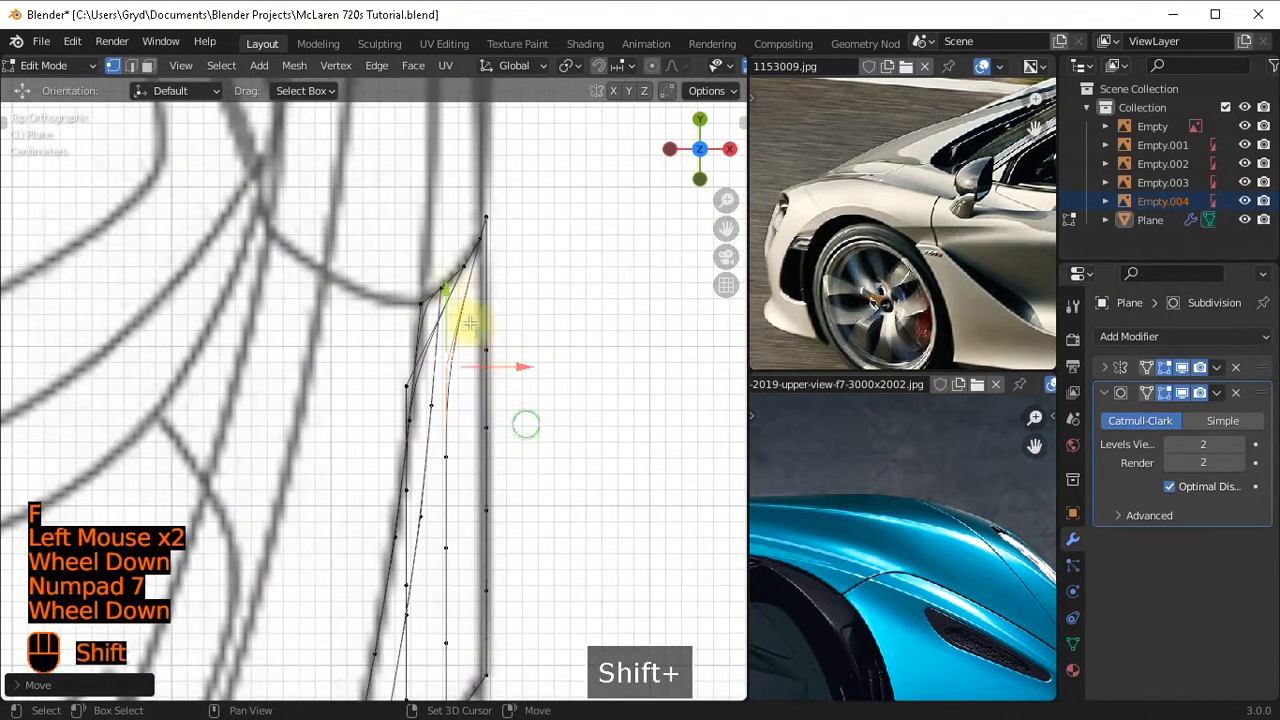
{"action": "middle_click_drag", "start_coordinate": [471, 334], "coordinate": [420, 214], "text": "shift"}
{"action": "left_click_drag", "start_coordinate": [420, 214], "coordinate": [530, 210]}
{"action": "left_click", "coordinate": [322, 216]}
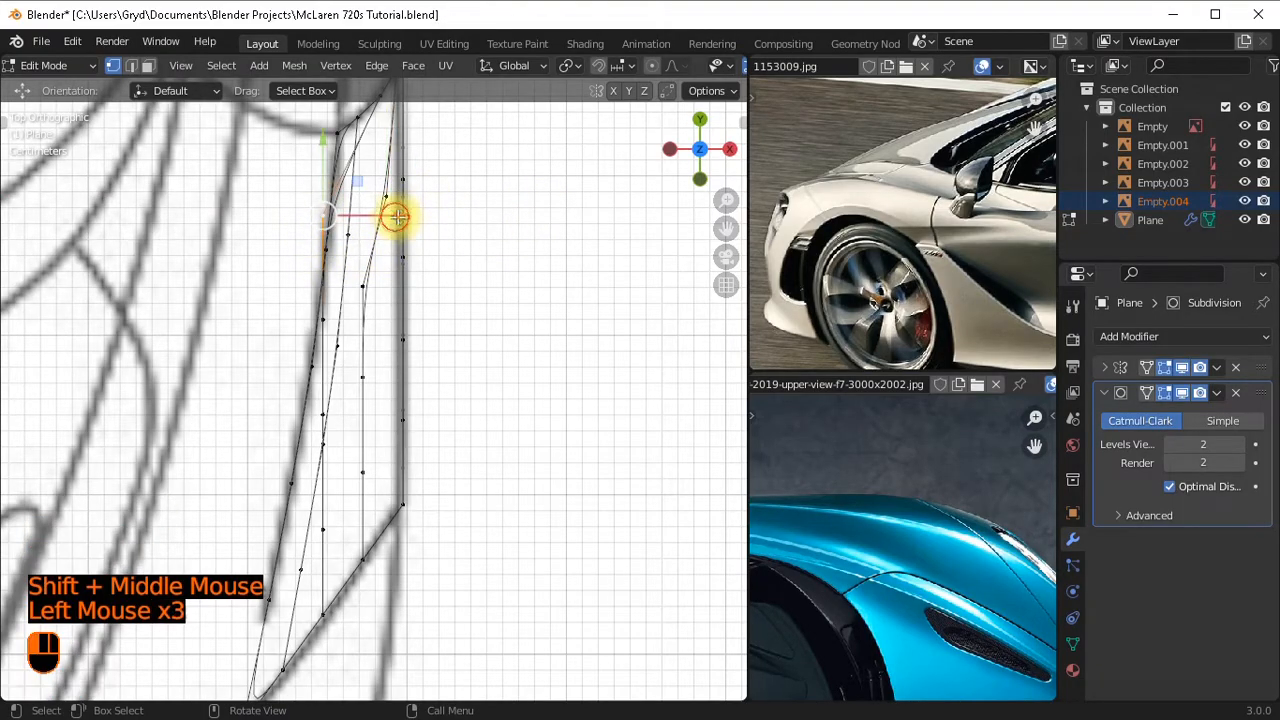
{"action": "left_click_drag", "start_coordinate": [397, 216], "coordinate": [542, 221], "text": "shift"}
{"action": "left_click_drag", "start_coordinate": [700, 211], "coordinate": [455, 279], "text": "shift"}
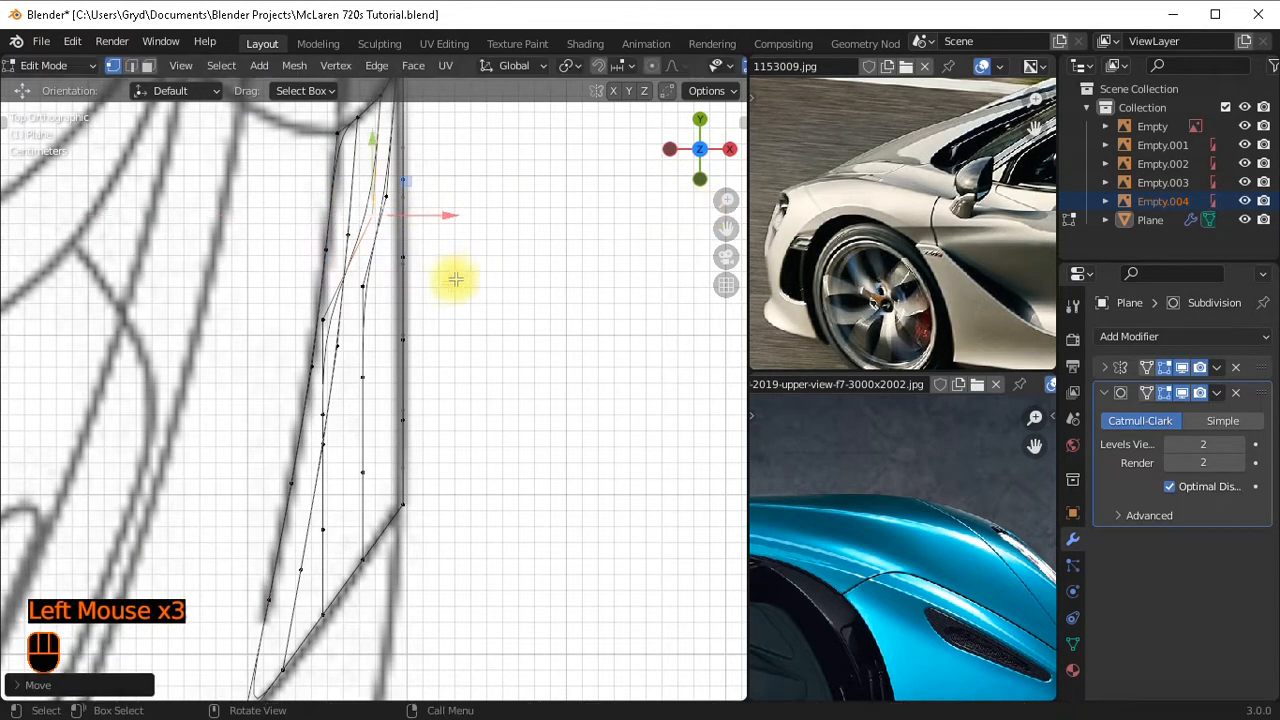
Move the second row's remaining inner vertices outward along X, the next one about 0.026 m and the others progressively less toward the front.
{"action": "left_click", "coordinate": [324, 312]}
{"action": "left_click_drag", "start_coordinate": [402, 318], "coordinate": [526, 316]}
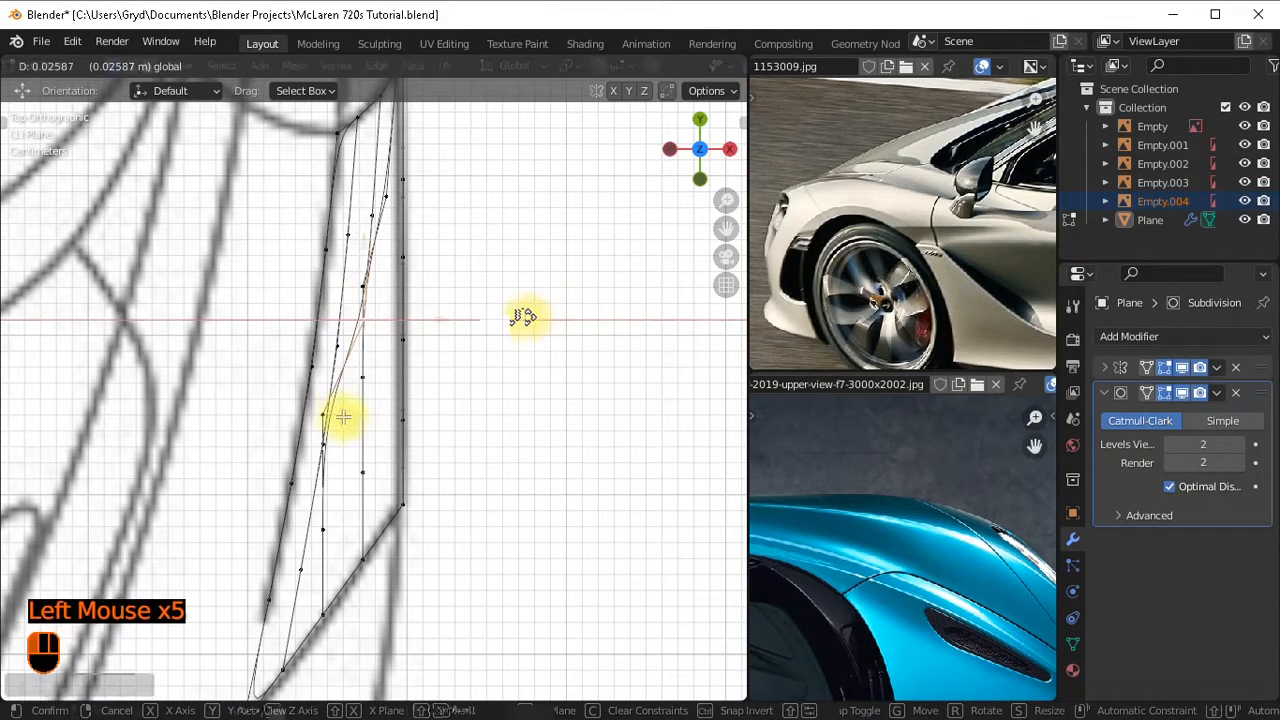
{"action": "left_click", "coordinate": [352, 421]}
{"action": "left_click_drag", "start_coordinate": [402, 405], "coordinate": [543, 386]}
{"action": "left_click", "coordinate": [355, 520]}
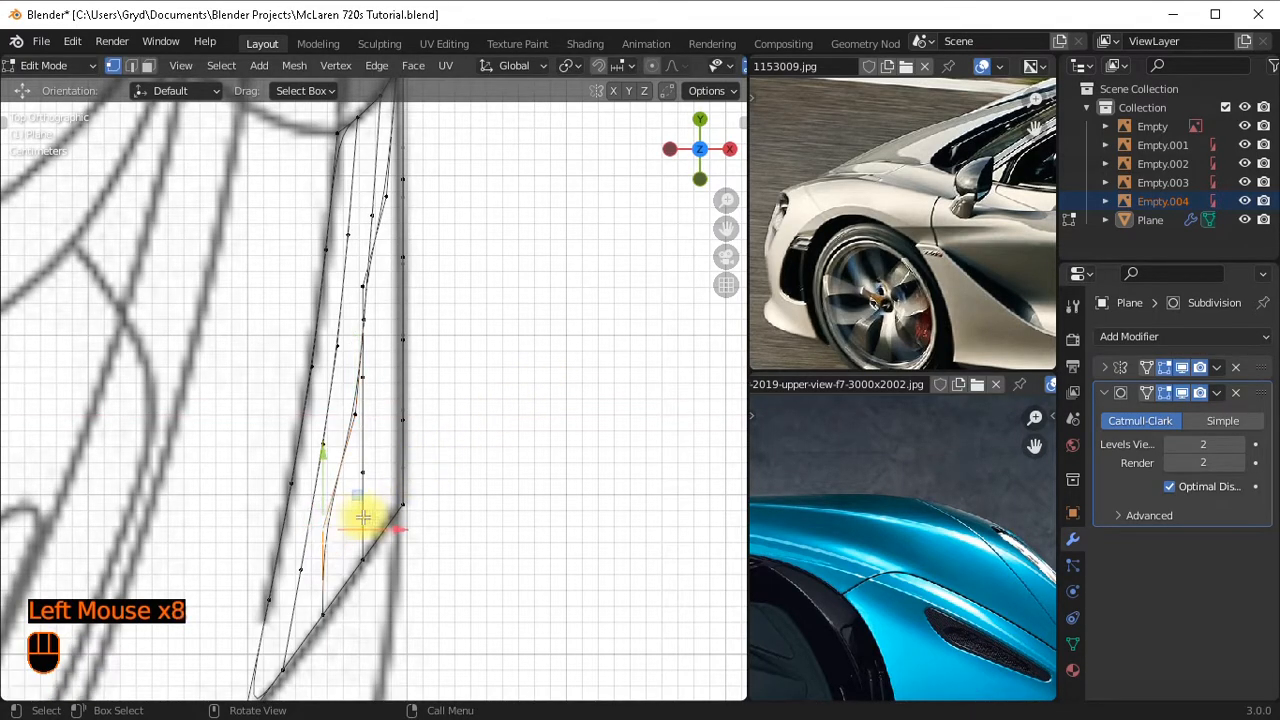
{"action": "left_click_drag", "start_coordinate": [402, 528], "coordinate": [444, 476]}
Move the lowest row's inner vertices outward along X, the middle two by about 0.012 m and 0.016 m, to form a smooth curve.
{"action": "left_click", "coordinate": [373, 473]}
{"action": "left_click", "coordinate": [372, 377]}
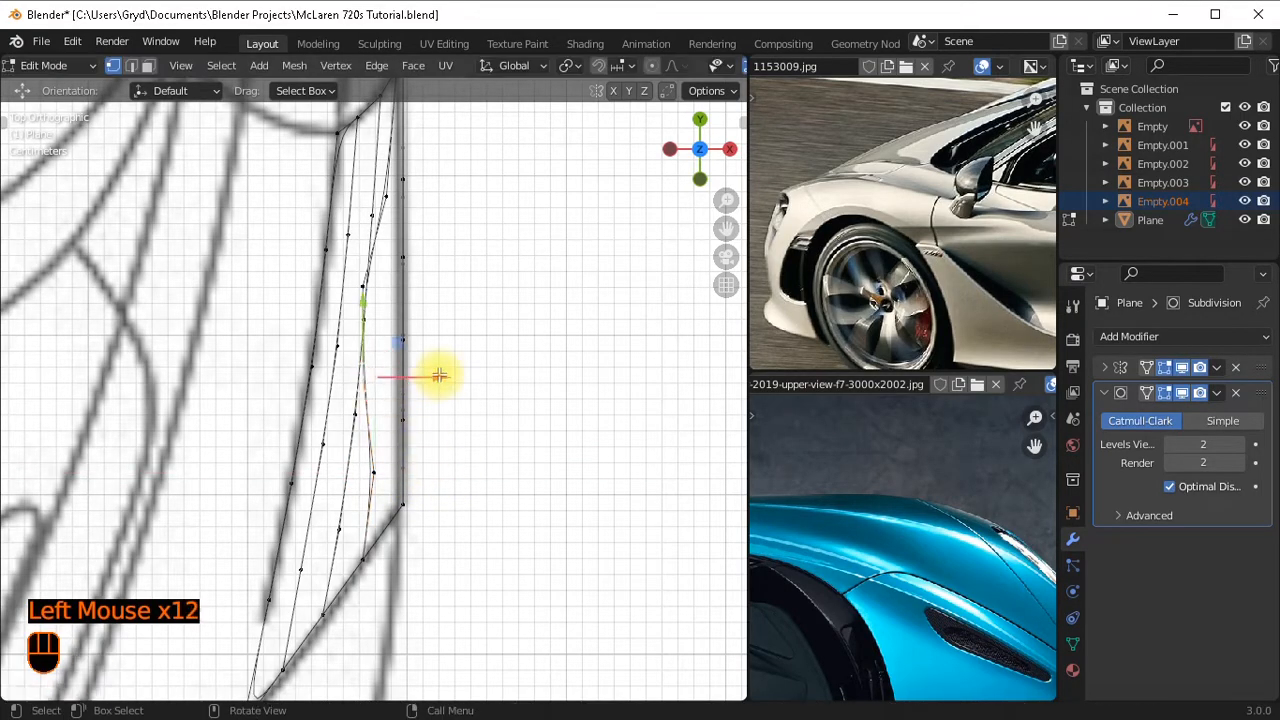
{"action": "left_click_drag", "start_coordinate": [434, 375], "coordinate": [454, 376]}
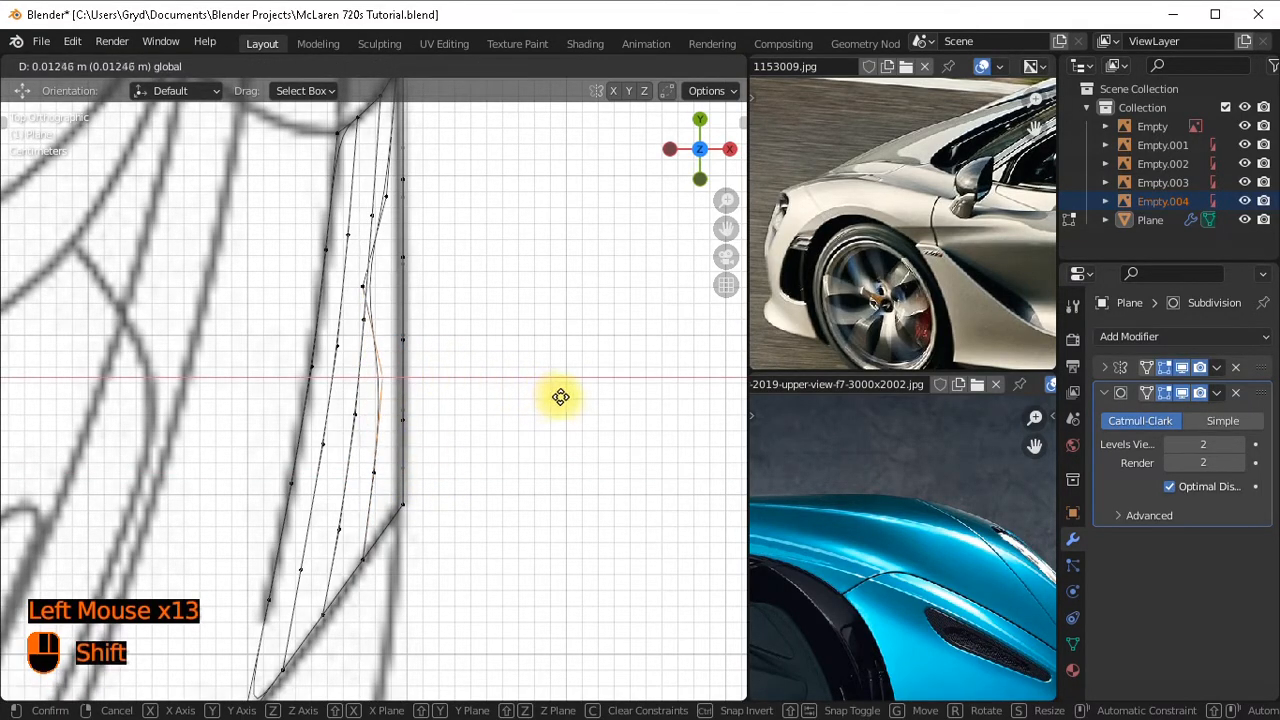
{"action": "left_click_drag", "start_coordinate": [556, 397], "coordinate": [556, 397], "text": "shift"}
{"action": "left_click", "coordinate": [369, 292]}
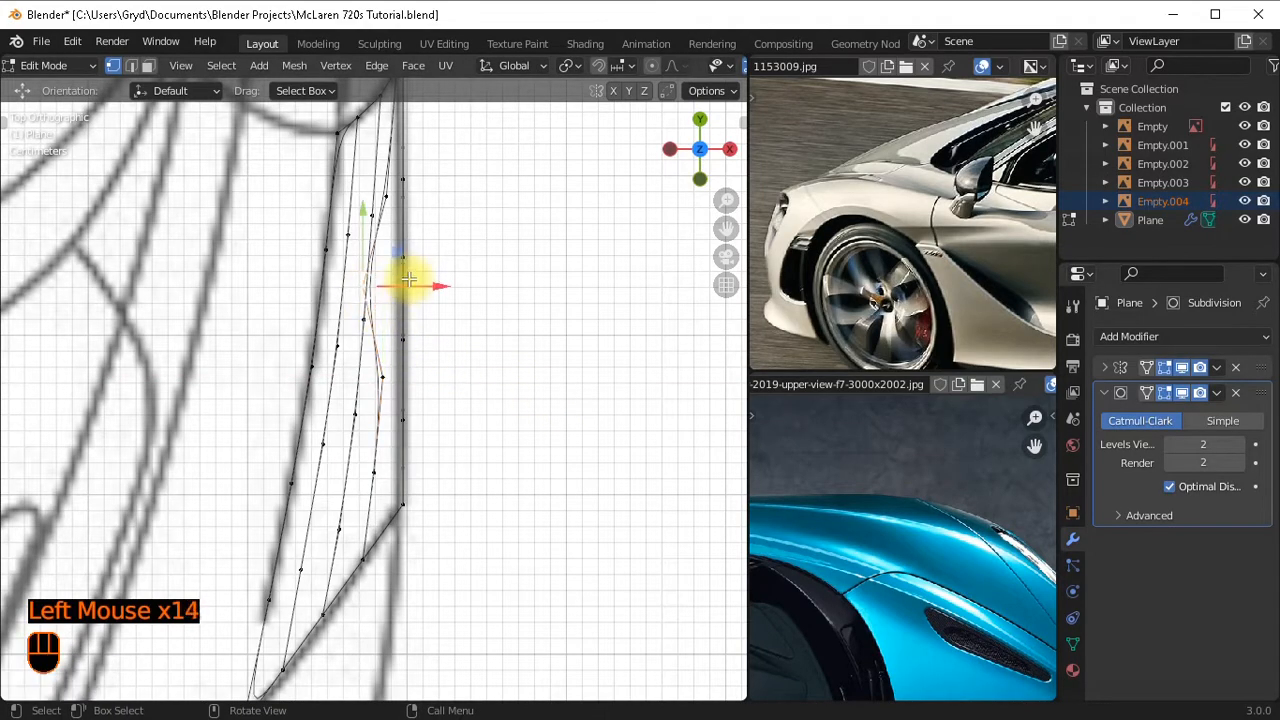
{"action": "left_click_drag", "start_coordinate": [410, 284], "coordinate": [423, 286]}
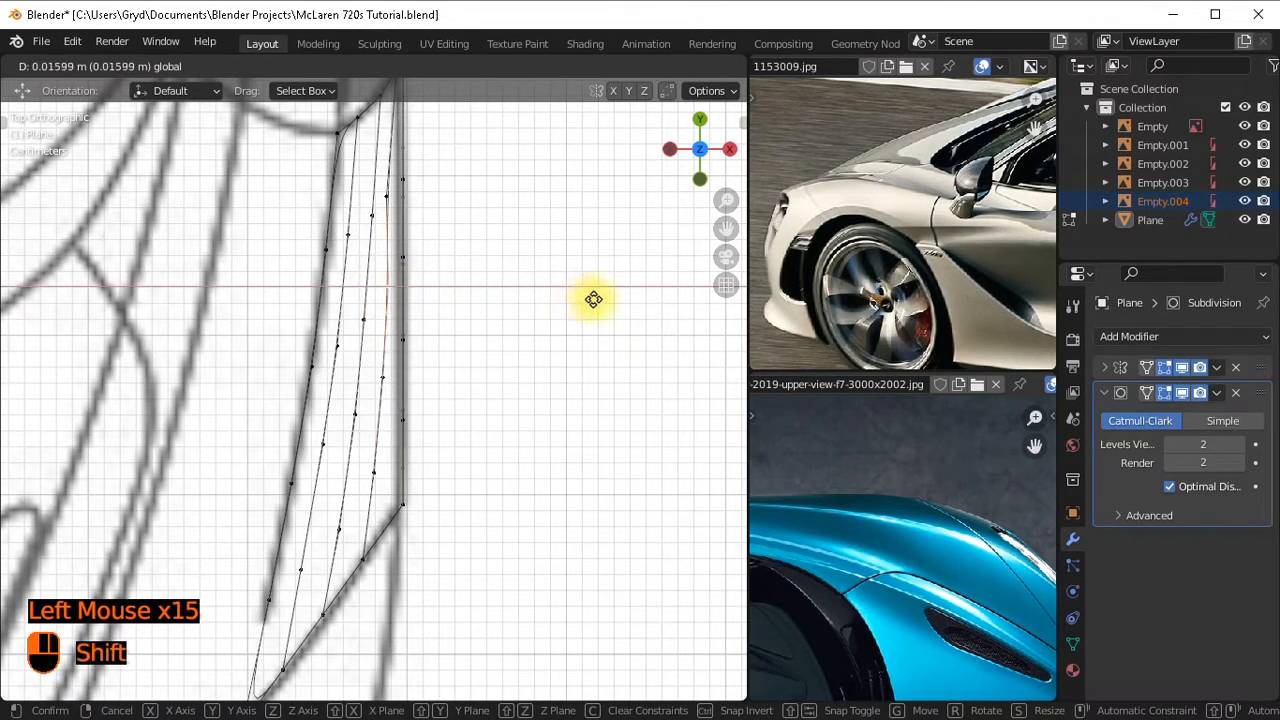
{"action": "left_click_drag", "start_coordinate": [594, 299], "coordinate": [594, 299], "text": "shift"}
{"action": "left_click", "coordinate": [384, 196]}
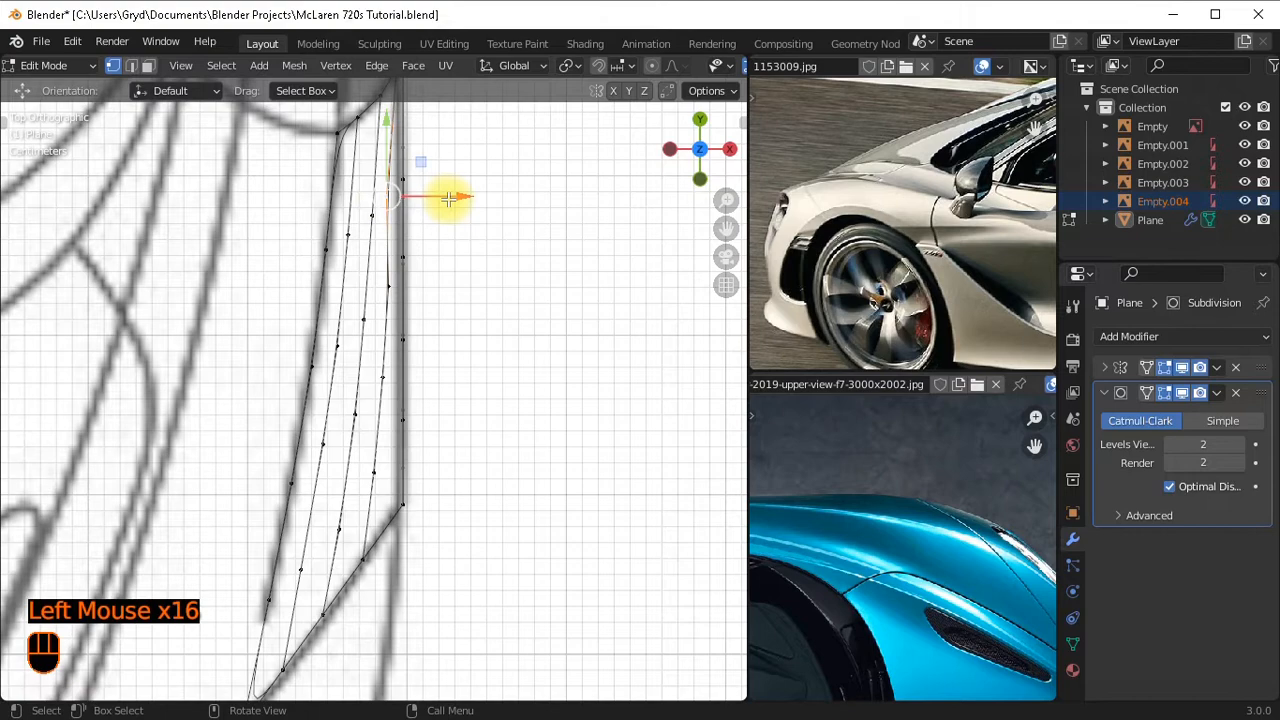
{"action": "left_click_drag", "start_coordinate": [450, 197], "coordinate": [470, 202], "text": "shift"}
Examine the fender's vertex rows in perspective from several angles, both in Object Mode and in Edit Mode.
{"action": "scroll", "coordinate": [457, 294], "scroll_direction": "down", "scroll_amount": 2}
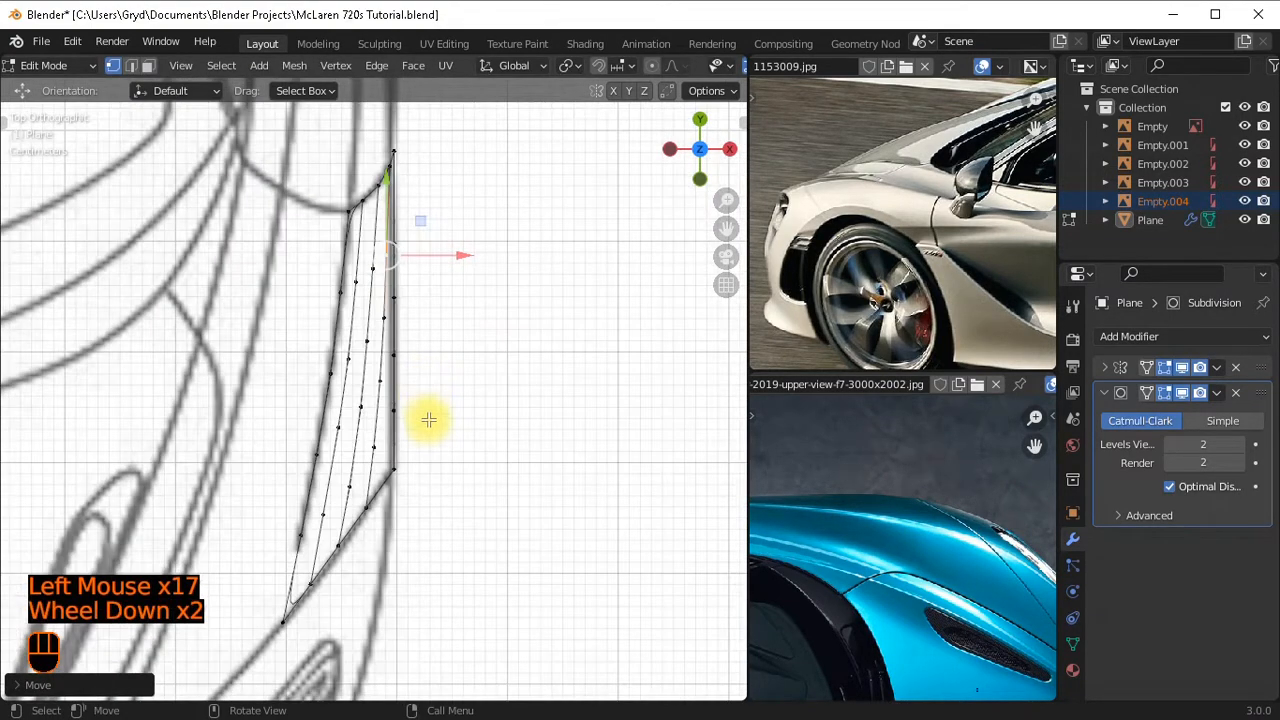
{"action": "middle_click_drag", "start_coordinate": [428, 417], "coordinate": [211, 283]}
{"action": "scroll", "coordinate": [500, 315], "scroll_direction": "up", "scroll_amount": 2}
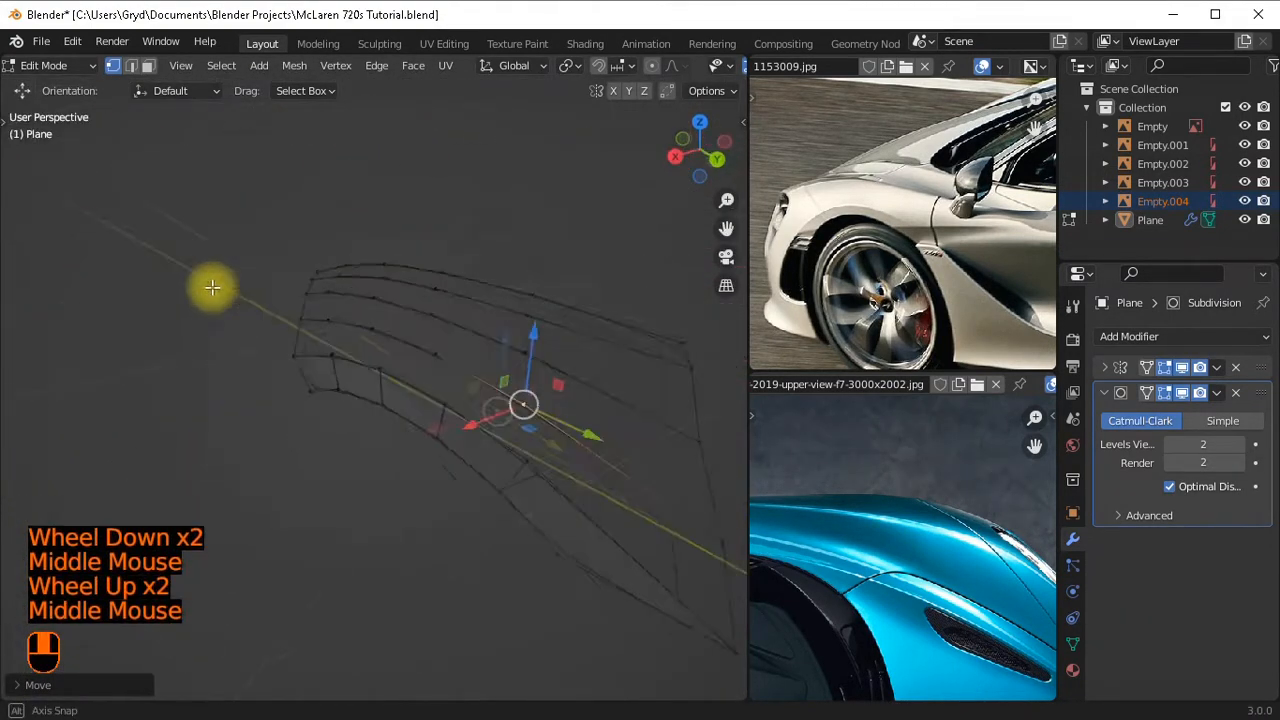
{"action": "key", "text": "Tab"}
{"action": "scroll", "coordinate": [494, 397], "scroll_direction": "down", "scroll_amount": 2}
{"action": "scroll", "coordinate": [494, 397], "scroll_direction": "up", "scroll_amount": 1}
{"action": "middle_click_drag", "start_coordinate": [494, 397], "coordinate": [580, 343]}
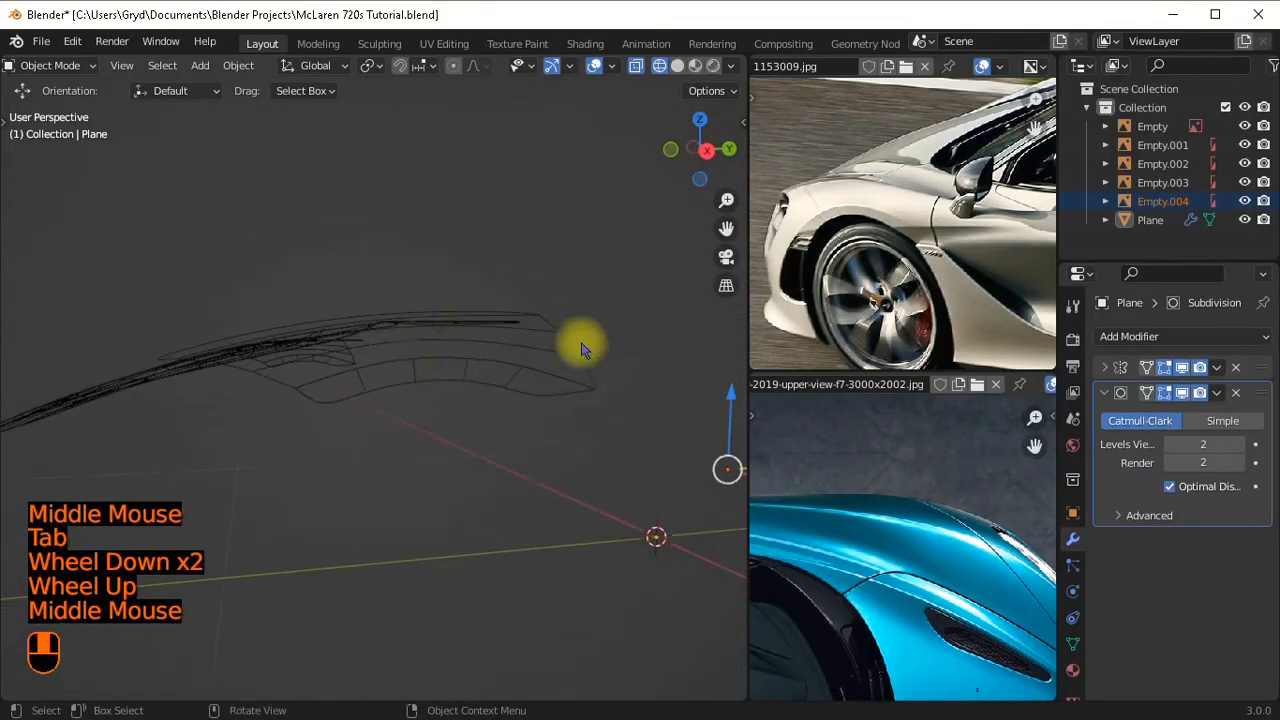
{"action": "scroll", "coordinate": [374, 320], "scroll_direction": "up", "scroll_amount": 1}
{"action": "middle_click_drag", "start_coordinate": [374, 320], "coordinate": [420, 405]}
{"action": "scroll", "coordinate": [420, 405], "scroll_direction": "down", "scroll_amount": 2}
{"action": "middle_click_drag", "start_coordinate": [420, 405], "coordinate": [449, 399]}
{"action": "key", "text": "Tab"}
{"action": "scroll", "coordinate": [503, 314], "scroll_direction": "up", "scroll_amount": 1}
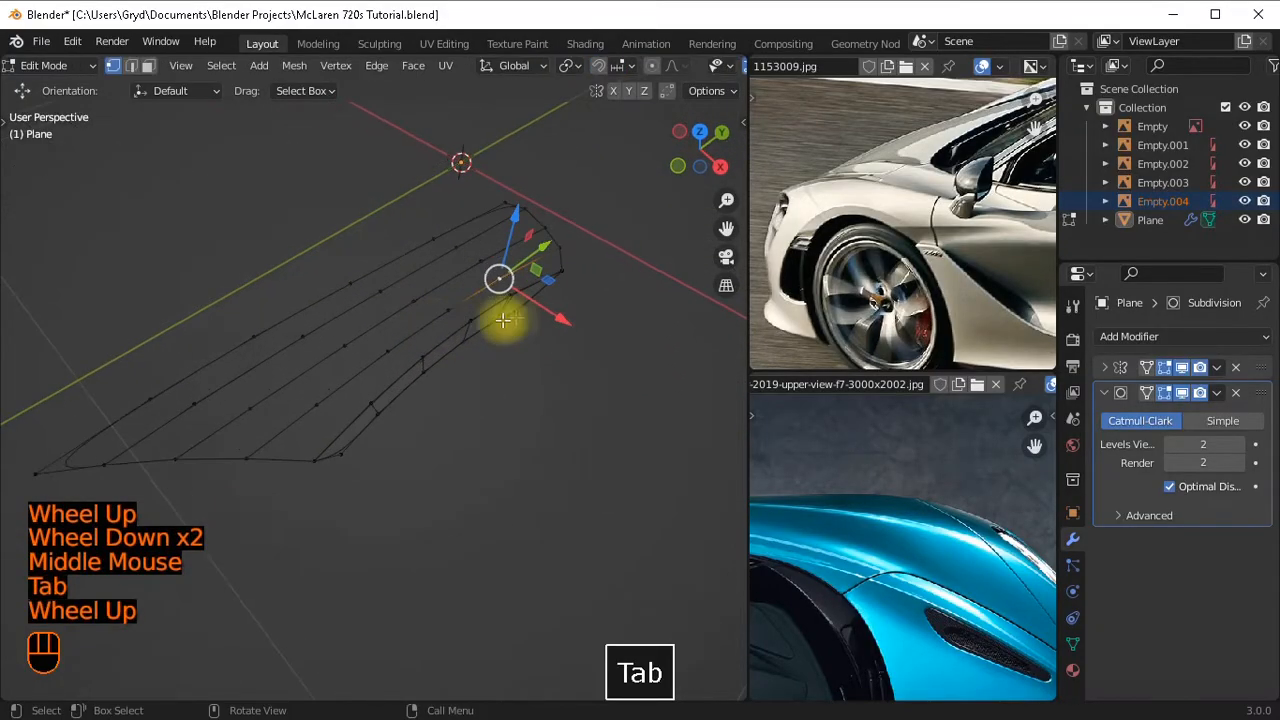
{"action": "middle_click_drag", "start_coordinate": [503, 314], "coordinate": [383, 314]}
{"action": "scroll", "coordinate": [354, 409], "scroll_direction": "down", "scroll_amount": 1}
{"action": "scroll", "coordinate": [354, 409], "scroll_direction": "up", "scroll_amount": 1}
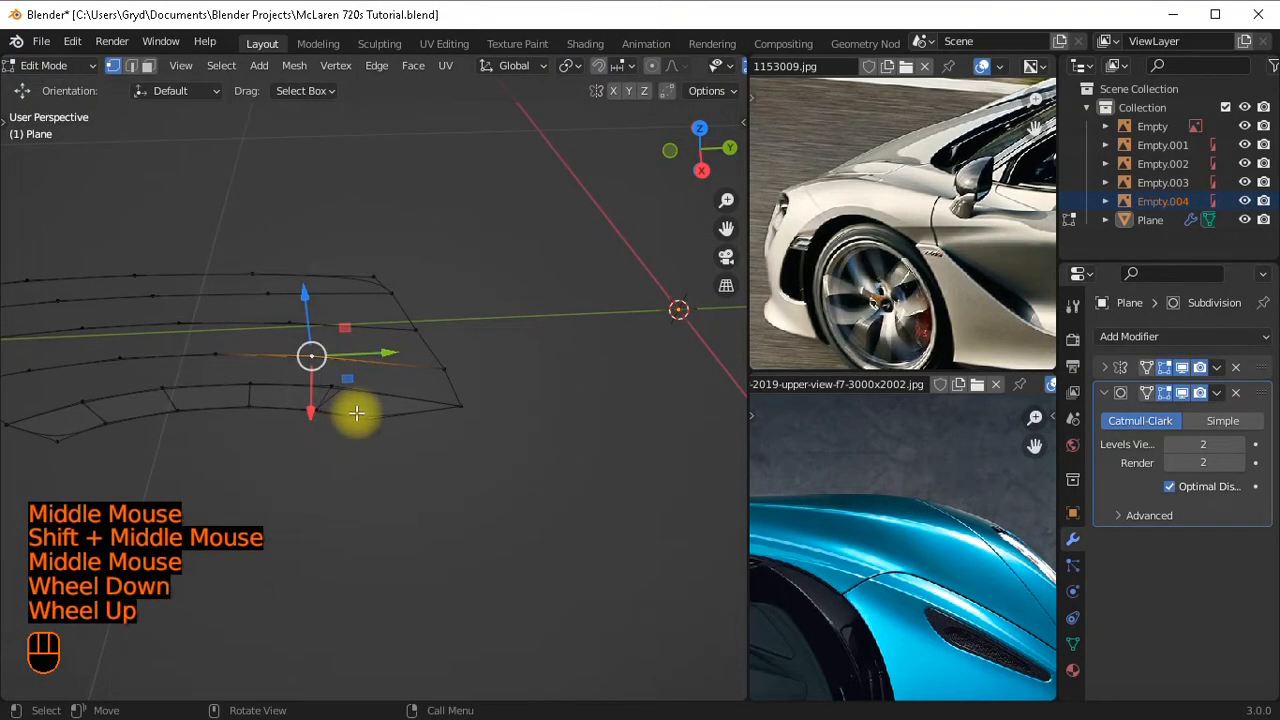
Switch to solid shading and fill the rear-corner face between the lowest row and the wheel arch strip.
{"action": "mouse_move", "coordinate": [354, 409]}
{"action": "middle_mouse_down"}
{"action": "mouse_move", "coordinate": [320, 386]}
{"action": "mouse_move", "coordinate": [366, 354]}
{"action": "middle_mouse_up"}
{"action": "scroll", "coordinate": [355, 390], "scroll_direction": "up", "scroll_amount": 1}
{"action": "left_click", "coordinate": [346, 349], "text": "ctrl"}
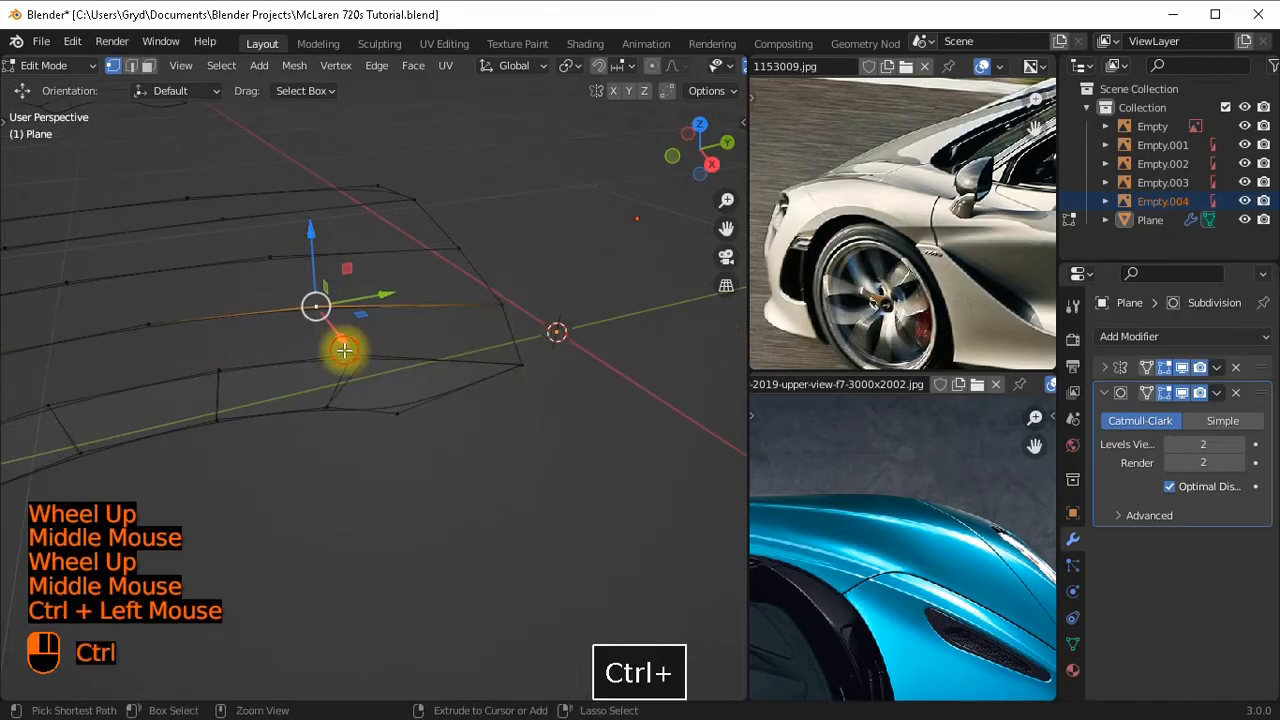
{"action": "key", "text": "shift+z"}
{"action": "scroll", "coordinate": [469, 399], "scroll_direction": "down", "scroll_amount": 2}
{"action": "middle_click_drag", "start_coordinate": [469, 399], "coordinate": [446, 417]}
{"action": "left_click", "coordinate": [446, 417], "text": "ctrl"}
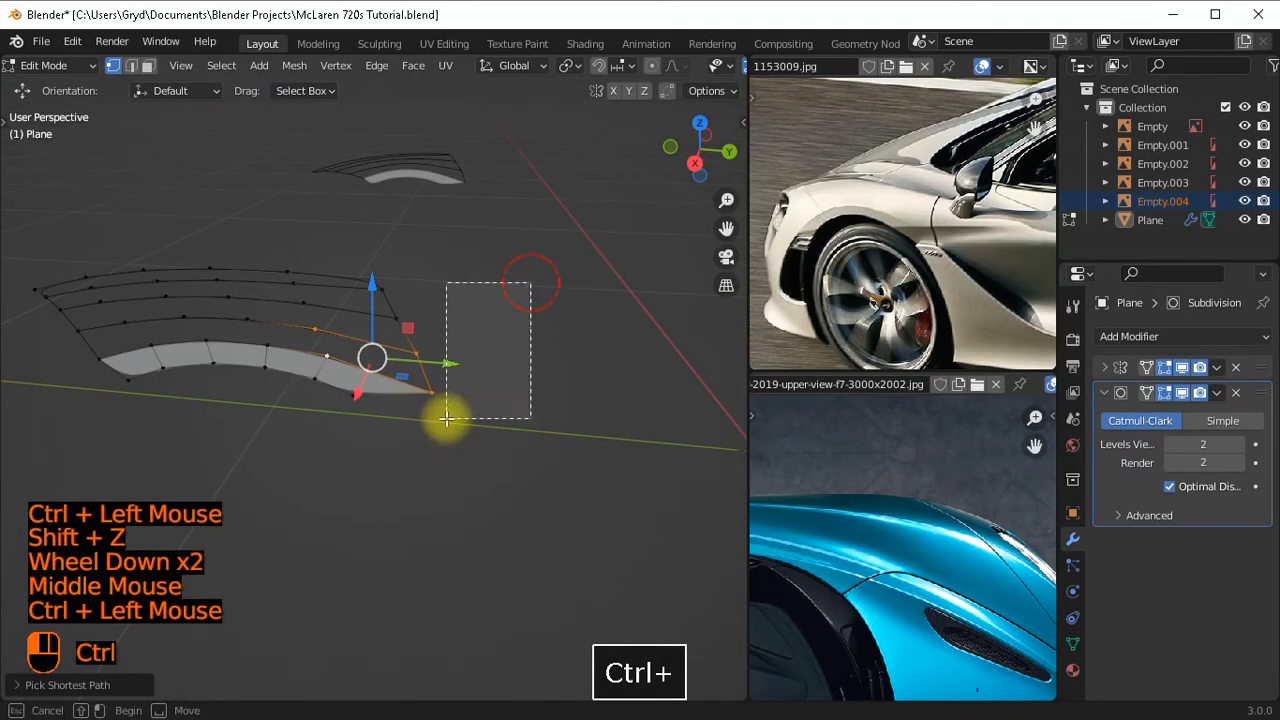
{"action": "key", "text": "f"}
Fill the remaining faces between the lowest row and the wheel arch strip, working from rear to front.
{"action": "left_click", "coordinate": [377, 466], "text": "ctrl"}
{"action": "scroll", "coordinate": [363, 463], "scroll_direction": "up", "scroll_amount": 1}
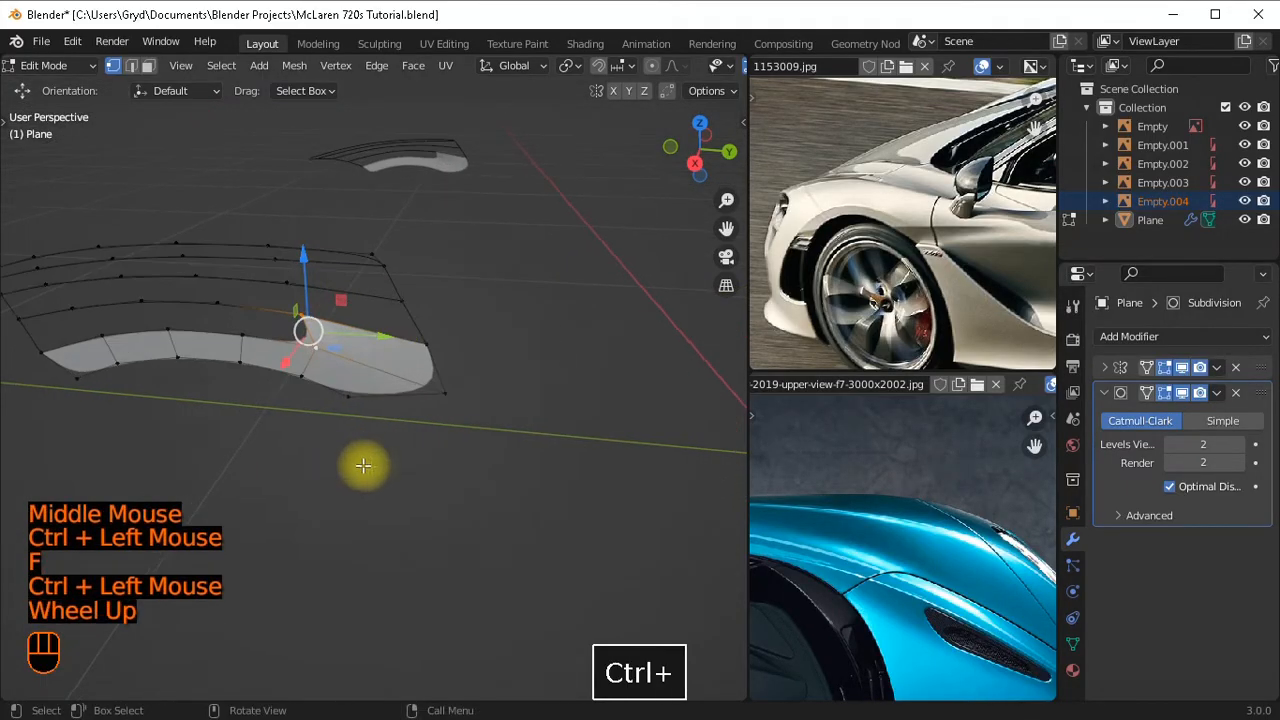
{"action": "middle_click_drag", "start_coordinate": [363, 463], "coordinate": [391, 474]}
{"action": "key", "text": "f"}
{"action": "scroll", "coordinate": [392, 476], "scroll_direction": "down", "scroll_amount": 1}
{"action": "key", "text": "f"}
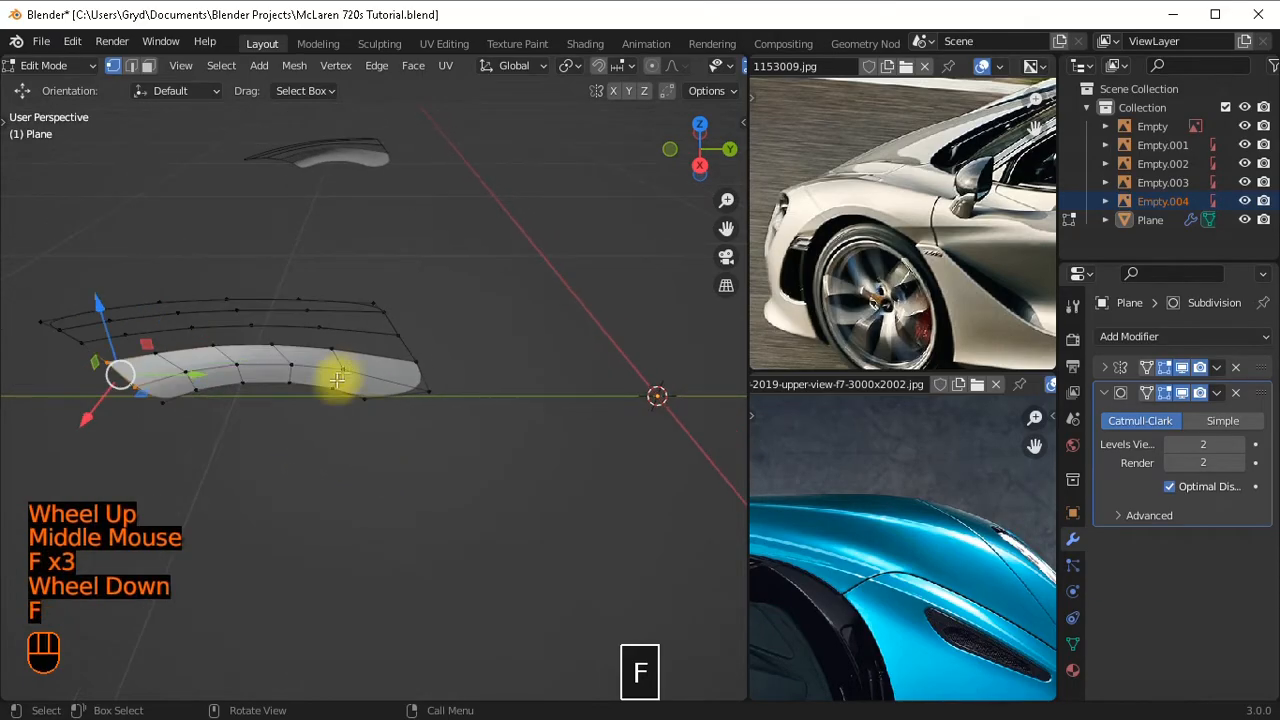
Fill the strip of faces between the lowest row and the second row, from the rear edge forward.
{"action": "left_click", "coordinate": [335, 320]}
{"action": "left_click", "coordinate": [391, 371], "text": "ctrl"}
{"action": "scroll", "coordinate": [360, 345], "scroll_direction": "up", "scroll_amount": 2}
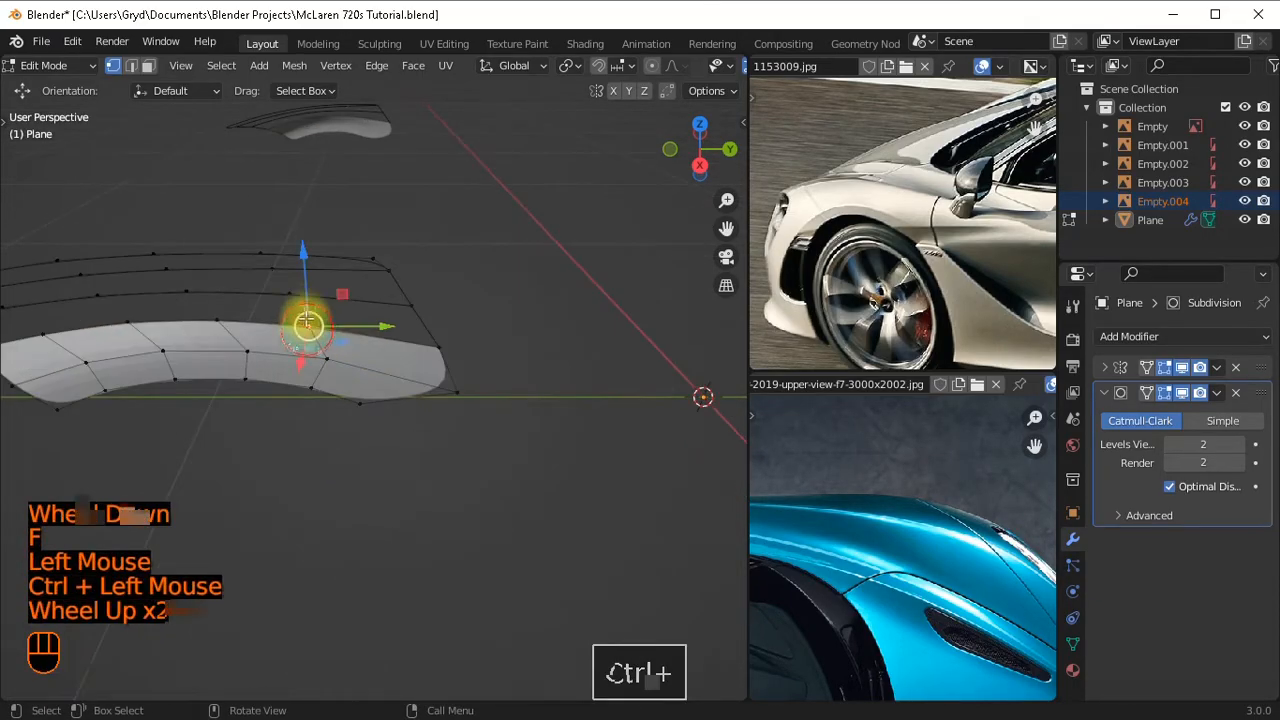
{"action": "left_click", "coordinate": [307, 323]}
{"action": "left_click", "coordinate": [370, 315], "text": "ctrl"}
{"action": "key", "text": "f"}
{"action": "left_click", "coordinate": [390, 428], "text": "ctrl"}
{"action": "key", "text": "f"}
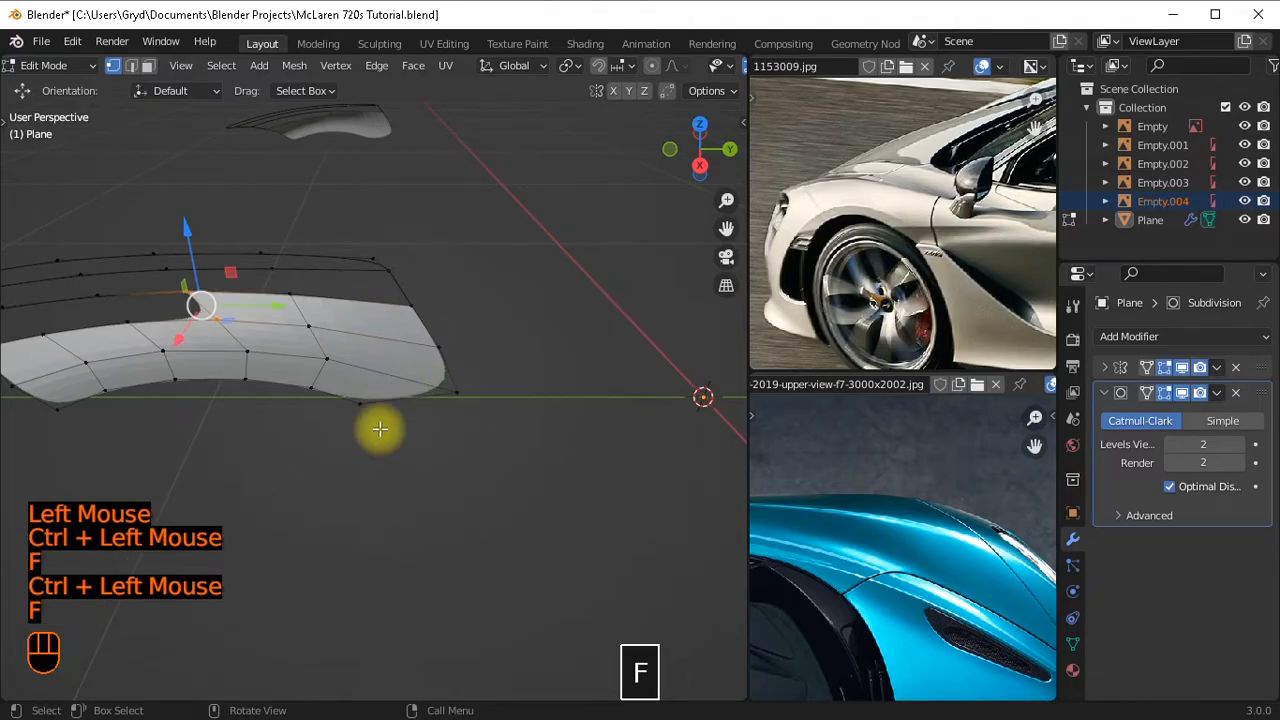
{"action": "key", "text": "f"}
{"action": "key", "text": "f"}
Fill the strip of faces between the second and third vertex rows, from the fender's rear edge forward.
{"action": "left_click", "coordinate": [277, 277]}
{"action": "left_click", "coordinate": [409, 320], "text": "ctrl"}
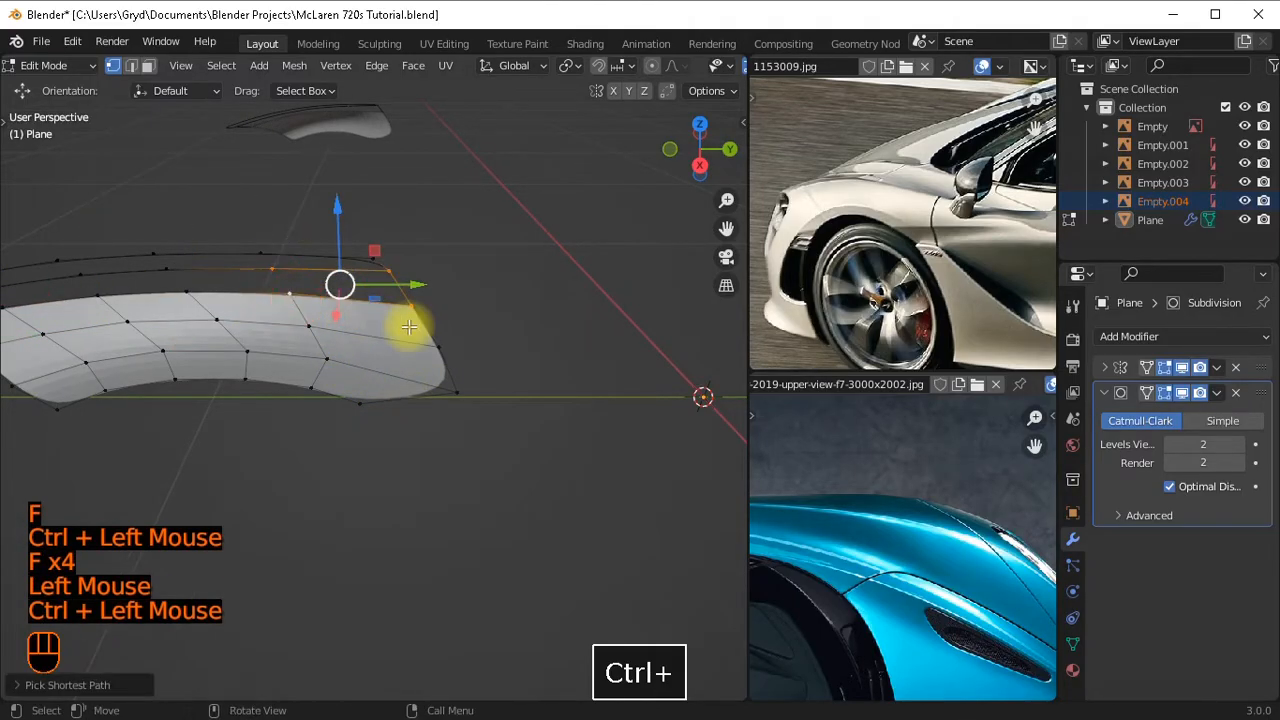
{"action": "key", "text": "f"}
{"action": "left_click_drag", "start_coordinate": [464, 235], "coordinate": [358, 377], "text": "ctrl"}
{"action": "key", "text": "f"}
{"action": "key", "text": "f"}
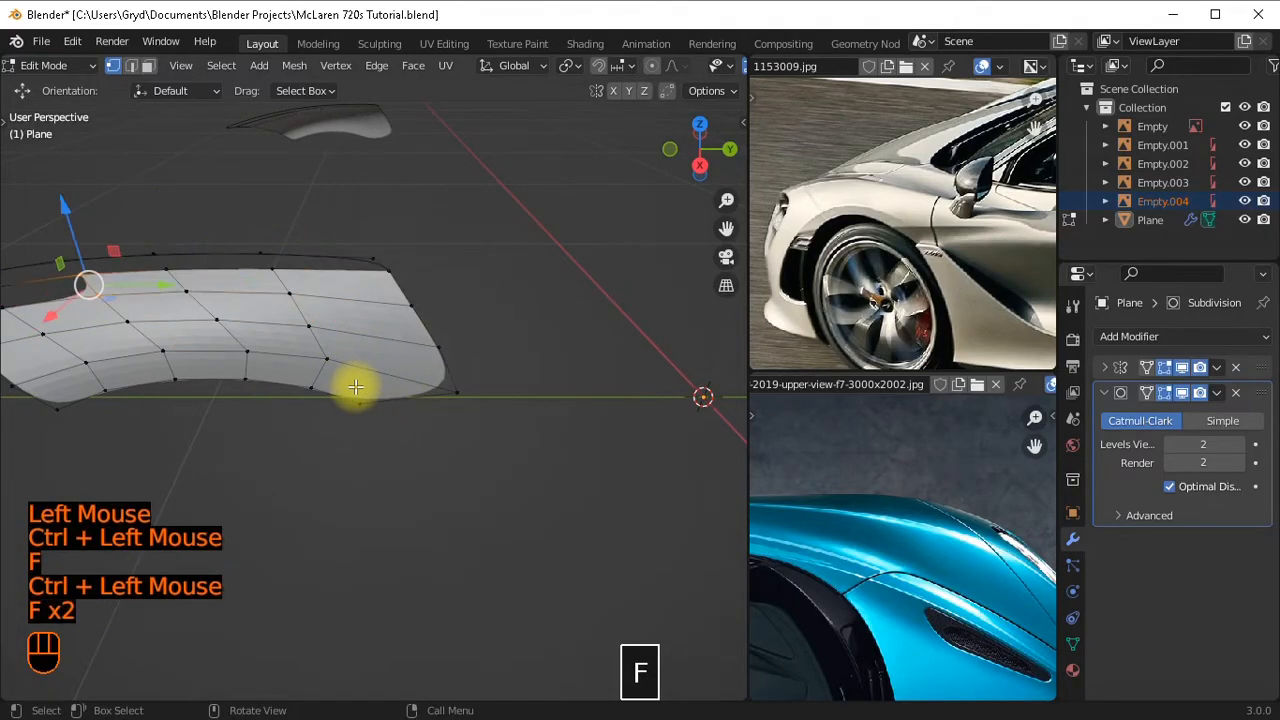
Fill the strip of faces between the third row and the uppermost row, from the rear edge forward.
{"action": "left_click", "coordinate": [266, 240]}
{"action": "left_click", "coordinate": [306, 286], "text": "ctrl"}
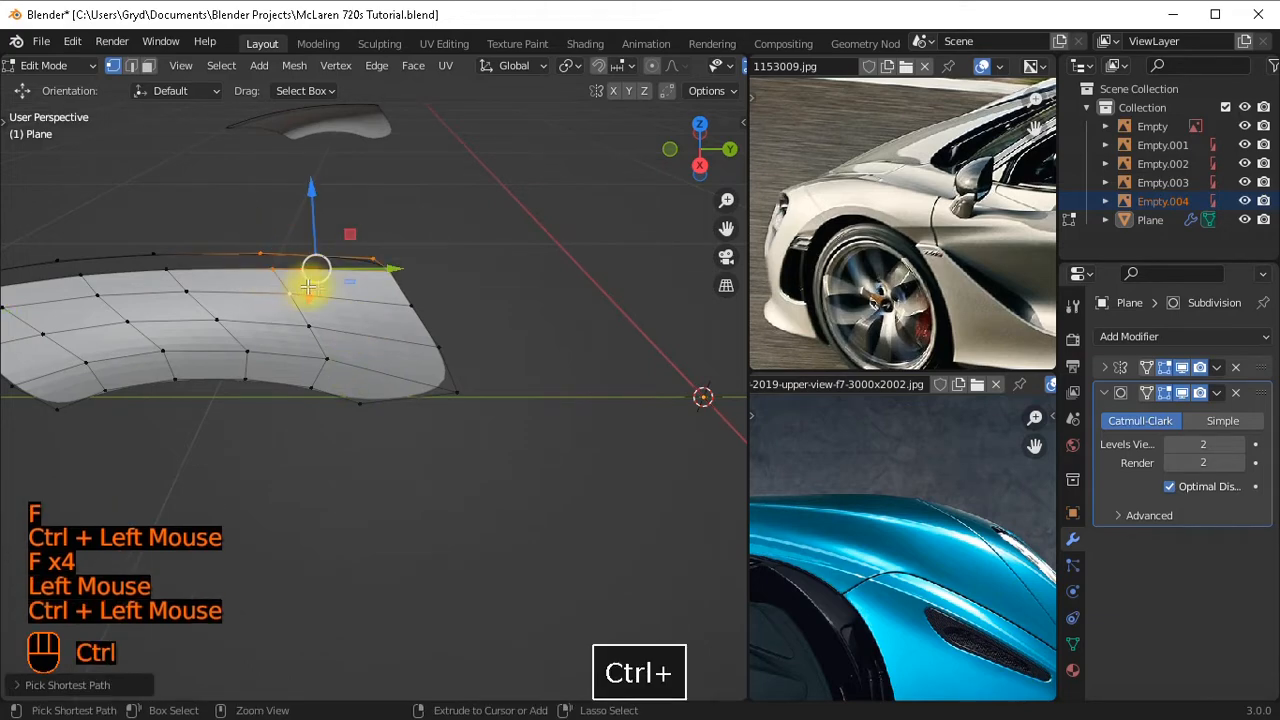
{"action": "left_click", "coordinate": [290, 297], "text": "shift"}
{"action": "key", "text": "f"}
{"action": "left_click", "coordinate": [297, 391], "text": "ctrl"}
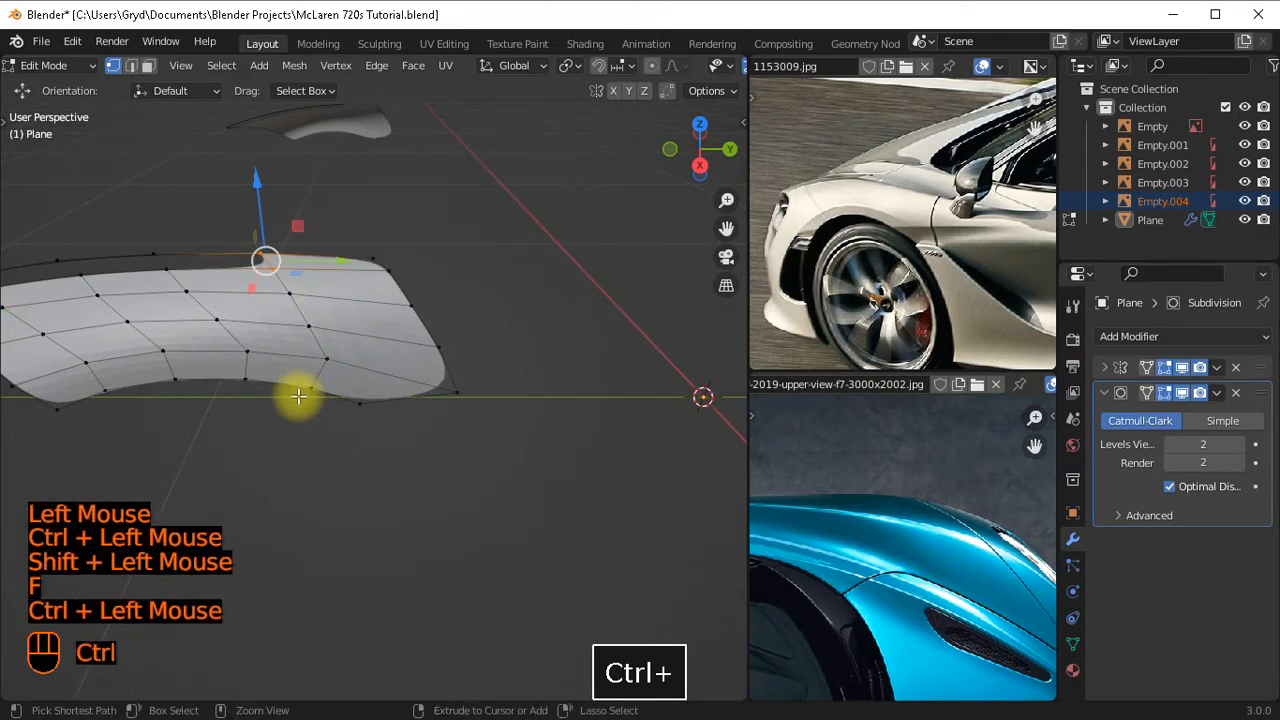
{"action": "key", "text": "f"}
{"action": "scroll", "coordinate": [297, 391], "scroll_direction": "down", "scroll_amount": 1}
{"action": "key", "text": "f"}
{"action": "key", "text": "f"}
{"action": "key", "text": "f"}
Return to Object Mode and apply Shade Smooth to the fender mesh.
{"action": "scroll", "coordinate": [297, 394], "scroll_direction": "down", "scroll_amount": 2}
{"action": "middle_click_drag", "start_coordinate": [297, 394], "coordinate": [363, 363]}
{"action": "key", "text": "Tab"}
{"action": "scroll", "coordinate": [443, 360], "scroll_direction": "up", "scroll_amount": 3}
{"action": "left_click", "coordinate": [363, 363]}
{"action": "right_click", "coordinate": [352, 340]}
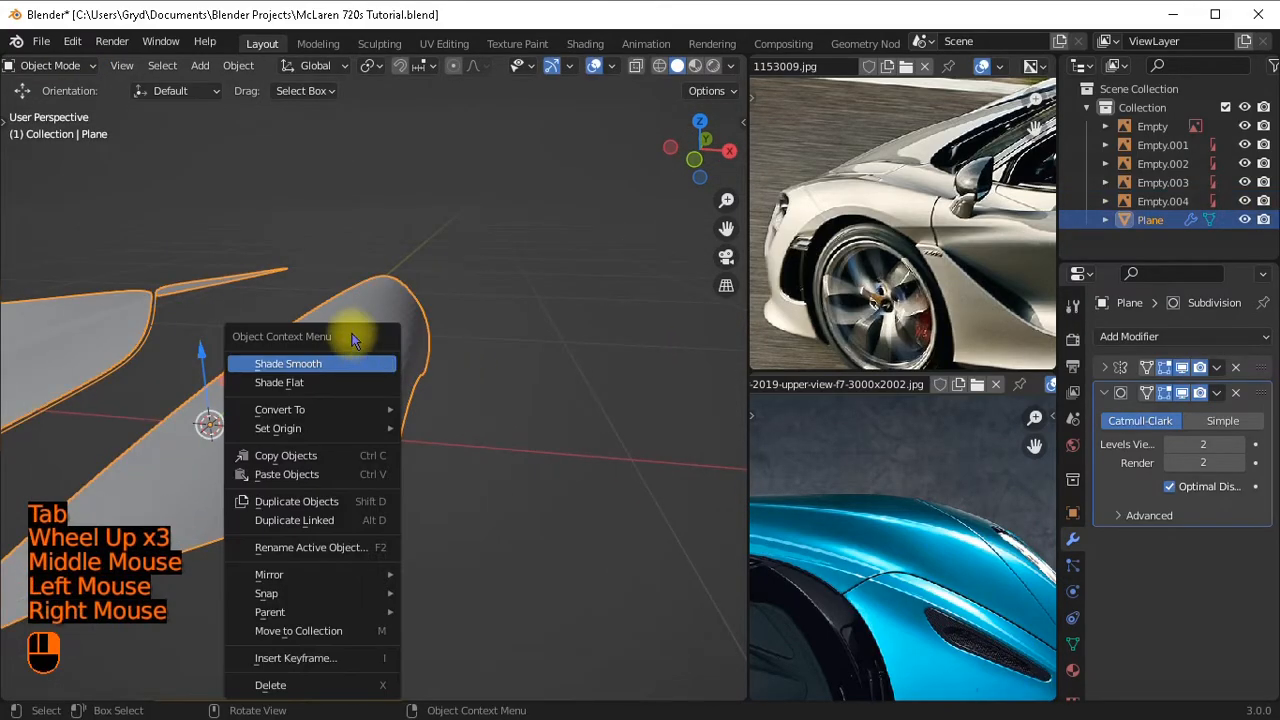
{"action": "left_click", "coordinate": [356, 368]}
In the right side view, add a loop cut along the wheel arch strip, with even and flipped edge slide, close to its upper edge.
{"action": "scroll", "coordinate": [314, 429], "scroll_direction": "down", "scroll_amount": 2}
{"action": "middle_click_drag", "start_coordinate": [314, 429], "coordinate": [166, 417]}
{"action": "scroll", "coordinate": [229, 380], "scroll_direction": "up", "scroll_amount": 2, "text": "shift"}
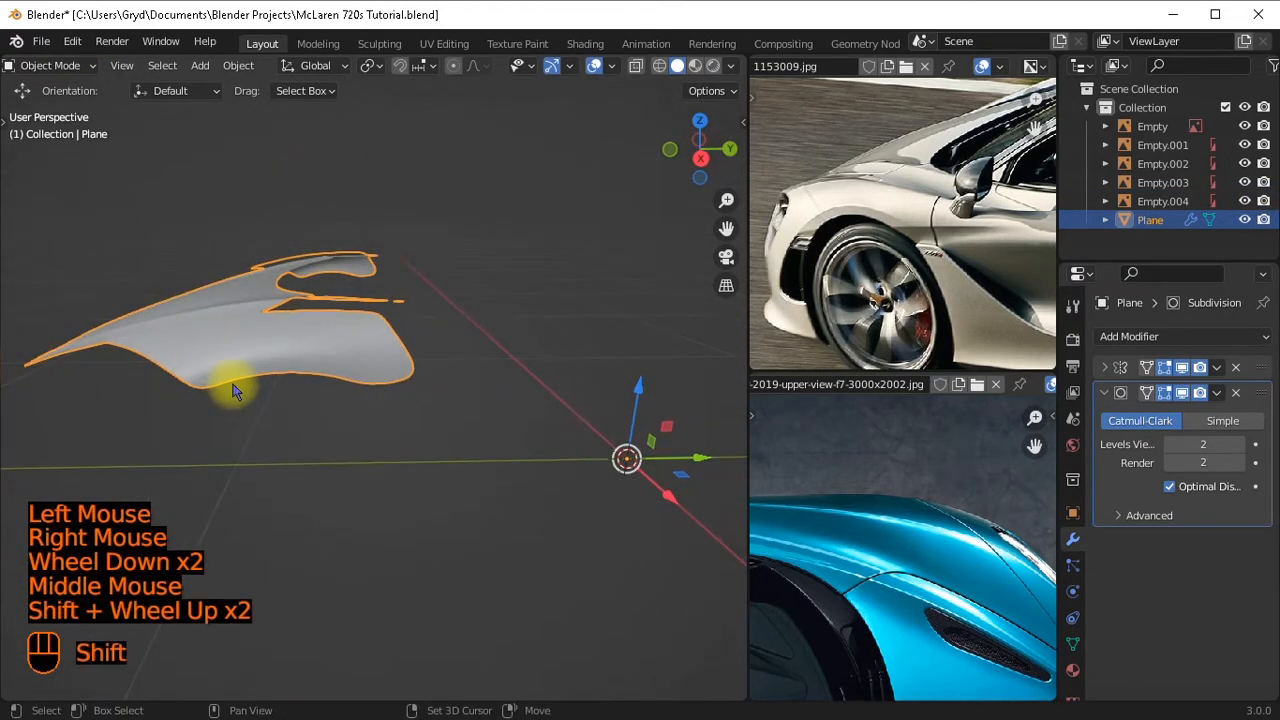
{"action": "middle_click_drag", "start_coordinate": [229, 380], "coordinate": [320, 423], "text": "shift"}
{"action": "scroll", "coordinate": [320, 423], "scroll_direction": "up", "scroll_amount": 2}
{"action": "key", "text": "KP_3"}
{"action": "scroll", "coordinate": [337, 403], "scroll_direction": "up", "scroll_amount": 3}
{"action": "key", "text": "Tab"}
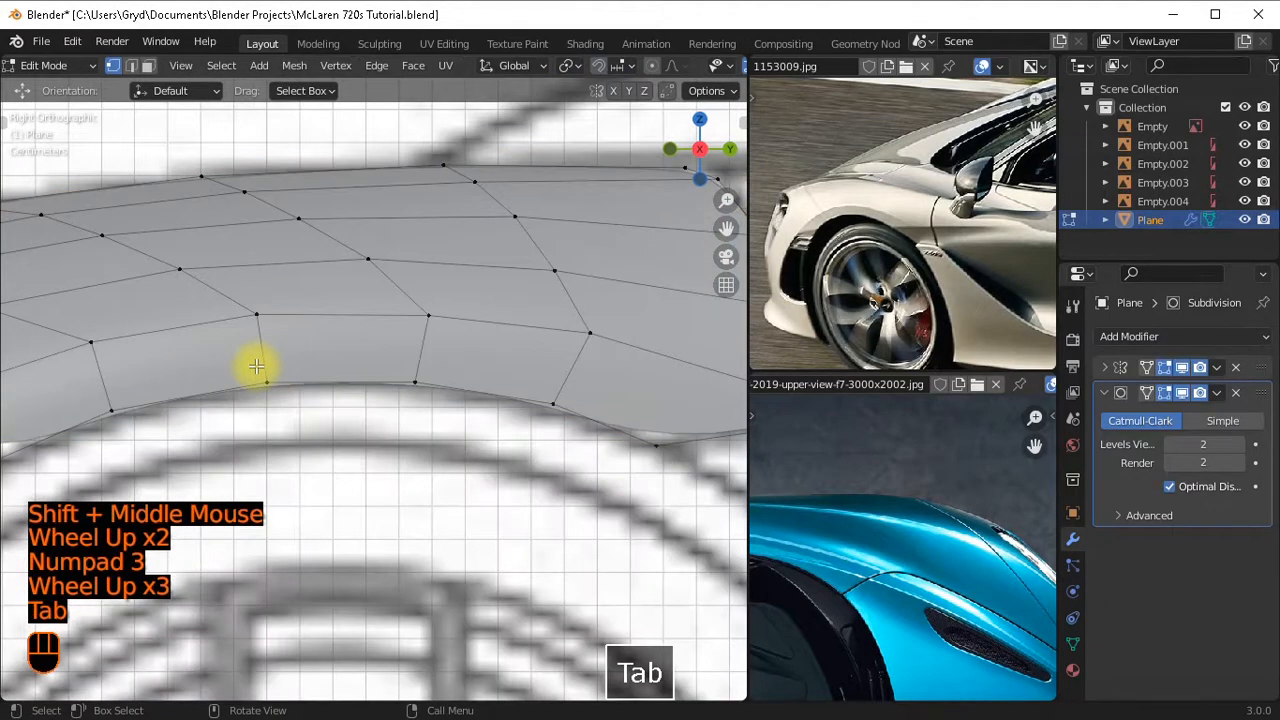
{"action": "key", "text": "ctrl+r"}
{"action": "left_click", "coordinate": [244, 352]}
{"action": "key", "text": "e"}
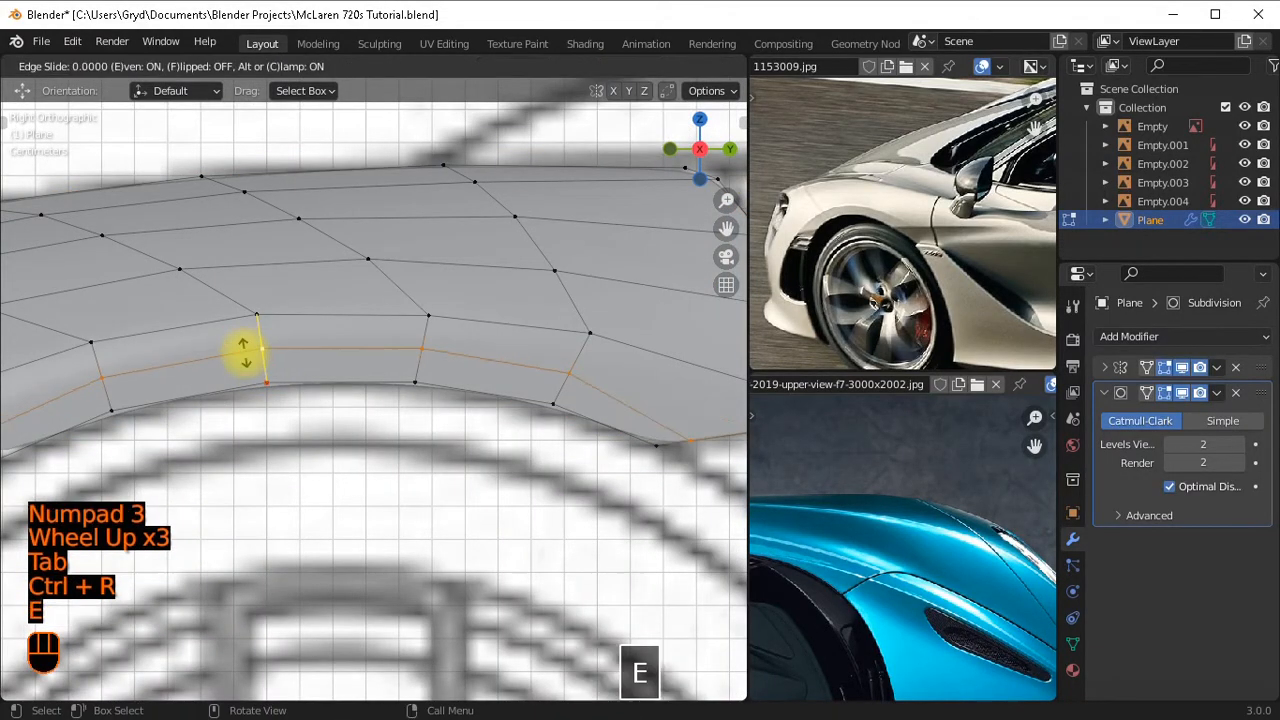
{"action": "key", "text": "f"}
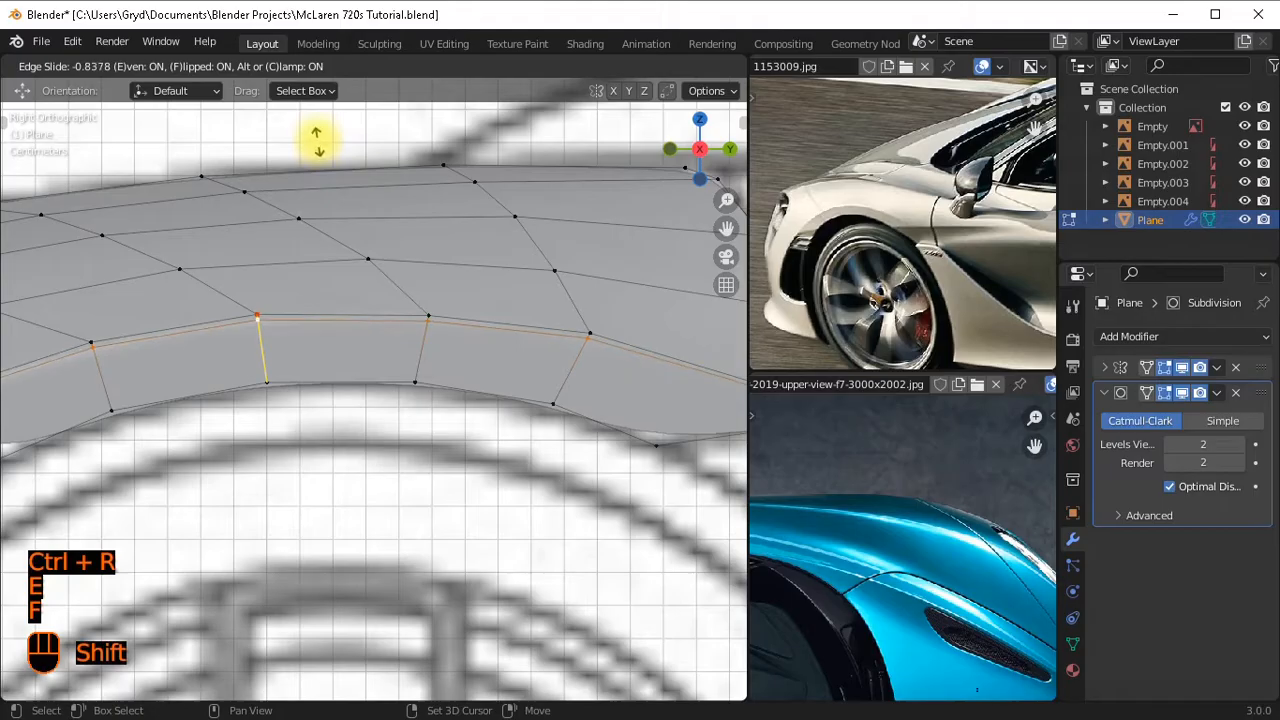
{"action": "left_click", "coordinate": [315, 130], "text": "shift"}
Inspect the fender surface in Object Mode with MatCap viewport lighting and switch back to Studio lighting.
{"action": "scroll", "coordinate": [394, 289], "scroll_direction": "down", "scroll_amount": 2}
{"action": "key", "text": "Tab"}
{"action": "scroll", "coordinate": [420, 408], "scroll_direction": "down", "scroll_amount": 1}
{"action": "middle_click_drag", "start_coordinate": [420, 408], "coordinate": [549, 372]}
{"action": "scroll", "coordinate": [509, 437], "scroll_direction": "up", "scroll_amount": 1}
{"action": "left_click", "coordinate": [731, 65]}
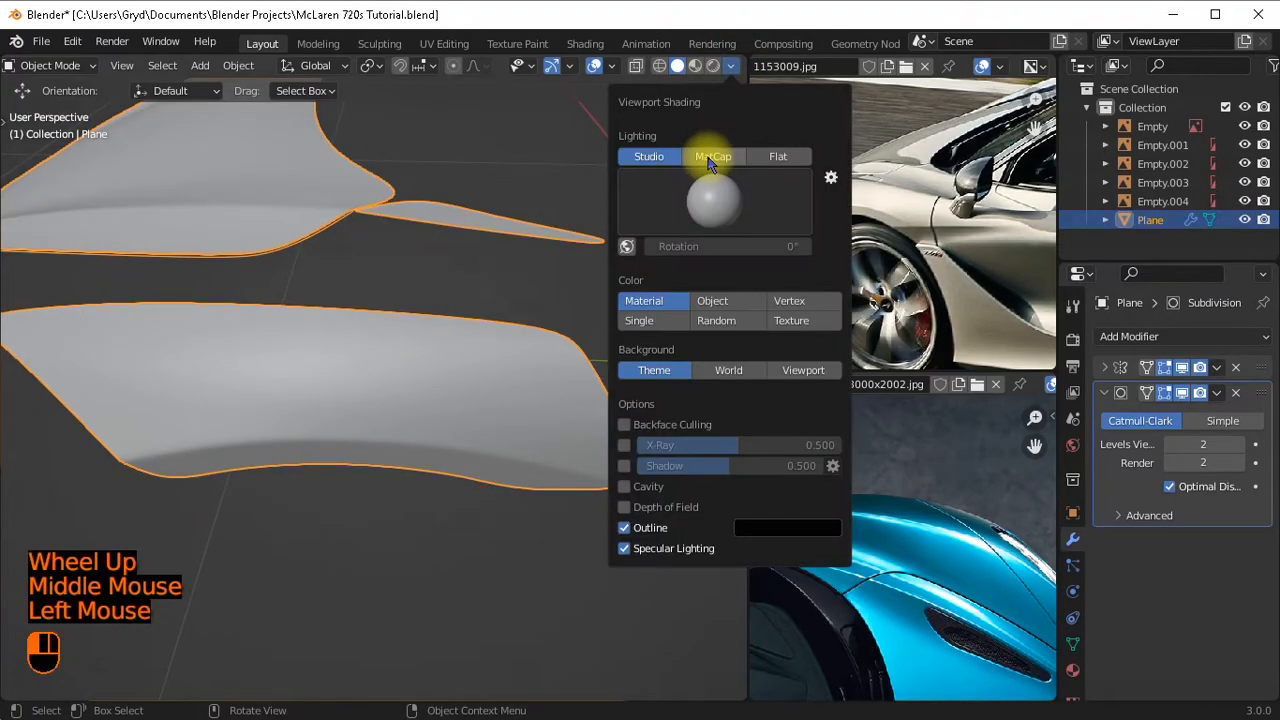
{"action": "left_click", "coordinate": [713, 156]}
{"action": "left_click", "coordinate": [713, 205]}
{"action": "left_click", "coordinate": [625, 382]}
{"action": "middle_click_drag", "start_coordinate": [634, 394], "coordinate": [484, 405]}
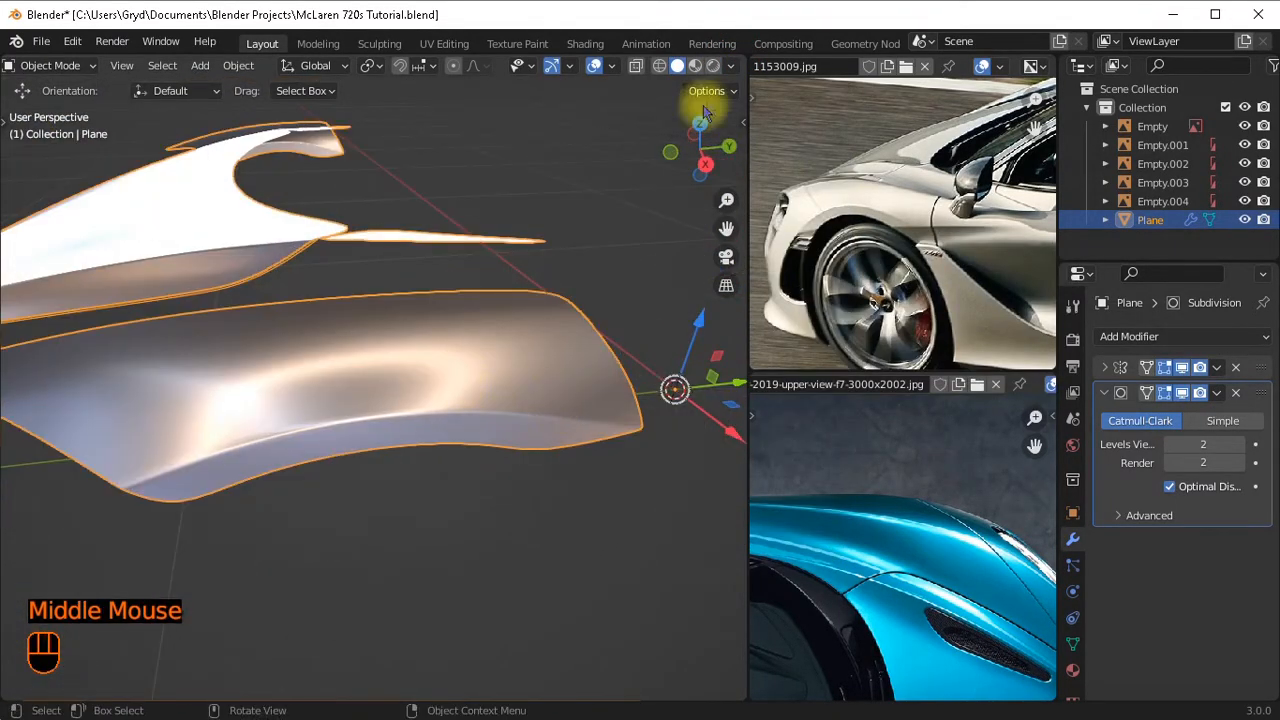
{"action": "left_click", "coordinate": [731, 65]}
{"action": "left_click", "coordinate": [651, 154]}
{"action": "scroll", "coordinate": [488, 319], "scroll_direction": "down", "scroll_amount": 2}
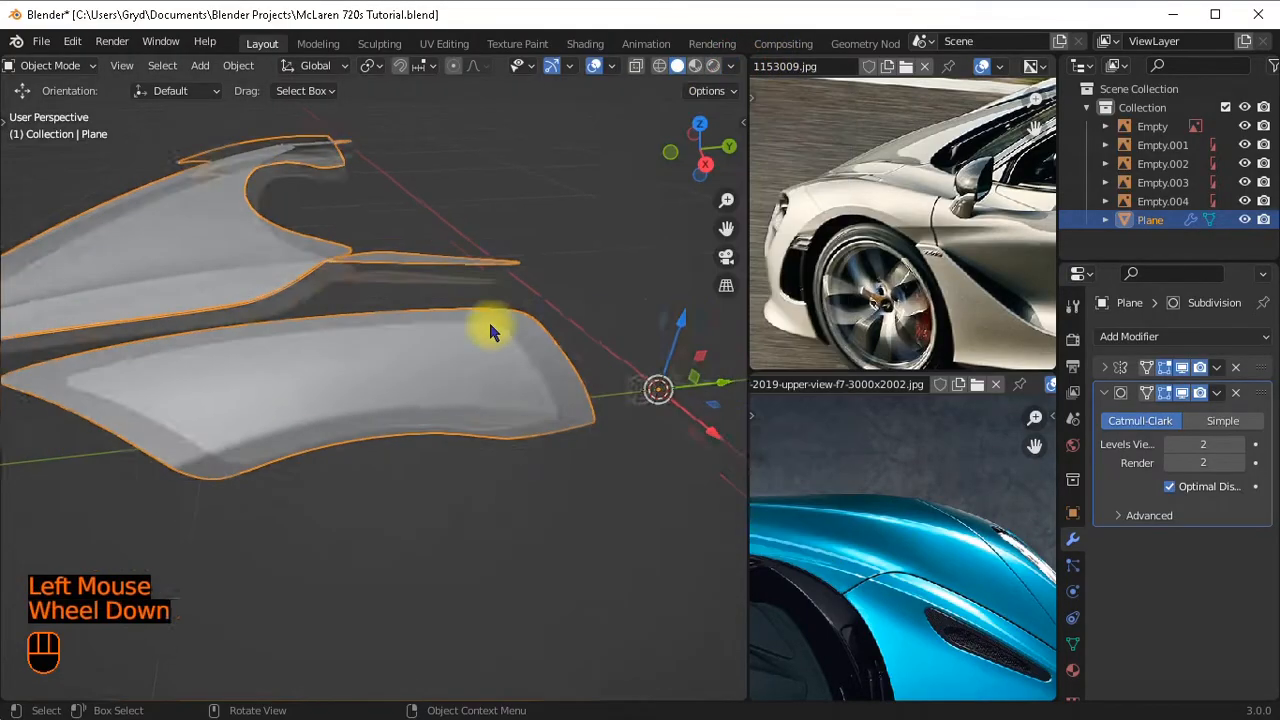
Dissolve the edge loop added along the wheel arch strip.
{"action": "middle_click_drag", "start_coordinate": [488, 319], "coordinate": [447, 395]}
{"action": "key", "text": "Tab"}
{"action": "scroll", "coordinate": [380, 420], "scroll_direction": "up", "scroll_amount": 2}
{"action": "middle_click_drag", "start_coordinate": [380, 420], "coordinate": [423, 356]}
{"action": "key", "text": "x"}
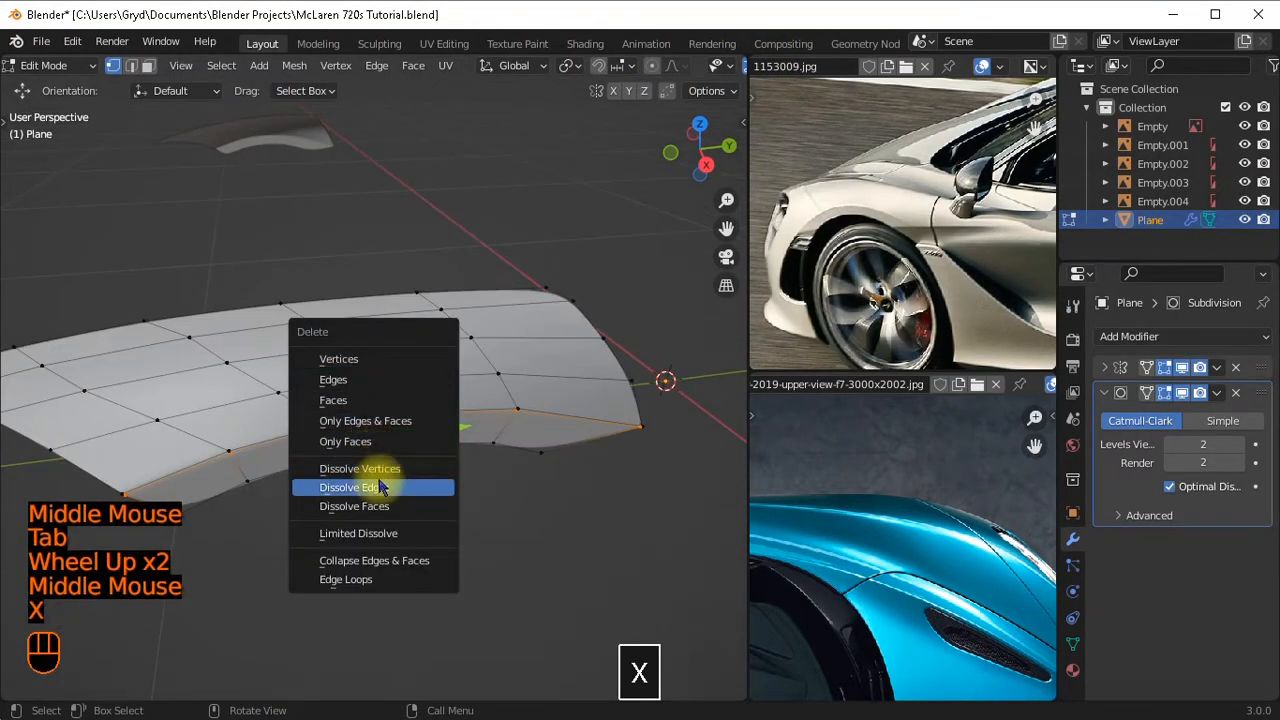
{"action": "left_click", "coordinate": [366, 487]}
Check the fender's rear corner against the side reference photo and slide the last wheel arch vertex along its edge to fit the blueprint.
{"action": "middle_click_drag", "start_coordinate": [366, 487], "coordinate": [343, 394], "text": "shift"}
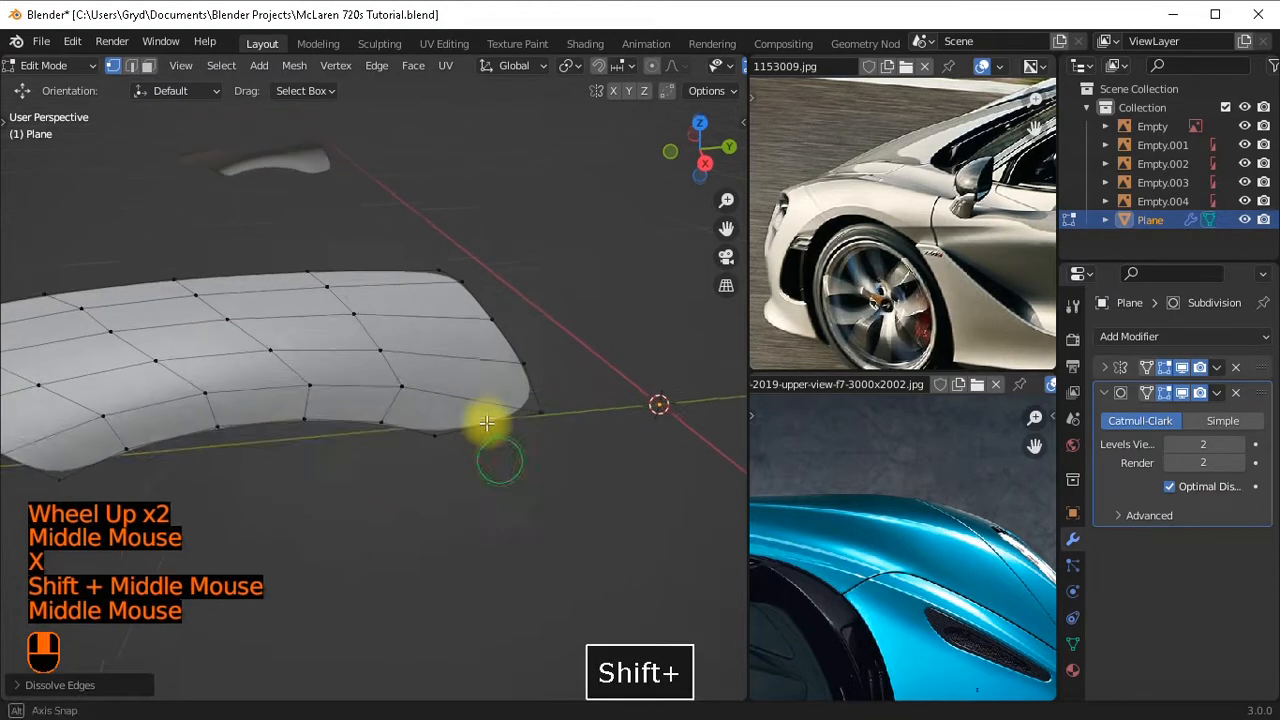
{"action": "key", "text": "KP_3"}
{"action": "scroll", "coordinate": [486, 414], "scroll_direction": "up", "scroll_amount": 2}
{"action": "scroll", "coordinate": [341, 399], "scroll_direction": "down", "scroll_amount": 2}
{"action": "scroll", "coordinate": [935, 226], "scroll_direction": "up", "scroll_amount": 3}
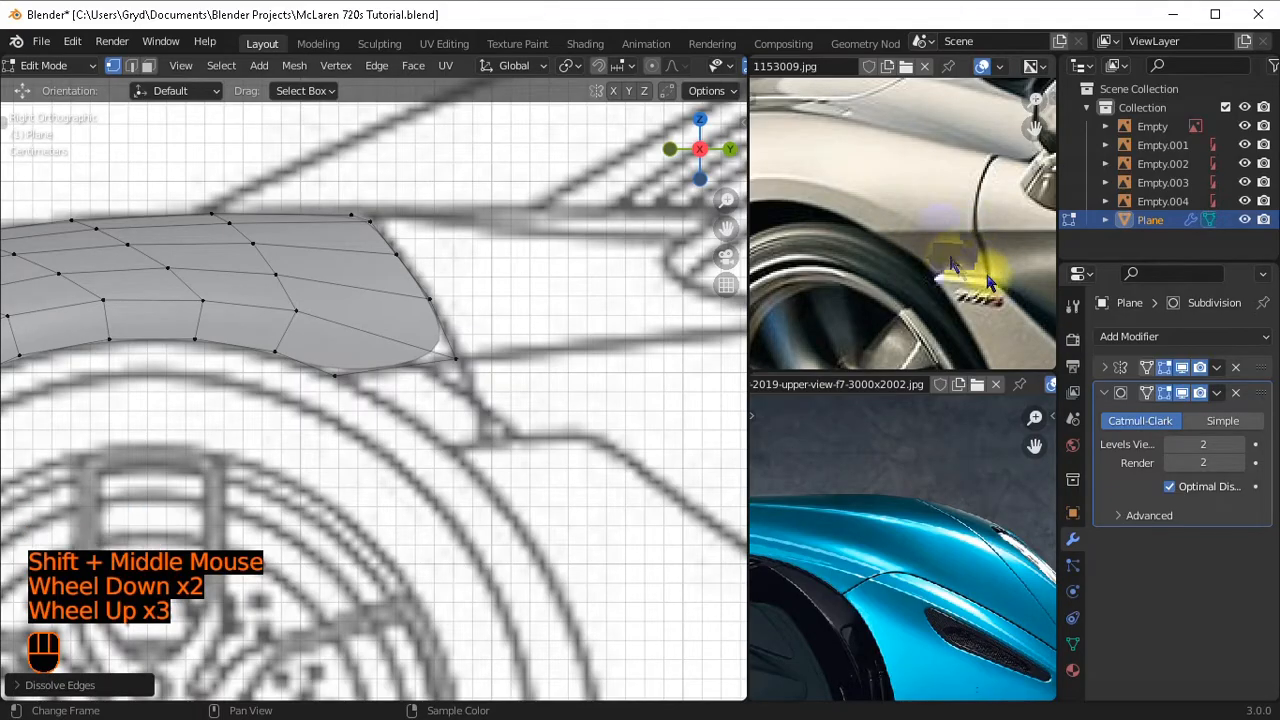
{"action": "scroll", "coordinate": [995, 320], "scroll_direction": "down", "scroll_amount": 2}
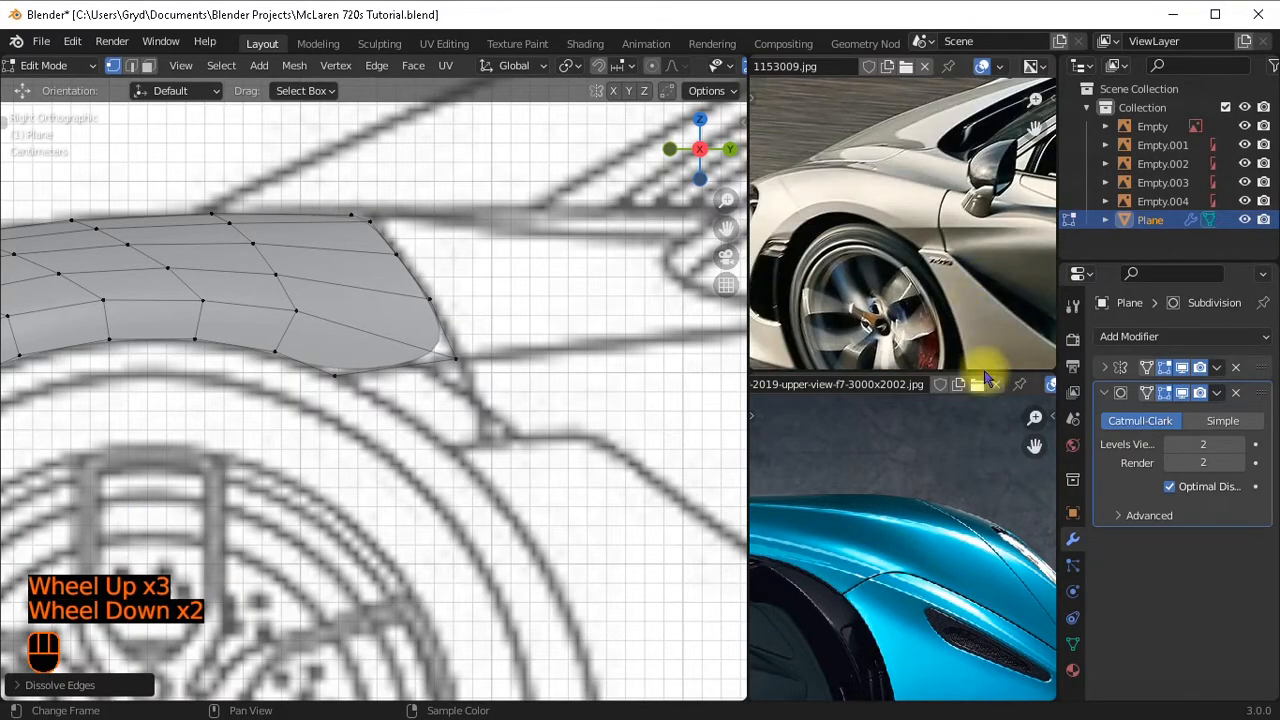
{"action": "scroll", "coordinate": [380, 334], "scroll_direction": "up", "scroll_amount": 1}
{"action": "left_click", "coordinate": [351, 377]}
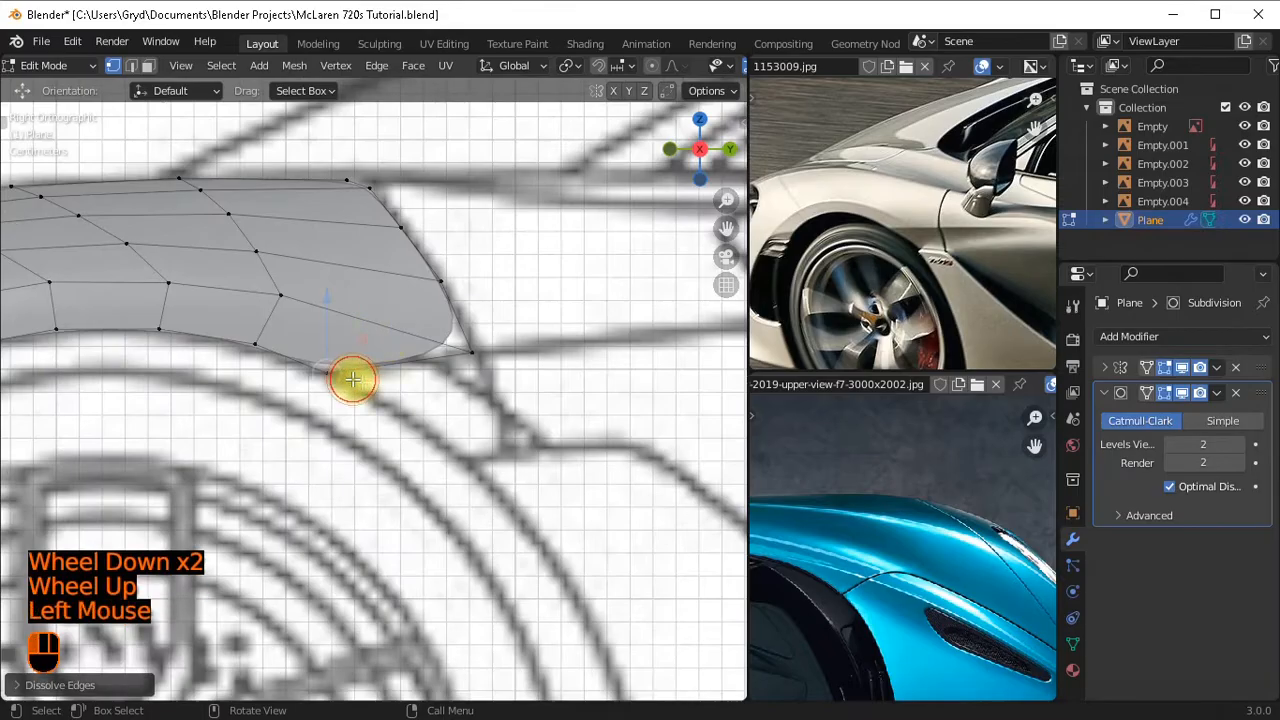
{"action": "key", "text": "g"}
{"action": "key", "text": "g"}
{"action": "left_click", "coordinate": [425, 388], "text": "shift"}
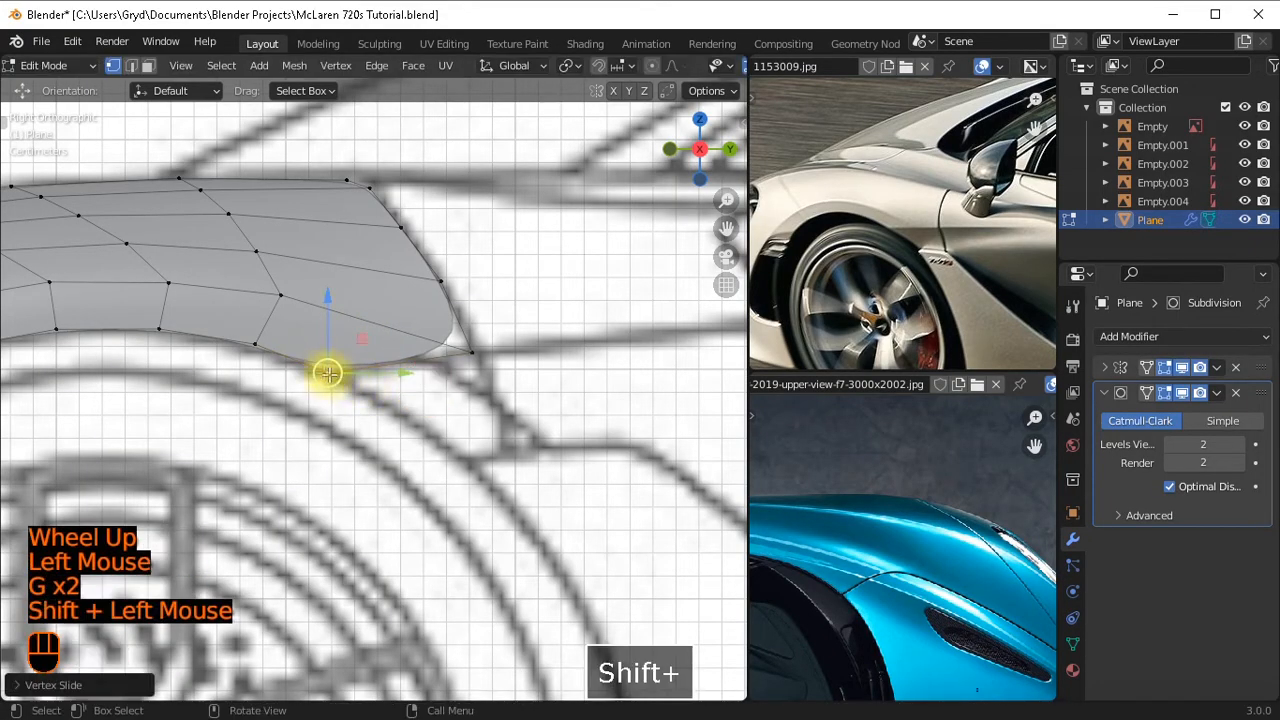
Extrude the last wheel arch vertex twice, following the arch line of the side blueprint down and rearward.
{"action": "left_click", "coordinate": [329, 371]}
{"action": "middle_click_drag", "start_coordinate": [443, 414], "coordinate": [349, 354], "text": "shift"}
{"action": "key", "text": "e"}
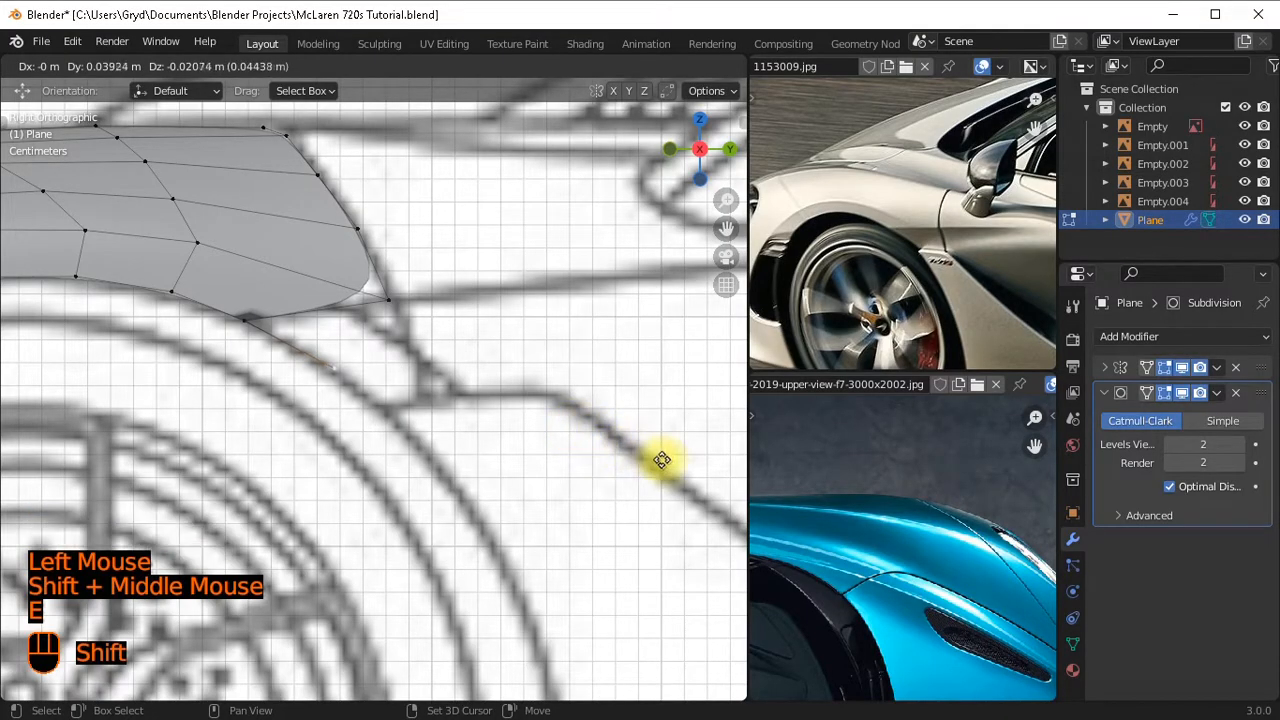
{"action": "left_click", "coordinate": [437, 371], "text": "shift"}
{"action": "key", "text": "e"}
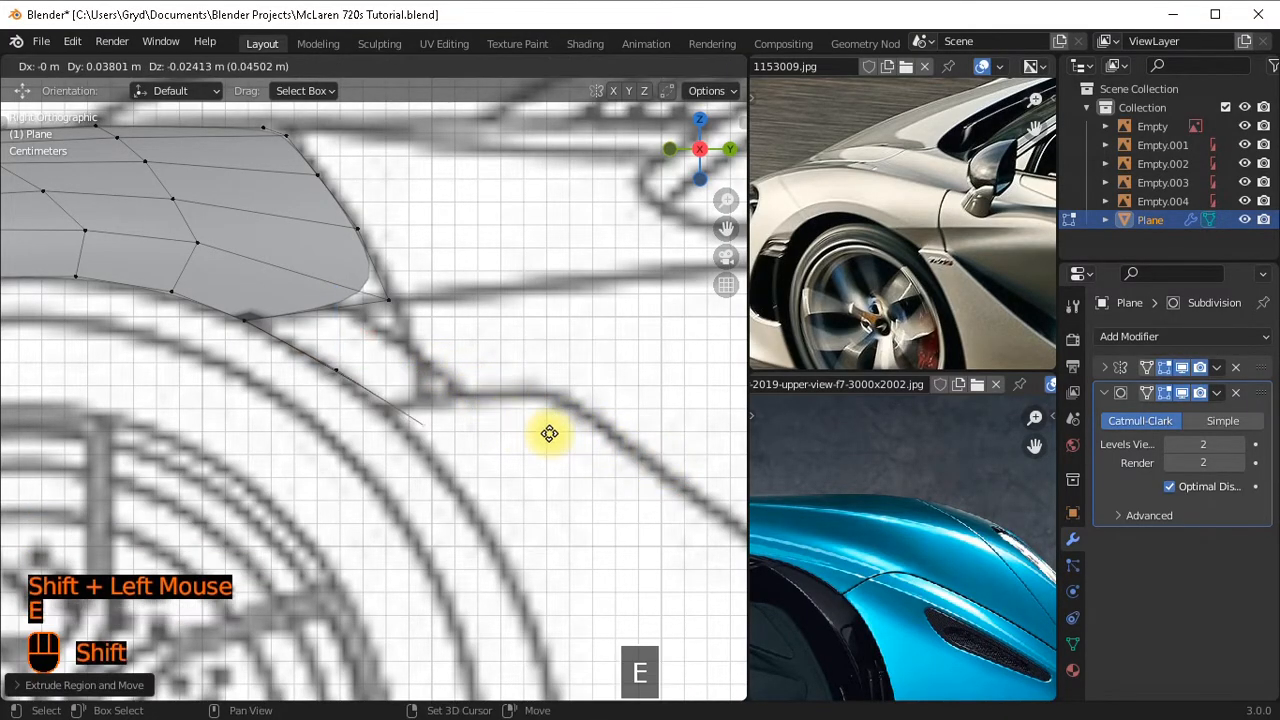
{"action": "left_click", "coordinate": [316, 439], "text": "shift"}
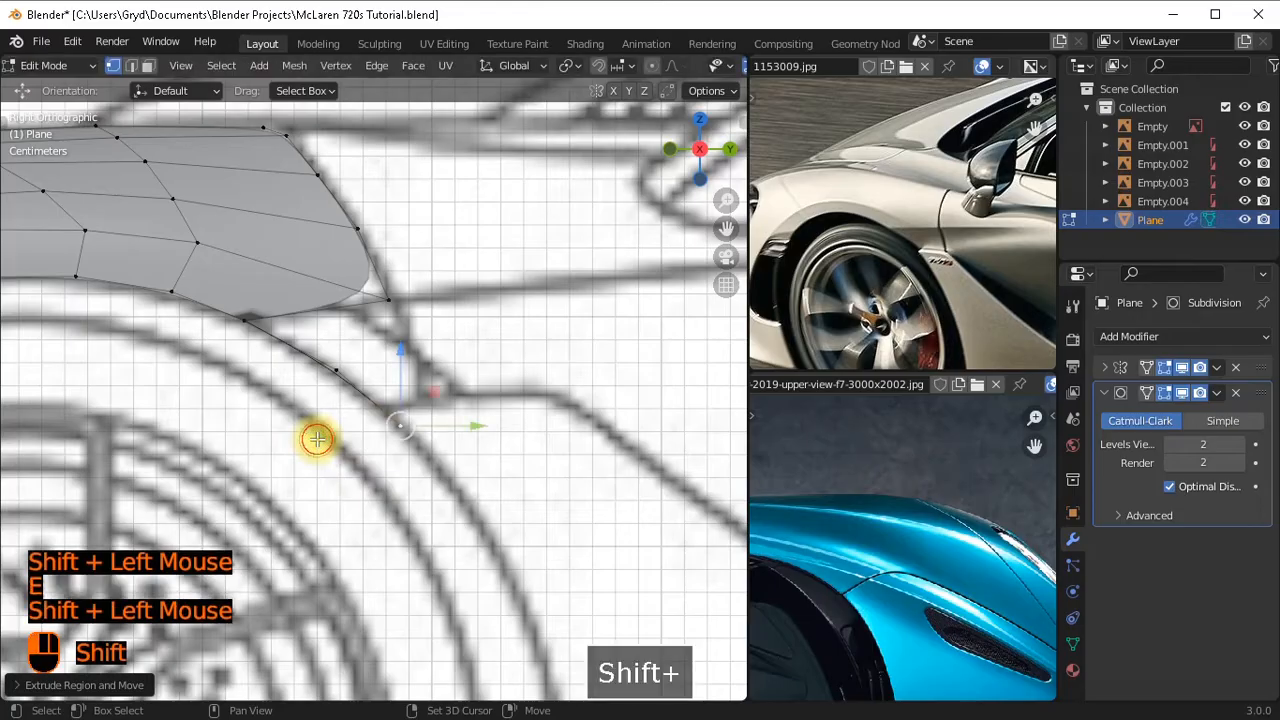
Slide the fender's lower rear corner vertex outward beyond its edge, with clamping off, to meet the blueprint's panel line.
{"action": "left_click", "coordinate": [418, 304]}
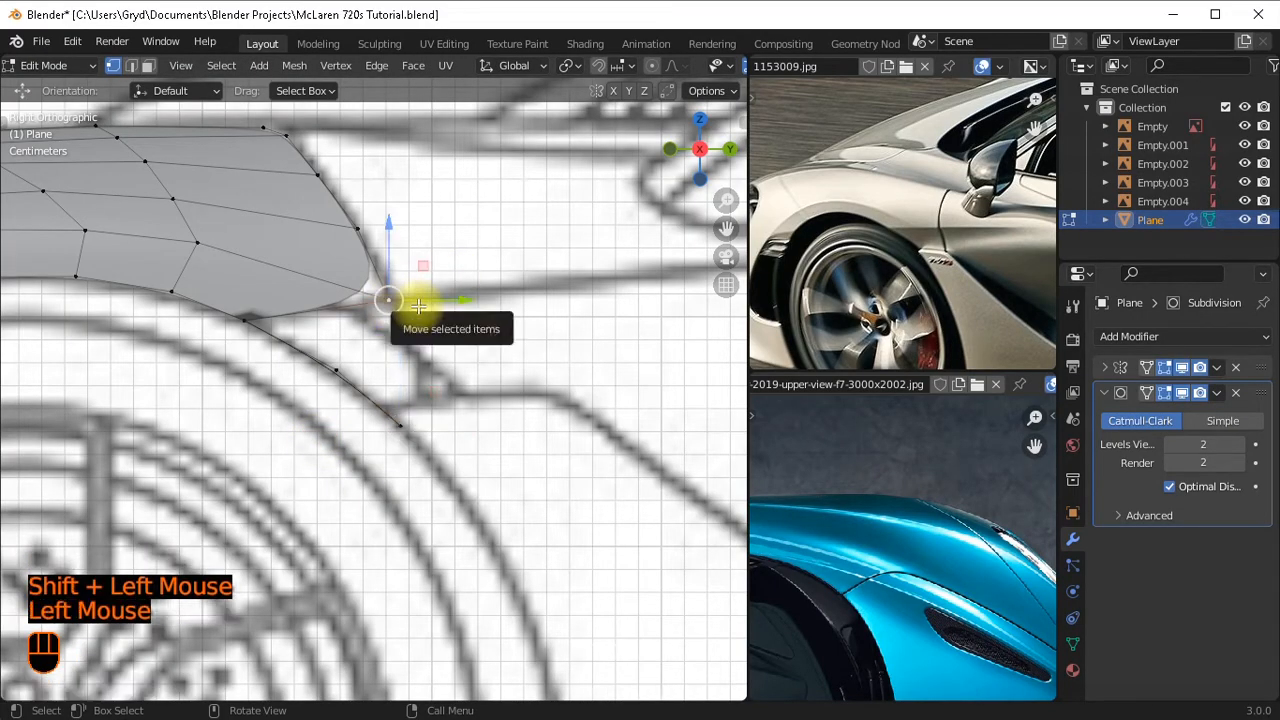
{"action": "scroll", "coordinate": [418, 304], "scroll_direction": "up", "scroll_amount": 2}
{"action": "key", "text": "g"}
{"action": "key", "text": "g"}
{"action": "key", "text": "c"}
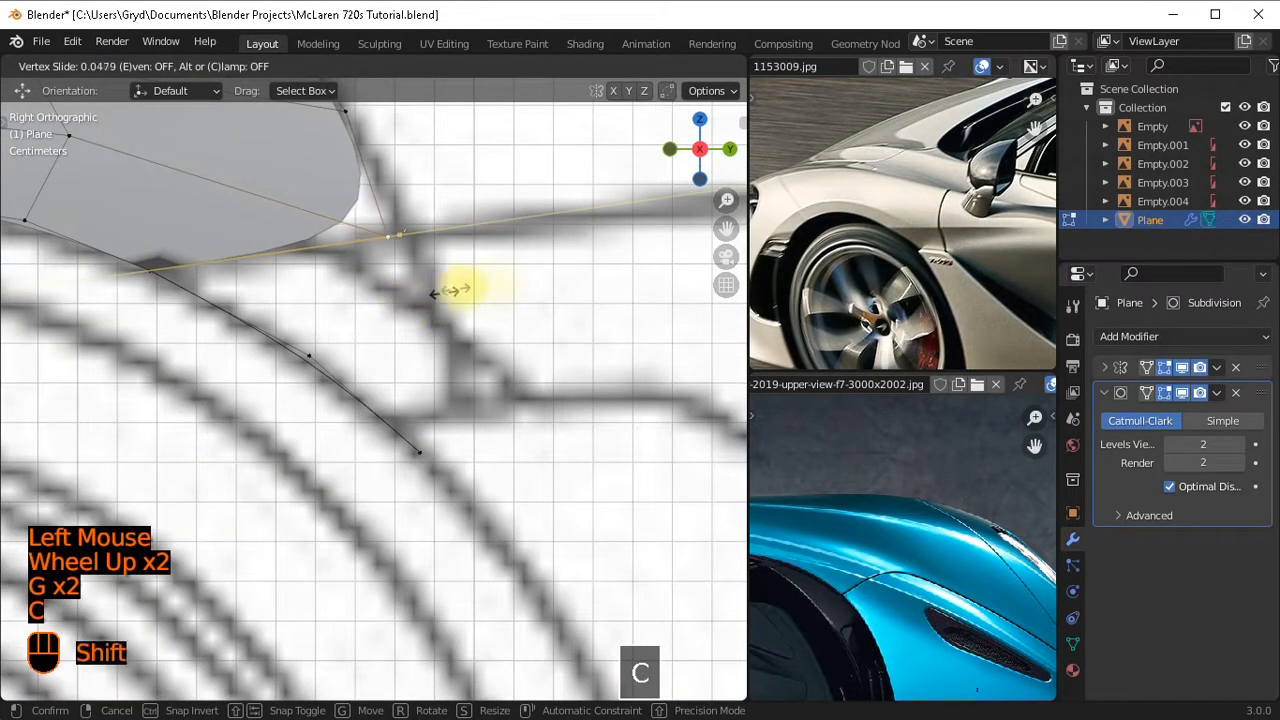
{"action": "left_click", "coordinate": [617, 267], "text": "shift"}
Extrude the rear corner vertex twice downward along the fender's rear edge, level with the two new wheel arch vertices.
{"action": "middle_click_drag", "start_coordinate": [560, 300], "coordinate": [466, 286], "text": "shift"}
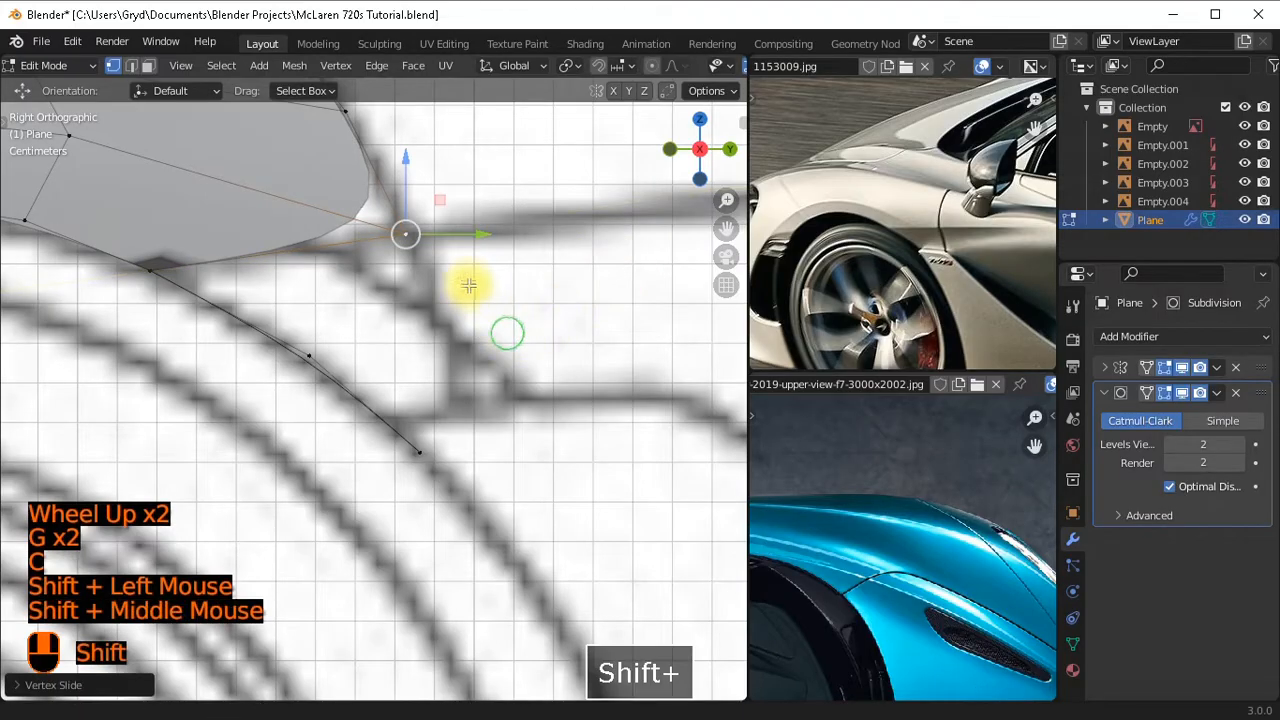
{"action": "scroll", "coordinate": [458, 269], "scroll_direction": "down", "scroll_amount": 1}
{"action": "key", "text": "e"}
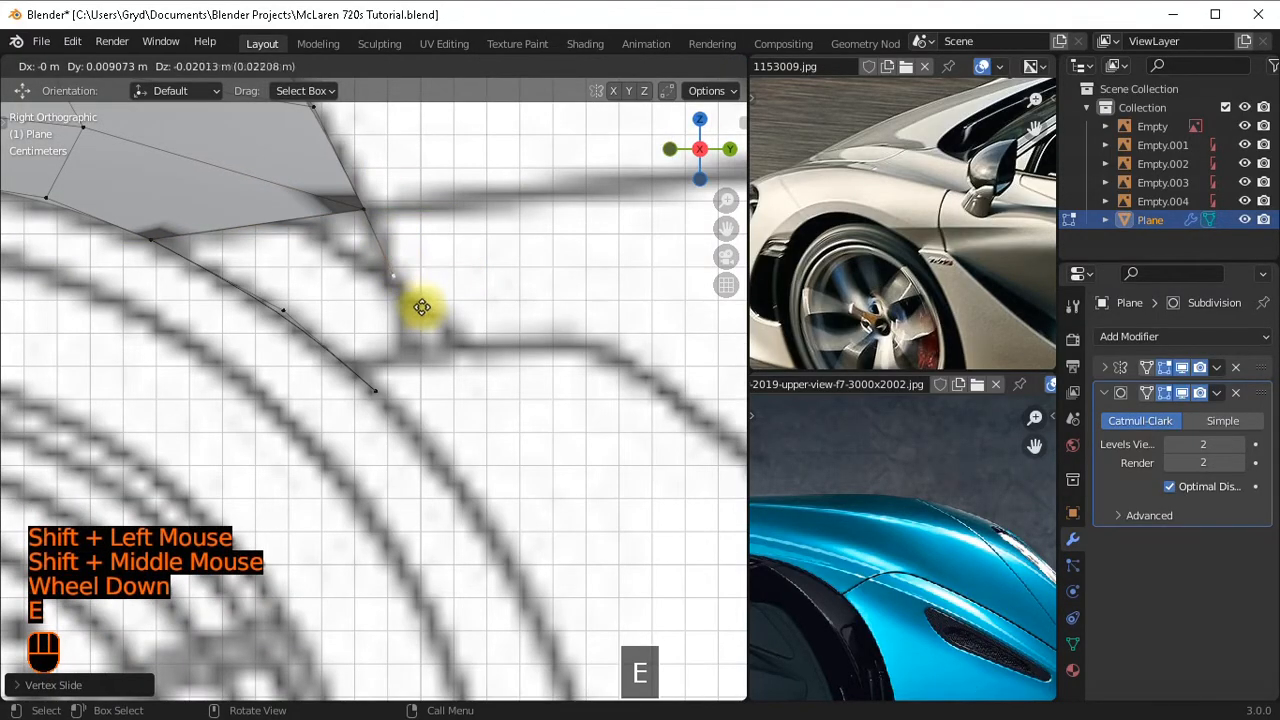
{"action": "left_click", "coordinate": [447, 356], "text": "shift"}
{"action": "key", "text": "e"}
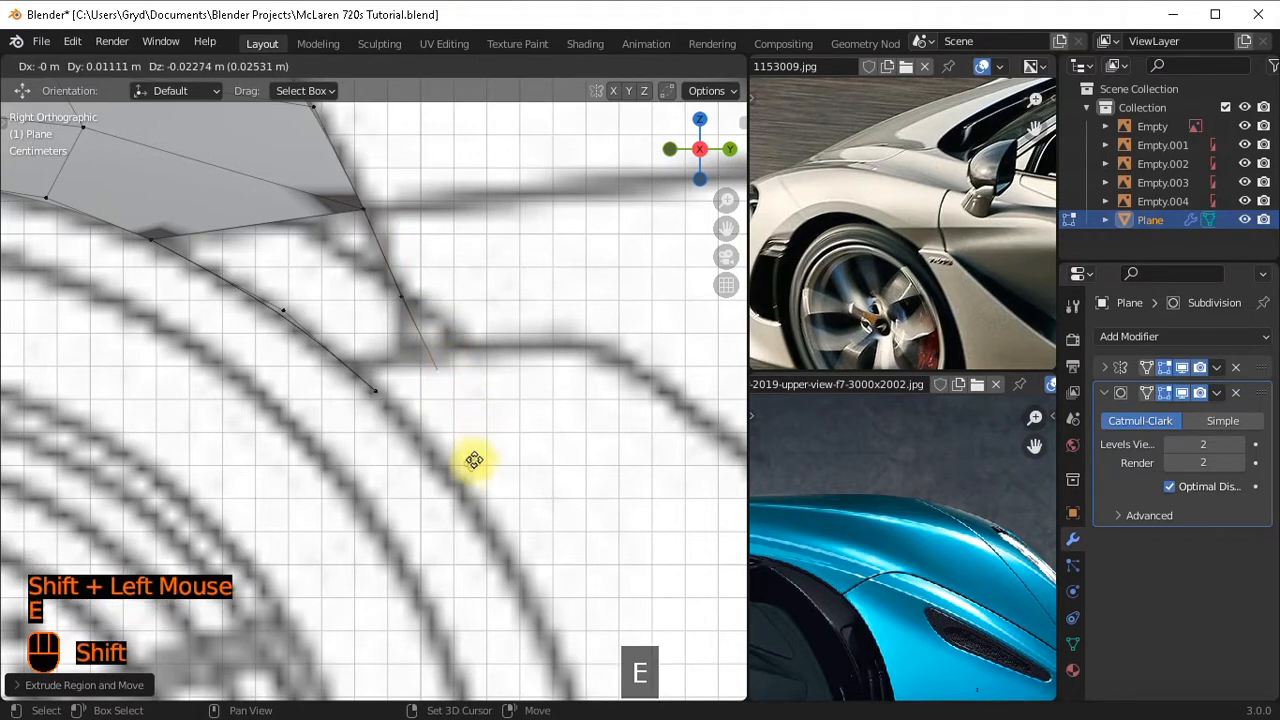
{"action": "left_click", "coordinate": [474, 543], "text": "shift"}
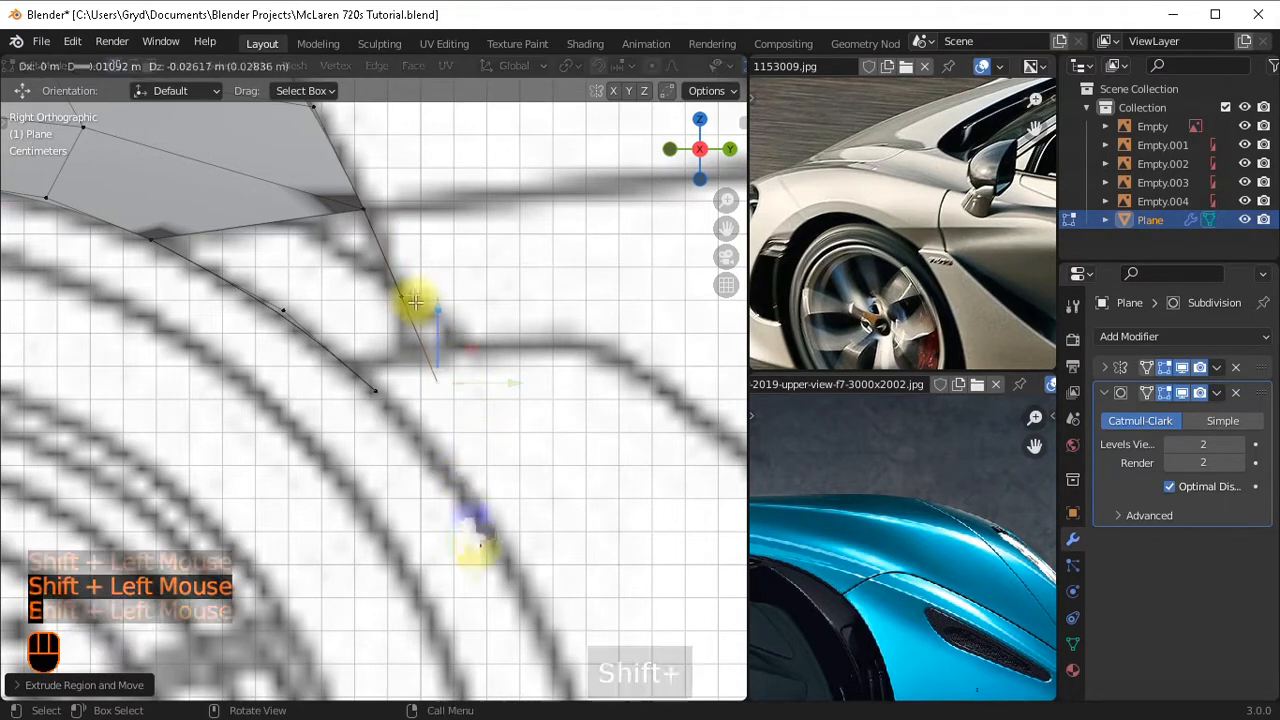
Fill the two faces between the new rear edge vertices and the new wheel arch vertices.
{"action": "left_click", "coordinate": [400, 297]}
{"action": "left_click", "coordinate": [285, 309], "text": "ctrl"}
{"action": "key", "text": "f"}
{"action": "left_click", "coordinate": [437, 382]}
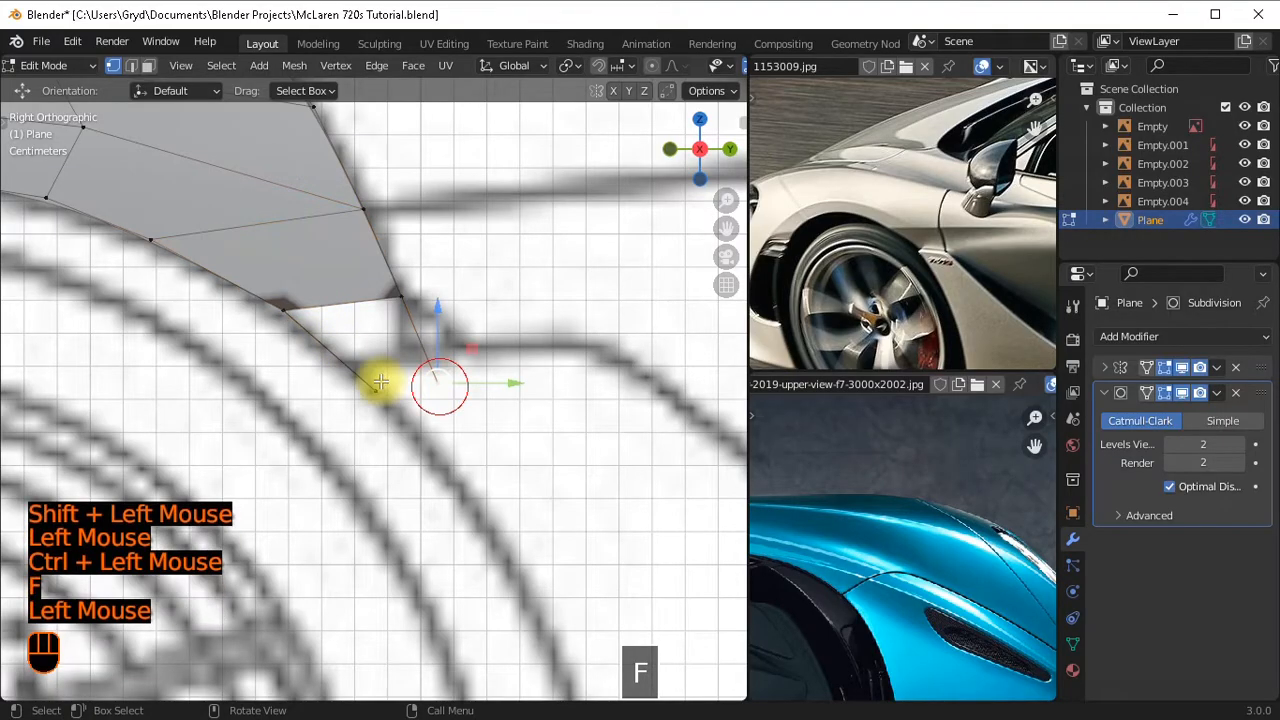
{"action": "left_click", "coordinate": [375, 390], "text": "ctrl"}
{"action": "key", "text": "f"}
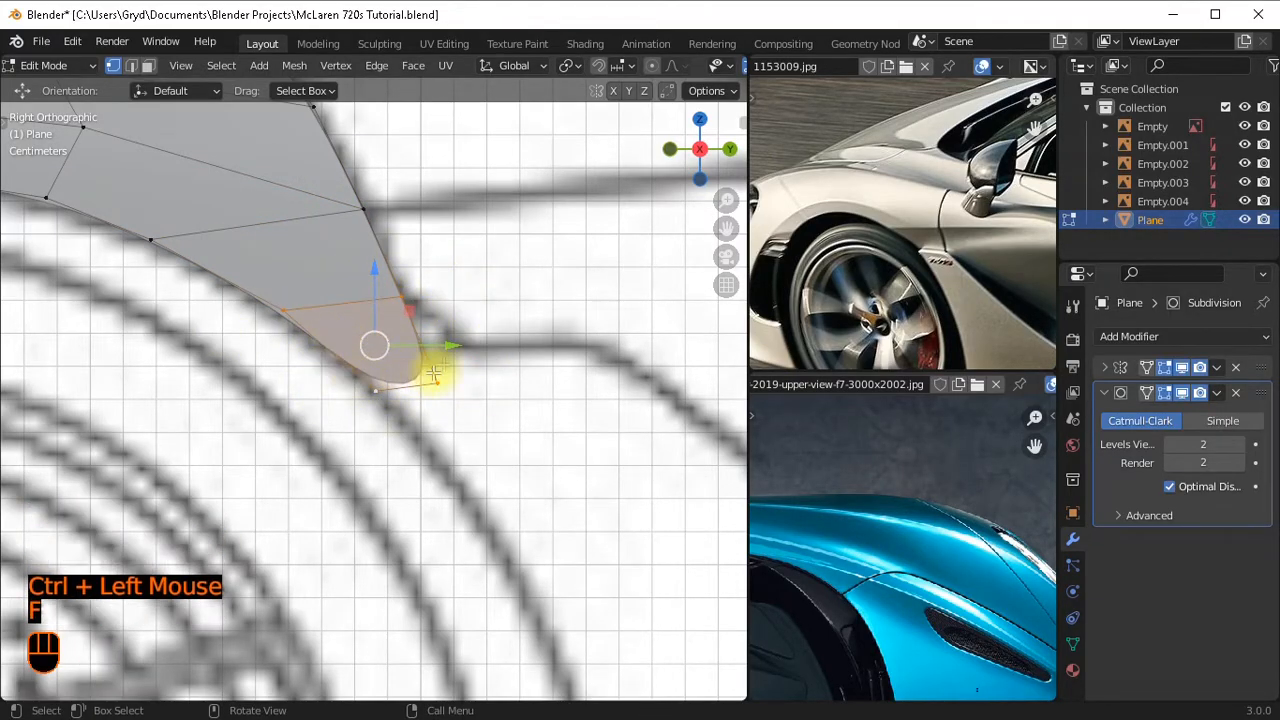
Move the lowest rear face about 0.01 m inward along the global X axis.
{"action": "middle_click_drag", "start_coordinate": [434, 372], "coordinate": [580, 374]}
{"action": "key", "text": "g"}
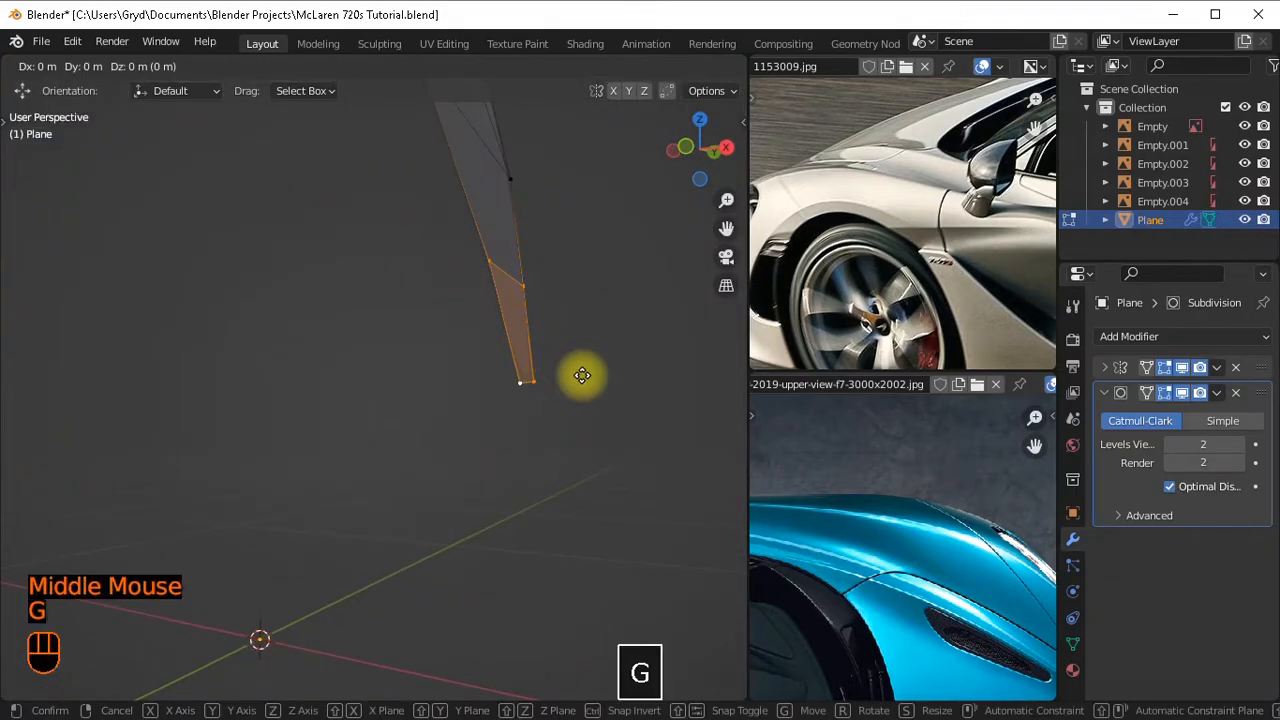
{"action": "key", "text": "x"}
{"action": "key", "text": "shift"}
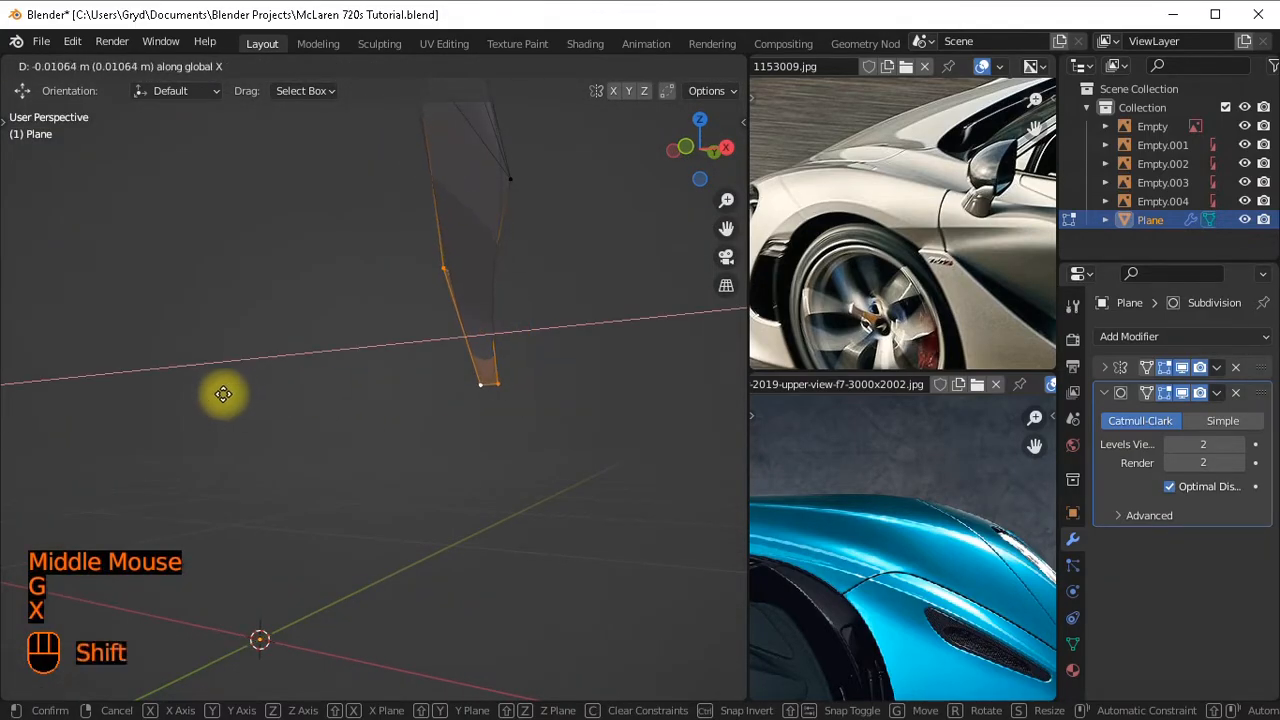
{"action": "left_click", "coordinate": [206, 389], "text": "shift"}
{"action": "scroll", "coordinate": [380, 334], "scroll_direction": "down", "scroll_amount": 1}
{"action": "middle_click_drag", "start_coordinate": [380, 334], "coordinate": [269, 356]}
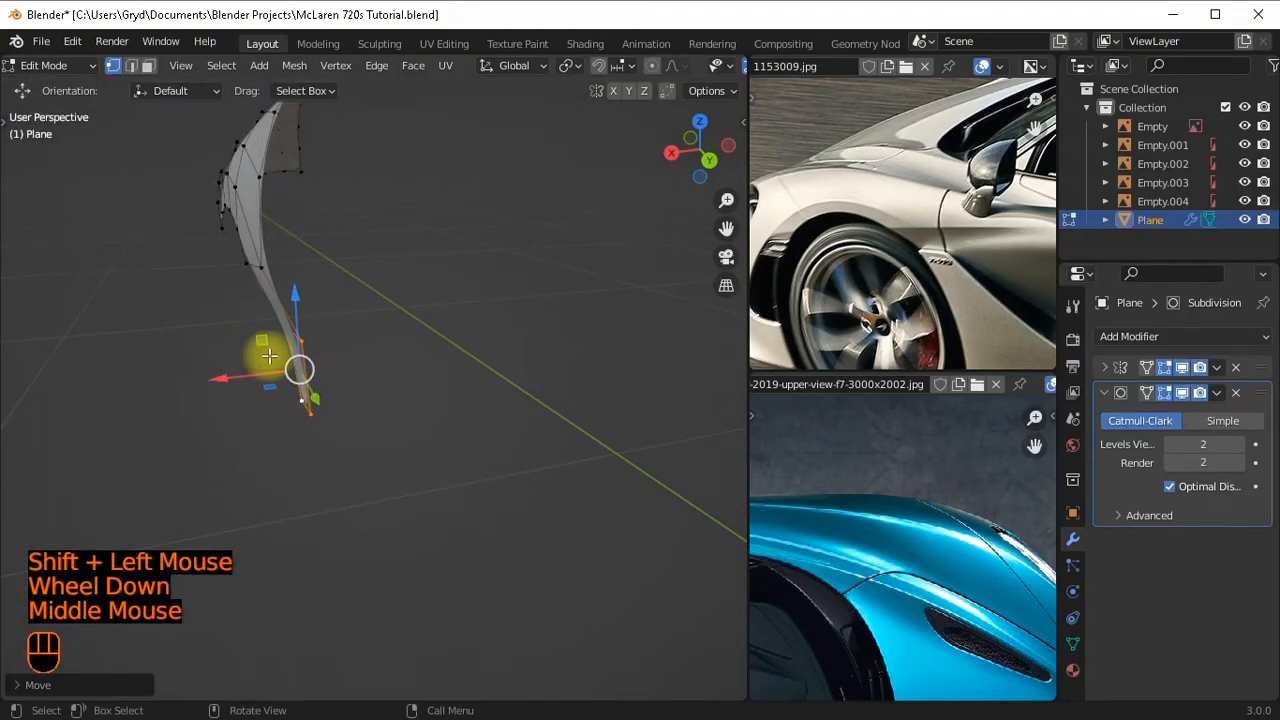
{"action": "key", "text": "g"}
{"action": "key", "text": "x"}
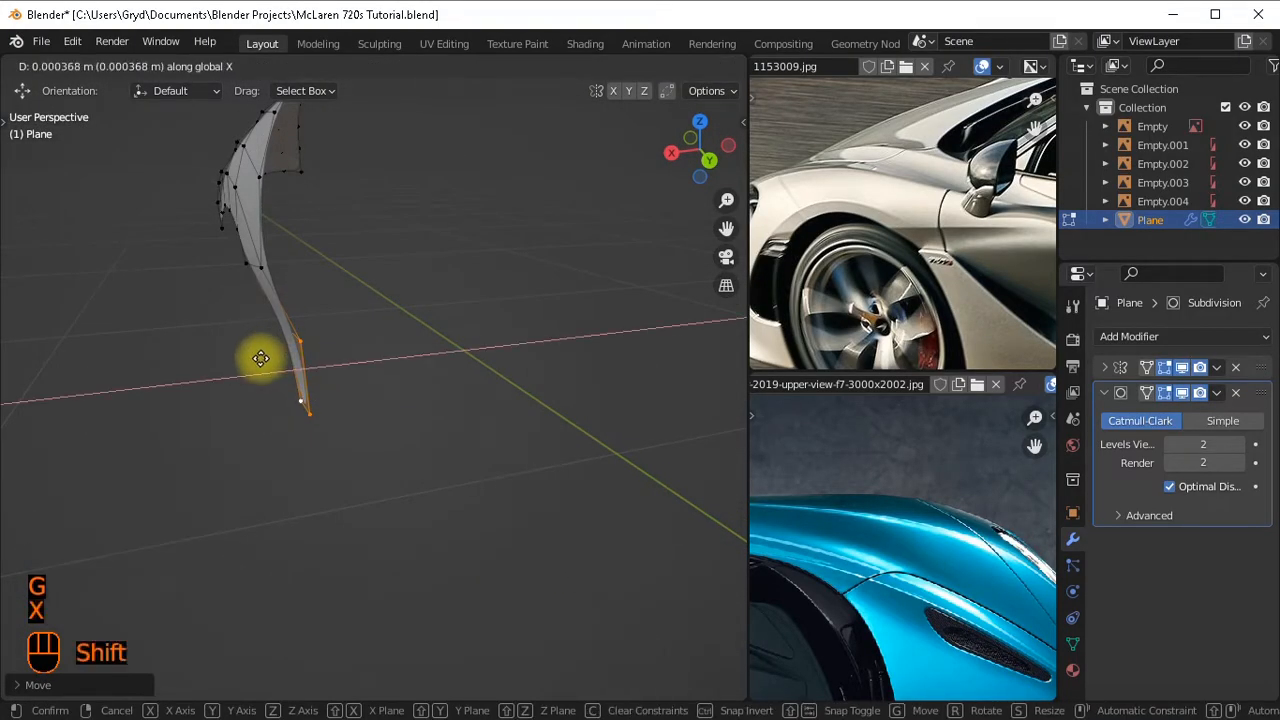
{"action": "right_click", "coordinate": [300, 351], "text": "shift"}
Compare the shape of the fender's lower rear tip with the side reference photo.
{"action": "middle_click_drag", "start_coordinate": [230, 370], "coordinate": [571, 309]}
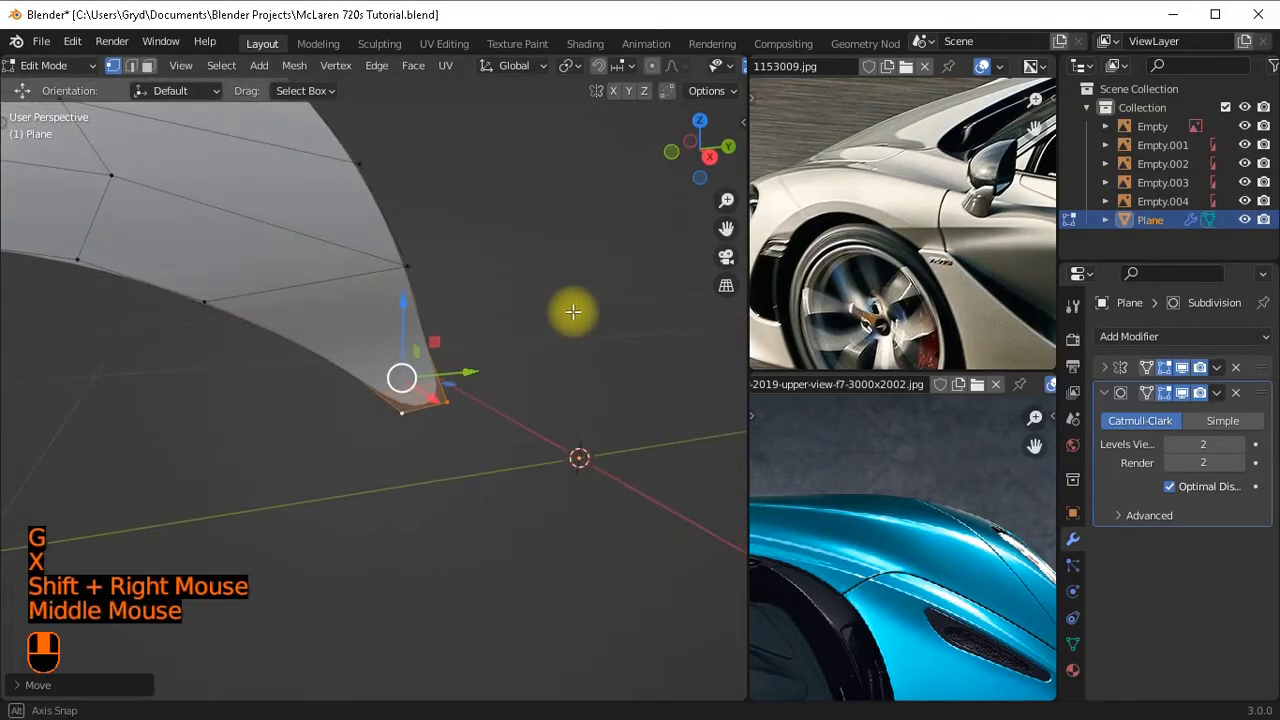
{"action": "scroll", "coordinate": [571, 309], "scroll_direction": "down", "scroll_amount": 2}
{"action": "scroll", "coordinate": [955, 240], "scroll_direction": "up", "scroll_amount": 1}
{"action": "scroll", "coordinate": [920, 239], "scroll_direction": "up", "scroll_amount": 1}
{"action": "scroll", "coordinate": [892, 238], "scroll_direction": "down", "scroll_amount": 1}
{"action": "middle_click_drag", "start_coordinate": [892, 238], "coordinate": [870, 235]}
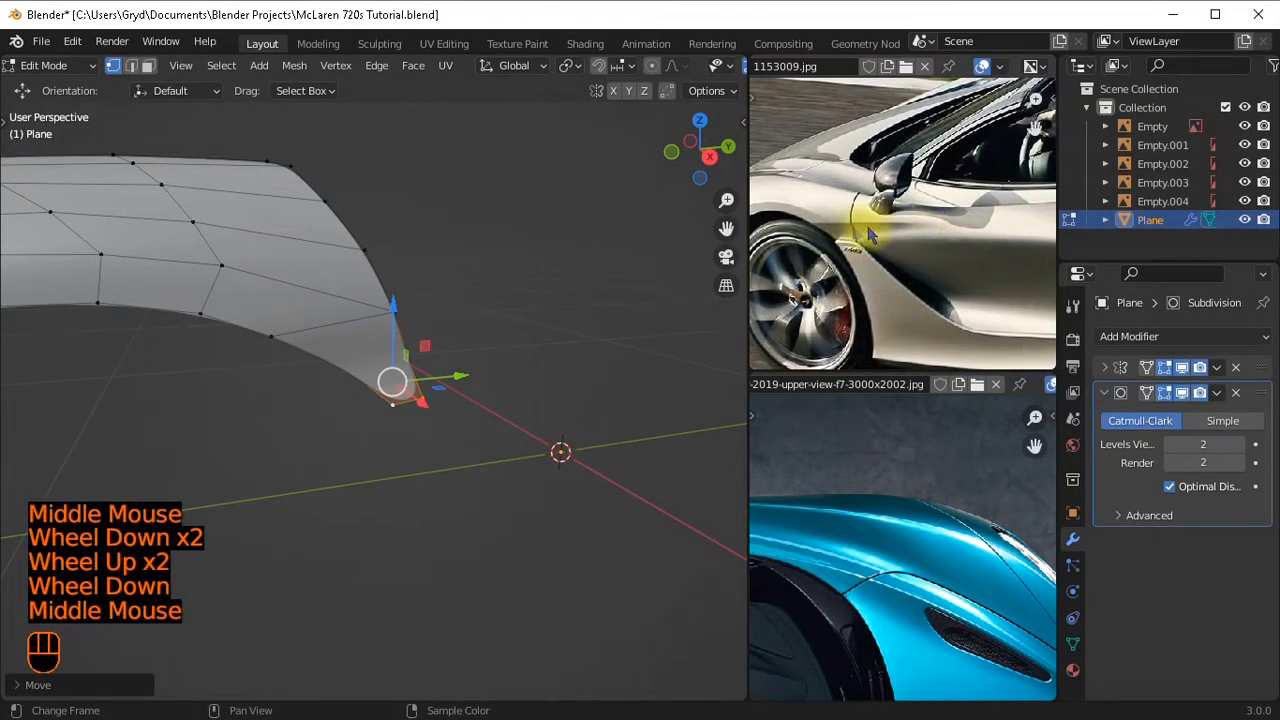
Add a loop cut across the fender's lower rear tip and slide it fully up against the edge above.
{"action": "scroll", "coordinate": [970, 238], "scroll_direction": "down", "scroll_amount": 1}
{"action": "scroll", "coordinate": [917, 235], "scroll_direction": "up", "scroll_amount": 1}
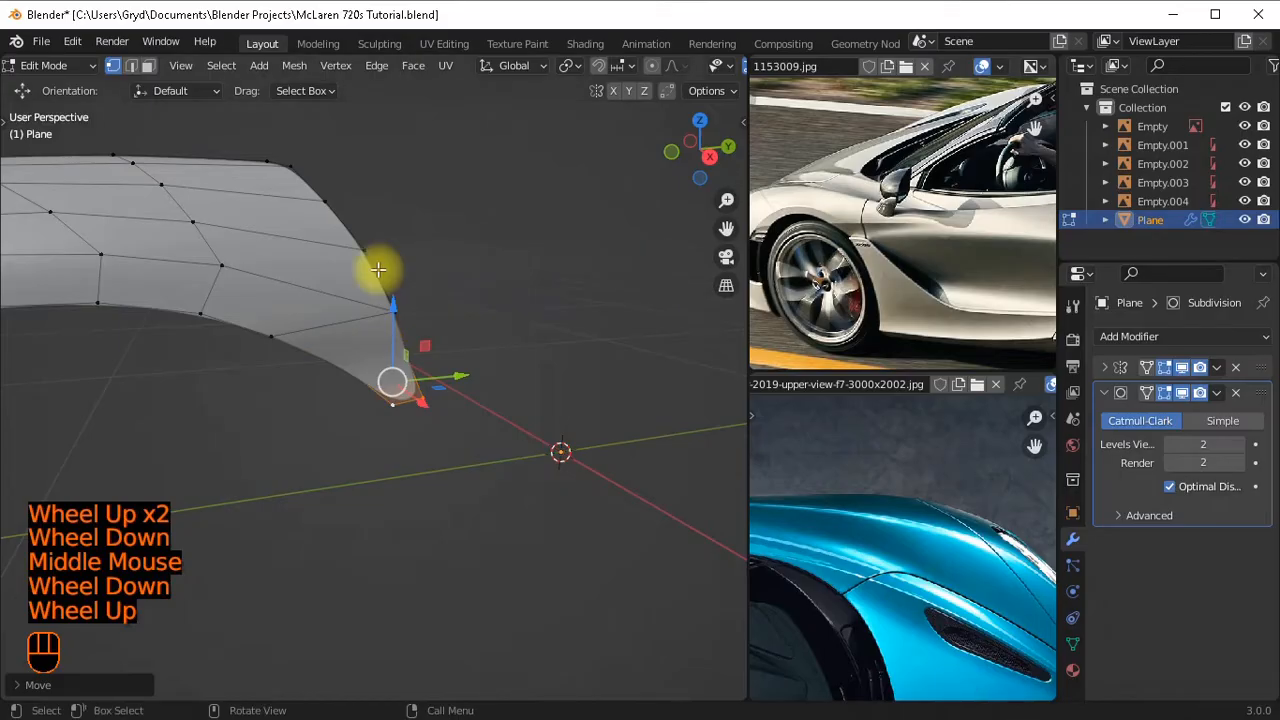
{"action": "scroll", "coordinate": [378, 269], "scroll_direction": "up", "scroll_amount": 2}
{"action": "scroll", "coordinate": [420, 329], "scroll_direction": "down", "scroll_amount": 1}
{"action": "middle_click_drag", "start_coordinate": [403, 337], "coordinate": [433, 290]}
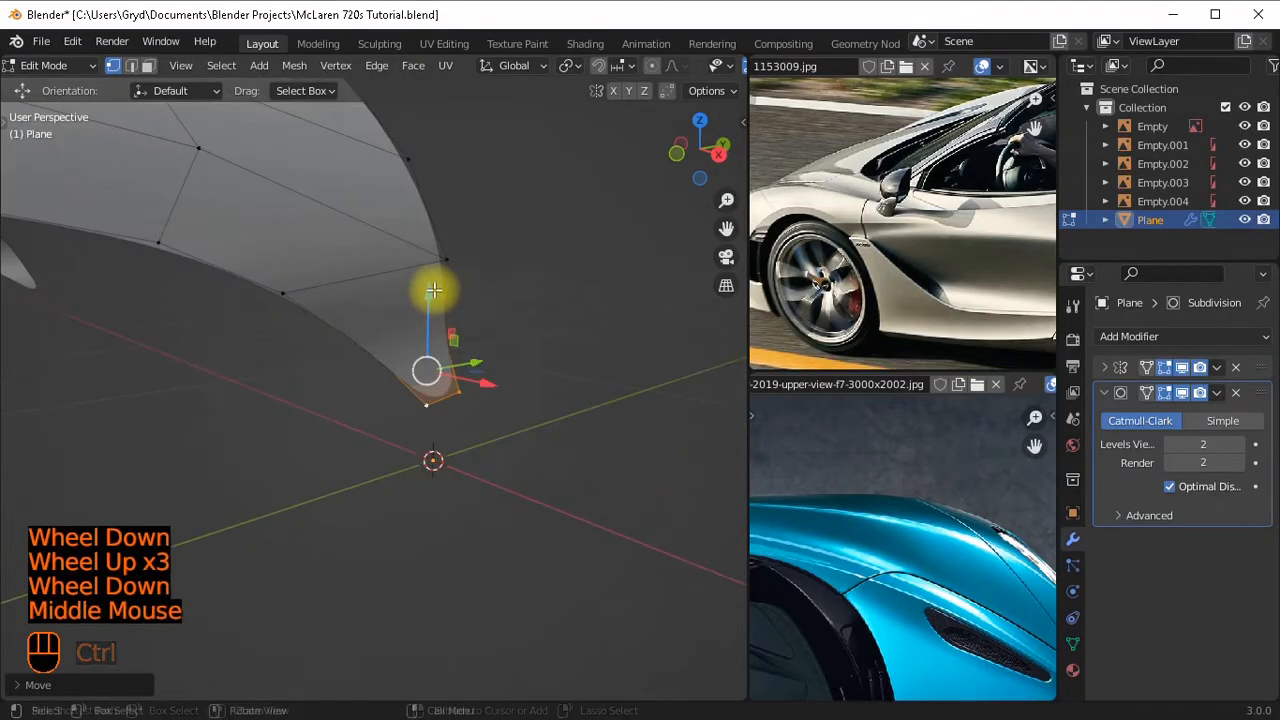
{"action": "key", "text": "ctrl+r"}
{"action": "left_click", "coordinate": [433, 280]}
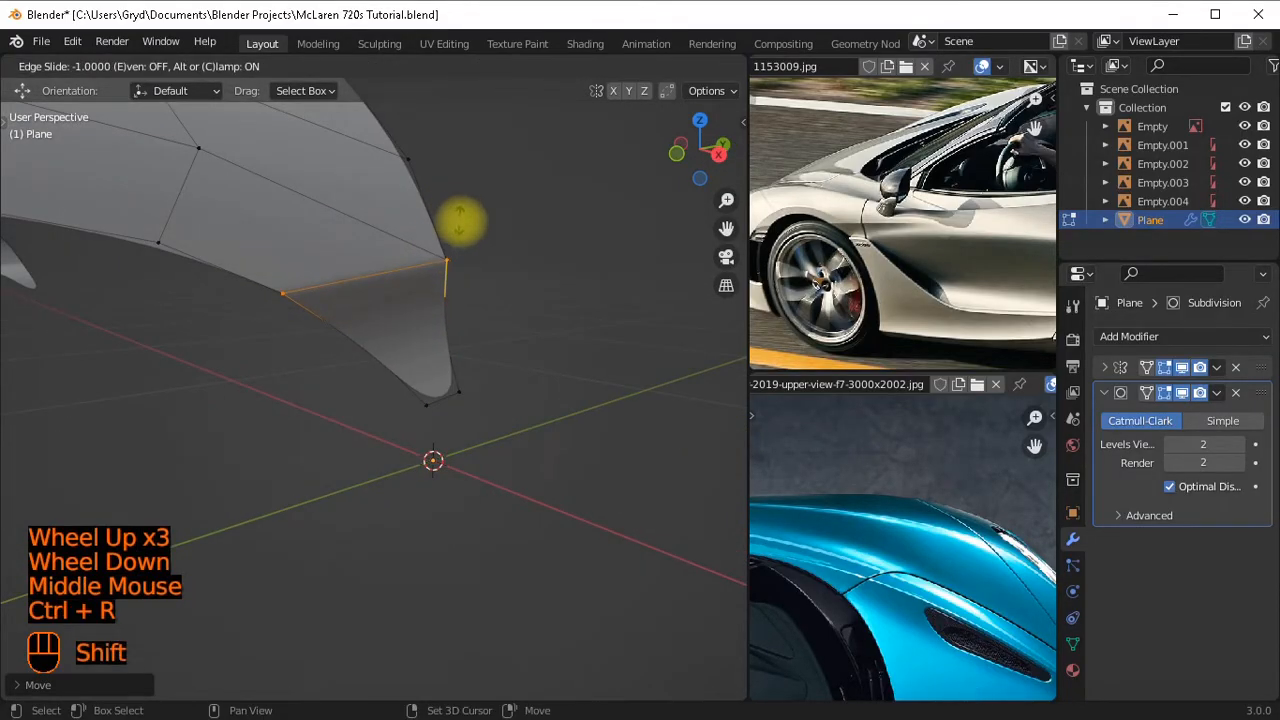
{"action": "left_click", "coordinate": [460, 232], "text": "shift"}
Add a lengthwise loop cut through the fender's lowest row of faces and slide it evenly close to the row's upper edge.
{"action": "key", "text": "ctrl+r"}
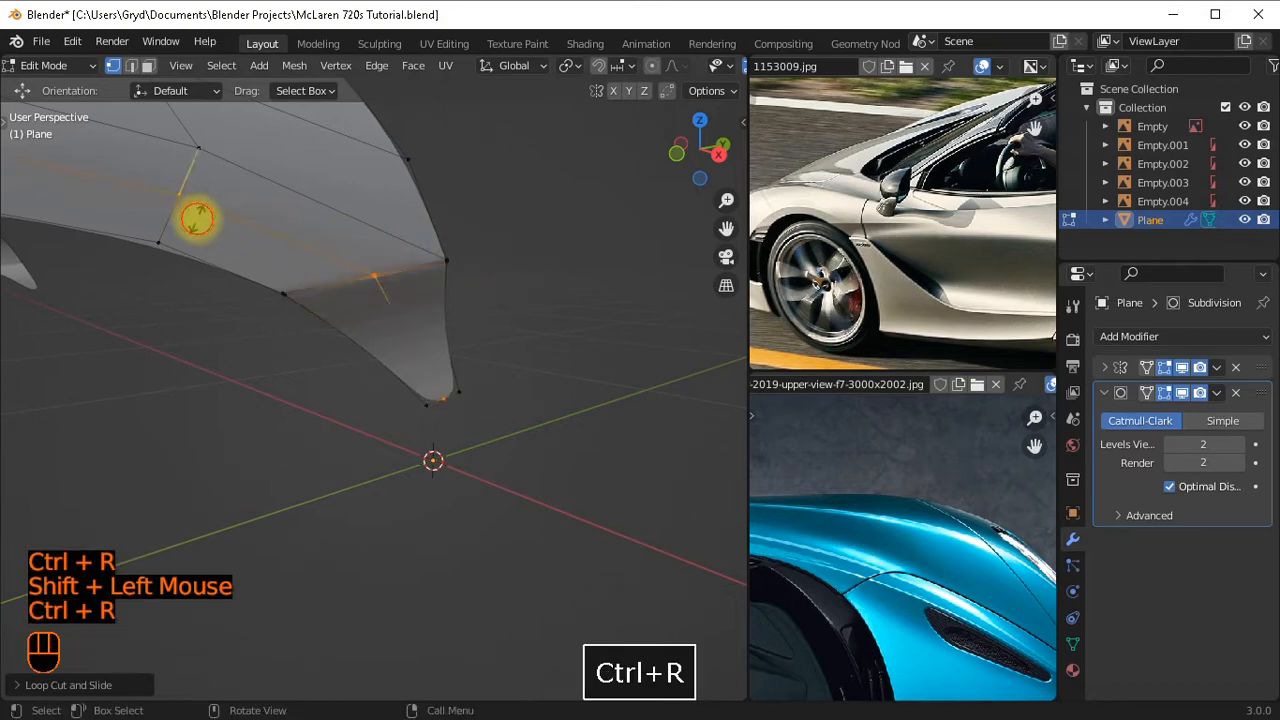
{"action": "left_click", "coordinate": [195, 215]}
{"action": "key", "text": "e"}
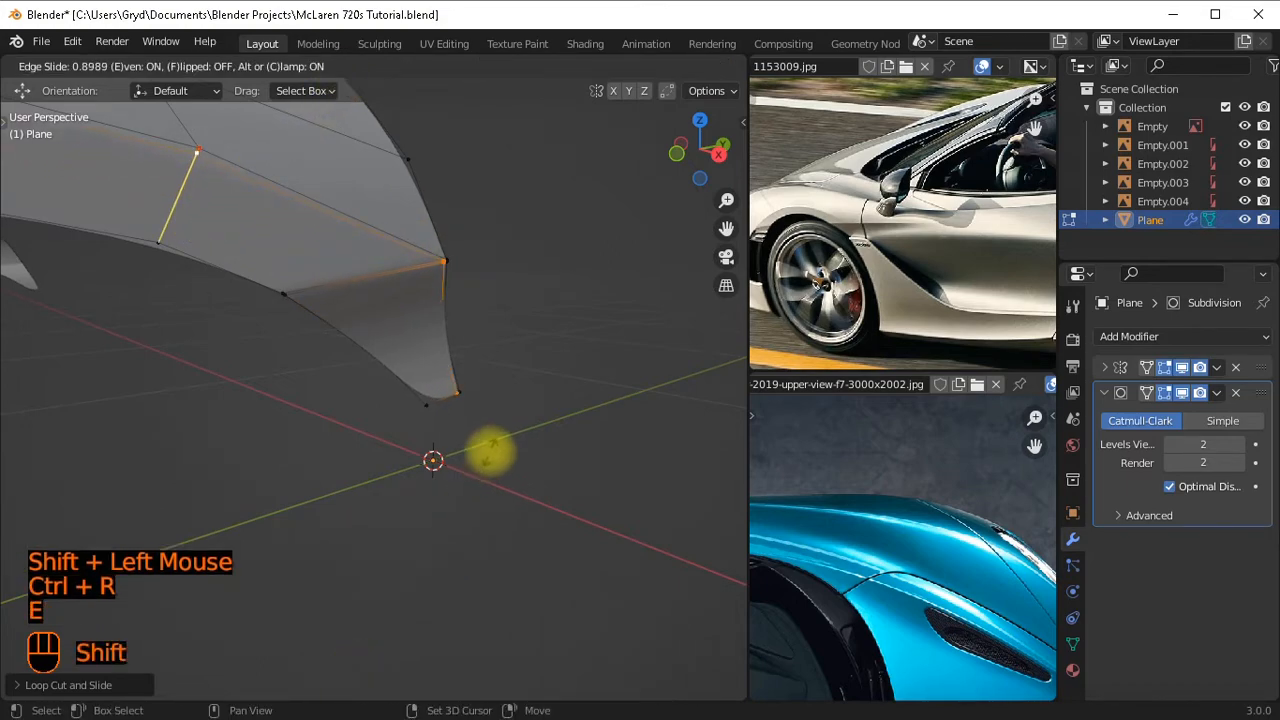
{"action": "left_click", "coordinate": [490, 452], "text": "shift"}
Leave mesh editing and switch the solid shading to a reflective metallic matcap to inspect the fender's surface.
{"action": "key", "text": "Tab"}
{"action": "scroll", "coordinate": [486, 448], "scroll_direction": "down", "scroll_amount": 3}
{"action": "middle_click_drag", "start_coordinate": [486, 448], "coordinate": [507, 578]}
{"action": "middle_click_drag", "start_coordinate": [485, 545], "coordinate": [548, 505]}
{"action": "left_click", "coordinate": [545, 500]}
{"action": "middle_click_drag", "start_coordinate": [535, 490], "coordinate": [545, 262]}
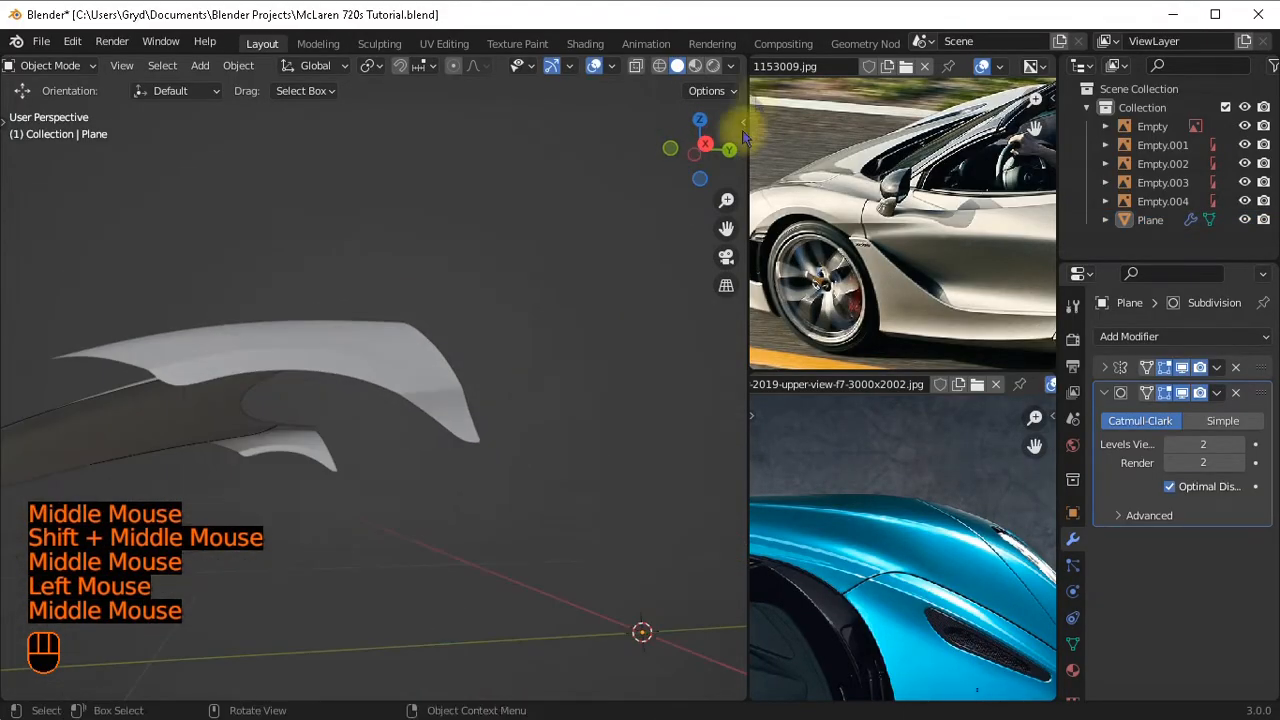
{"action": "left_click", "coordinate": [731, 66]}
{"action": "left_click", "coordinate": [710, 157]}
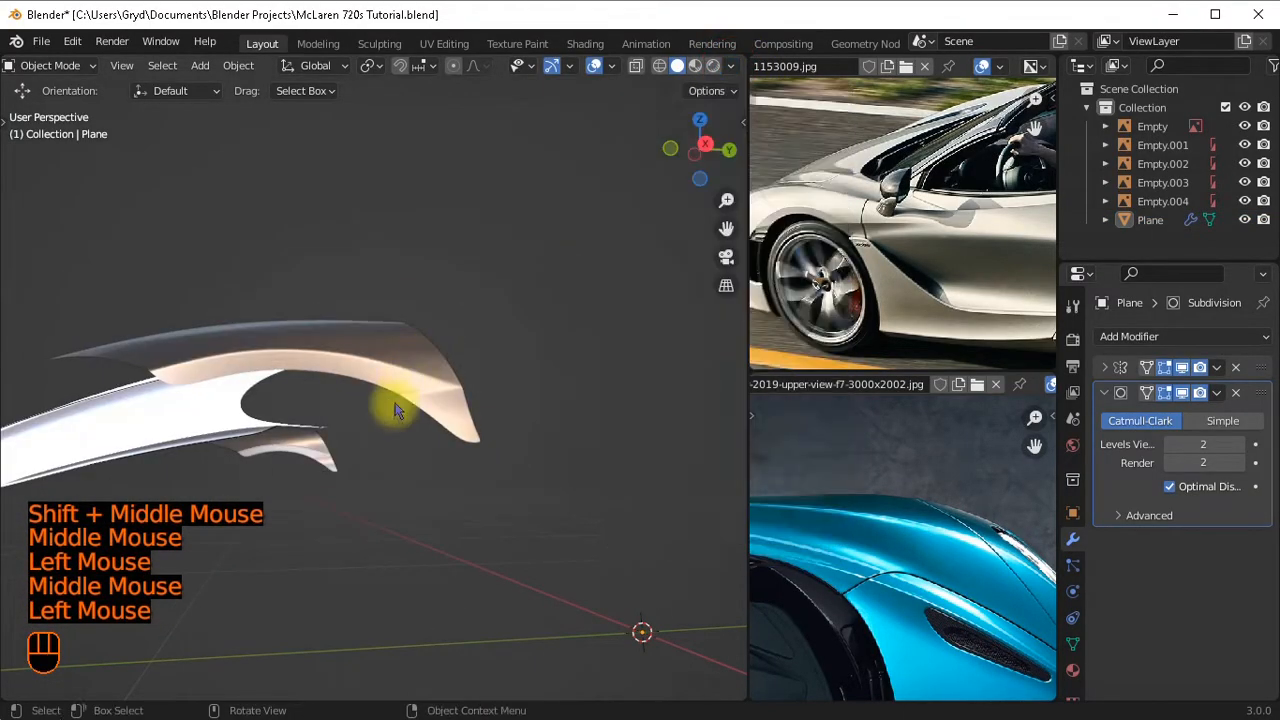
{"action": "mouse_move", "coordinate": [391, 409]}
{"action": "middle_mouse_down"}
{"action": "mouse_move", "coordinate": [309, 457]}
{"action": "mouse_move", "coordinate": [303, 420]}
{"action": "mouse_move", "coordinate": [370, 487]}
{"action": "mouse_move", "coordinate": [466, 477]}
{"action": "mouse_move", "coordinate": [477, 366]}
{"action": "mouse_move", "coordinate": [497, 391]}
{"action": "mouse_move", "coordinate": [294, 409]}
{"action": "mouse_move", "coordinate": [531, 403]}
{"action": "mouse_move", "coordinate": [629, 476]}
{"action": "middle_mouse_up"}
Undo the two loop cuts at the fender's lower rear tip and return to mesh editing.
{"action": "scroll", "coordinate": [510, 358], "scroll_direction": "up", "scroll_amount": 2}
{"action": "key", "text": "ctrl+z"}
{"action": "key", "text": "ctrl+z"}
{"action": "key", "text": "ctrl+z"}
{"action": "key", "text": "ctrl+z"}
{"action": "scroll", "coordinate": [512, 362], "scroll_direction": "down", "scroll_amount": 2}
{"action": "scroll", "coordinate": [486, 380], "scroll_direction": "up", "scroll_amount": 1}
{"action": "scroll", "coordinate": [485, 404], "scroll_direction": "down", "scroll_amount": 1}
{"action": "scroll", "coordinate": [531, 403], "scroll_direction": "up", "scroll_amount": 2}
{"action": "scroll", "coordinate": [484, 434], "scroll_direction": "down", "scroll_amount": 2}
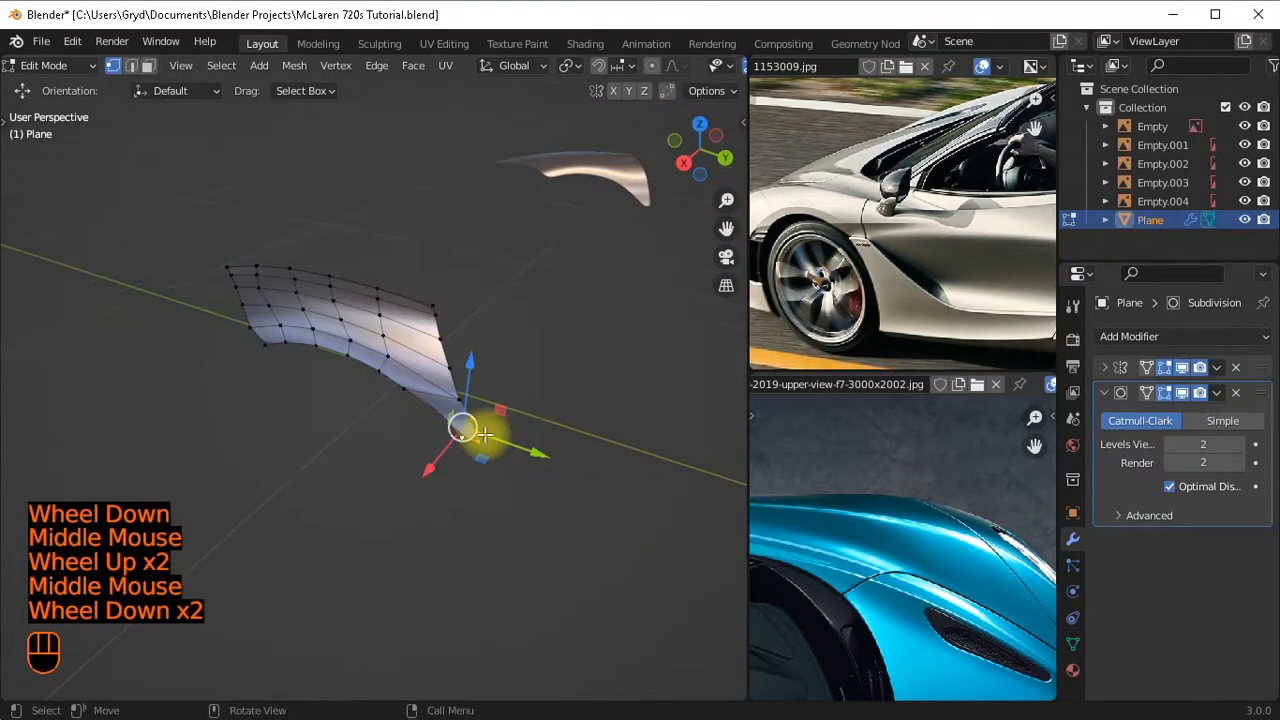
Compare the fender with the top blueprint, then reveal the hidden hood geometry and deselect everything.
{"action": "key", "text": "KP_7"}
{"action": "scroll", "coordinate": [460, 424], "scroll_direction": "down", "scroll_amount": 2}
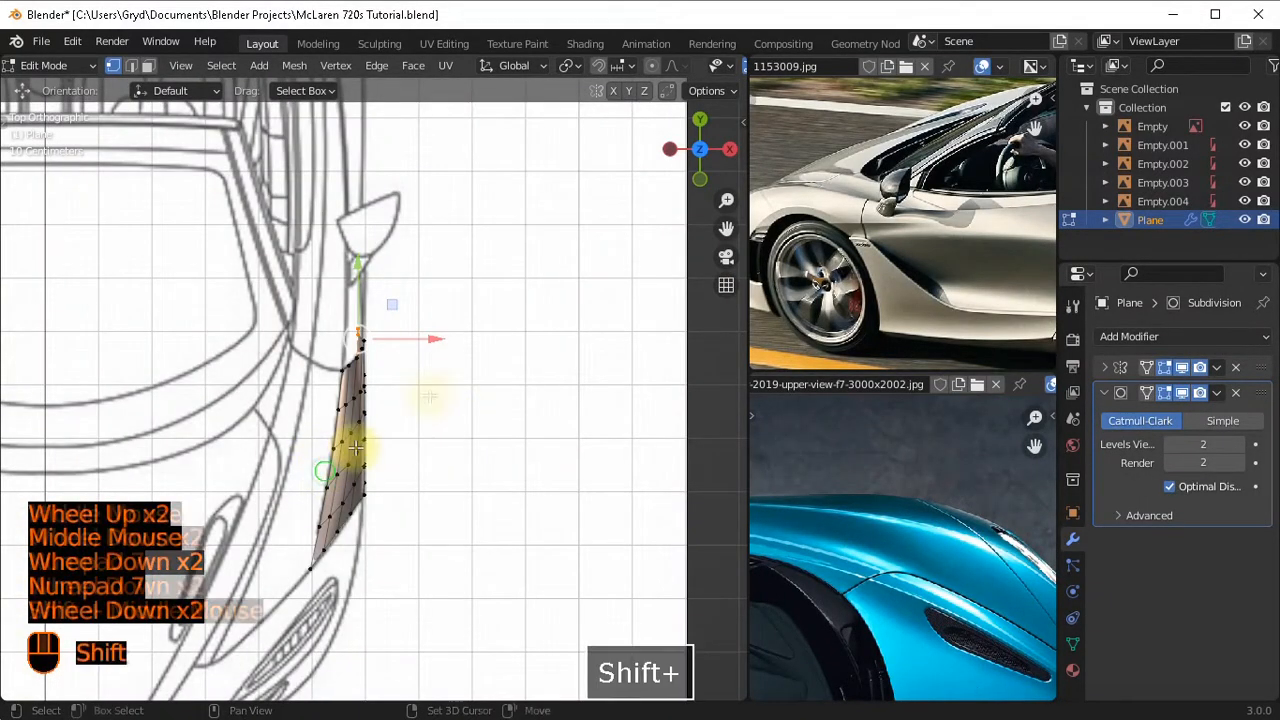
{"action": "middle_click_drag", "start_coordinate": [349, 449], "coordinate": [443, 223], "text": "shift"}
{"action": "scroll", "coordinate": [358, 535], "scroll_direction": "up", "scroll_amount": 2}
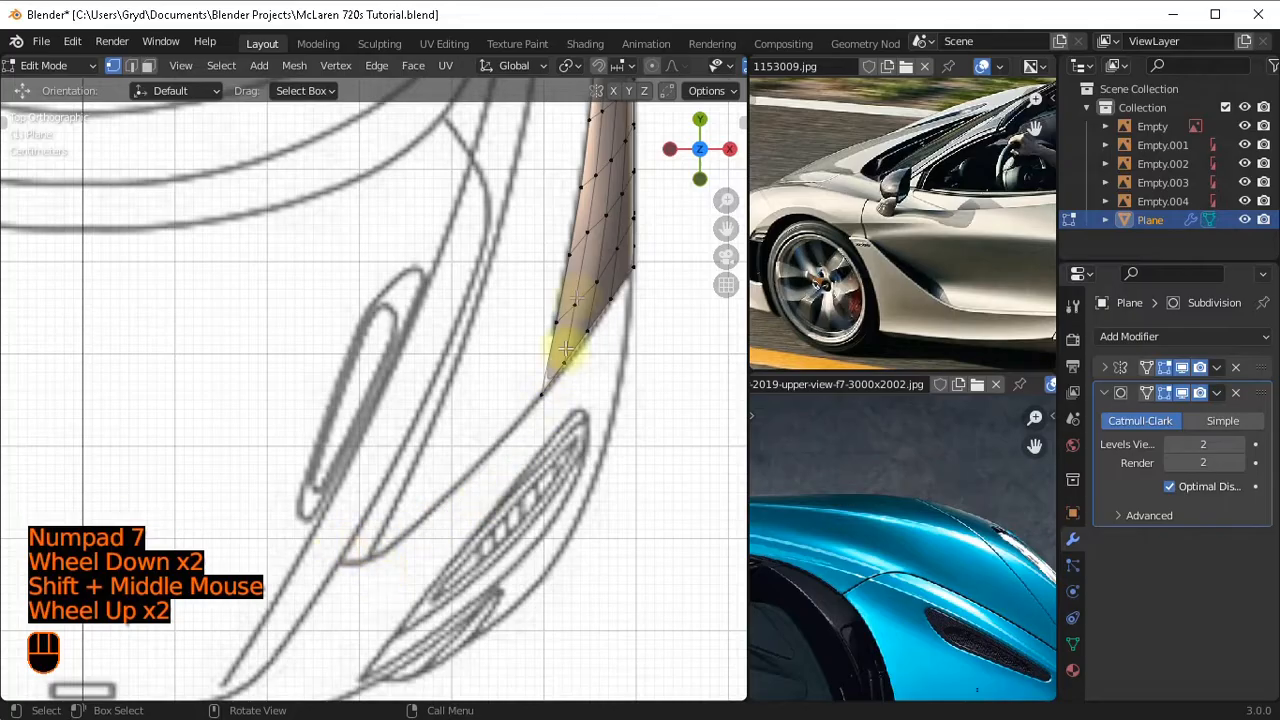
{"action": "middle_click_drag", "start_coordinate": [566, 217], "coordinate": [497, 352], "text": "shift"}
{"action": "scroll", "coordinate": [536, 257], "scroll_direction": "down", "scroll_amount": 2}
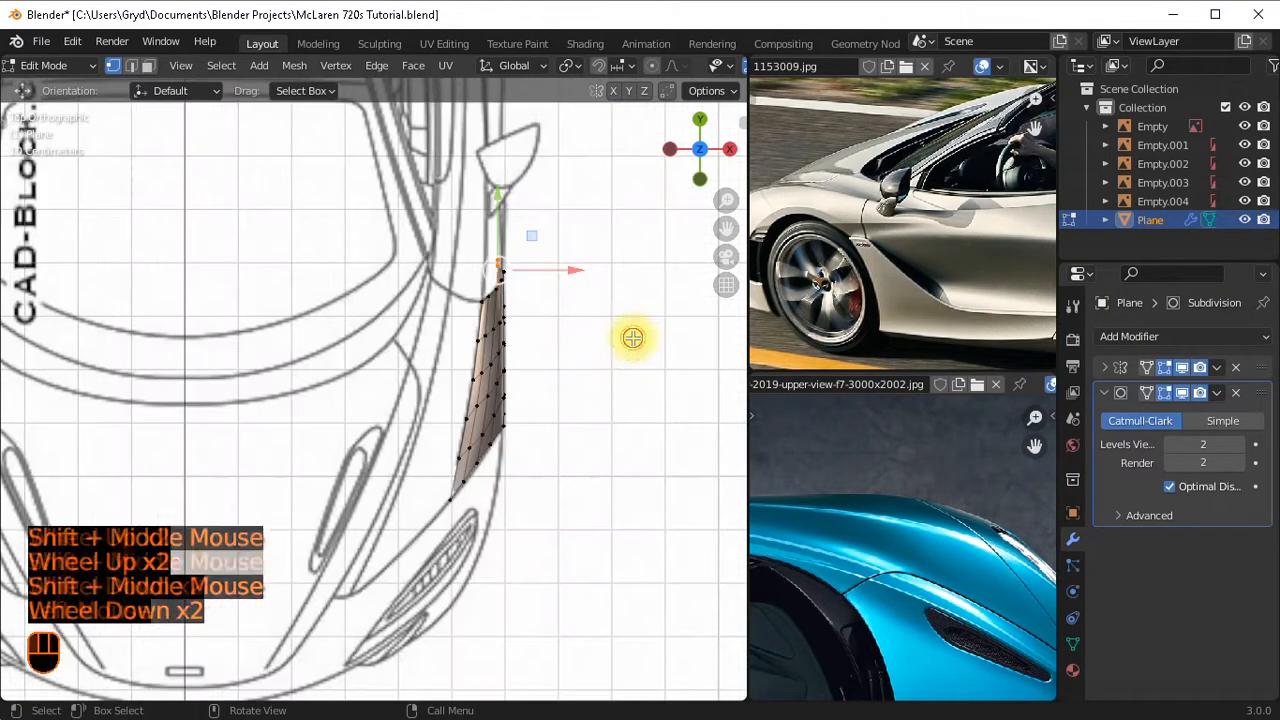
{"action": "left_click", "coordinate": [559, 368]}
{"action": "key", "text": "alt+h"}
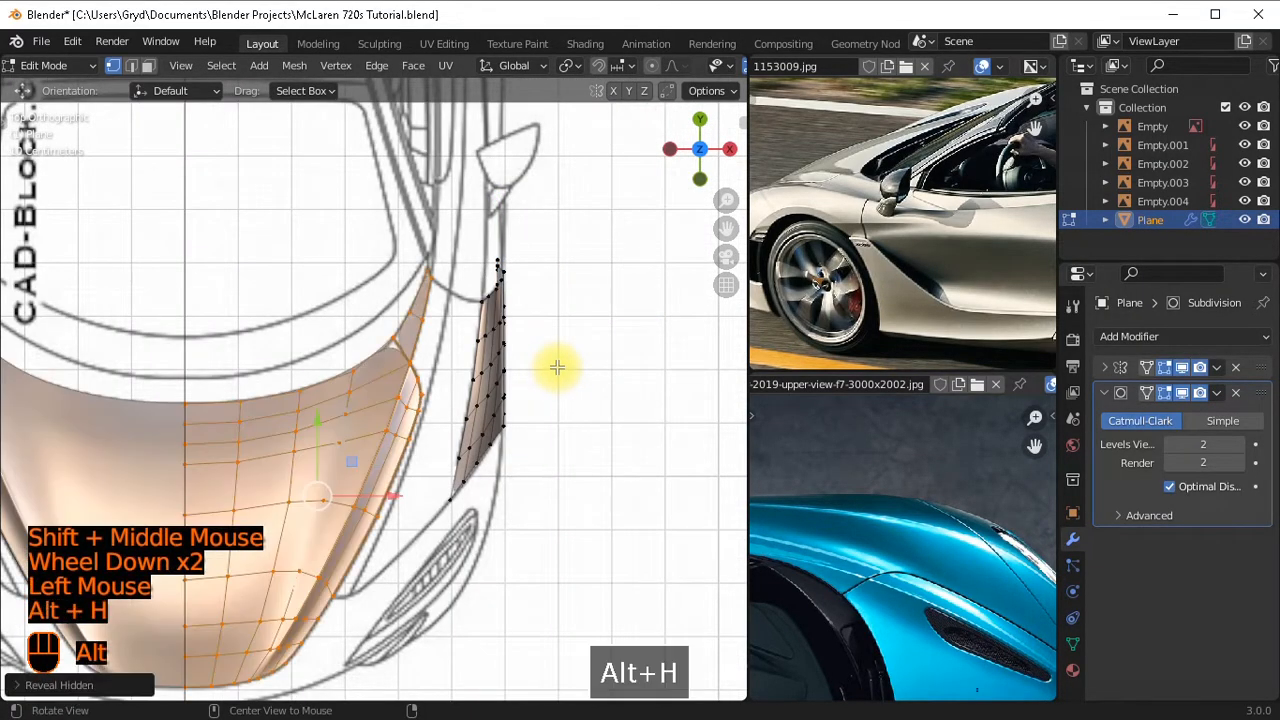
{"action": "left_click", "coordinate": [609, 380]}
Extrude the short edge at the hood's outer rear corner rearward, parallel to the narrow panel beside the windshield.
{"action": "scroll", "coordinate": [590, 369], "scroll_direction": "up", "scroll_amount": 1}
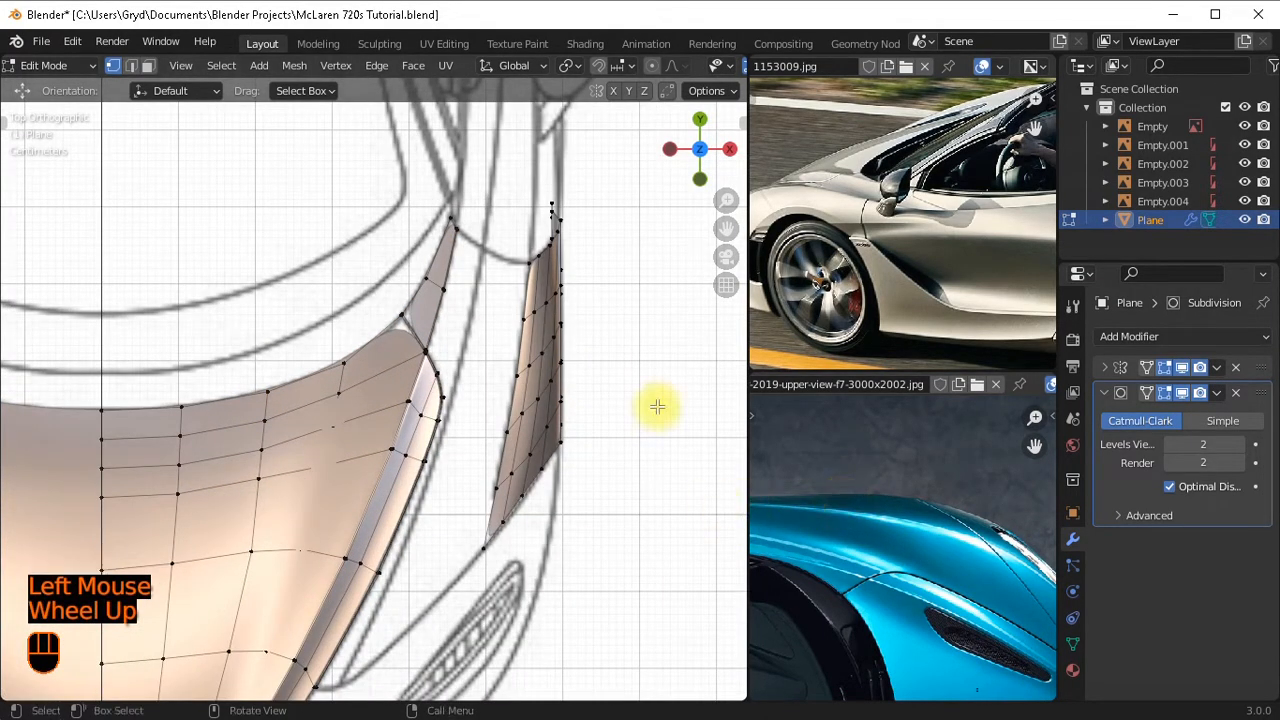
{"action": "scroll", "coordinate": [592, 350], "scroll_direction": "up", "scroll_amount": 2}
{"action": "middle_click_drag", "start_coordinate": [660, 271], "coordinate": [471, 425], "text": "shift"}
{"action": "scroll", "coordinate": [514, 329], "scroll_direction": "up", "scroll_amount": 1}
{"action": "left_click", "coordinate": [397, 462]}
{"action": "scroll", "coordinate": [471, 425], "scroll_direction": "up", "scroll_amount": 2}
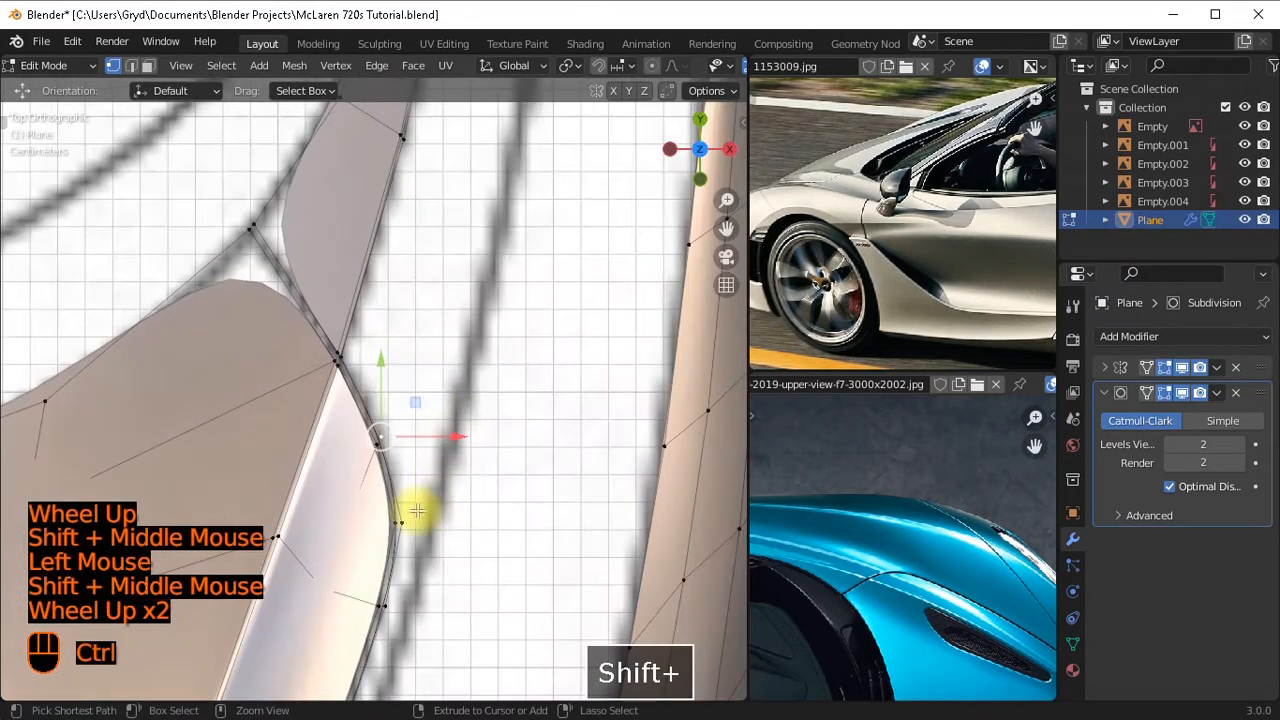
{"action": "left_click", "coordinate": [415, 513], "text": "ctrl"}
{"action": "scroll", "coordinate": [503, 473], "scroll_direction": "down", "scroll_amount": 1}
{"action": "scroll", "coordinate": [506, 457], "scroll_direction": "down", "scroll_amount": 2}
{"action": "key", "text": "e"}
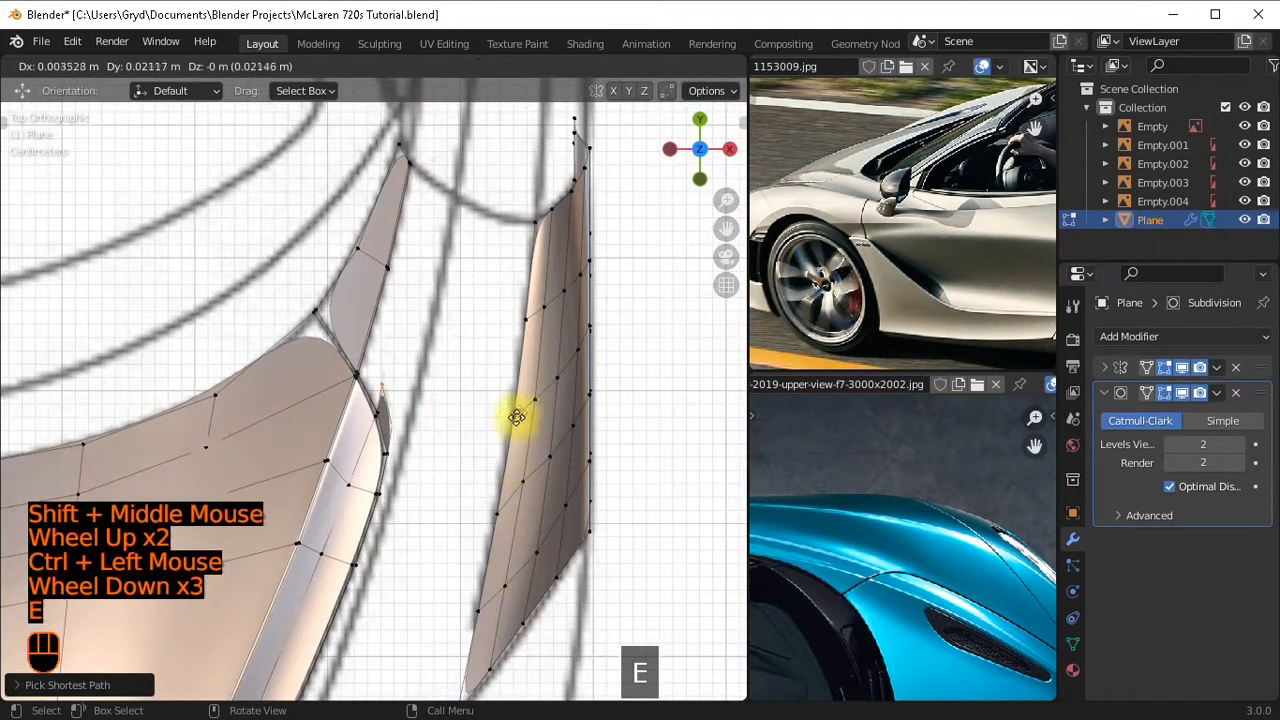
{"action": "left_click", "coordinate": [573, 142], "text": "shift"}
Extrude the strip's end edge again, rearward to the curved panel line at the back of the fender in the top blueprint.
{"action": "middle_click_drag", "start_coordinate": [571, 137], "coordinate": [443, 423], "text": "shift"}
{"action": "scroll", "coordinate": [437, 429], "scroll_direction": "up", "scroll_amount": 1}
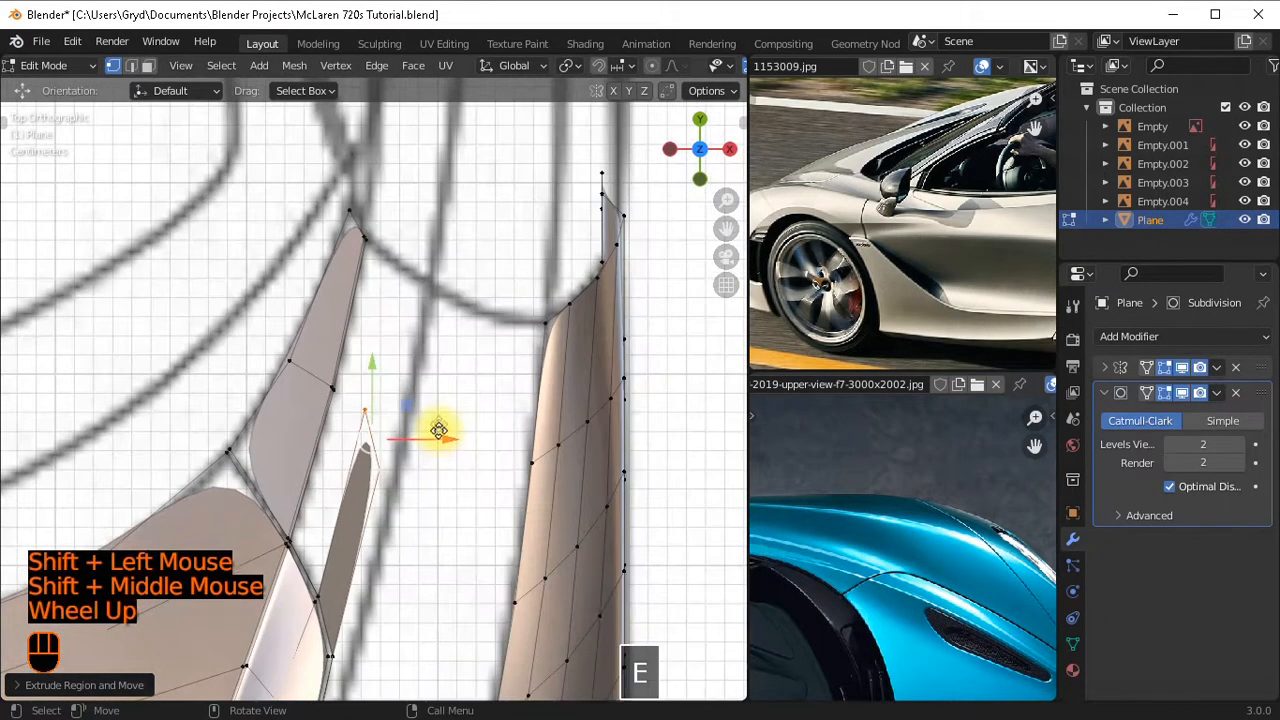
{"action": "key", "text": "e"}
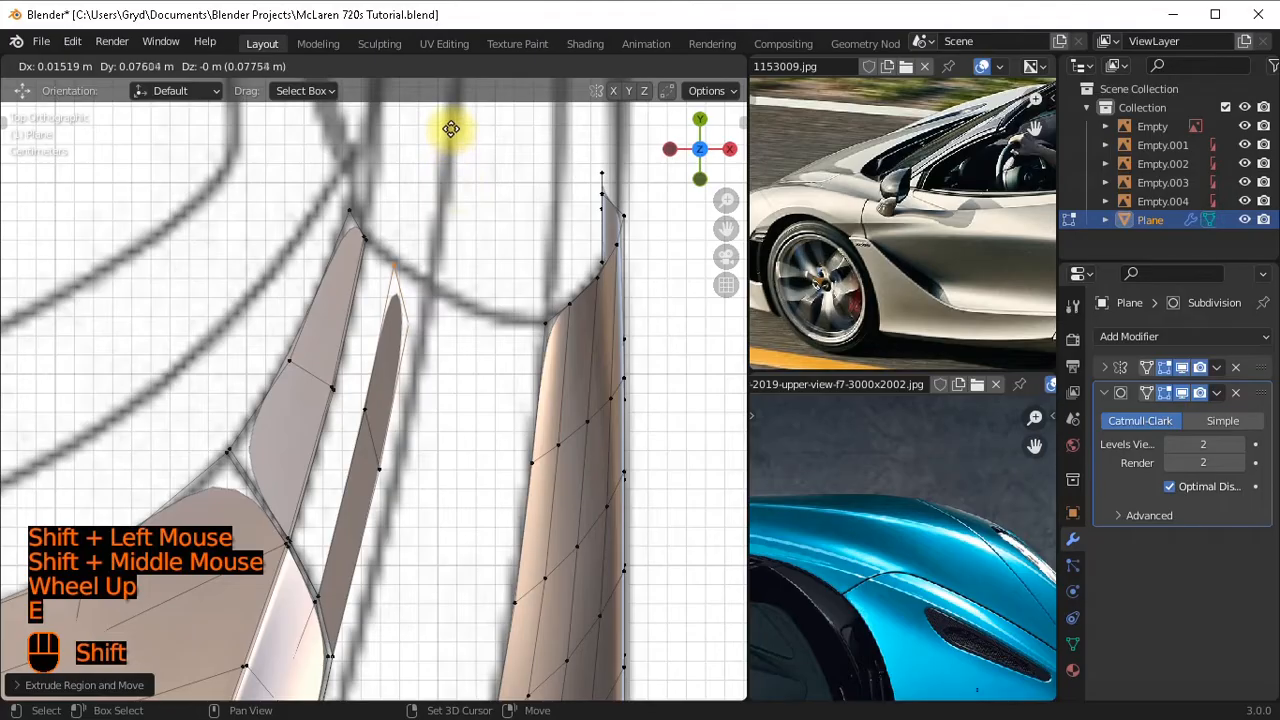
{"action": "left_click", "coordinate": [451, 121], "text": "shift"}
{"action": "scroll", "coordinate": [463, 497], "scroll_direction": "down", "scroll_amount": 1, "text": "shift"}
{"action": "middle_click_drag", "start_coordinate": [463, 497], "coordinate": [520, 310], "text": "shift"}
{"action": "scroll", "coordinate": [517, 320], "scroll_direction": "up", "scroll_amount": 1}
{"action": "scroll", "coordinate": [517, 320], "scroll_direction": "down", "scroll_amount": 2}
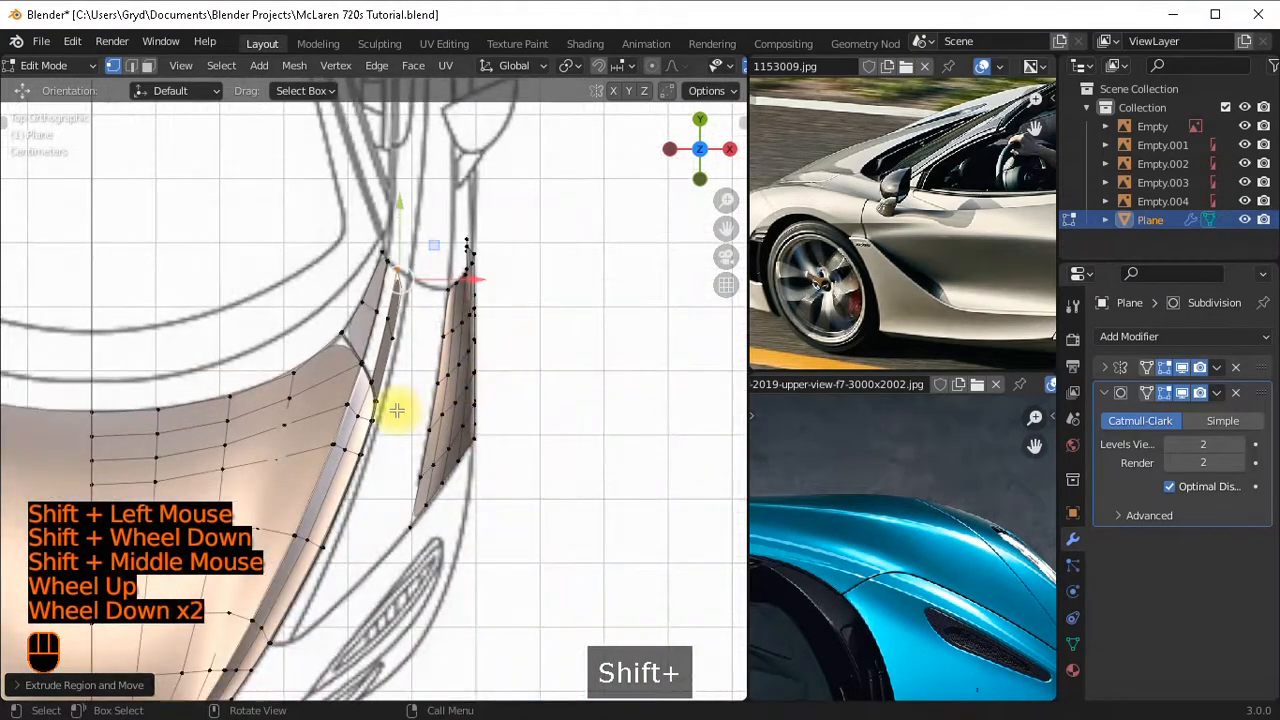
Move the inner front vertex of the new strip slightly inward along the global X axis, closer to the hood's edge.
{"action": "scroll", "coordinate": [385, 345], "scroll_direction": "up", "scroll_amount": 2}
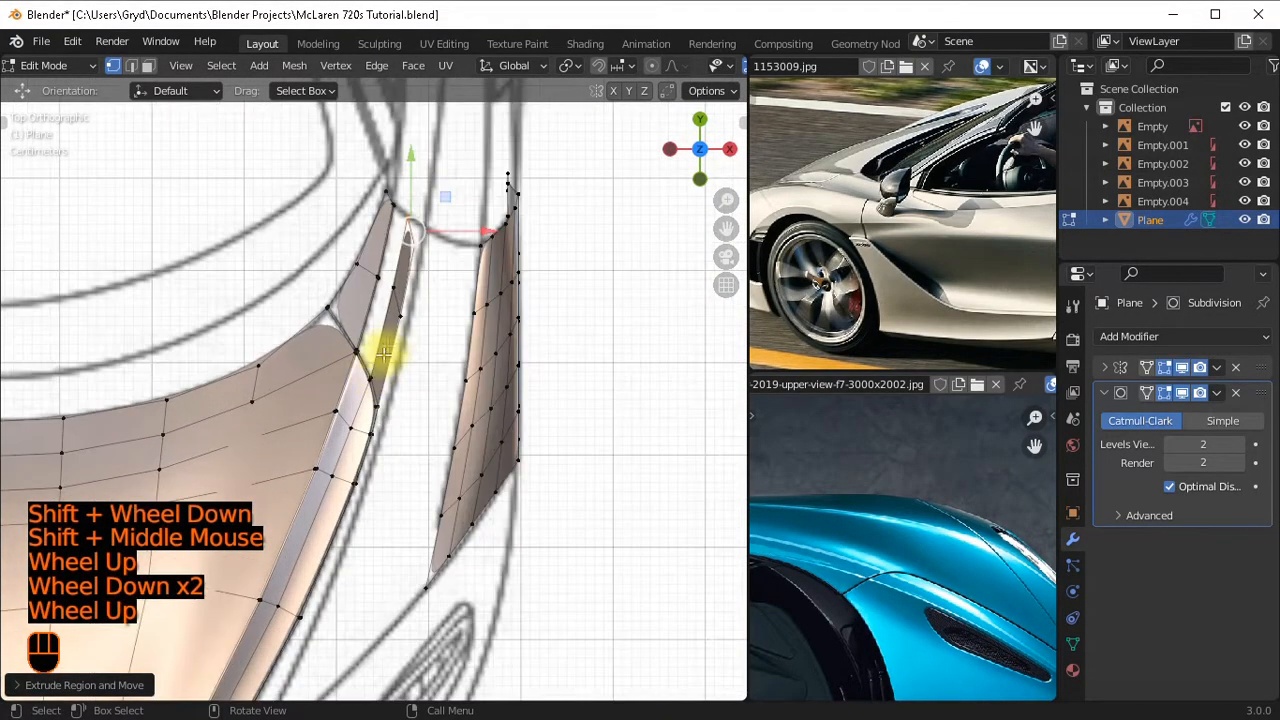
{"action": "middle_click_drag", "start_coordinate": [437, 329], "coordinate": [429, 337], "text": "shift"}
{"action": "scroll", "coordinate": [428, 325], "scroll_direction": "up", "scroll_amount": 2}
{"action": "left_click", "coordinate": [428, 320]}
{"action": "scroll", "coordinate": [523, 271], "scroll_direction": "up", "scroll_amount": 2}
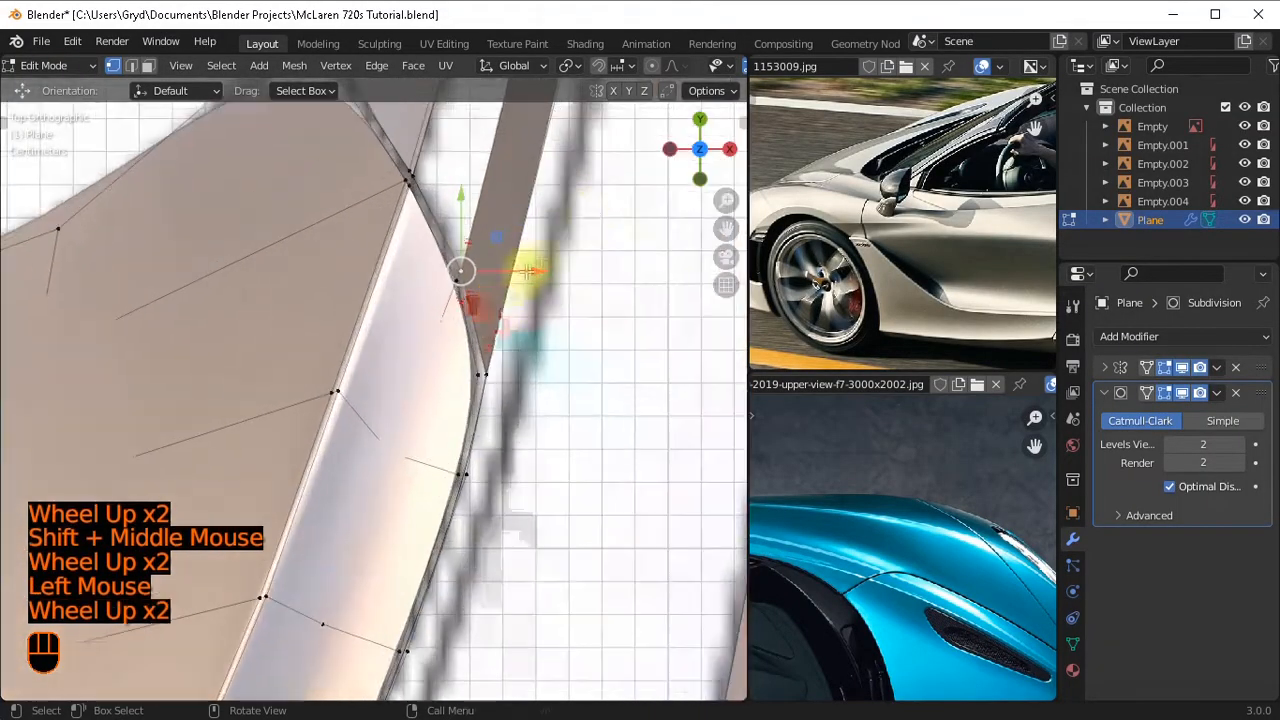
{"action": "middle_click_drag", "start_coordinate": [523, 271], "coordinate": [549, 371], "text": "shift"}
{"action": "scroll", "coordinate": [565, 397], "scroll_direction": "up", "scroll_amount": 1}
{"action": "key", "text": "g"}
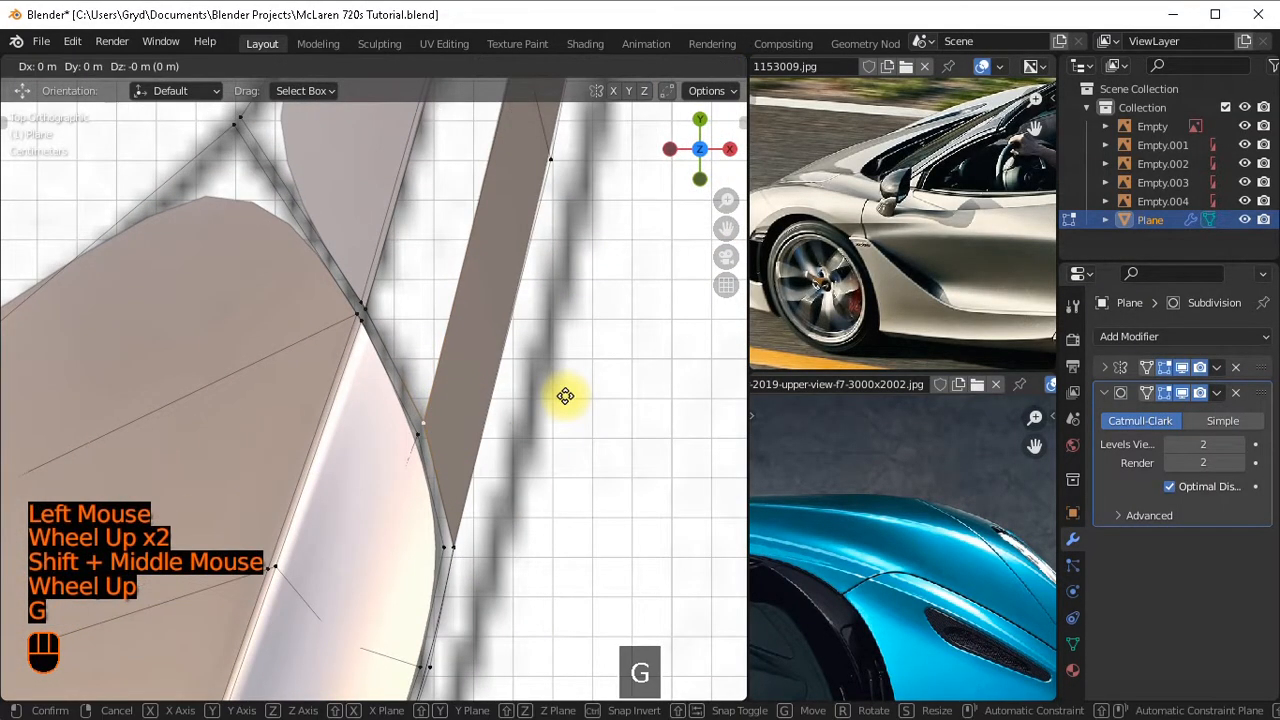
{"action": "key", "text": "g"}
{"action": "right_click", "coordinate": [566, 397]}
{"action": "key", "text": "g"}
{"action": "key", "text": "x"}
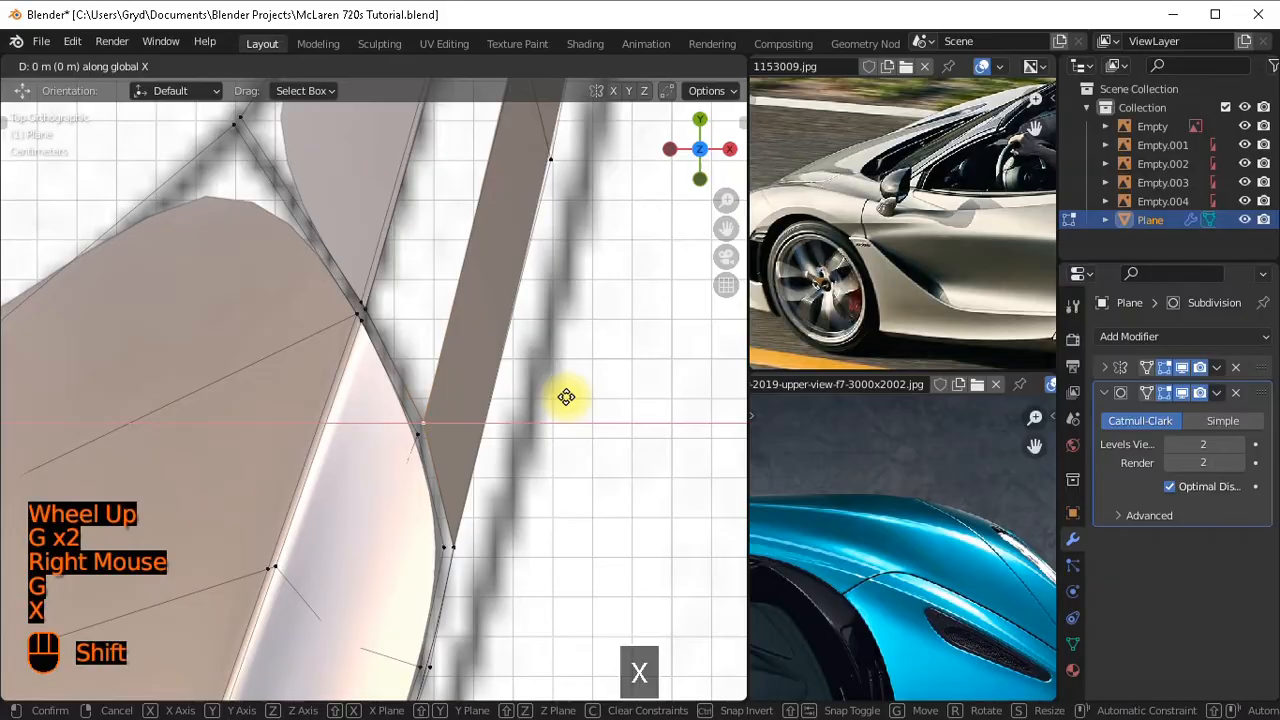
{"action": "left_click", "coordinate": [561, 397], "text": "shift"}
{"action": "scroll", "coordinate": [563, 406], "scroll_direction": "down", "scroll_amount": 3}
{"action": "middle_click_drag", "start_coordinate": [509, 486], "coordinate": [528, 325], "text": "shift"}
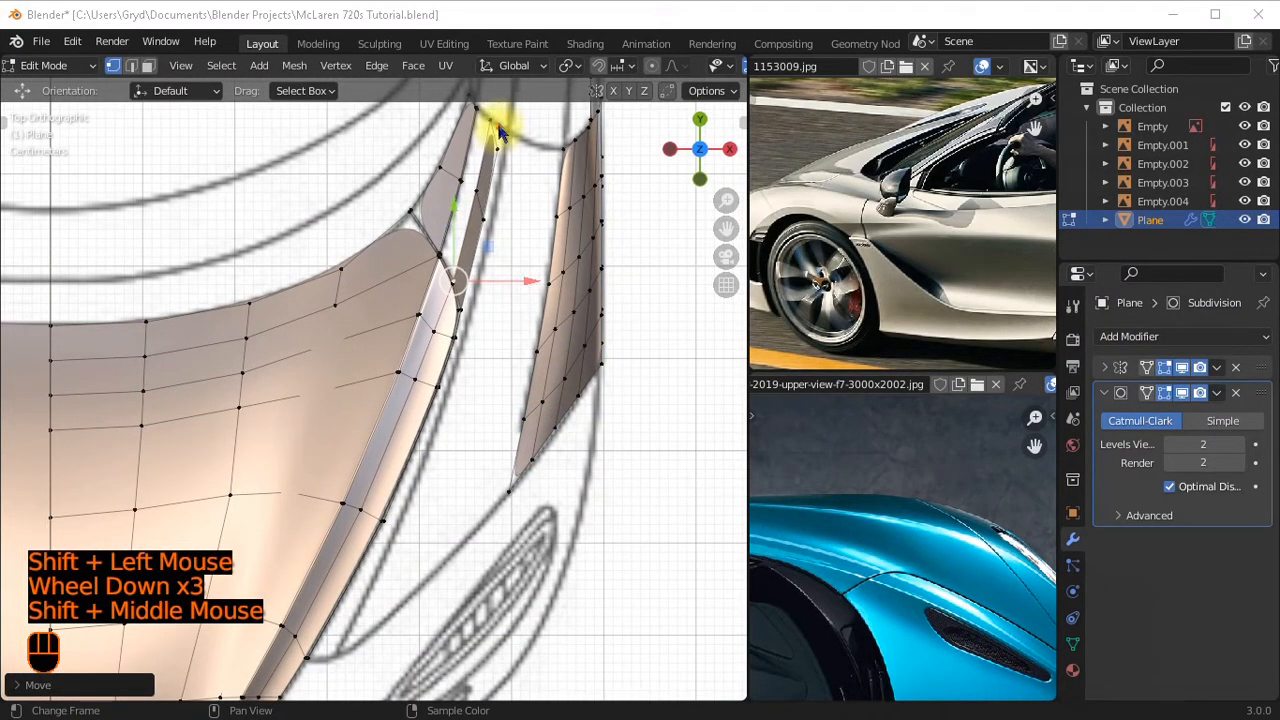
{"action": "left_click_drag", "start_coordinate": [478, 172], "coordinate": [443, 285]}
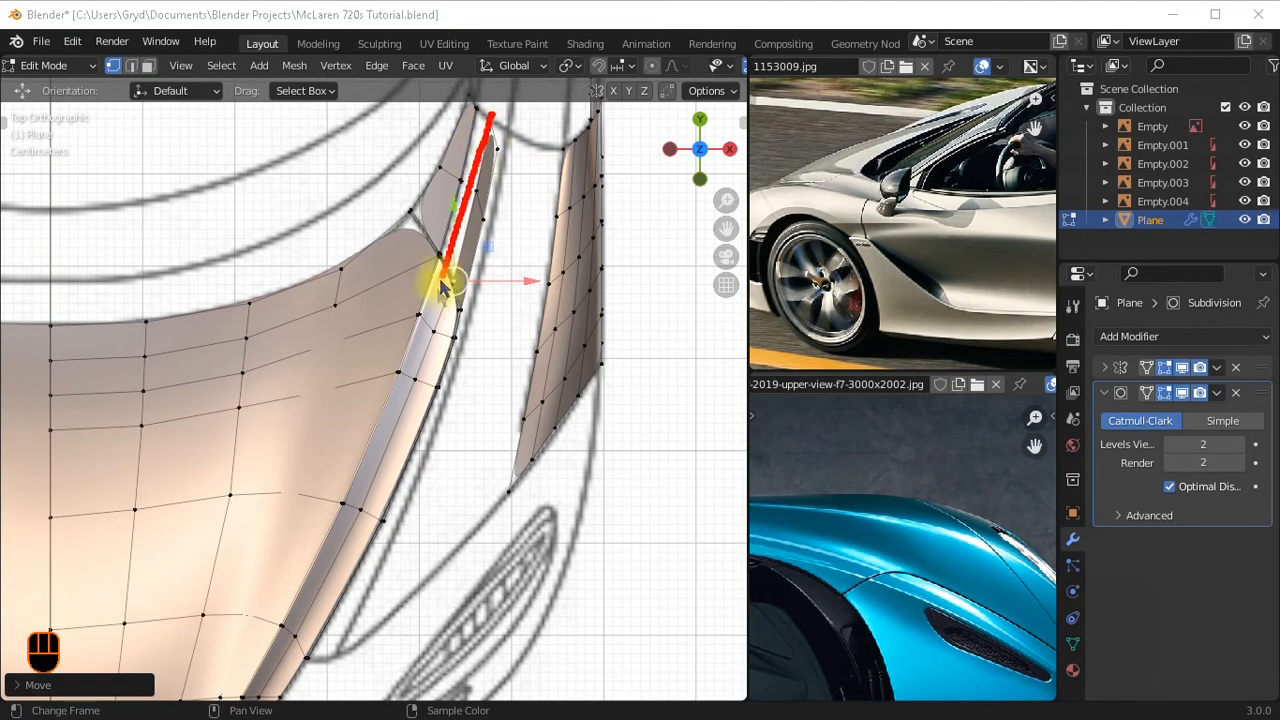
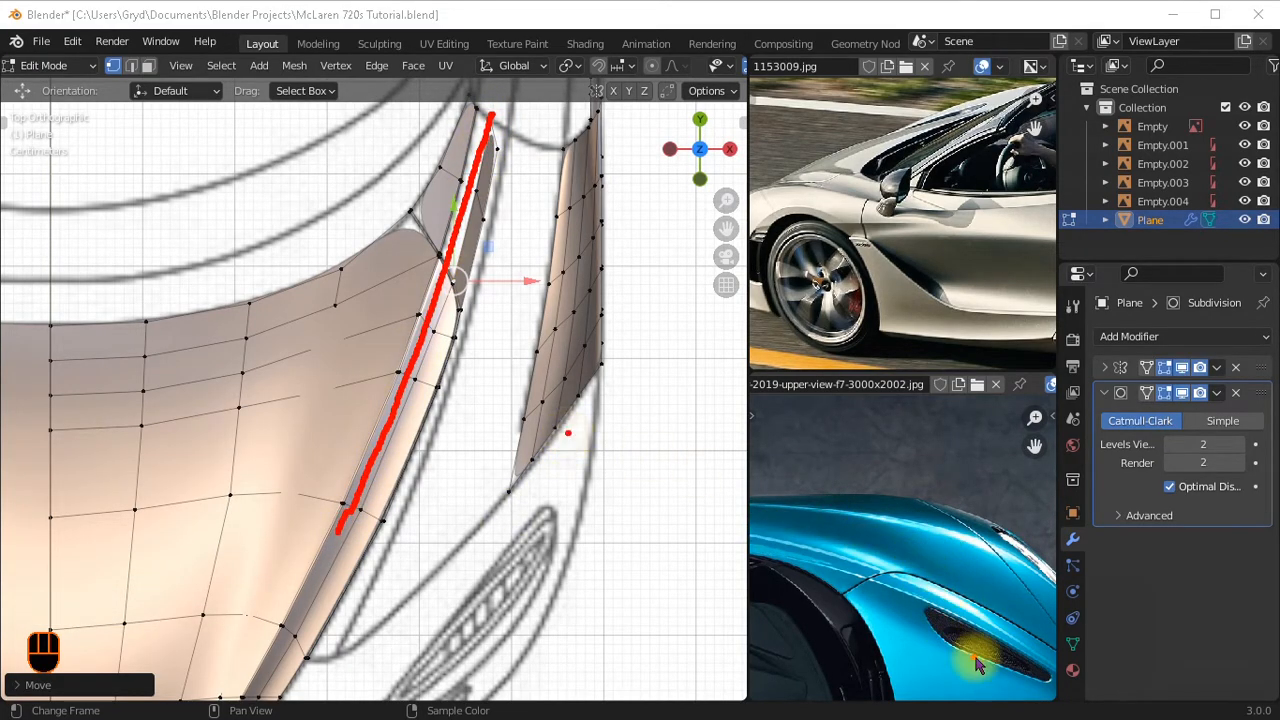
{"action": "scroll", "coordinate": [425, 271], "scroll_direction": "up", "scroll_amount": 2}
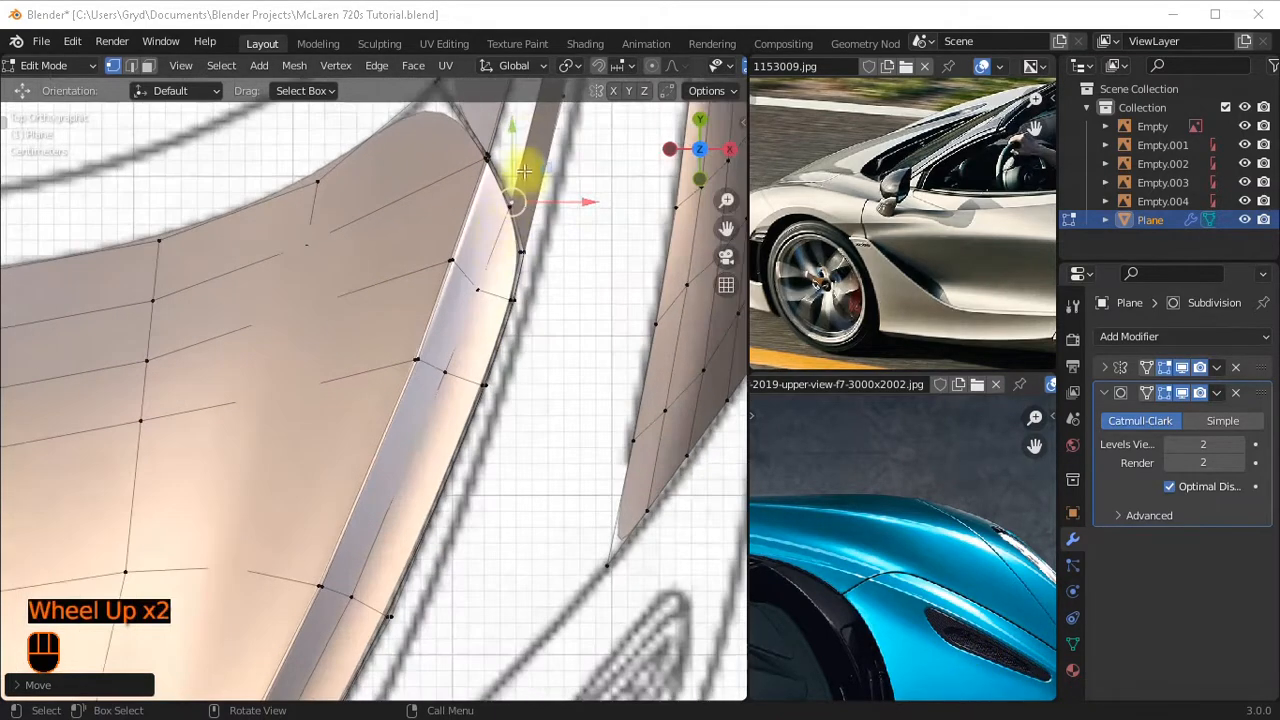
{"action": "middle_click_drag", "start_coordinate": [535, 170], "coordinate": [477, 294]}
{"action": "scroll", "coordinate": [509, 374], "scroll_direction": "down", "scroll_amount": 1}
{"action": "key", "text": "KP_7"}
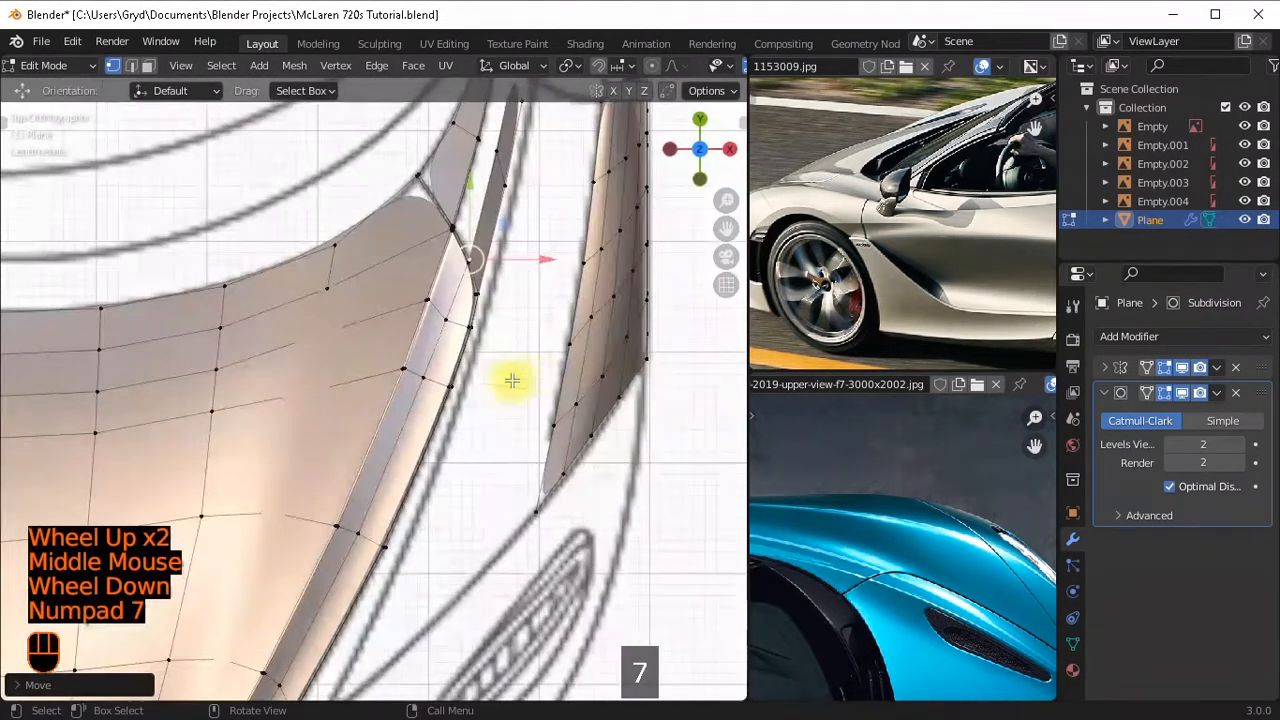
Fill the front half of the gap between the narrow windshield-side panel and the new strip with a face.
{"action": "middle_click_drag", "start_coordinate": [525, 224], "coordinate": [437, 363], "text": "shift"}
{"action": "scroll", "coordinate": [443, 266], "scroll_direction": "up", "scroll_amount": 2}
{"action": "middle_click_drag", "start_coordinate": [443, 266], "coordinate": [385, 300], "text": "shift"}
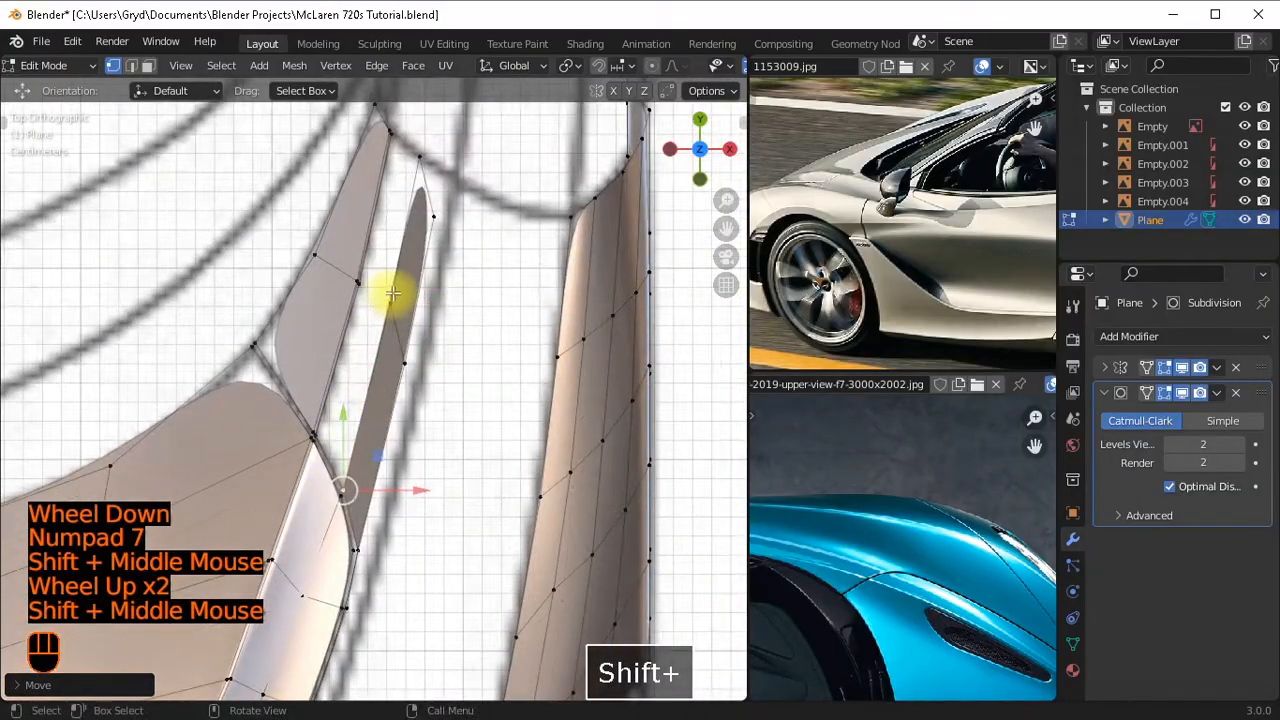
{"action": "left_click", "coordinate": [378, 293]}
{"action": "left_click", "coordinate": [382, 290], "text": "ctrl"}
{"action": "left_click", "coordinate": [357, 295]}
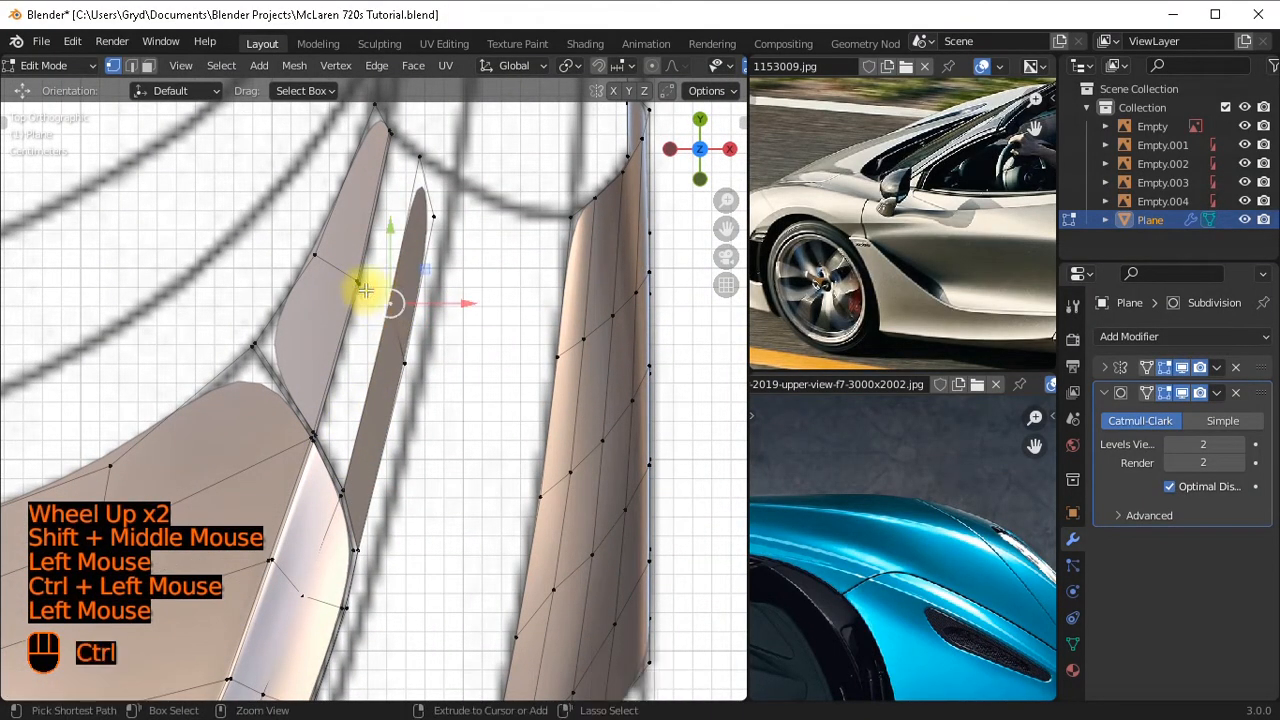
{"action": "left_click", "coordinate": [386, 280], "text": "ctrl"}
{"action": "scroll", "coordinate": [423, 243], "scroll_direction": "up", "scroll_amount": 2}
{"action": "key", "text": "f"}
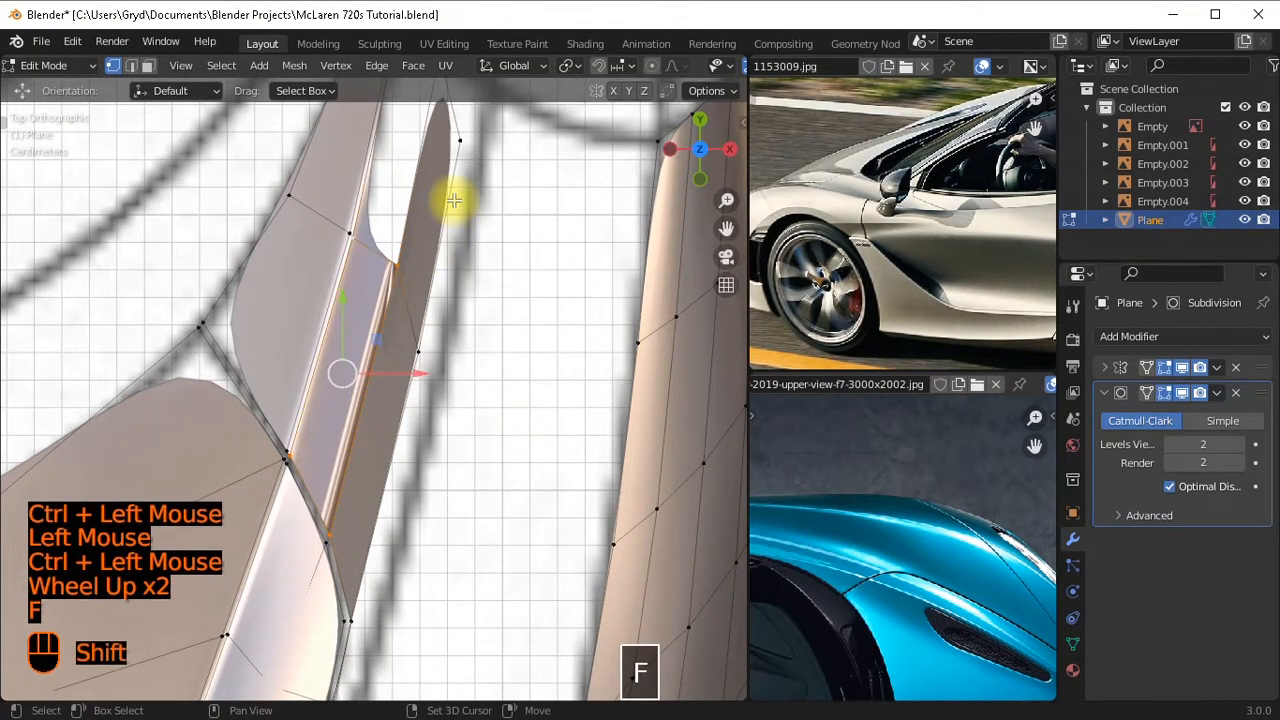
Fill the remaining rear half of the gap between the windshield-side panel and the new strip.
{"action": "middle_click_drag", "start_coordinate": [454, 201], "coordinate": [381, 340], "text": "shift"}
{"action": "left_click", "coordinate": [381, 237]}
{"action": "left_click", "coordinate": [403, 257], "text": "ctrl"}
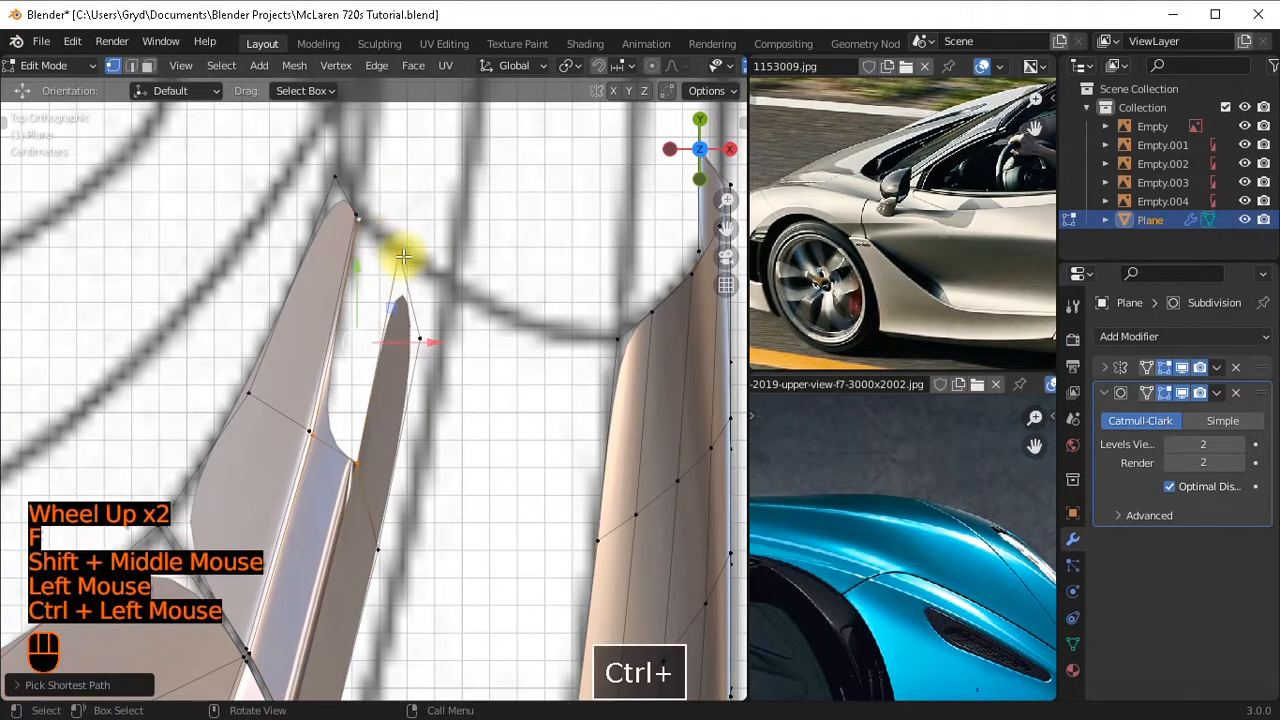
{"action": "scroll", "coordinate": [405, 263], "scroll_direction": "down", "scroll_amount": 2}
{"action": "key", "text": "f"}
Slide the strip's outer rear vertex unclamped beyond its edge until it reaches the curved panel line in the top blueprint.
{"action": "left_click", "coordinate": [417, 365]}
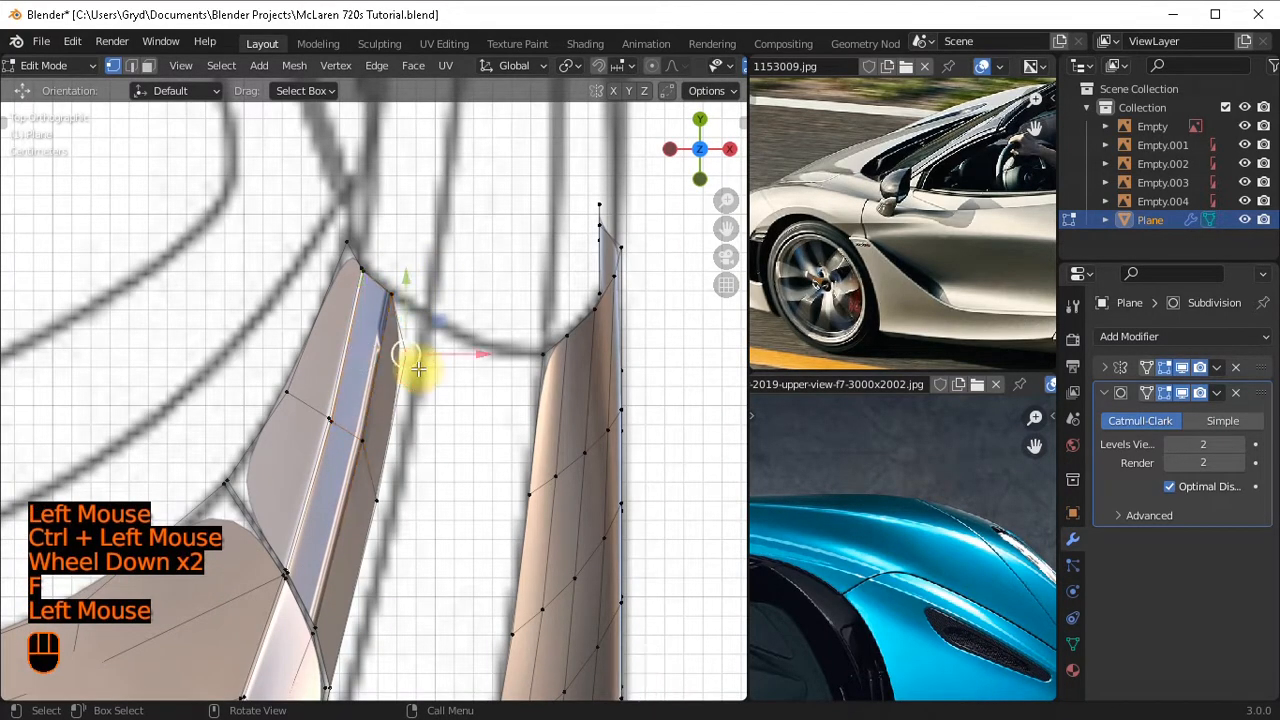
{"action": "key", "text": "g"}
{"action": "key", "text": "g"}
{"action": "key", "text": "c"}
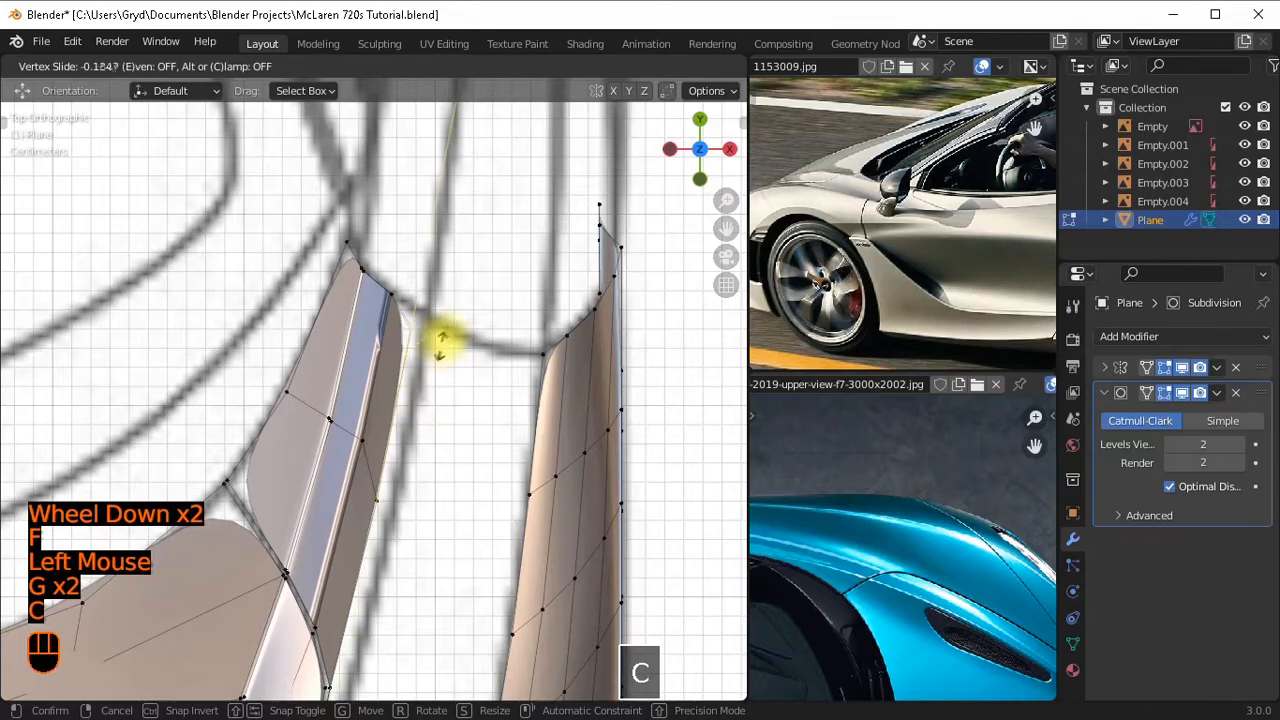
{"action": "left_click", "coordinate": [492, 165], "text": "shift"}
Select the whole mesh and recalculate its normals to point outward.
{"action": "scroll", "coordinate": [486, 337], "scroll_direction": "down", "scroll_amount": 2}
{"action": "scroll", "coordinate": [486, 337], "scroll_direction": "up", "scroll_amount": 1}
{"action": "middle_click_drag", "start_coordinate": [486, 337], "coordinate": [475, 243]}
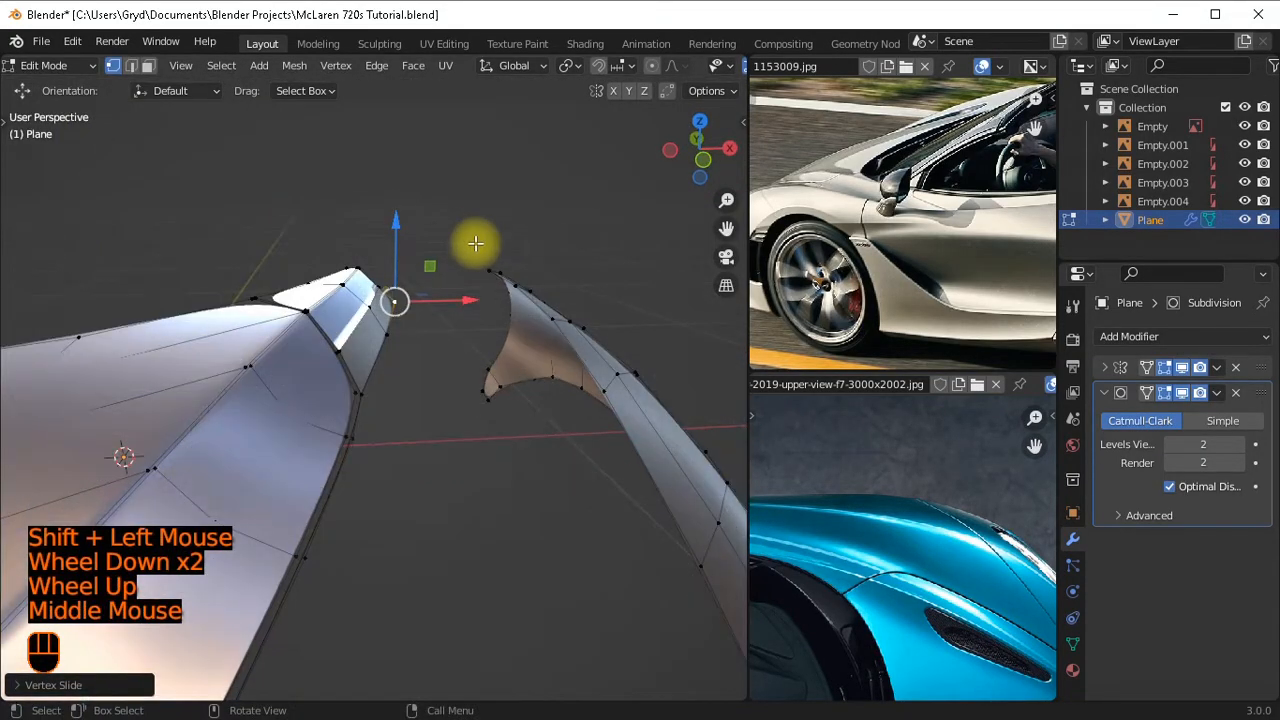
{"action": "key", "text": "a"}
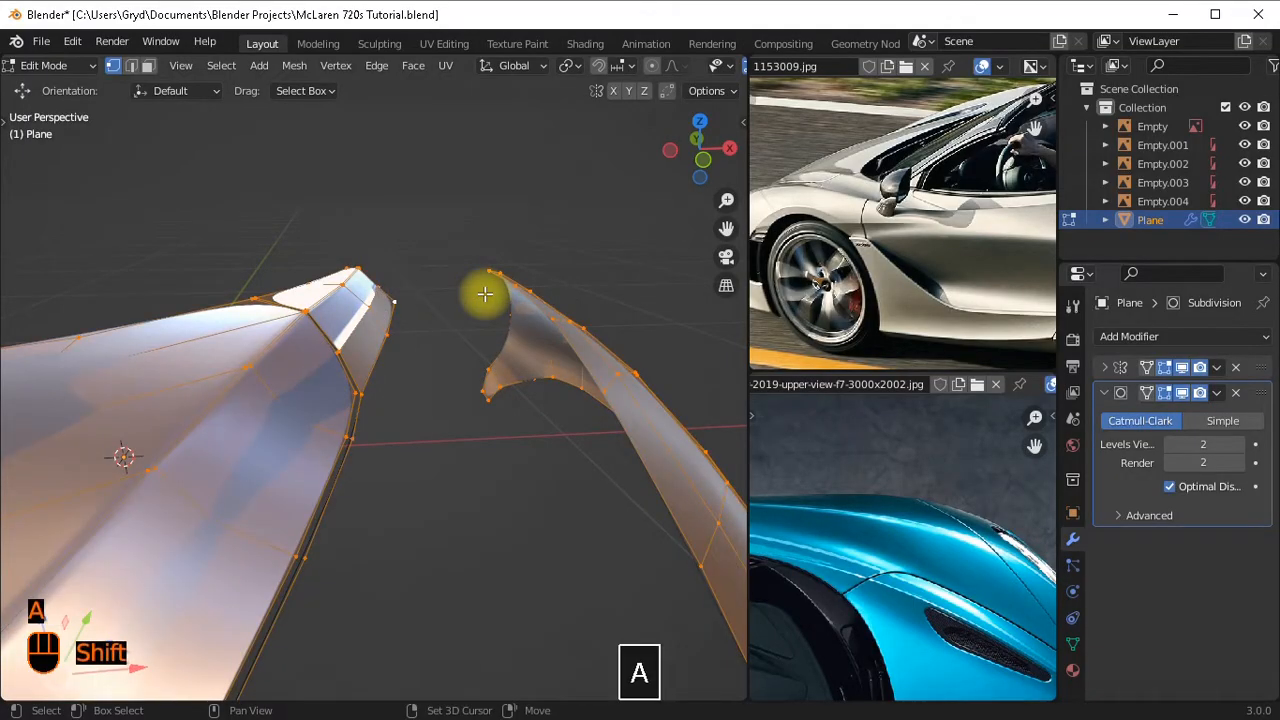
{"action": "key", "text": "shift+n"}
{"action": "middle_click_drag", "start_coordinate": [480, 289], "coordinate": [357, 466]}
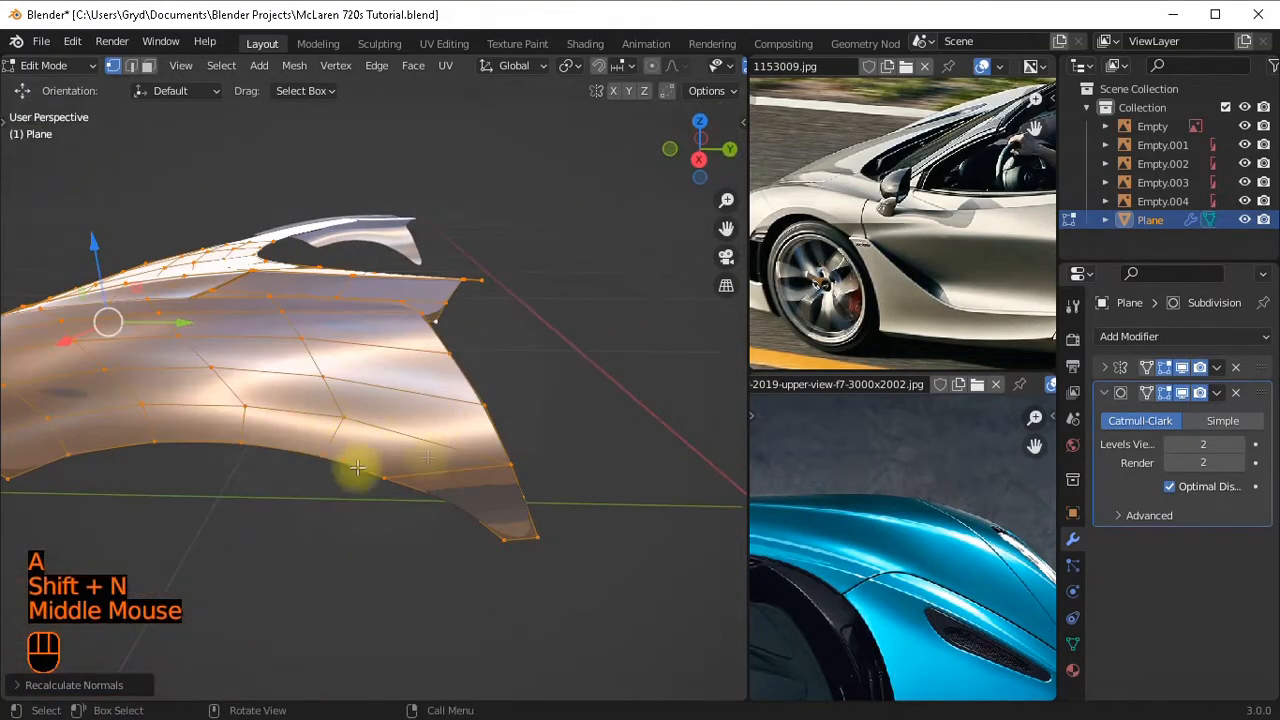
{"action": "middle_click_drag", "start_coordinate": [489, 399], "coordinate": [540, 370]}
Move the strip's middle and rear outer vertices slightly outward along the global X axis, toward the curved panel line in the top blueprint.
{"action": "key", "text": "KP_7"}
{"action": "scroll", "coordinate": [514, 294], "scroll_direction": "up", "scroll_amount": 3}
{"action": "middle_click_drag", "start_coordinate": [514, 294], "coordinate": [471, 186], "text": "shift"}
{"action": "scroll", "coordinate": [471, 186], "scroll_direction": "up", "scroll_amount": 1, "text": "shift"}
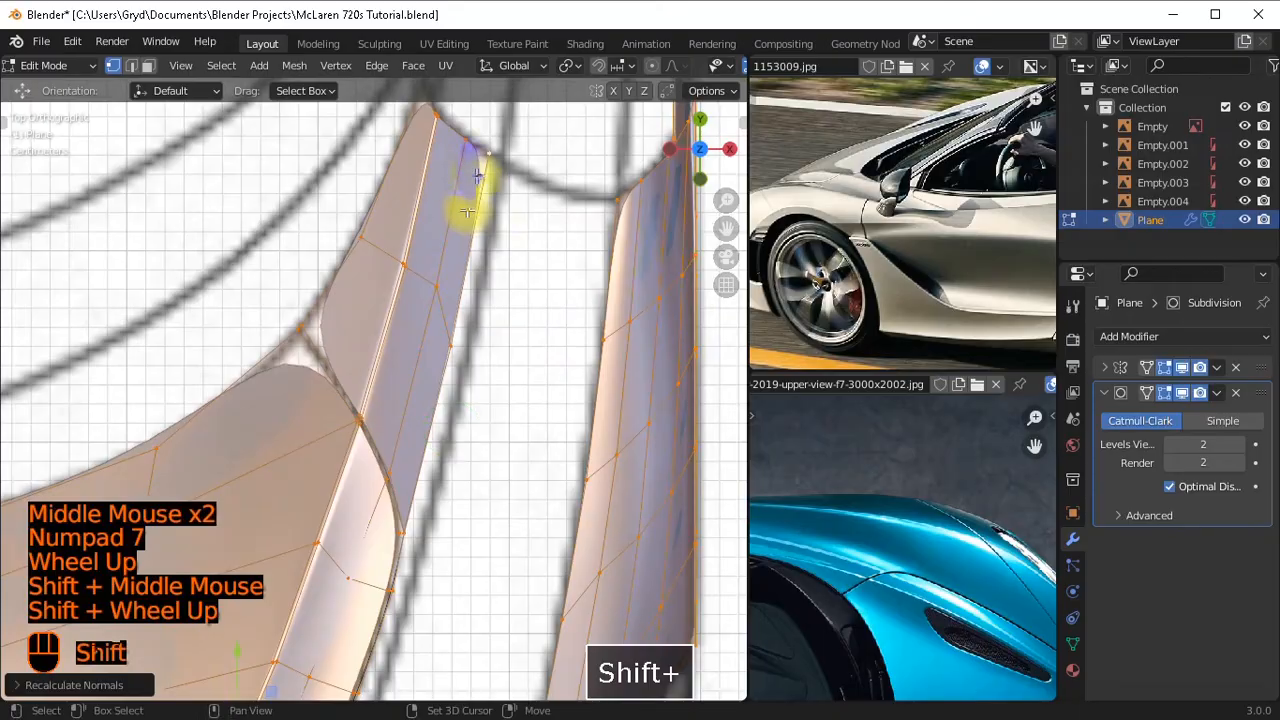
{"action": "middle_click_drag", "start_coordinate": [471, 300], "coordinate": [517, 328]}
{"action": "middle_click_drag", "start_coordinate": [445, 383], "coordinate": [313, 440]}
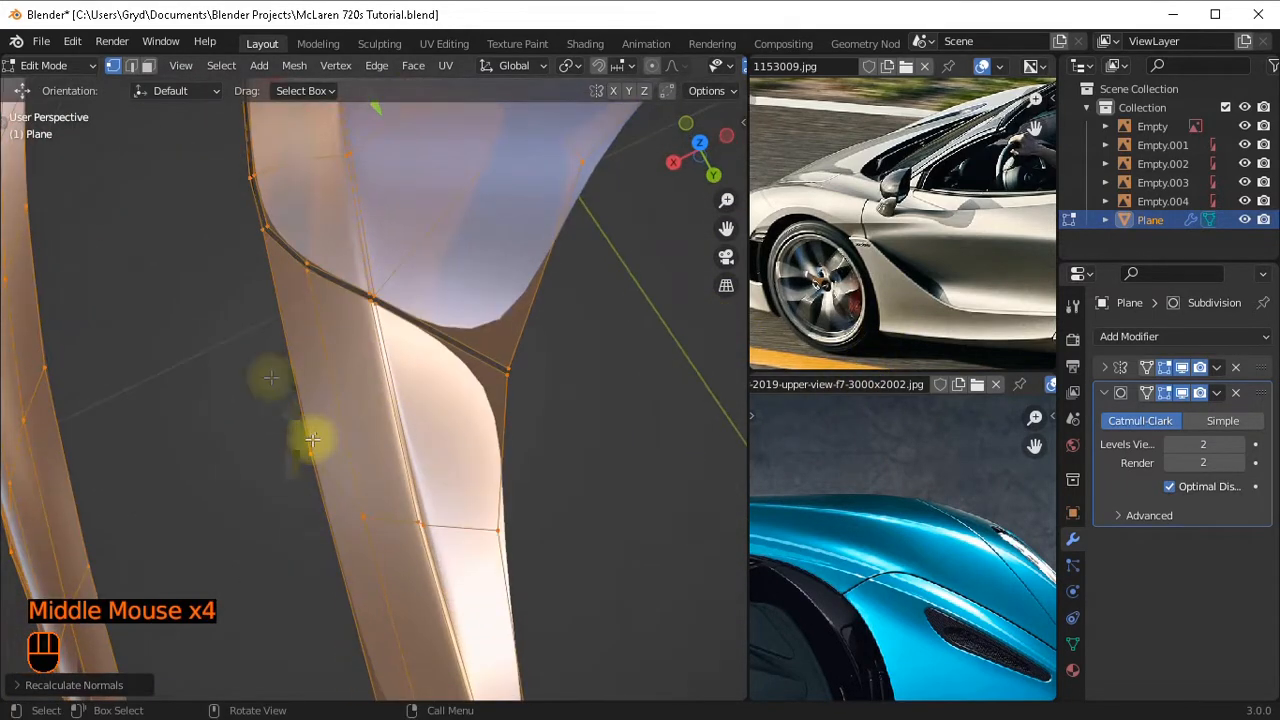
{"action": "left_click", "coordinate": [324, 500]}
{"action": "scroll", "coordinate": [320, 503], "scroll_direction": "down", "scroll_amount": 2}
{"action": "left_click", "coordinate": [351, 486]}
{"action": "left_click", "coordinate": [351, 560], "text": "ctrl"}
{"action": "scroll", "coordinate": [399, 528], "scroll_direction": "up", "scroll_amount": 1}
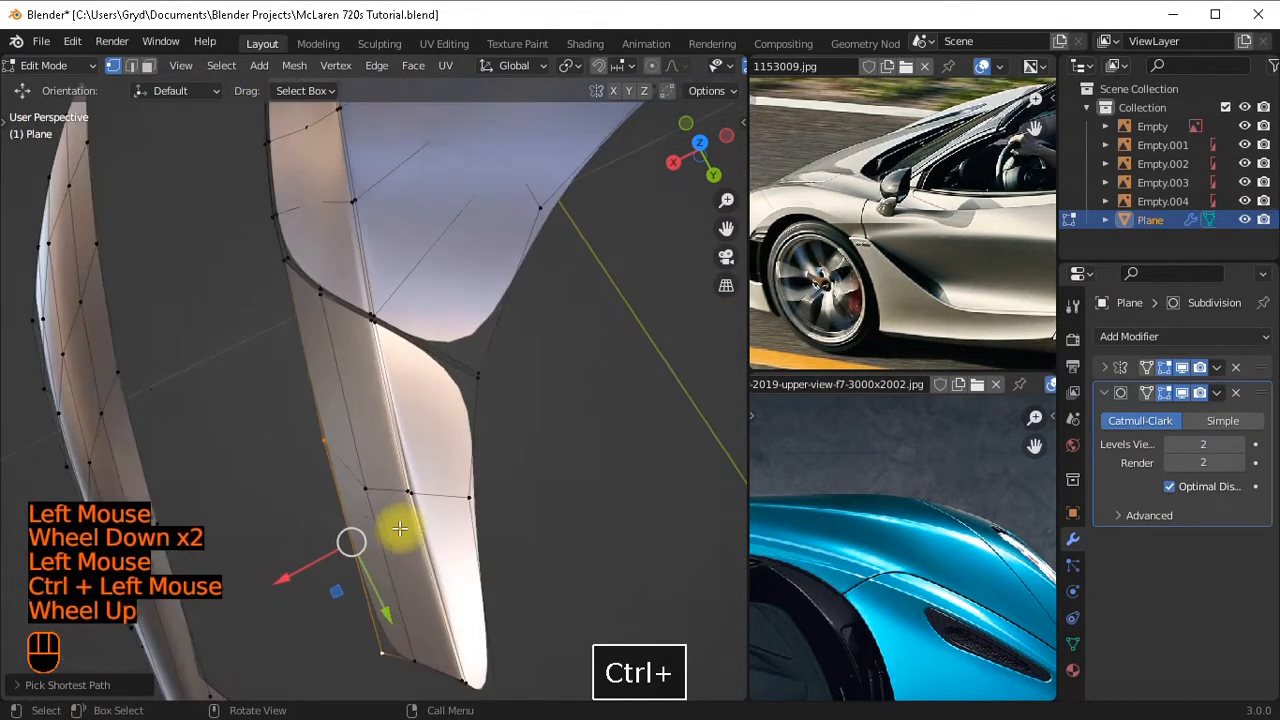
{"action": "middle_click_drag", "start_coordinate": [399, 528], "coordinate": [429, 534]}
{"action": "key", "text": "KP_7"}
{"action": "scroll", "coordinate": [492, 495], "scroll_direction": "down", "scroll_amount": 1}
{"action": "scroll", "coordinate": [519, 372], "scroll_direction": "down", "scroll_amount": 1}
{"action": "scroll", "coordinate": [524, 304], "scroll_direction": "up", "scroll_amount": 2}
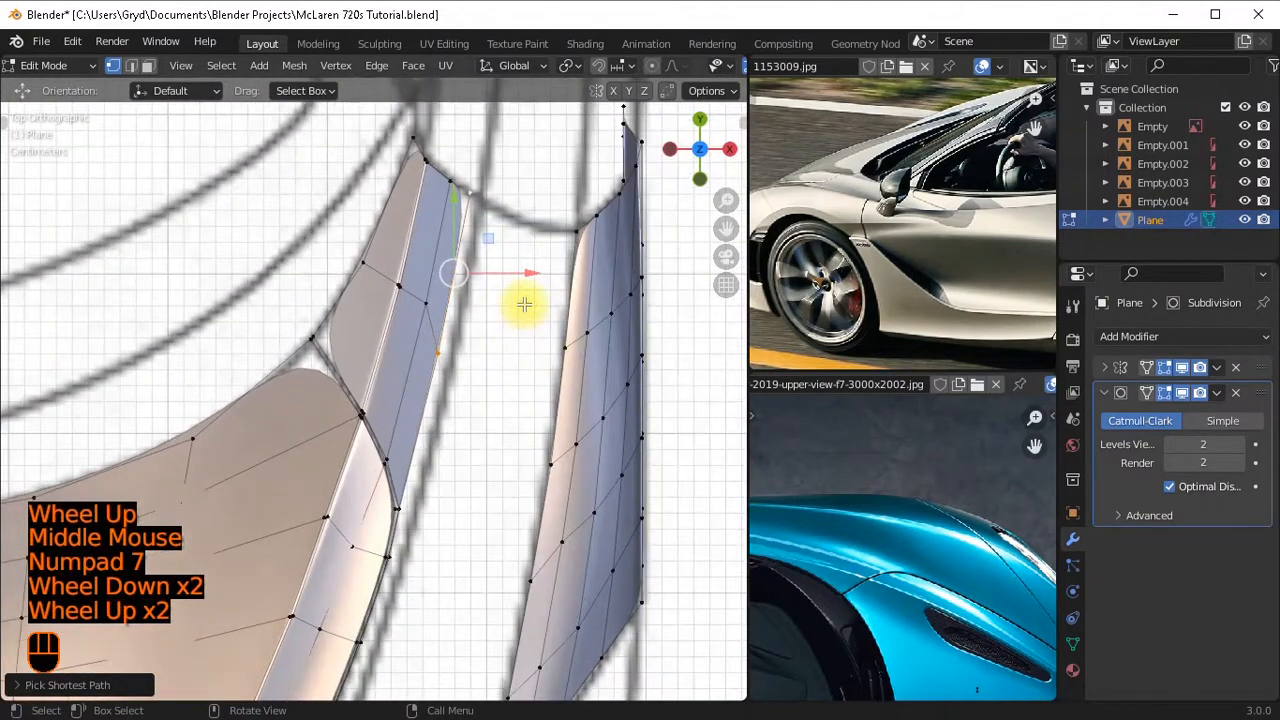
{"action": "left_click_drag", "start_coordinate": [528, 268], "coordinate": [491, 249], "text": "shift"}
{"action": "scroll", "coordinate": [500, 251], "scroll_direction": "up", "scroll_amount": 2}
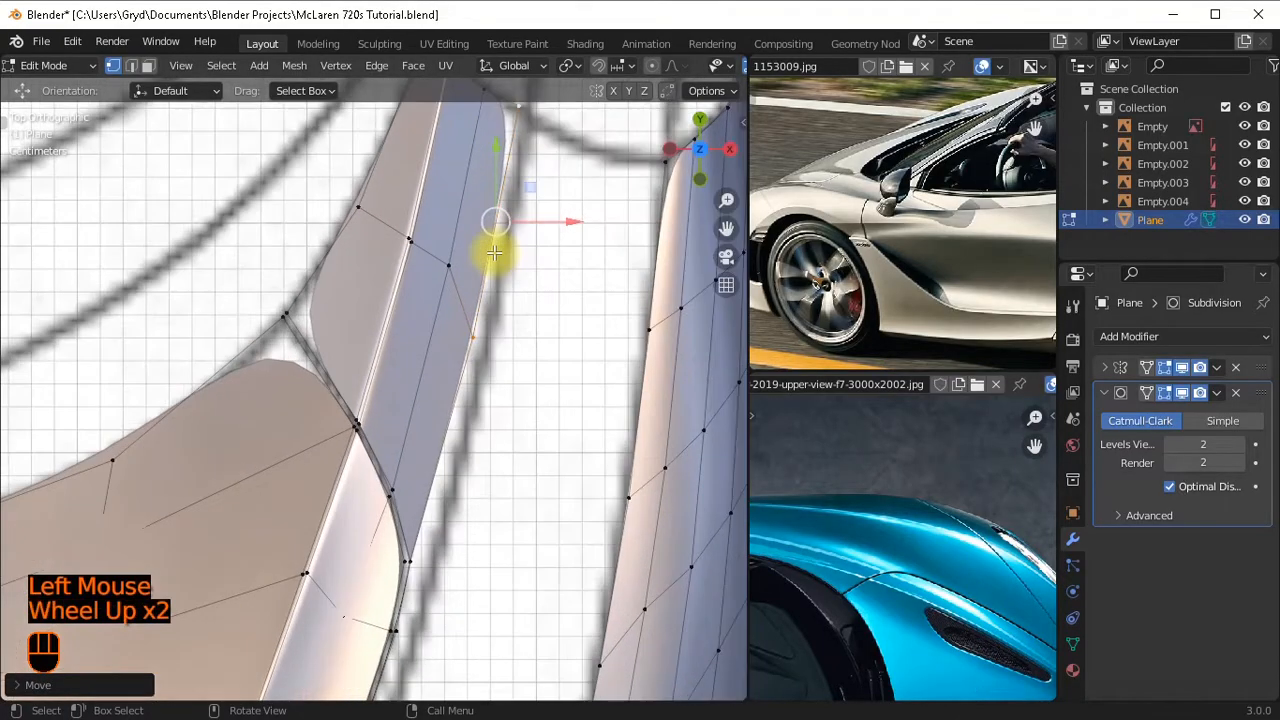
Box-select the vertices partway along the panel gap at the strip's front edge and offset them slightly along their normals with Shrink/Fatten.
{"action": "middle_click_drag", "start_coordinate": [500, 251], "coordinate": [473, 157]}
{"action": "scroll", "coordinate": [450, 179], "scroll_direction": "up", "scroll_amount": 1}
{"action": "left_click", "coordinate": [434, 214]}
{"action": "key", "text": "shift+z"}
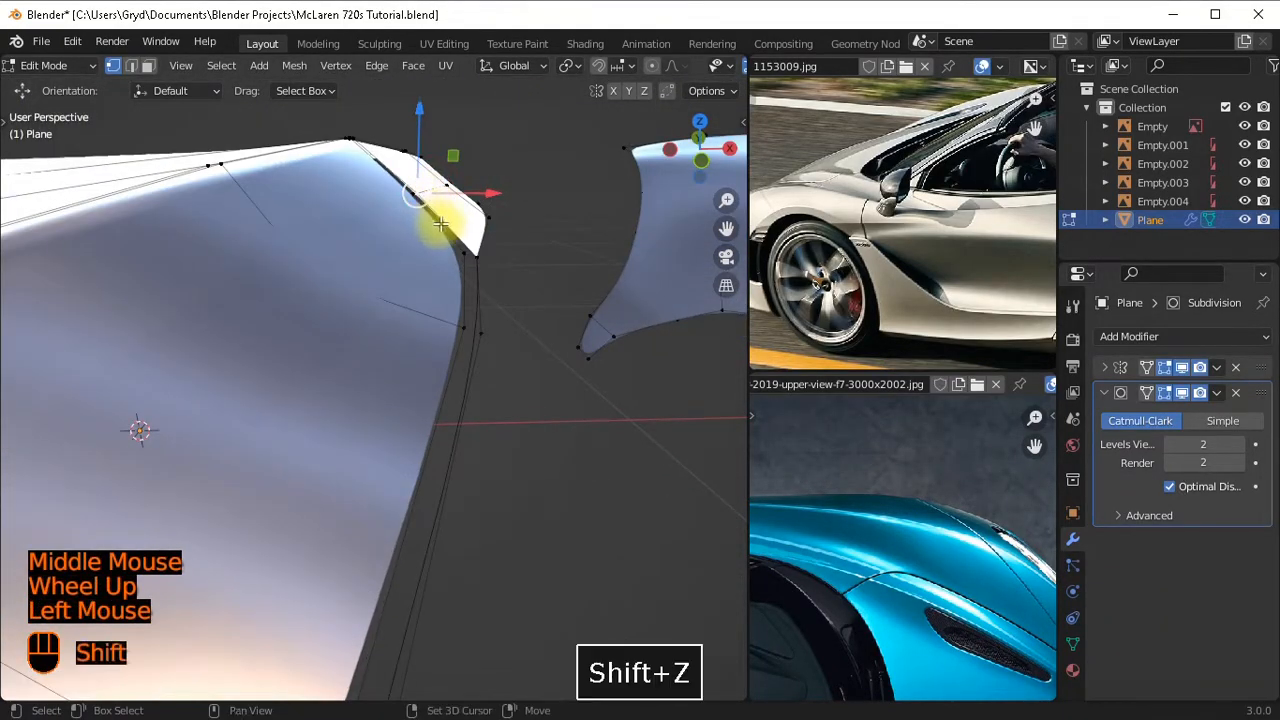
{"action": "middle_click_drag", "start_coordinate": [434, 218], "coordinate": [417, 274]}
{"action": "left_click_drag", "start_coordinate": [409, 272], "coordinate": [444, 196]}
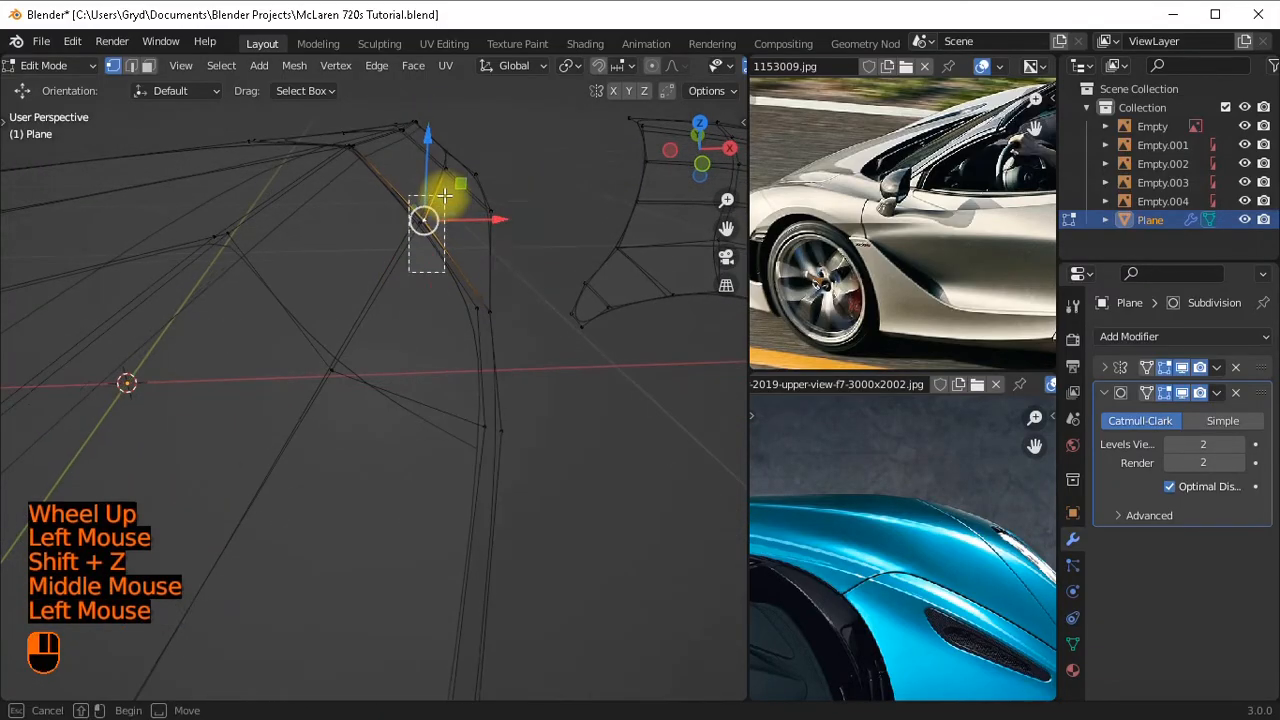
{"action": "key", "text": "shift+z"}
{"action": "middle_click_drag", "start_coordinate": [475, 319], "coordinate": [493, 290]}
{"action": "scroll", "coordinate": [491, 300], "scroll_direction": "down", "scroll_amount": 1}
{"action": "middle_click_drag", "start_coordinate": [493, 290], "coordinate": [495, 294]}
{"action": "scroll", "coordinate": [520, 260], "scroll_direction": "up", "scroll_amount": 1}
{"action": "middle_click_drag", "start_coordinate": [557, 229], "coordinate": [532, 330], "text": "shift"}
{"action": "scroll", "coordinate": [532, 337], "scroll_direction": "up", "scroll_amount": 1}
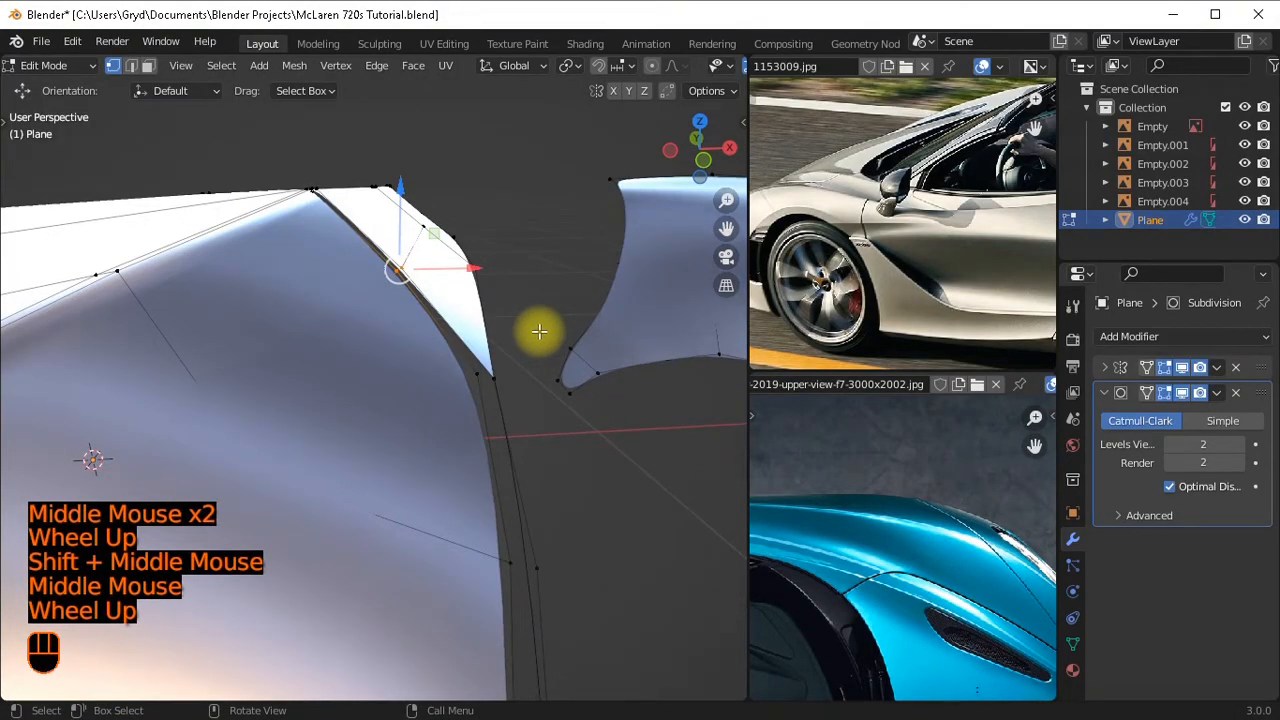
{"action": "key", "text": "alt+s"}
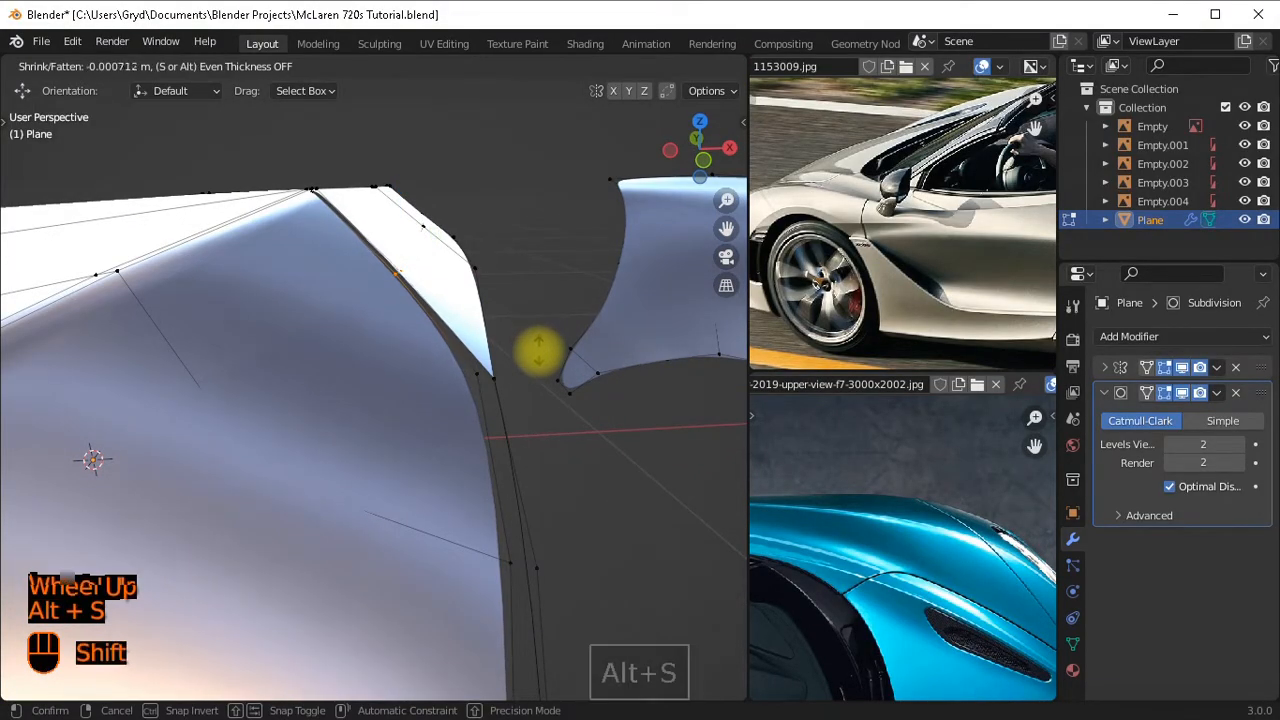
{"action": "left_click", "coordinate": [535, 390], "text": "shift"}
Apply smooth shading to the body mesh in Object Mode and check the strip's surface.
{"action": "middle_click_drag", "start_coordinate": [535, 390], "coordinate": [177, 386]}
{"action": "key", "text": "Tab"}
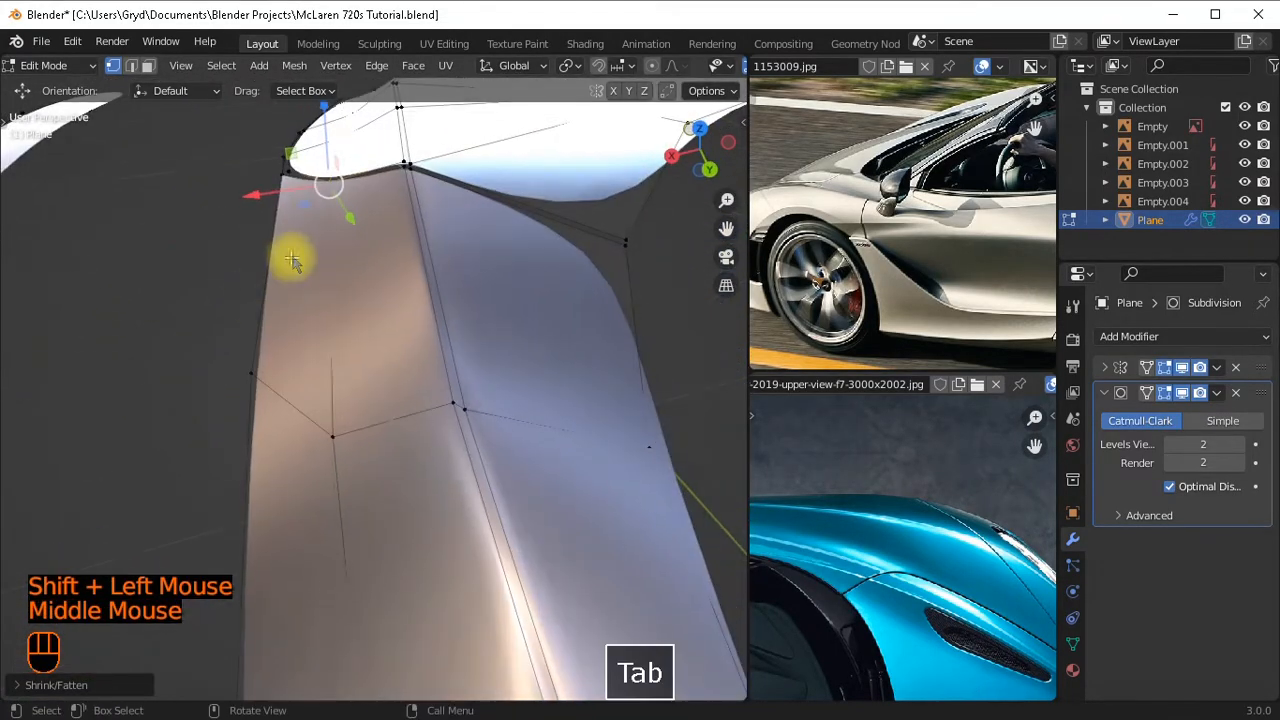
{"action": "scroll", "coordinate": [320, 290], "scroll_direction": "down", "scroll_amount": 1}
{"action": "scroll", "coordinate": [374, 331], "scroll_direction": "up", "scroll_amount": 2}
{"action": "right_click", "coordinate": [381, 329]}
{"action": "left_click", "coordinate": [381, 329]}
{"action": "scroll", "coordinate": [443, 391], "scroll_direction": "down", "scroll_amount": 1}
{"action": "middle_click_drag", "start_coordinate": [443, 391], "coordinate": [340, 341]}
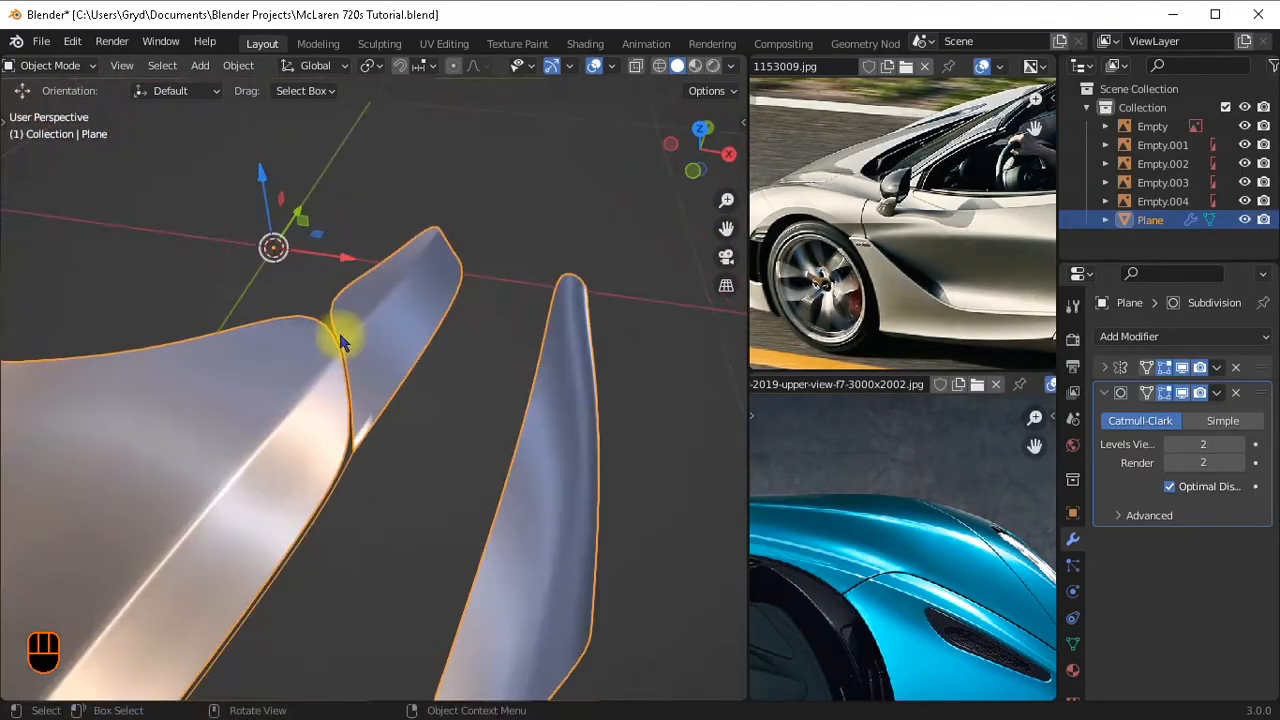
Return to editing the mesh and slide the strip's middle interior vertex slightly forward along its lengthwise edge.
{"action": "key", "text": "KP_7"}
{"action": "scroll", "coordinate": [425, 340], "scroll_direction": "up", "scroll_amount": 2}
{"action": "middle_click_drag", "start_coordinate": [431, 354], "coordinate": [466, 417], "text": "shift"}
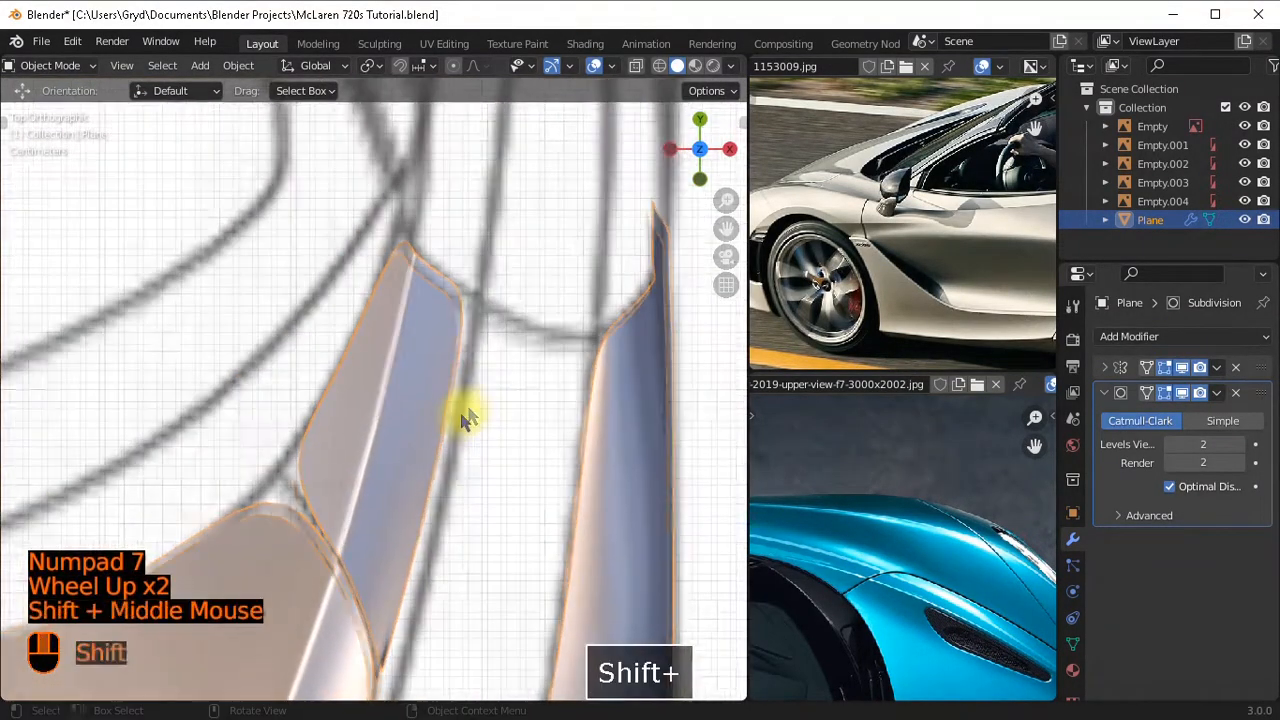
{"action": "key", "text": "Tab"}
{"action": "scroll", "coordinate": [469, 408], "scroll_direction": "up", "scroll_amount": 1}
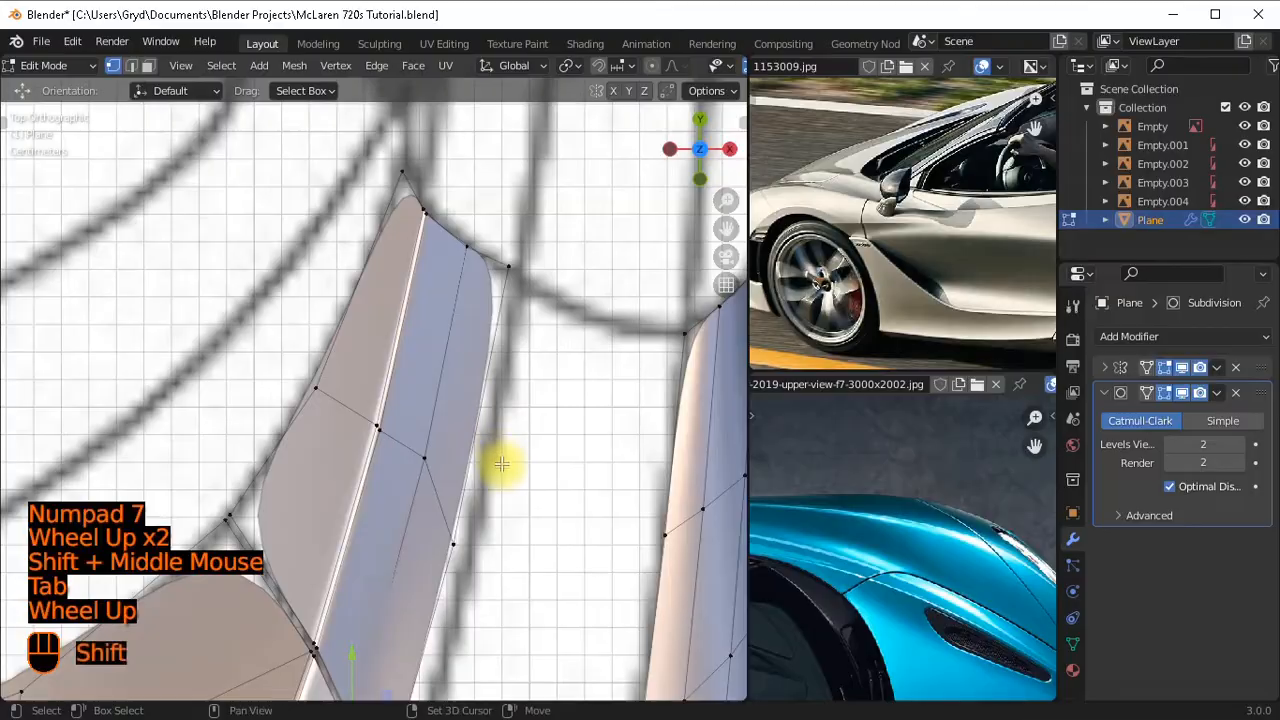
{"action": "middle_click_drag", "start_coordinate": [501, 464], "coordinate": [509, 280], "text": "shift"}
{"action": "scroll", "coordinate": [446, 285], "scroll_direction": "up", "scroll_amount": 1}
{"action": "scroll", "coordinate": [509, 294], "scroll_direction": "up", "scroll_amount": 2}
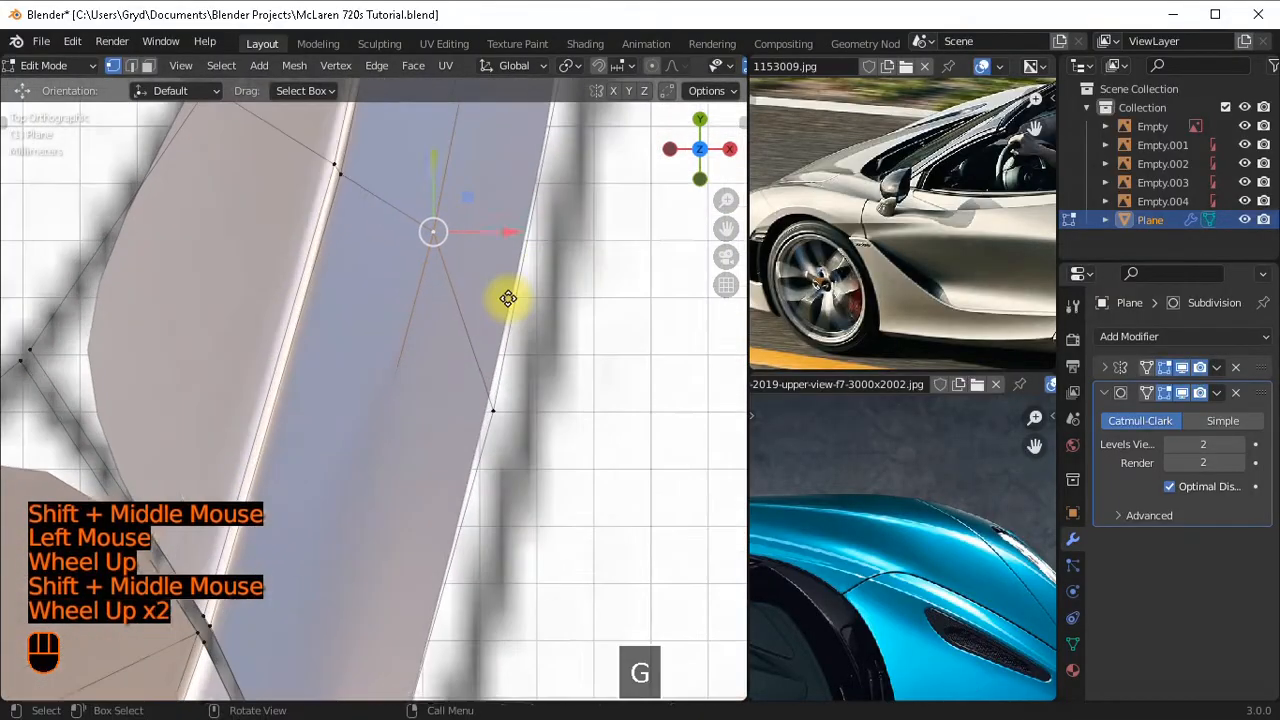
{"action": "key", "text": "g"}
{"action": "key", "text": "g"}
{"action": "left_click", "coordinate": [400, 252], "text": "shift"}
{"action": "middle_click_drag", "start_coordinate": [400, 252], "coordinate": [307, 346], "text": "shift"}
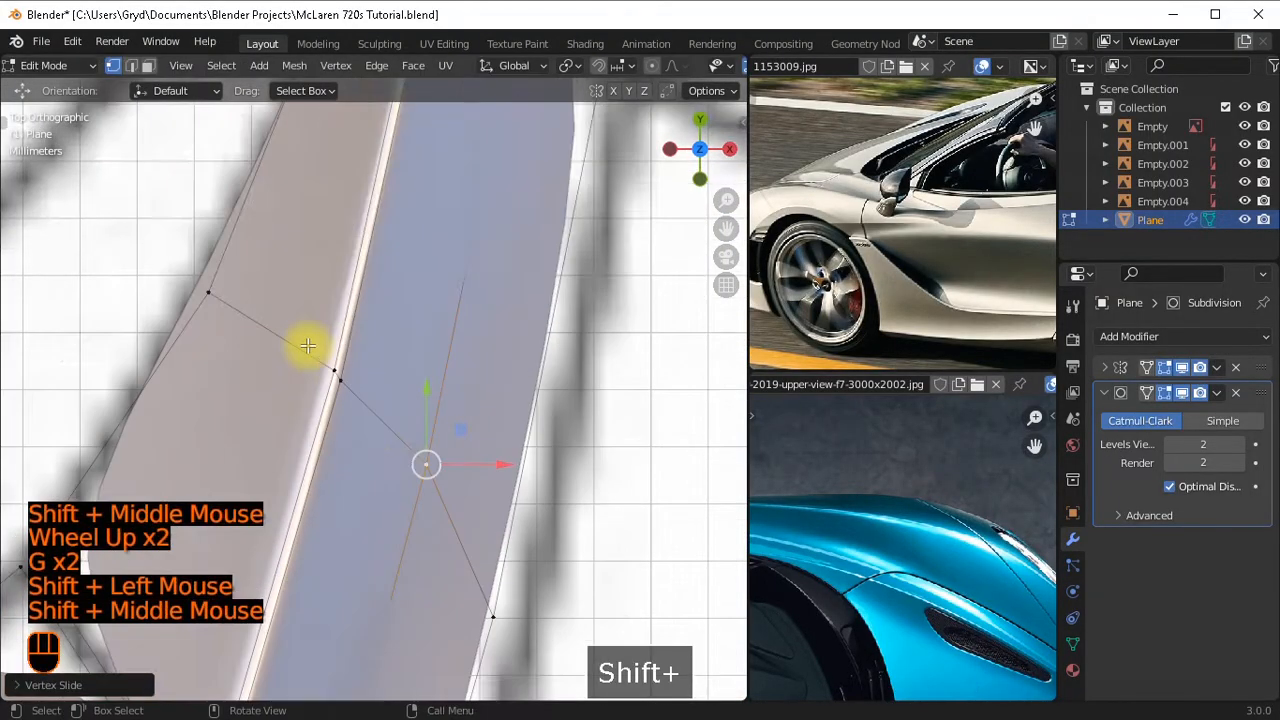
Slide the neighbouring crease vertex slightly forward along the strip's sharp ridge.
{"action": "key", "text": "g"}
{"action": "key", "text": "g"}
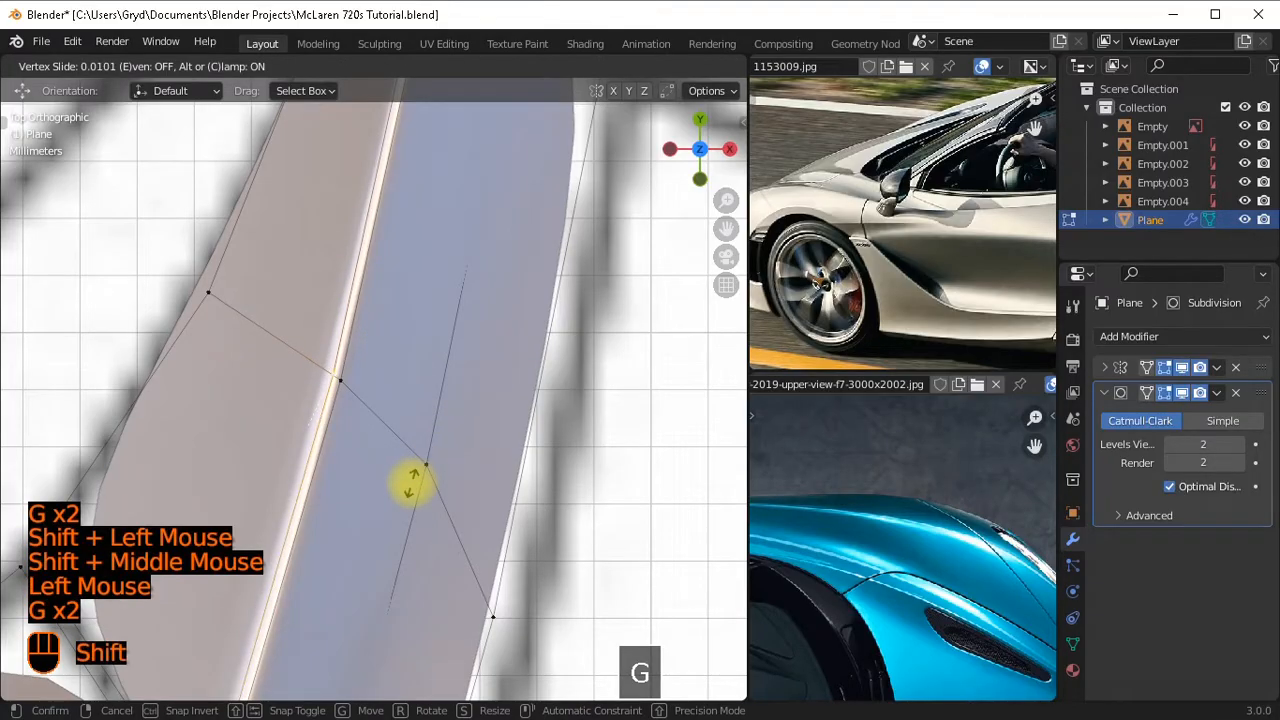
{"action": "left_click", "coordinate": [417, 473], "text": "shift"}
Slide the strip's middle interior vertex a little further forward to even out the cross edge.
{"action": "left_click", "coordinate": [430, 462]}
{"action": "key", "text": "g"}
{"action": "key", "text": "g"}
{"action": "key", "text": "g"}
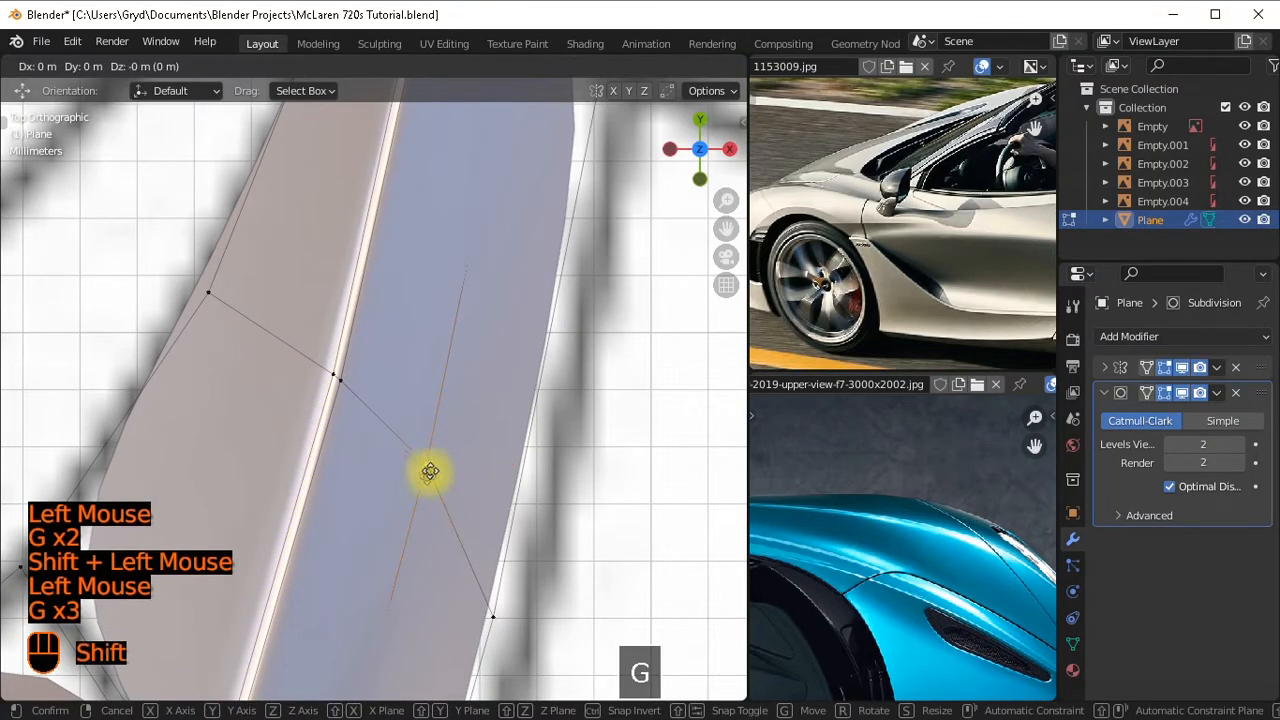
{"action": "right_click", "coordinate": [445, 466], "text": "shift"}
{"action": "key", "text": "g"}
{"action": "key", "text": "g"}
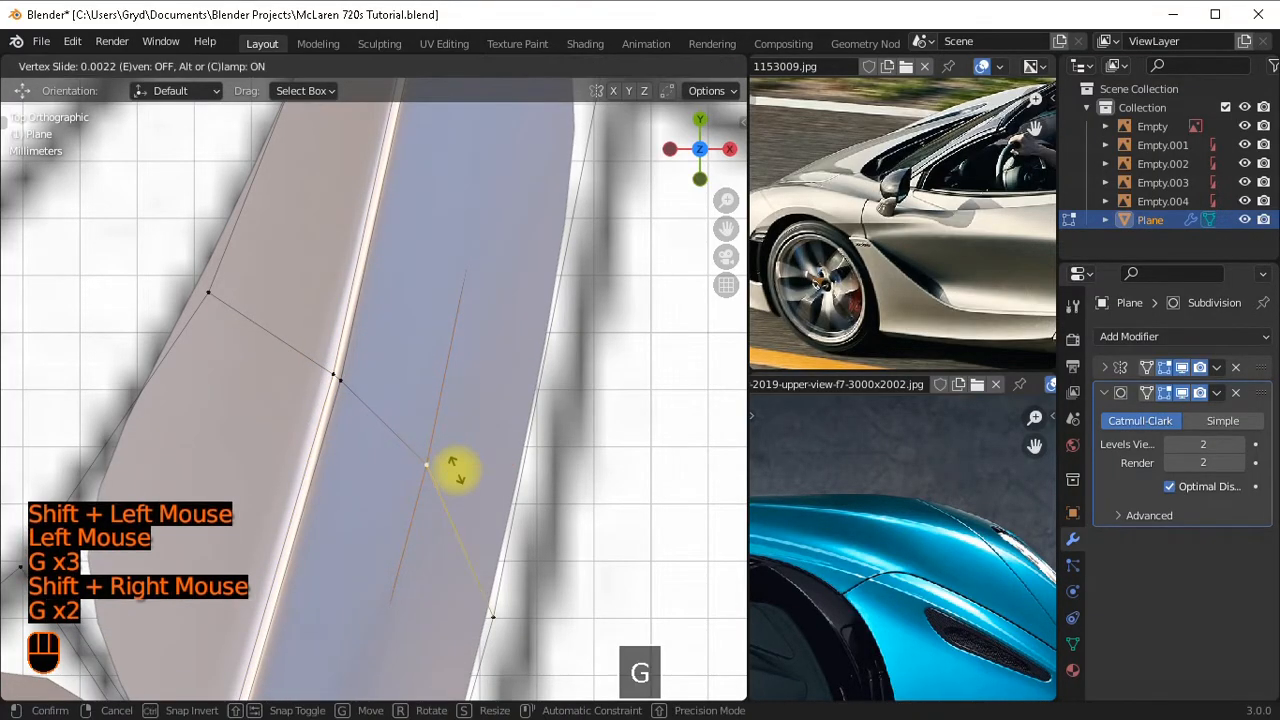
{"action": "left_click", "coordinate": [408, 565], "text": "shift"}
{"action": "scroll", "coordinate": [451, 506], "scroll_direction": "down", "scroll_amount": 2}
{"action": "scroll", "coordinate": [451, 506], "scroll_direction": "up", "scroll_amount": 1}
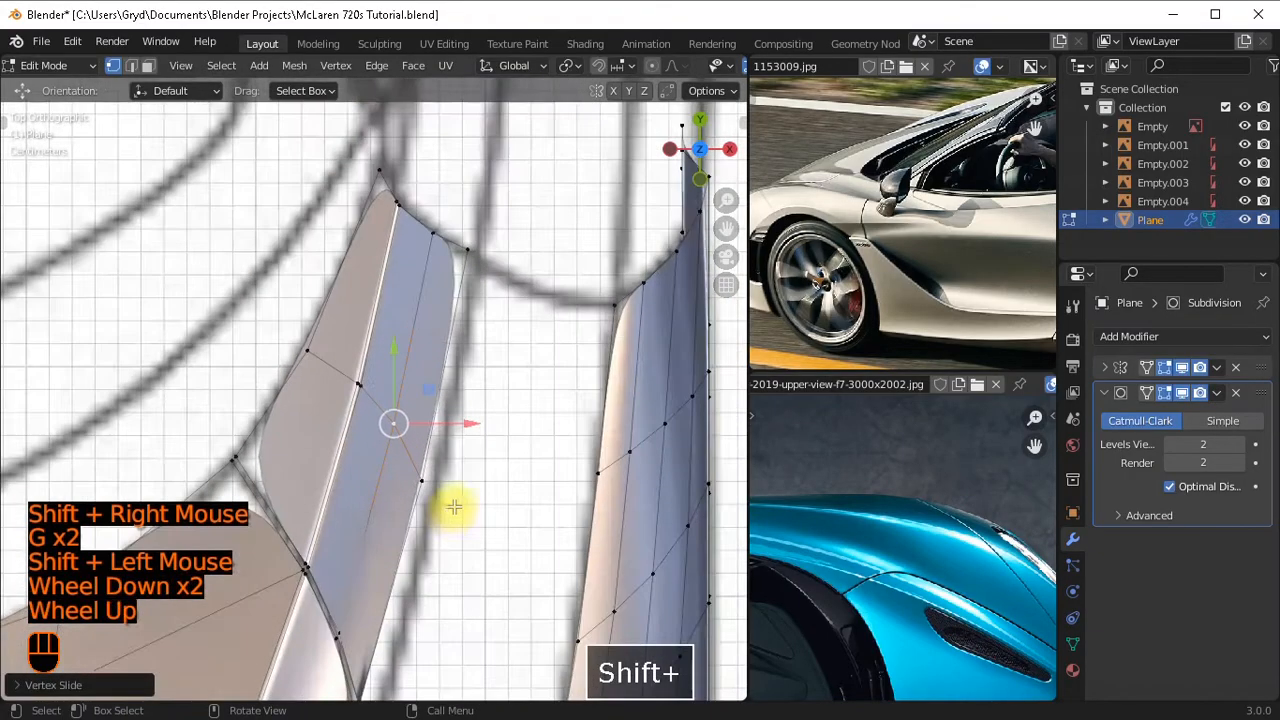
Slide the strip's rear outer corner vertex slightly forward along the outer edge to match the blueprint's panel line.
{"action": "scroll", "coordinate": [450, 496], "scroll_direction": "down", "scroll_amount": 1}
{"action": "middle_click_drag", "start_coordinate": [450, 496], "coordinate": [449, 486], "text": "shift"}
{"action": "scroll", "coordinate": [430, 380], "scroll_direction": "down", "scroll_amount": 1, "text": "shift"}
{"action": "scroll", "coordinate": [413, 288], "scroll_direction": "up", "scroll_amount": 1}
{"action": "middle_click_drag", "start_coordinate": [413, 288], "coordinate": [443, 306], "text": "shift"}
{"action": "left_click", "coordinate": [443, 306]}
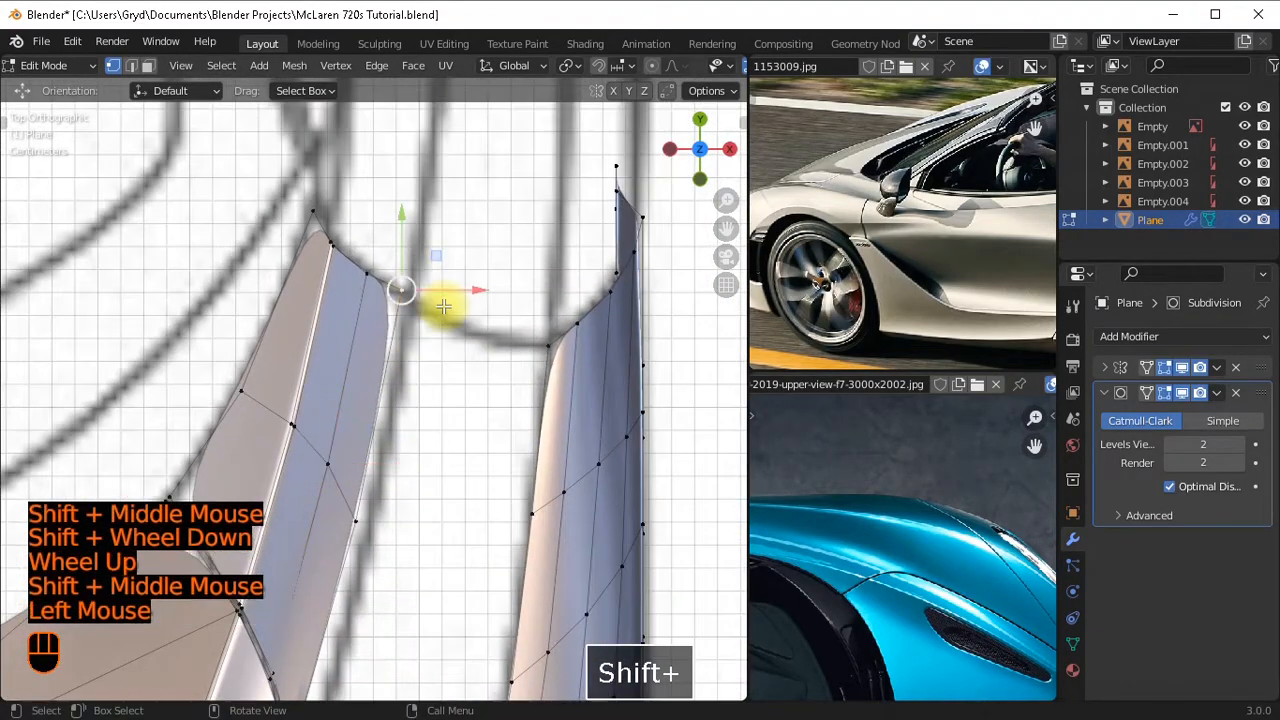
{"action": "key", "text": "g"}
{"action": "key", "text": "g"}
{"action": "left_click", "coordinate": [440, 362], "text": "shift"}
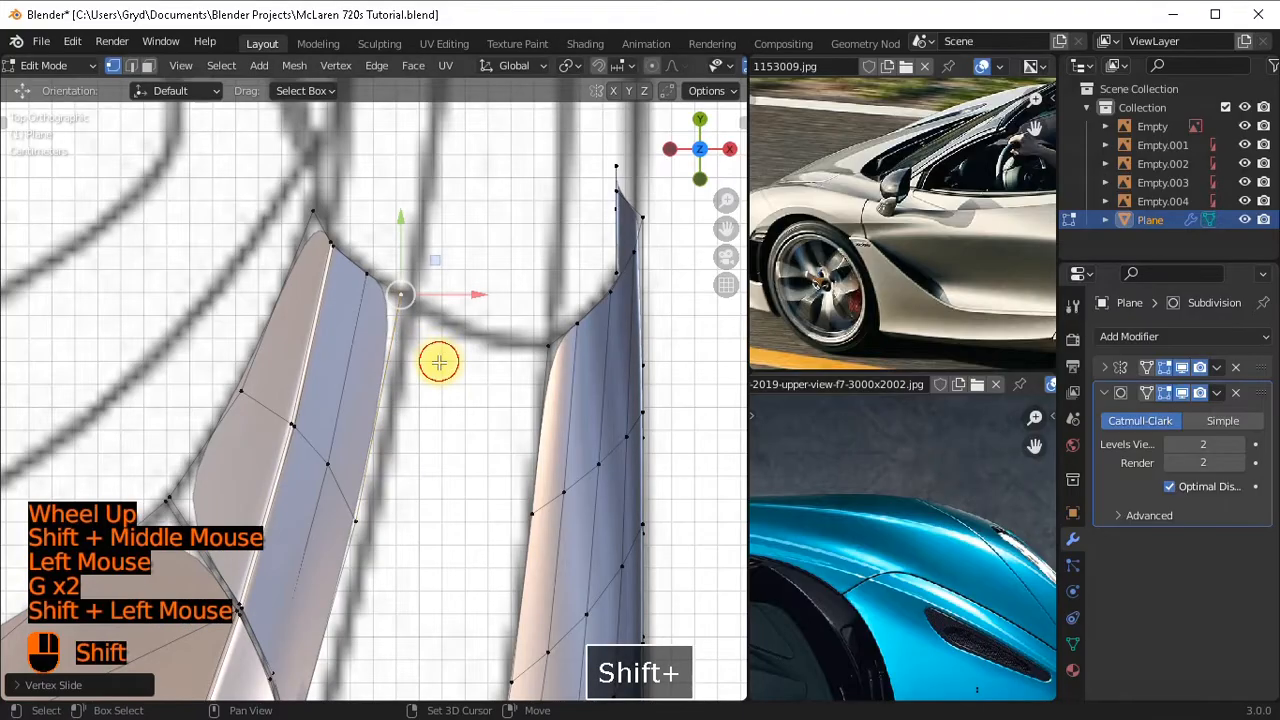
Extrude the hood-side edge vertex above the headlight outward to the corner of the fender's panel line in the top blueprint.
{"action": "scroll", "coordinate": [437, 360], "scroll_direction": "down", "scroll_amount": 2}
{"action": "mouse_move", "coordinate": [437, 360]}
{"action": "middle_mouse_down", "text": "shift"}
{"action": "mouse_move", "coordinate": [414, 320]}
{"action": "mouse_move", "coordinate": [433, 371]}
{"action": "middle_mouse_up", "text": "shift"}
{"action": "scroll", "coordinate": [458, 360], "scroll_direction": "down", "scroll_amount": 2}
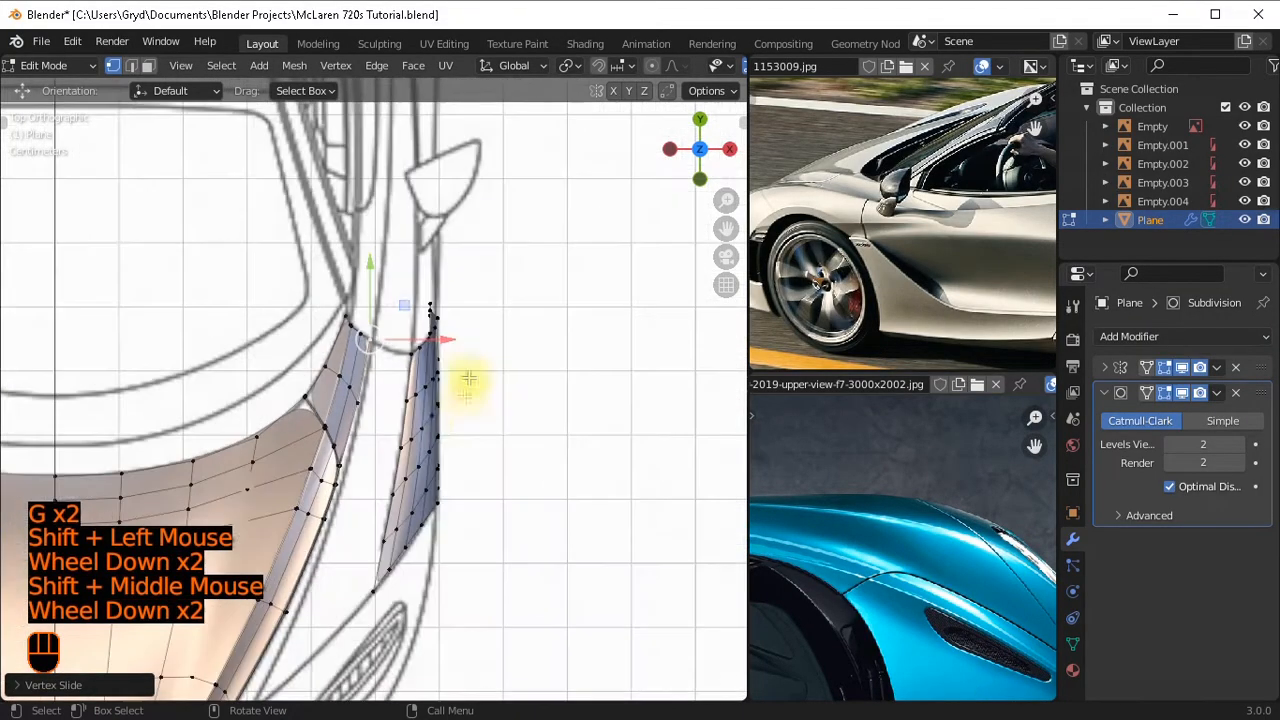
{"action": "middle_click_drag", "start_coordinate": [466, 380], "coordinate": [486, 257], "text": "shift"}
{"action": "scroll", "coordinate": [414, 357], "scroll_direction": "up", "scroll_amount": 2}
{"action": "middle_click_drag", "start_coordinate": [565, 257], "coordinate": [605, 213], "text": "shift"}
{"action": "scroll", "coordinate": [431, 423], "scroll_direction": "up", "scroll_amount": 2}
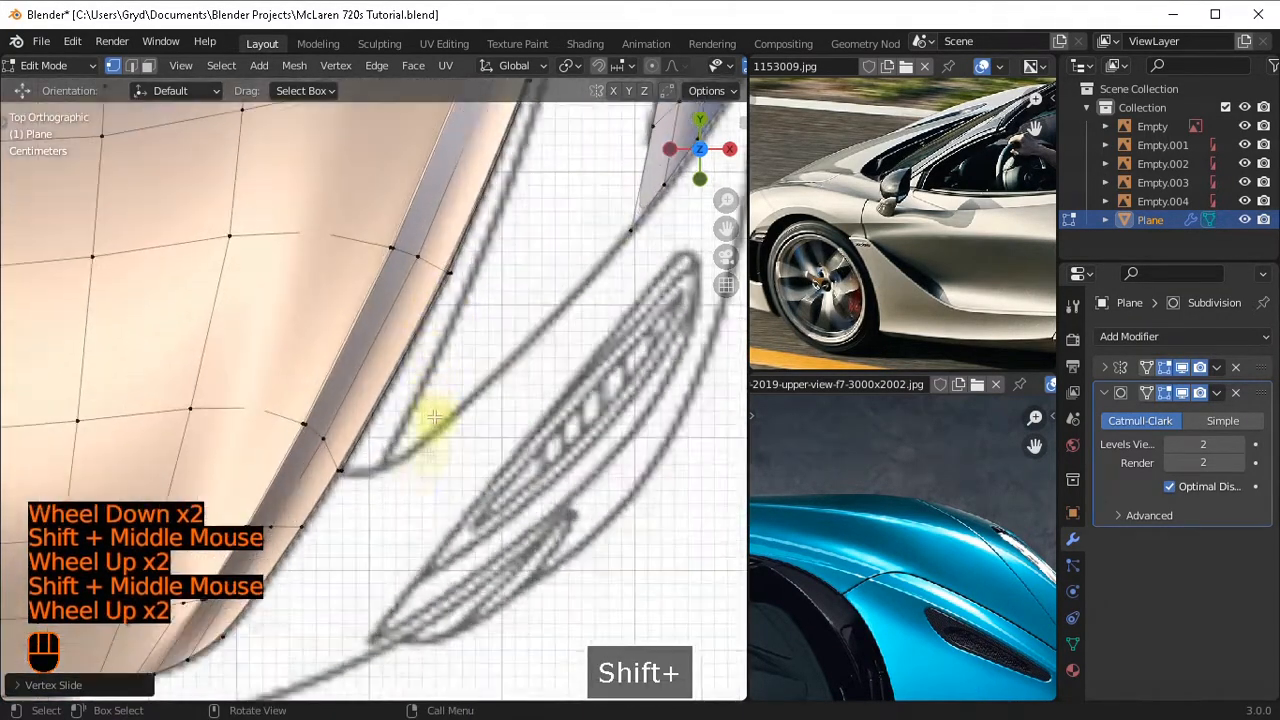
{"action": "left_click", "coordinate": [352, 488]}
{"action": "scroll", "coordinate": [386, 457], "scroll_direction": "up", "scroll_amount": 2}
{"action": "middle_click_drag", "start_coordinate": [427, 464], "coordinate": [426, 363], "text": "shift"}
{"action": "scroll", "coordinate": [424, 360], "scroll_direction": "up", "scroll_amount": 1}
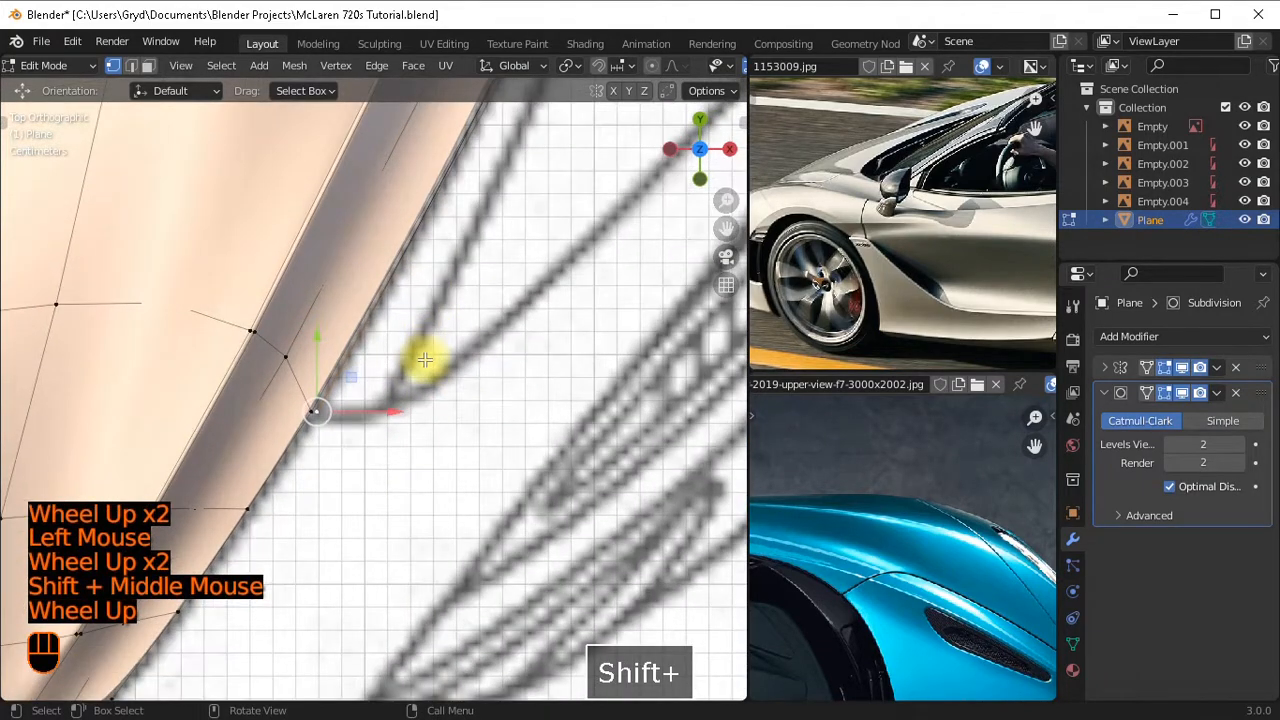
{"action": "key", "text": "e"}
{"action": "left_click", "coordinate": [384, 367], "text": "shift"}
Join the extruded vertex to the outer fender panel's front tip with an edge and divide that edge with two cuts.
{"action": "scroll", "coordinate": [571, 329], "scroll_direction": "down", "scroll_amount": 1}
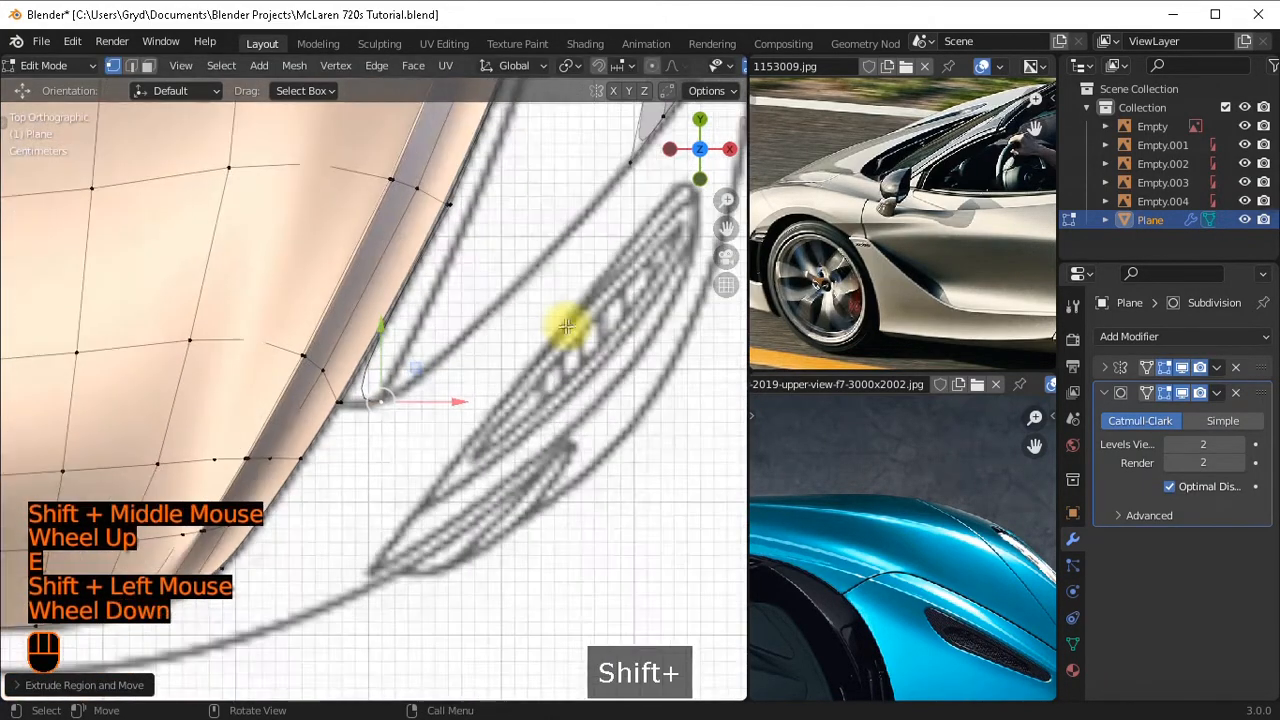
{"action": "middle_click_drag", "start_coordinate": [571, 329], "coordinate": [484, 420], "text": "shift"}
{"action": "left_click", "coordinate": [511, 266], "text": "shift"}
{"action": "key", "text": "f"}
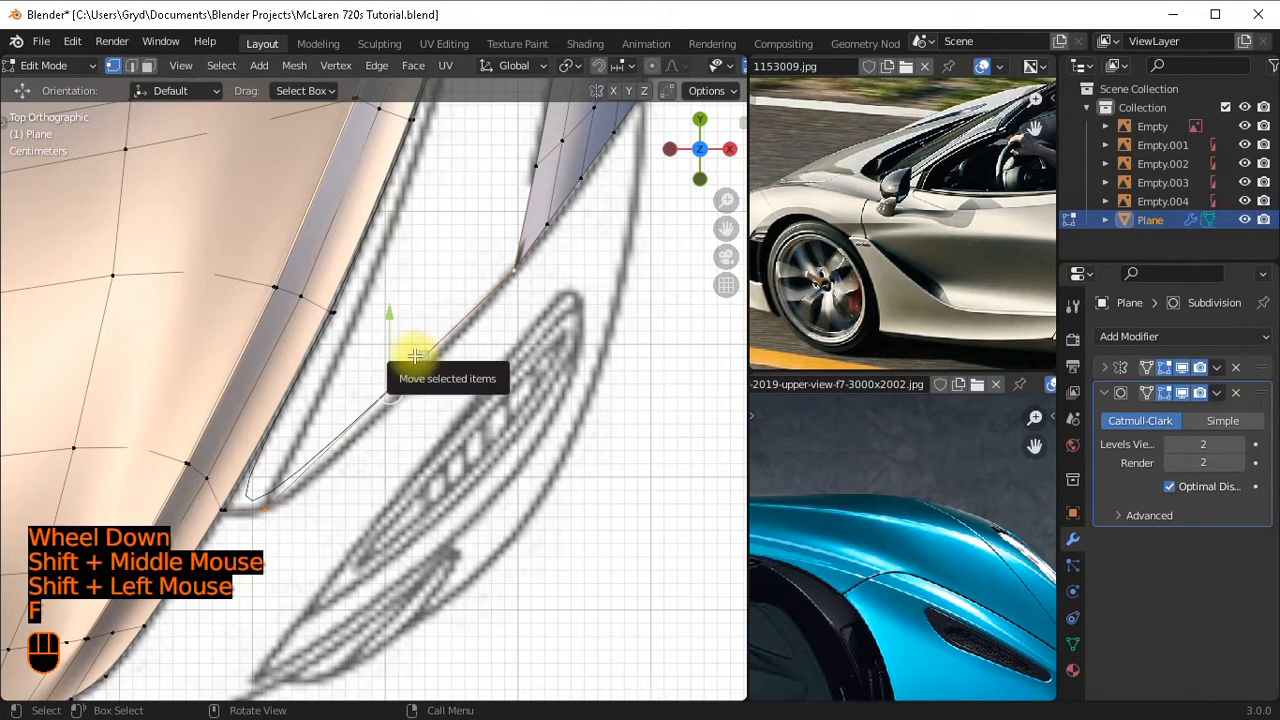
{"action": "key", "text": "ctrl+r"}
{"action": "scroll", "coordinate": [415, 356], "scroll_direction": "down", "scroll_amount": 1}
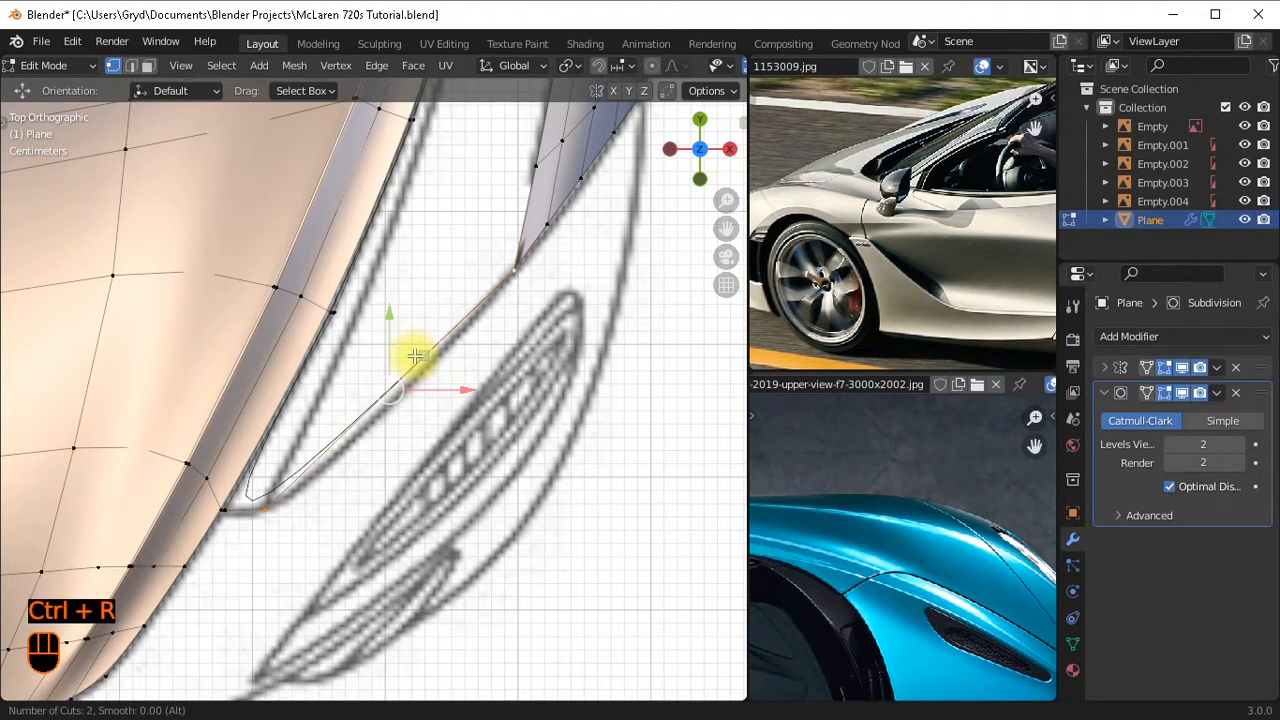
{"action": "left_click", "coordinate": [415, 356]}
{"action": "right_click", "coordinate": [464, 420]}
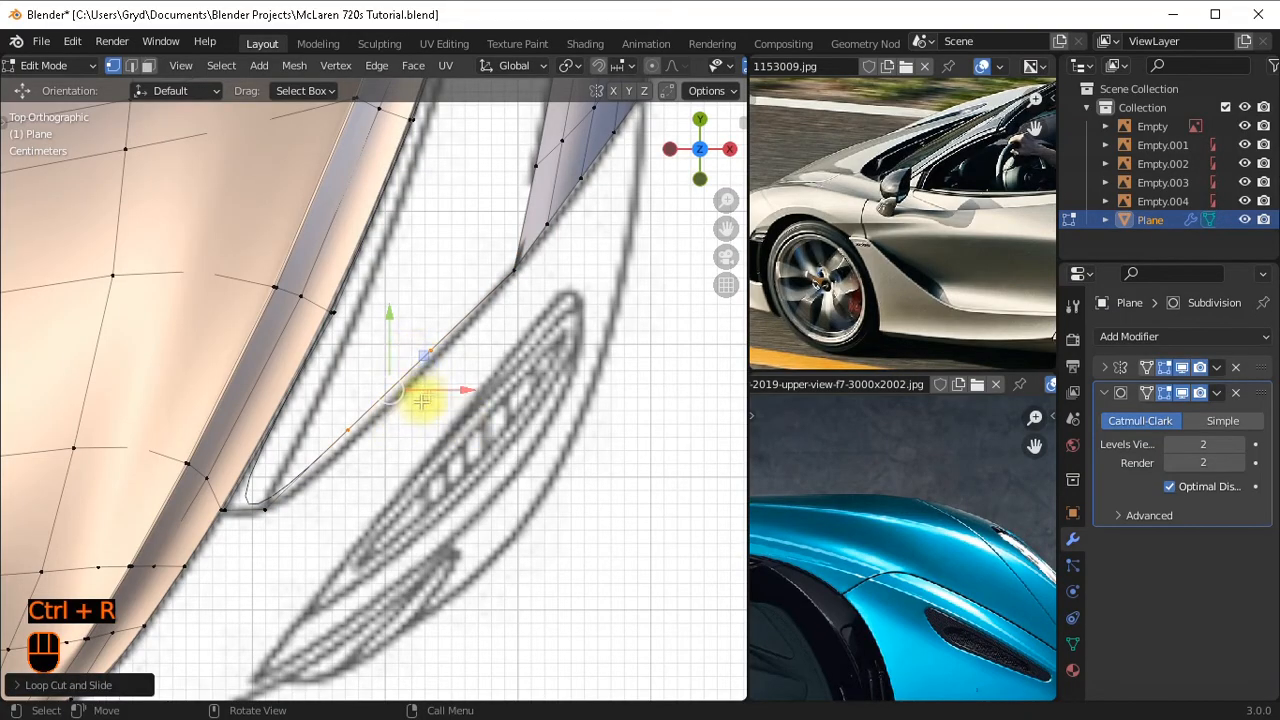
Move the two new edge vertices along the global Y axis onto the fender's panel line above the headlight.
{"action": "left_click", "coordinate": [346, 430]}
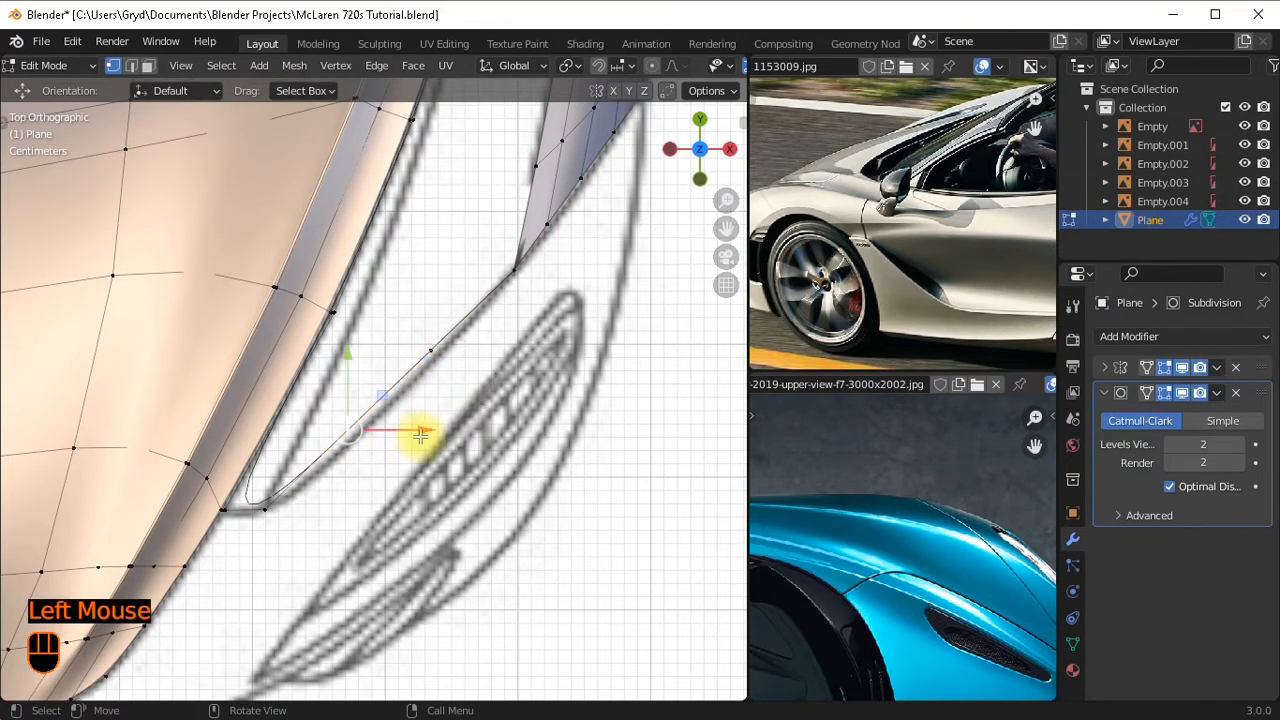
{"action": "left_click_drag", "start_coordinate": [346, 354], "coordinate": [362, 387], "text": "shift"}
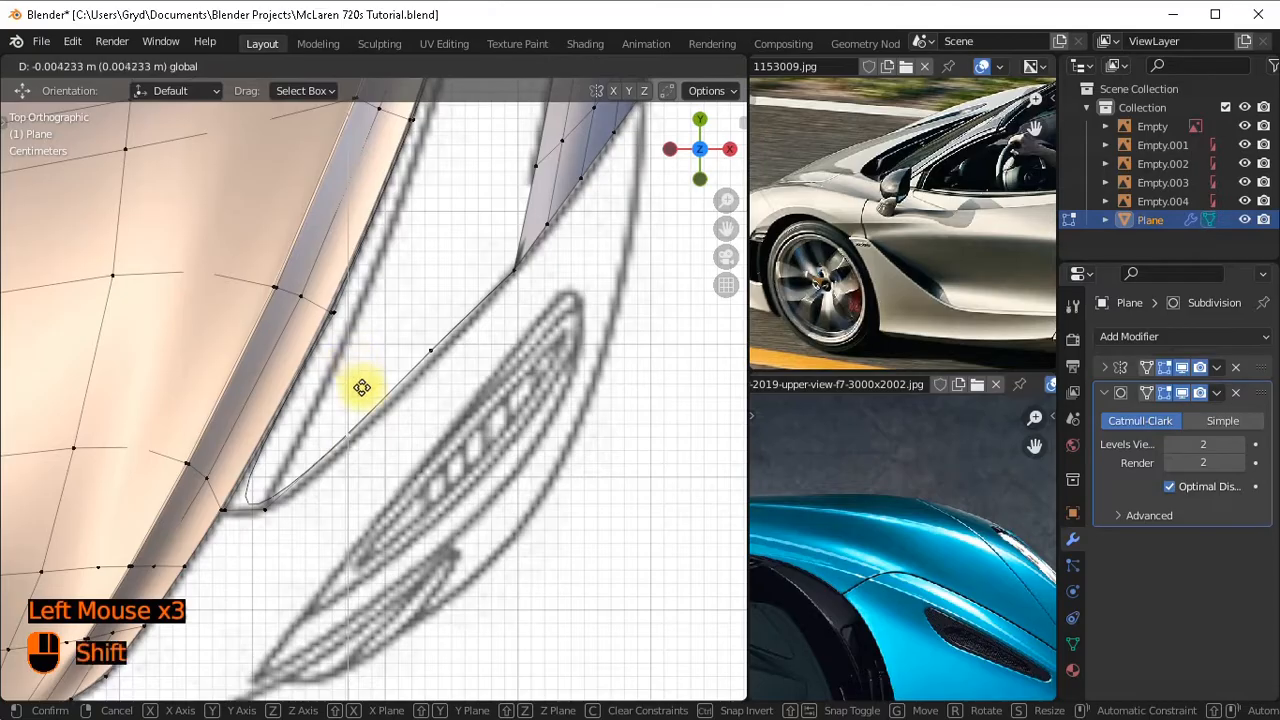
{"action": "left_click_drag", "start_coordinate": [376, 471], "coordinate": [377, 476], "text": "shift"}
{"action": "left_click", "coordinate": [433, 347]}
{"action": "left_click_drag", "start_coordinate": [432, 277], "coordinate": [466, 330]}
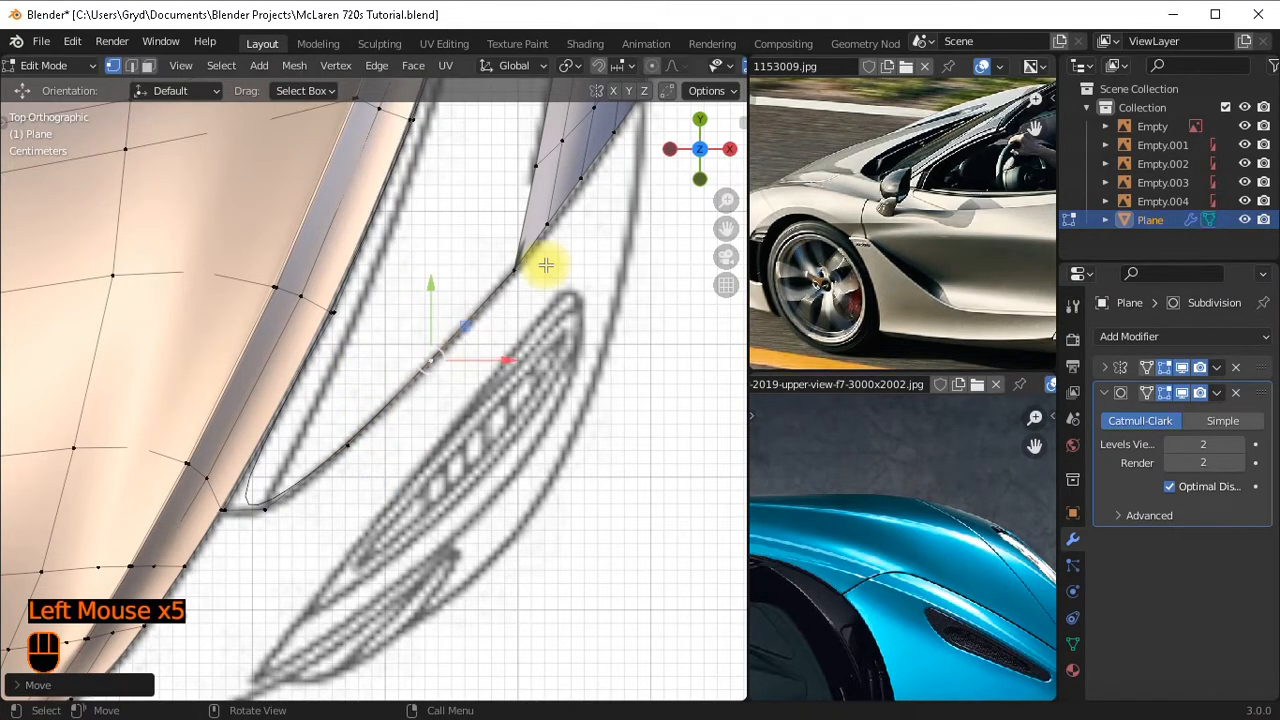
{"action": "scroll", "coordinate": [484, 346], "scroll_direction": "up", "scroll_amount": 1}
{"action": "scroll", "coordinate": [484, 346], "scroll_direction": "down", "scroll_amount": 2}
{"action": "middle_click_drag", "start_coordinate": [528, 258], "coordinate": [480, 349], "text": "shift"}
{"action": "scroll", "coordinate": [466, 349], "scroll_direction": "up", "scroll_amount": 2}
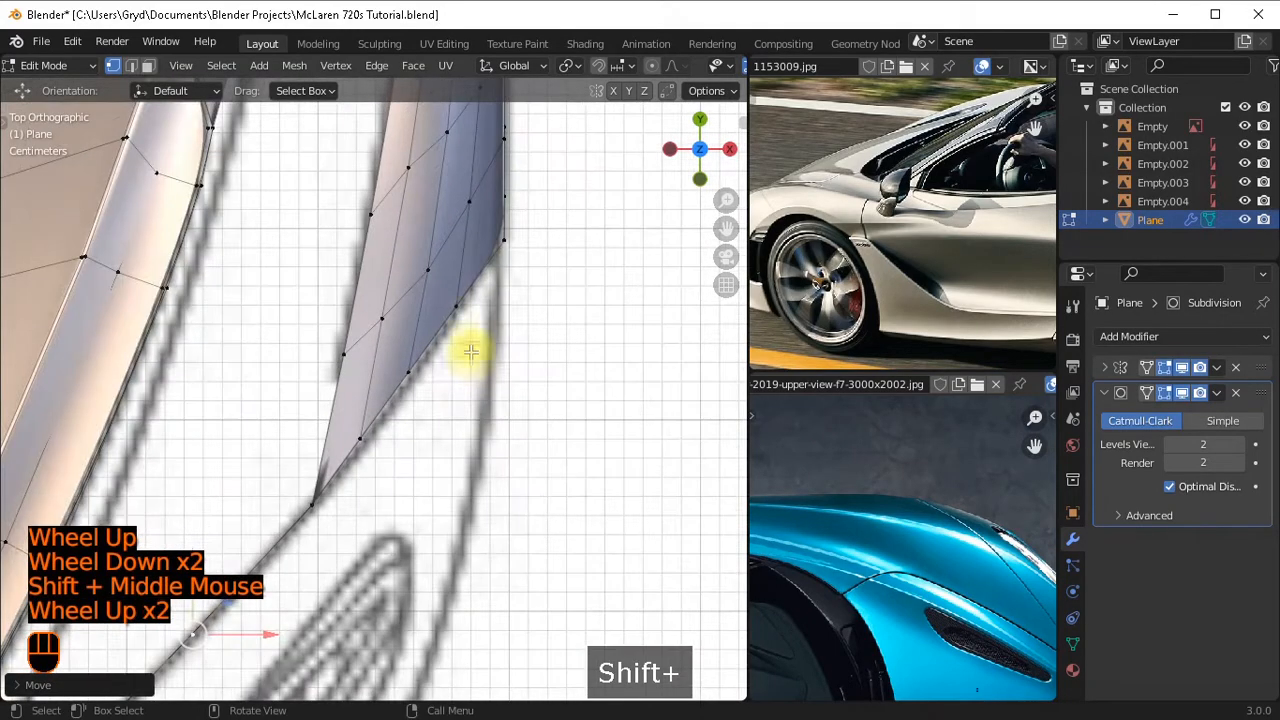
Slide the middle vertex of the outer fender panel's slanted front edge forward with clamping off, onto the blueprint's panel line.
{"action": "left_click", "coordinate": [452, 310]}
{"action": "key", "text": "shift+z"}
{"action": "scroll", "coordinate": [443, 360], "scroll_direction": "up", "scroll_amount": 2}
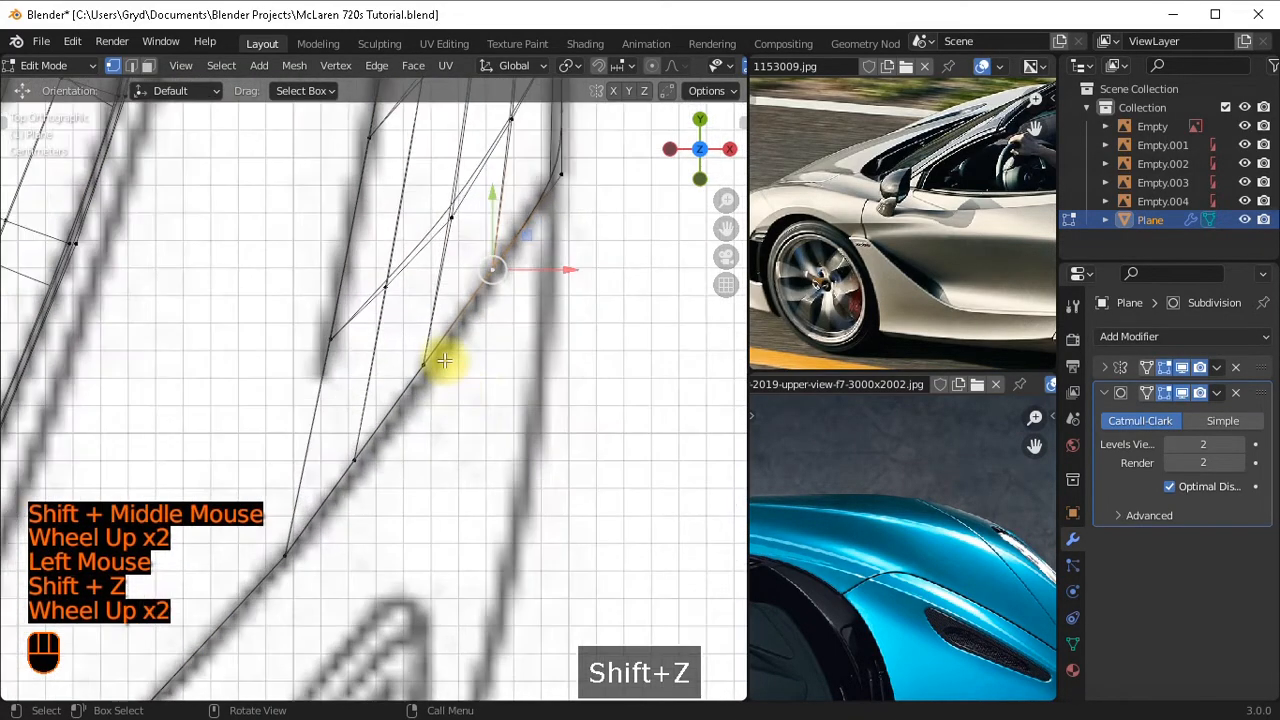
{"action": "left_click", "coordinate": [437, 357]}
{"action": "key", "text": "g"}
{"action": "key", "text": "g"}
{"action": "key", "text": "c"}
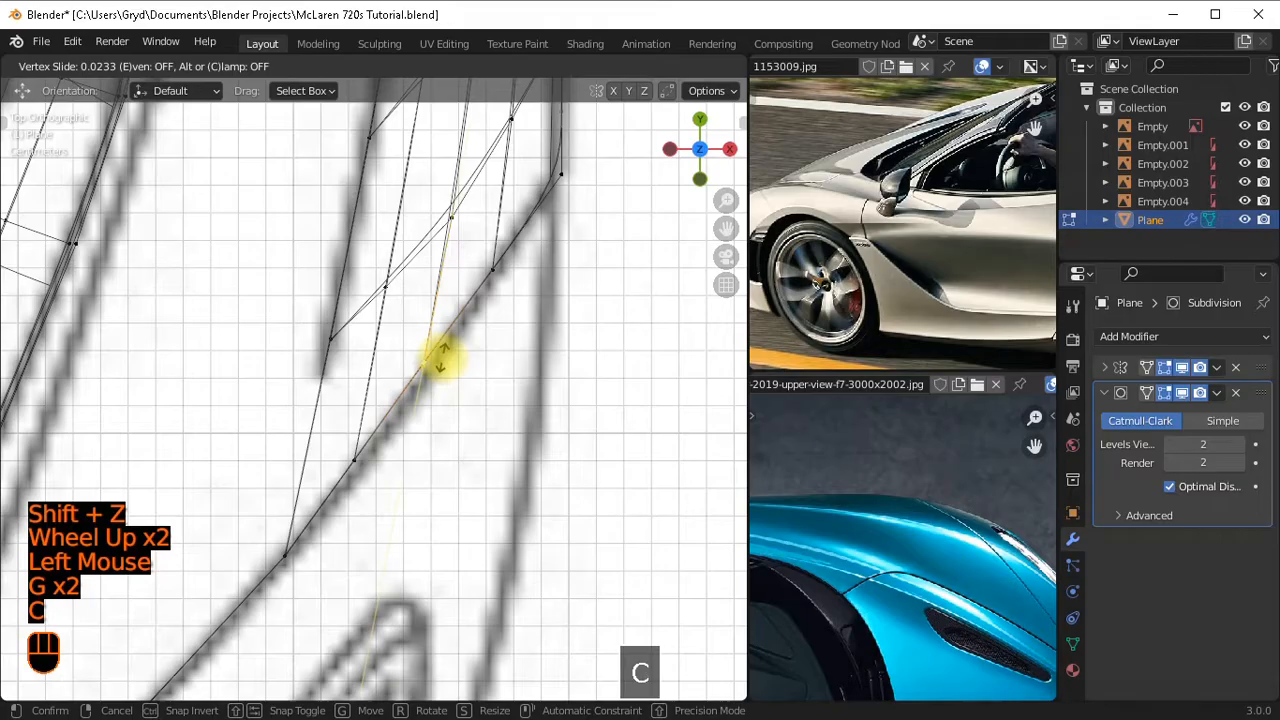
{"action": "left_click", "coordinate": [408, 560], "text": "shift"}
Slide the two vertices on either side of it on the slanted front edge slightly forward, unclamped, onto the panel line.
{"action": "left_click", "coordinate": [361, 465]}
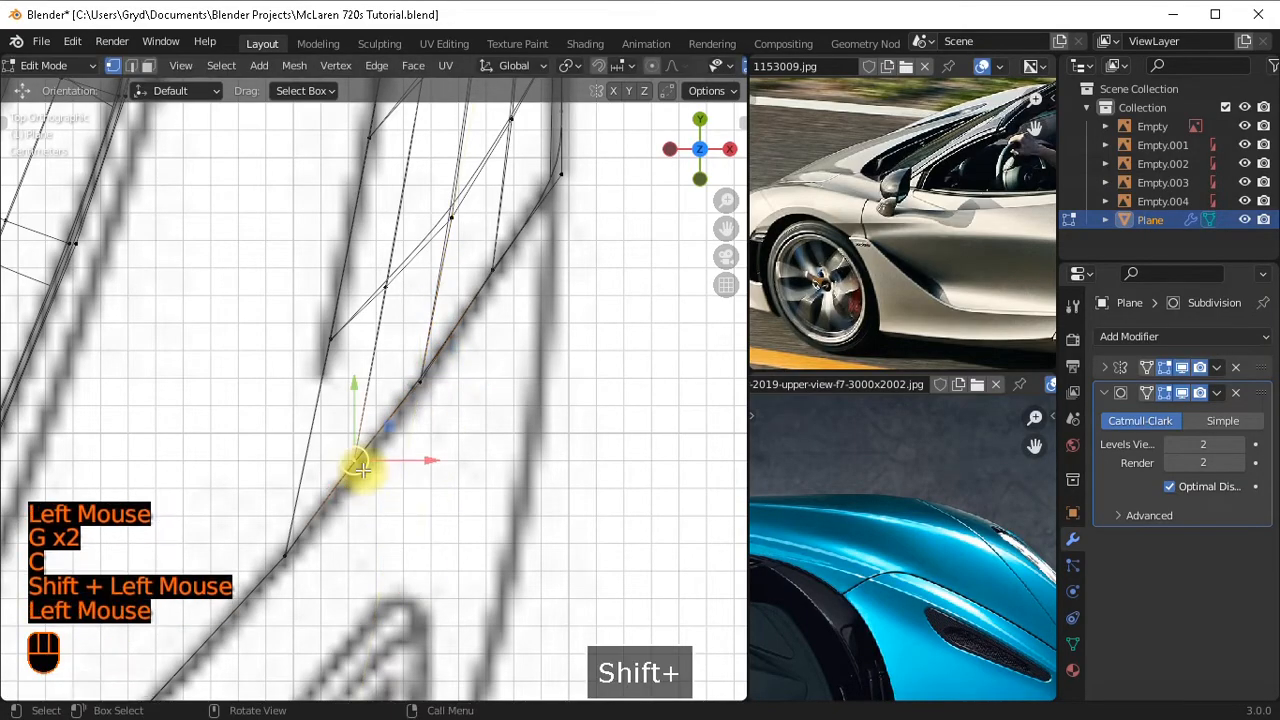
{"action": "key", "text": "g"}
{"action": "key", "text": "g"}
{"action": "key", "text": "c"}
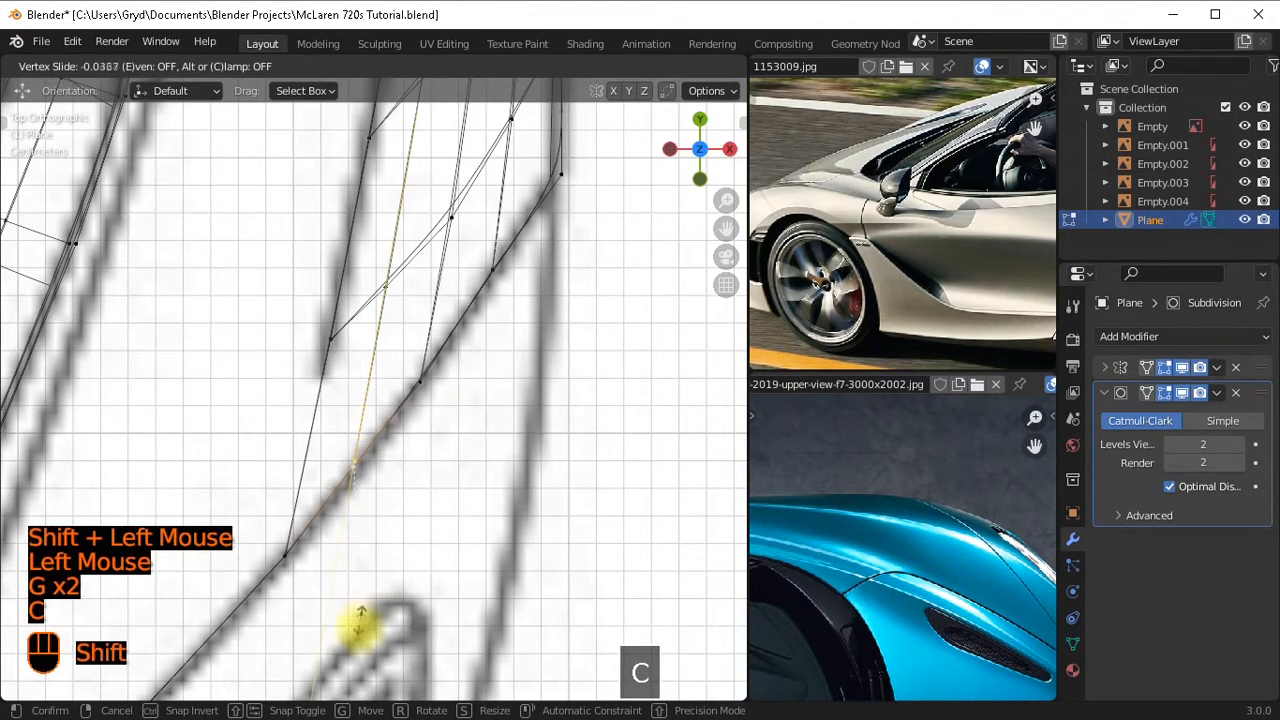
{"action": "left_click", "coordinate": [356, 681], "text": "shift"}
{"action": "left_click", "coordinate": [499, 275]}
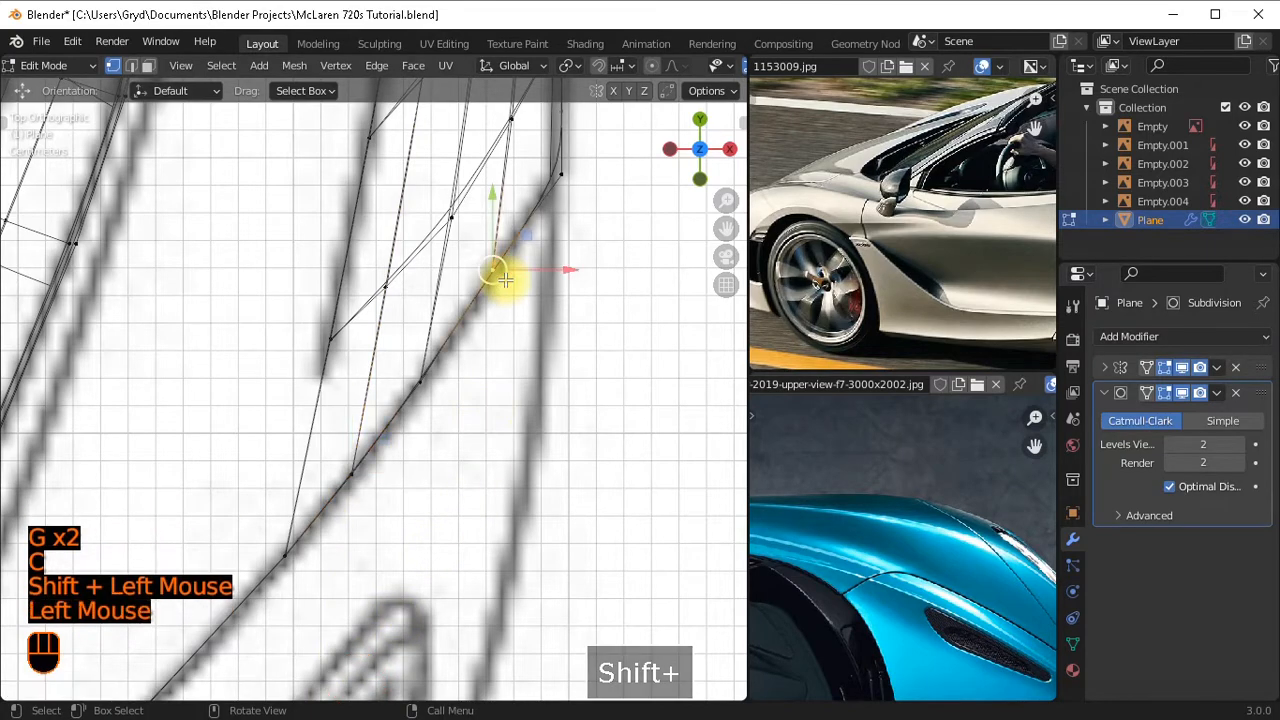
{"action": "key", "text": "g"}
{"action": "key", "text": "g"}
{"action": "key", "text": "c"}
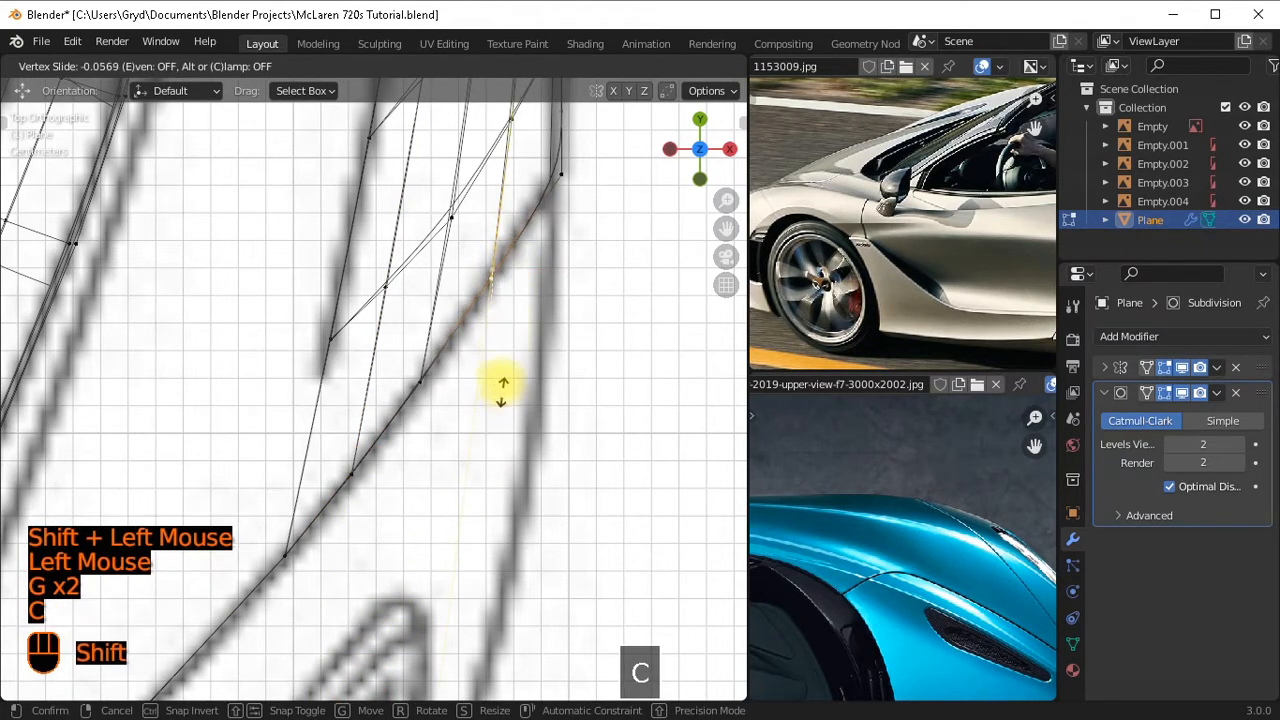
{"action": "left_click", "coordinate": [500, 365], "text": "shift"}
Examine the outer fender panel's slanted front edge, then its smoothed surface in solid shading outside edit mode.
{"action": "scroll", "coordinate": [471, 371], "scroll_direction": "down", "scroll_amount": 1}
{"action": "scroll", "coordinate": [471, 371], "scroll_direction": "up", "scroll_amount": 1}
{"action": "scroll", "coordinate": [474, 371], "scroll_direction": "down", "scroll_amount": 3}
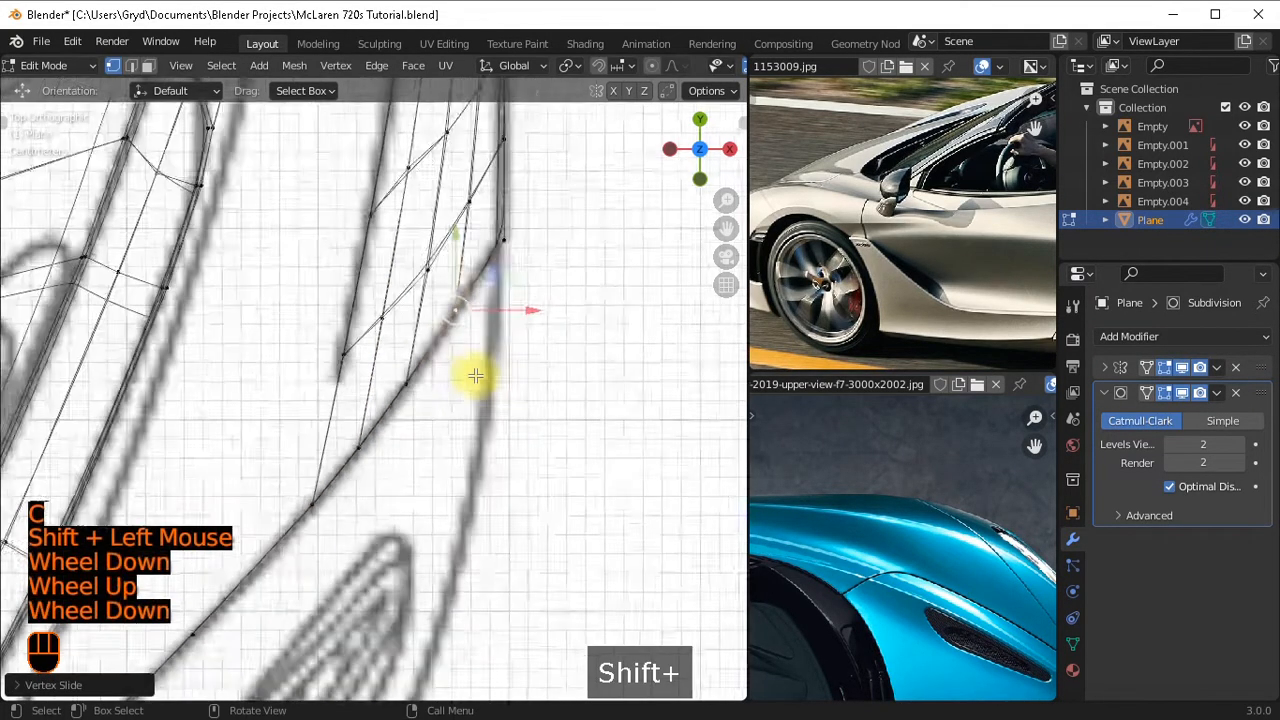
{"action": "scroll", "coordinate": [380, 448], "scroll_direction": "up", "scroll_amount": 2}
{"action": "left_click", "coordinate": [382, 452]}
{"action": "scroll", "coordinate": [480, 423], "scroll_direction": "down", "scroll_amount": 1}
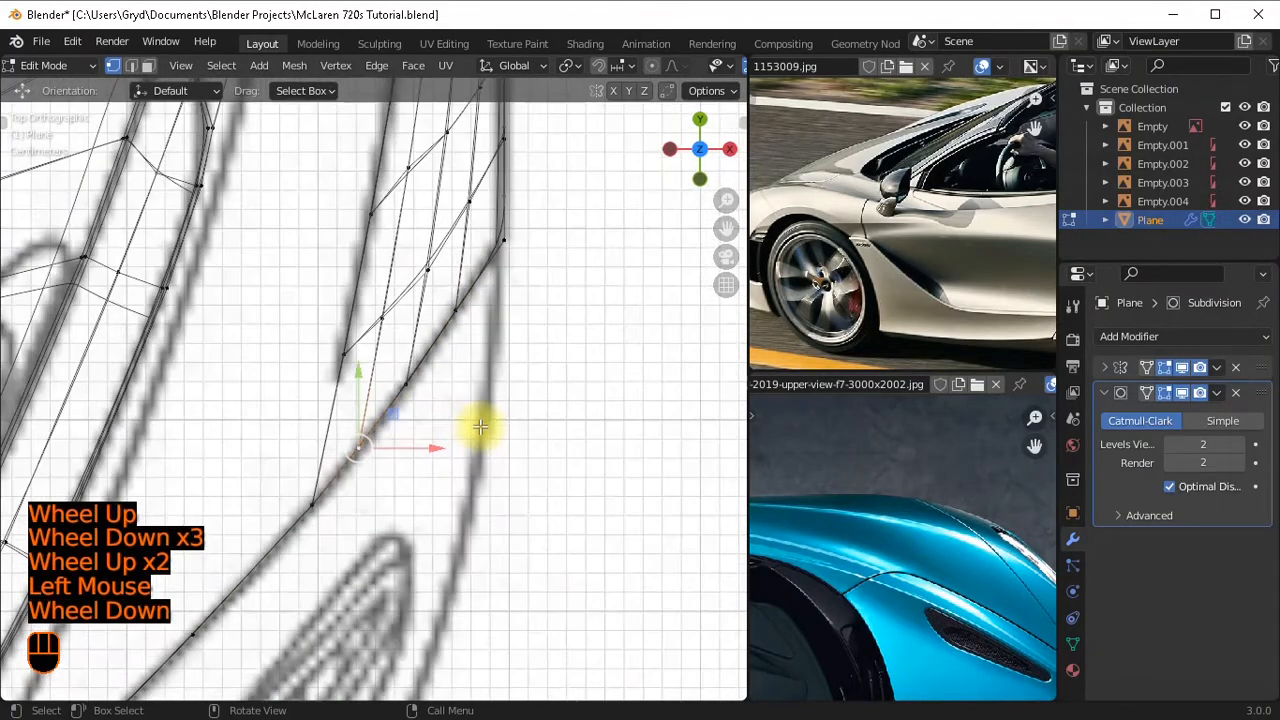
{"action": "left_click", "coordinate": [480, 424]}
{"action": "key", "text": "shift+z"}
{"action": "scroll", "coordinate": [480, 430], "scroll_direction": "down", "scroll_amount": 2}
{"action": "key", "text": "Tab"}
{"action": "middle_click_drag", "start_coordinate": [480, 430], "coordinate": [514, 300]}
{"action": "key", "text": "KP_7"}
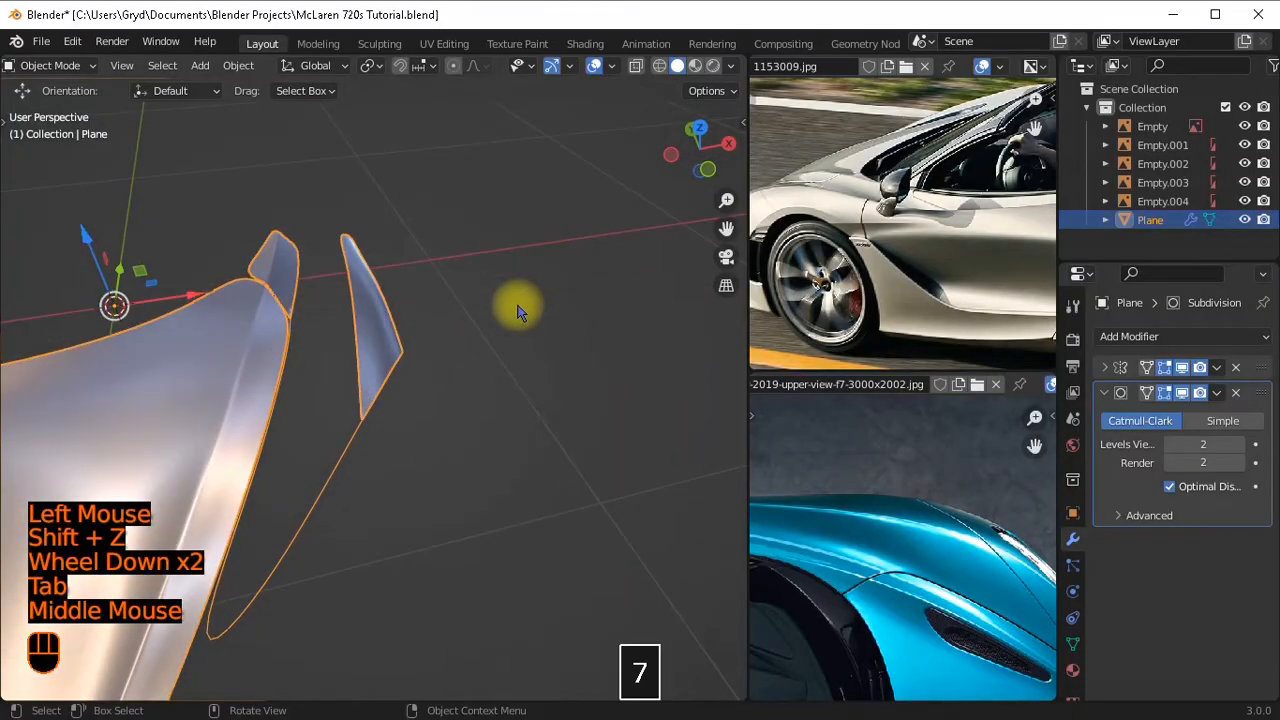
Join the inner rear corner of the outer fender panel to the strip's rear outer corner with an edge.
{"action": "middle_click_drag", "start_coordinate": [471, 229], "coordinate": [443, 323], "text": "shift"}
{"action": "scroll", "coordinate": [443, 323], "scroll_direction": "up", "scroll_amount": 1}
{"action": "key", "text": "Tab"}
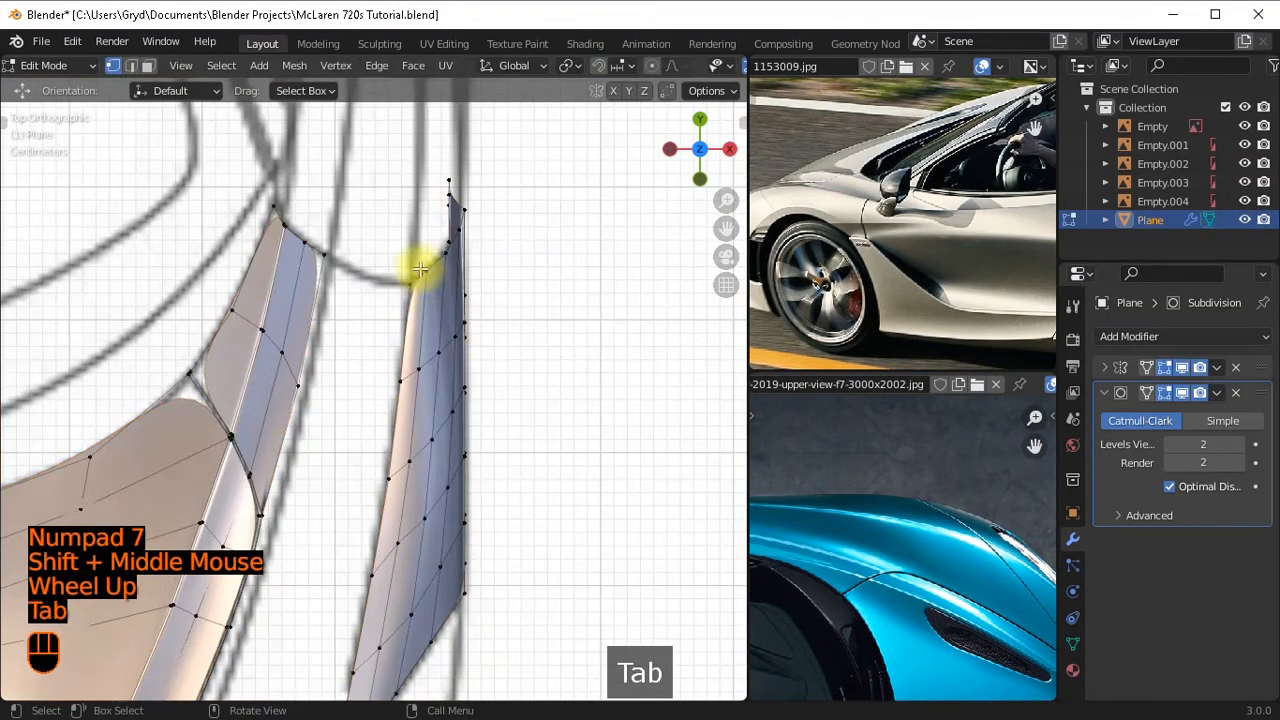
{"action": "scroll", "coordinate": [374, 194], "scroll_direction": "up", "scroll_amount": 2}
{"action": "middle_click_drag", "start_coordinate": [374, 194], "coordinate": [423, 302], "text": "shift"}
{"action": "left_click", "coordinate": [423, 302]}
{"action": "left_click", "coordinate": [320, 271], "text": "shift"}
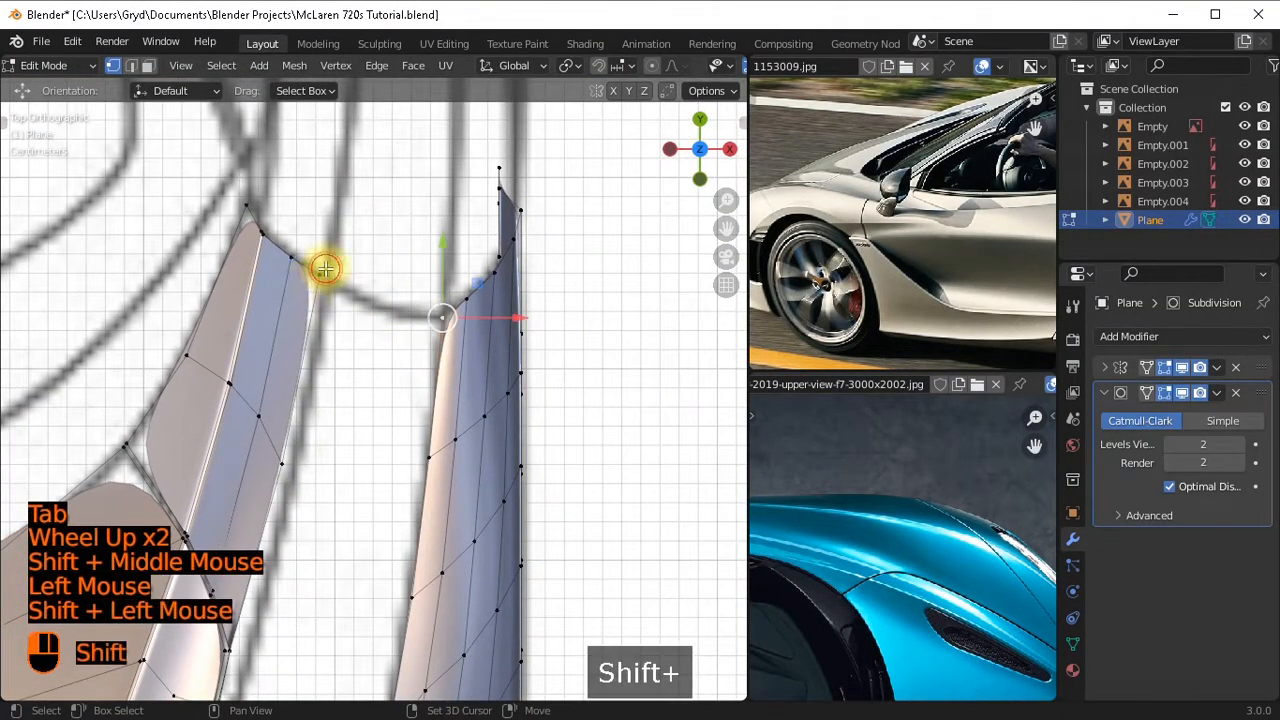
{"action": "key", "text": "f"}
Divide the new rear edge with two cuts and move both new vertices along the global Y axis onto the curved panel line.
{"action": "scroll", "coordinate": [429, 337], "scroll_direction": "down", "scroll_amount": 2}
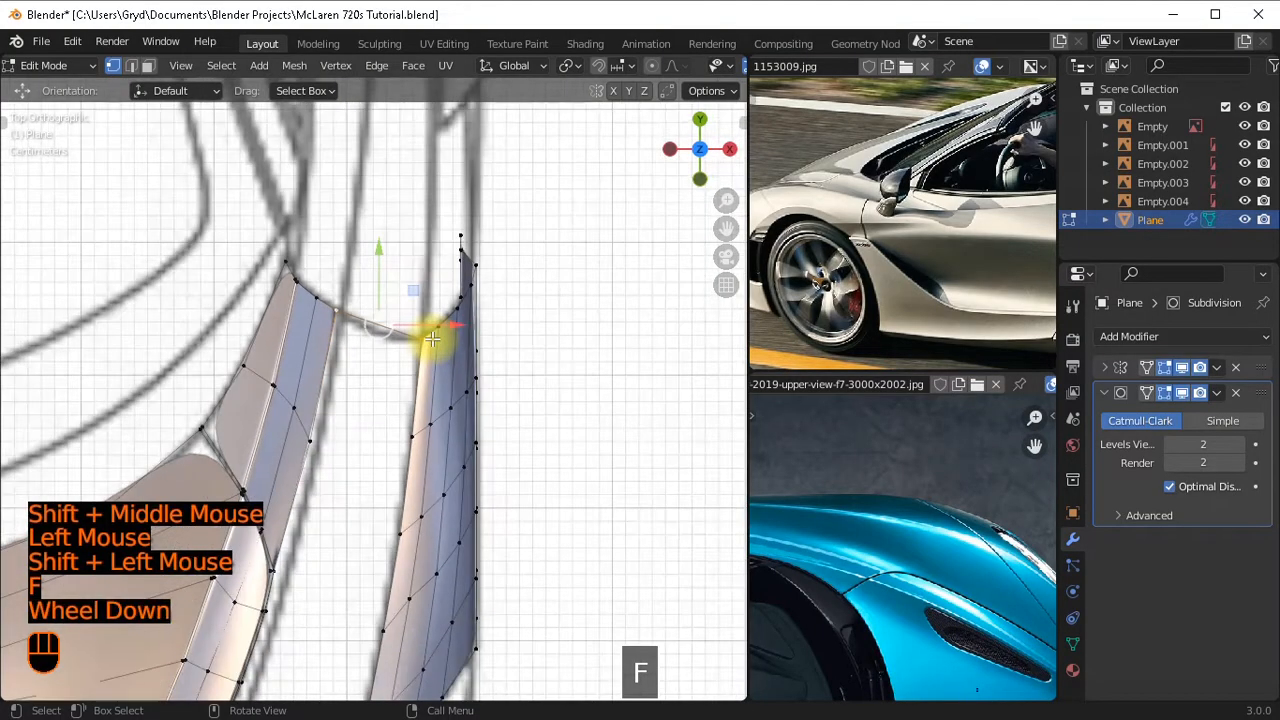
{"action": "scroll", "coordinate": [403, 266], "scroll_direction": "up", "scroll_amount": 2}
{"action": "key", "text": "ctrl+r"}
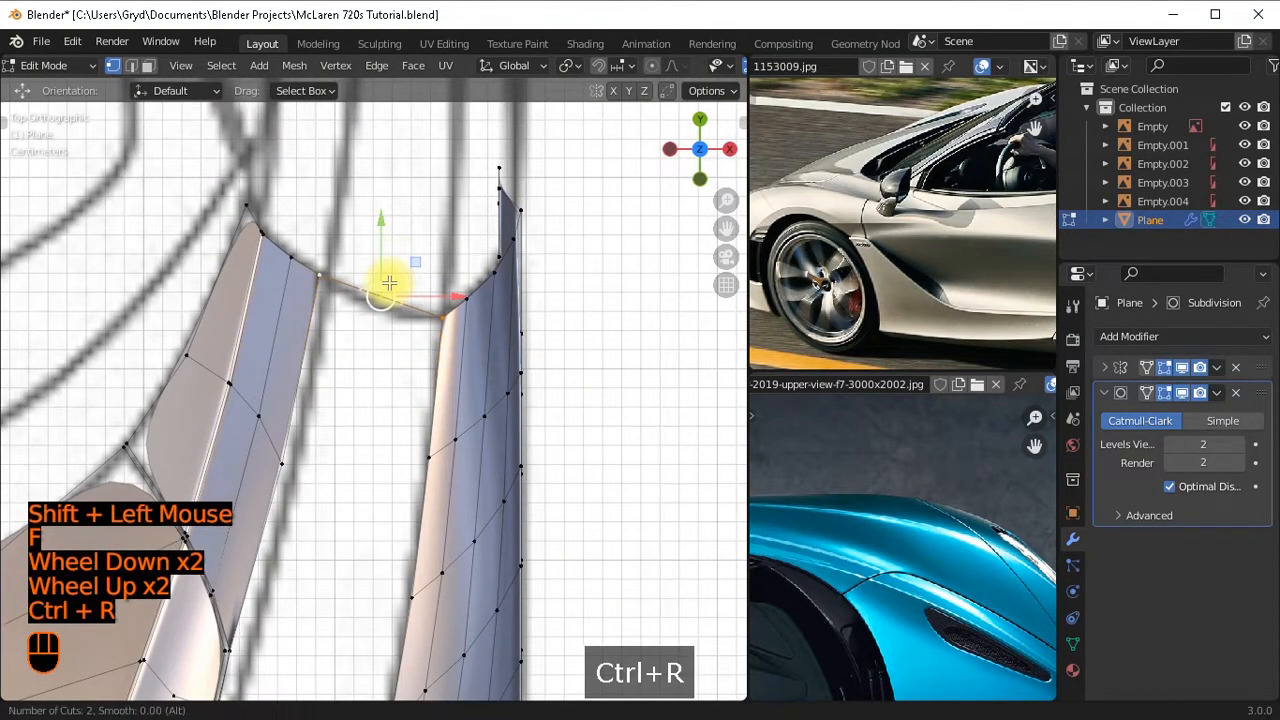
{"action": "left_click", "coordinate": [389, 283]}
{"action": "scroll", "coordinate": [342, 264], "scroll_direction": "up", "scroll_amount": 1}
{"action": "left_click_drag", "start_coordinate": [388, 178], "coordinate": [389, 202]}
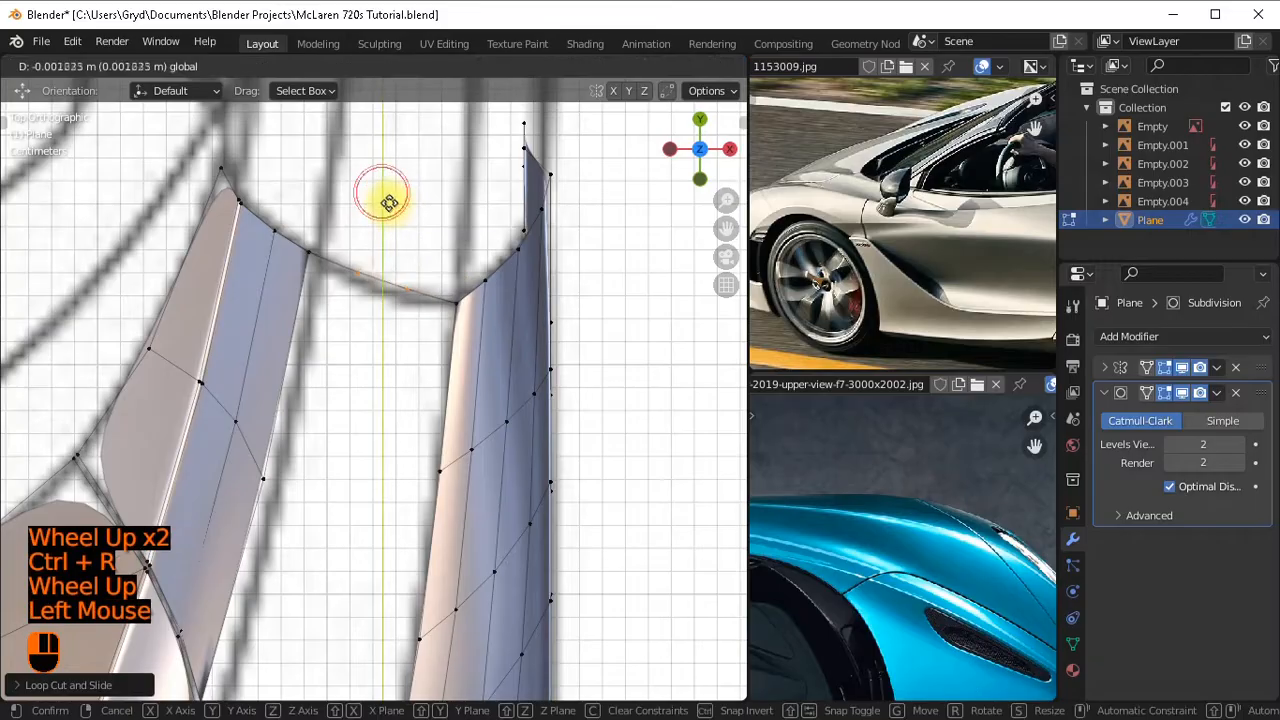
{"action": "left_click_drag", "start_coordinate": [399, 248], "coordinate": [397, 247], "text": "shift"}
{"action": "right_click", "coordinate": [397, 247], "text": "shift"}
{"action": "left_click_drag", "start_coordinate": [385, 198], "coordinate": [421, 258]}
{"action": "scroll", "coordinate": [406, 240], "scroll_direction": "up", "scroll_amount": 2}
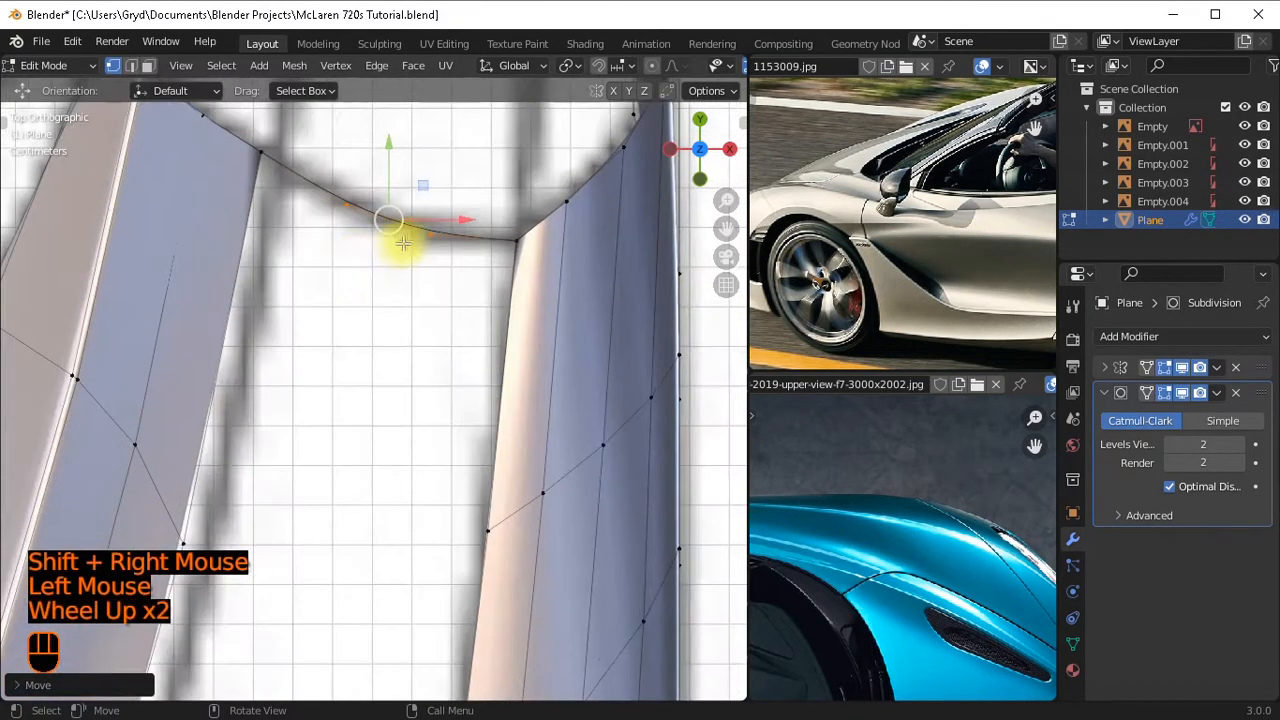
Lower the rear connecting edge's vertex nearest the strip along the global Z axis to about the height of the strip's corner.
{"action": "scroll", "coordinate": [429, 451], "scroll_direction": "down", "scroll_amount": 2}
{"action": "scroll", "coordinate": [457, 331], "scroll_direction": "down", "scroll_amount": 2}
{"action": "middle_click_drag", "start_coordinate": [429, 451], "coordinate": [453, 316]}
{"action": "scroll", "coordinate": [451, 240], "scroll_direction": "up", "scroll_amount": 2}
{"action": "key", "text": "KP_1"}
{"action": "scroll", "coordinate": [451, 240], "scroll_direction": "up", "scroll_amount": 2}
{"action": "scroll", "coordinate": [420, 357], "scroll_direction": "down", "scroll_amount": 2}
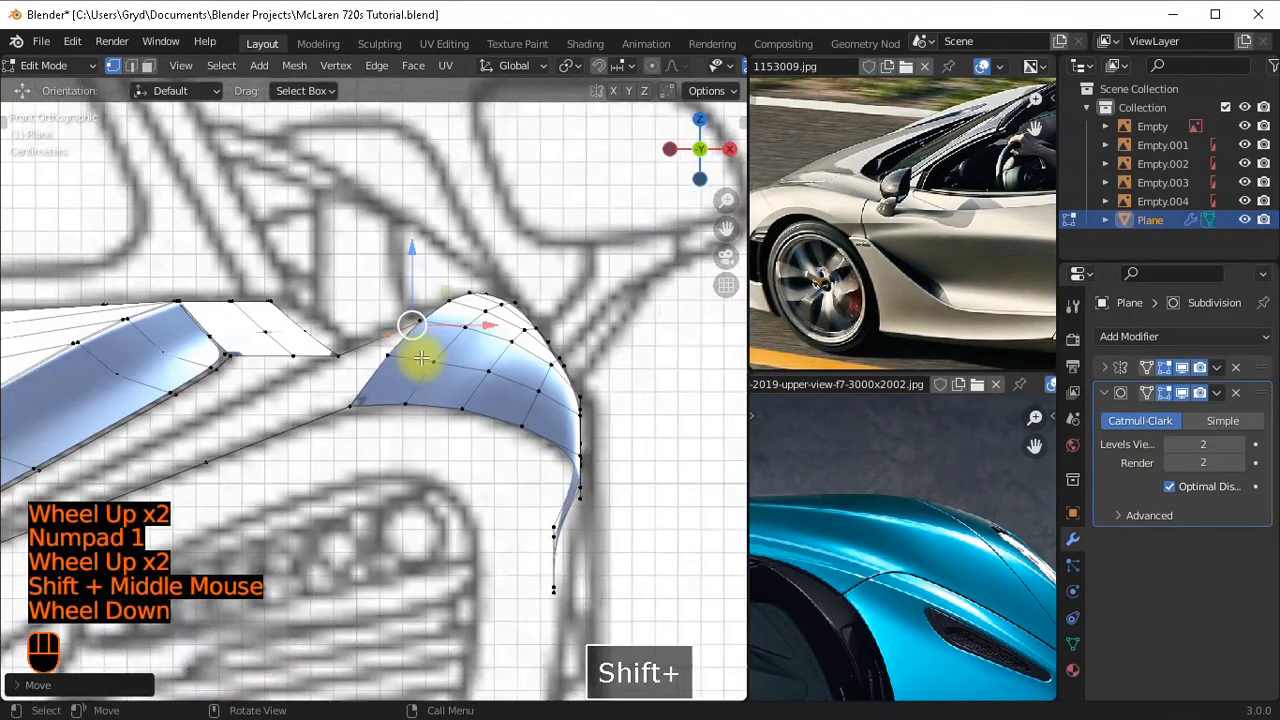
{"action": "scroll", "coordinate": [371, 286], "scroll_direction": "up", "scroll_amount": 1}
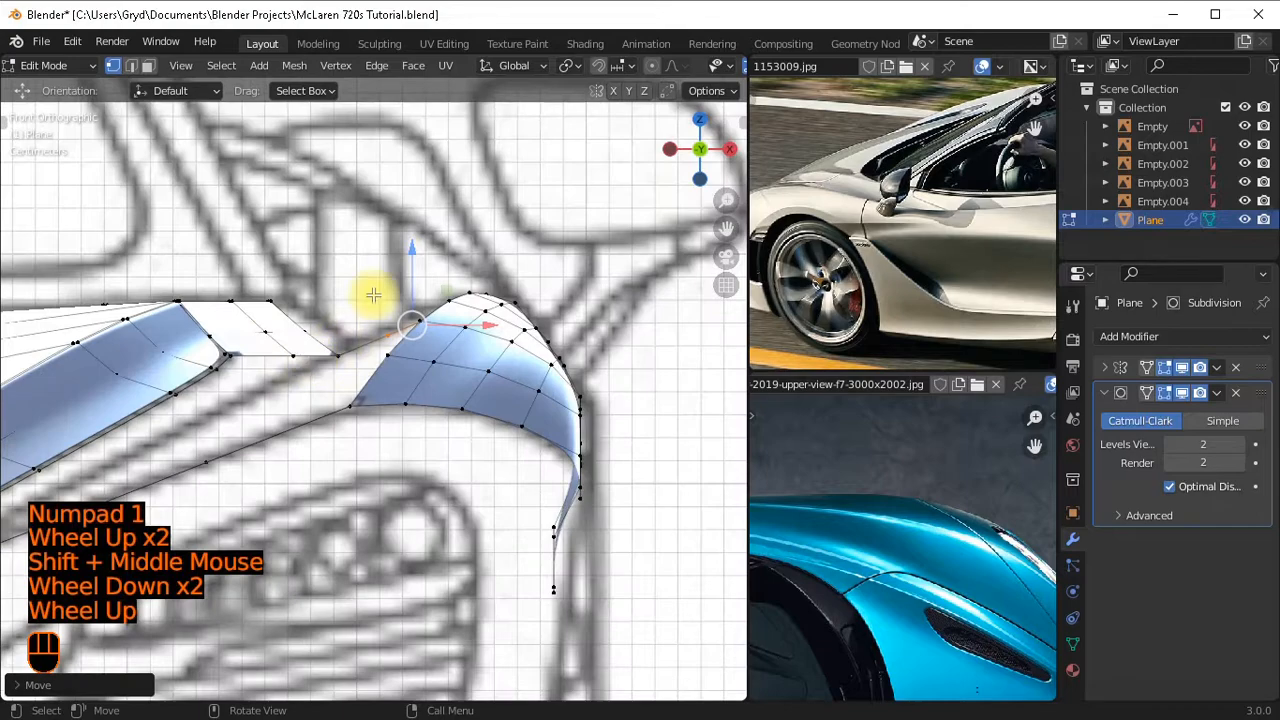
{"action": "scroll", "coordinate": [429, 291], "scroll_direction": "up", "scroll_amount": 1}
{"action": "scroll", "coordinate": [429, 329], "scroll_direction": "up", "scroll_amount": 1, "text": "shift"}
{"action": "middle_click_drag", "start_coordinate": [429, 329], "coordinate": [470, 345], "text": "shift"}
{"action": "middle_click_drag", "start_coordinate": [470, 345], "coordinate": [457, 317]}
{"action": "left_click", "coordinate": [472, 239]}
{"action": "left_click_drag", "start_coordinate": [456, 219], "coordinate": [512, 340]}
Check the fender's rear panel gap in the blue car photo and adjust the connecting edge's vertex beside the outer panel in front view.
{"action": "scroll", "coordinate": [513, 340], "scroll_direction": "down", "scroll_amount": 1}
{"action": "middle_click_drag", "start_coordinate": [936, 536], "coordinate": [1029, 523]}
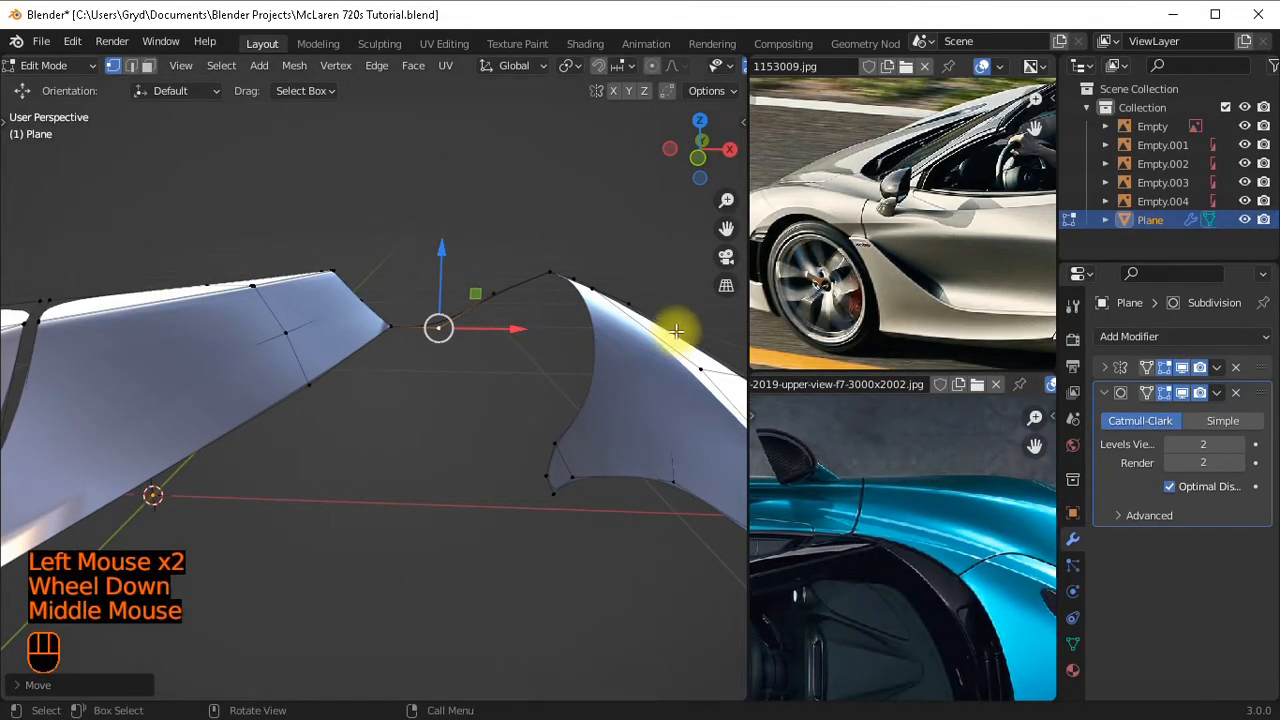
{"action": "scroll", "coordinate": [866, 470], "scroll_direction": "down", "scroll_amount": 2}
{"action": "scroll", "coordinate": [865, 484], "scroll_direction": "up", "scroll_amount": 2}
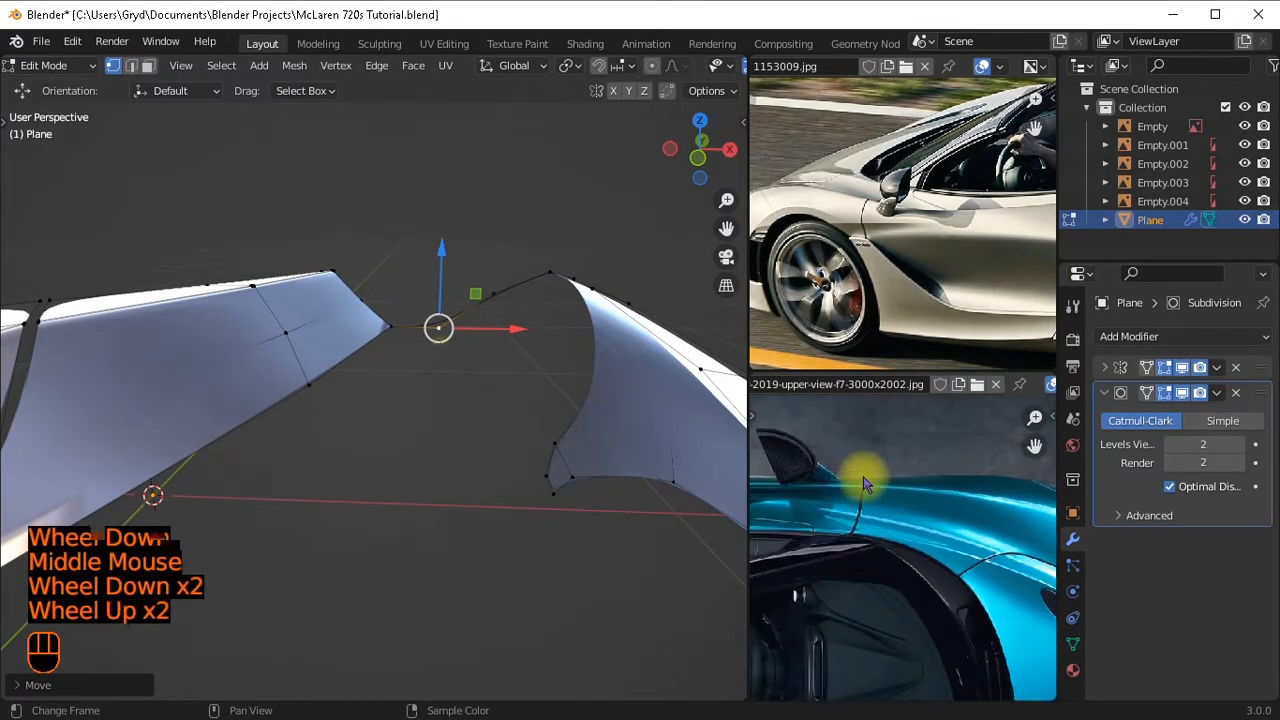
{"action": "left_click", "coordinate": [511, 294]}
{"action": "key", "text": "KP_1"}
{"action": "scroll", "coordinate": [508, 314], "scroll_direction": "up", "scroll_amount": 2}
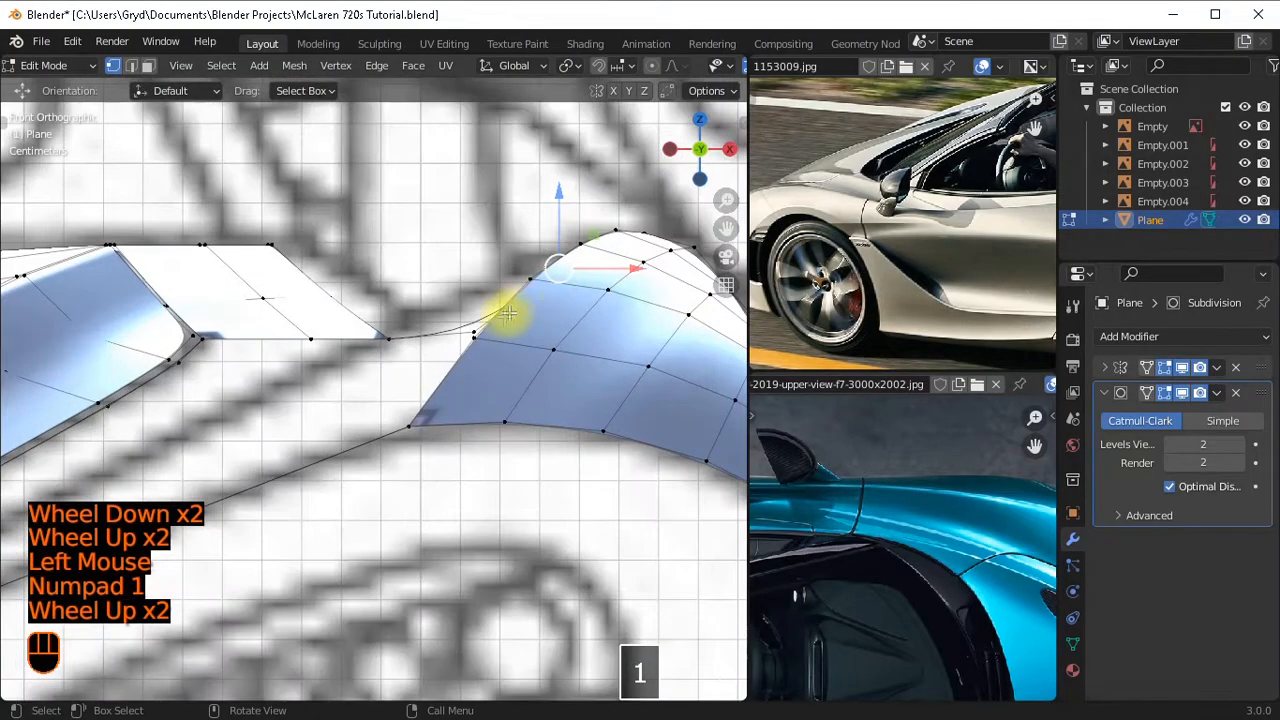
{"action": "key", "text": "shift+z"}
{"action": "middle_click_drag", "start_coordinate": [514, 311], "coordinate": [535, 338], "text": "shift"}
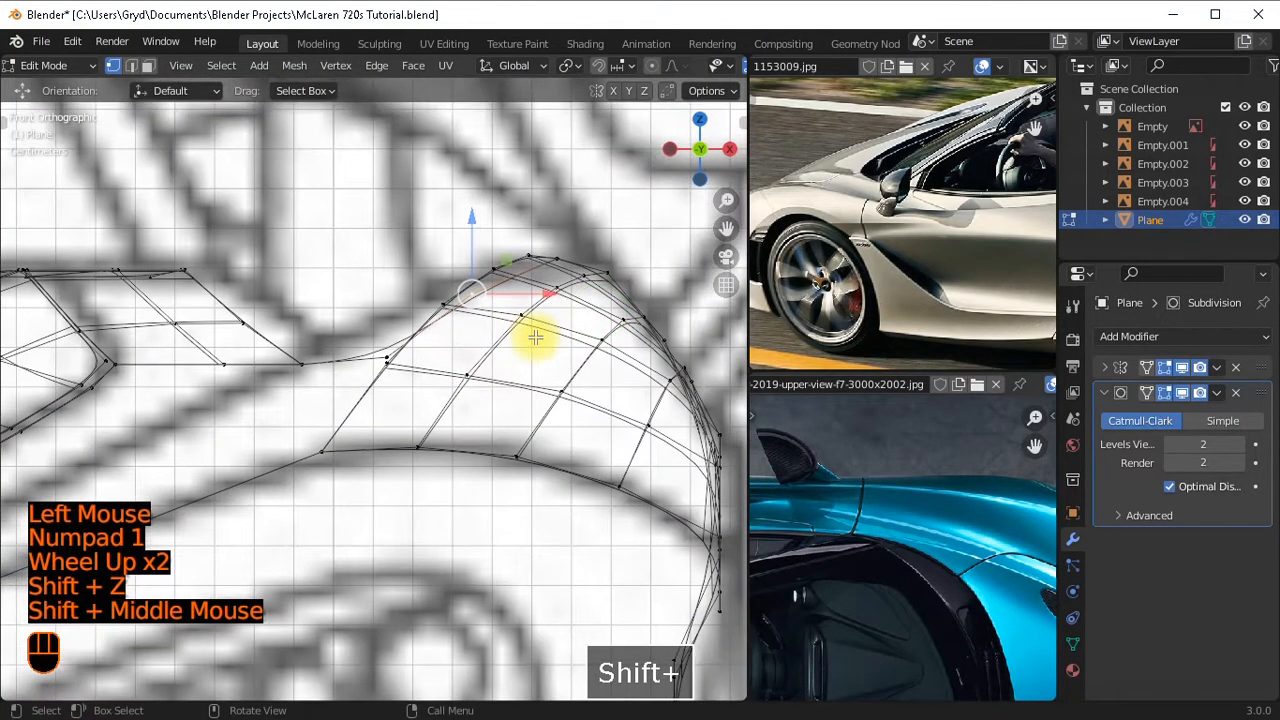
{"action": "key", "text": "f"}
{"action": "key", "text": "ctrl+z"}
{"action": "key", "text": "g"}
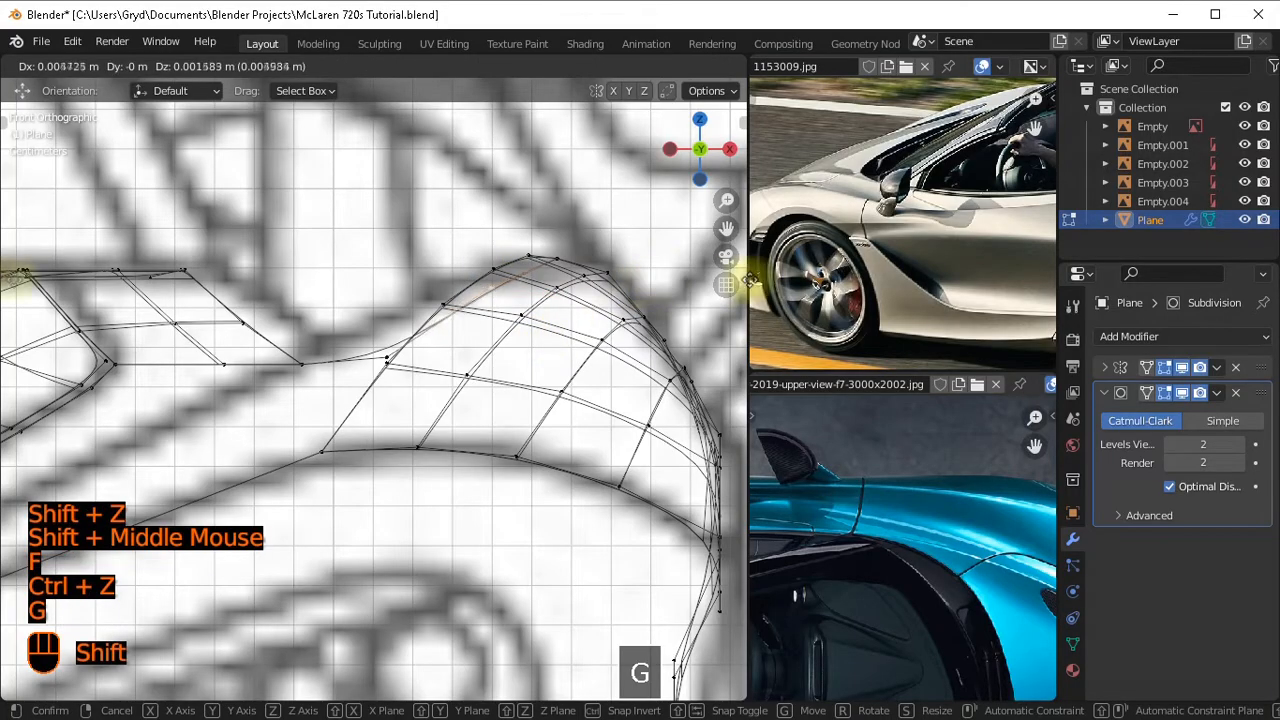
{"action": "left_click", "coordinate": [698, 127], "text": "shift"}
{"action": "scroll", "coordinate": [527, 358], "scroll_direction": "down", "scroll_amount": 2}
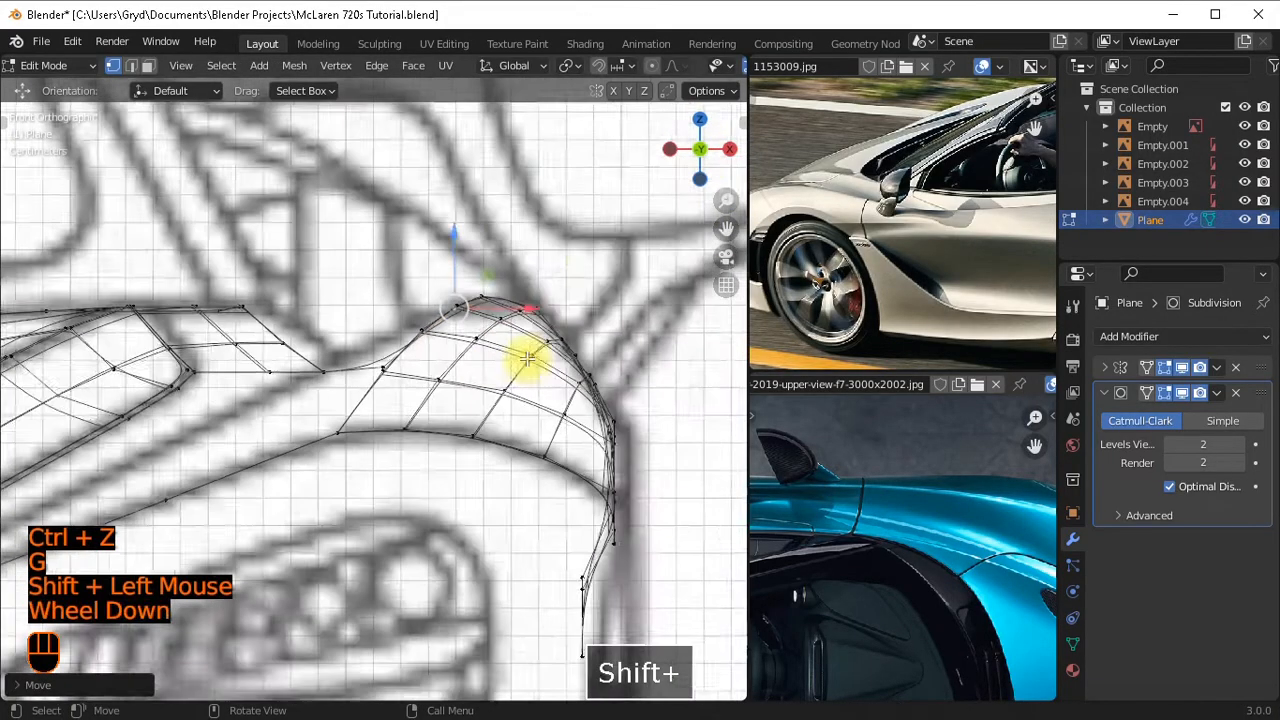
{"action": "scroll", "coordinate": [527, 358], "scroll_direction": "down", "scroll_amount": 1}
Fine-tune the strip's rear outer corner vertex in top view by sliding it slightly along its edge.
{"action": "middle_click_drag", "start_coordinate": [527, 358], "coordinate": [663, 463]}
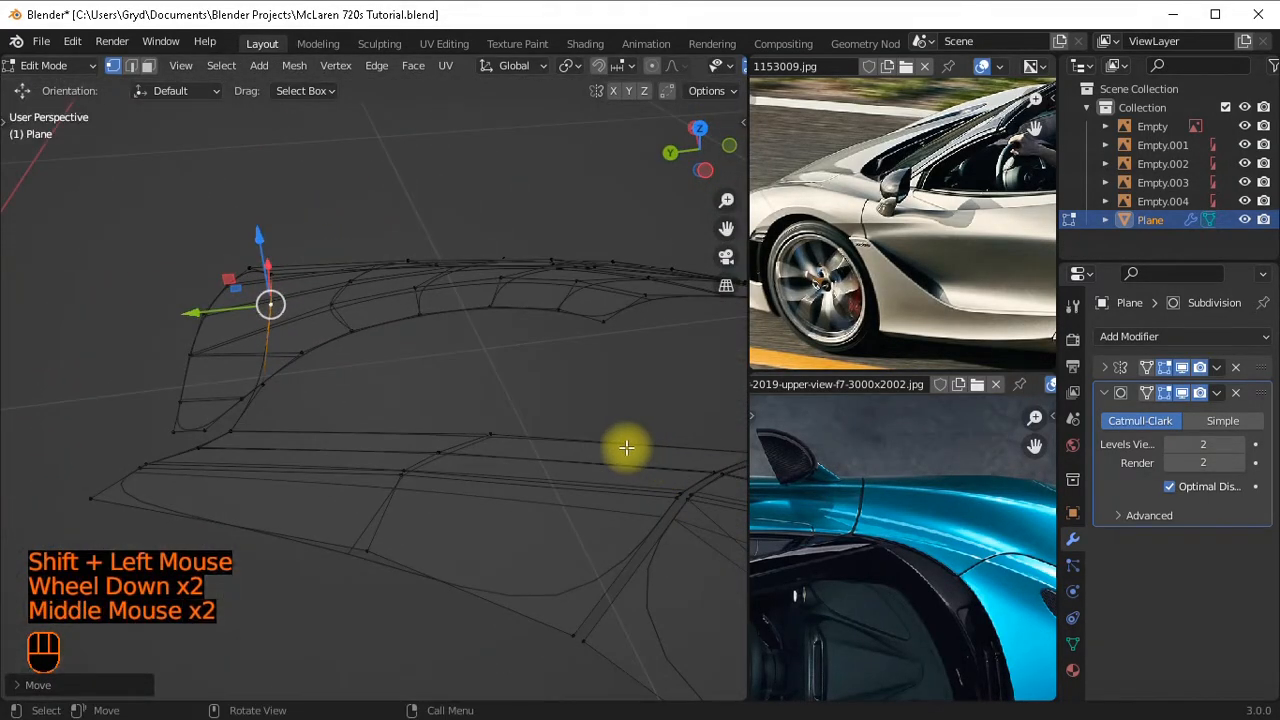
{"action": "key", "text": "KP_7"}
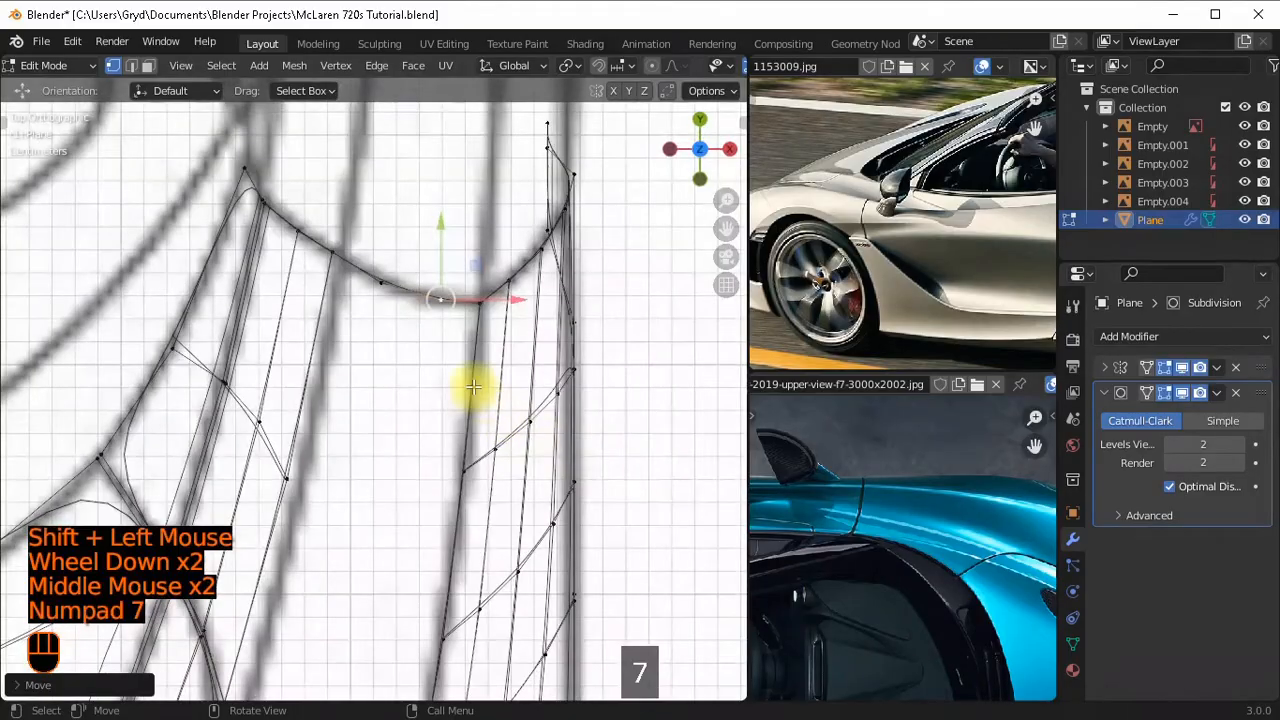
{"action": "left_click", "coordinate": [378, 258]}
{"action": "key", "text": "g"}
{"action": "key", "text": "g"}
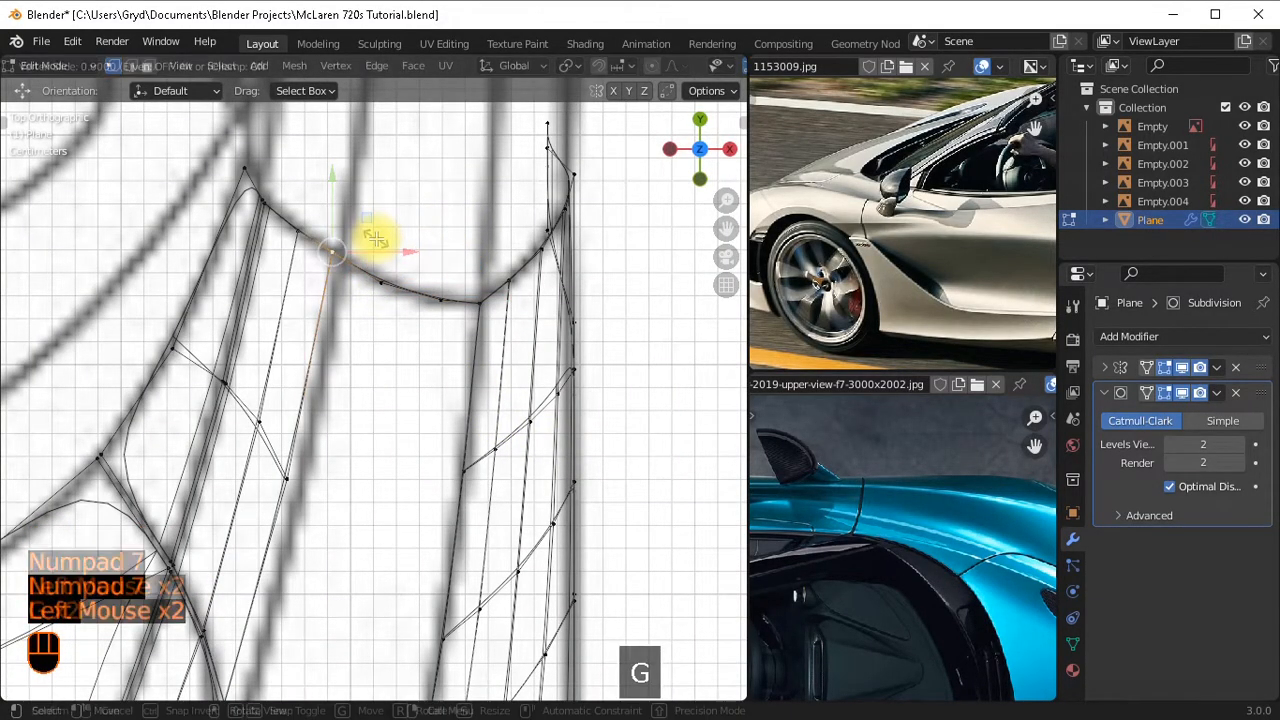
{"action": "left_click", "coordinate": [379, 262], "text": "shift"}
Compare the vertices of the front and rear connecting edges between the strip and the outer panel in top view.
{"action": "scroll", "coordinate": [405, 318], "scroll_direction": "down", "scroll_amount": 2}
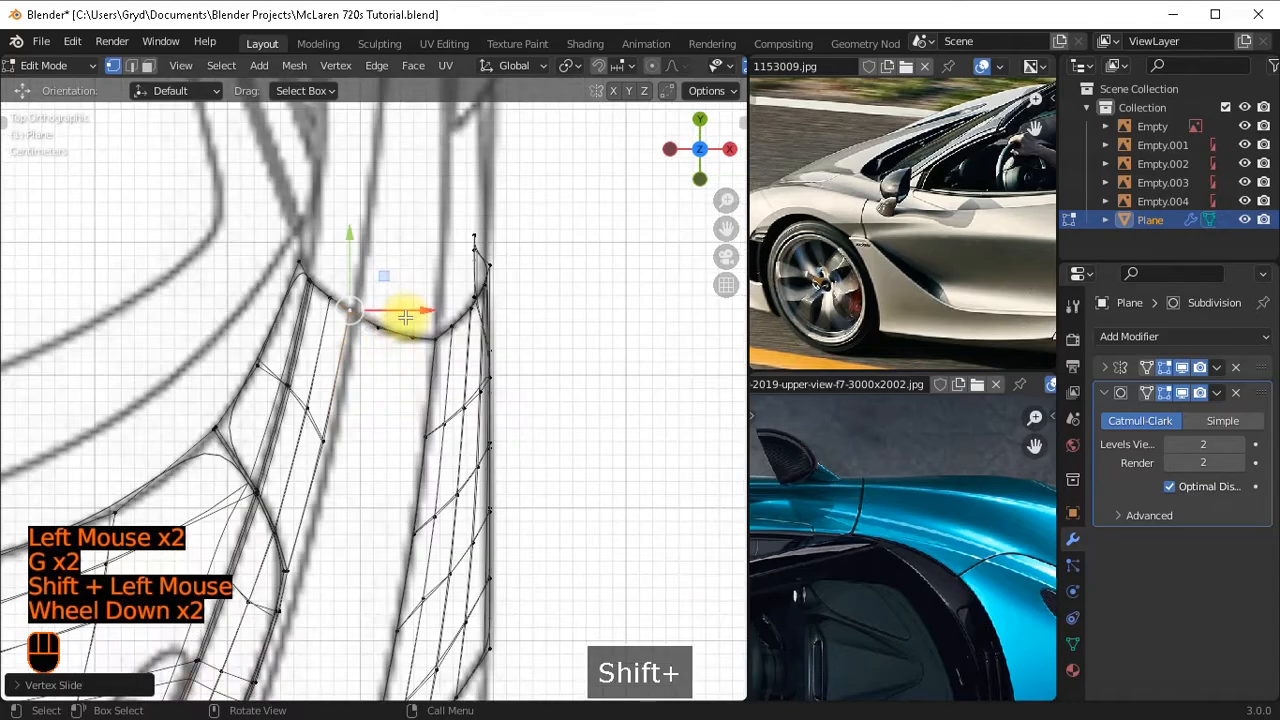
{"action": "scroll", "coordinate": [437, 346], "scroll_direction": "down", "scroll_amount": 2}
{"action": "middle_click_drag", "start_coordinate": [420, 371], "coordinate": [449, 342], "text": "shift"}
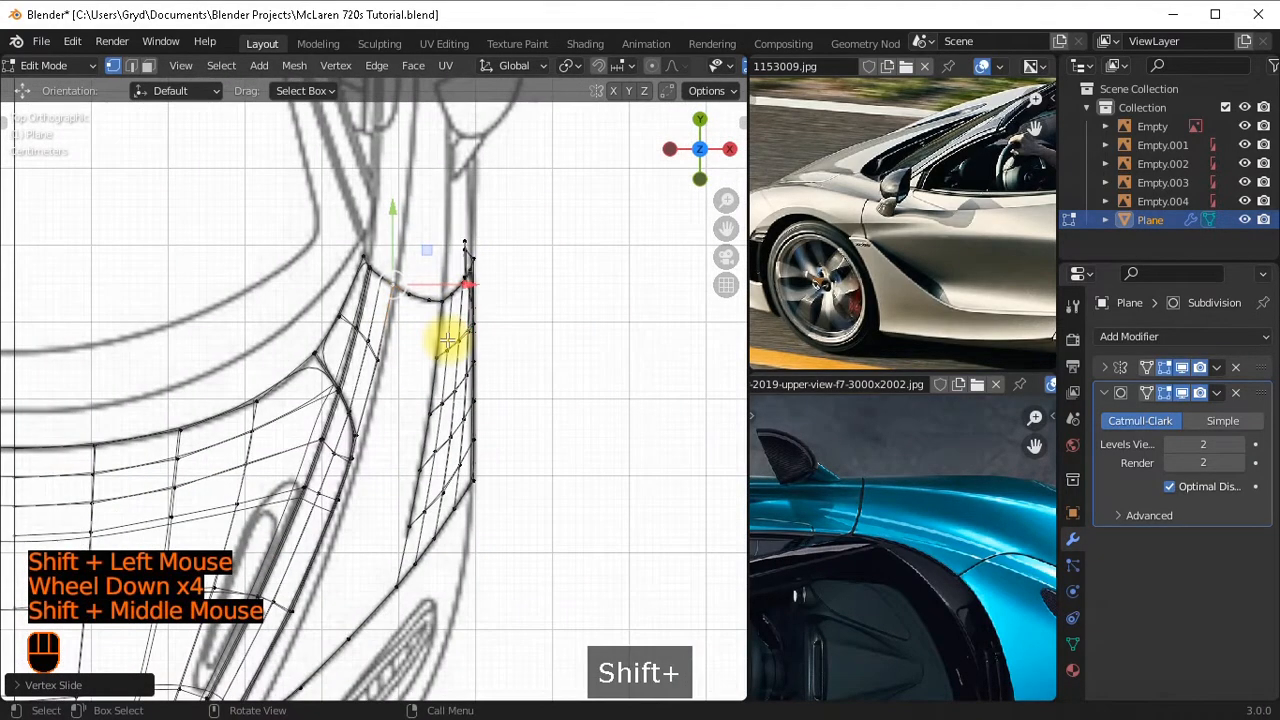
{"action": "scroll", "coordinate": [386, 408], "scroll_direction": "down", "scroll_amount": 1}
{"action": "scroll", "coordinate": [388, 407], "scroll_direction": "up", "scroll_amount": 1}
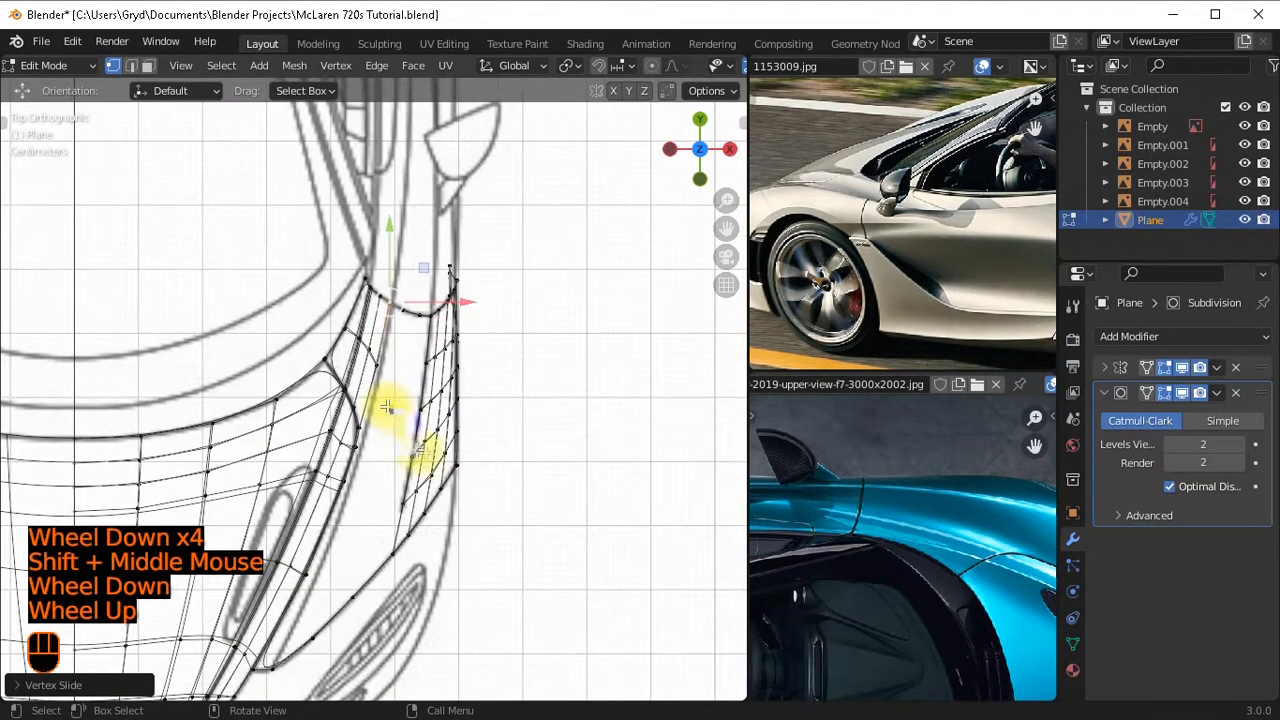
{"action": "left_click", "coordinate": [389, 549]}
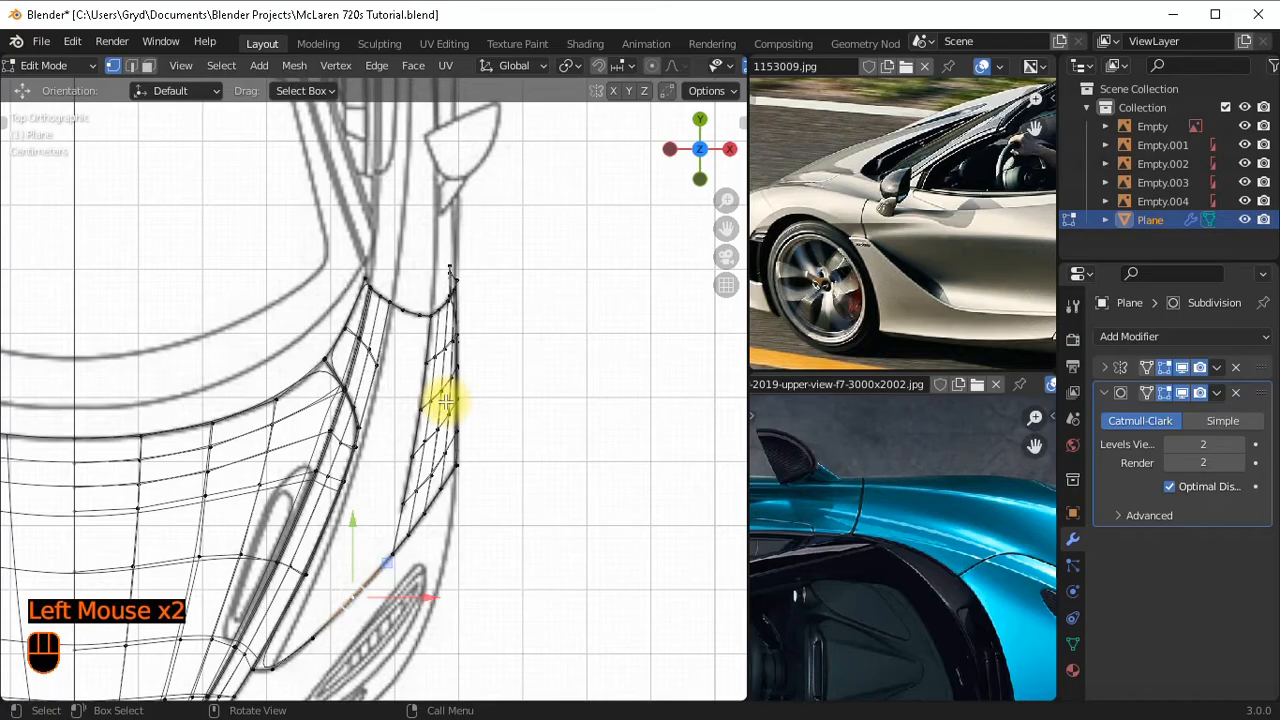
{"action": "left_click", "coordinate": [281, 655]}
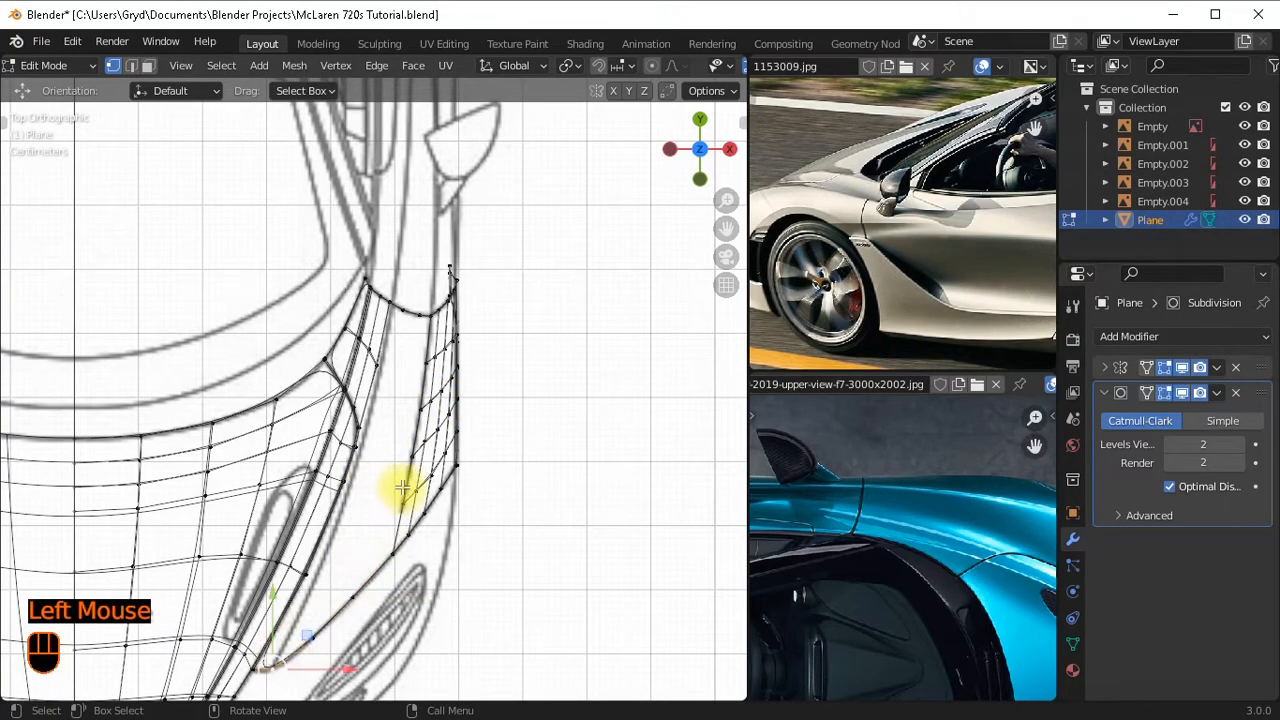
{"action": "middle_click_drag", "start_coordinate": [386, 541], "coordinate": [437, 400], "text": "shift"}
{"action": "scroll", "coordinate": [437, 400], "scroll_direction": "up", "scroll_amount": 1}
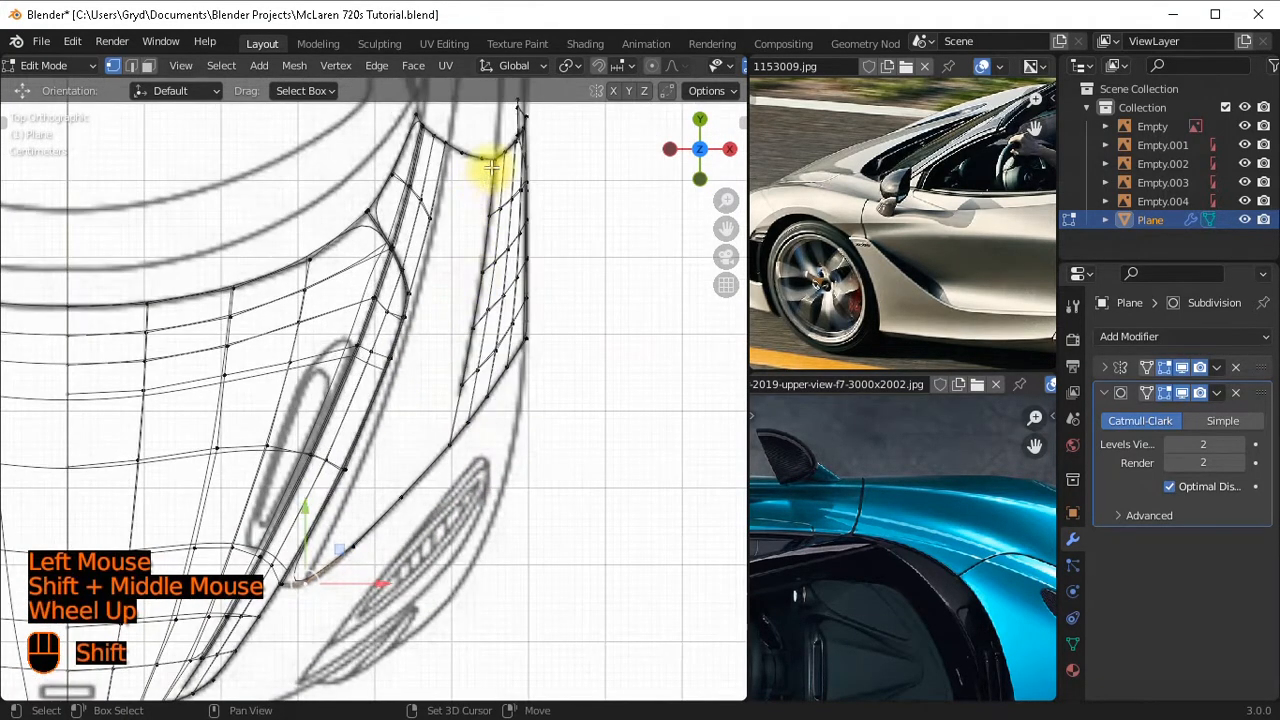
Bevel the rear connecting edge's vertex nearest the strip into two vertices, with a width of about 0.009 m.
{"action": "middle_click_drag", "start_coordinate": [491, 166], "coordinate": [423, 363], "text": "shift"}
{"action": "scroll", "coordinate": [389, 408], "scroll_direction": "up", "scroll_amount": 2}
{"action": "left_click", "coordinate": [407, 401]}
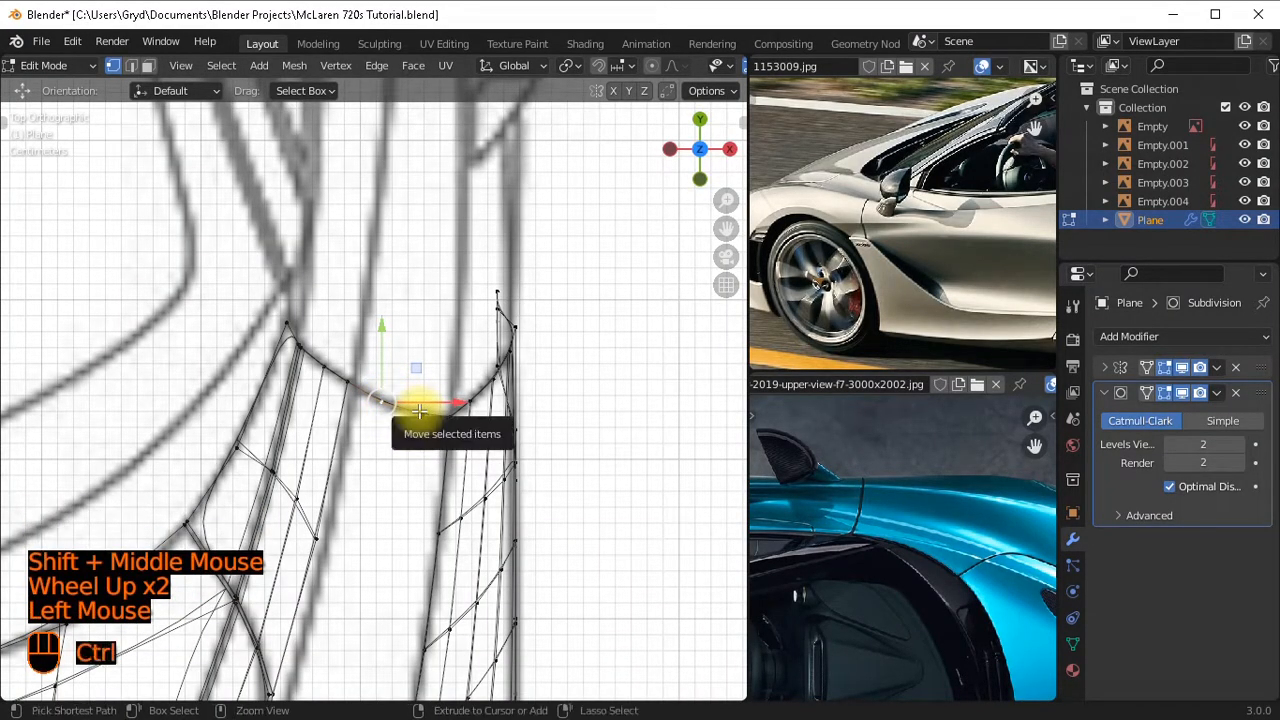
{"action": "key", "text": "ctrl+shift+b"}
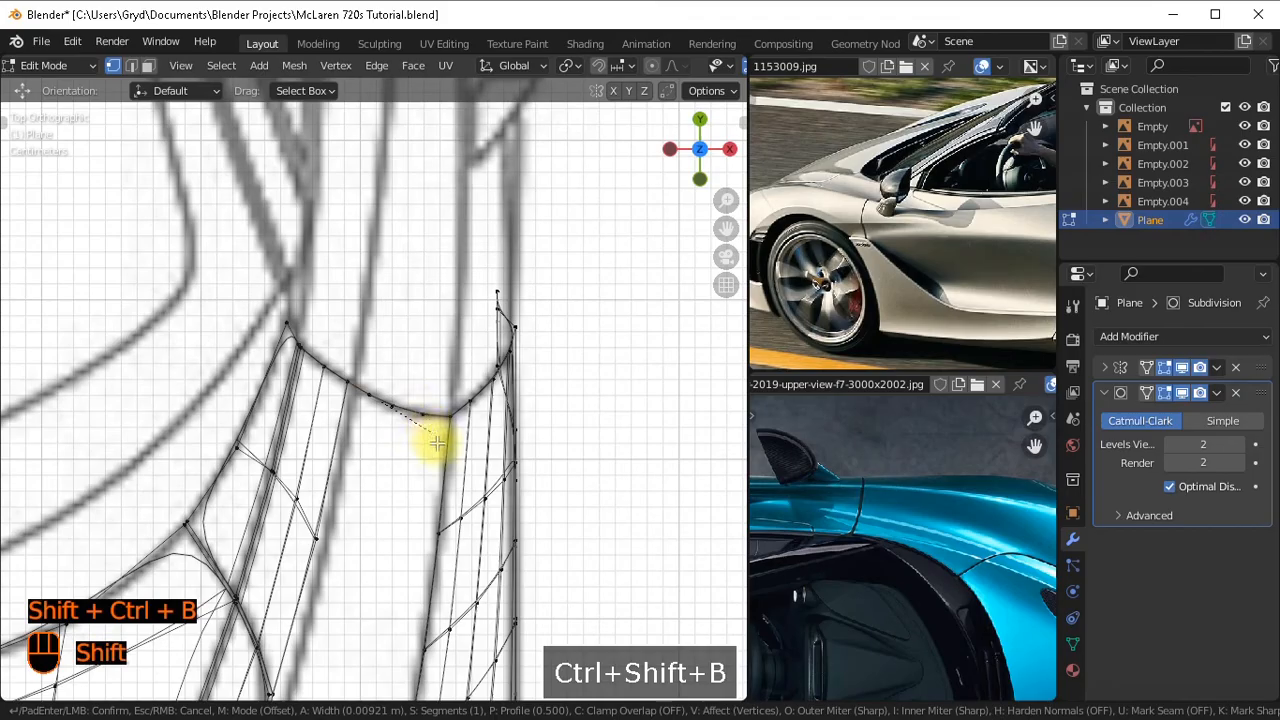
{"action": "left_click", "coordinate": [435, 443], "text": "shift"}
{"action": "key", "text": "KP_1"}
{"action": "scroll", "coordinate": [410, 375], "scroll_direction": "up", "scroll_amount": 2}
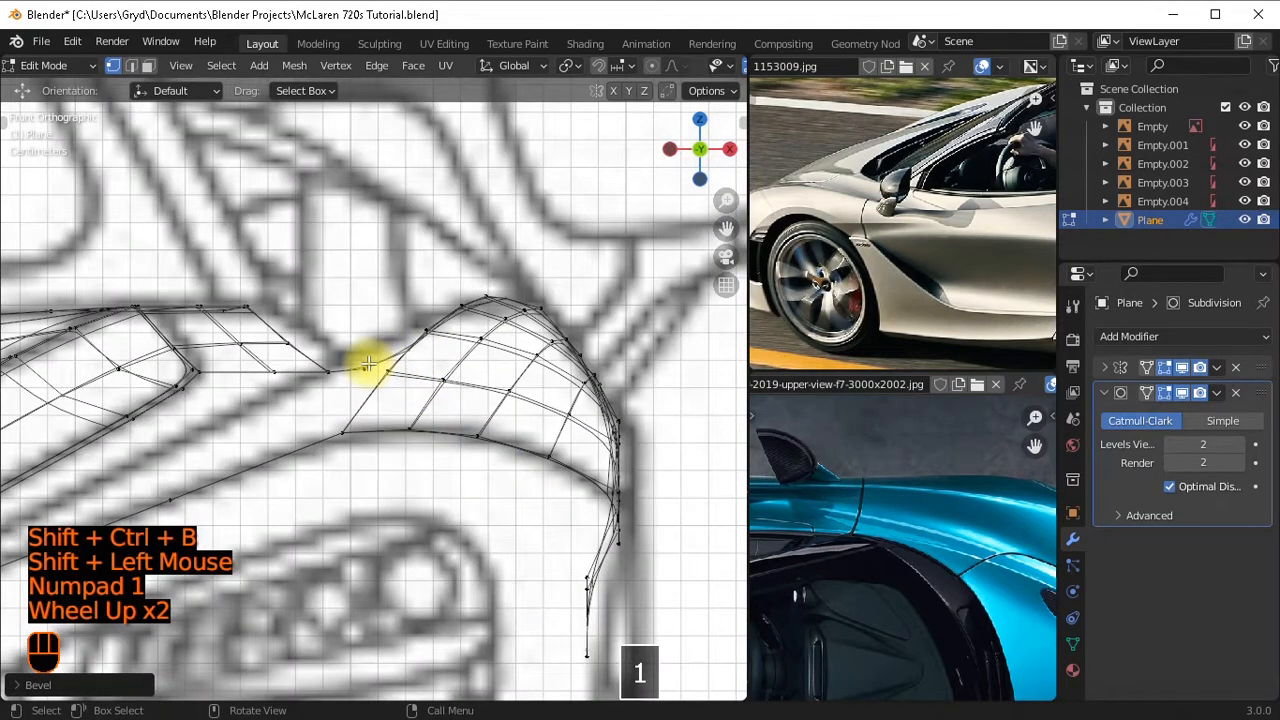
Fine-tune the heights of a rear connecting-edge vertex and a front connecting-edge vertex beside the strip in front view.
{"action": "left_click", "coordinate": [366, 366]}
{"action": "left_click", "coordinate": [360, 300]}
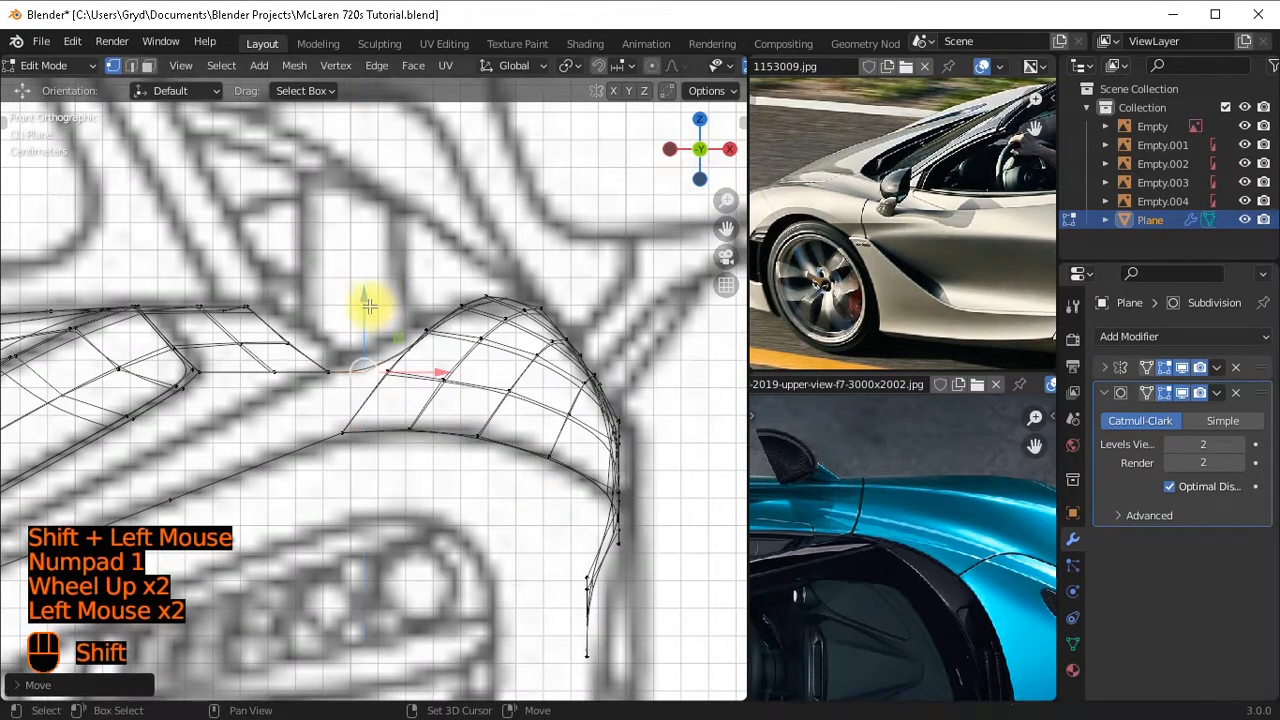
{"action": "scroll", "coordinate": [300, 466], "scroll_direction": "down", "scroll_amount": 2}
{"action": "middle_click_drag", "start_coordinate": [300, 466], "coordinate": [237, 443], "text": "shift"}
{"action": "scroll", "coordinate": [237, 457], "scroll_direction": "up", "scroll_amount": 1}
{"action": "left_click", "coordinate": [259, 484]}
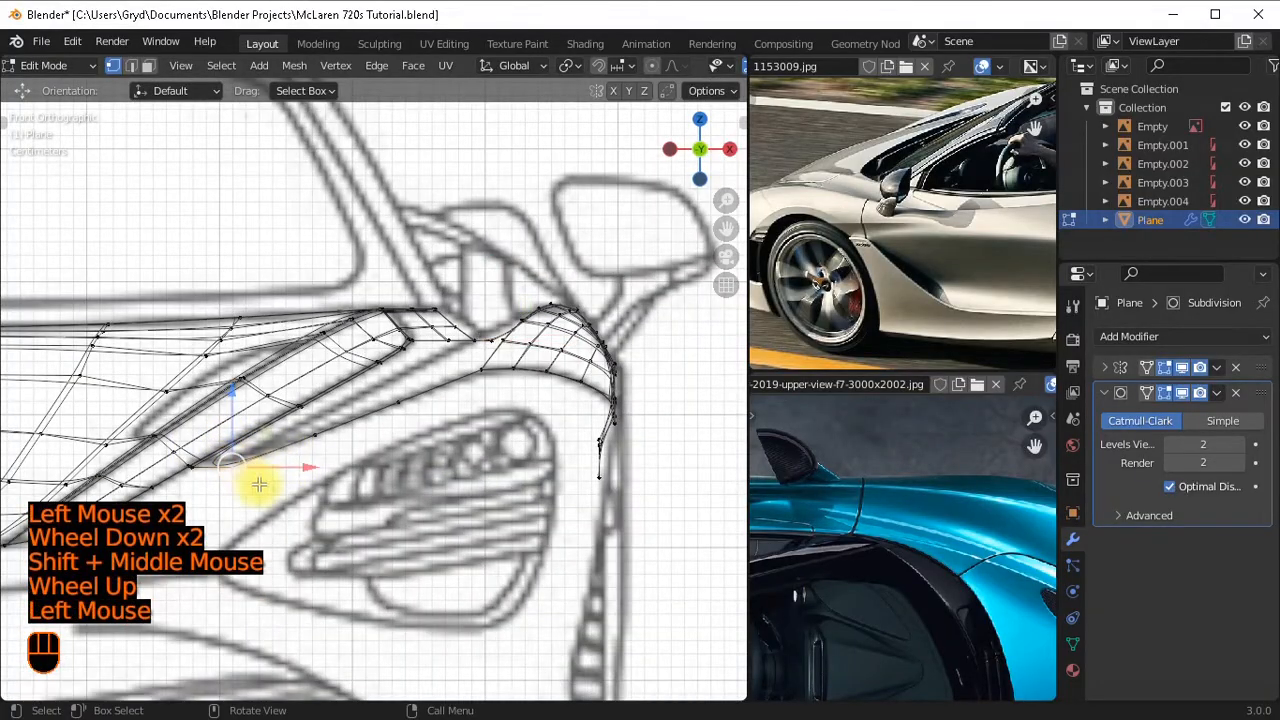
{"action": "left_click_drag", "start_coordinate": [238, 398], "coordinate": [244, 389], "text": "shift"}
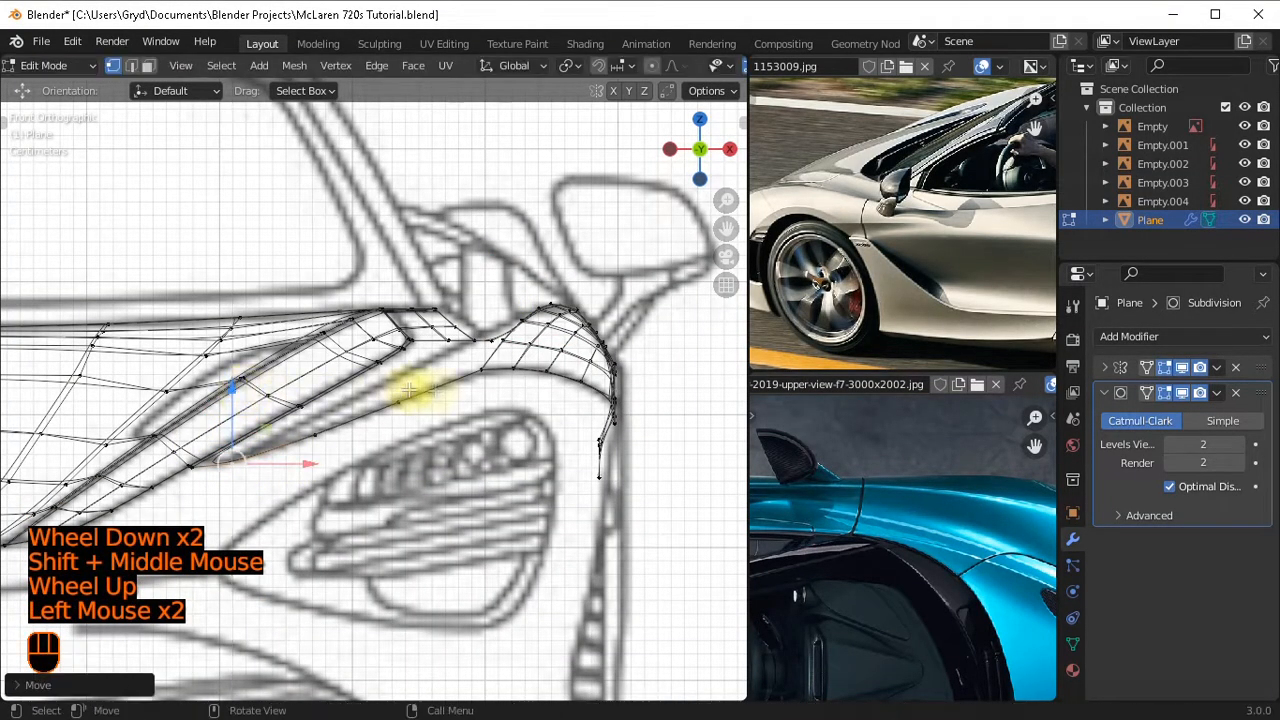
Move the rear connecting edge's vertex nearest the strip by about -0.0005 m along Y in top view.
{"action": "middle_click_drag", "start_coordinate": [552, 277], "coordinate": [600, 350]}
{"action": "middle_click_drag", "start_coordinate": [608, 357], "coordinate": [415, 335], "text": "shift"}
{"action": "middle_click_drag", "start_coordinate": [412, 340], "coordinate": [425, 400]}
{"action": "scroll", "coordinate": [426, 403], "scroll_direction": "up", "scroll_amount": 1}
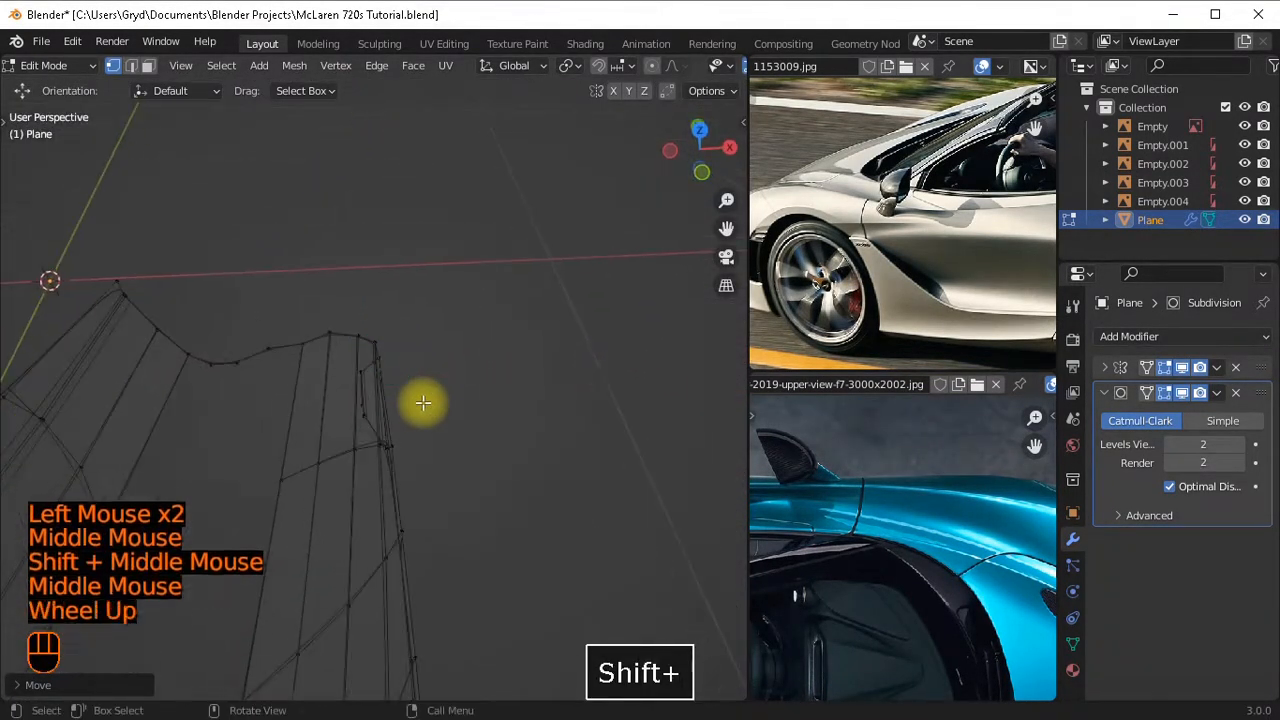
{"action": "key", "text": "KP_7"}
{"action": "scroll", "coordinate": [400, 398], "scroll_direction": "up", "scroll_amount": 1}
{"action": "middle_click_drag", "start_coordinate": [343, 391], "coordinate": [349, 371], "text": "shift"}
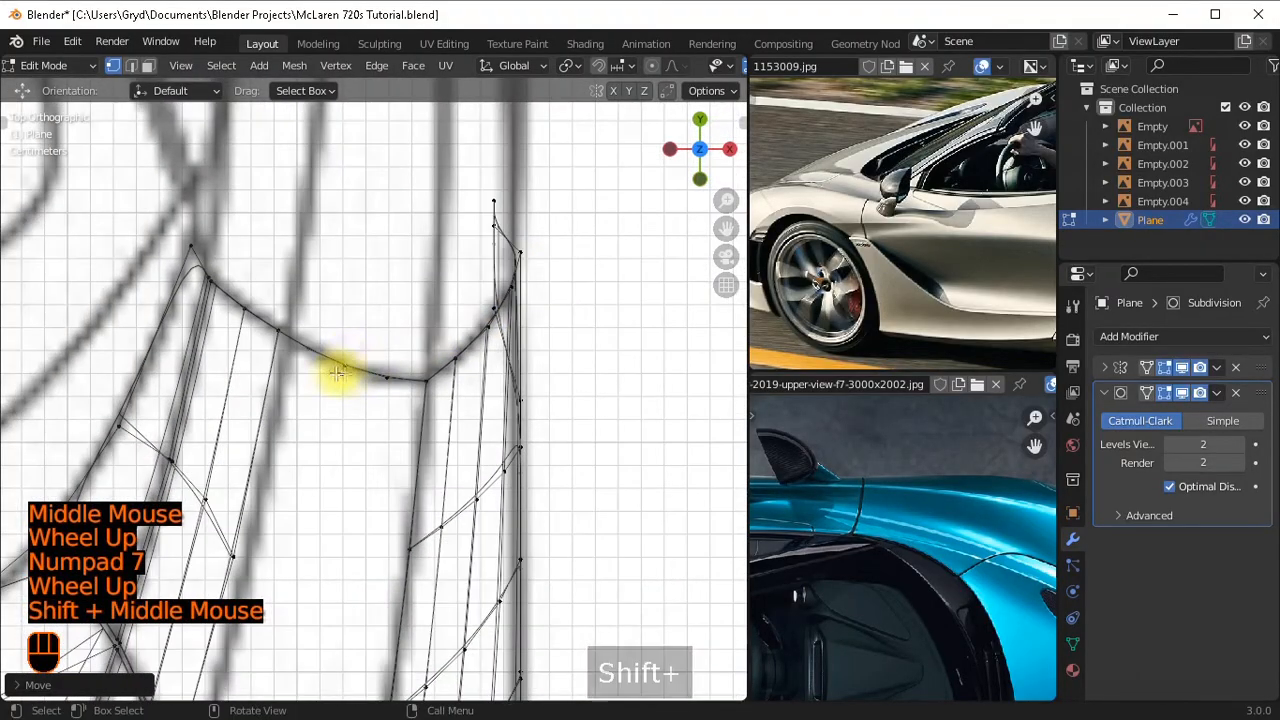
{"action": "left_click", "coordinate": [347, 371]}
{"action": "key", "text": "g"}
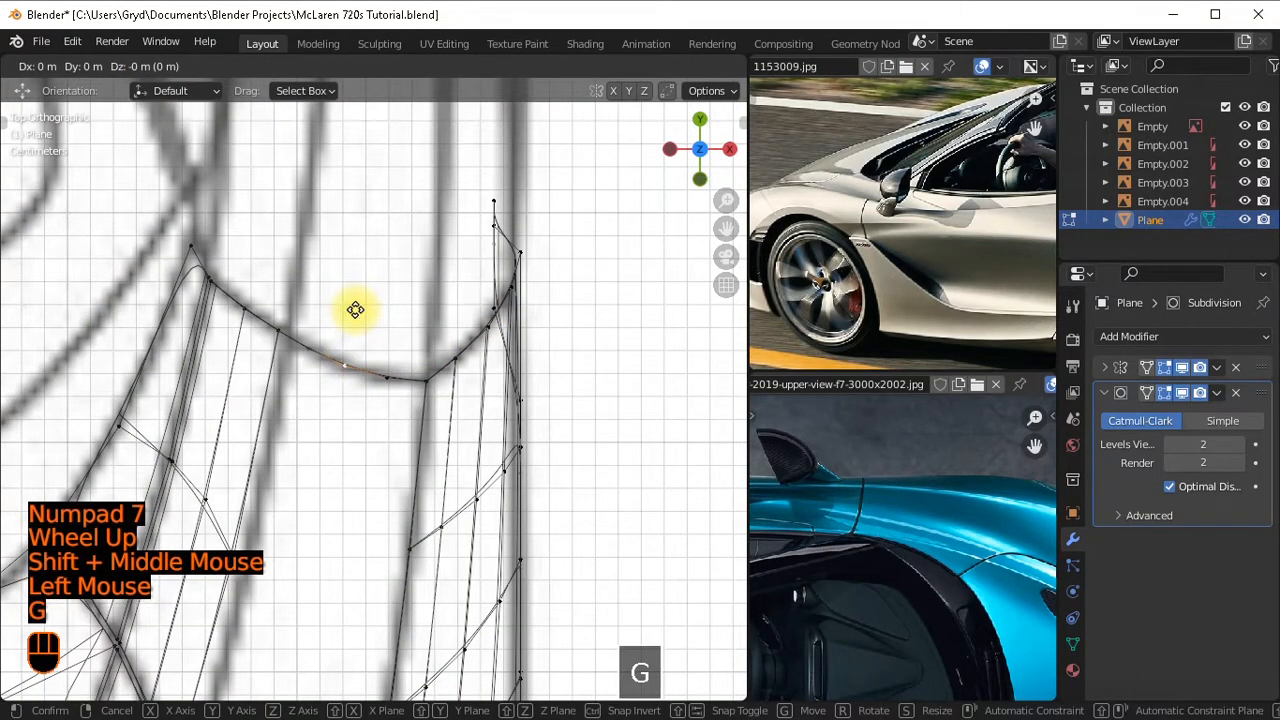
{"action": "key", "text": "y"}
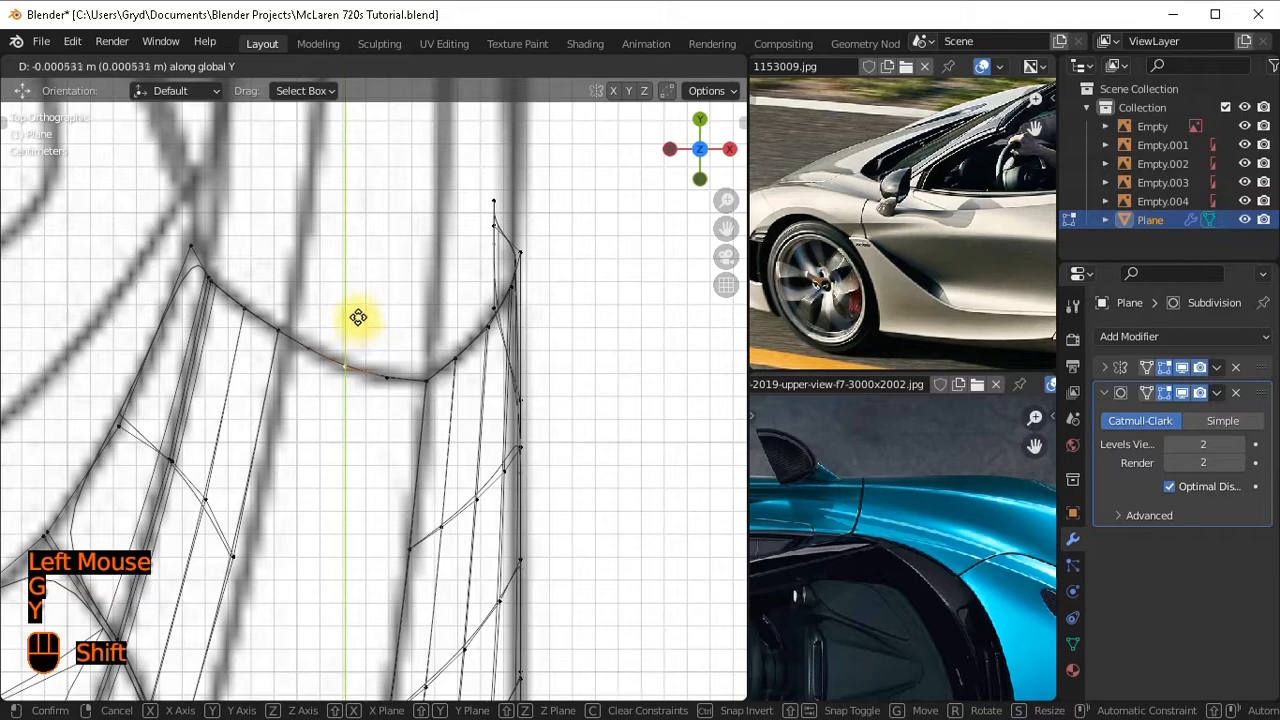
{"action": "left_click", "coordinate": [358, 317], "text": "shift"}
Select the outer panel's faces, including its rear part, and hide them to expose the rear connecting edge.
{"action": "scroll", "coordinate": [366, 343], "scroll_direction": "down", "scroll_amount": 1}
{"action": "key", "text": "KP_1"}
{"action": "scroll", "coordinate": [380, 329], "scroll_direction": "up", "scroll_amount": 2}
{"action": "middle_click_drag", "start_coordinate": [380, 329], "coordinate": [510, 386], "text": "shift"}
{"action": "scroll", "coordinate": [412, 281], "scroll_direction": "down", "scroll_amount": 2}
{"action": "scroll", "coordinate": [531, 406], "scroll_direction": "down", "scroll_amount": 1}
{"action": "middle_click_drag", "start_coordinate": [510, 386], "coordinate": [441, 237]}
{"action": "left_click_drag", "start_coordinate": [468, 206], "coordinate": [300, 355]}
{"action": "middle_click_drag", "start_coordinate": [346, 323], "coordinate": [376, 210]}
{"action": "scroll", "coordinate": [424, 221], "scroll_direction": "up", "scroll_amount": 1}
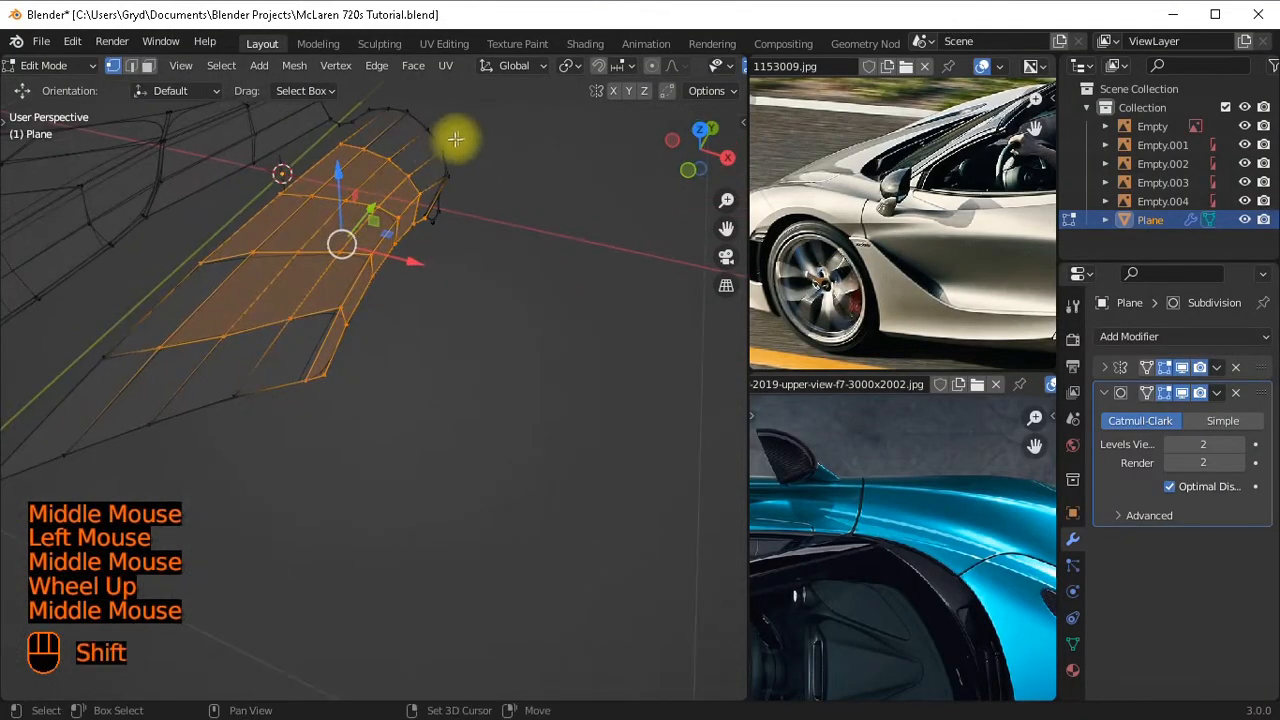
{"action": "left_click", "coordinate": [434, 220], "text": "shift"}
{"action": "key", "text": "h"}
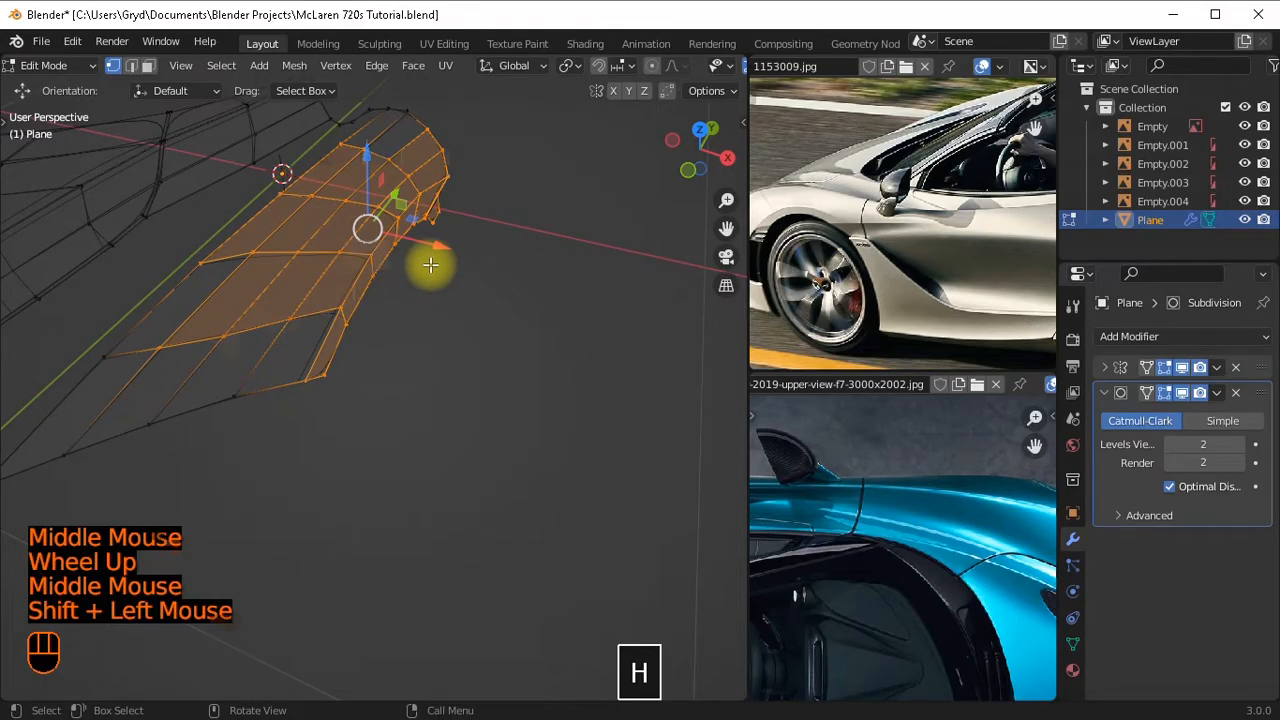
Move the outer panel's inner rear corner vertex outward and slightly up along the blueprint curve in front view.
{"action": "scroll", "coordinate": [391, 283], "scroll_direction": "up", "scroll_amount": 1}
{"action": "key", "text": "KP_1"}
{"action": "scroll", "coordinate": [386, 371], "scroll_direction": "up", "scroll_amount": 1}
{"action": "middle_click_drag", "start_coordinate": [460, 296], "coordinate": [415, 369], "text": "shift"}
{"action": "scroll", "coordinate": [386, 371], "scroll_direction": "up", "scroll_amount": 1, "text": "shift"}
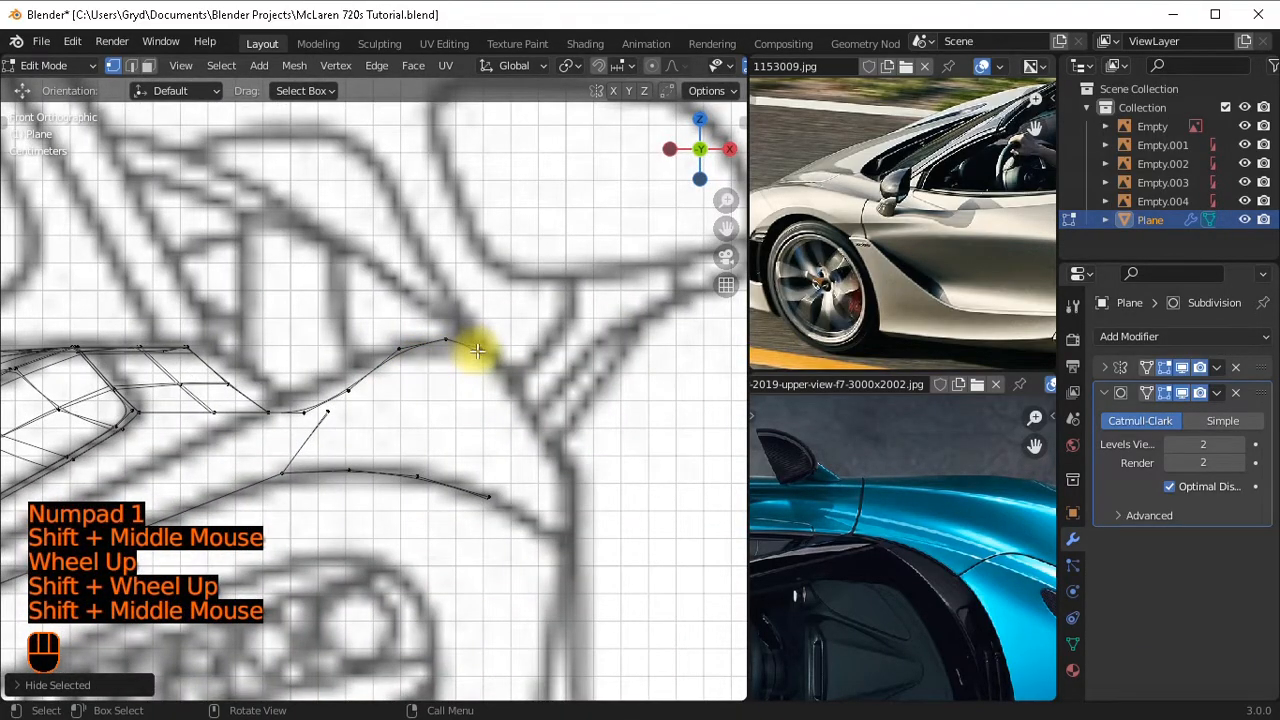
{"action": "left_click", "coordinate": [393, 353]}
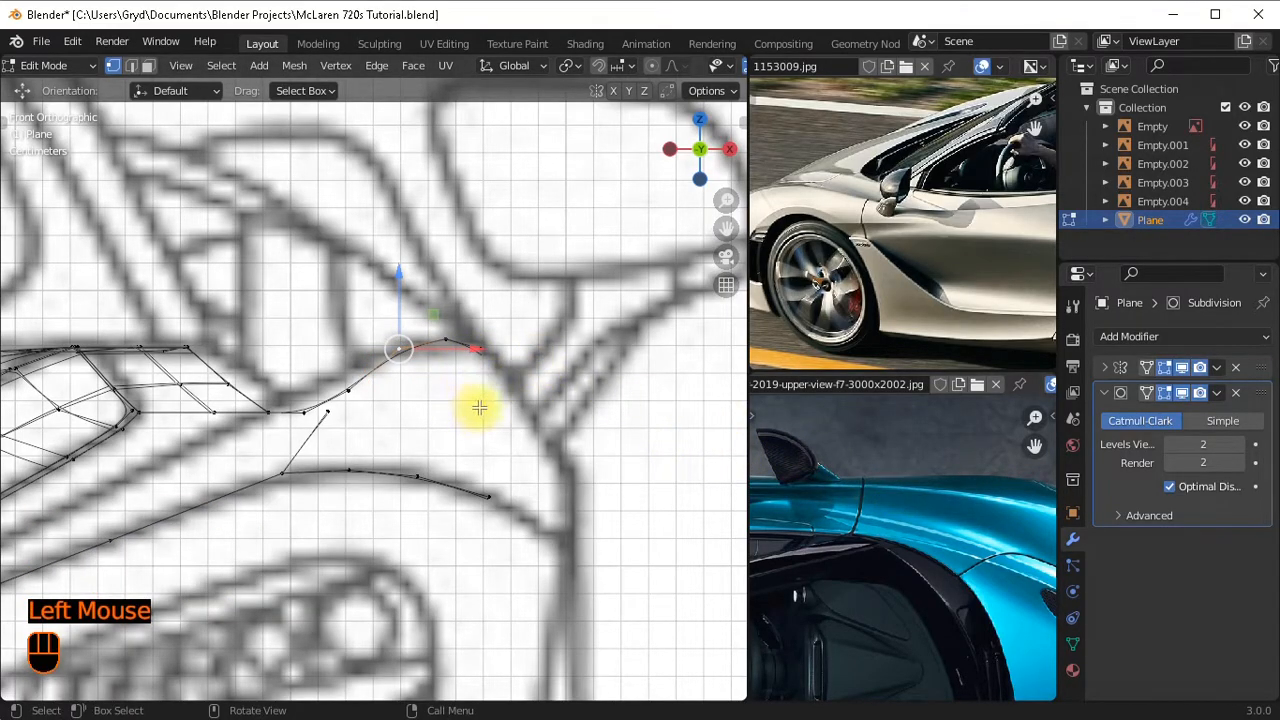
{"action": "key", "text": "g"}
{"action": "key", "text": "shift"}
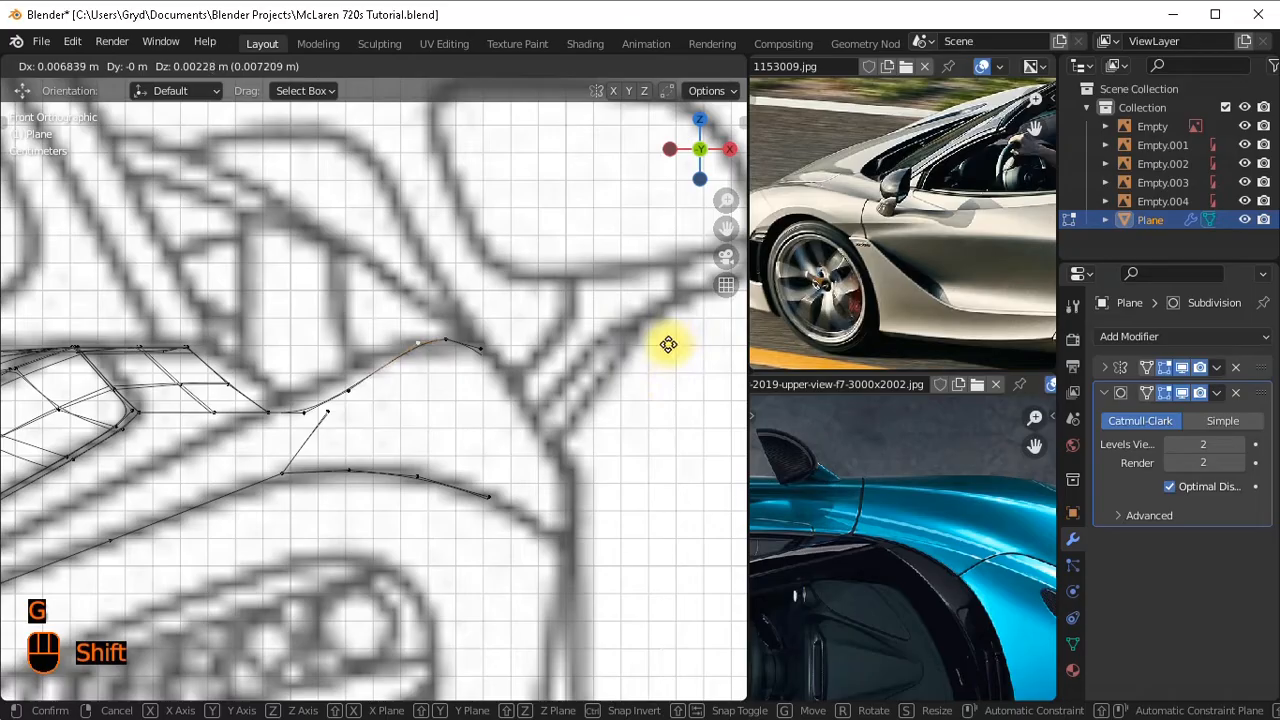
{"action": "left_click", "coordinate": [351, 400], "text": "shift"}
Lower the connecting-edge vertex beside the outer panel and the panel's inner rear corner to smooth the curve in front view.
{"action": "left_click", "coordinate": [391, 416]}
{"action": "key", "text": "g"}
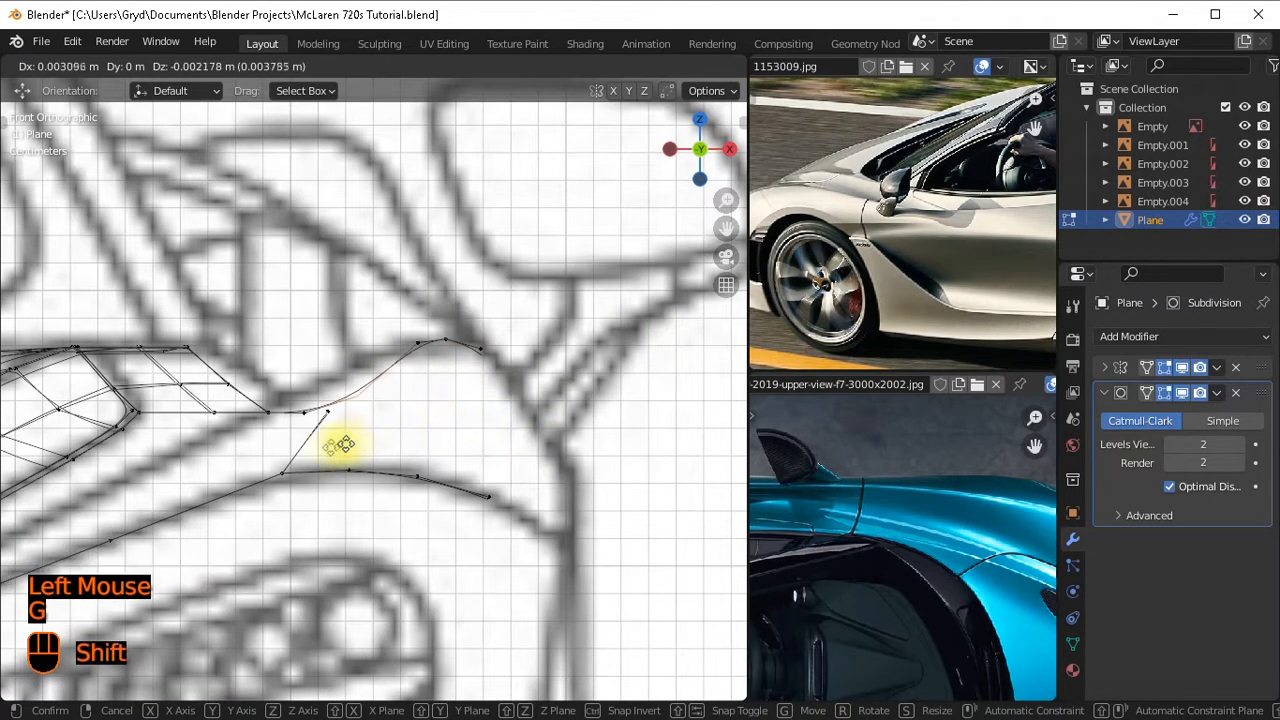
{"action": "left_click", "coordinate": [287, 459], "text": "shift"}
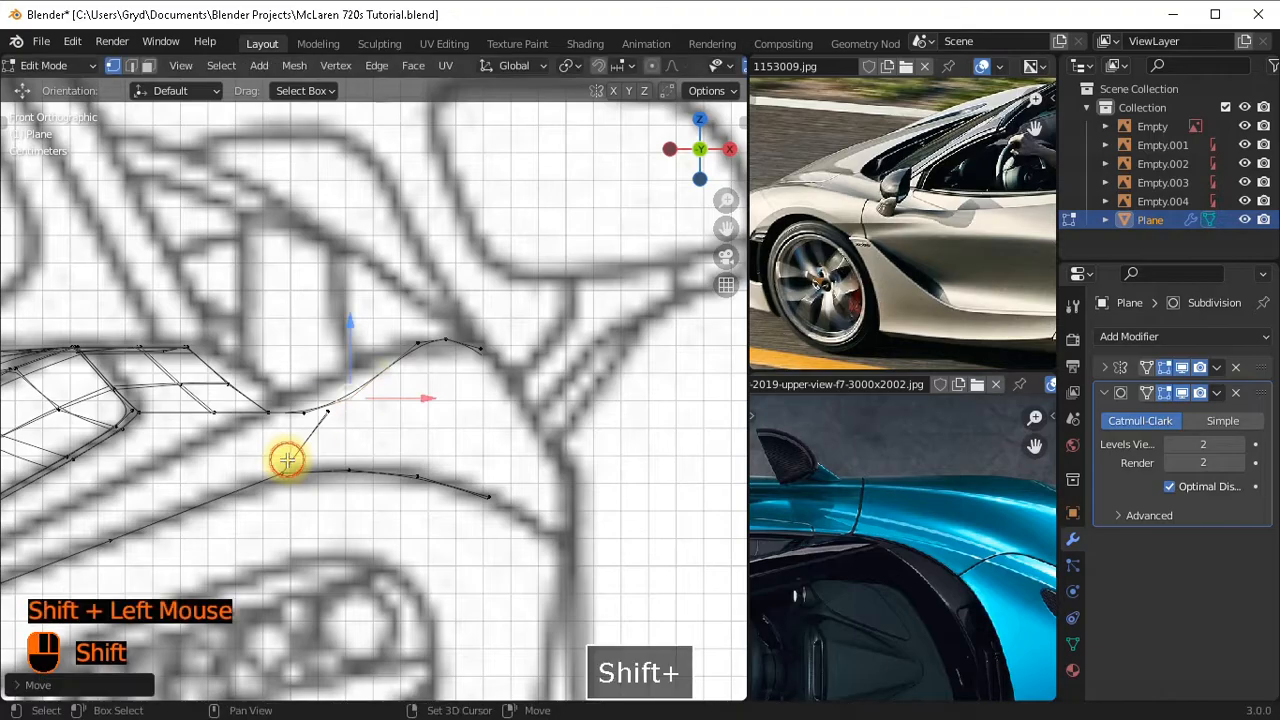
{"action": "left_click", "coordinate": [414, 349]}
{"action": "key", "text": "g"}
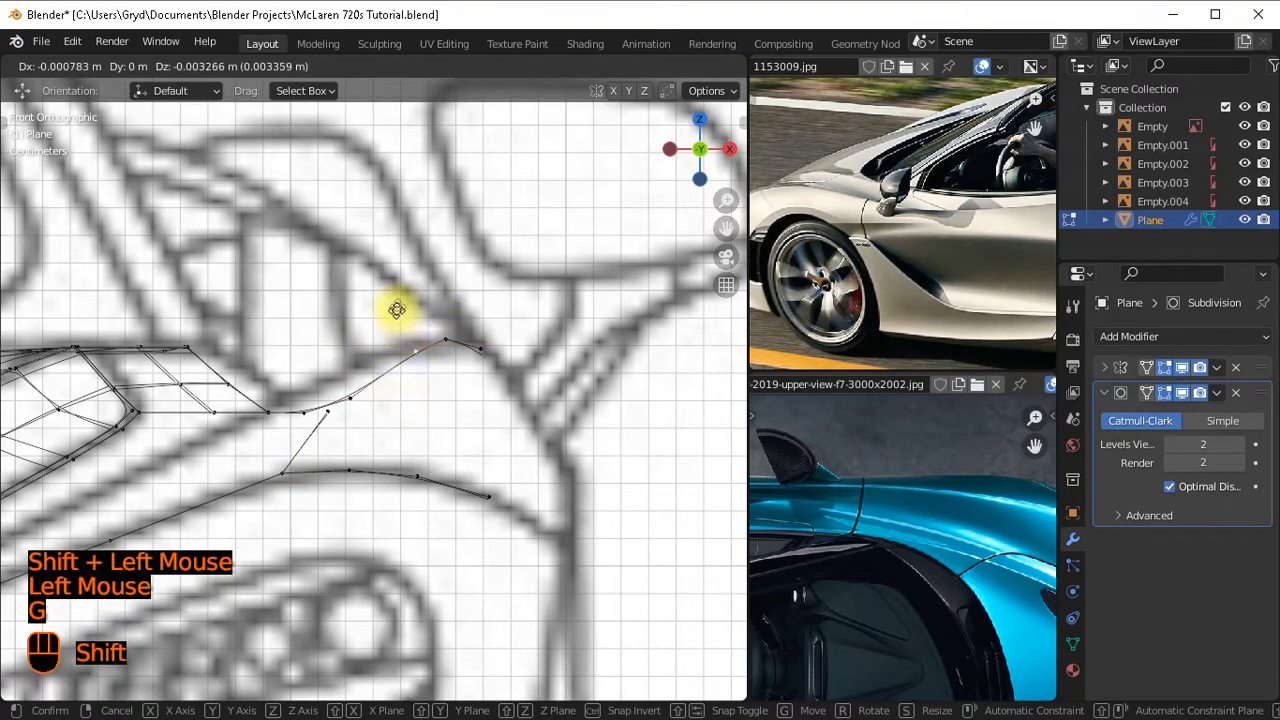
{"action": "left_click", "coordinate": [410, 287], "text": "shift"}
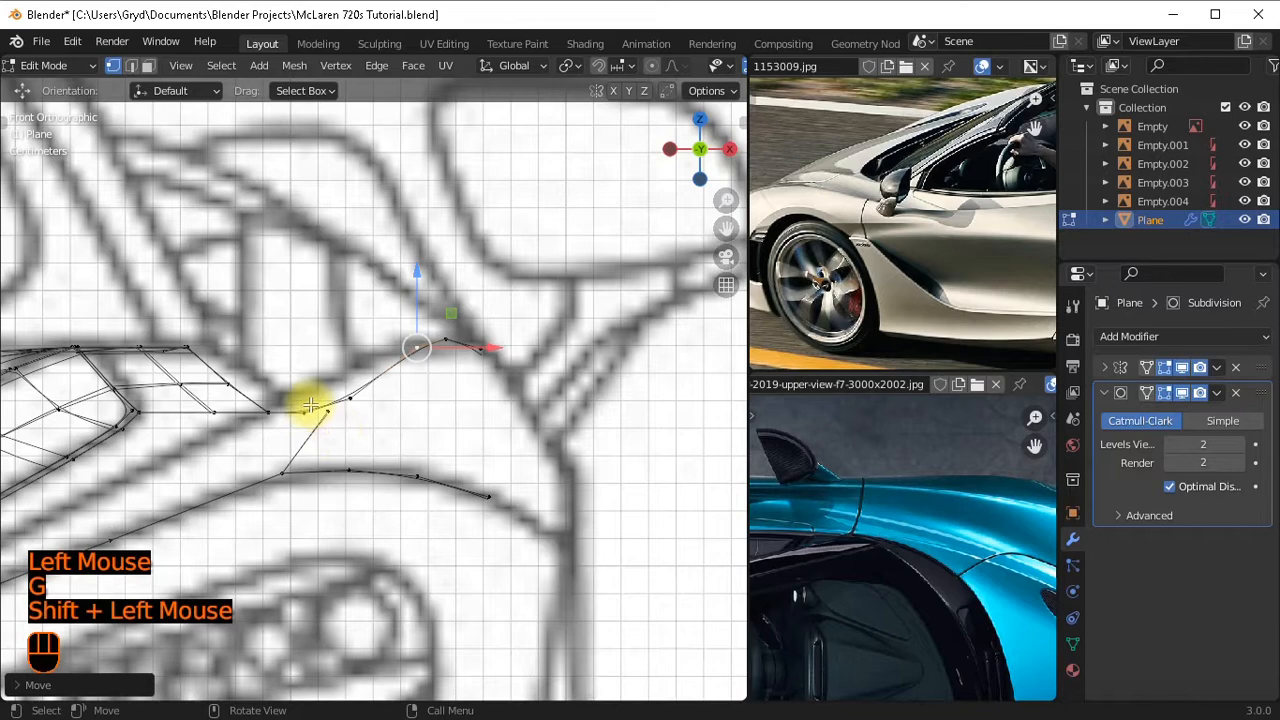
Shift the rear connecting edge's two intermediate vertices slightly outward in front view, moving the one nearest the strip about 0.002 m.
{"action": "left_click", "coordinate": [309, 407]}
{"action": "left_click", "coordinate": [361, 395]}
{"action": "key", "text": "g"}
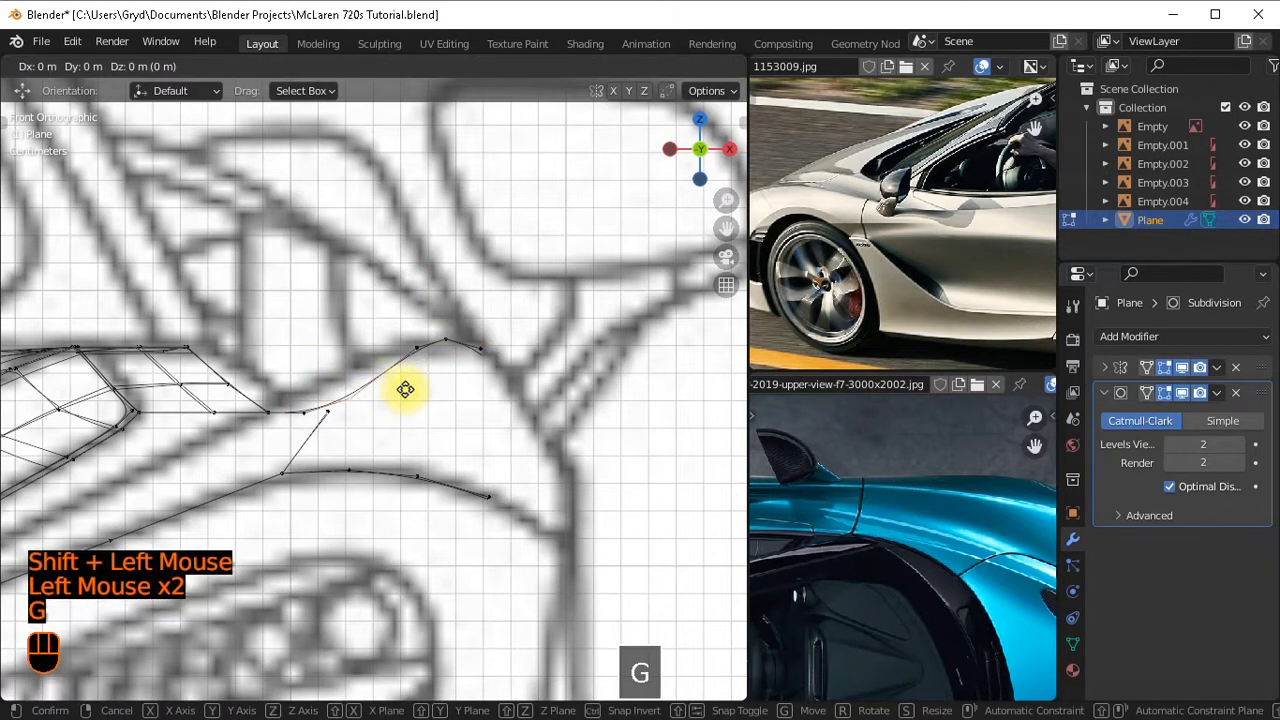
{"action": "left_click", "coordinate": [480, 394], "text": "shift"}
{"action": "left_click", "coordinate": [358, 399]}
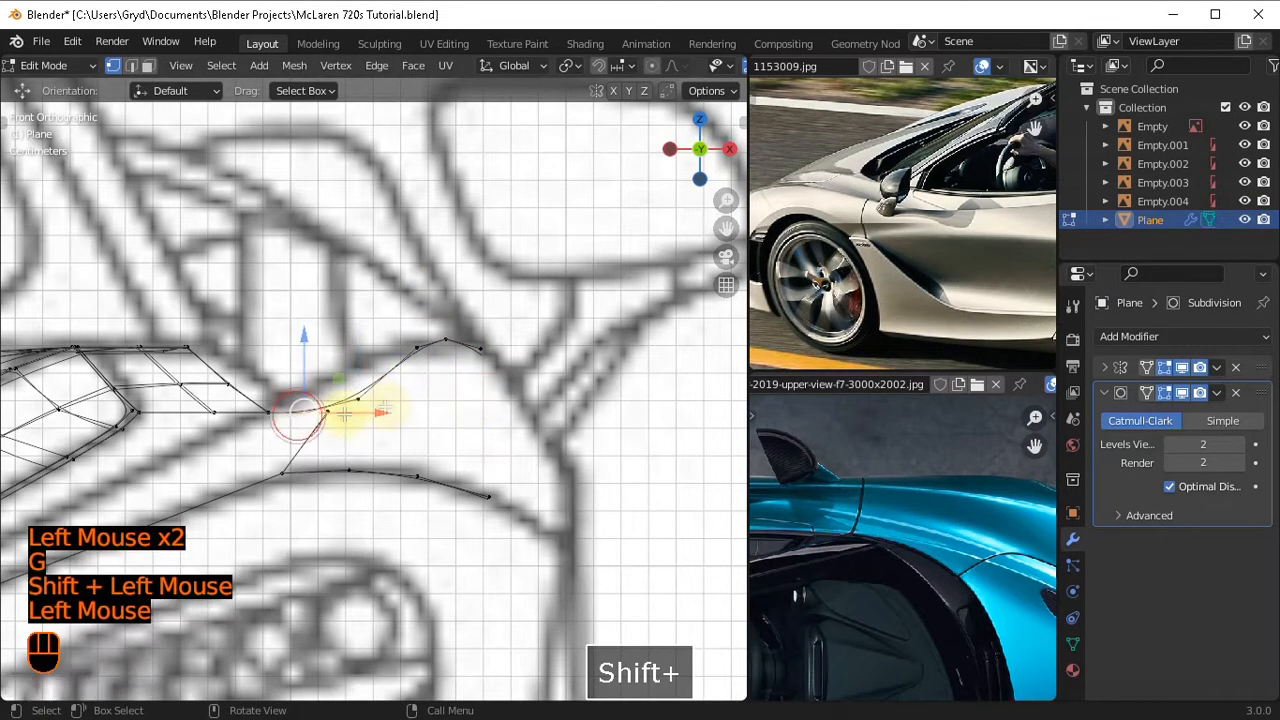
{"action": "key", "text": "g"}
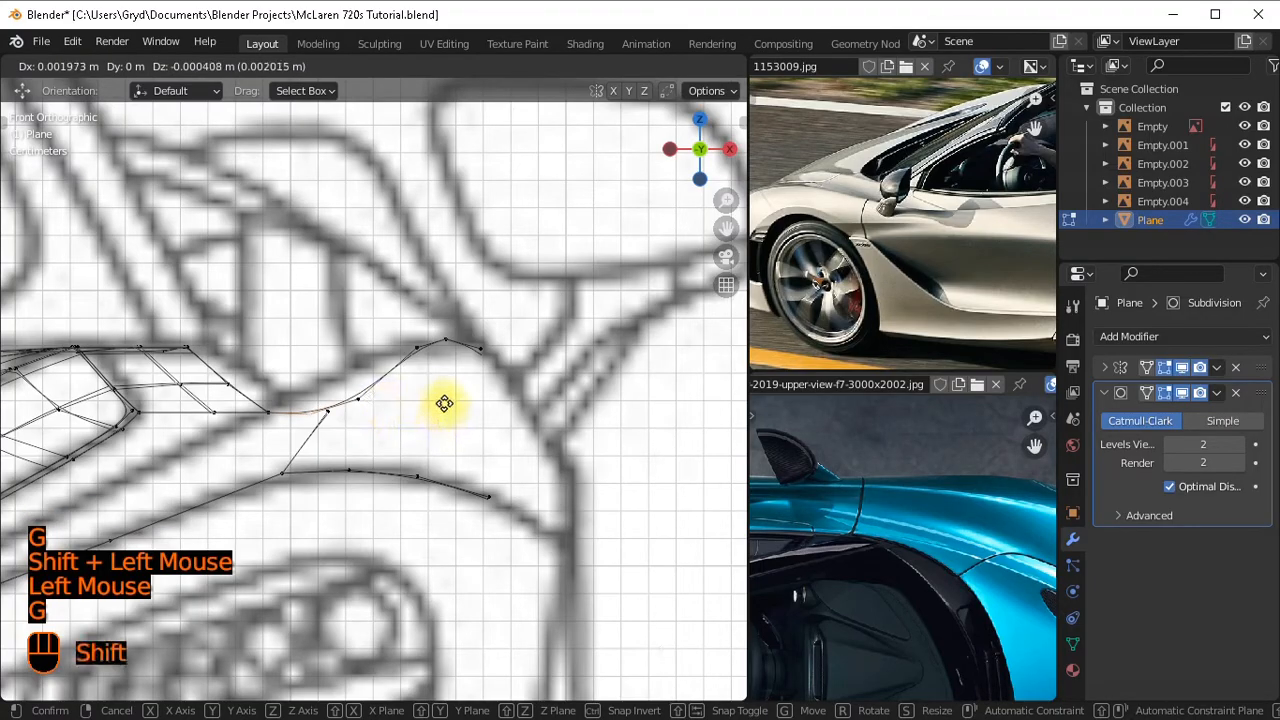
{"action": "left_click", "coordinate": [450, 400], "text": "shift"}
Reveal the hidden outer panel, return to solid shading and select the rear connecting-edge vertex beside the panel.
{"action": "scroll", "coordinate": [400, 391], "scroll_direction": "down", "scroll_amount": 2}
{"action": "middle_click_drag", "start_coordinate": [400, 391], "coordinate": [449, 309]}
{"action": "scroll", "coordinate": [380, 391], "scroll_direction": "up", "scroll_amount": 1}
{"action": "scroll", "coordinate": [380, 391], "scroll_direction": "down", "scroll_amount": 2}
{"action": "left_click", "coordinate": [540, 455]}
{"action": "key", "text": "alt+h"}
{"action": "left_click", "coordinate": [520, 410]}
{"action": "scroll", "coordinate": [506, 417], "scroll_direction": "up", "scroll_amount": 1}
{"action": "key", "text": "shift+z"}
{"action": "scroll", "coordinate": [457, 394], "scroll_direction": "up", "scroll_amount": 1}
{"action": "left_click", "coordinate": [448, 268]}
{"action": "middle_click_drag", "start_coordinate": [548, 352], "coordinate": [571, 363]}
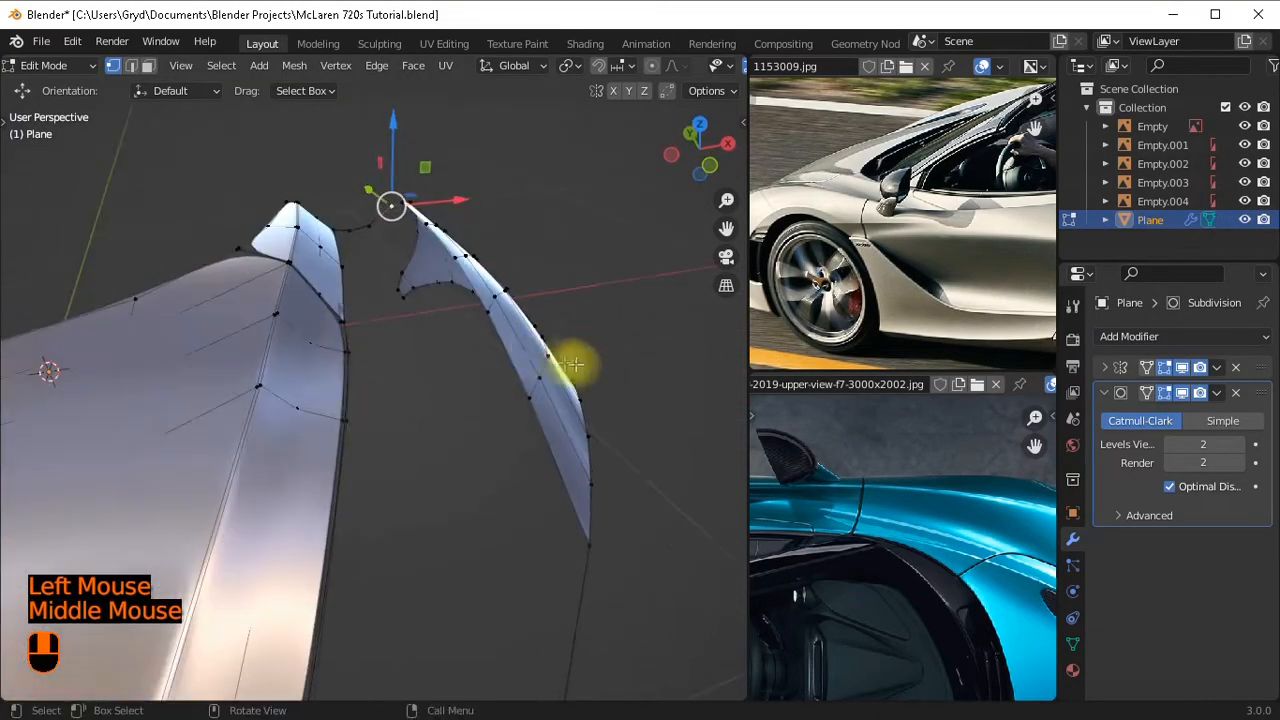
In top view, extrude the selected rear connecting-edge vertex forward into two segments running alongside the outer panel's inner edge.
{"action": "scroll", "coordinate": [503, 457], "scroll_direction": "down", "scroll_amount": 3}
{"action": "middle_click_drag", "start_coordinate": [503, 457], "coordinate": [444, 414]}
{"action": "key", "text": "KP_7"}
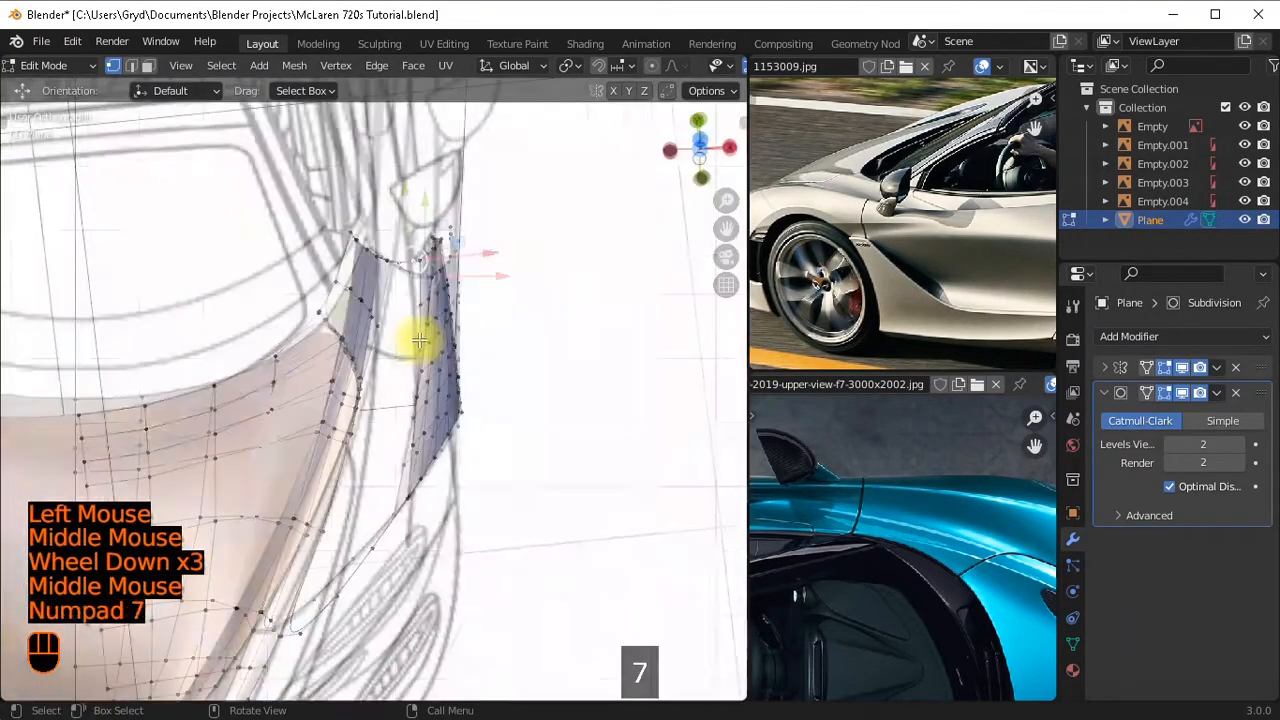
{"action": "scroll", "coordinate": [464, 325], "scroll_direction": "up", "scroll_amount": 1, "text": "shift"}
{"action": "middle_click_drag", "start_coordinate": [464, 325], "coordinate": [477, 251], "text": "shift"}
{"action": "scroll", "coordinate": [477, 251], "scroll_direction": "up", "scroll_amount": 1}
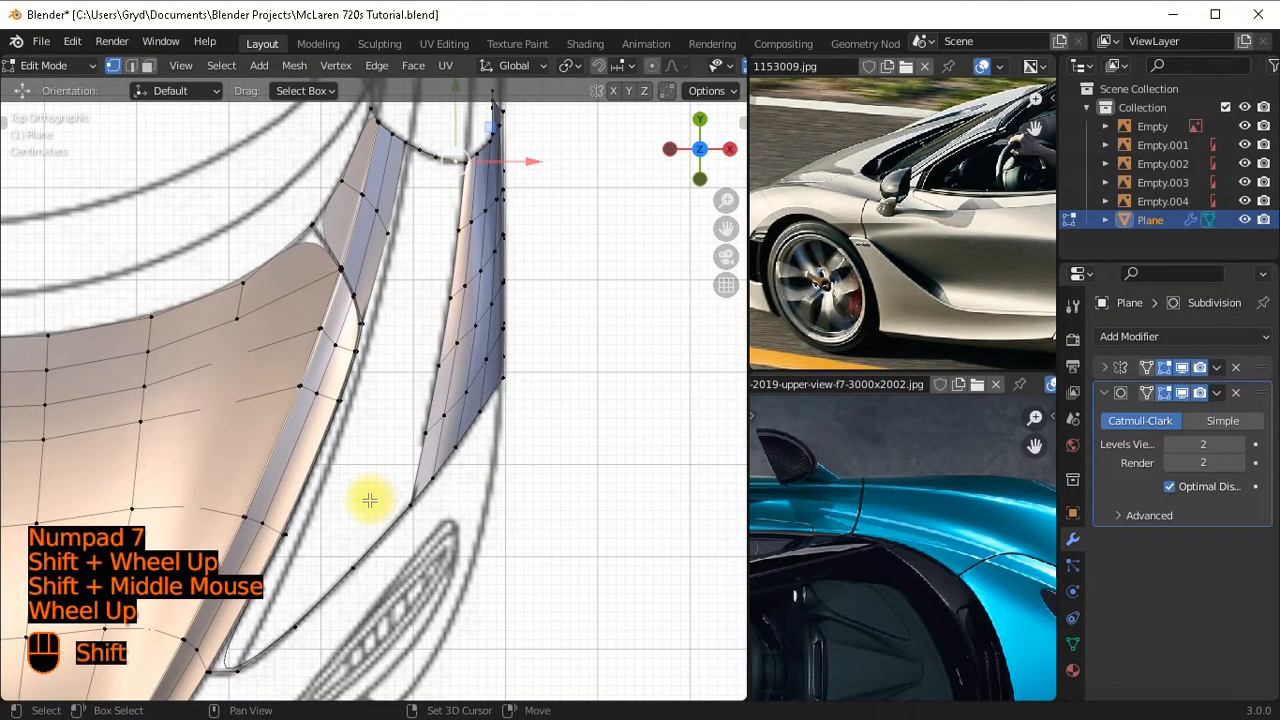
{"action": "middle_click_drag", "start_coordinate": [370, 500], "coordinate": [398, 469], "text": "shift"}
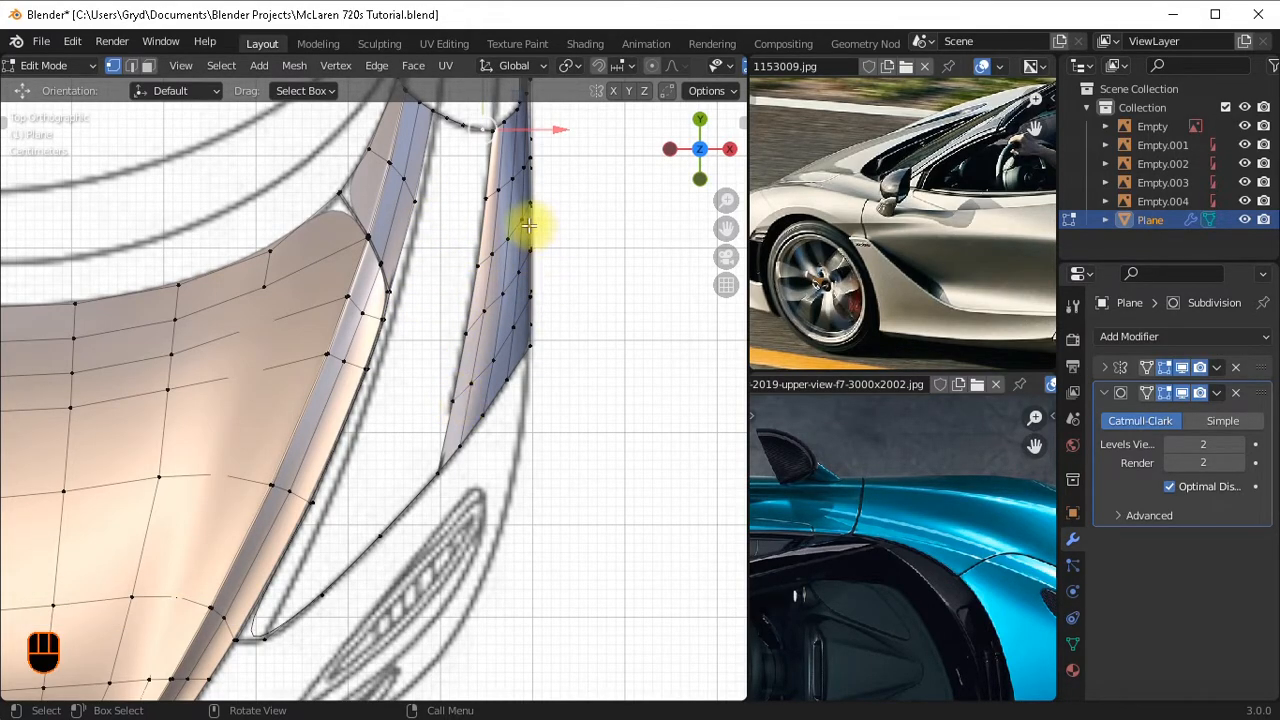
{"action": "middle_click_drag", "start_coordinate": [516, 238], "coordinate": [494, 291], "text": "shift"}
{"action": "scroll", "coordinate": [494, 291], "scroll_direction": "up", "scroll_amount": 1}
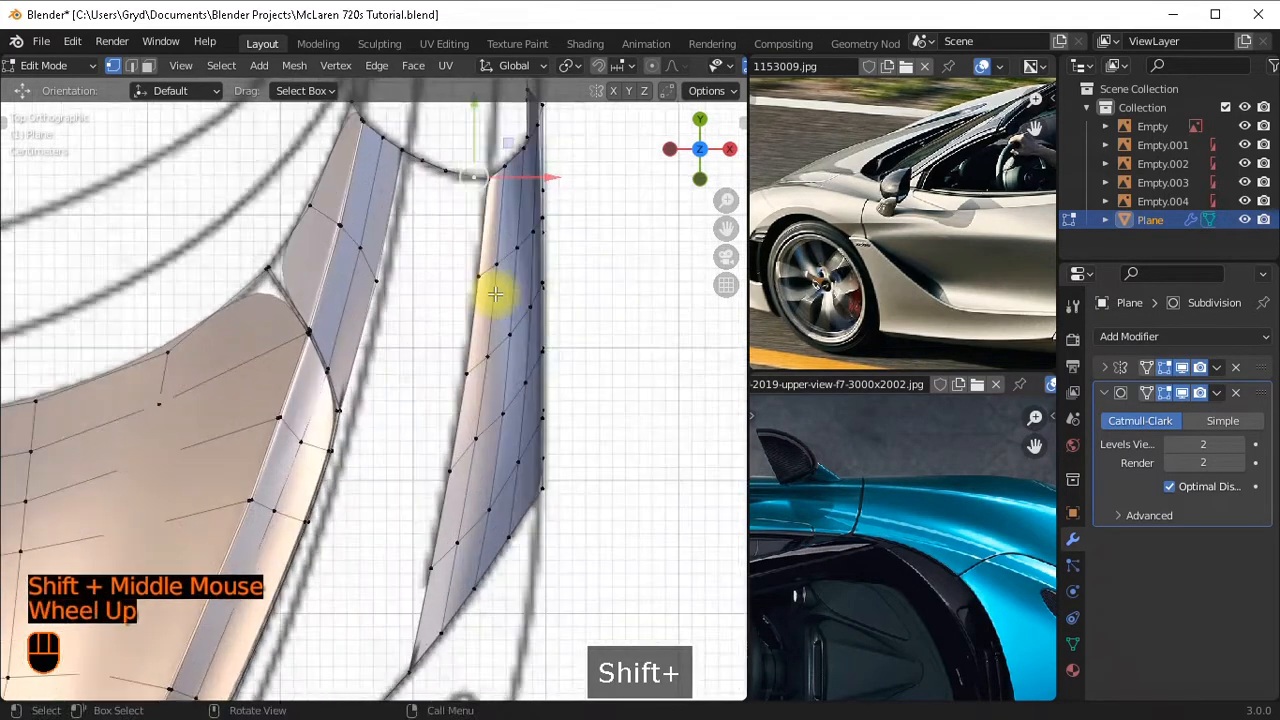
{"action": "scroll", "coordinate": [523, 263], "scroll_direction": "down", "scroll_amount": 2}
{"action": "scroll", "coordinate": [520, 270], "scroll_direction": "up", "scroll_amount": 1}
{"action": "key", "text": "e"}
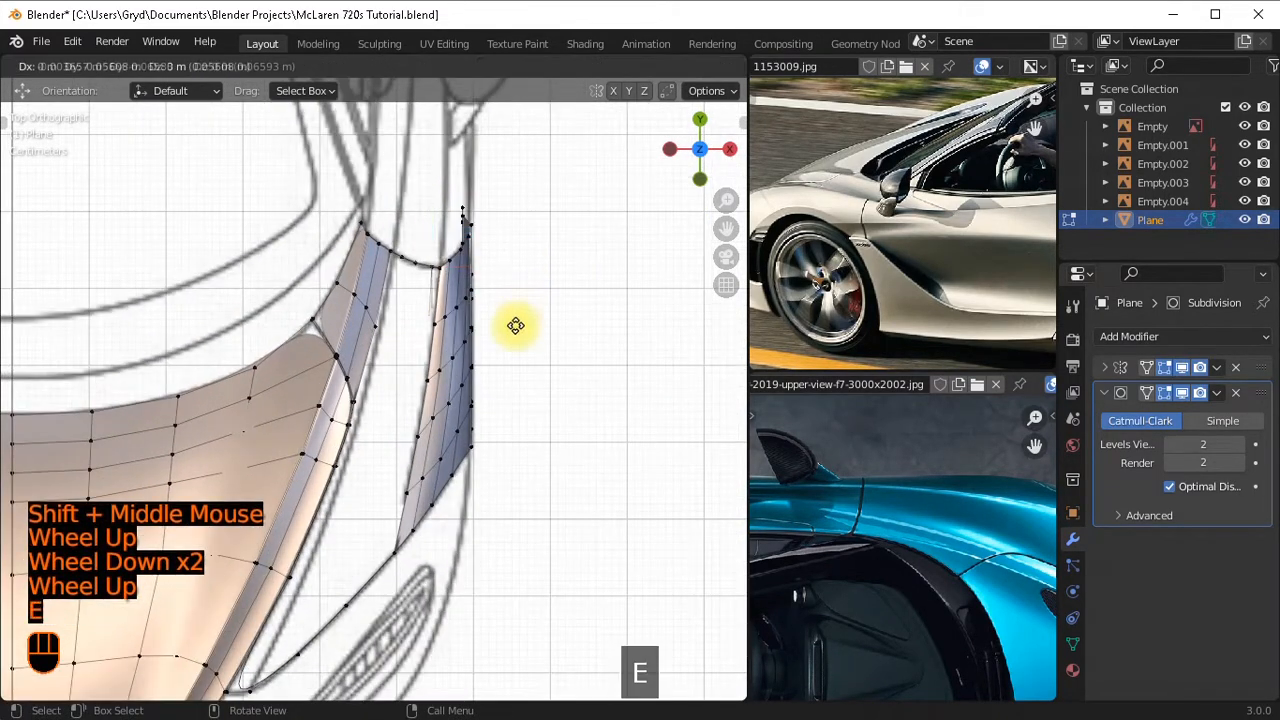
{"action": "left_click", "coordinate": [456, 365], "text": "shift"}
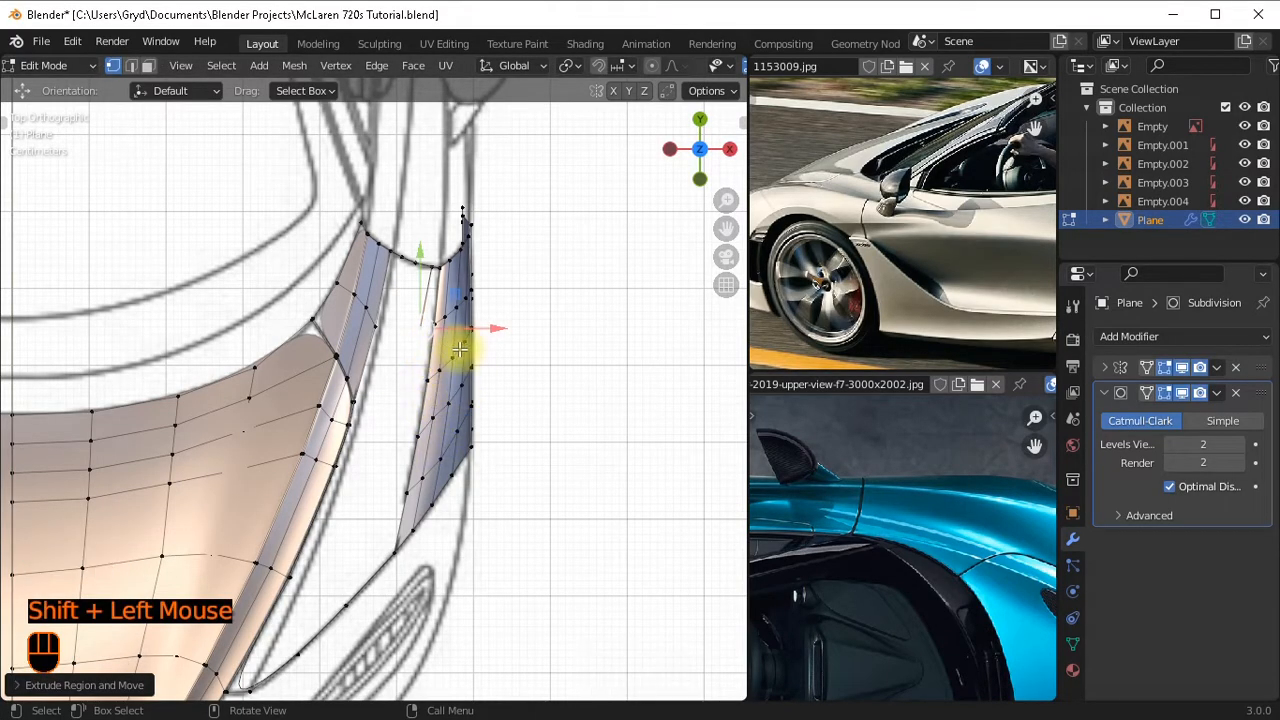
{"action": "left_click", "coordinate": [460, 348], "text": "shift"}
{"action": "key", "text": "g"}
{"action": "left_click", "coordinate": [471, 343], "text": "shift"}
{"action": "key", "text": "e"}
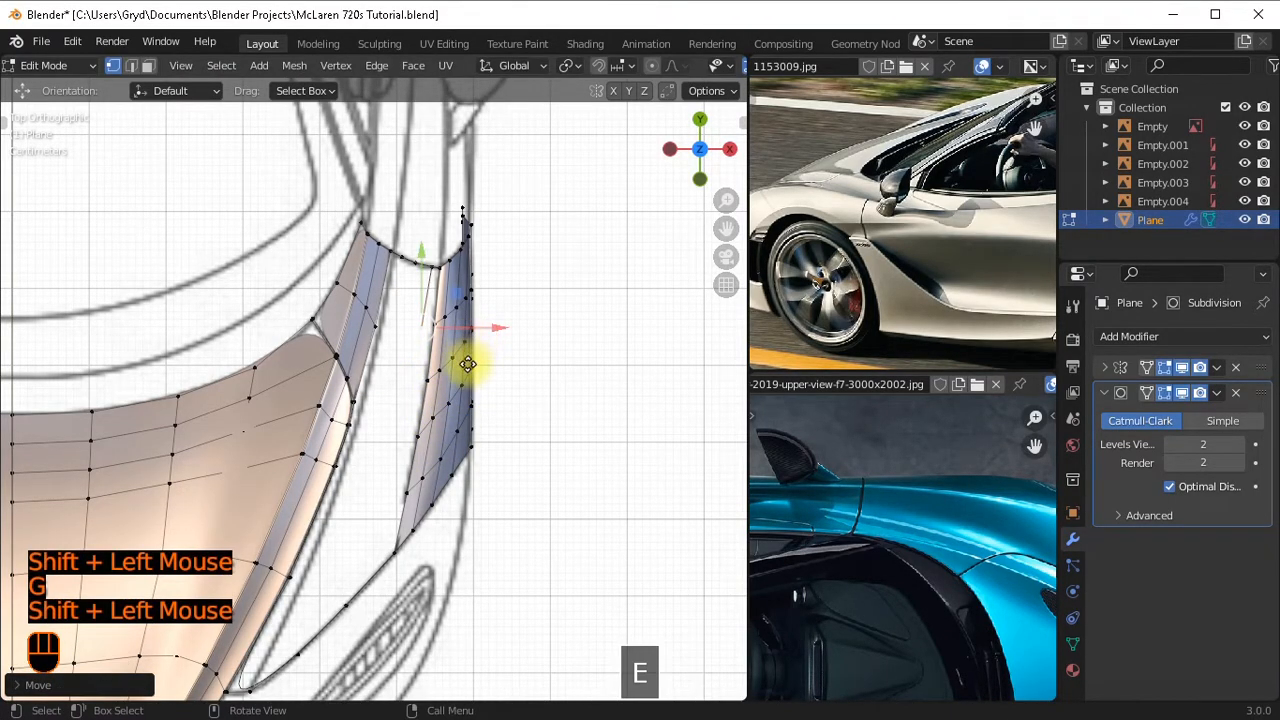
{"action": "left_click", "coordinate": [409, 441], "text": "shift"}
Slide a middle vertex of the outer panel along its edge to even out the grid spacing in top view.
{"action": "scroll", "coordinate": [479, 401], "scroll_direction": "up", "scroll_amount": 2}
{"action": "left_click", "coordinate": [470, 440]}
{"action": "key", "text": "g"}
{"action": "key", "text": "g"}
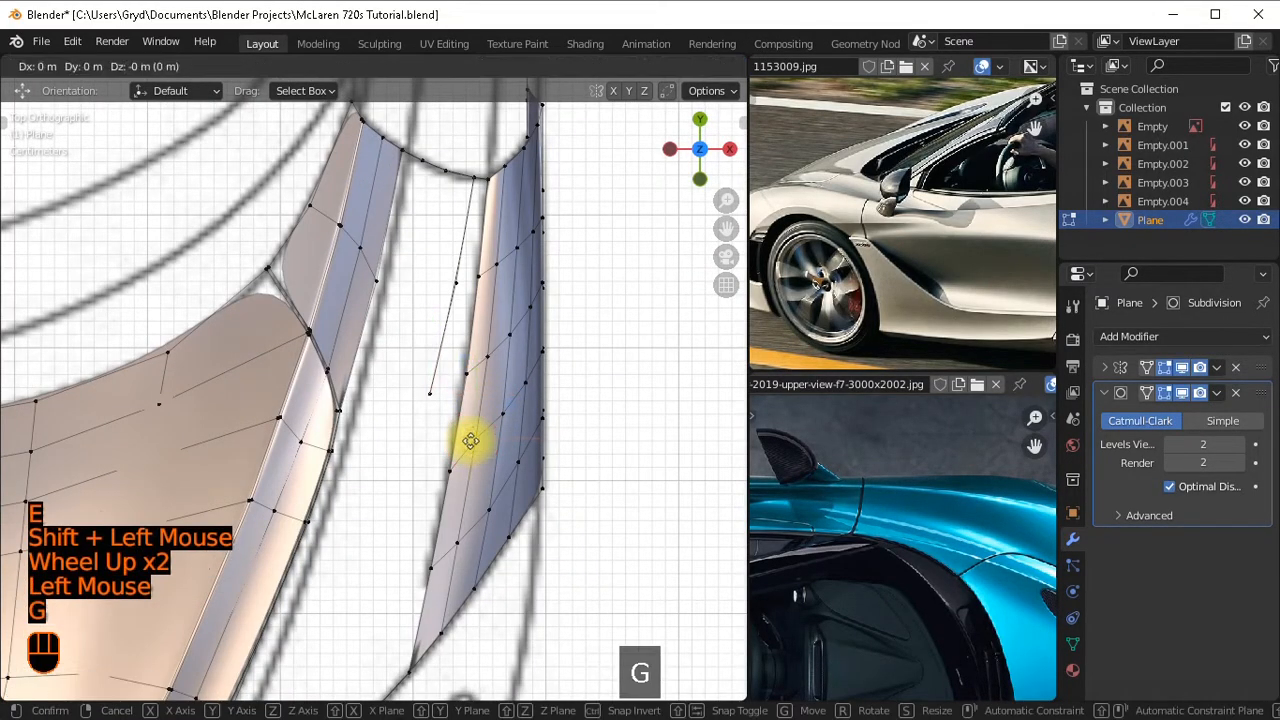
{"action": "left_click", "coordinate": [475, 518], "text": "shift"}
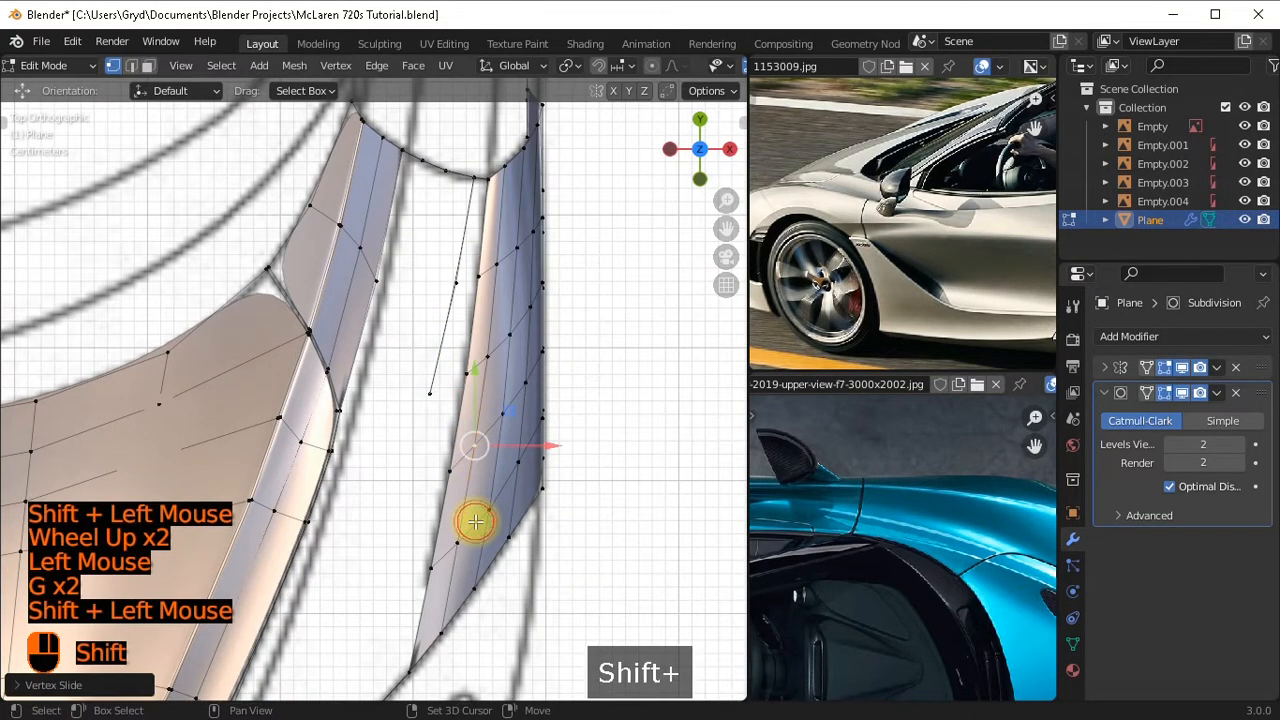
Extrude two more segments from the new chain's front end and join it to the front connecting edge's vertex with an edge.
{"action": "left_click", "coordinate": [418, 390]}
{"action": "middle_click_drag", "start_coordinate": [418, 390], "coordinate": [500, 300], "text": "shift"}
{"action": "key", "text": "e"}
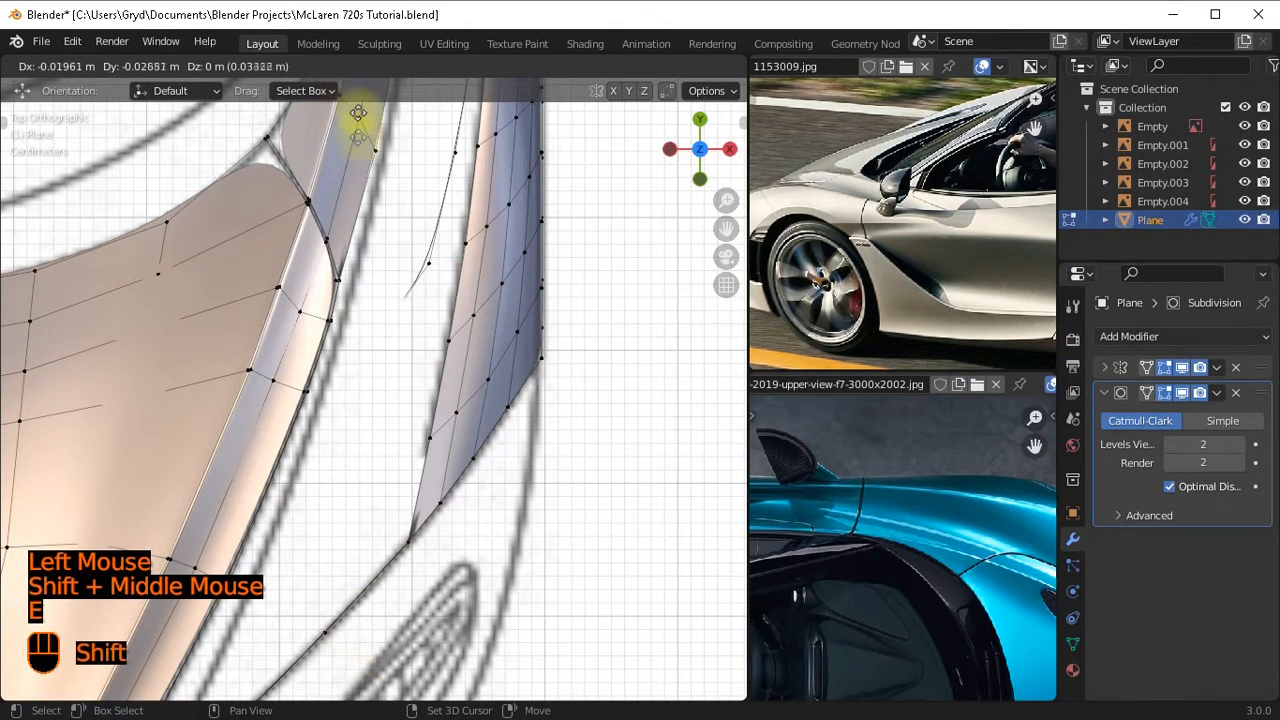
{"action": "left_click", "coordinate": [412, 548], "text": "shift"}
{"action": "middle_click_drag", "start_coordinate": [412, 548], "coordinate": [479, 352], "text": "shift"}
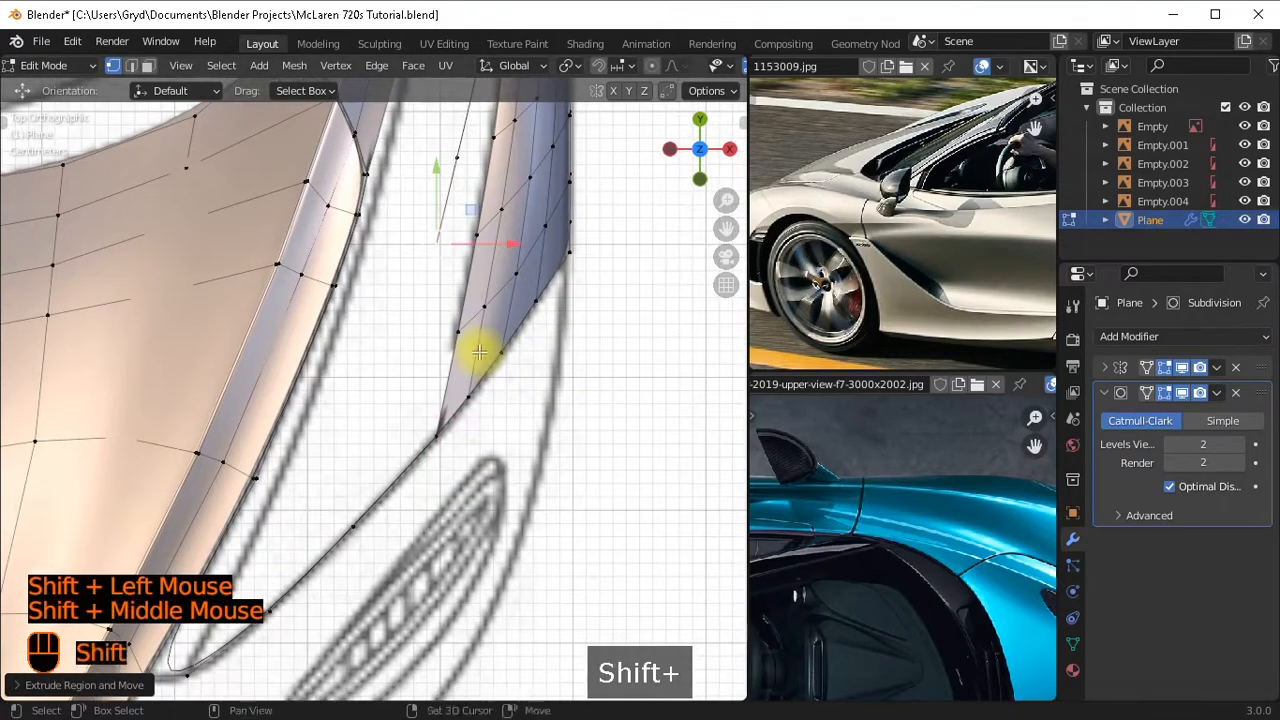
{"action": "key", "text": "e"}
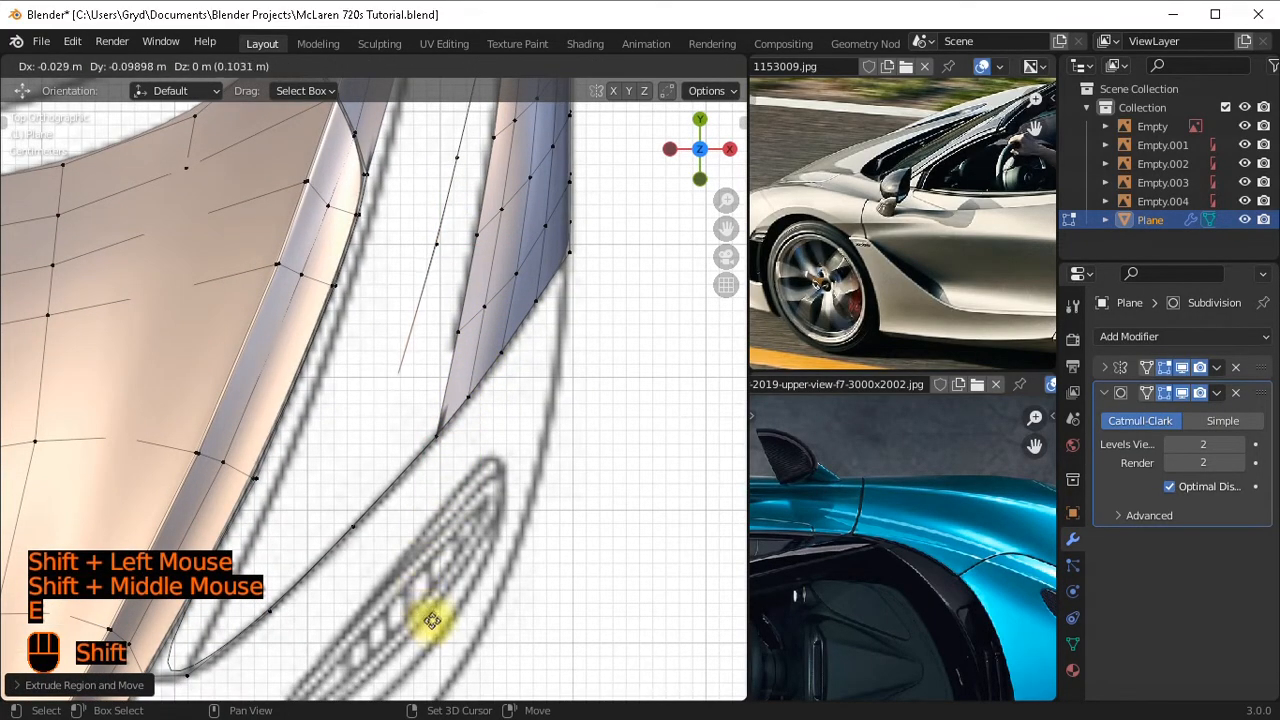
{"action": "left_click", "coordinate": [366, 514], "text": "shift"}
{"action": "left_click", "coordinate": [408, 500], "text": "shift"}
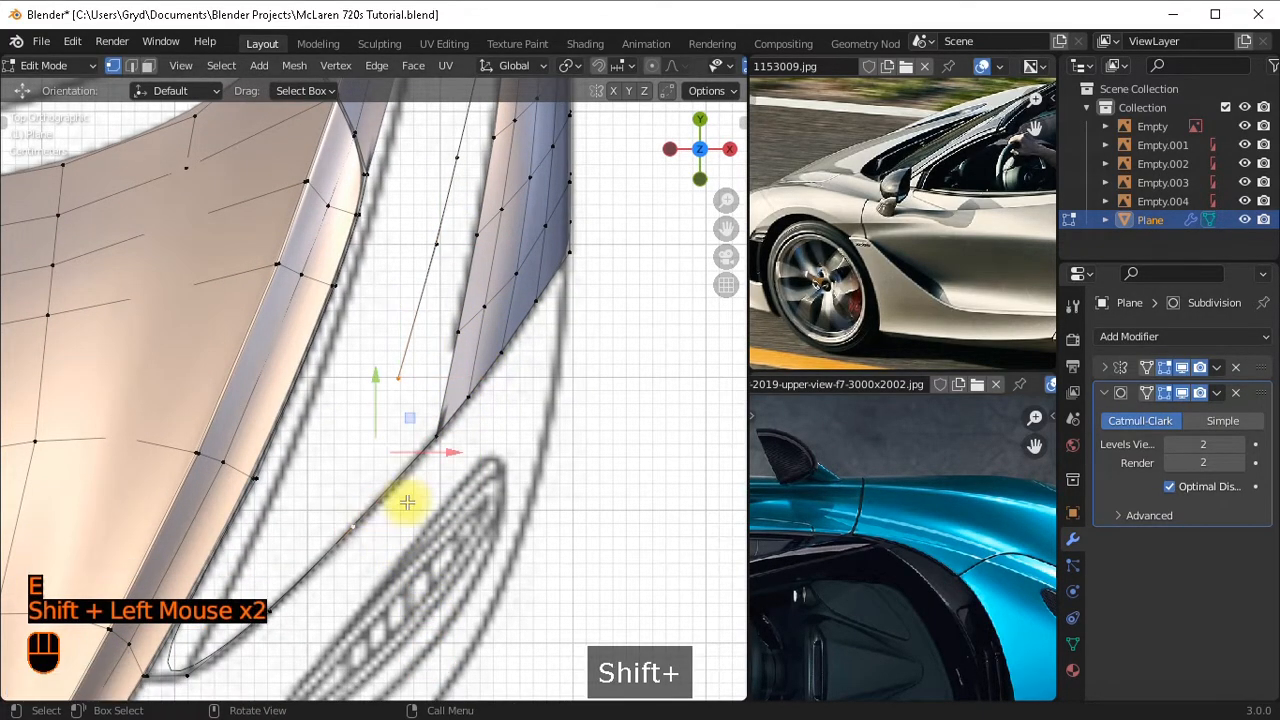
{"action": "key", "text": "f"}
Nudge the new chain's frontmost intermediate vertex along X to smooth its line in top view.
{"action": "scroll", "coordinate": [414, 457], "scroll_direction": "down", "scroll_amount": 4}
{"action": "scroll", "coordinate": [433, 344], "scroll_direction": "up", "scroll_amount": 4}
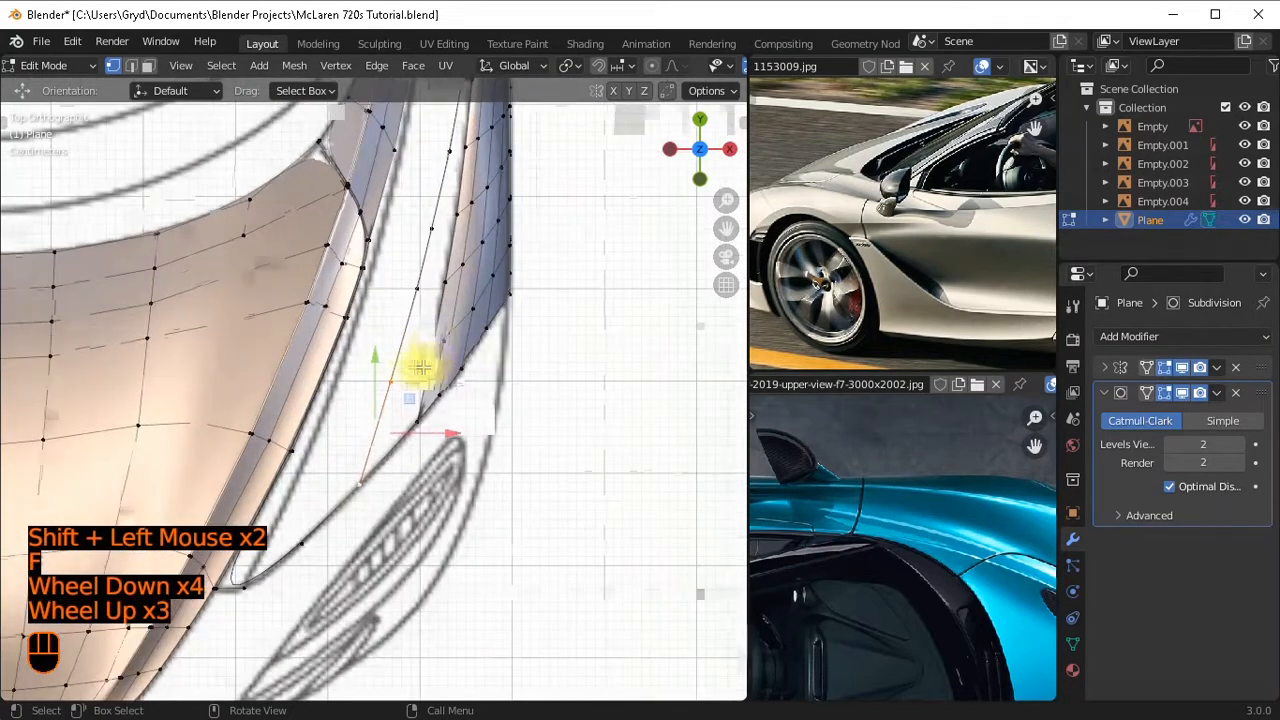
{"action": "left_click", "coordinate": [457, 371]}
{"action": "left_click_drag", "start_coordinate": [457, 371], "coordinate": [460, 380]}
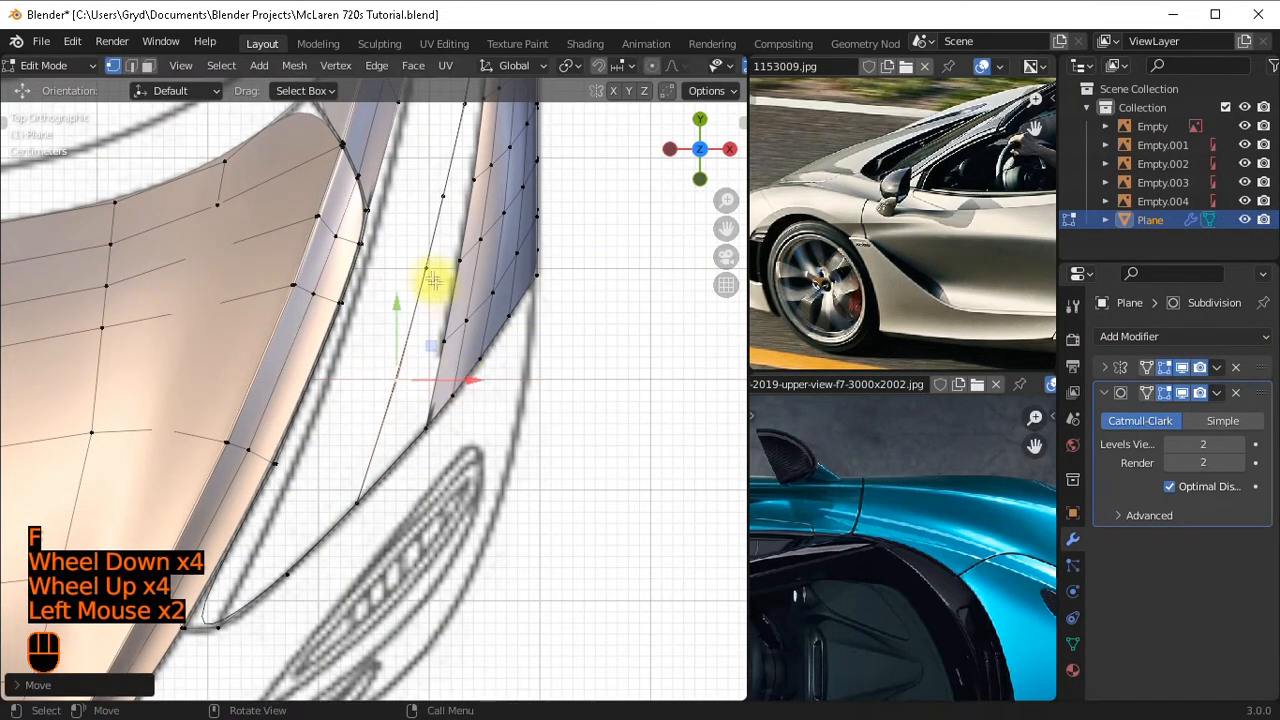
Nudge a rear intermediate vertex of the new chain in top view to smooth its line.
{"action": "left_click", "coordinate": [477, 260]}
{"action": "left_click_drag", "start_coordinate": [477, 260], "coordinate": [476, 214]}
{"action": "left_click", "coordinate": [472, 190]}
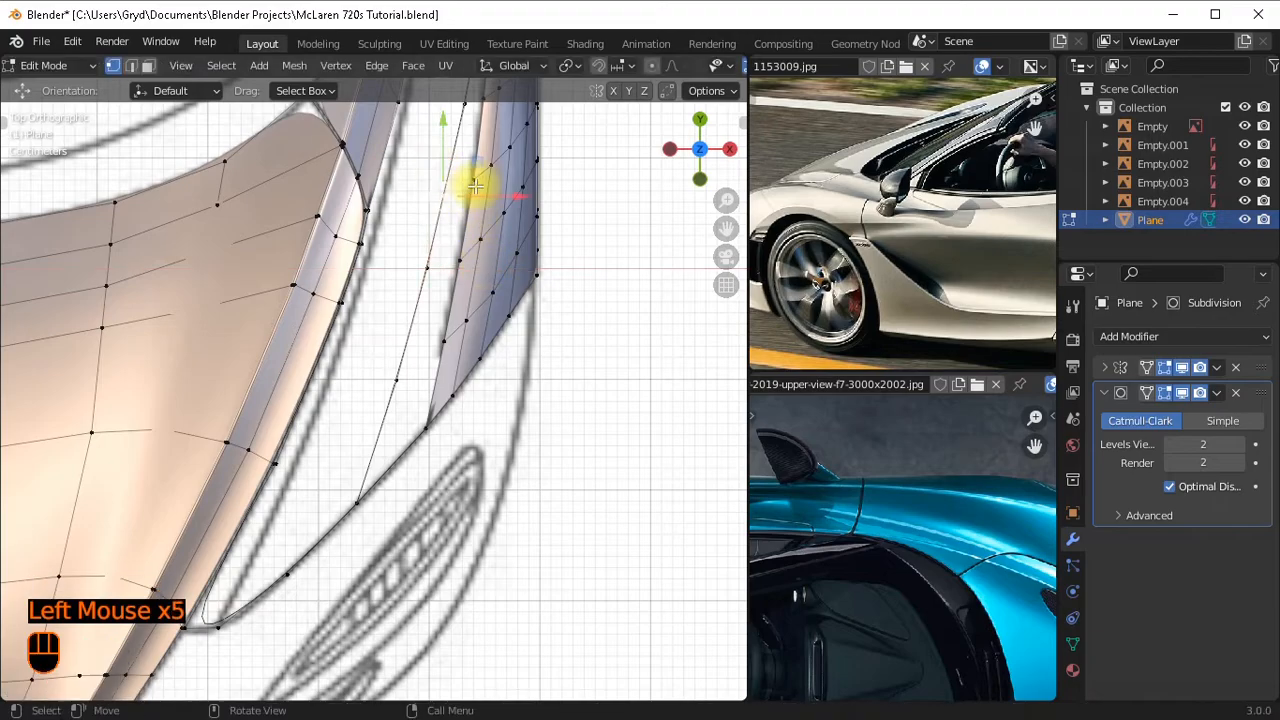
{"action": "middle_click_drag", "start_coordinate": [471, 186], "coordinate": [443, 371], "text": "shift"}
{"action": "left_click_drag", "start_coordinate": [443, 374], "coordinate": [460, 400]}
Select the new chain's four intermediate vertices and show them against the blueprint in wireframe right view.
{"action": "scroll", "coordinate": [414, 277], "scroll_direction": "down", "scroll_amount": 1}
{"action": "key", "text": "KP_3"}
{"action": "middle_click_drag", "start_coordinate": [434, 414], "coordinate": [243, 314], "text": "shift"}
{"action": "scroll", "coordinate": [430, 405], "scroll_direction": "up", "scroll_amount": 2}
{"action": "scroll", "coordinate": [309, 286], "scroll_direction": "up", "scroll_amount": 2}
{"action": "scroll", "coordinate": [394, 320], "scroll_direction": "down", "scroll_amount": 2}
{"action": "middle_click_drag", "start_coordinate": [394, 320], "coordinate": [509, 366]}
{"action": "scroll", "coordinate": [509, 366], "scroll_direction": "up", "scroll_amount": 1}
{"action": "scroll", "coordinate": [509, 366], "scroll_direction": "up", "scroll_amount": 1}
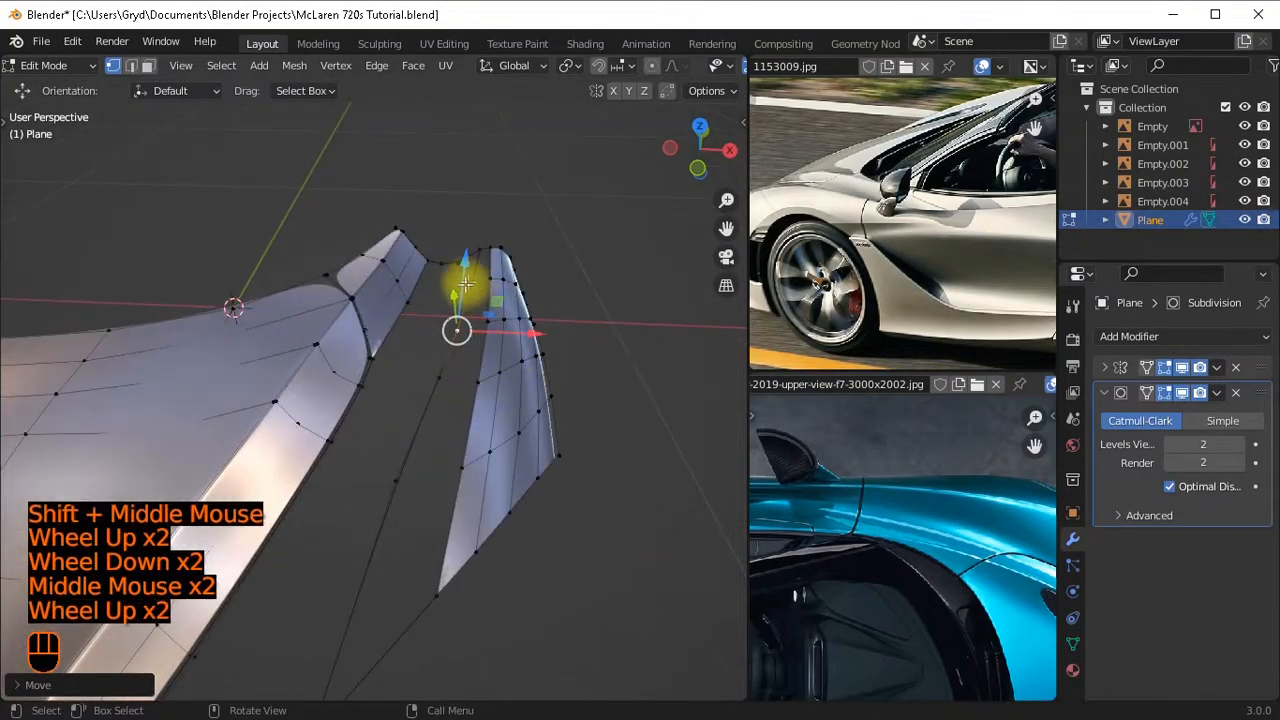
{"action": "left_click", "coordinate": [414, 423]}
{"action": "left_click", "coordinate": [400, 466], "text": "ctrl"}
{"action": "key", "text": "KP_3"}
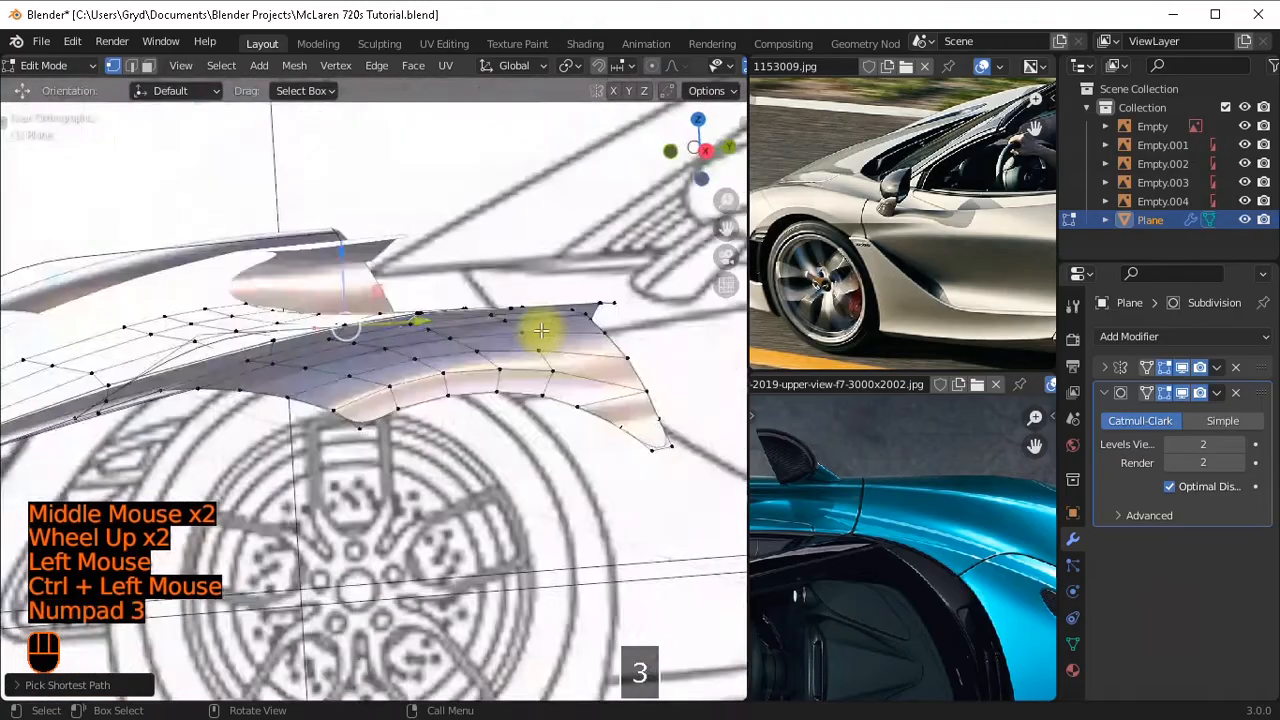
{"action": "scroll", "coordinate": [391, 280], "scroll_direction": "up", "scroll_amount": 1}
{"action": "key", "text": "shift+z"}
{"action": "middle_click_drag", "start_coordinate": [423, 260], "coordinate": [539, 253], "text": "shift"}
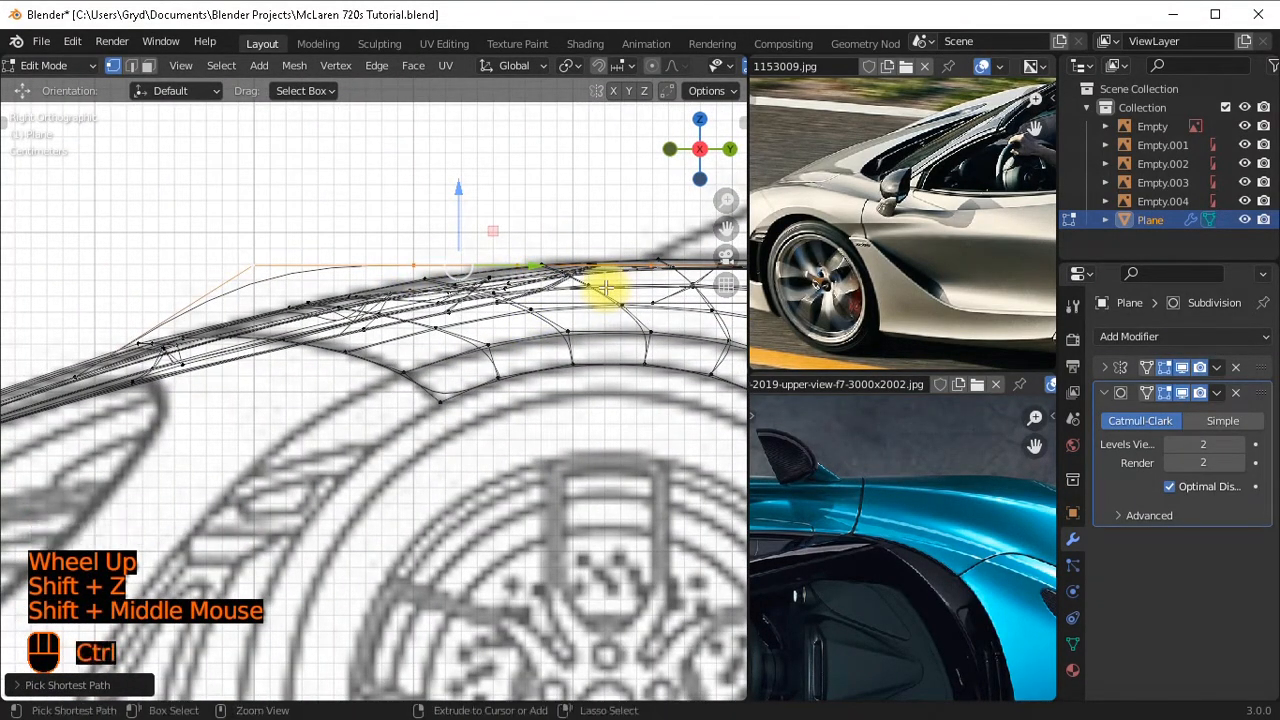
Lower the selected chain vertices along Z until the frontmost one meets the fender profile in the enlarged right view.
{"action": "key", "text": "ctrl+space"}
{"action": "scroll", "coordinate": [620, 284], "scroll_direction": "down", "scroll_amount": 1}
{"action": "middle_click_drag", "start_coordinate": [622, 280], "coordinate": [506, 334], "text": "shift"}
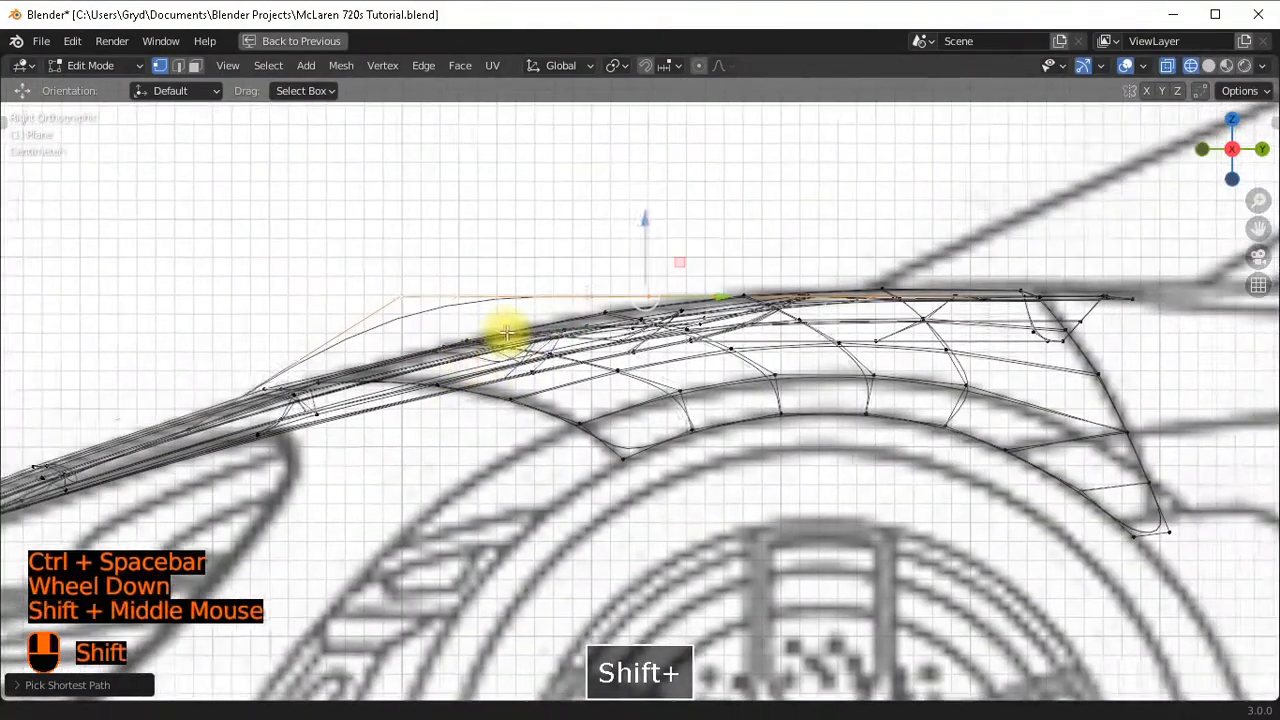
{"action": "middle_click_drag", "start_coordinate": [686, 354], "coordinate": [757, 266], "text": "ctrl"}
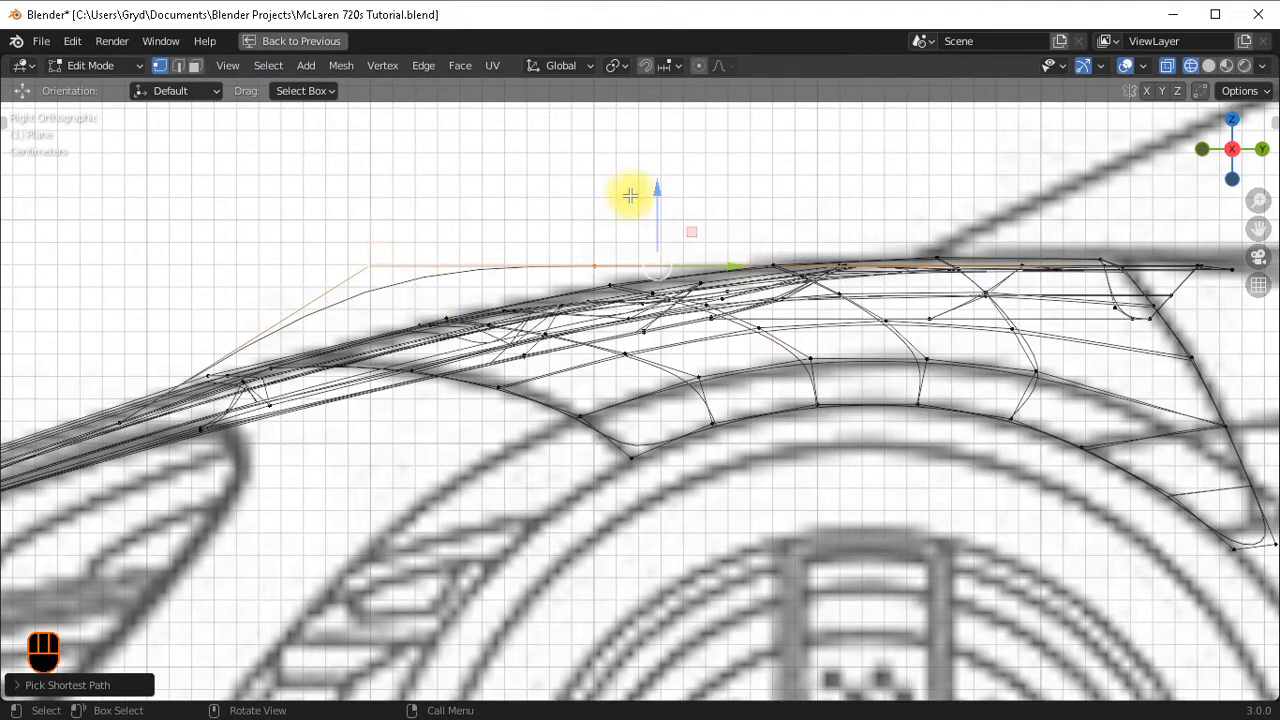
{"action": "key", "text": "g"}
{"action": "key", "text": "z"}
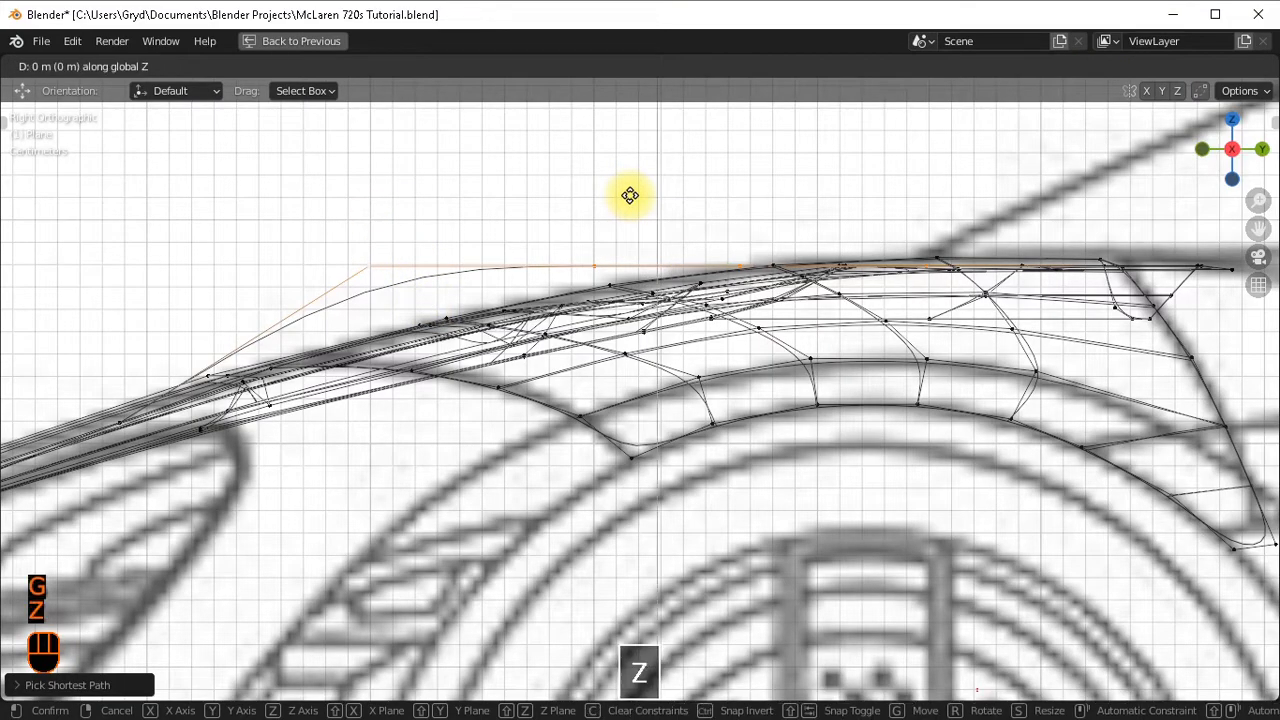
{"action": "key", "text": "shift"}
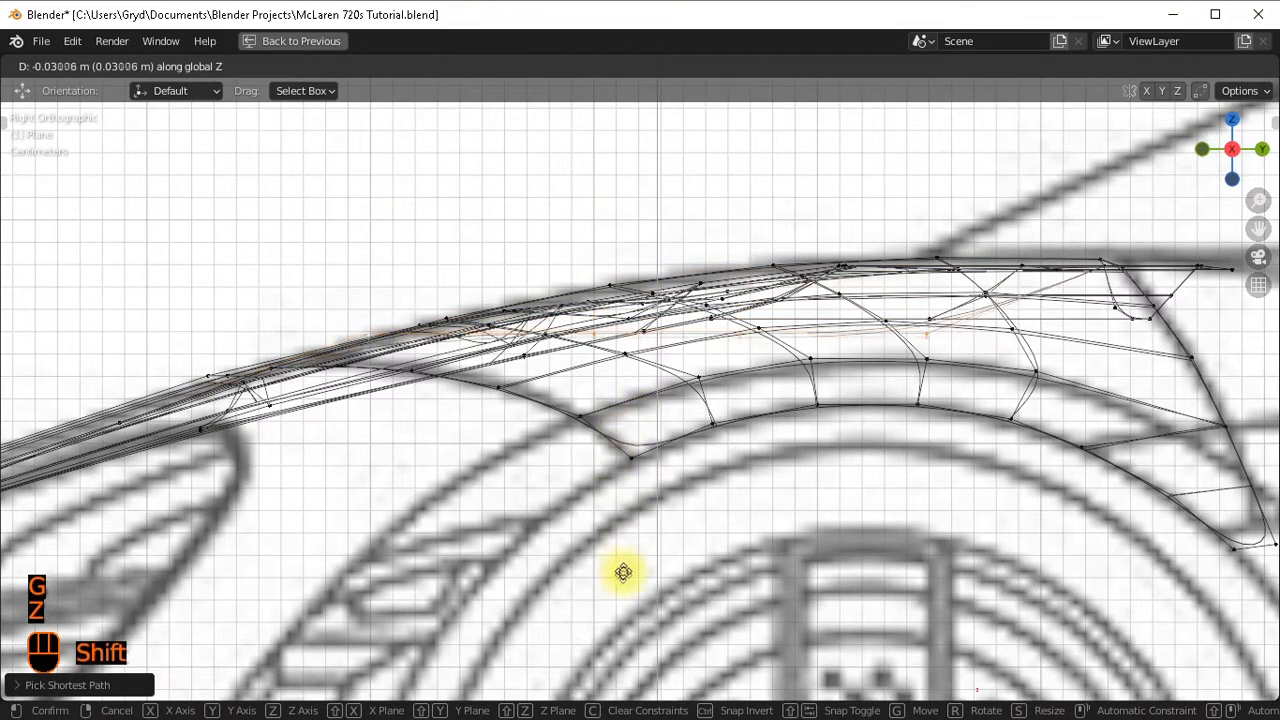
{"action": "left_click", "coordinate": [415, 377], "text": "shift"}
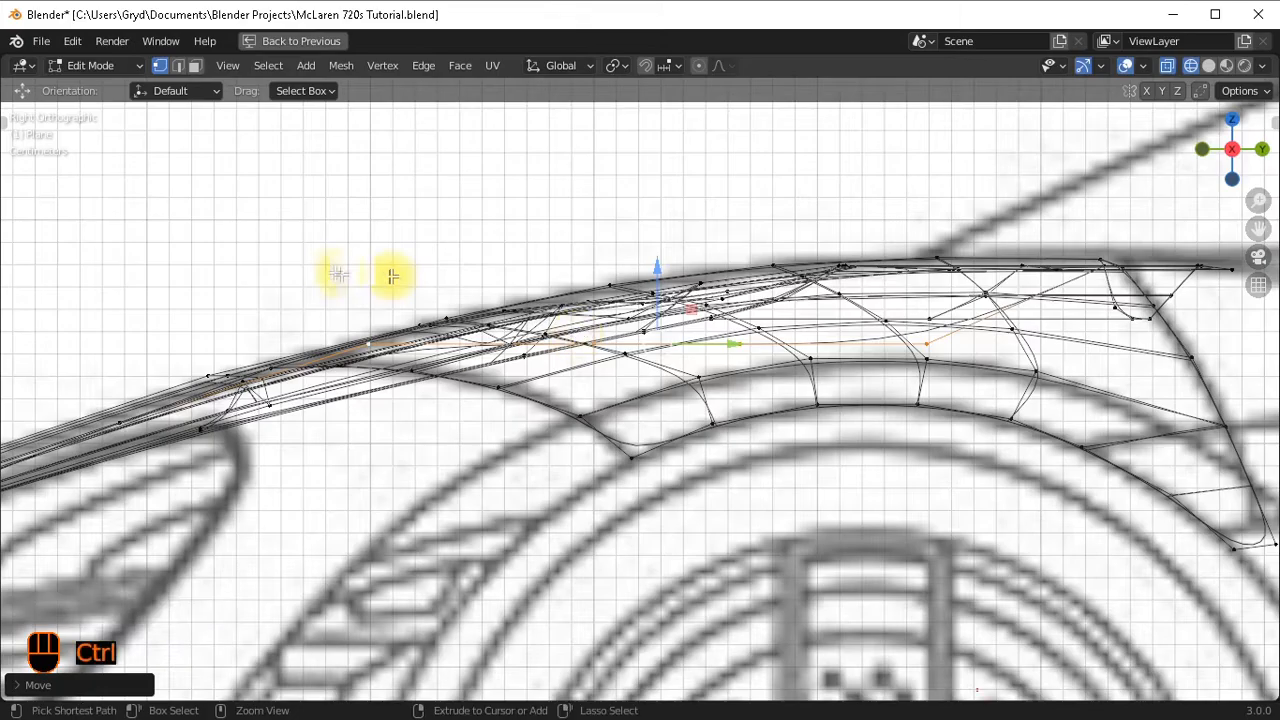
Exclude the frontmost vertex from the selection and raise the other three chain vertices about 0.021 m along Z.
{"action": "left_click", "coordinate": [718, 418], "text": "ctrl"}
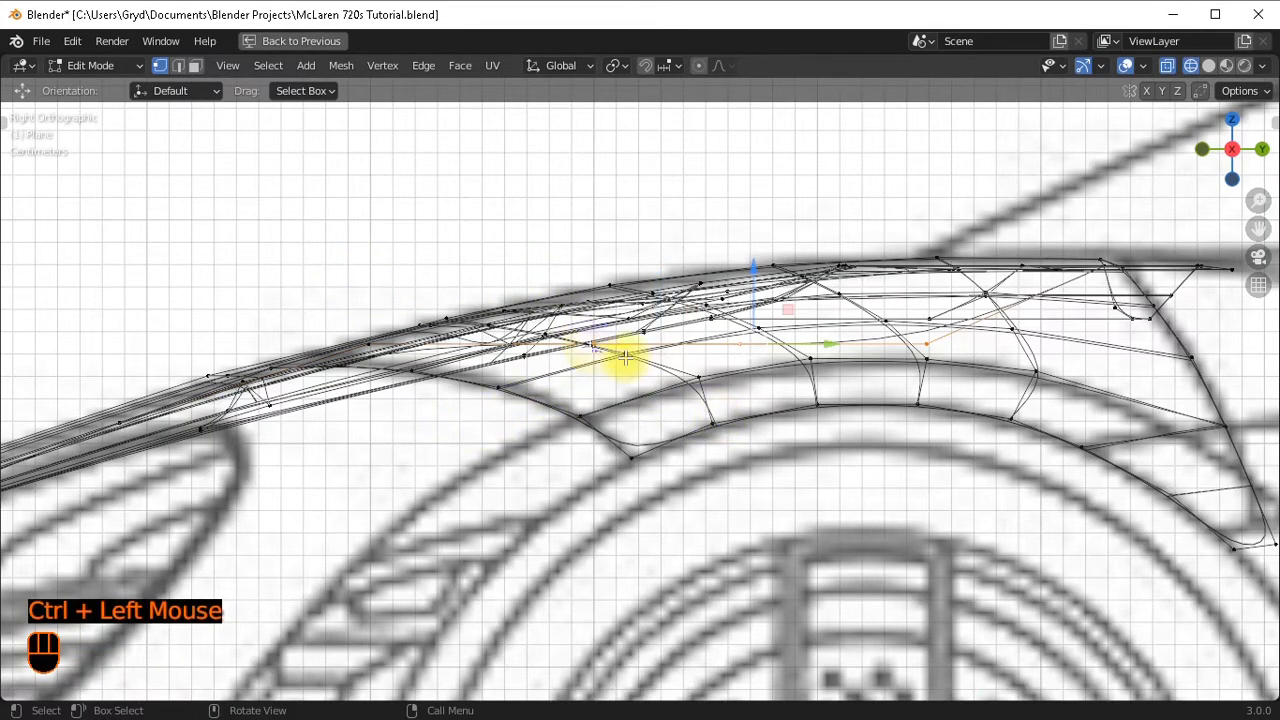
{"action": "key", "text": "g"}
{"action": "key", "text": "x"}
{"action": "key", "text": "z"}
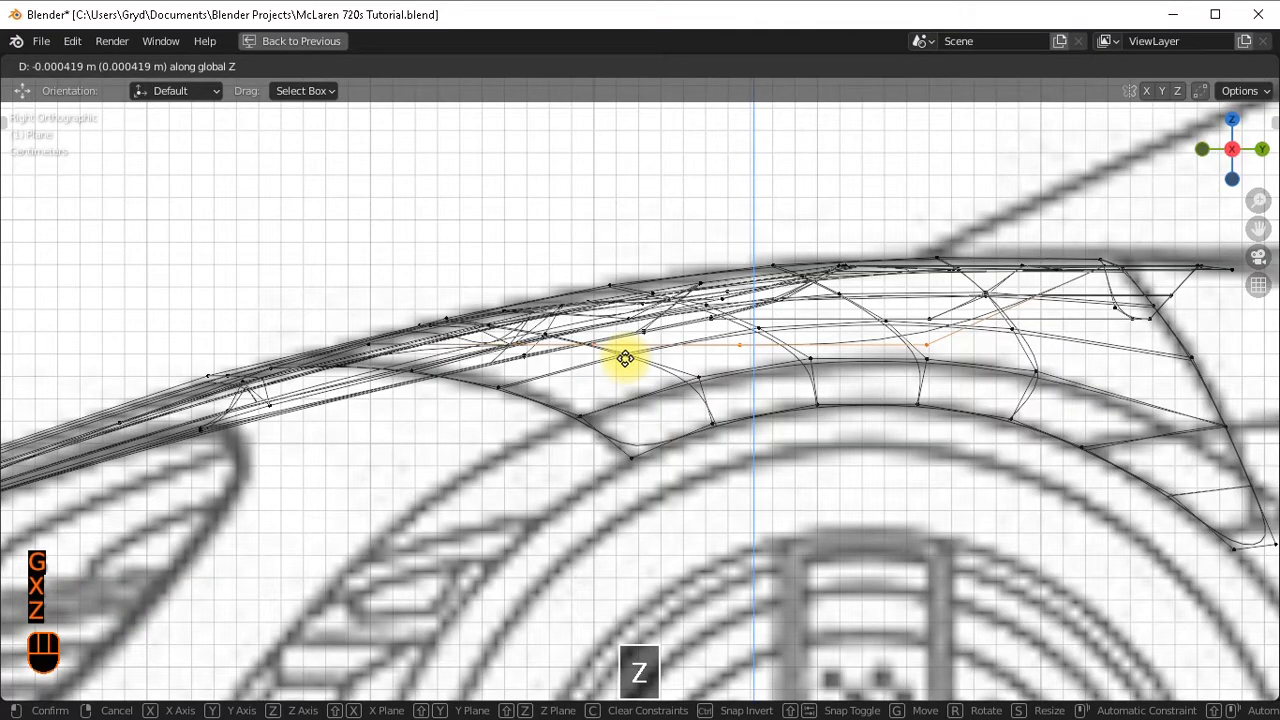
{"action": "key", "text": "shift"}
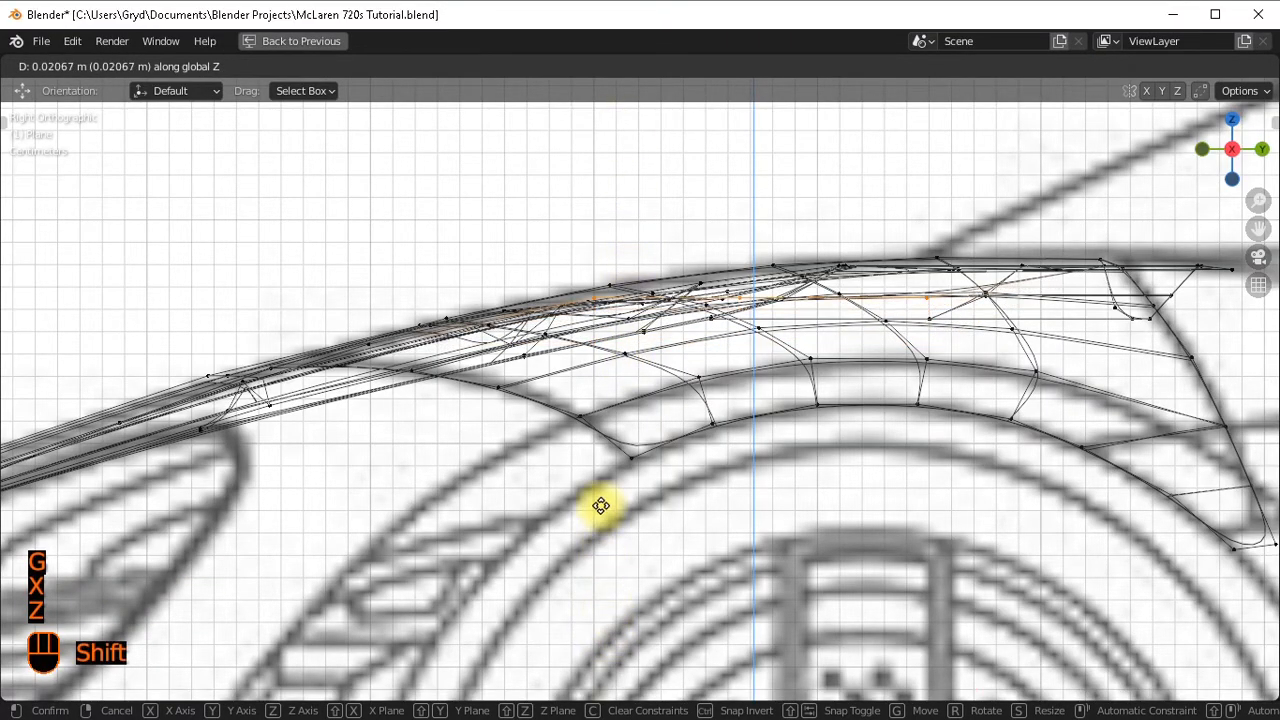
{"action": "left_click", "coordinate": [600, 505], "text": "shift"}
Exclude the second vertex from the front and raise the remaining two chain vertices about 0.01 m along Z.
{"action": "left_click", "coordinate": [586, 263], "text": "ctrl"}
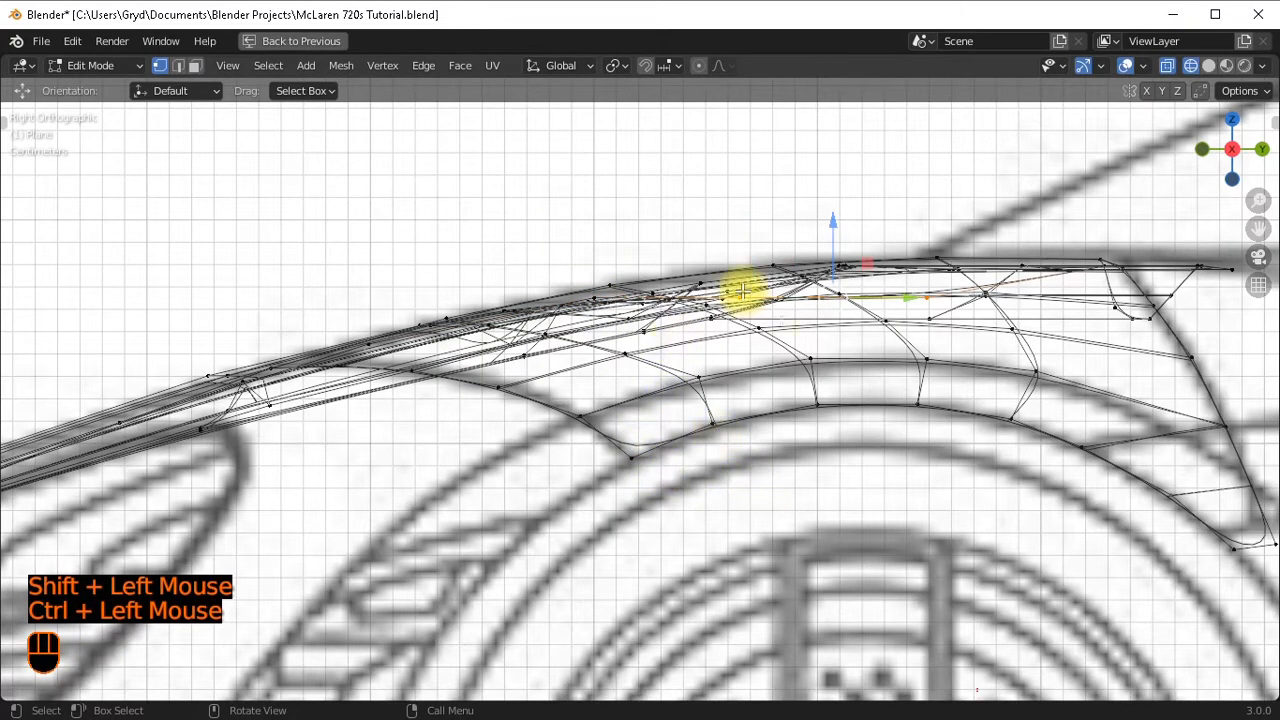
{"action": "key", "text": "g"}
{"action": "key", "text": "z"}
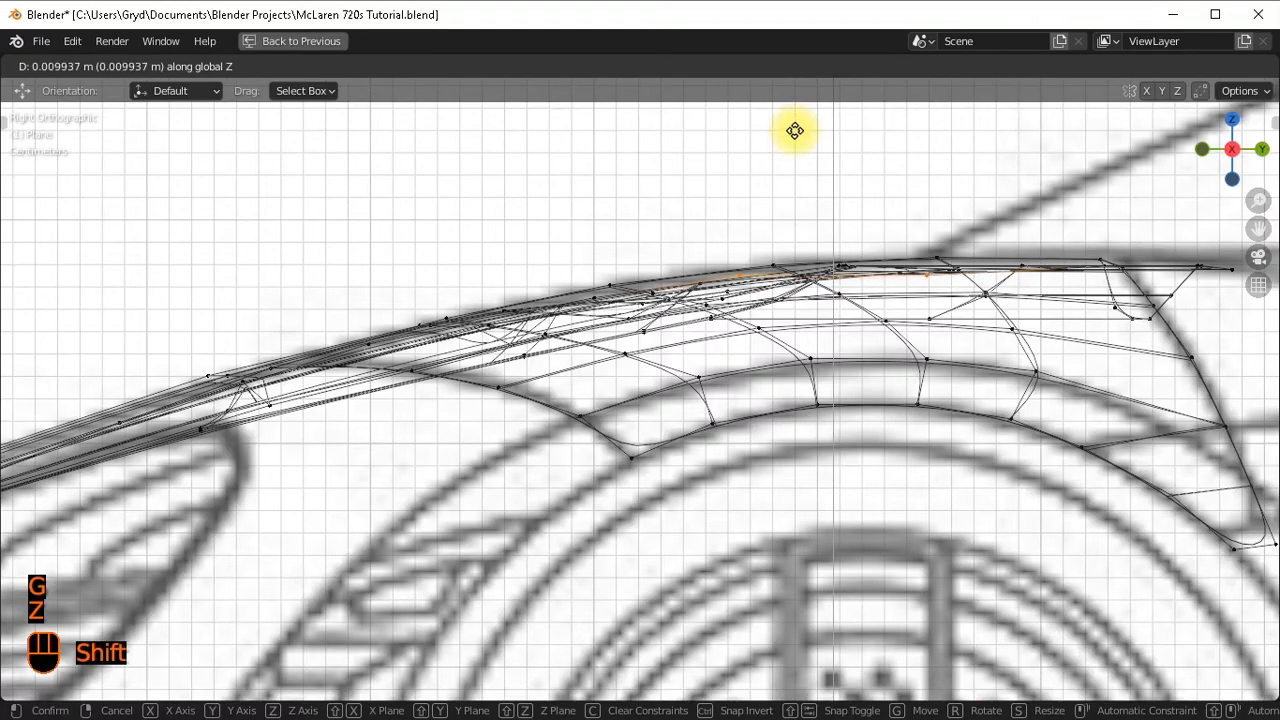
{"action": "left_click", "coordinate": [799, 146], "text": "shift"}
Raise only the chain's rearmost intermediate vertex about 0.002 m along Z to match the blueprint's top line.
{"action": "left_click", "coordinate": [766, 286], "text": "ctrl"}
{"action": "left_click", "coordinate": [849, 400], "text": "ctrl"}
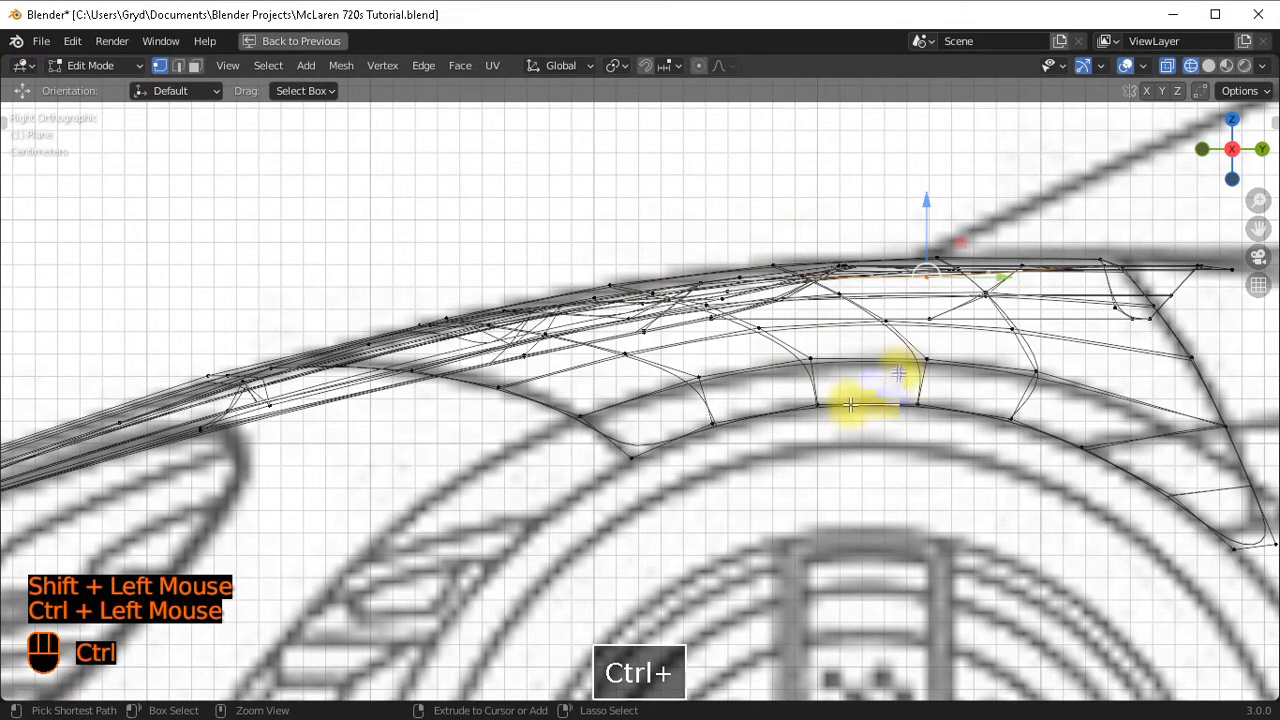
{"action": "middle_click_drag", "start_coordinate": [849, 400], "coordinate": [717, 393], "text": "shift"}
{"action": "key", "text": "g"}
{"action": "key", "text": "z"}
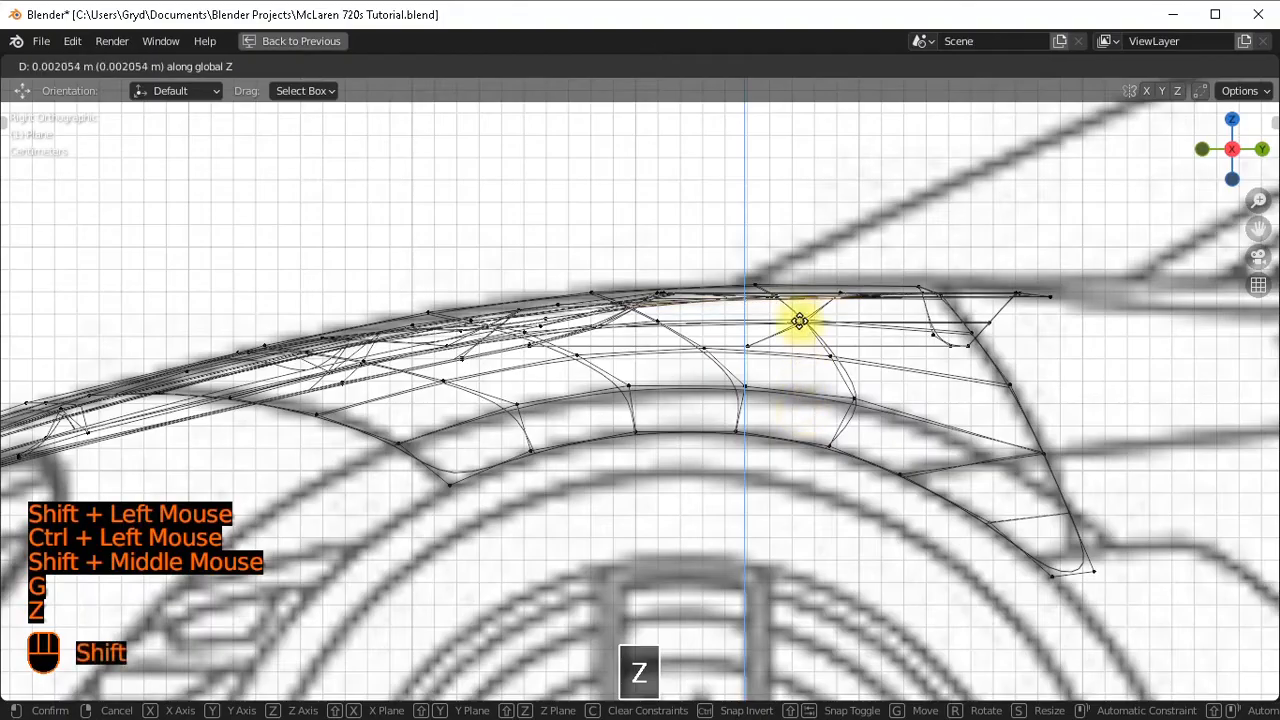
{"action": "left_click", "coordinate": [801, 330], "text": "shift"}
In solid shading, fill faces between the new chain and the outer panel's inner edge from one end to the other.
{"action": "key", "text": "shift+z"}
{"action": "scroll", "coordinate": [643, 437], "scroll_direction": "down", "scroll_amount": 2}
{"action": "mouse_move", "coordinate": [643, 437]}
{"action": "middle_mouse_down"}
{"action": "mouse_move", "coordinate": [959, 471]}
{"action": "mouse_move", "coordinate": [831, 466]}
{"action": "mouse_move", "coordinate": [846, 431]}
{"action": "mouse_move", "coordinate": [871, 437]}
{"action": "mouse_move", "coordinate": [809, 514]}
{"action": "mouse_move", "coordinate": [563, 314]}
{"action": "mouse_move", "coordinate": [600, 236]}
{"action": "middle_mouse_up"}
{"action": "left_click", "coordinate": [506, 286], "text": "ctrl"}
{"action": "left_click", "coordinate": [603, 238]}
{"action": "left_click", "coordinate": [660, 349], "text": "ctrl"}
{"action": "key", "text": "f"}
{"action": "middle_click_drag", "start_coordinate": [660, 349], "coordinate": [760, 430]}
{"action": "left_click", "coordinate": [680, 212], "text": "ctrl"}
{"action": "scroll", "coordinate": [760, 430], "scroll_direction": "down", "scroll_amount": 1}
{"action": "key", "text": "f"}
{"action": "key", "text": "f"}
Inspect the smoothed fender surface from several angles in Object Mode.
{"action": "scroll", "coordinate": [697, 529], "scroll_direction": "down", "scroll_amount": 2}
{"action": "middle_click_drag", "start_coordinate": [697, 529], "coordinate": [746, 474]}
{"action": "key", "text": "Tab"}
{"action": "scroll", "coordinate": [700, 486], "scroll_direction": "up", "scroll_amount": 1}
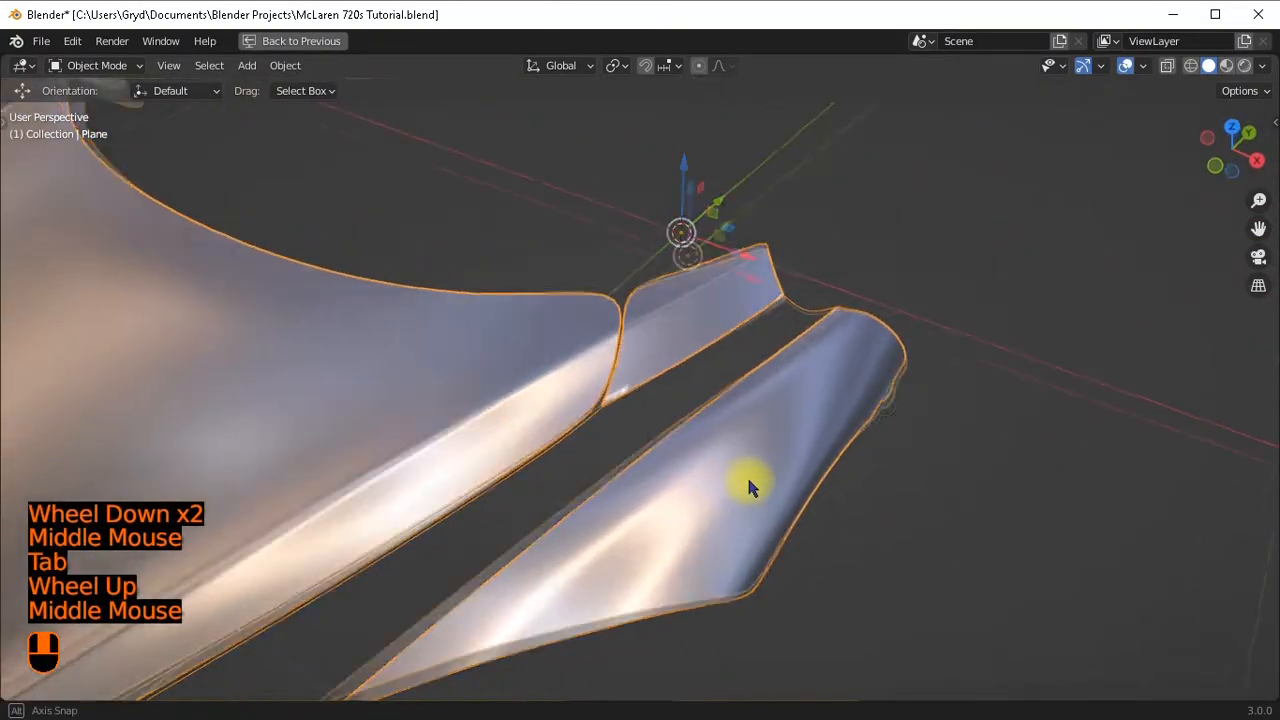
{"action": "key", "text": "ctrl+space"}
{"action": "scroll", "coordinate": [429, 323], "scroll_direction": "up", "scroll_amount": 1}
{"action": "middle_click_drag", "start_coordinate": [414, 371], "coordinate": [500, 362], "text": "shift"}
{"action": "middle_click_drag", "start_coordinate": [500, 362], "coordinate": [493, 421]}
{"action": "mouse_move", "coordinate": [493, 421]}
{"action": "middle_mouse_down"}
{"action": "mouse_move", "coordinate": [466, 346]}
{"action": "mouse_move", "coordinate": [501, 432]}
{"action": "mouse_move", "coordinate": [491, 414]}
{"action": "middle_mouse_up"}
In Edit Mode's top view, join the next free vertices of the rear and front connecting edges with a new edge.
{"action": "key", "text": "Tab"}
{"action": "scroll", "coordinate": [466, 346], "scroll_direction": "down", "scroll_amount": 1}
{"action": "key", "text": "KP_7"}
{"action": "left_click", "coordinate": [440, 226]}
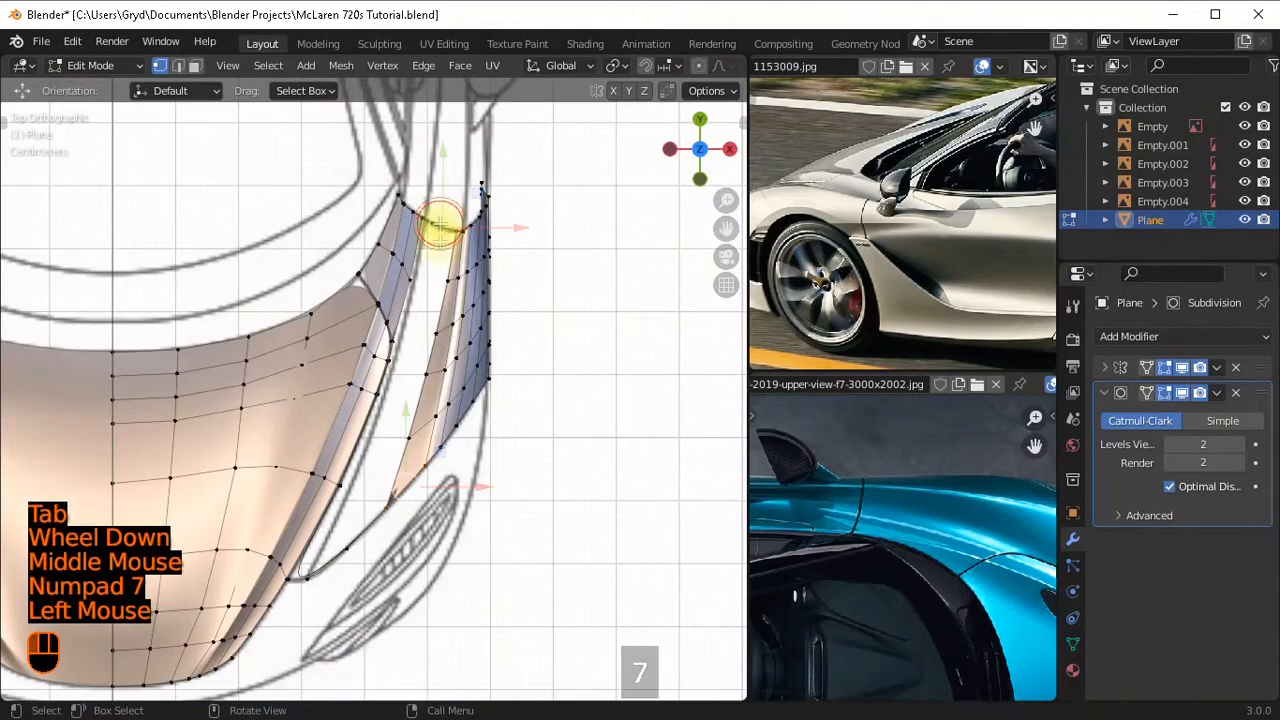
{"action": "scroll", "coordinate": [469, 326], "scroll_direction": "up", "scroll_amount": 2}
{"action": "middle_click_drag", "start_coordinate": [475, 290], "coordinate": [400, 500], "text": "shift"}
{"action": "left_click", "coordinate": [487, 496], "text": "shift"}
{"action": "middle_click_drag", "start_coordinate": [521, 289], "coordinate": [521, 313], "text": "shift"}
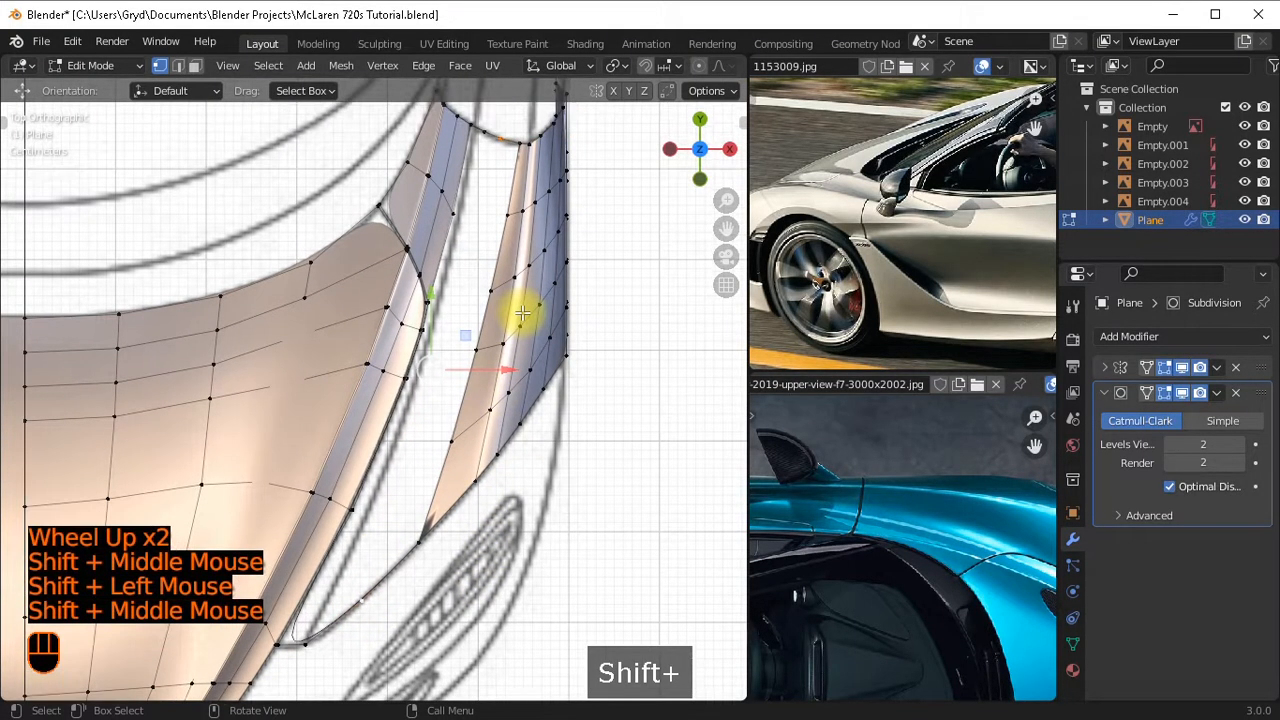
{"action": "key", "text": "f"}
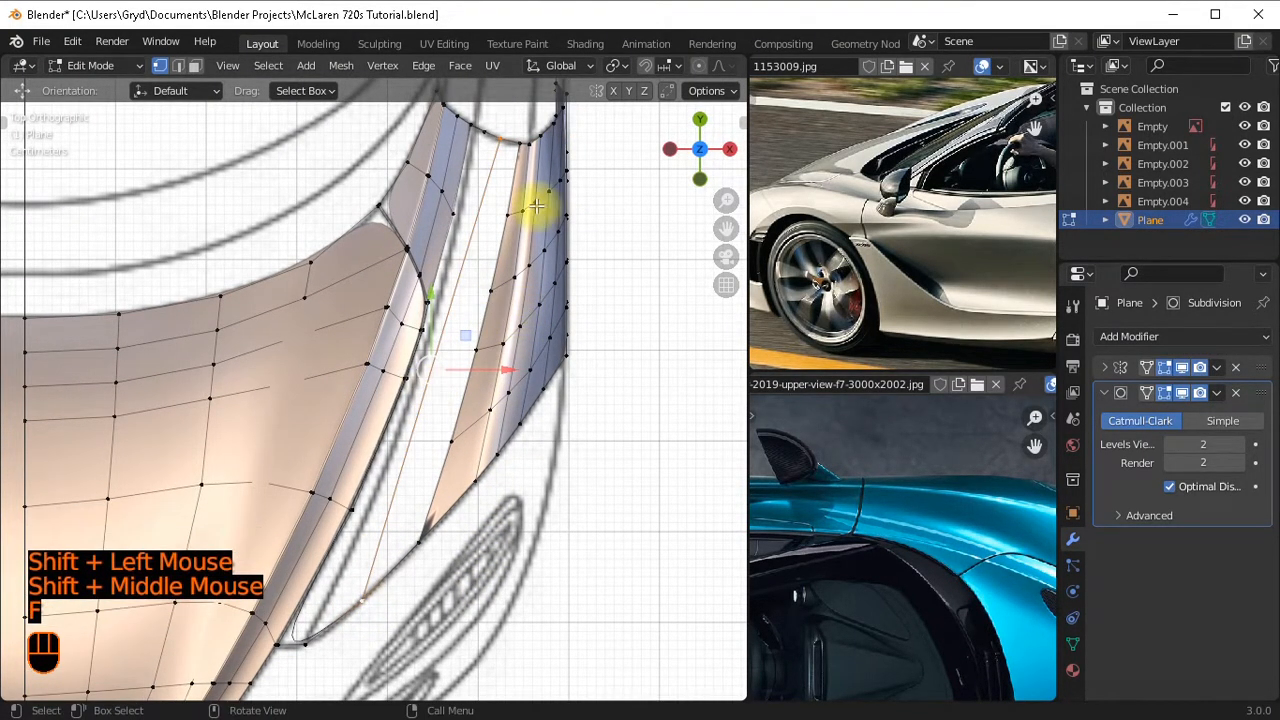
Slide a middle vertex of the filled strip's inner border along its edge to even out the spacing.
{"action": "left_click", "coordinate": [483, 345]}
{"action": "key", "text": "g"}
{"action": "key", "text": "g"}
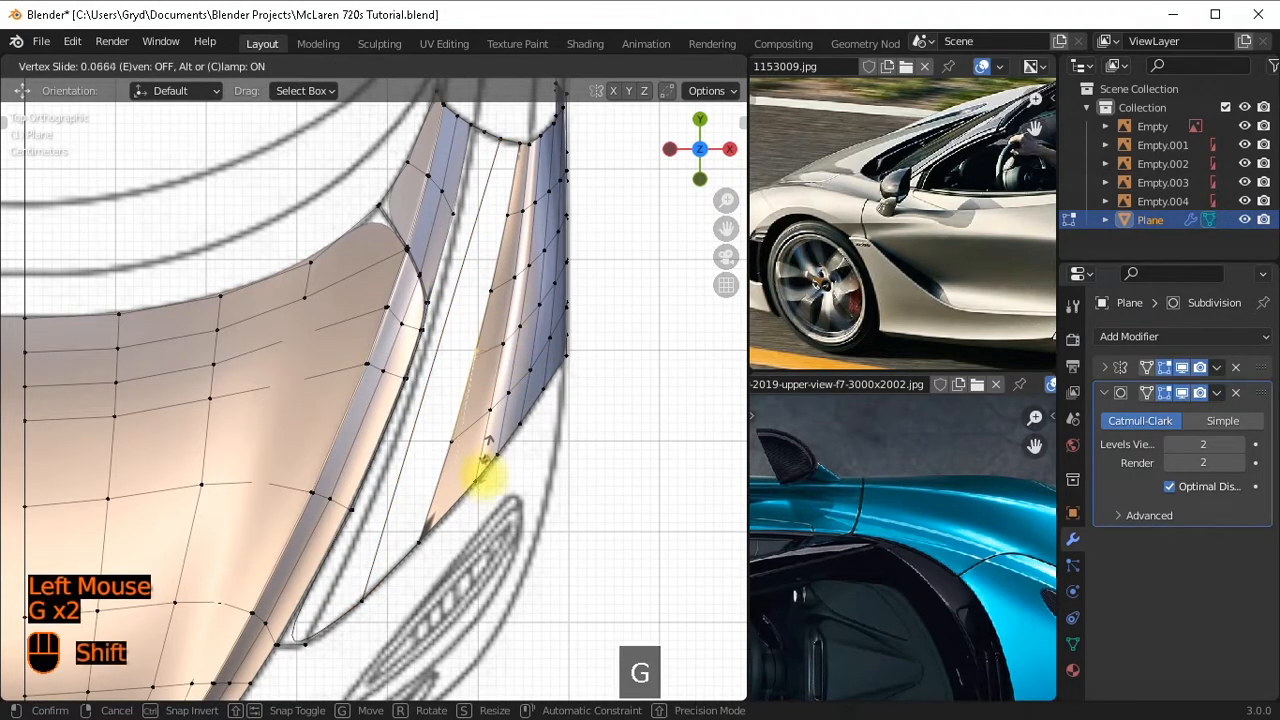
{"action": "left_click", "coordinate": [484, 499], "text": "shift"}
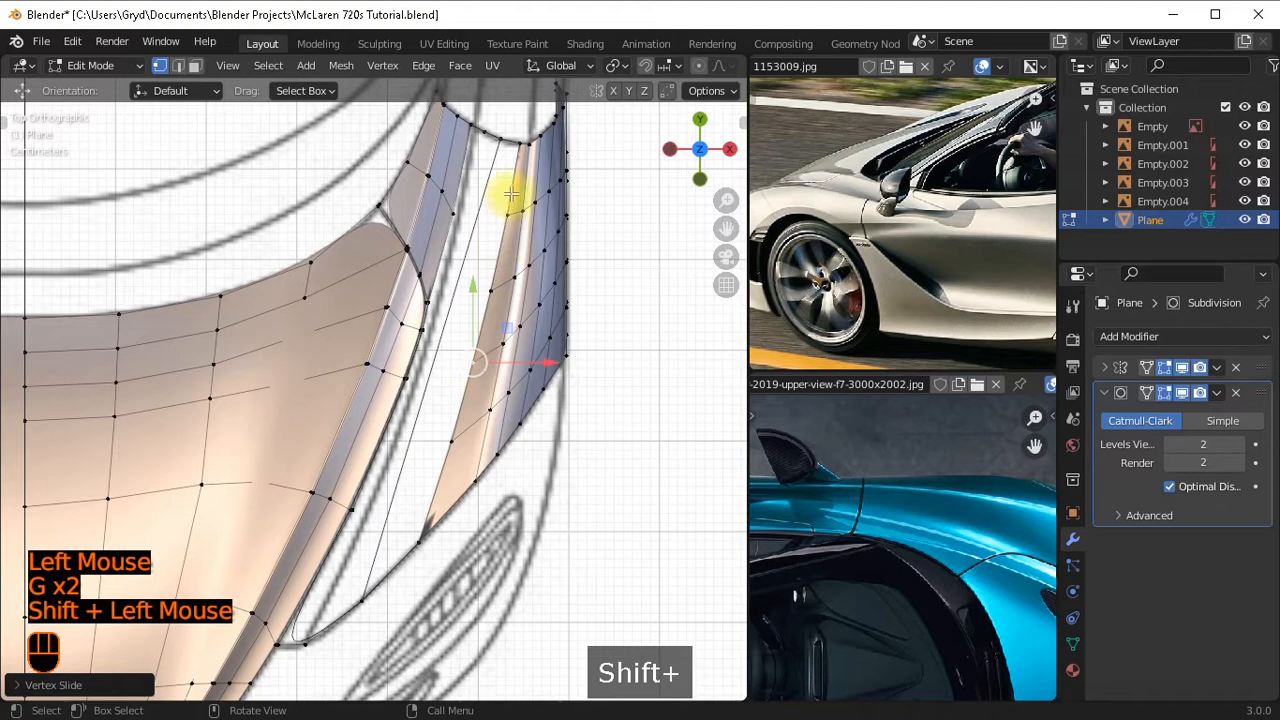
Subdivide the new lengthwise edge with four cuts and nudge its rearmost cut vertex toward the outer panel.
{"action": "key", "text": "ctrl+r"}
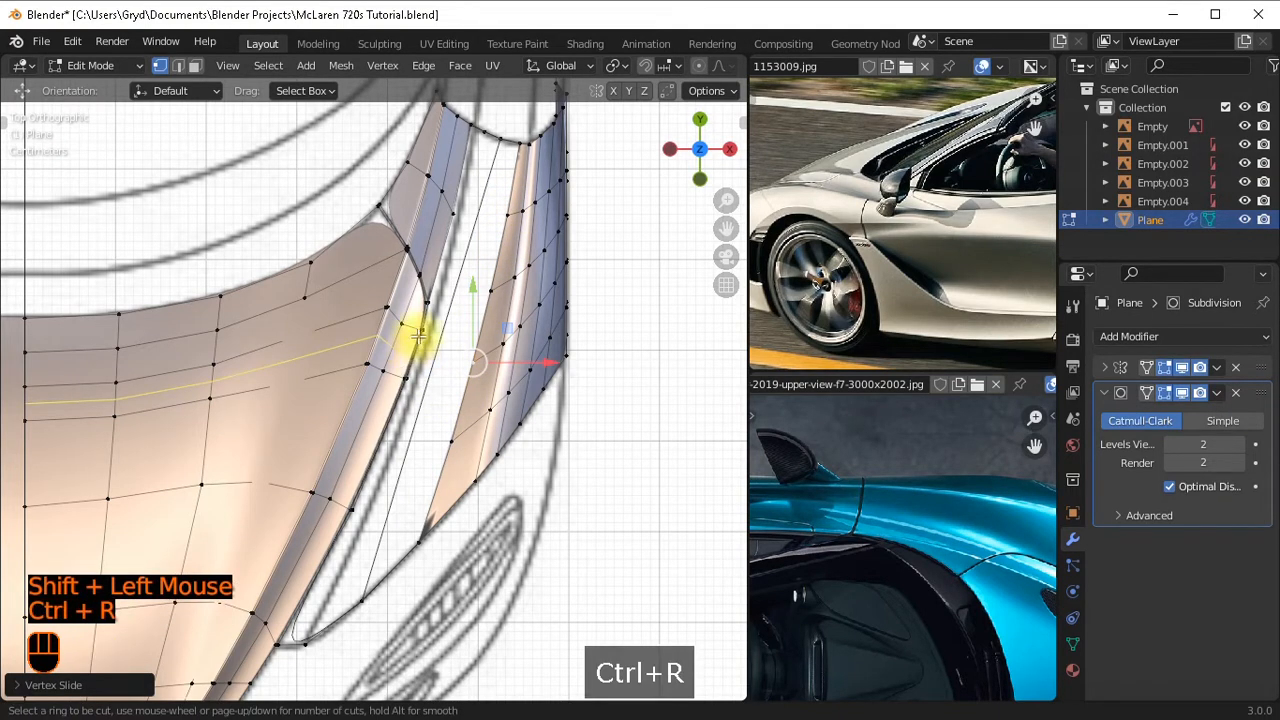
{"action": "scroll", "coordinate": [437, 362], "scroll_direction": "up", "scroll_amount": 2}
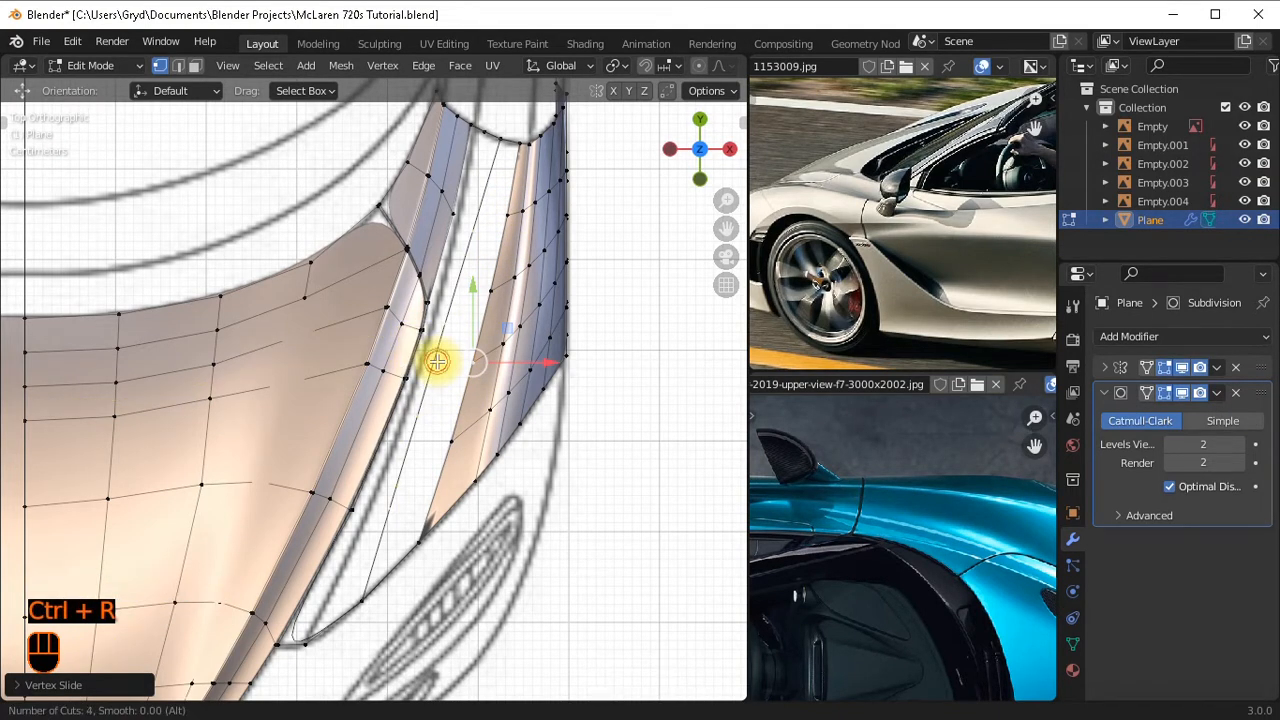
{"action": "left_click", "coordinate": [515, 260]}
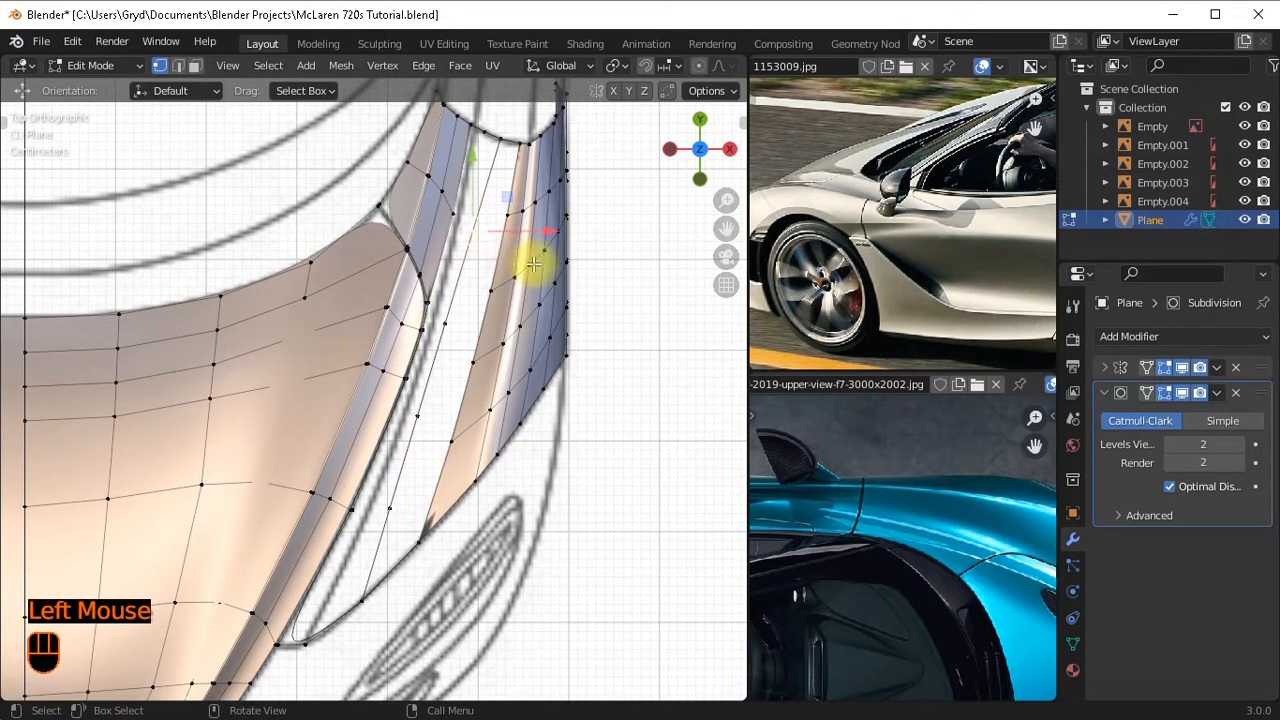
{"action": "key", "text": "g"}
{"action": "key", "text": "shift"}
{"action": "left_click", "coordinate": [449, 323], "text": "shift"}
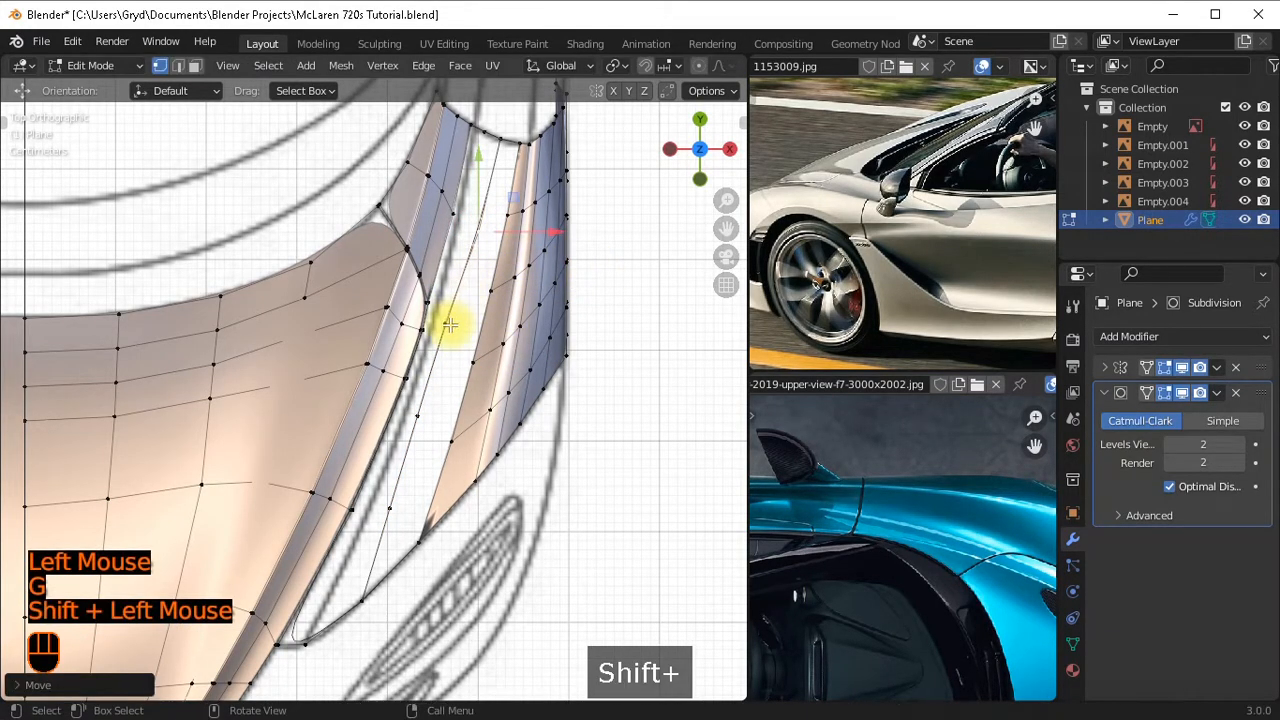
Shift the two middle cut vertices of the new lengthwise edge outward to curve it along the filled strip.
{"action": "left_click", "coordinate": [489, 342]}
{"action": "key", "text": "g"}
{"action": "key", "text": "shift"}
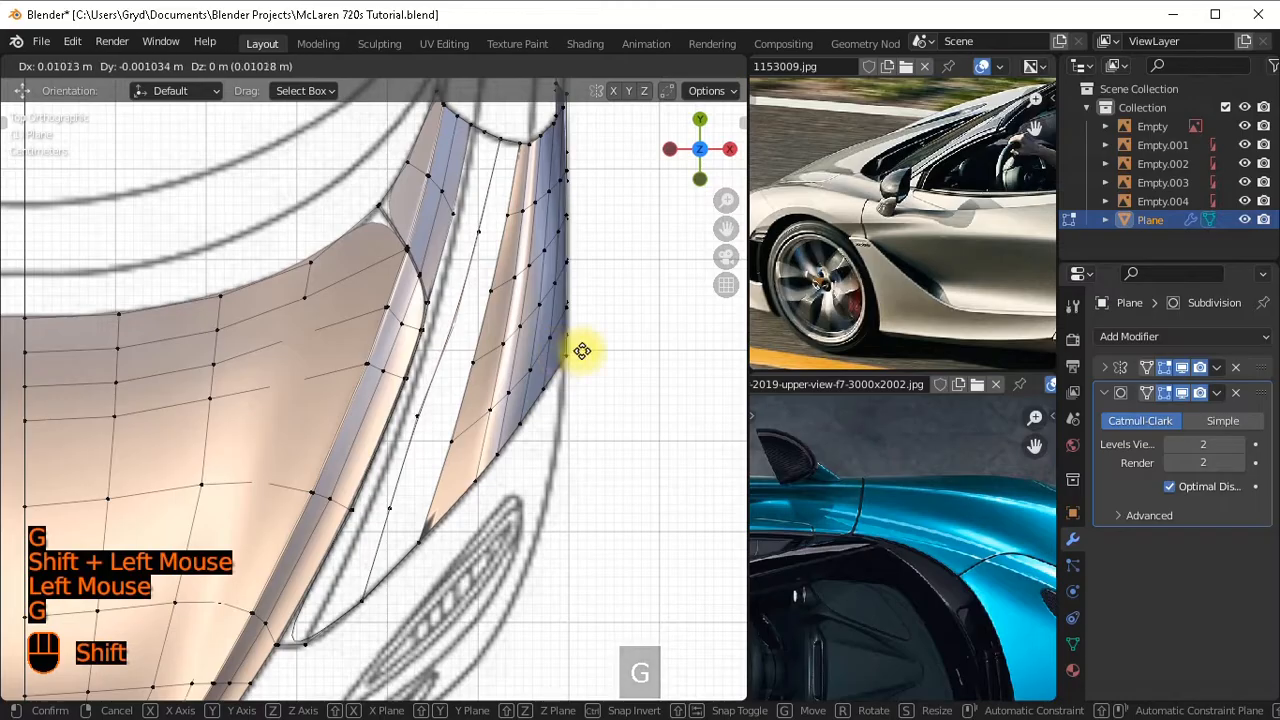
{"action": "left_click", "coordinate": [581, 350], "text": "shift"}
{"action": "left_click", "coordinate": [460, 421]}
{"action": "key", "text": "g"}
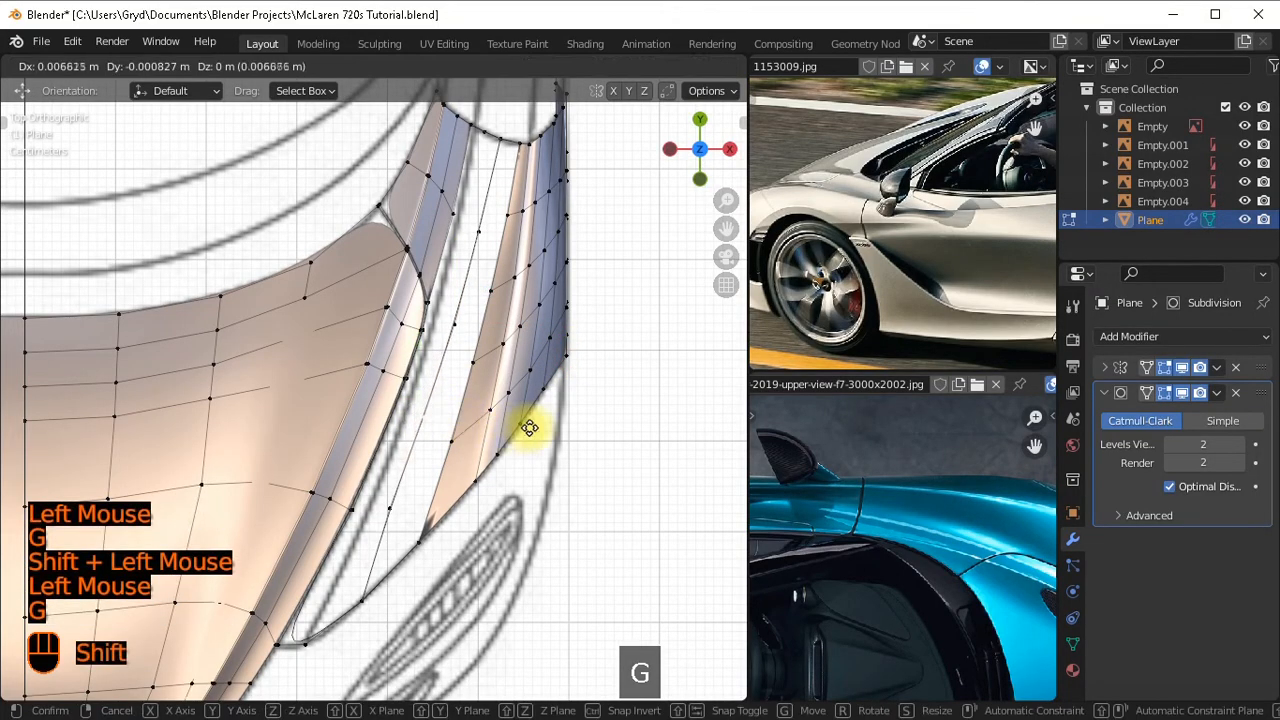
{"action": "left_click", "coordinate": [559, 435], "text": "shift"}
Nudge the frontmost cut vertex of the new lengthwise edge outward to complete its smooth curve.
{"action": "left_click", "coordinate": [360, 511]}
{"action": "key", "text": "g"}
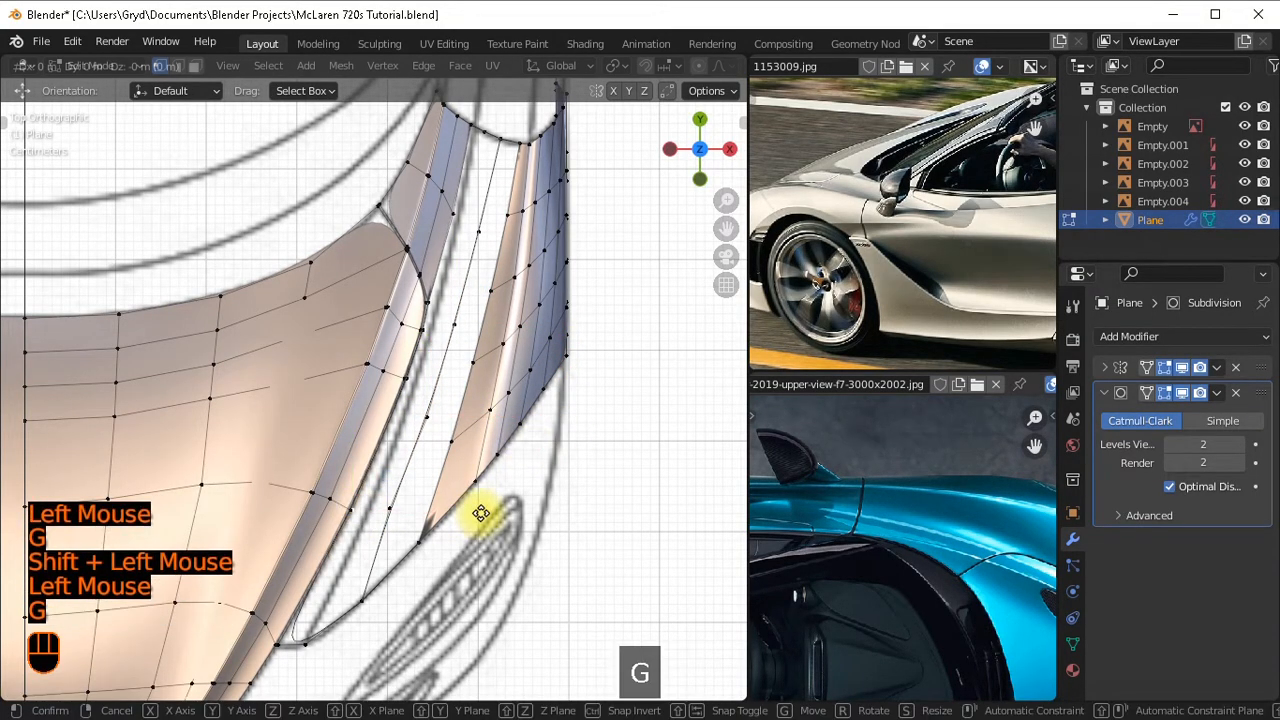
{"action": "right_click", "coordinate": [480, 513]}
{"action": "left_click", "coordinate": [452, 508]}
{"action": "key", "text": "g"}
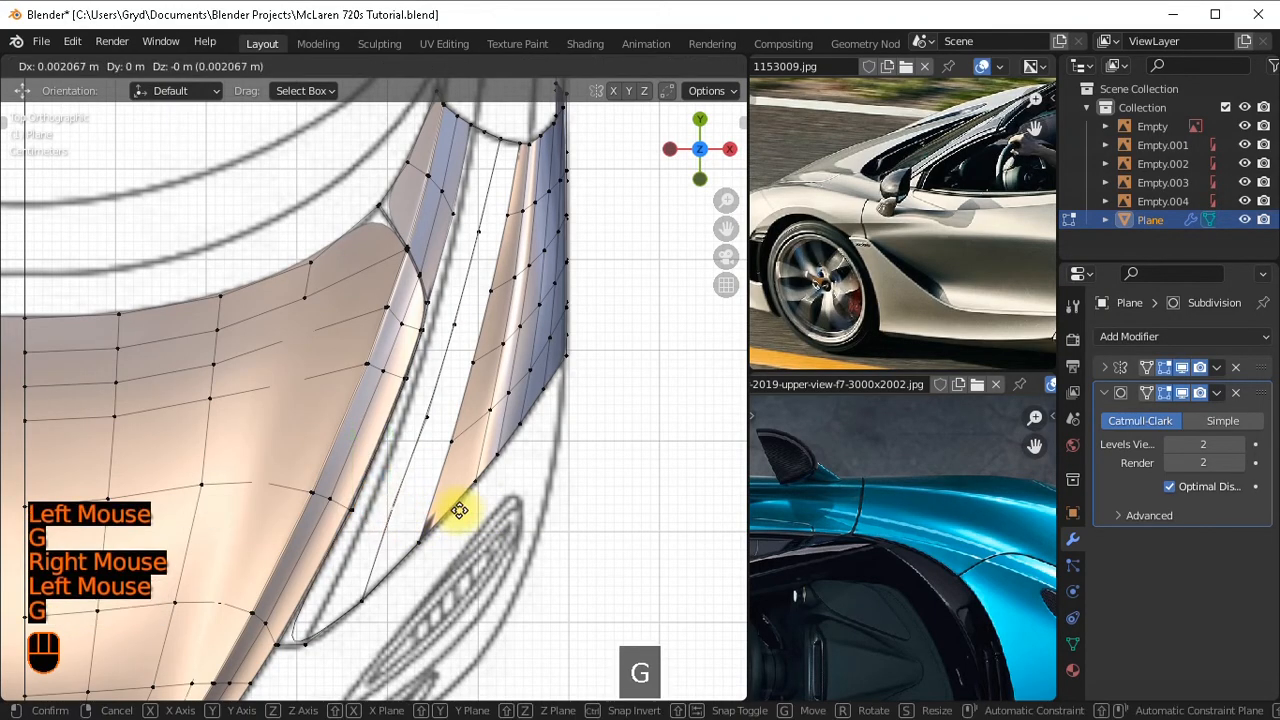
{"action": "left_click", "coordinate": [504, 514], "text": "shift"}
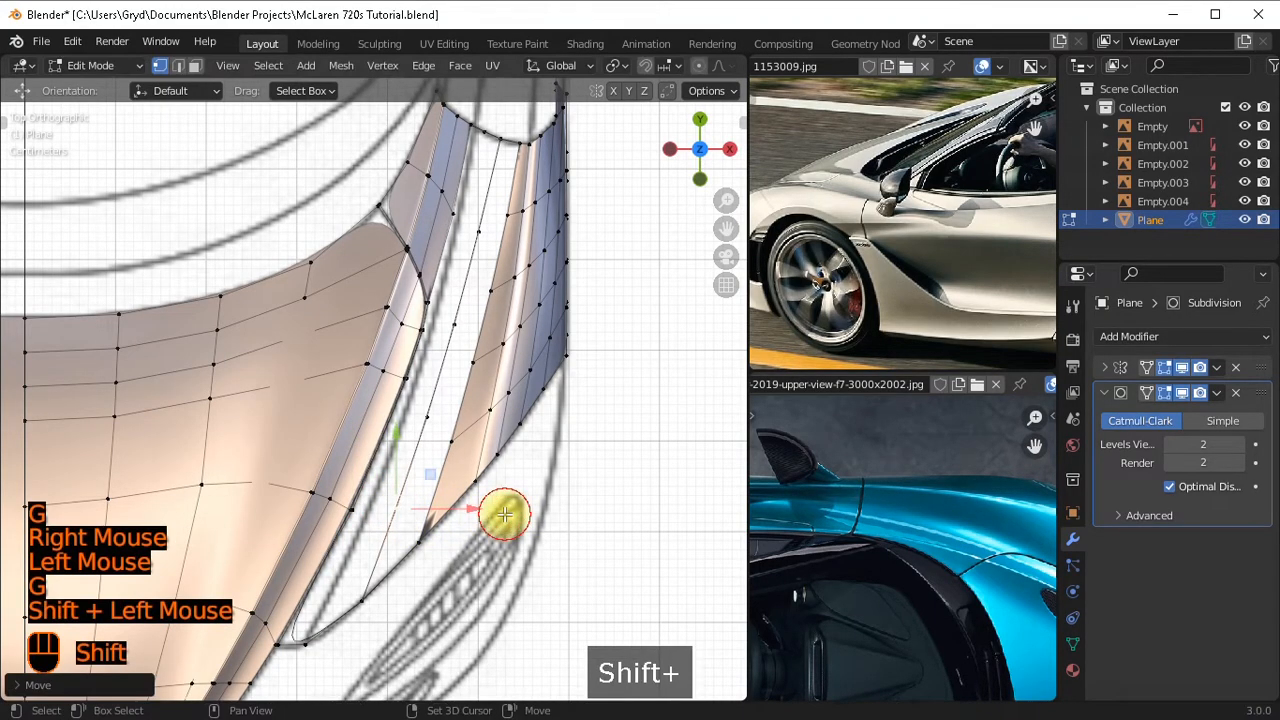
Try to fill the rearmost face between the new chain and the strip and slide its border vertex, then undo it.
{"action": "left_click", "coordinate": [511, 215]}
{"action": "left_click", "coordinate": [502, 228], "text": "ctrl"}
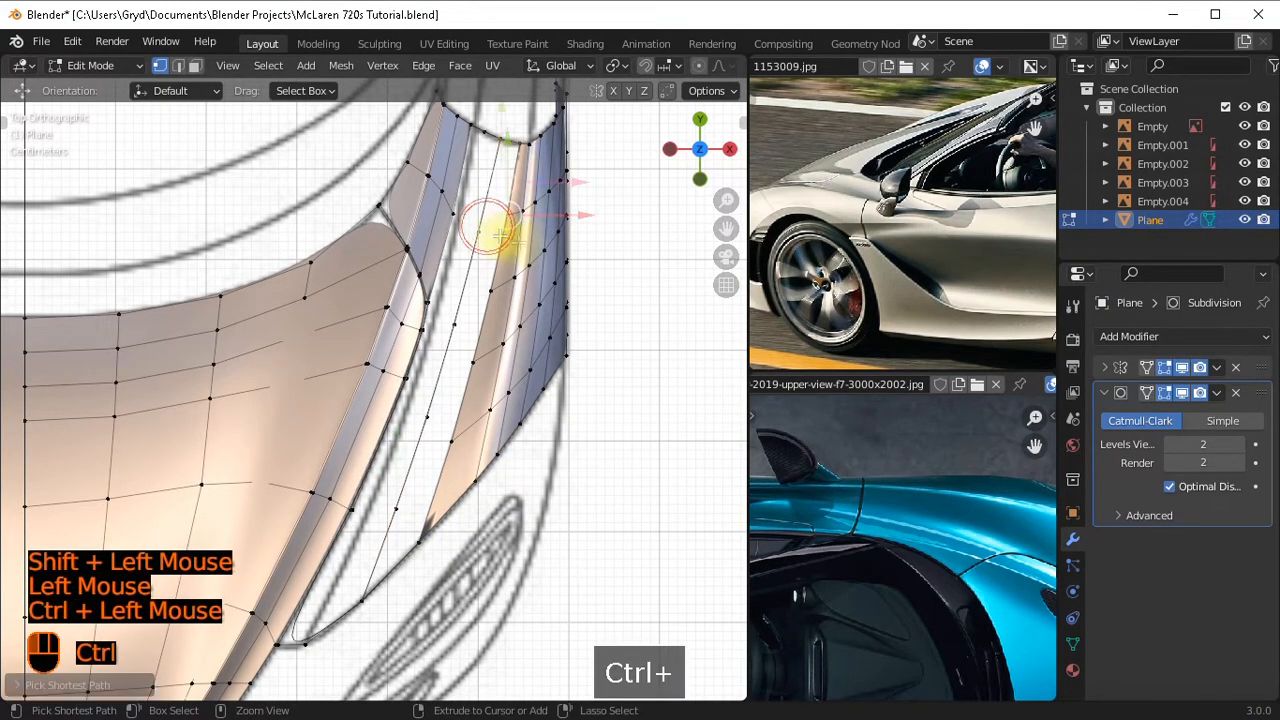
{"action": "key", "text": "f"}
{"action": "left_click", "coordinate": [507, 212]}
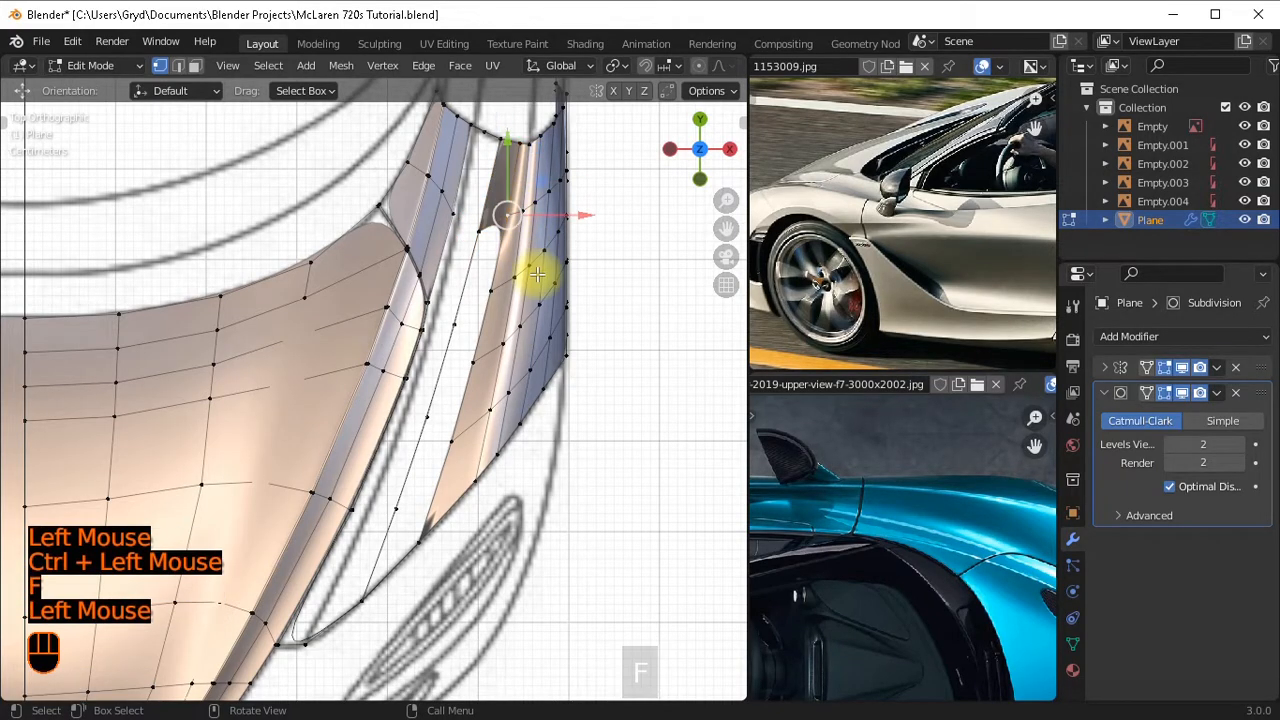
{"action": "key", "text": "g"}
{"action": "key", "text": "g"}
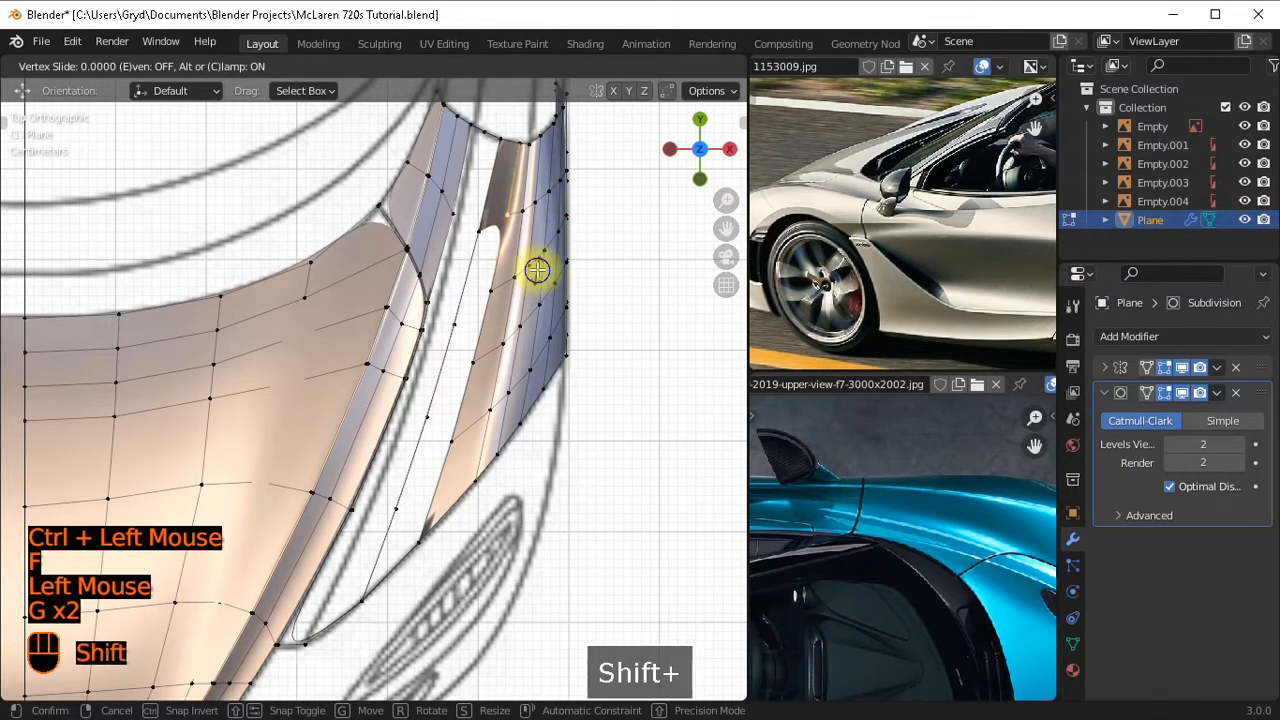
{"action": "right_click", "coordinate": [537, 272], "text": "shift"}
{"action": "key", "text": "ctrl+z"}
Show the mesh as wireframe and select the new lengthwise edge chain on the front fender.
{"action": "left_click", "coordinate": [479, 243]}
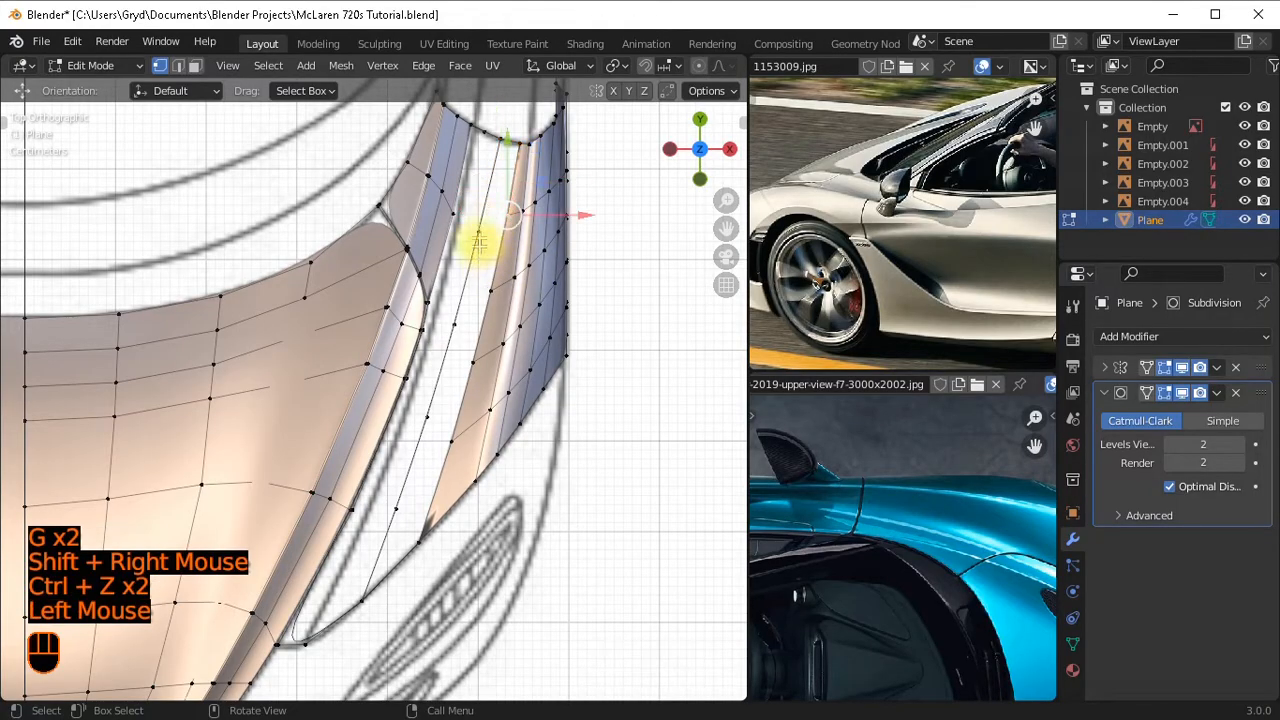
{"action": "key", "text": "KP_3"}
{"action": "scroll", "coordinate": [503, 271], "scroll_direction": "up", "scroll_amount": 1}
{"action": "key", "text": "shift+z"}
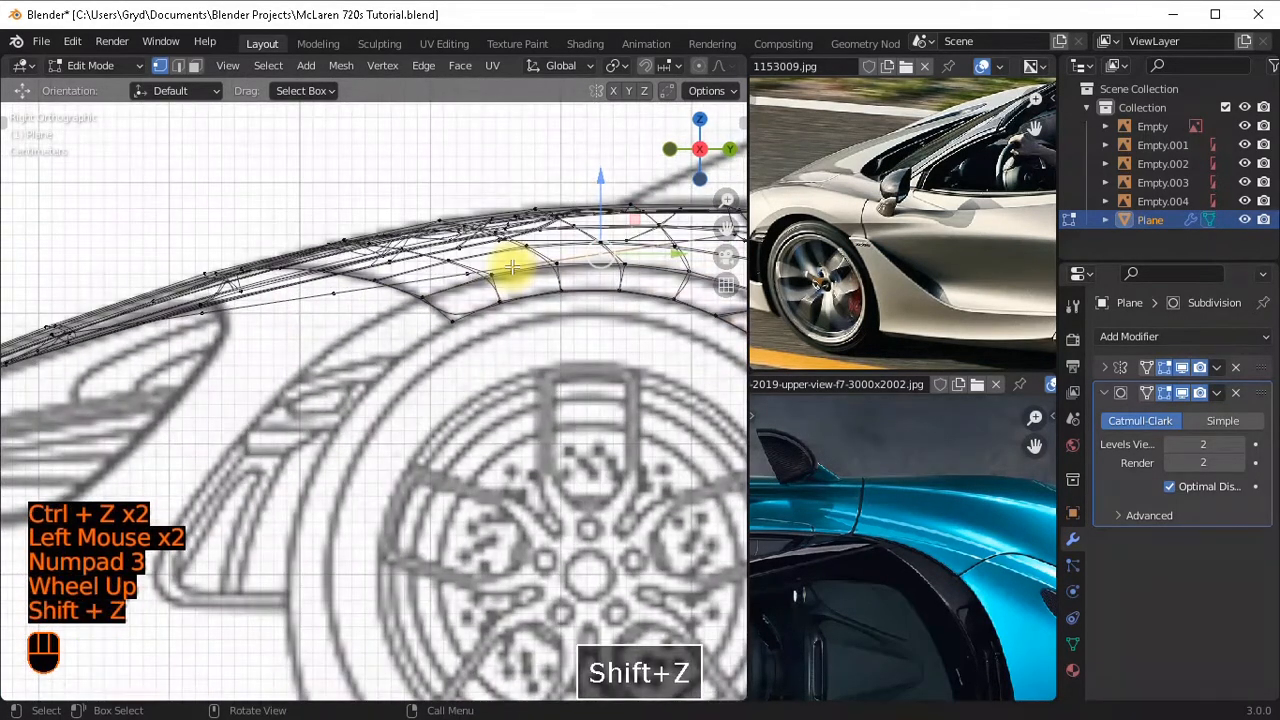
{"action": "scroll", "coordinate": [530, 331], "scroll_direction": "down", "scroll_amount": 2}
{"action": "middle_click_drag", "start_coordinate": [530, 331], "coordinate": [494, 377]}
{"action": "left_click", "coordinate": [386, 366], "text": "ctrl"}
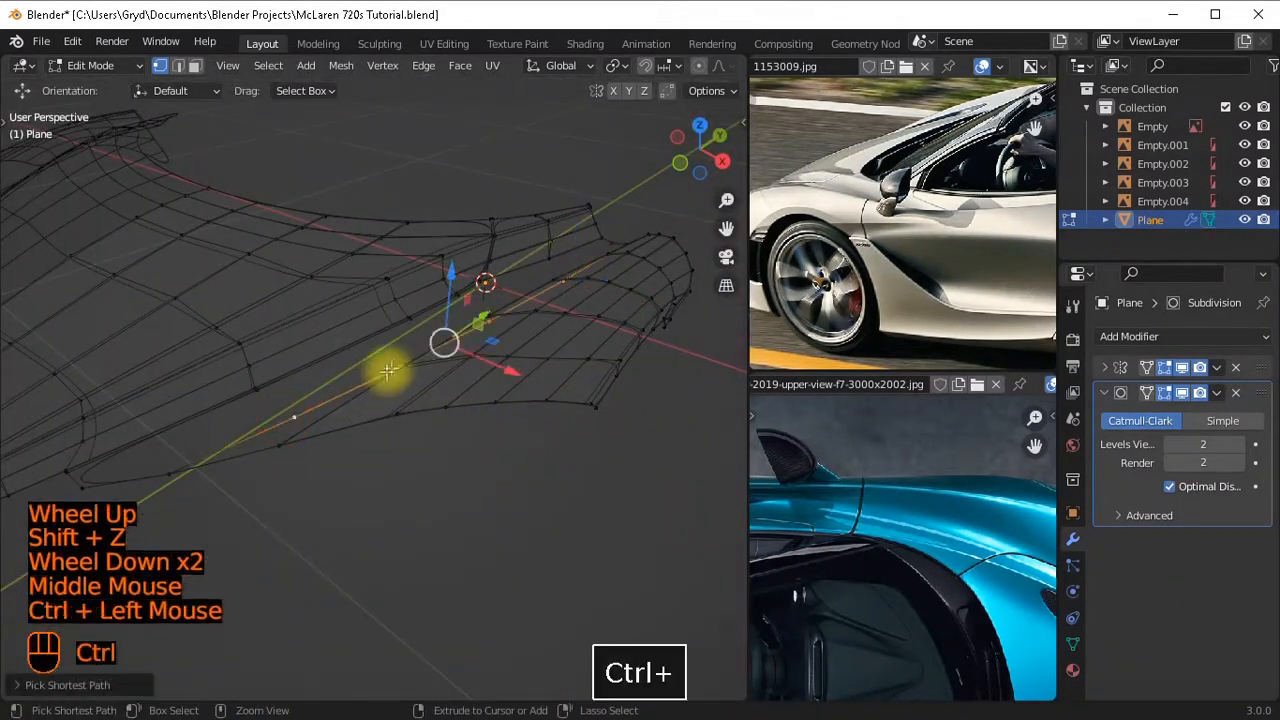
{"action": "middle_click_drag", "start_coordinate": [386, 366], "coordinate": [567, 282]}
Select the outer fender panel with its adjoining faces and hide it to isolate the inner chains.
{"action": "left_click_drag", "start_coordinate": [606, 171], "coordinate": [514, 418]}
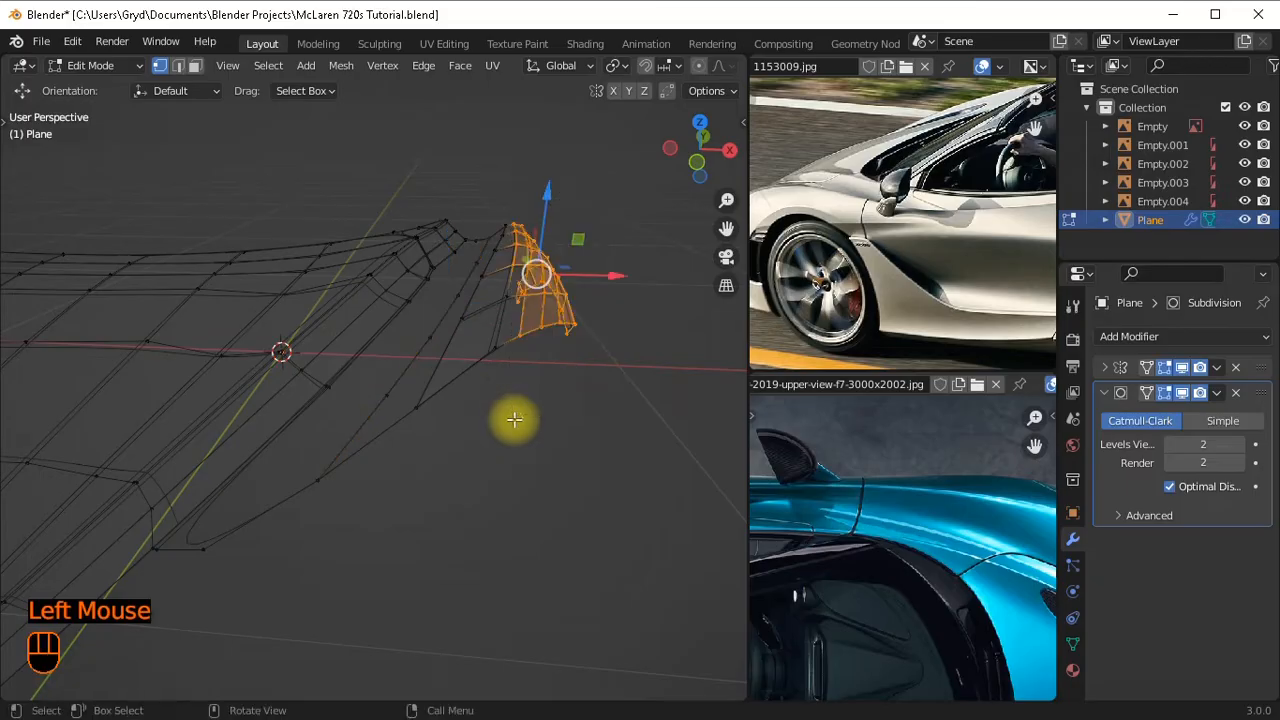
{"action": "left_click", "coordinate": [510, 305], "text": "shift"}
{"action": "middle_click_drag", "start_coordinate": [532, 311], "coordinate": [508, 224]}
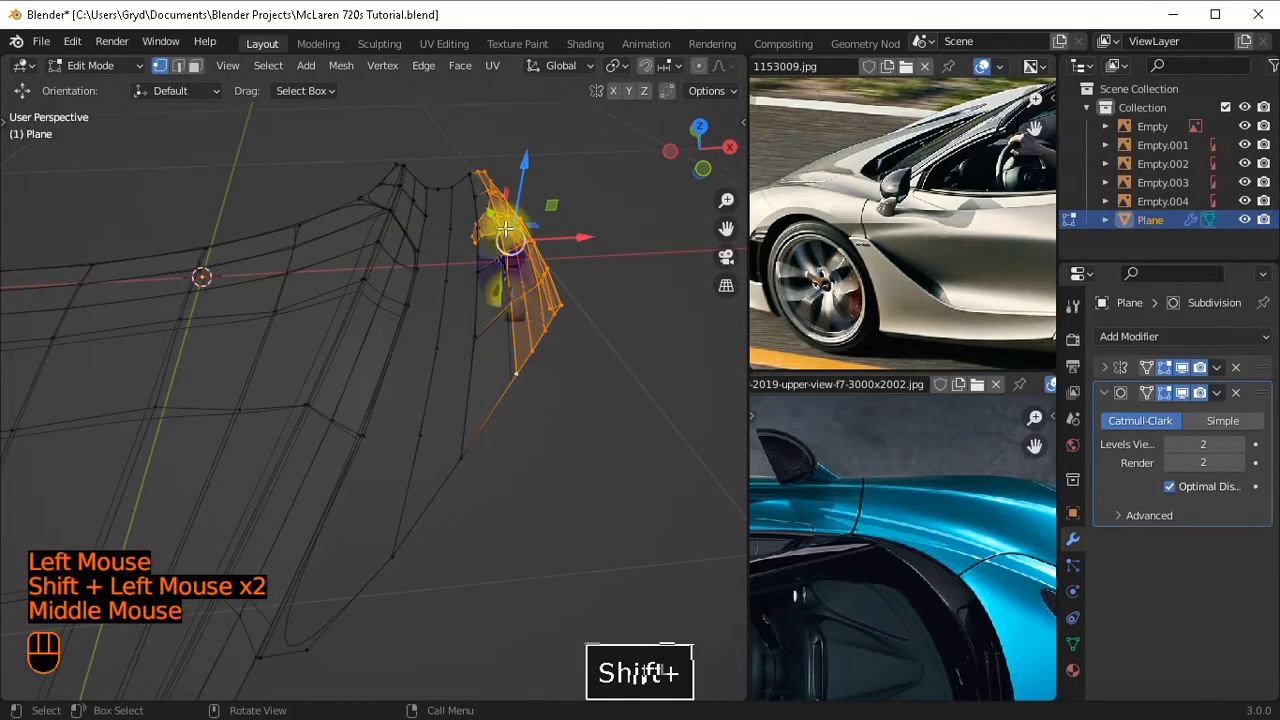
{"action": "key", "text": "f"}
{"action": "right_click", "coordinate": [673, 300]}
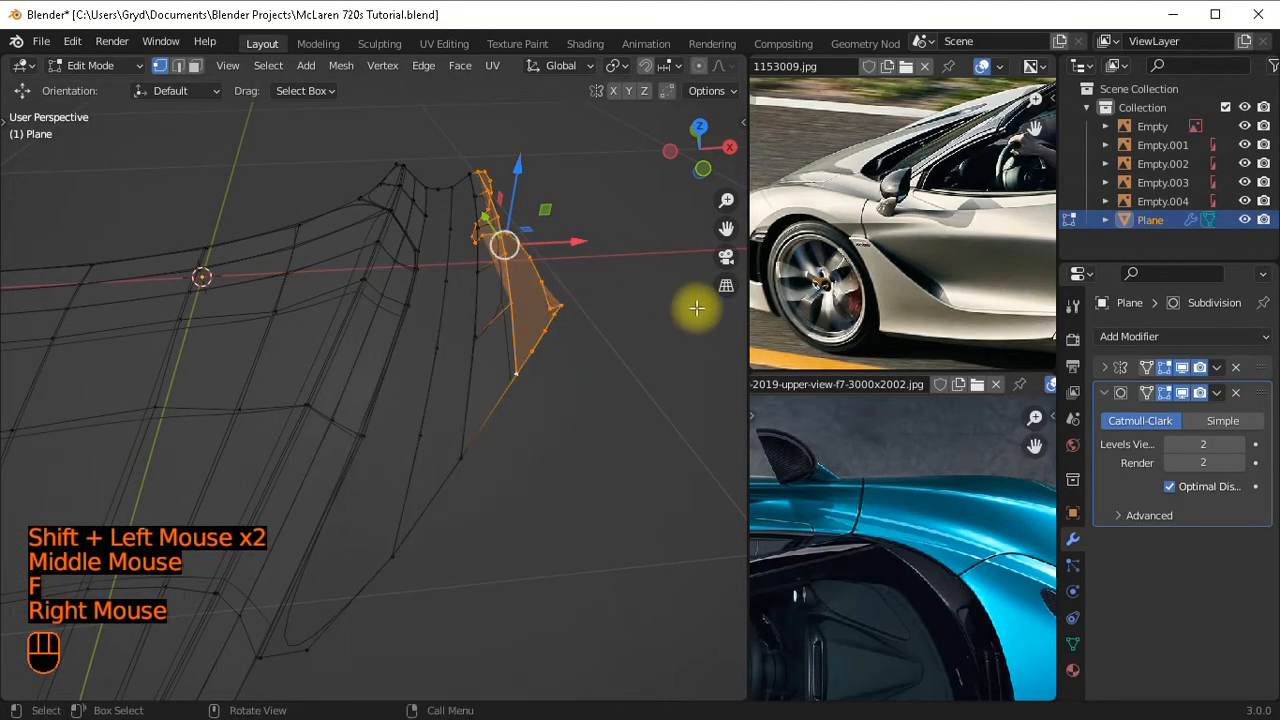
{"action": "key", "text": "ctrl+z"}
{"action": "key", "text": "h"}
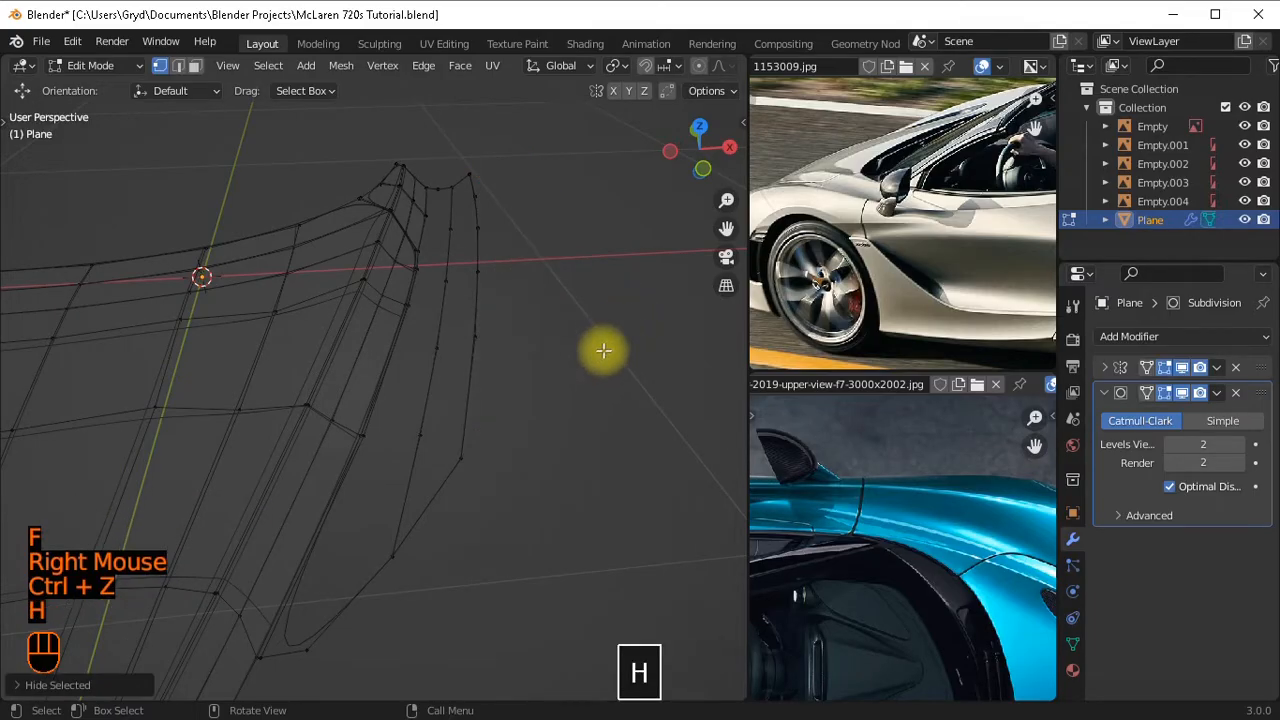
Select the intermediate vertices of the inner lengthwise chain and raise them vertically toward the fender's side profile.
{"action": "middle_click_drag", "start_coordinate": [603, 350], "coordinate": [534, 294]}
{"action": "left_click", "coordinate": [517, 238]}
{"action": "left_click", "coordinate": [403, 397], "text": "ctrl"}
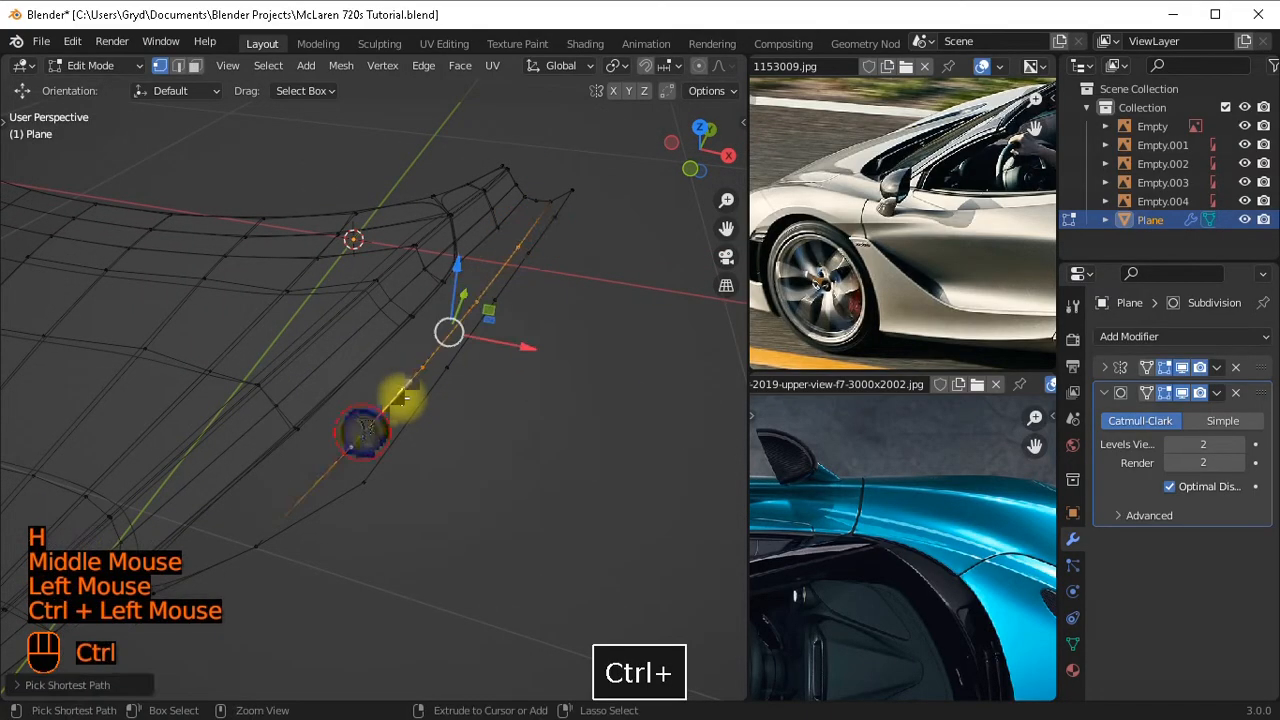
{"action": "key", "text": "KP_3"}
{"action": "scroll", "coordinate": [517, 357], "scroll_direction": "up", "scroll_amount": 1}
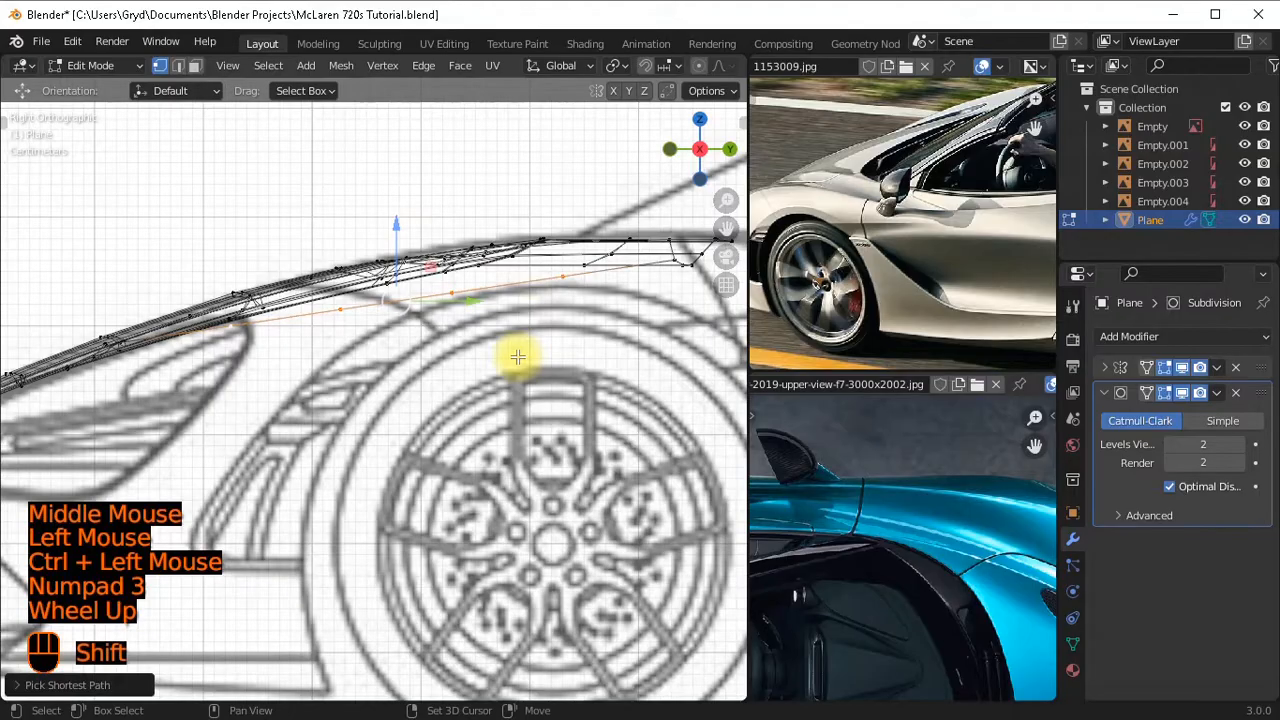
{"action": "middle_click_drag", "start_coordinate": [514, 354], "coordinate": [509, 351], "text": "shift"}
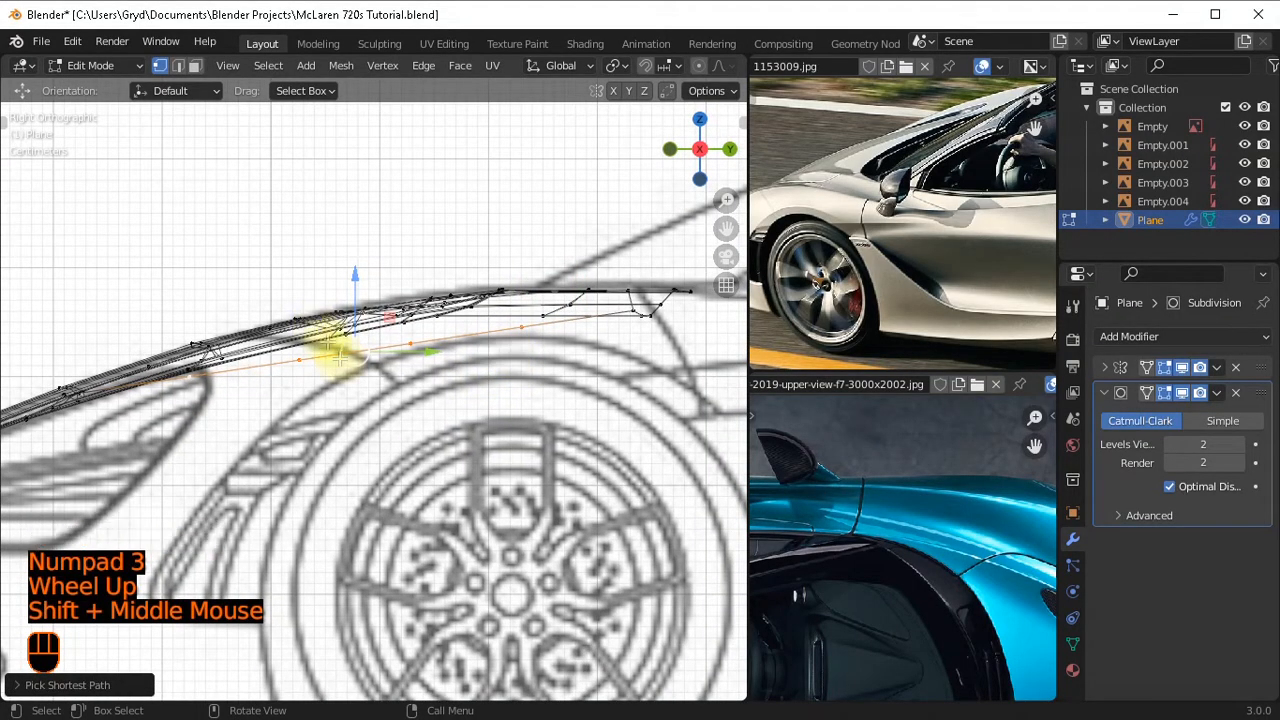
{"action": "key", "text": "g"}
{"action": "key", "text": "z"}
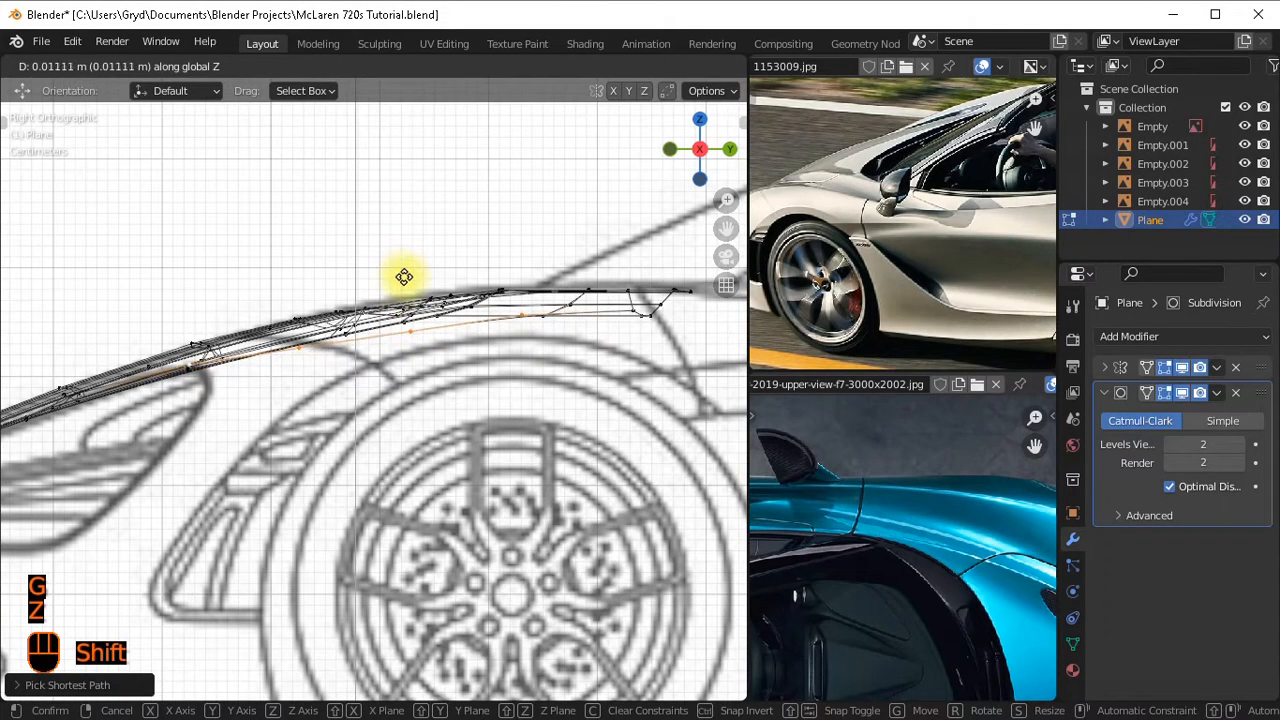
{"action": "left_click", "coordinate": [402, 237], "text": "shift"}
Drop the frontmost vertex from the selection and raise the remaining chain vertices further along Z.
{"action": "left_click", "coordinate": [230, 410], "text": "ctrl"}
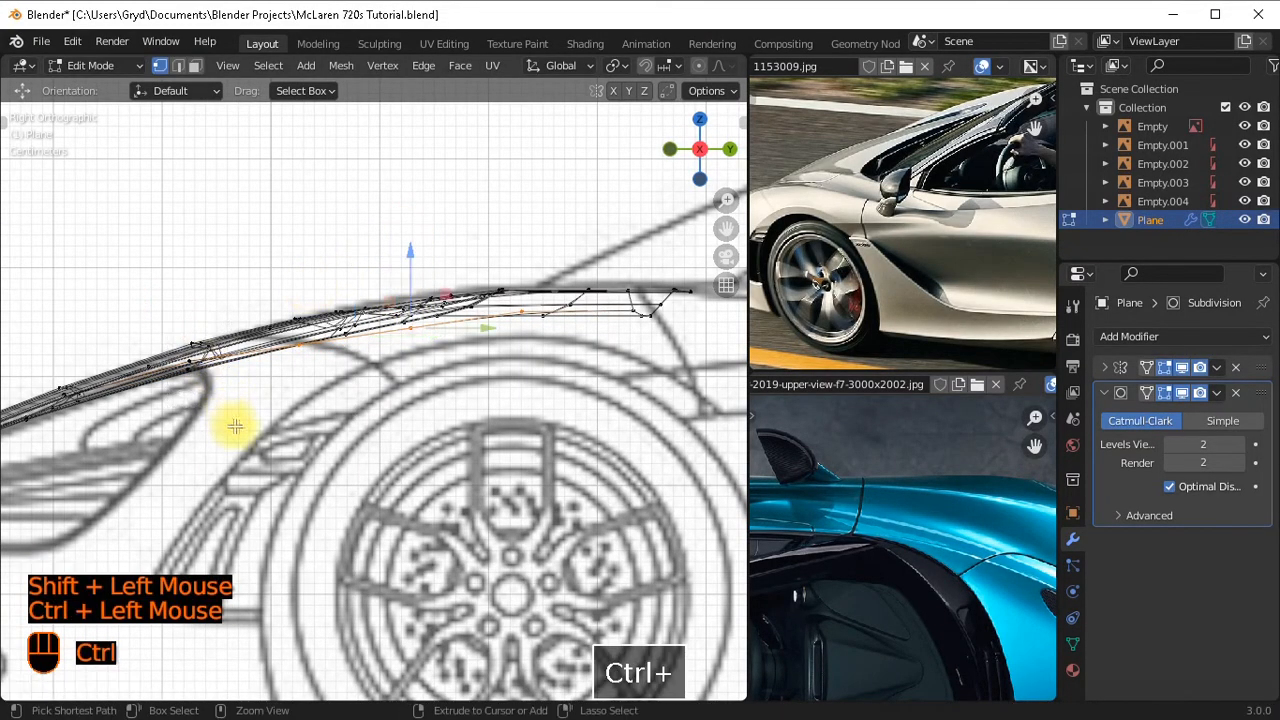
{"action": "key", "text": "g"}
{"action": "key", "text": "z"}
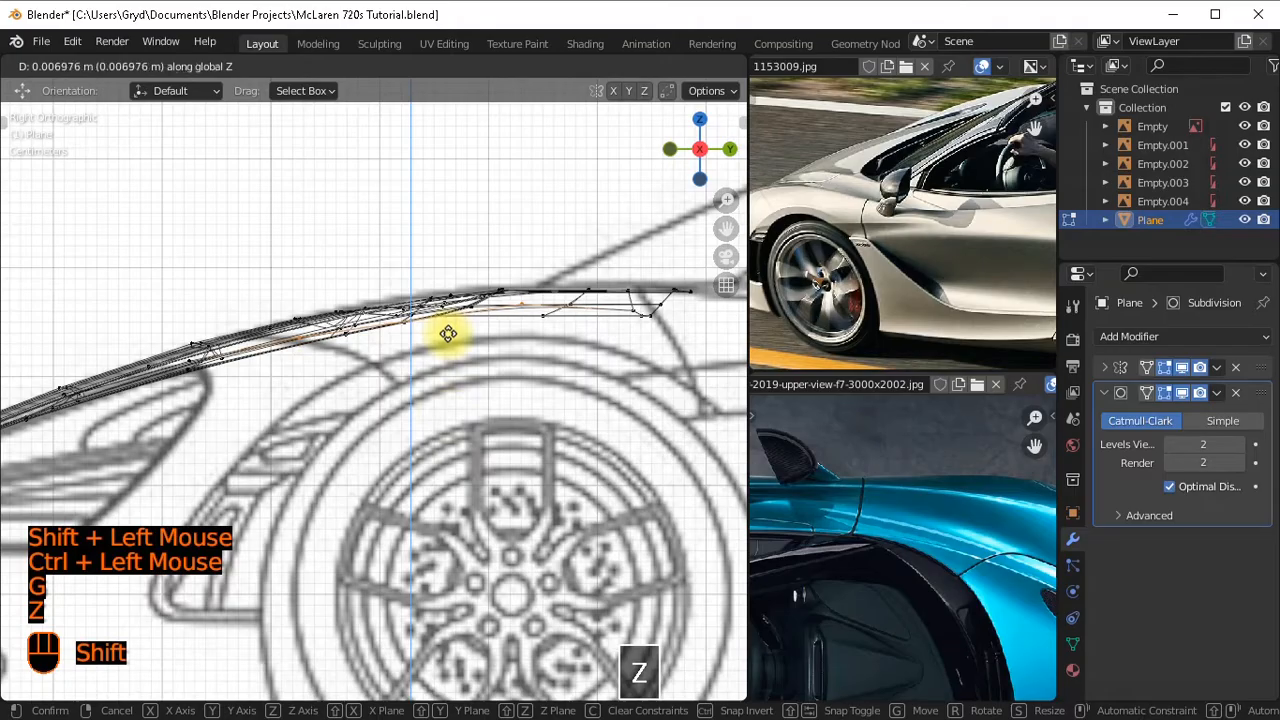
{"action": "left_click", "coordinate": [448, 335], "text": "shift"}
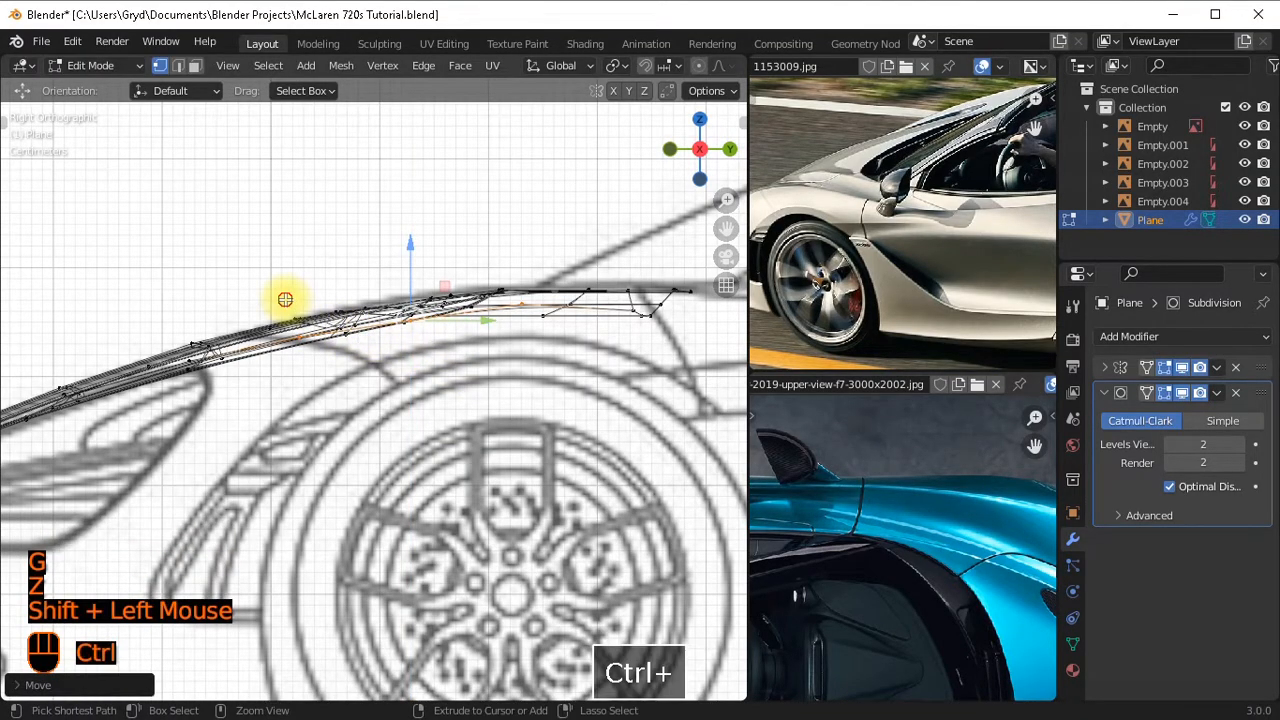
Lower only the rearmost selected chain vertex slightly along Z to smooth the curve, and return to solid shading.
{"action": "left_click", "coordinate": [572, 302], "text": "ctrl"}
{"action": "left_click", "coordinate": [363, 251], "text": "ctrl"}
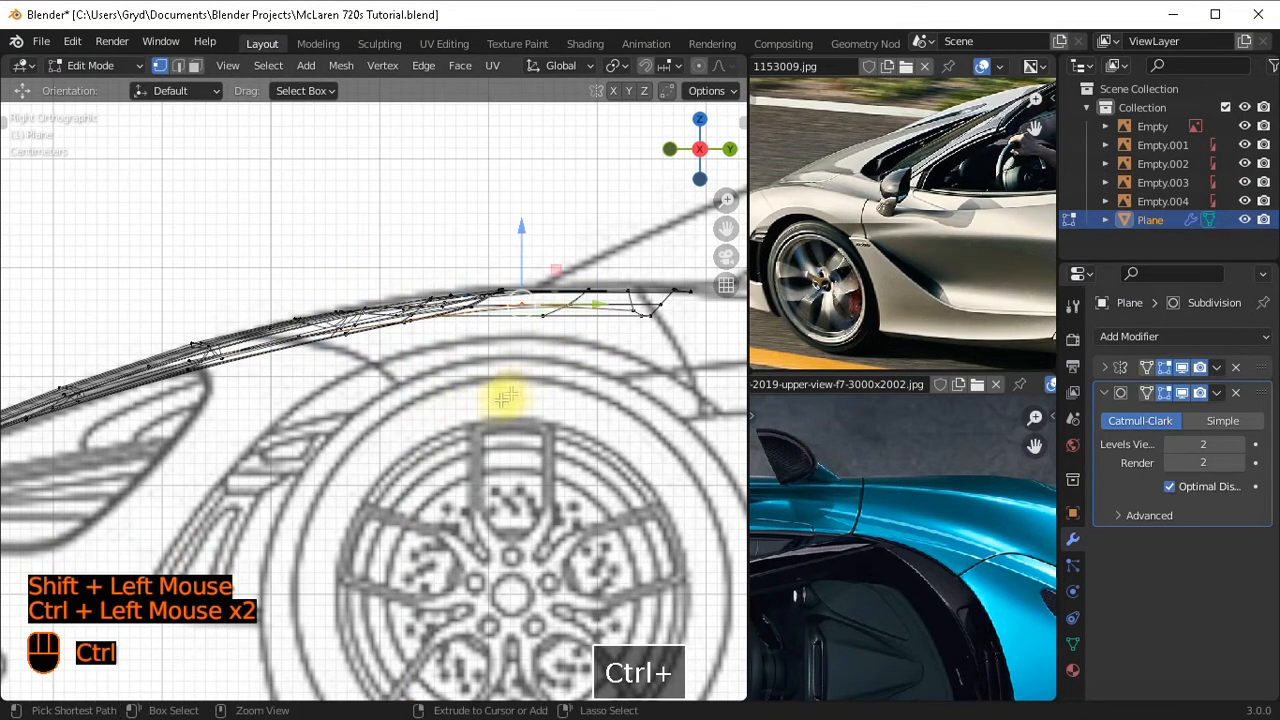
{"action": "key", "text": "g"}
{"action": "key", "text": "z"}
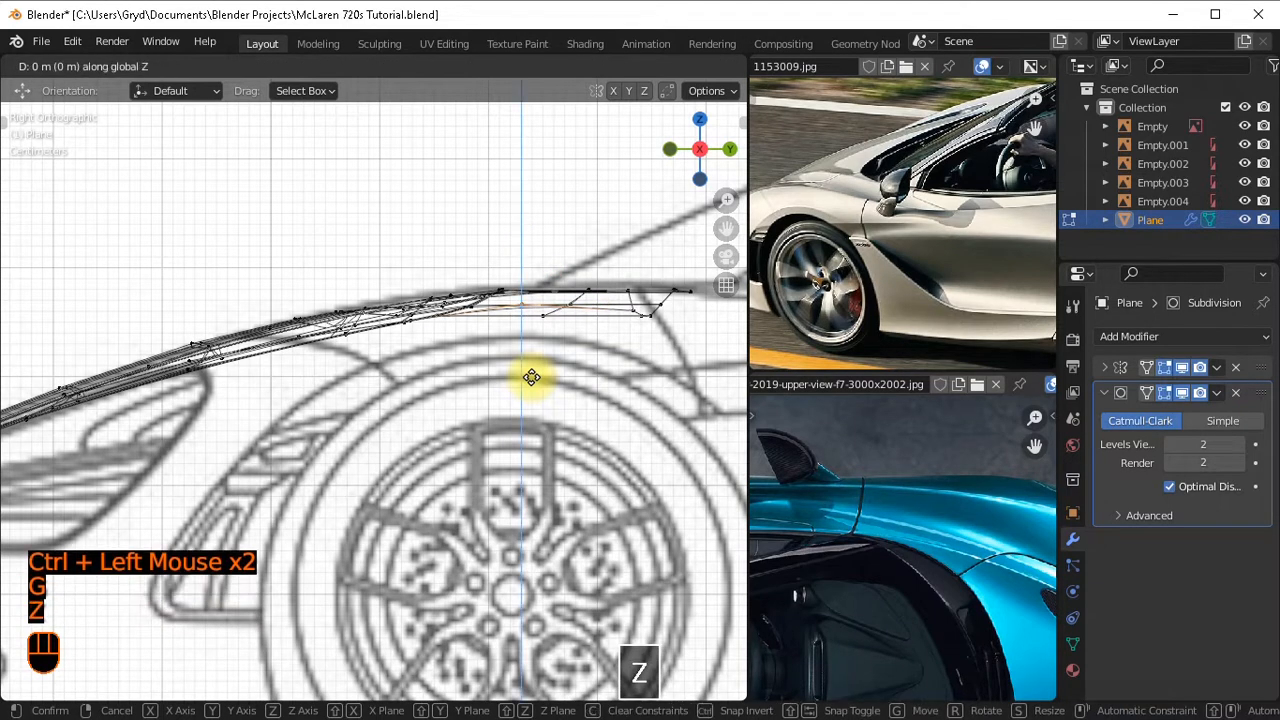
{"action": "left_click", "coordinate": [532, 452], "text": "shift"}
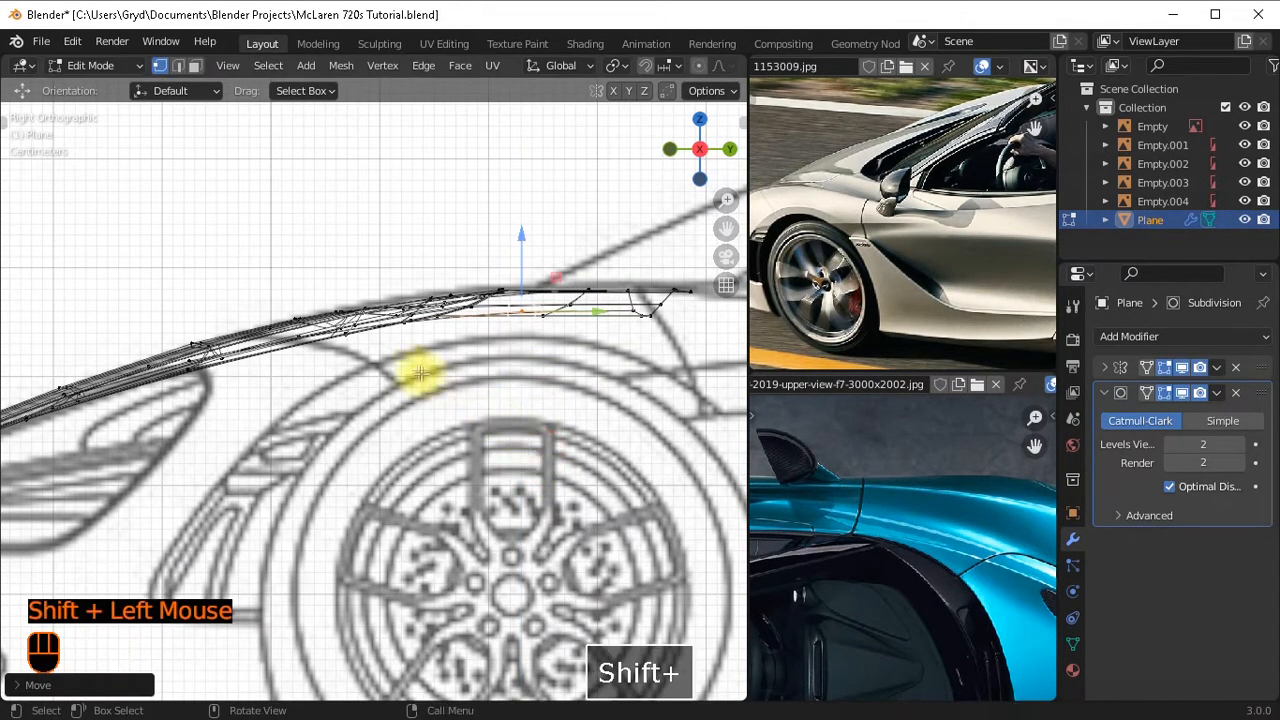
{"action": "middle_click_drag", "start_coordinate": [417, 366], "coordinate": [647, 387]}
{"action": "key", "text": "shift+z"}
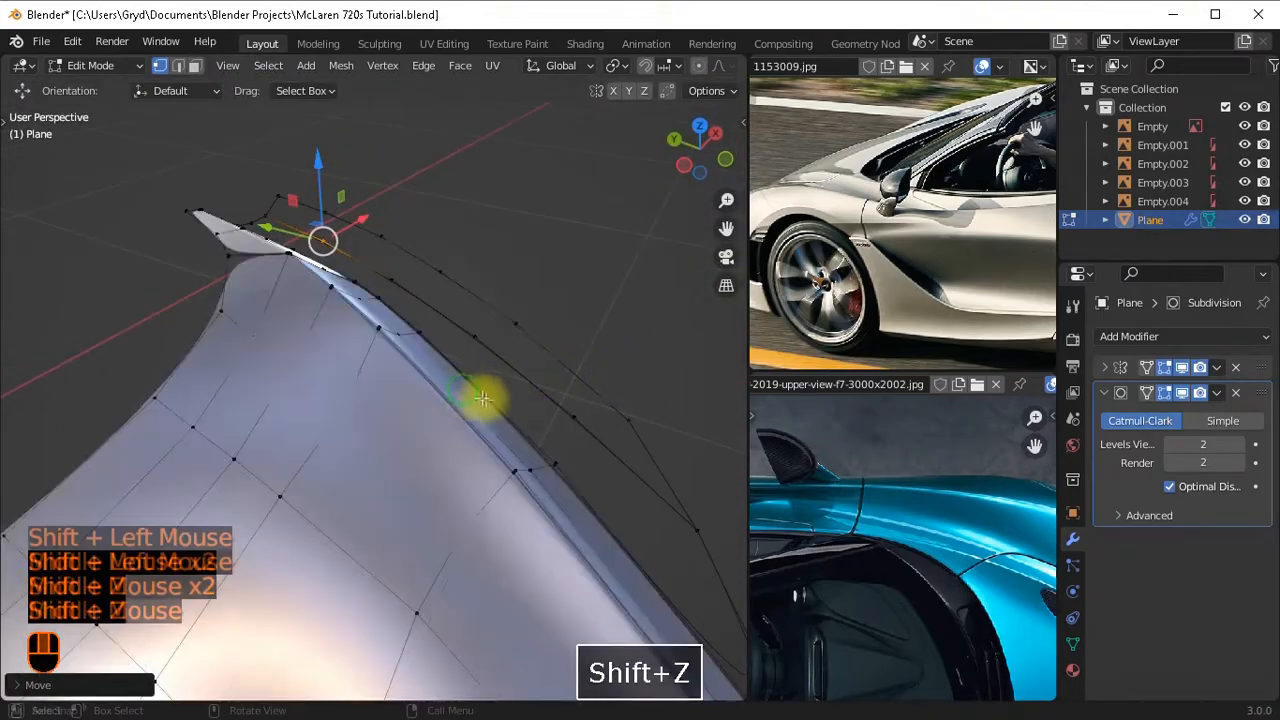
Fill the rearmost face between the two lengthwise chains of the front fender.
{"action": "mouse_move", "coordinate": [486, 400]}
{"action": "middle_mouse_down"}
{"action": "mouse_move", "coordinate": [629, 391]}
{"action": "mouse_move", "coordinate": [529, 363]}
{"action": "mouse_move", "coordinate": [623, 337]}
{"action": "mouse_move", "coordinate": [623, 351]}
{"action": "mouse_move", "coordinate": [562, 374]}
{"action": "middle_mouse_up"}
{"action": "scroll", "coordinate": [620, 360], "scroll_direction": "up", "scroll_amount": 3}
{"action": "key", "text": "KP_7"}
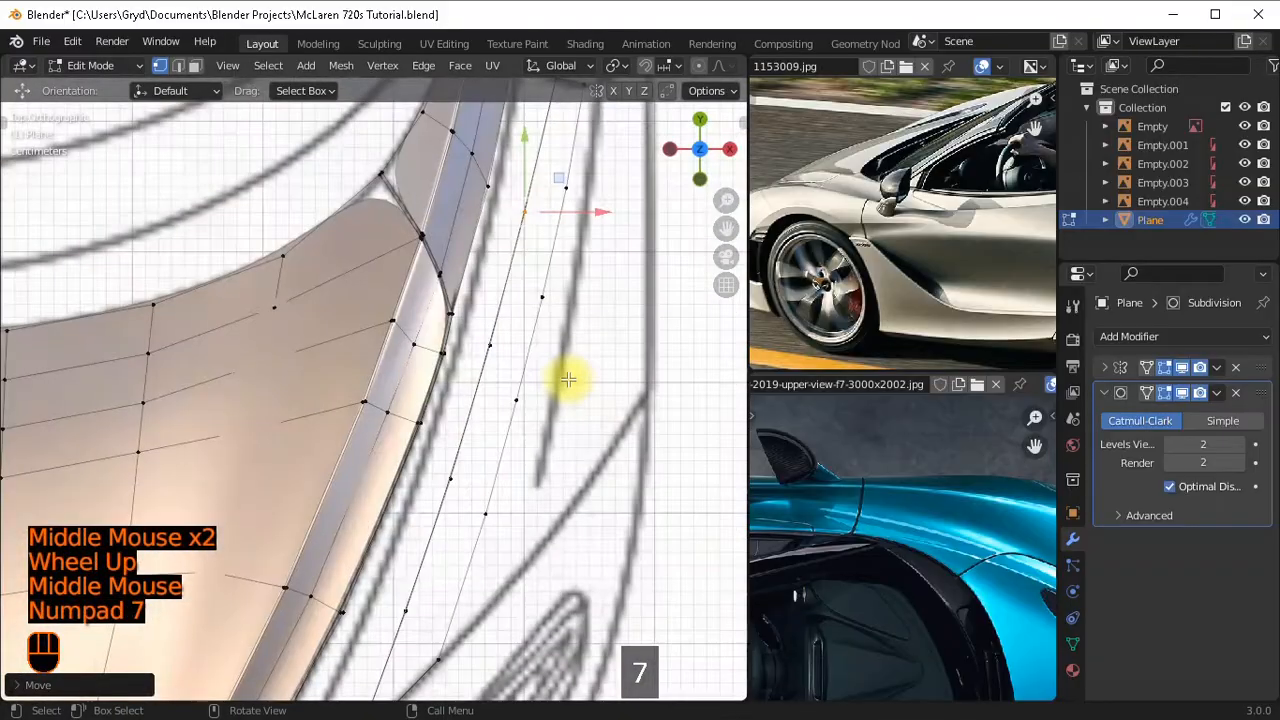
{"action": "scroll", "coordinate": [583, 400], "scroll_direction": "down", "scroll_amount": 2}
{"action": "left_click", "coordinate": [509, 286]}
{"action": "left_click", "coordinate": [463, 276], "text": "ctrl"}
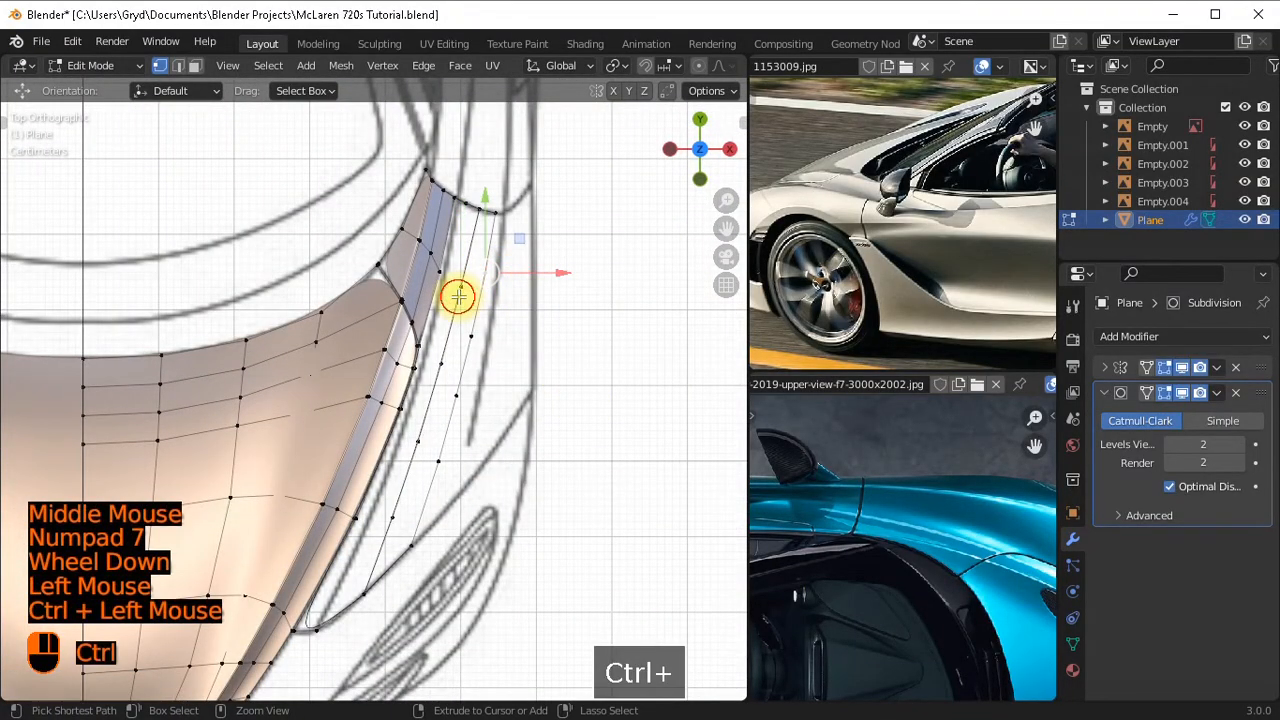
{"action": "scroll", "coordinate": [463, 290], "scroll_direction": "up", "scroll_amount": 1}
{"action": "middle_click_drag", "start_coordinate": [463, 290], "coordinate": [466, 320], "text": "shift"}
{"action": "key", "text": "f"}
Fill the remaining faces one after another toward the headlight to close the strip between the two chains.
{"action": "left_click", "coordinate": [457, 277], "text": "ctrl"}
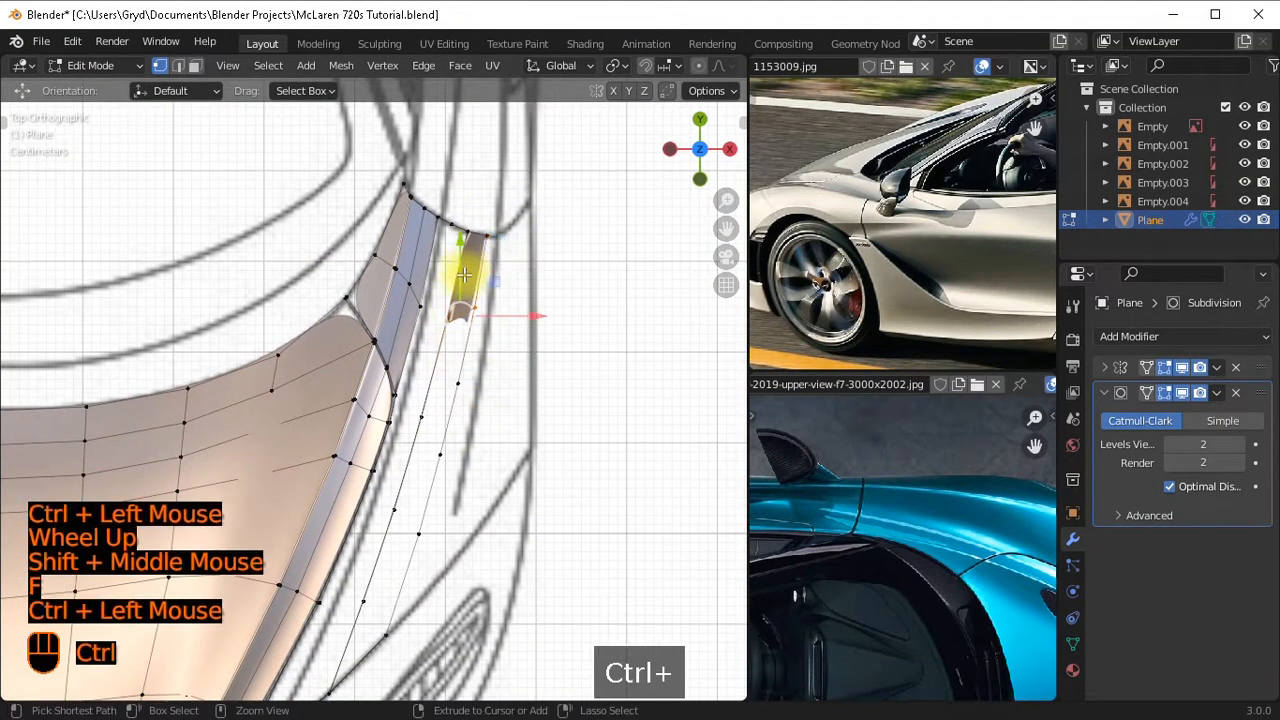
{"action": "key", "text": "f"}
{"action": "key", "text": "f"}
{"action": "key", "text": "f"}
{"action": "scroll", "coordinate": [481, 346], "scroll_direction": "down", "scroll_amount": 2}
{"action": "key", "text": "f"}
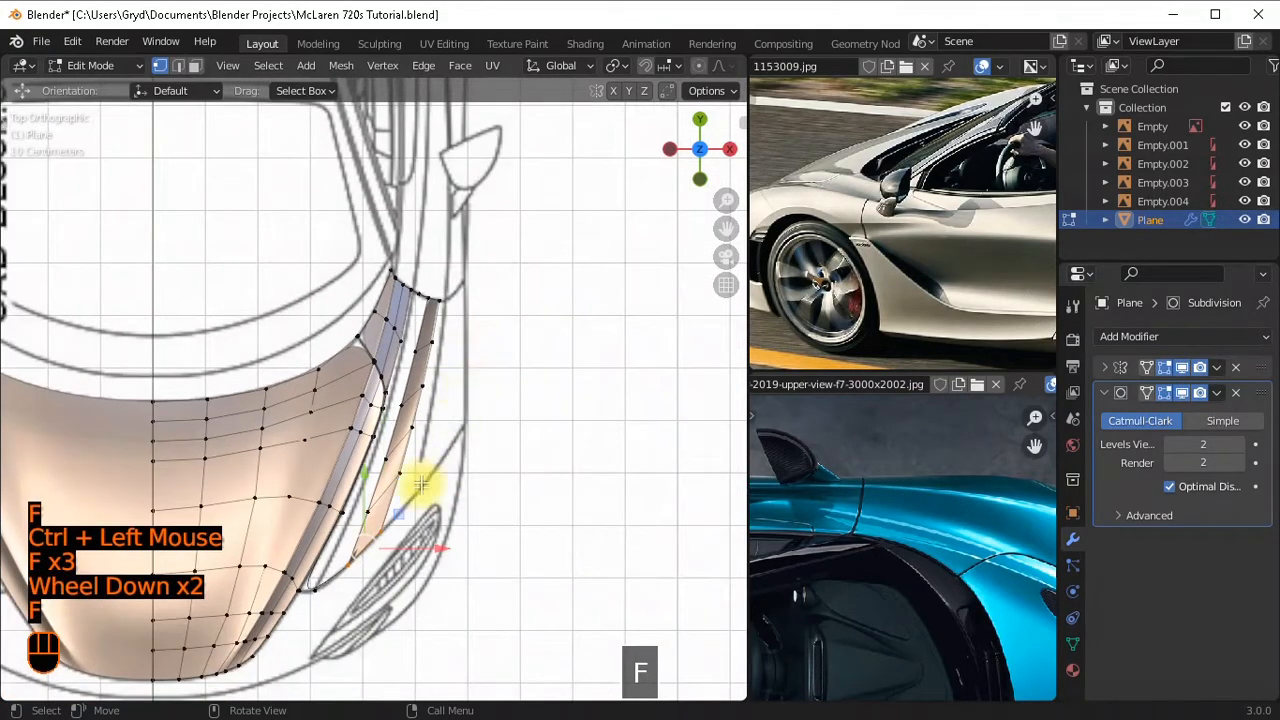
Examine the filled strip and the gap between it and the hood panel against the top blueprint.
{"action": "middle_click_drag", "start_coordinate": [420, 486], "coordinate": [486, 368], "text": "shift"}
{"action": "scroll", "coordinate": [460, 380], "scroll_direction": "up", "scroll_amount": 3}
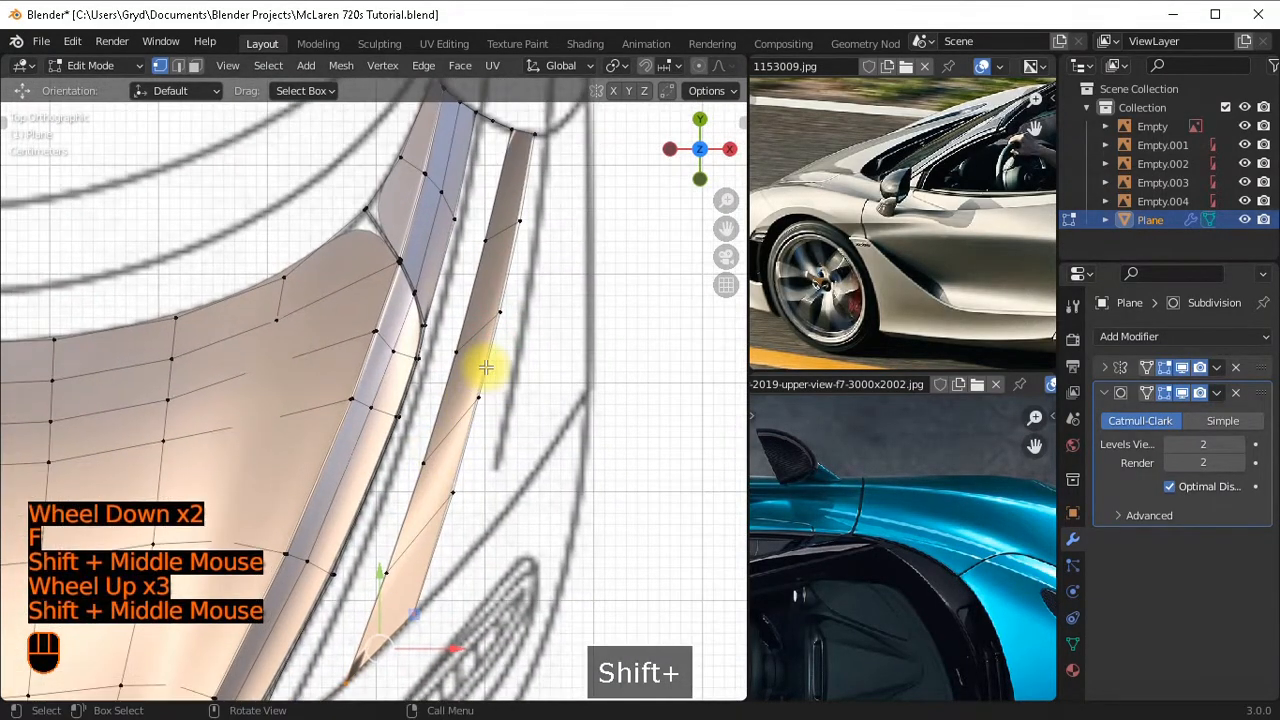
{"action": "scroll", "coordinate": [460, 405], "scroll_direction": "down", "scroll_amount": 2}
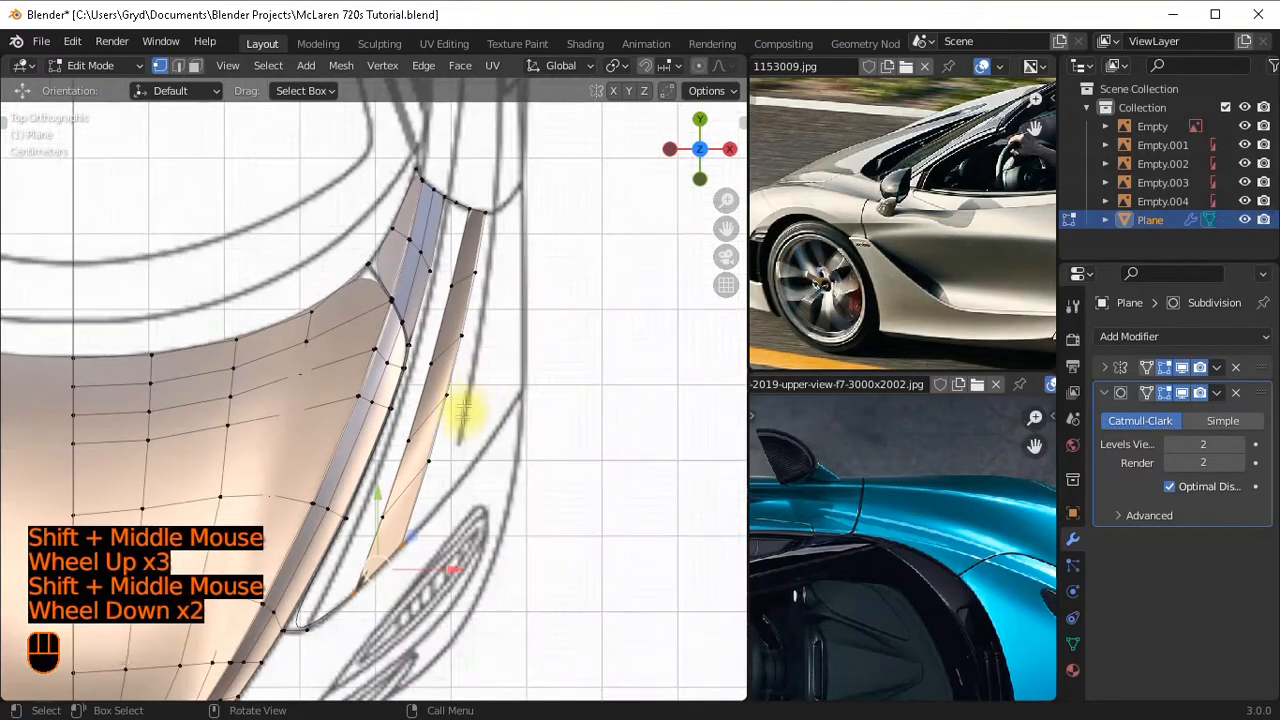
{"action": "middle_click_drag", "start_coordinate": [457, 409], "coordinate": [470, 336], "text": "shift"}
{"action": "scroll", "coordinate": [462, 361], "scroll_direction": "up", "scroll_amount": 2}
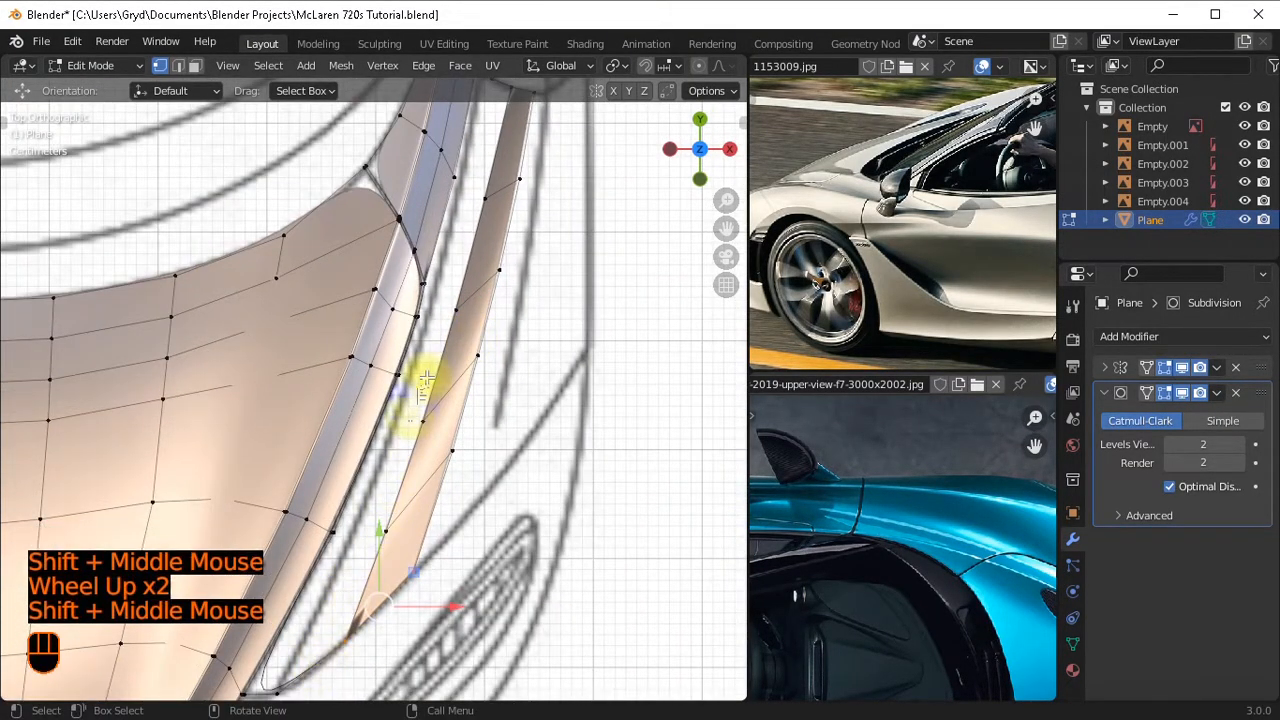
{"action": "scroll", "coordinate": [371, 490], "scroll_direction": "down", "scroll_amount": 2}
{"action": "middle_click_drag", "start_coordinate": [371, 490], "coordinate": [366, 471], "text": "shift"}
{"action": "scroll", "coordinate": [350, 555], "scroll_direction": "up", "scroll_amount": 1}
Extrude the vertex at the gap's front corner twice rearward along the blueprint's panel line, the first segment about 0.17 m long.
{"action": "left_click", "coordinate": [283, 620]}
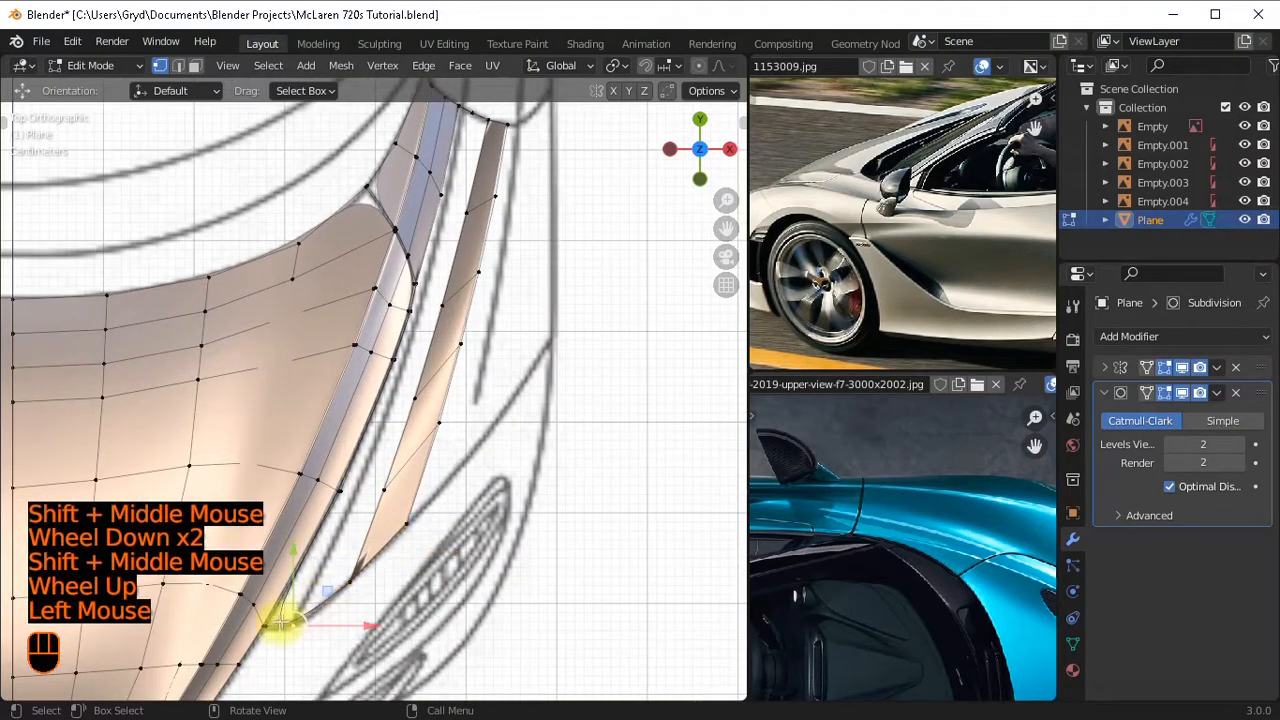
{"action": "scroll", "coordinate": [409, 320], "scroll_direction": "up", "scroll_amount": 2}
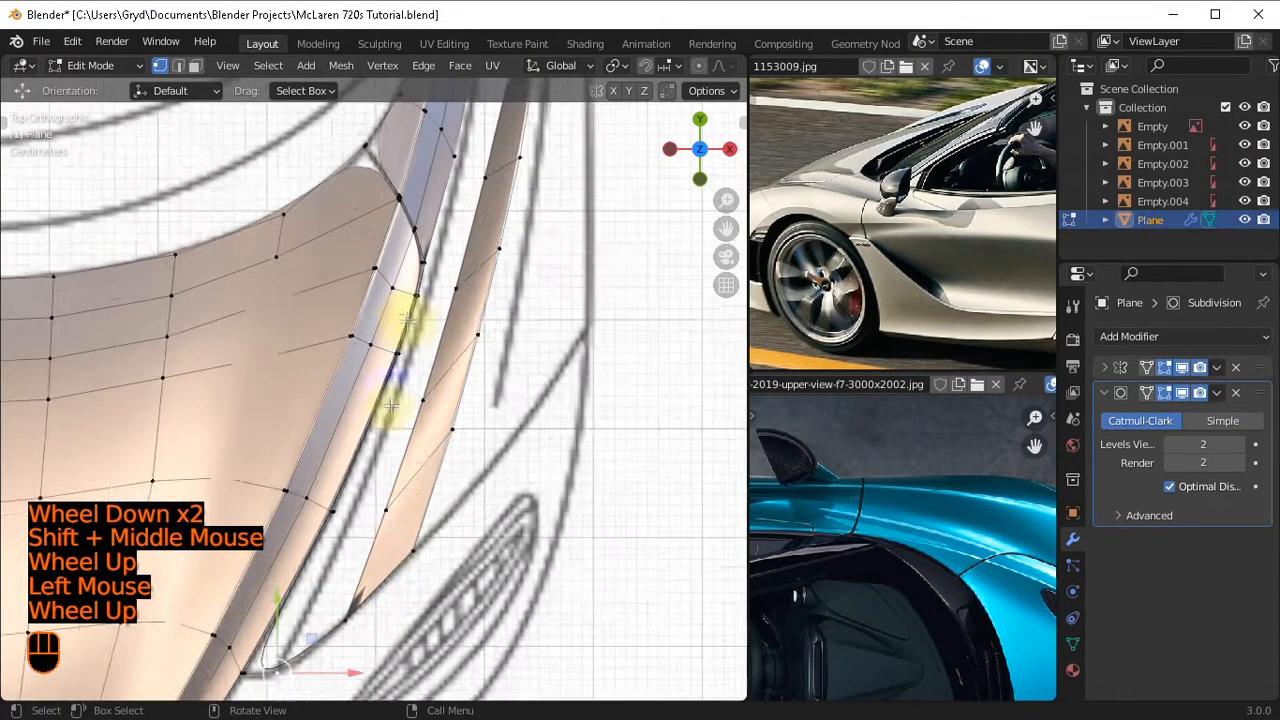
{"action": "scroll", "coordinate": [423, 354], "scroll_direction": "down", "scroll_amount": 2}
{"action": "scroll", "coordinate": [346, 527], "scroll_direction": "up", "scroll_amount": 2}
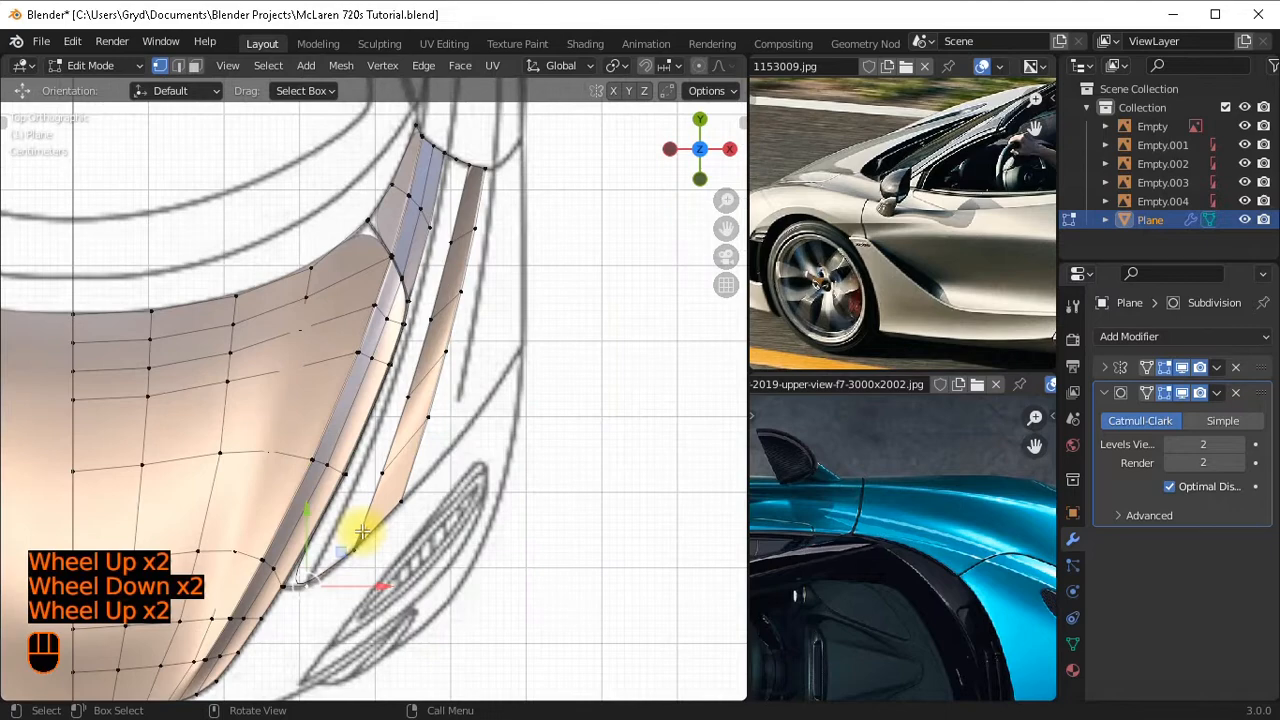
{"action": "key", "text": "e"}
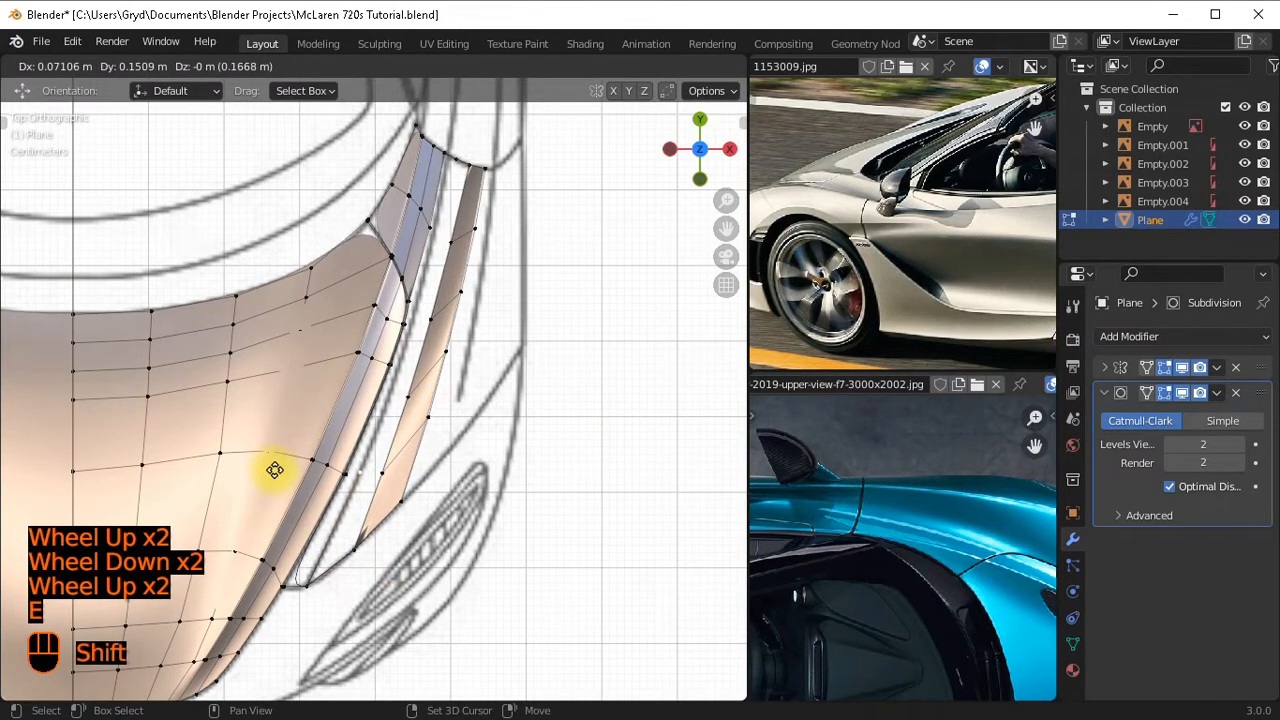
{"action": "left_click", "coordinate": [263, 517], "text": "shift"}
{"action": "key", "text": "e"}
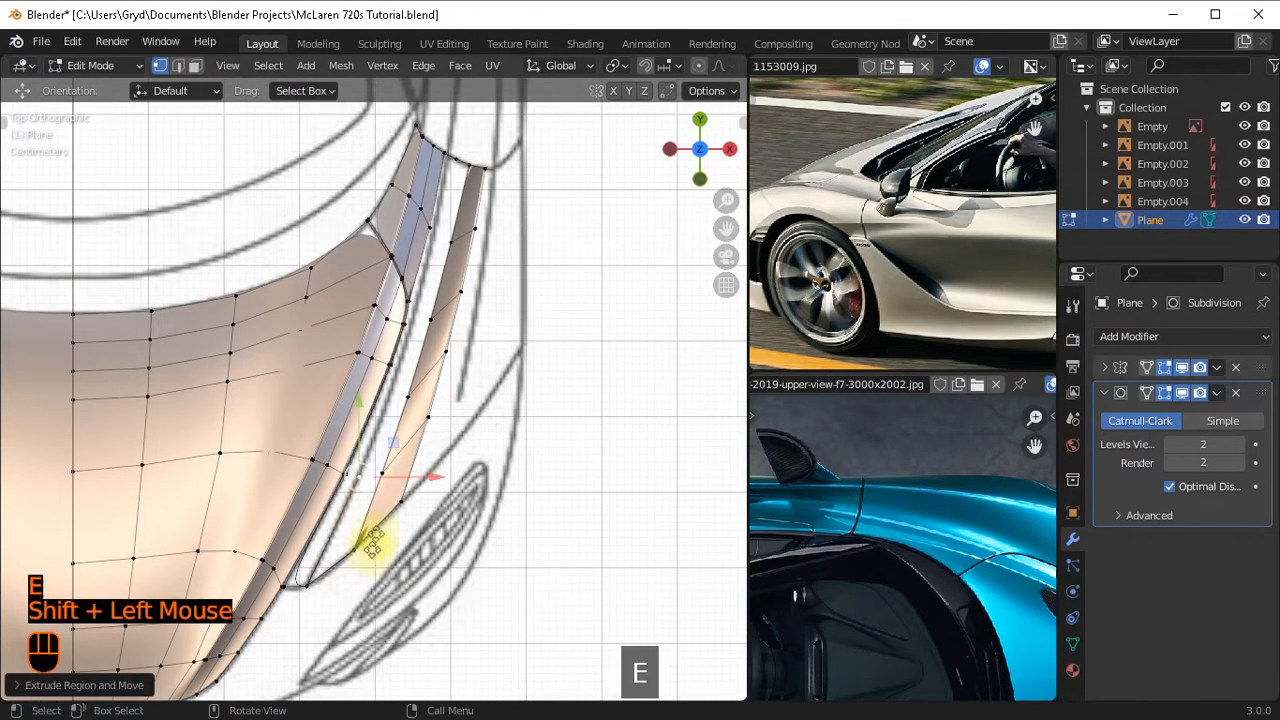
{"action": "left_click", "coordinate": [423, 449], "text": "shift"}
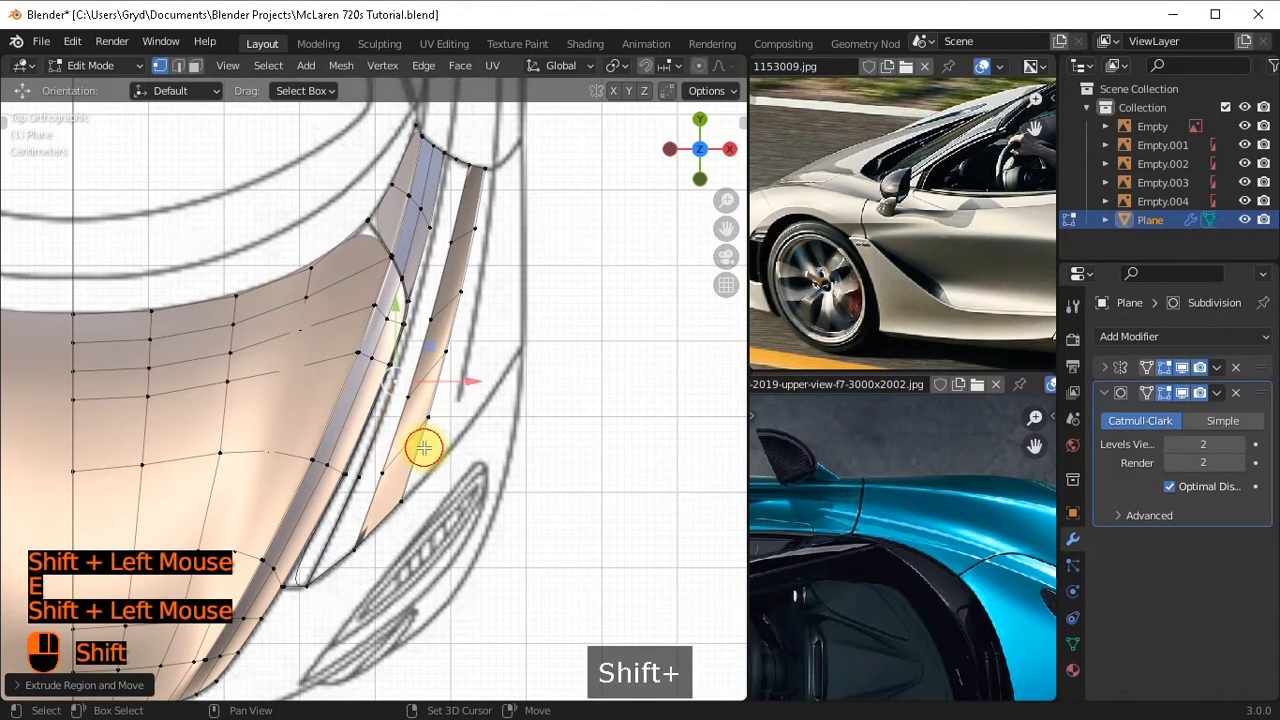
Slide the middle vertex on the strip's inner border rearward along its edge by a factor of about 0.23.
{"action": "scroll", "coordinate": [443, 371], "scroll_direction": "up", "scroll_amount": 1}
{"action": "left_click", "coordinate": [440, 410]}
{"action": "key", "text": "g"}
{"action": "key", "text": "g"}
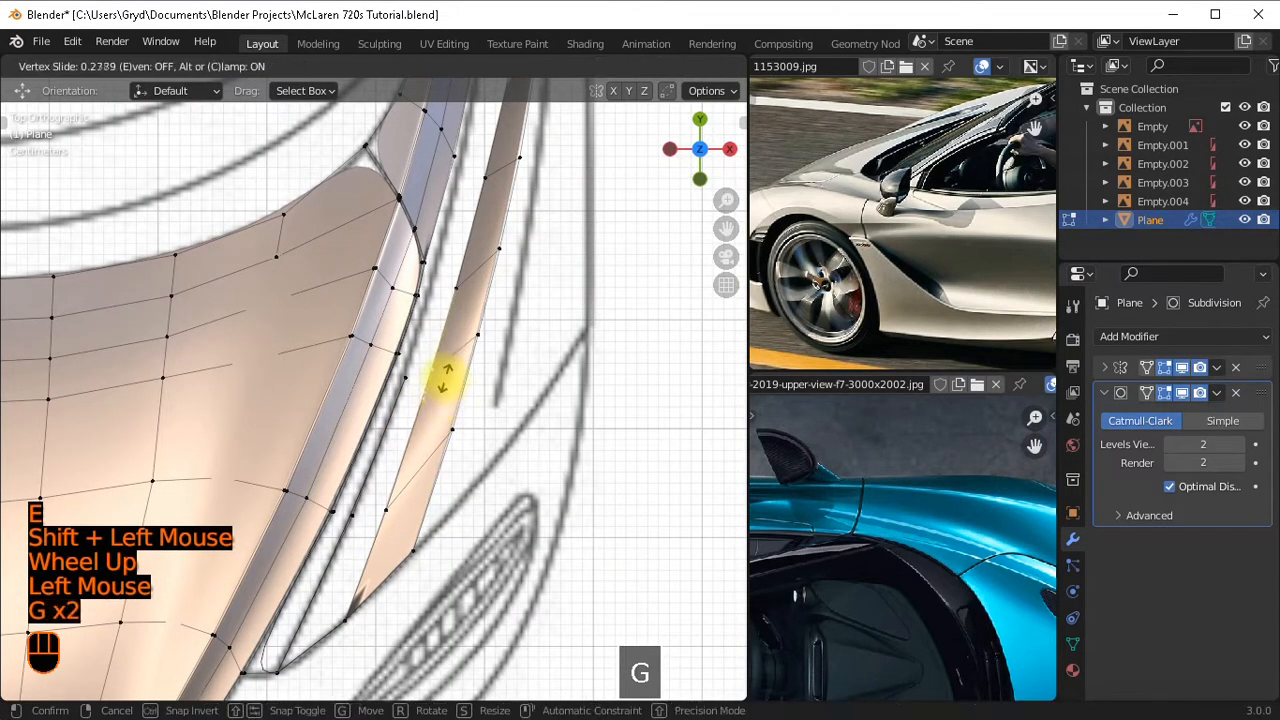
{"action": "left_click", "coordinate": [445, 378]}
Extrude the end vertex of the new front edge chain further rearward along the blueprint's panel line.
{"action": "left_click", "coordinate": [386, 510]}
{"action": "middle_click_drag", "start_coordinate": [449, 294], "coordinate": [385, 453], "text": "shift"}
{"action": "left_click", "coordinate": [423, 449]}
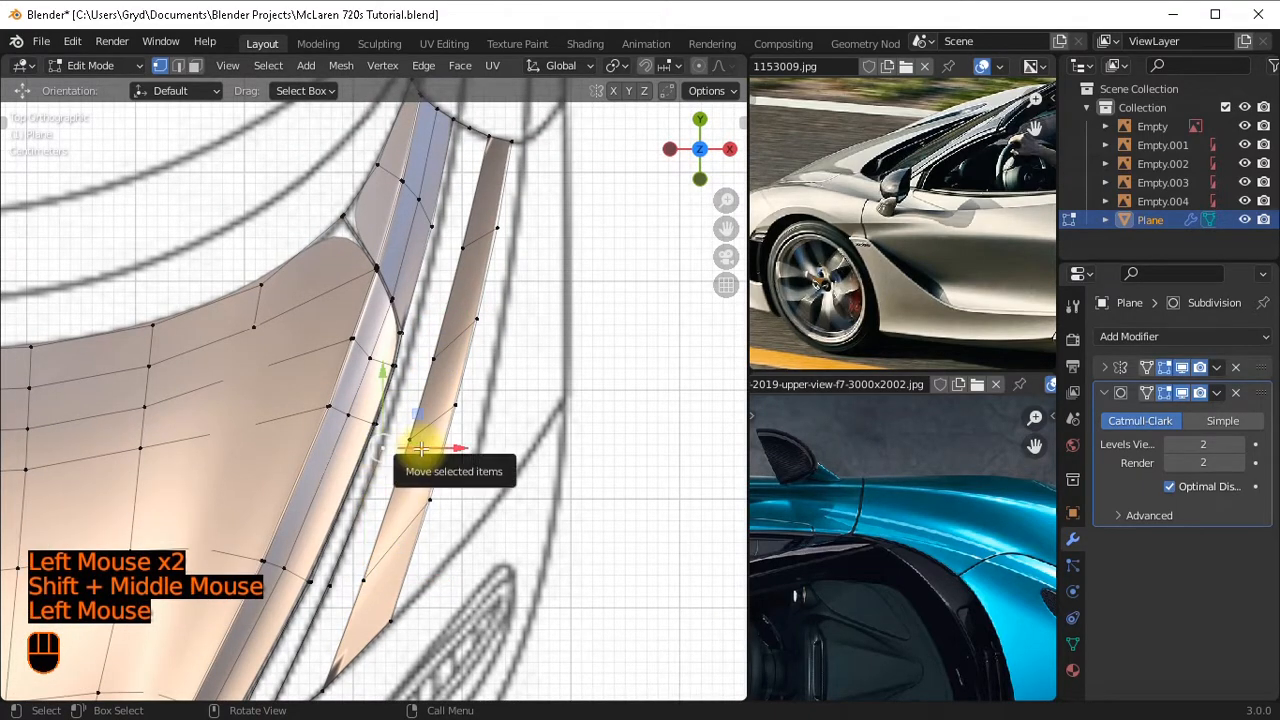
{"action": "key", "text": "e"}
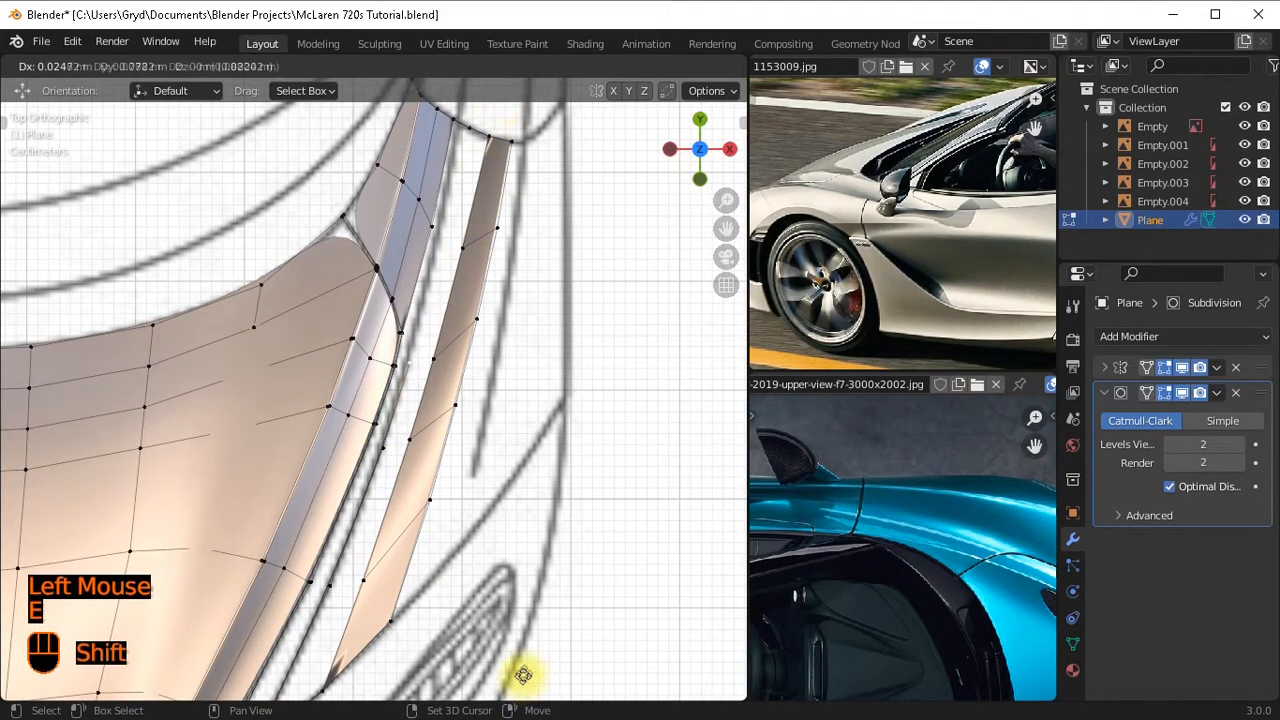
{"action": "left_click", "coordinate": [552, 569], "text": "shift"}
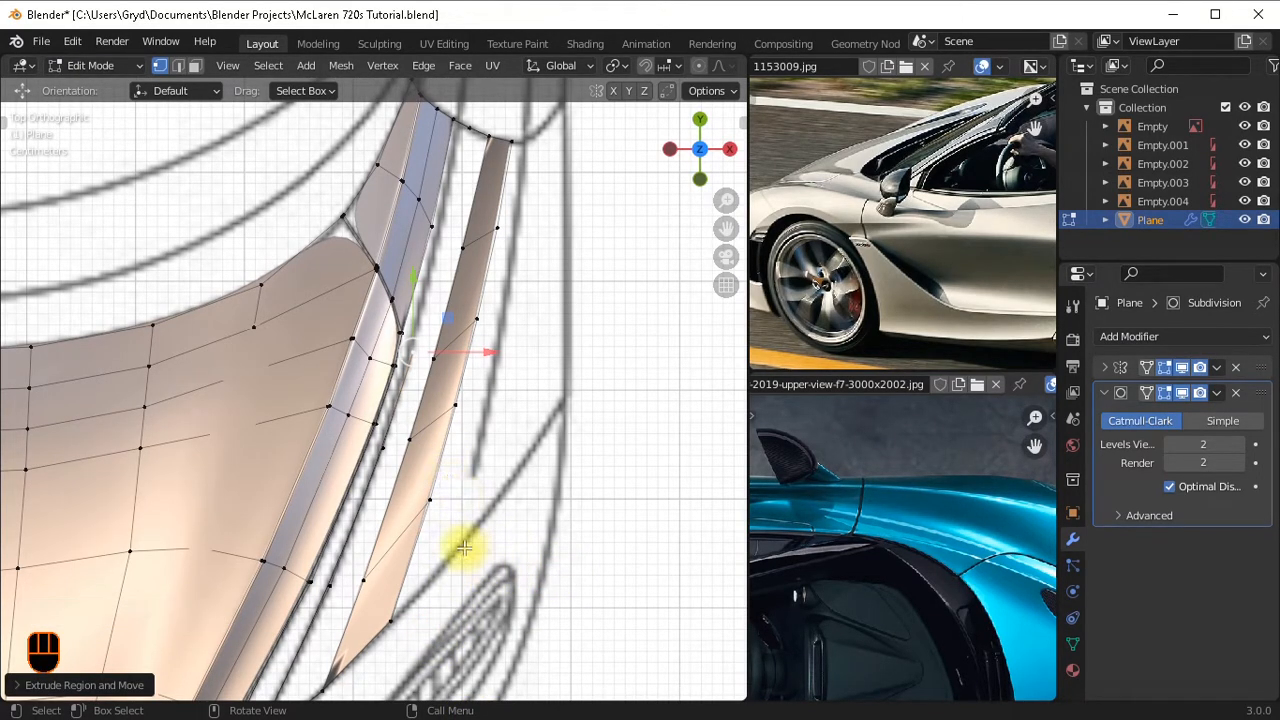
Extrude the edge chain's end vertex about 0.11 m toward the rear along the blueprint's panel line.
{"action": "scroll", "coordinate": [402, 362], "scroll_direction": "down", "scroll_amount": 1}
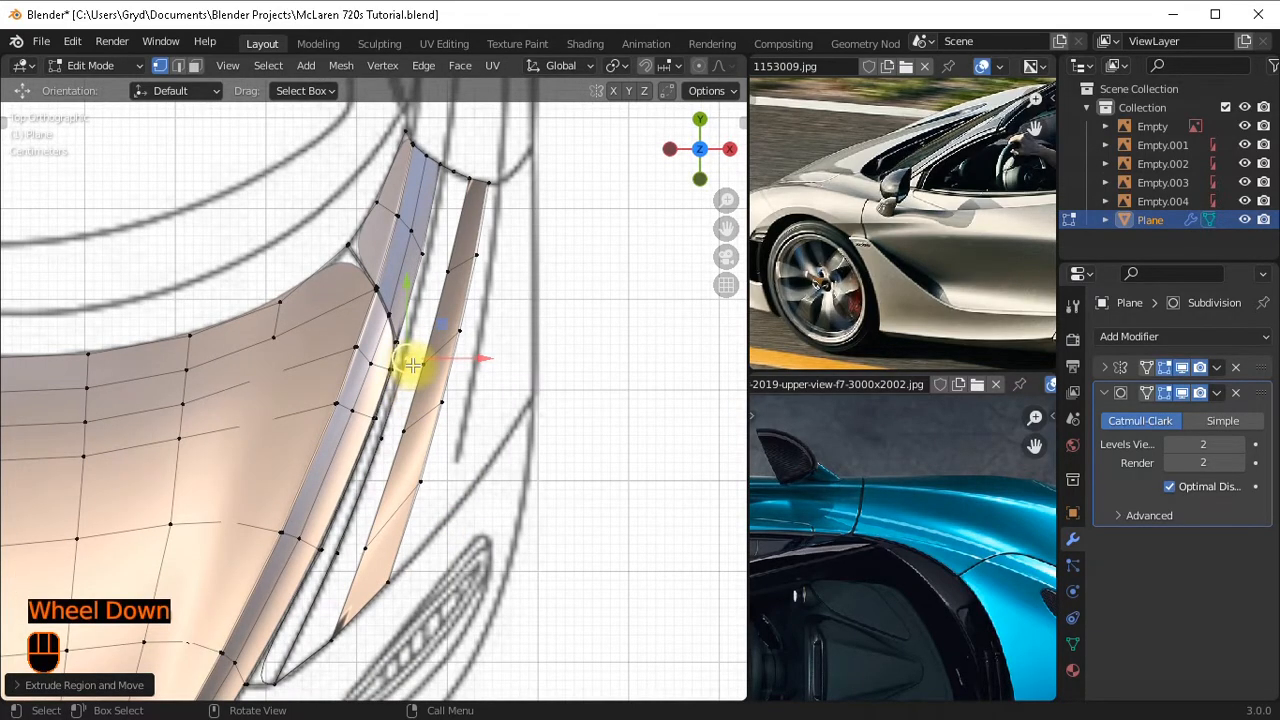
{"action": "middle_click_drag", "start_coordinate": [432, 415], "coordinate": [423, 449], "text": "shift"}
{"action": "scroll", "coordinate": [423, 449], "scroll_direction": "up", "scroll_amount": 2}
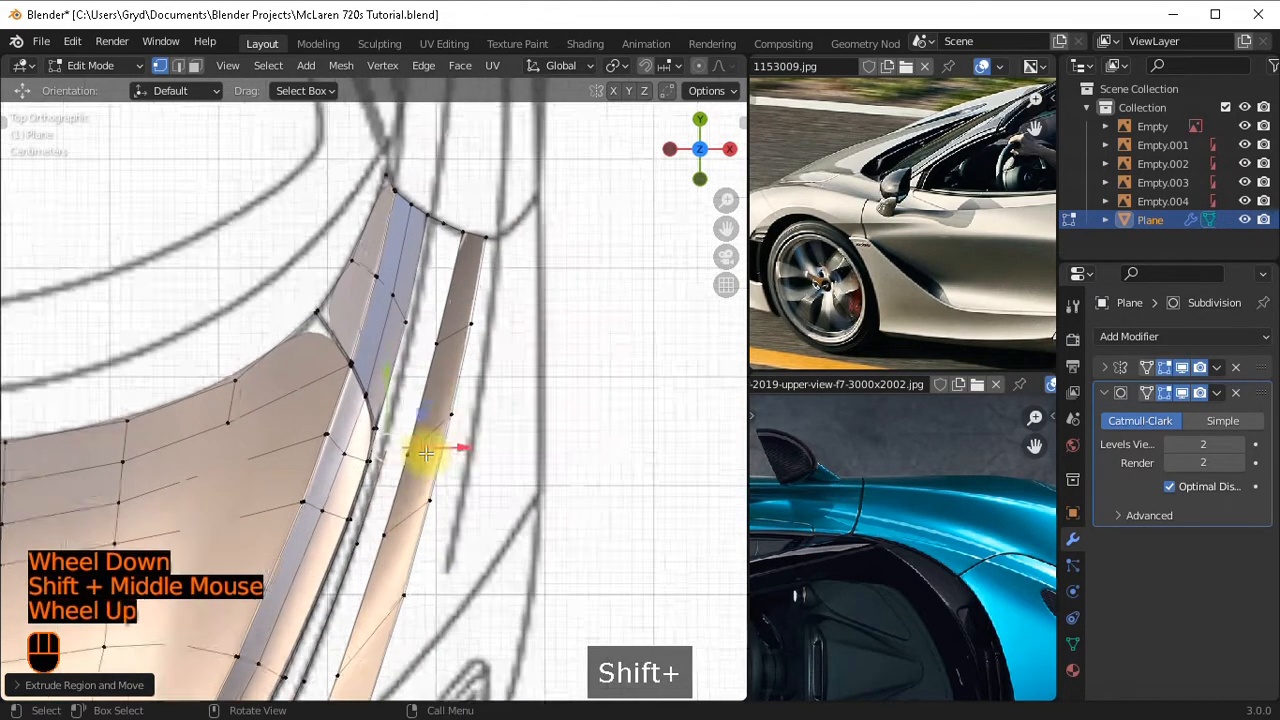
{"action": "key", "text": "e"}
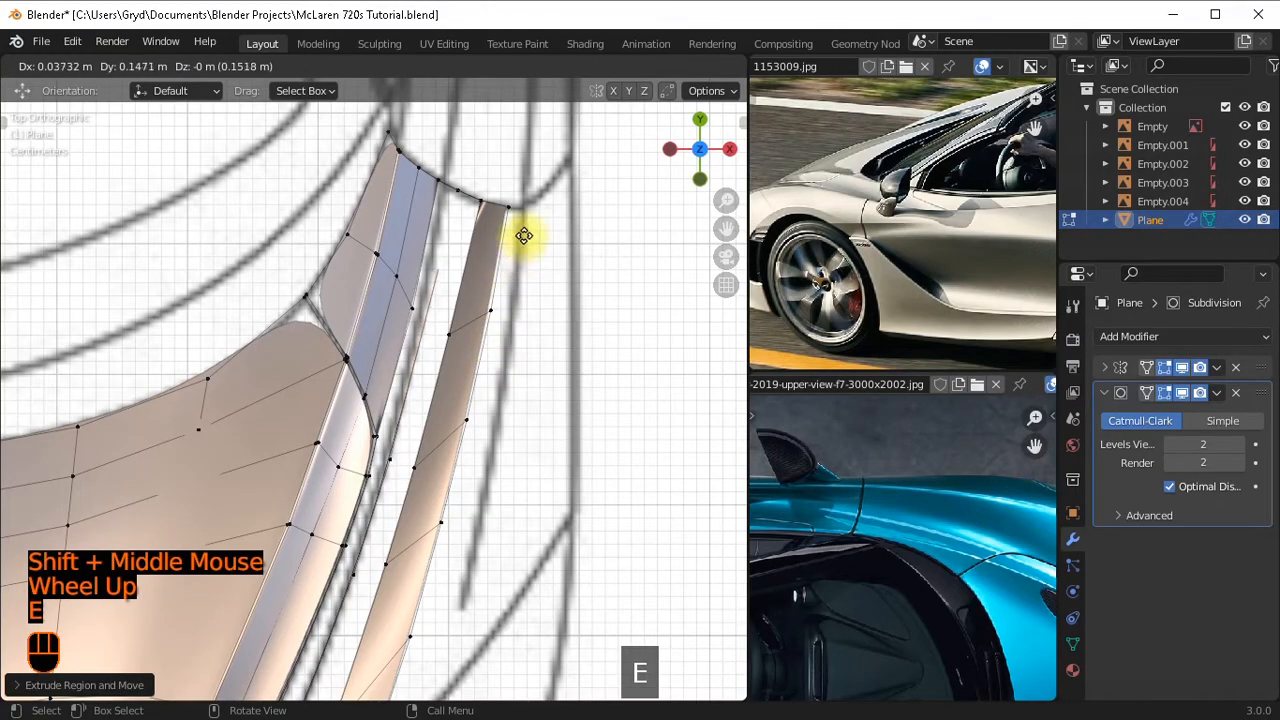
{"action": "key", "text": "shift"}
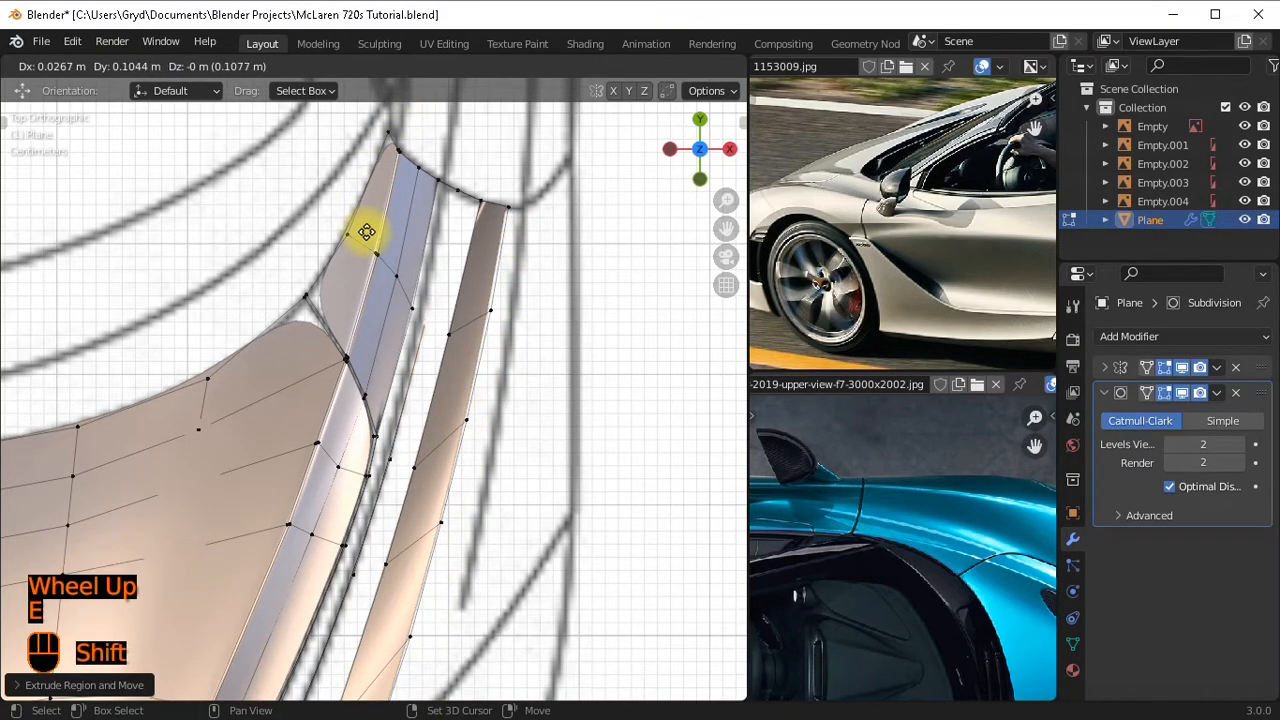
{"action": "left_click", "coordinate": [369, 235], "text": "shift"}
Connect the chain's end vertex to the rear border vertex with an edge, and nudge the end vertex outward along X.
{"action": "left_click", "coordinate": [470, 244], "text": "shift"}
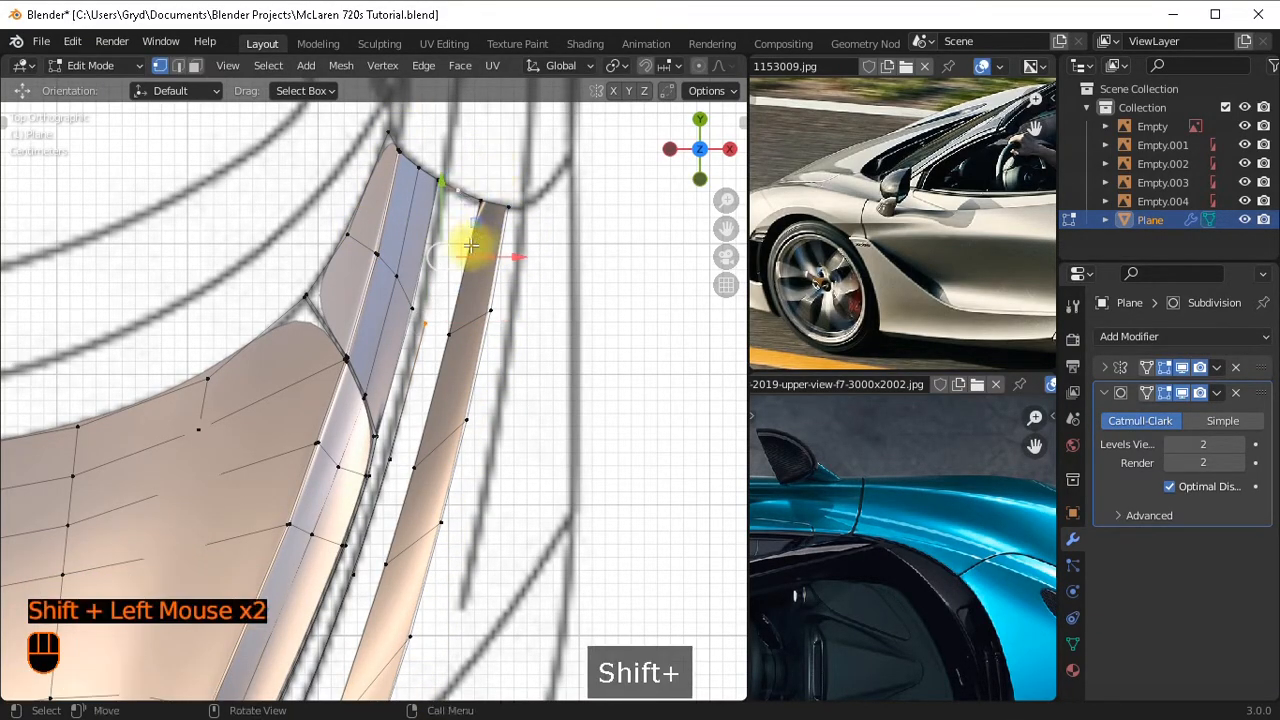
{"action": "key", "text": "f"}
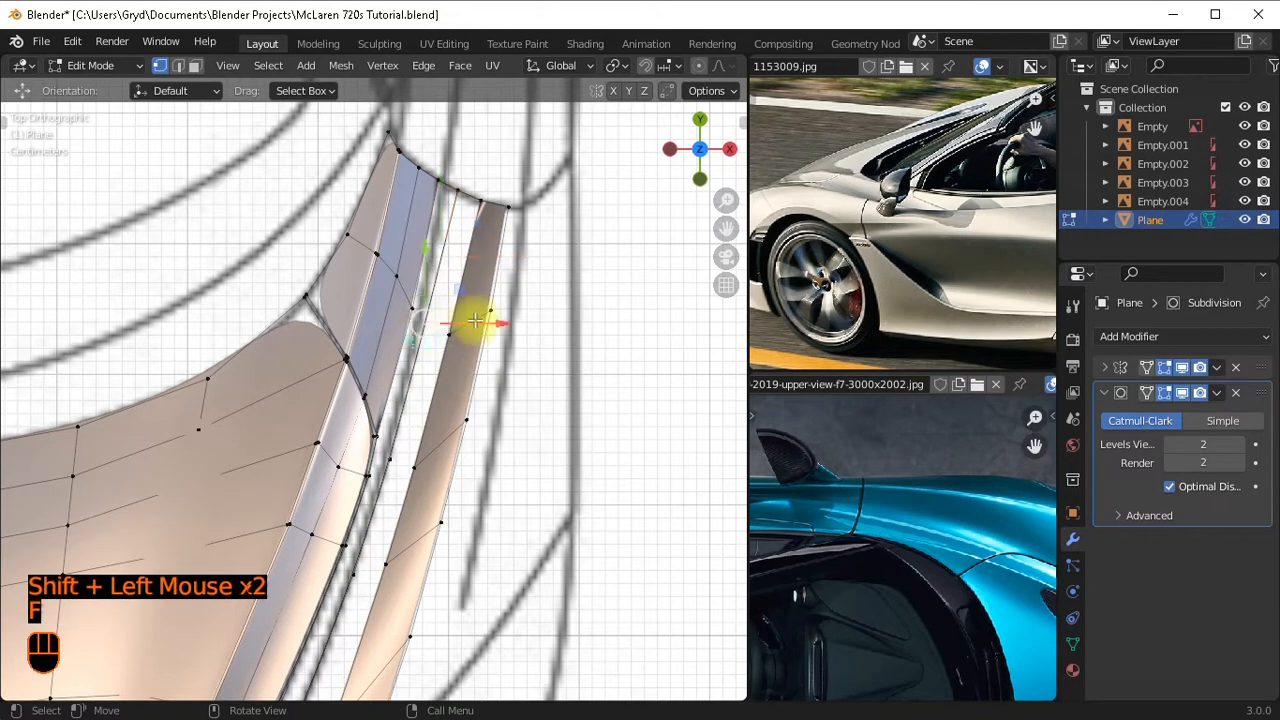
{"action": "left_click", "coordinate": [475, 320]}
{"action": "left_click_drag", "start_coordinate": [475, 320], "coordinate": [491, 320]}
Select the whole new edge chain in wireframe side view and raise it about 0.048 m along Z toward the fender line.
{"action": "key", "text": "KP_3"}
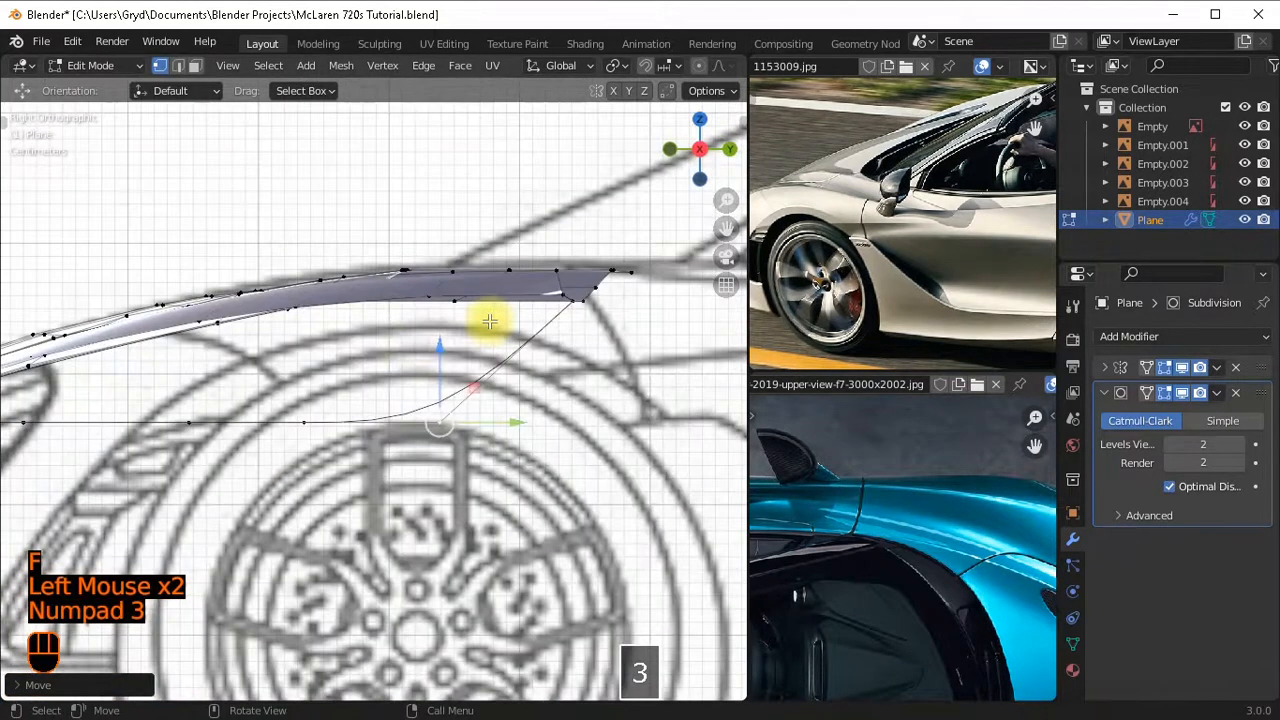
{"action": "middle_click_drag", "start_coordinate": [491, 320], "coordinate": [514, 314], "text": "shift"}
{"action": "scroll", "coordinate": [235, 364], "scroll_direction": "down", "scroll_amount": 1}
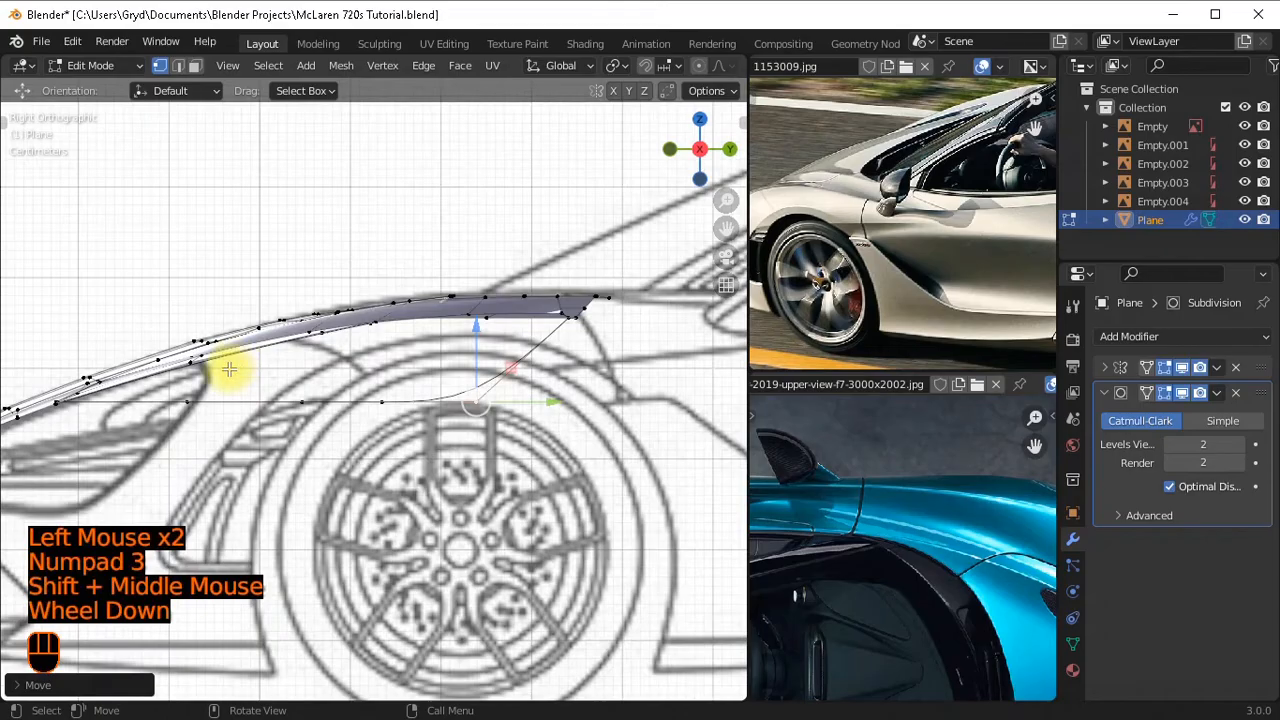
{"action": "middle_click_drag", "start_coordinate": [233, 379], "coordinate": [398, 349], "text": "shift"}
{"action": "middle_click_drag", "start_coordinate": [540, 341], "coordinate": [368, 349], "text": "shift"}
{"action": "key", "text": "shift+z"}
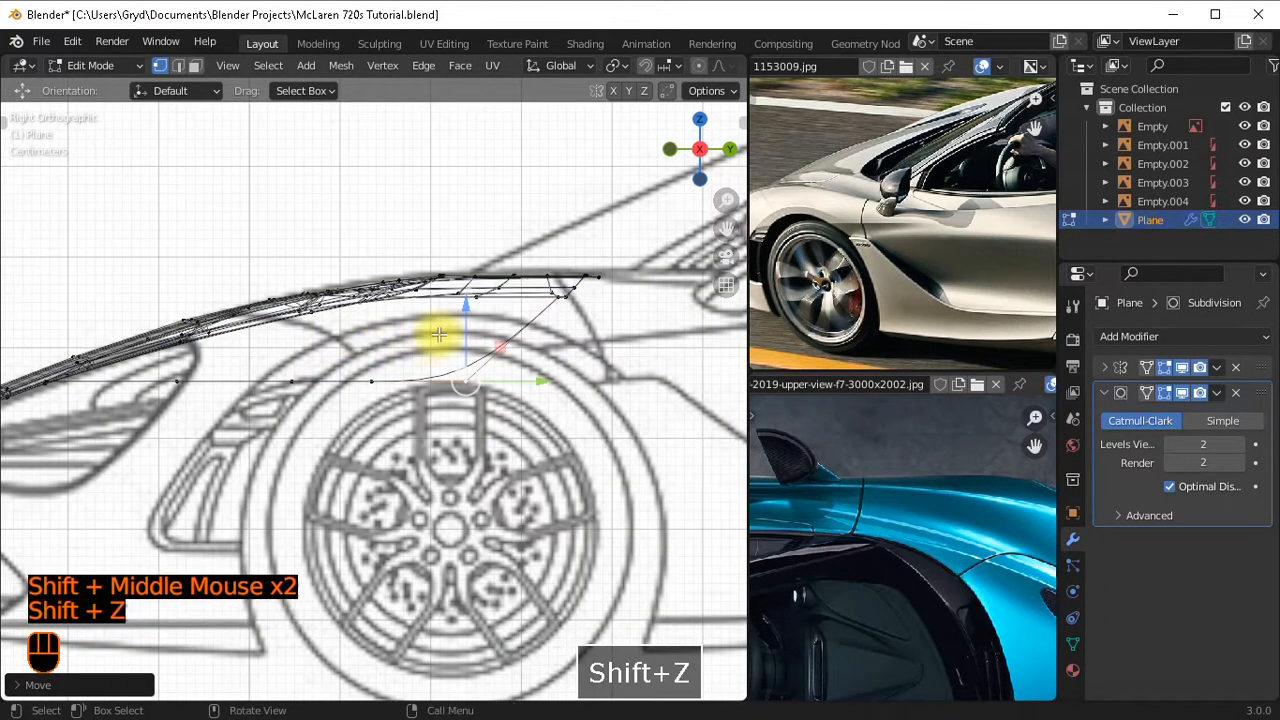
{"action": "scroll", "coordinate": [455, 348], "scroll_direction": "up", "scroll_amount": 1}
{"action": "left_click", "coordinate": [125, 395], "text": "ctrl"}
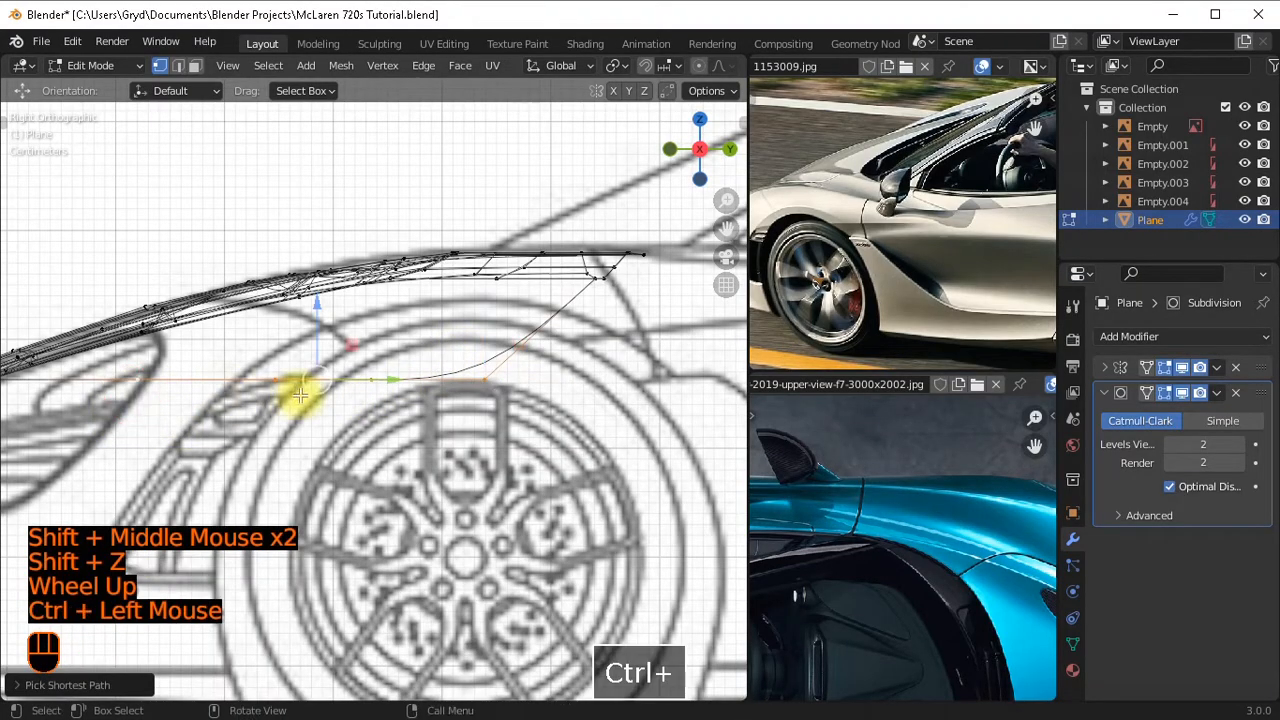
{"action": "middle_click_drag", "start_coordinate": [343, 391], "coordinate": [414, 400], "text": "shift"}
{"action": "key", "text": "g"}
{"action": "key", "text": "z"}
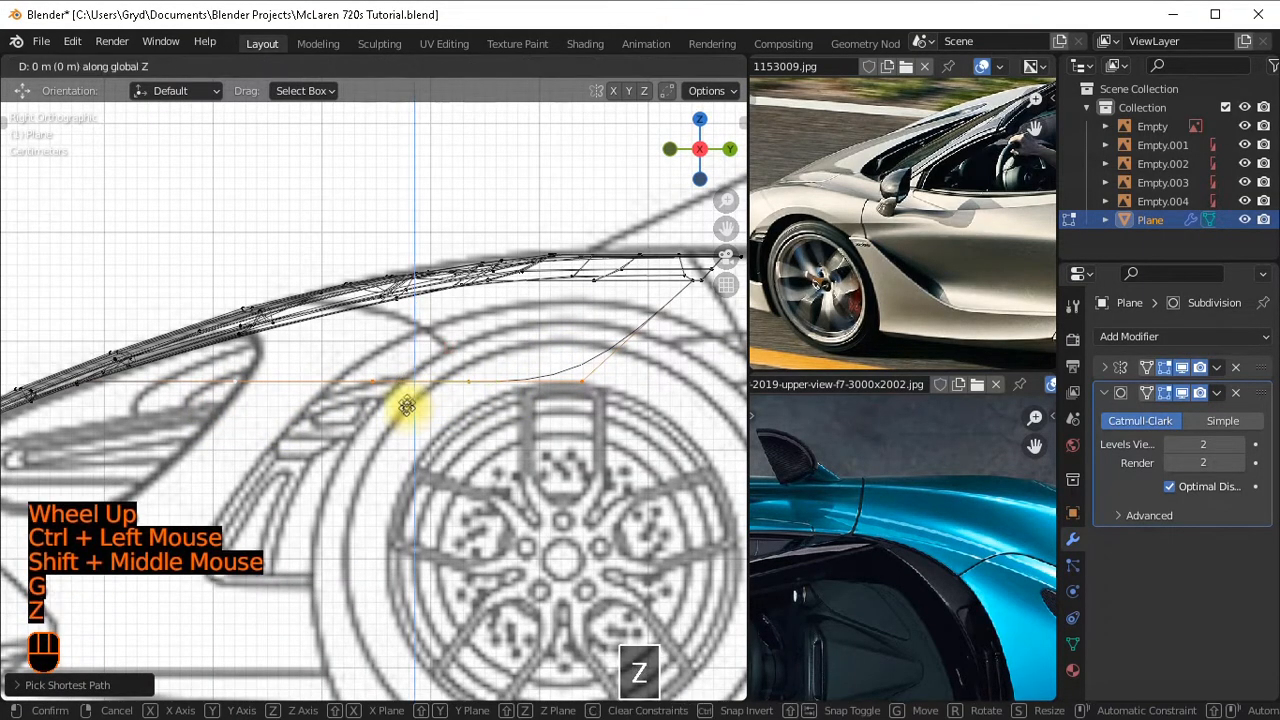
{"action": "key", "text": "shift"}
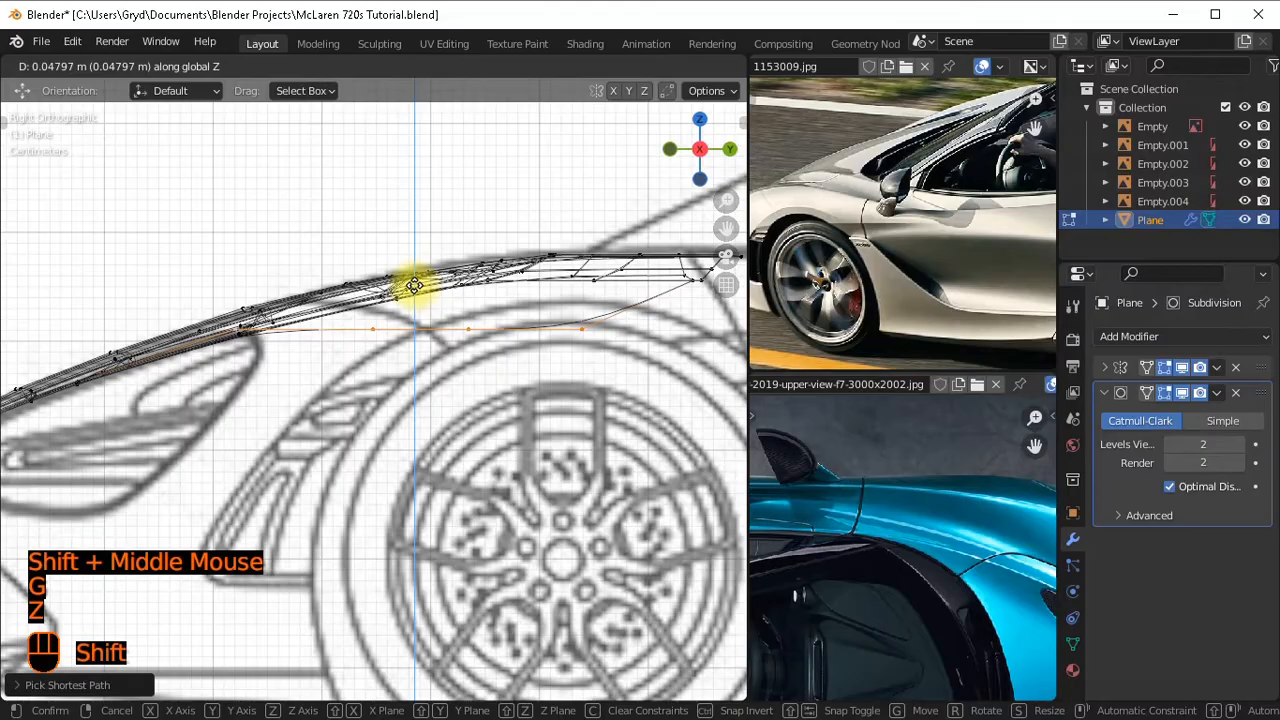
{"action": "left_click", "coordinate": [412, 288], "text": "shift"}
Deselect the chain's front vertices and raise the remaining ones about 0.028 m along Z to follow the fender curve.
{"action": "left_click_drag", "start_coordinate": [187, 292], "coordinate": [270, 385], "text": "ctrl"}
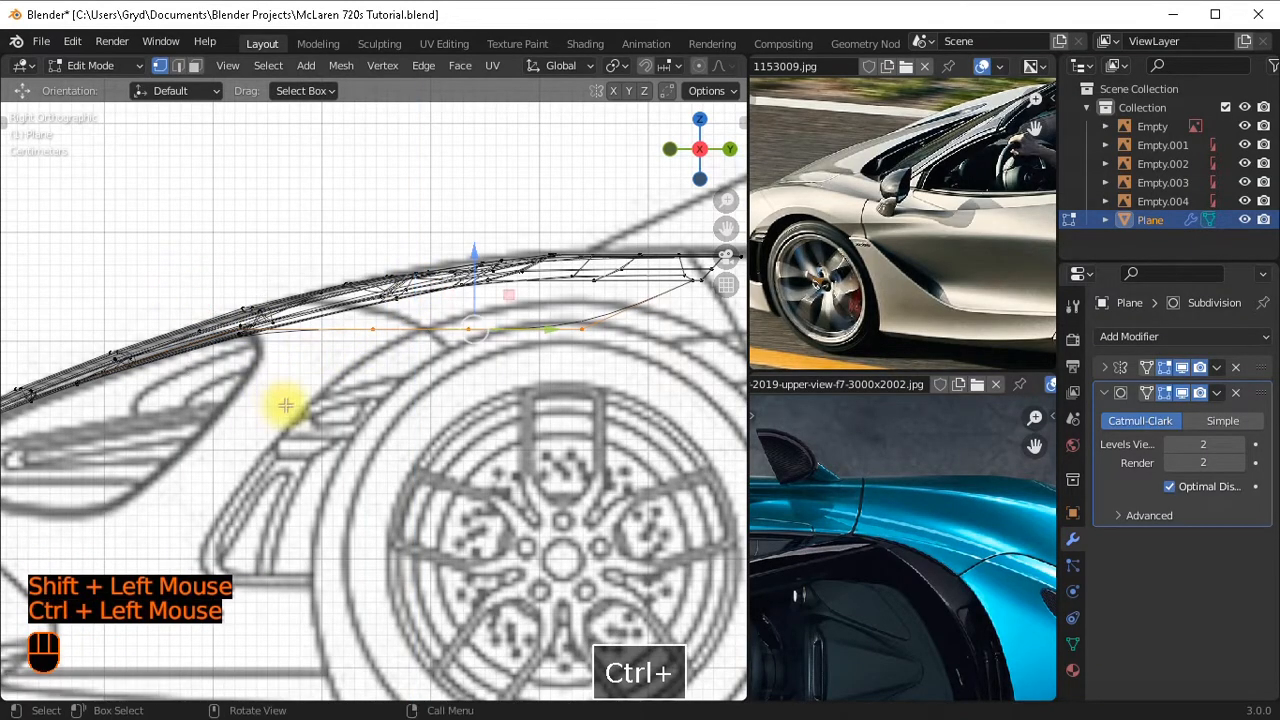
{"action": "key", "text": "g"}
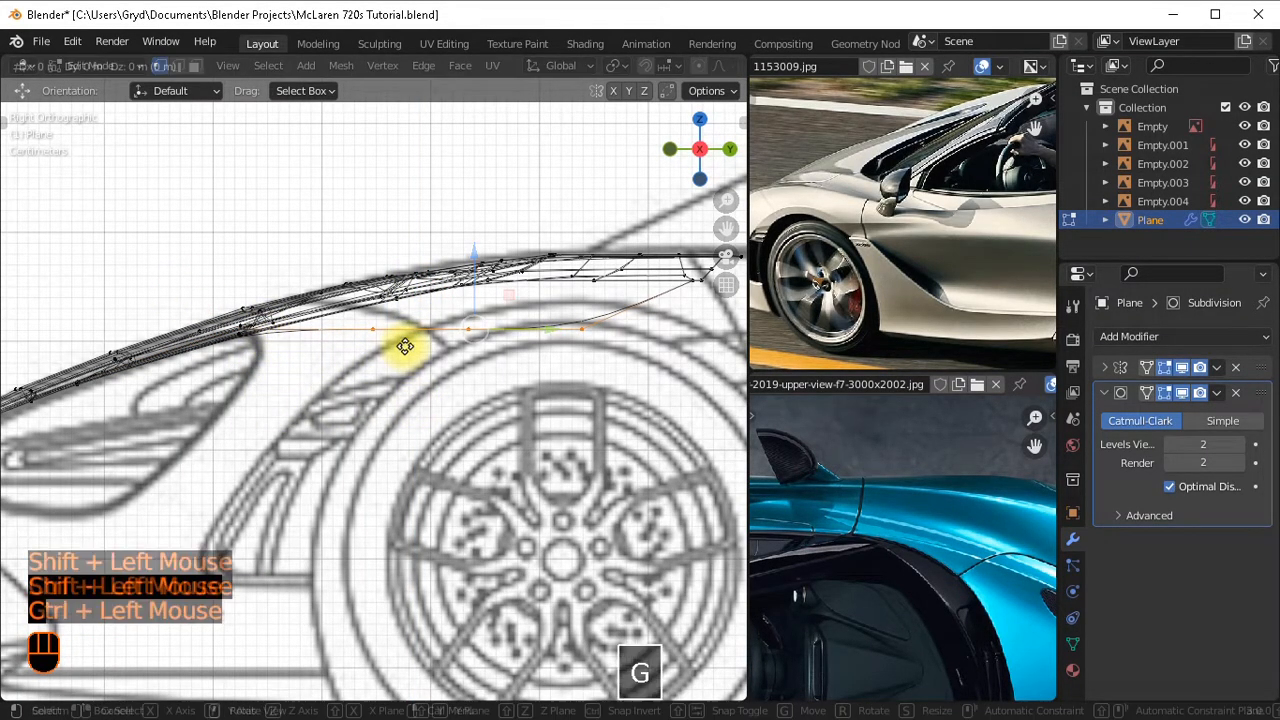
{"action": "key", "text": "z"}
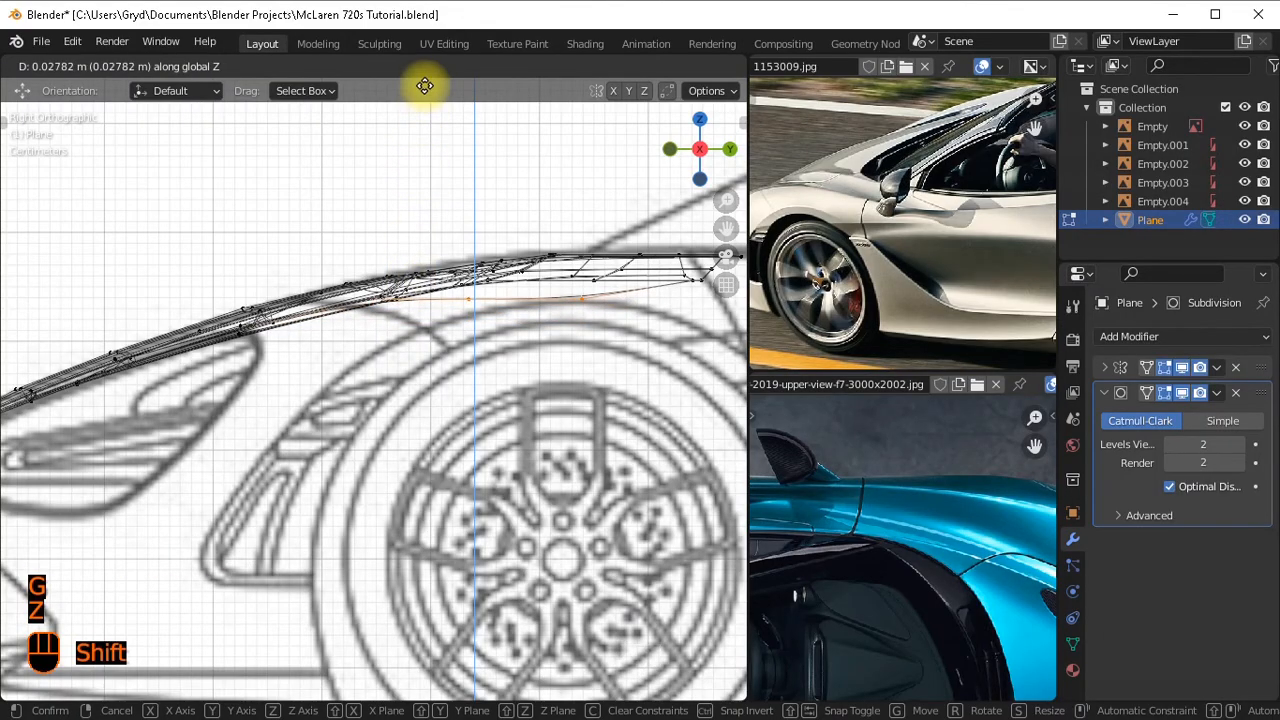
{"action": "left_click", "coordinate": [445, 100], "text": "shift"}
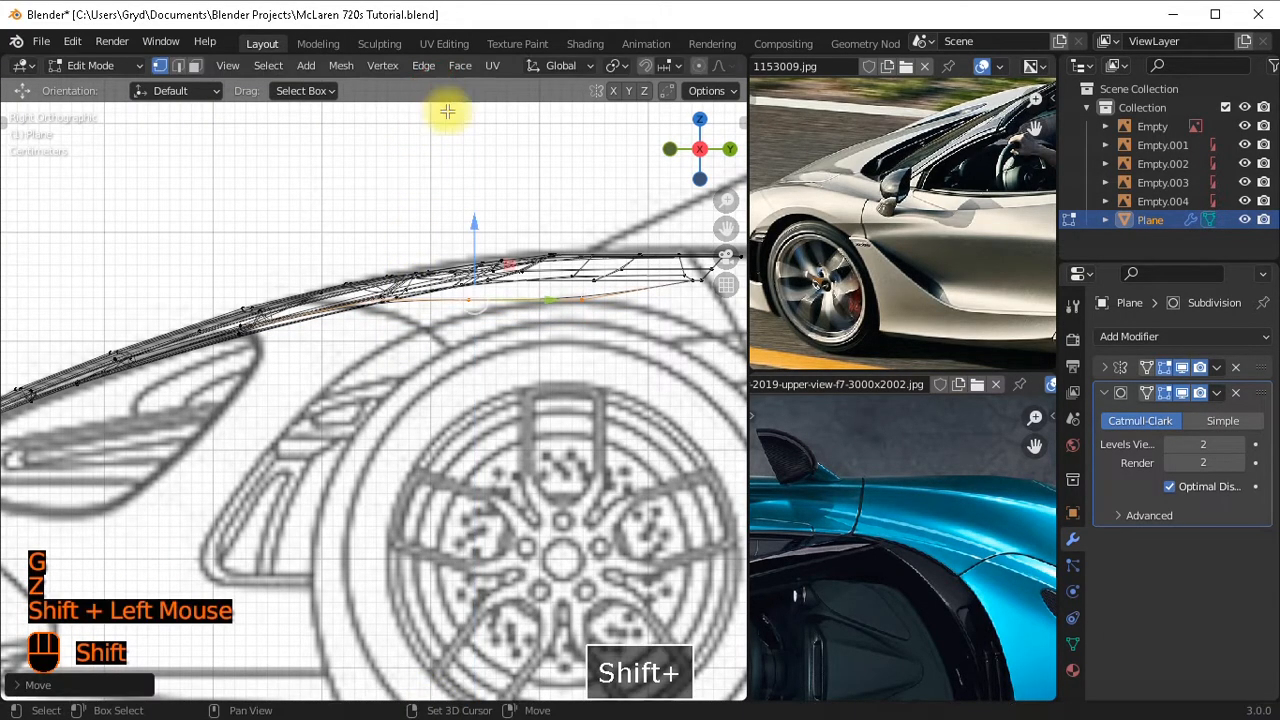
Raise the chain's rear vertices another 0.019 m or so along Z, then lift only the rearmost vertex slightly more.
{"action": "left_click", "coordinate": [426, 378], "text": "ctrl"}
{"action": "key", "text": "g"}
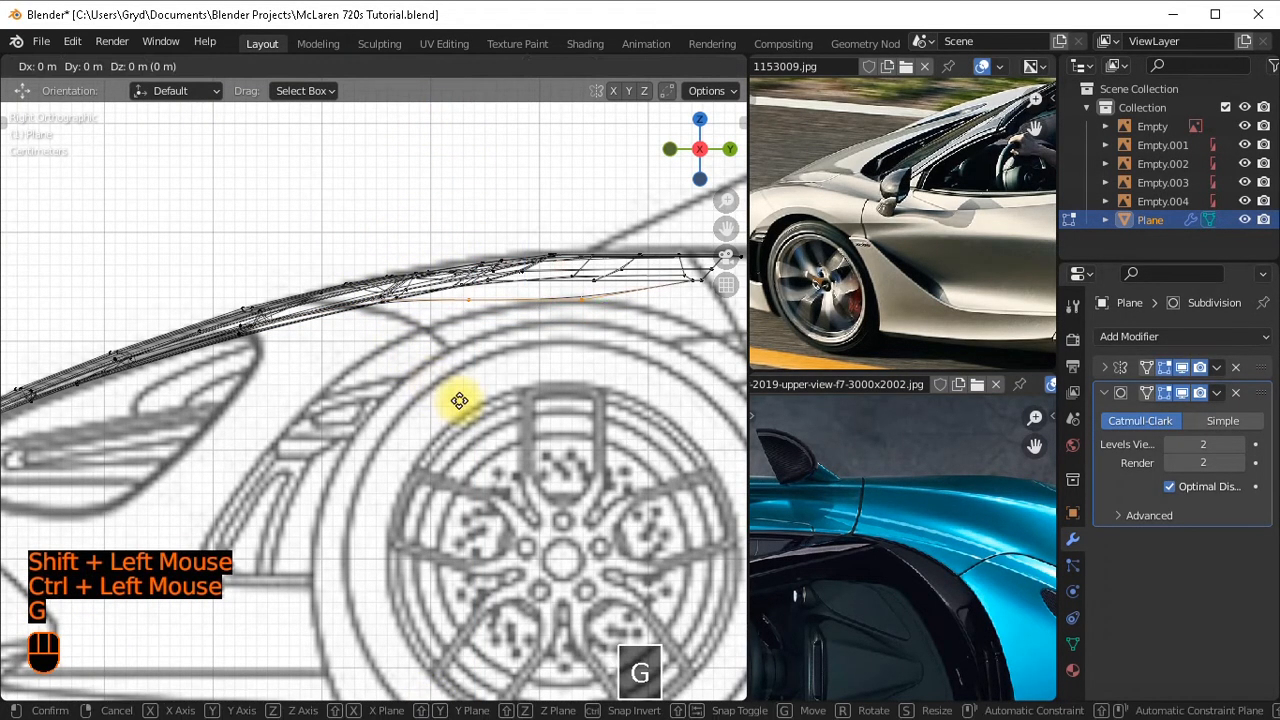
{"action": "key", "text": "z"}
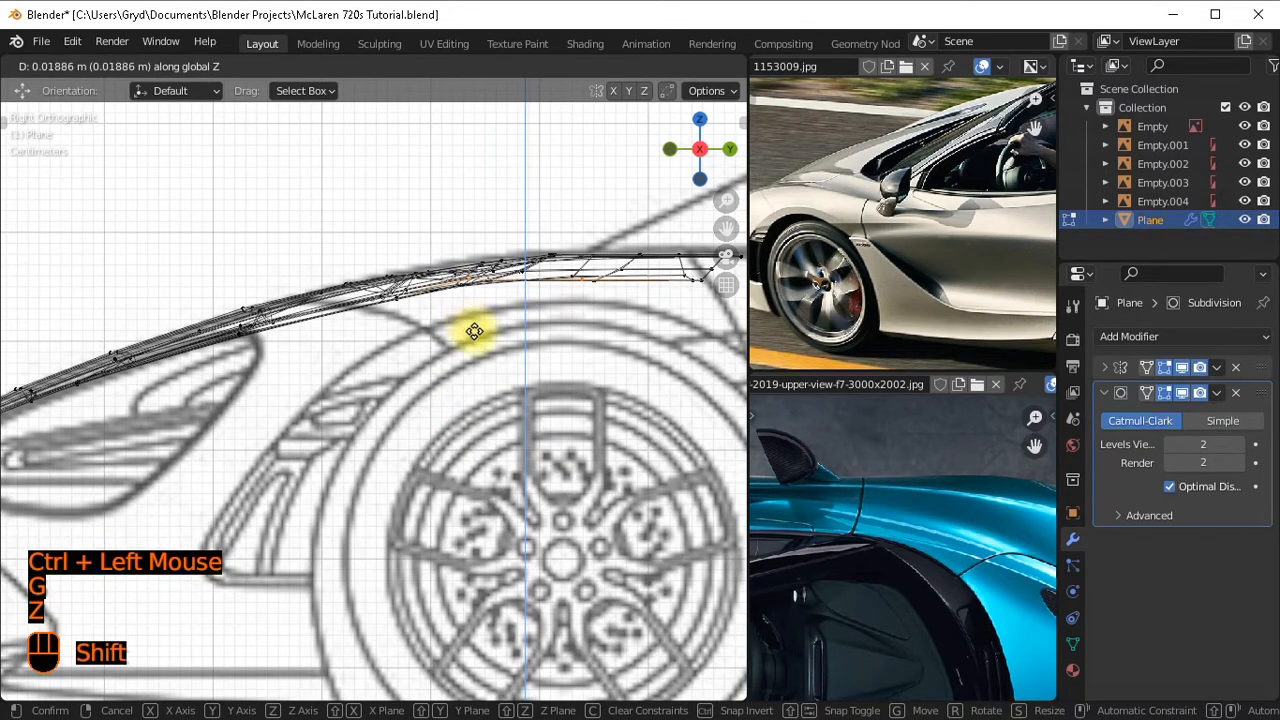
{"action": "left_click", "coordinate": [449, 272], "text": "shift"}
{"action": "left_click", "coordinate": [506, 371], "text": "ctrl"}
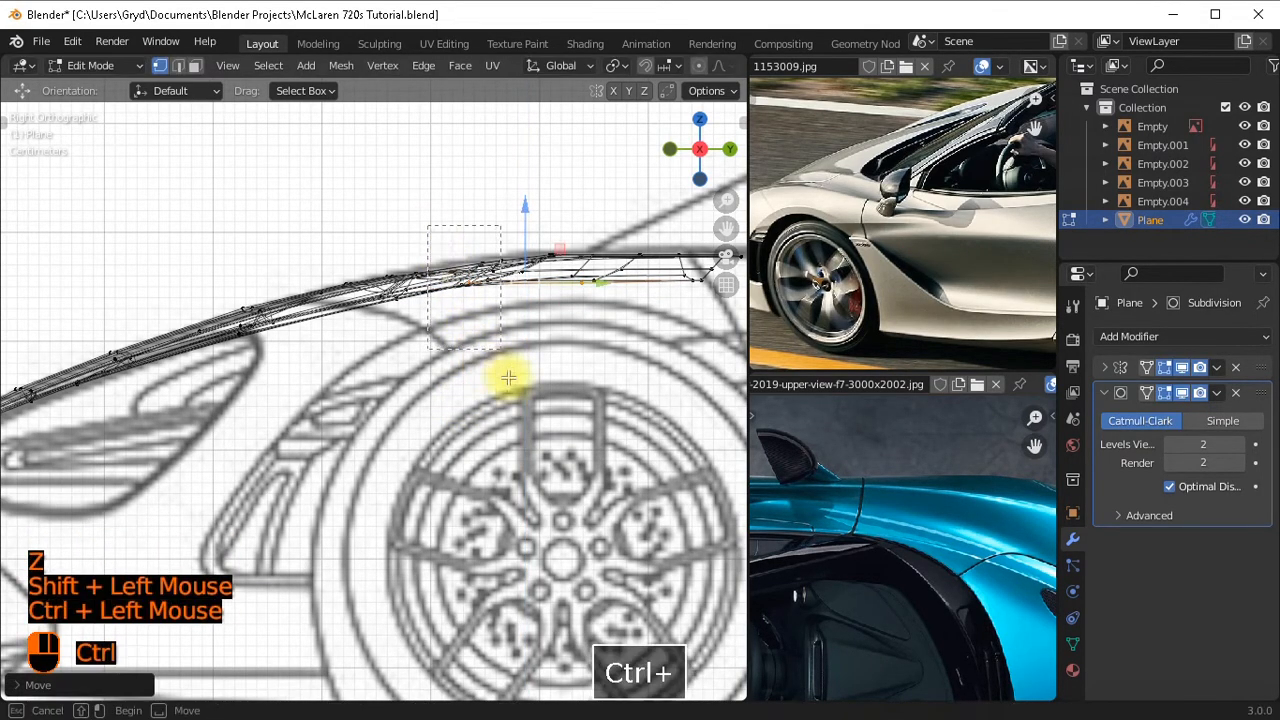
{"action": "key", "text": "g"}
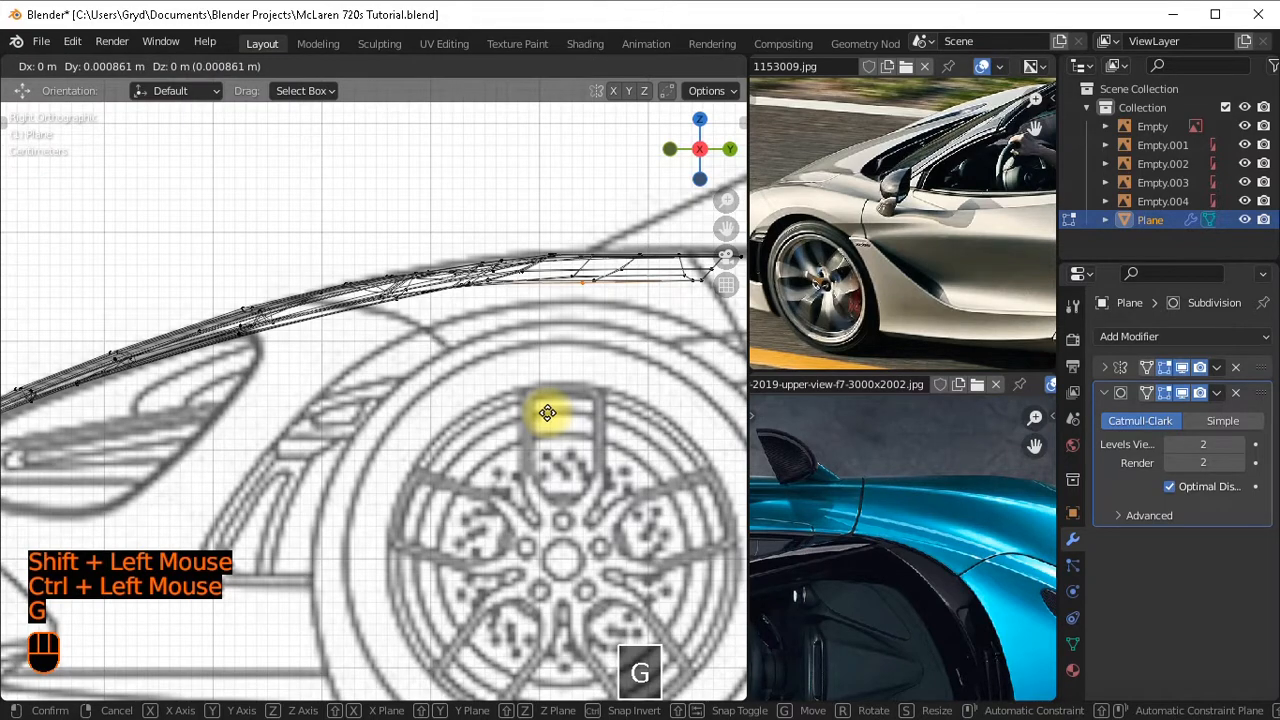
{"action": "key", "text": "z"}
{"action": "left_click", "coordinate": [548, 370], "text": "shift"}
Fill a face between the chain's rearmost segment and the fender strip's inner border in solid view.
{"action": "scroll", "coordinate": [540, 358], "scroll_direction": "down", "scroll_amount": 2}
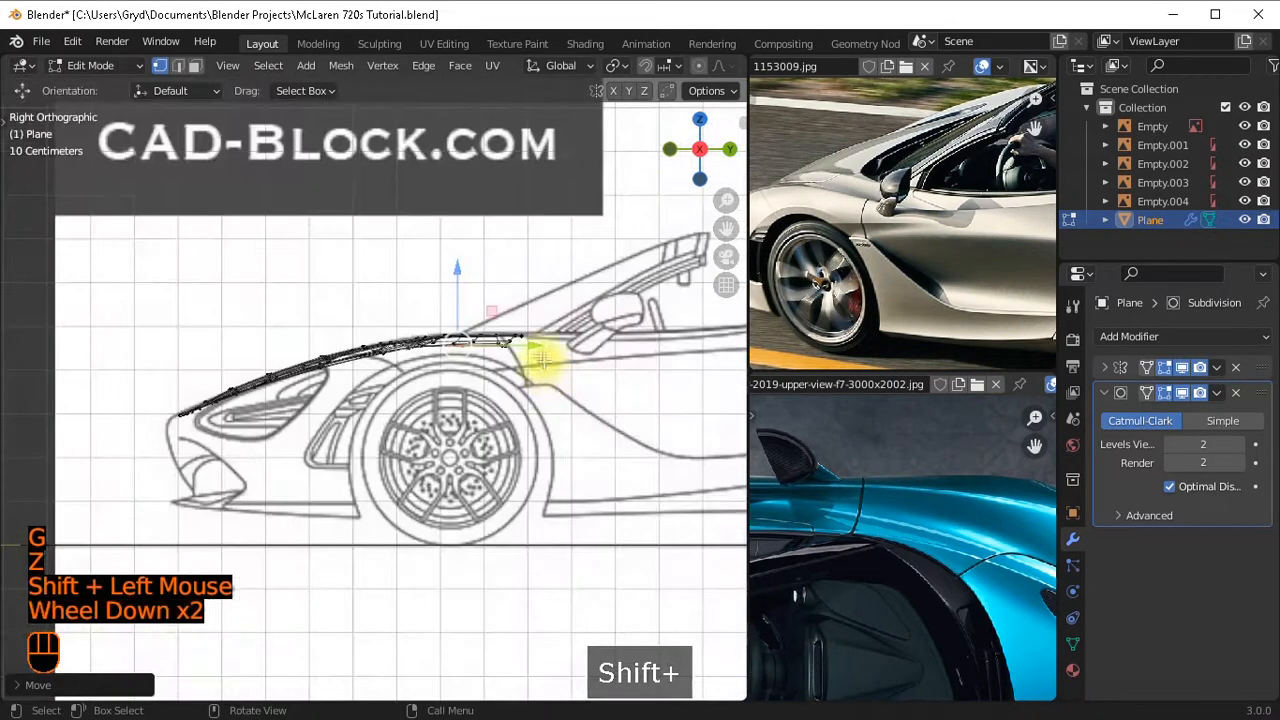
{"action": "middle_click_drag", "start_coordinate": [543, 360], "coordinate": [503, 440]}
{"action": "key", "text": "shift+z"}
{"action": "scroll", "coordinate": [503, 438], "scroll_direction": "up", "scroll_amount": 1, "text": "shift"}
{"action": "scroll", "coordinate": [500, 432], "scroll_direction": "up", "scroll_amount": 1}
{"action": "middle_click_drag", "start_coordinate": [414, 409], "coordinate": [540, 412]}
{"action": "scroll", "coordinate": [431, 334], "scroll_direction": "up", "scroll_amount": 1}
{"action": "middle_click_drag", "start_coordinate": [428, 312], "coordinate": [477, 409], "text": "shift"}
{"action": "scroll", "coordinate": [491, 349], "scroll_direction": "up", "scroll_amount": 2}
{"action": "left_click", "coordinate": [491, 350]}
{"action": "left_click", "coordinate": [489, 354], "text": "ctrl"}
{"action": "key", "text": "f"}
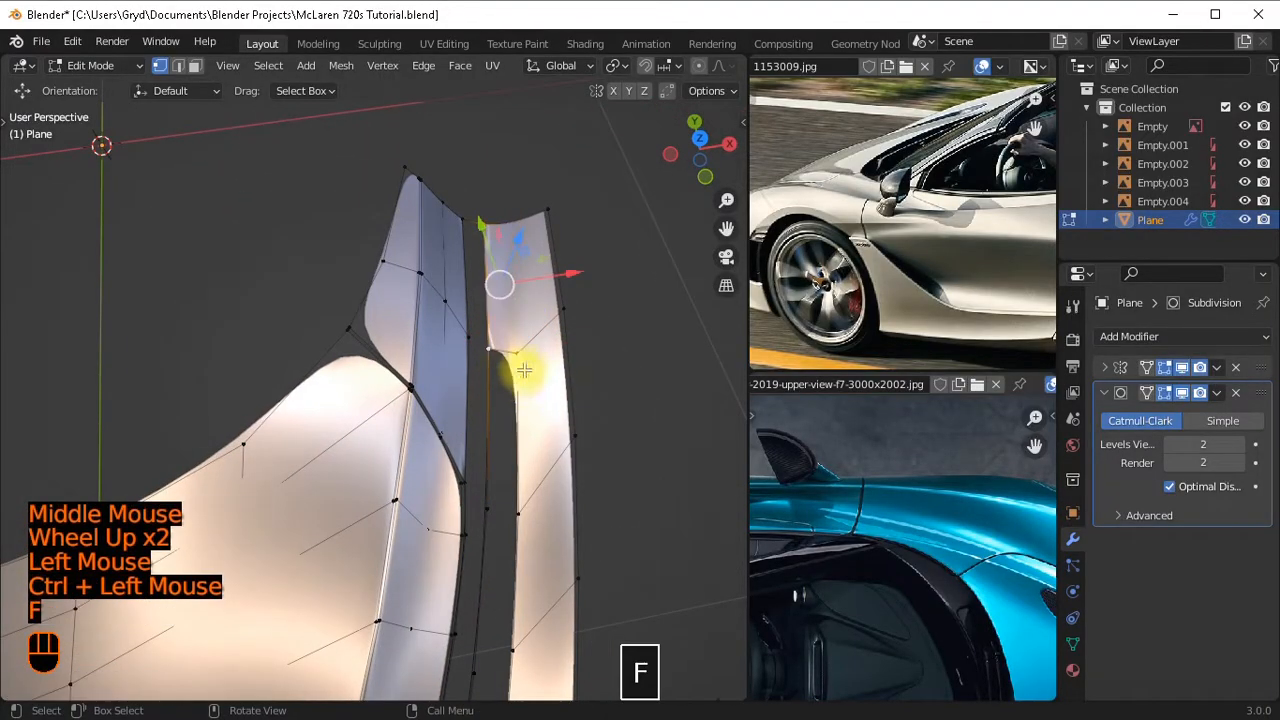
Fill the successive faces between the edge chain and the fender strip forward to the front corner.
{"action": "left_click", "coordinate": [449, 160], "text": "ctrl"}
{"action": "scroll", "coordinate": [580, 363], "scroll_direction": "down", "scroll_amount": 2}
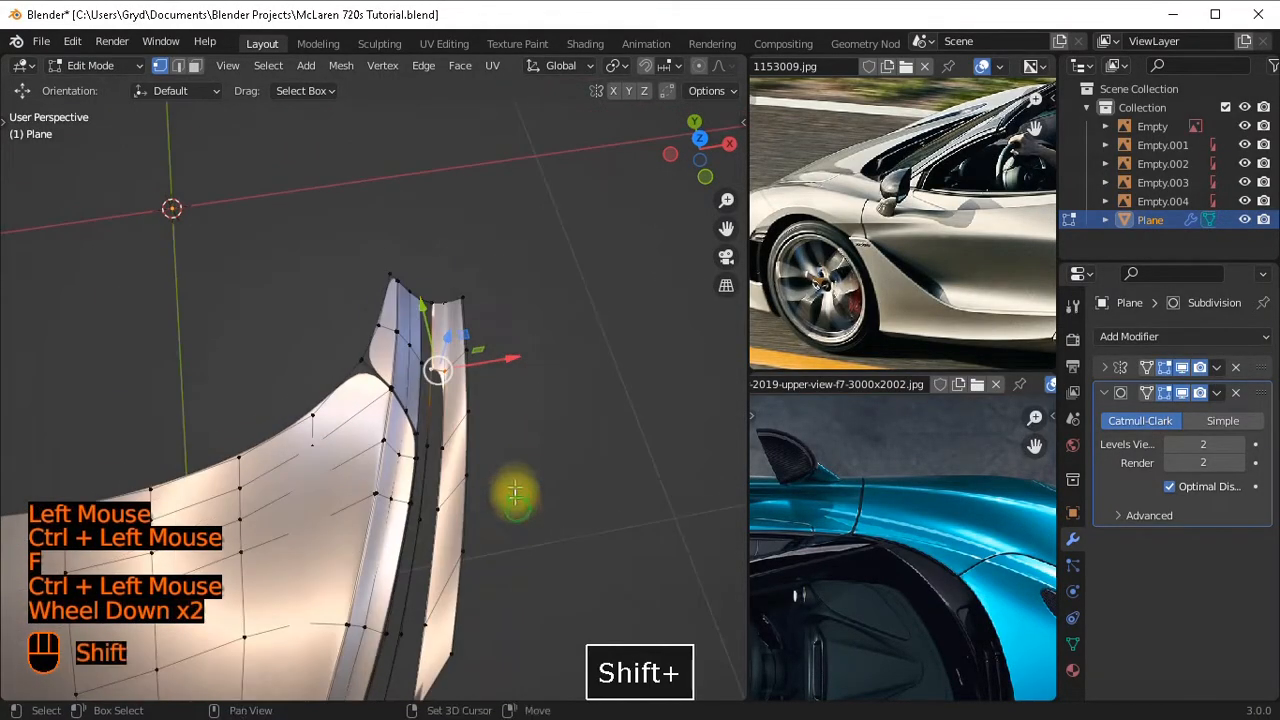
{"action": "middle_click_drag", "start_coordinate": [514, 490], "coordinate": [514, 518], "text": "shift"}
{"action": "key", "text": "f"}
{"action": "key", "text": "f"}
{"action": "key", "text": "f"}
{"action": "key", "text": "f"}
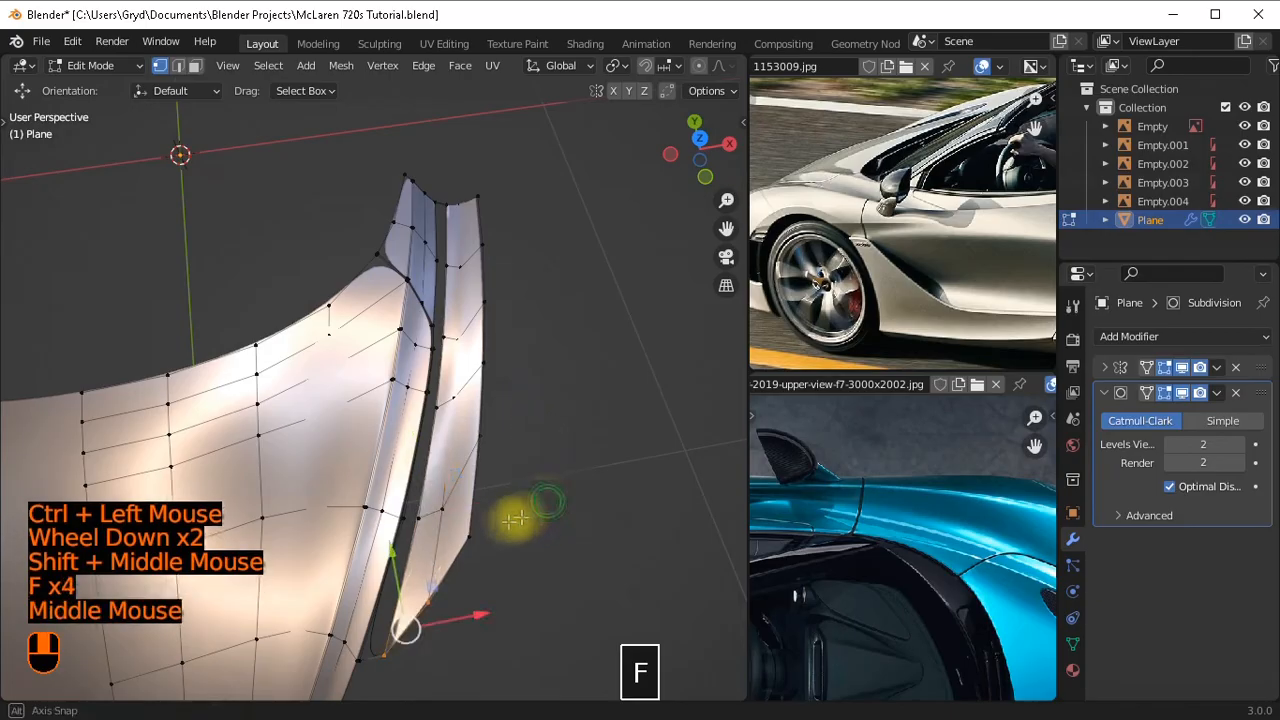
Fill the front end of the gap between the widened fender strip and the inner edge beside the hood panel.
{"action": "scroll", "coordinate": [423, 514], "scroll_direction": "up", "scroll_amount": 1, "text": "shift"}
{"action": "middle_click_drag", "start_coordinate": [423, 514], "coordinate": [414, 443], "text": "shift"}
{"action": "scroll", "coordinate": [400, 500], "scroll_direction": "up", "scroll_amount": 1}
{"action": "left_click", "coordinate": [393, 536]}
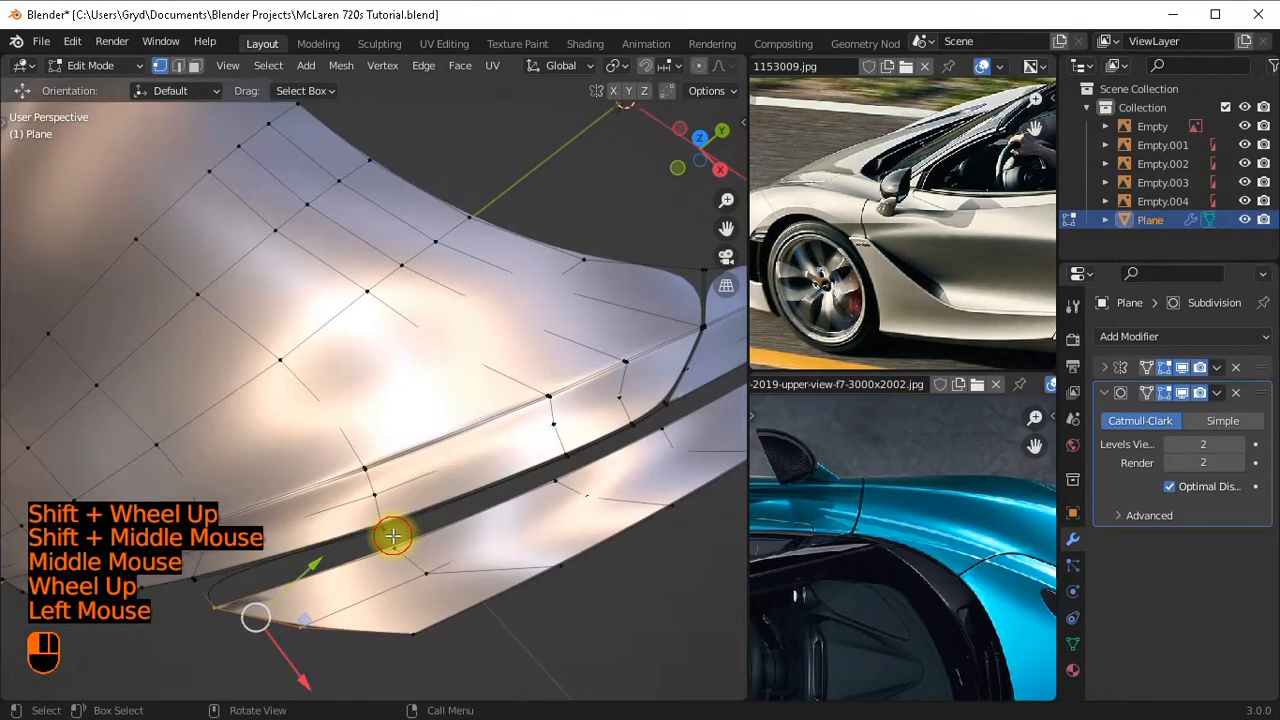
{"action": "left_click", "coordinate": [443, 517], "text": "ctrl"}
{"action": "middle_click_drag", "start_coordinate": [443, 517], "coordinate": [485, 522]}
{"action": "key", "text": "f"}
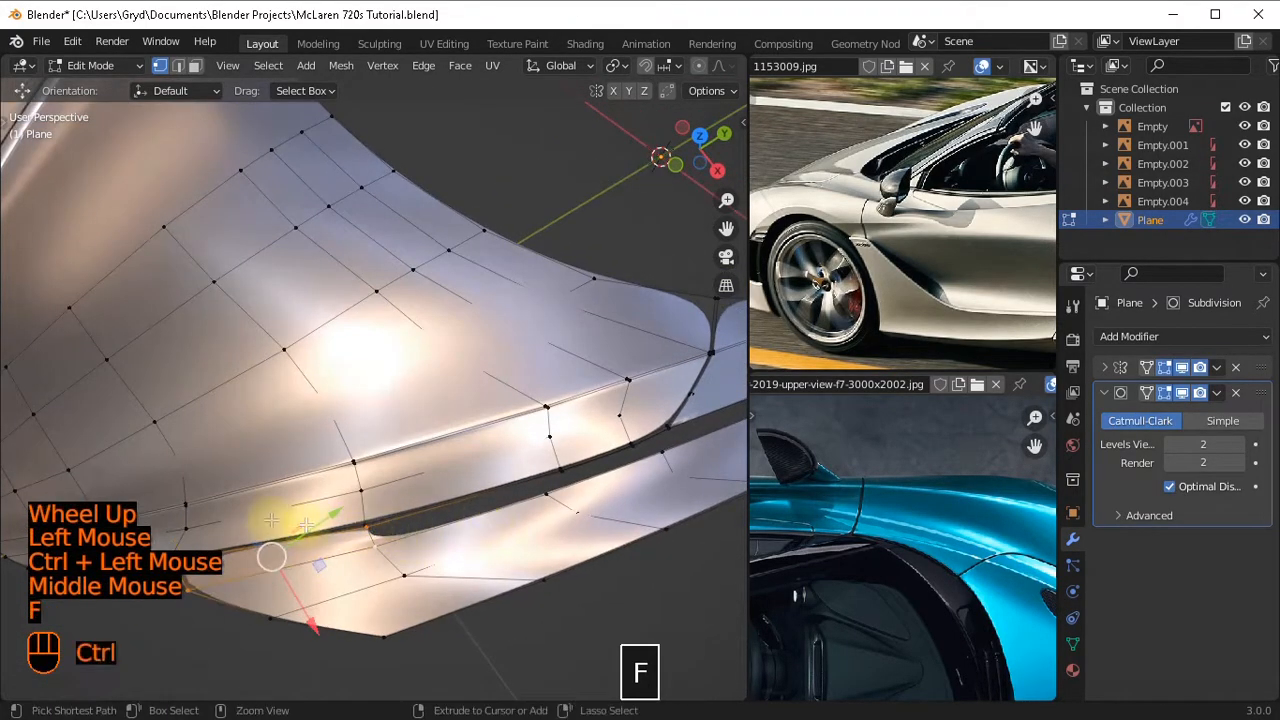
Fill the next faces rearward along the gap beside the hood panel, up to the curved panel seam.
{"action": "scroll", "coordinate": [280, 510], "scroll_direction": "down", "scroll_amount": 1}
{"action": "left_click", "coordinate": [229, 586], "text": "ctrl"}
{"action": "middle_click_drag", "start_coordinate": [409, 543], "coordinate": [394, 486]}
{"action": "scroll", "coordinate": [473, 495], "scroll_direction": "up", "scroll_amount": 1}
{"action": "scroll", "coordinate": [443, 480], "scroll_direction": "up", "scroll_amount": 1}
{"action": "key", "text": "f"}
{"action": "scroll", "coordinate": [480, 507], "scroll_direction": "down", "scroll_amount": 1}
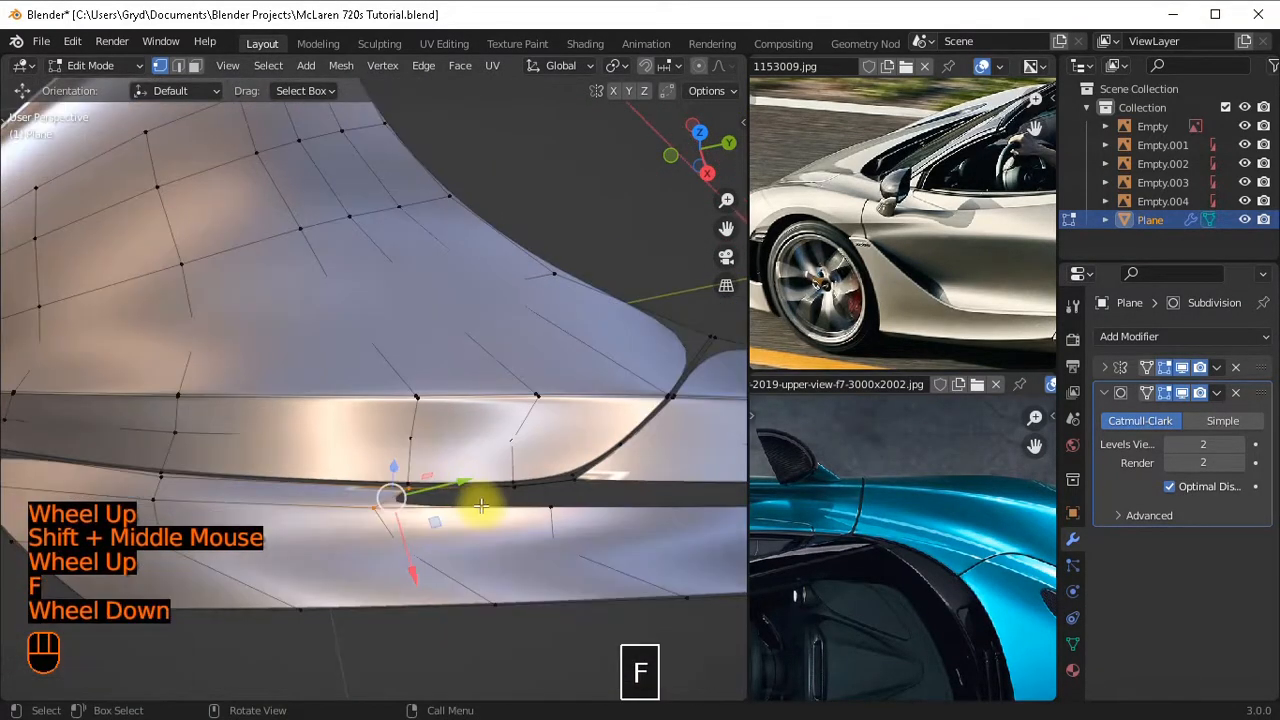
{"action": "middle_click_drag", "start_coordinate": [480, 507], "coordinate": [609, 466]}
{"action": "key", "text": "f"}
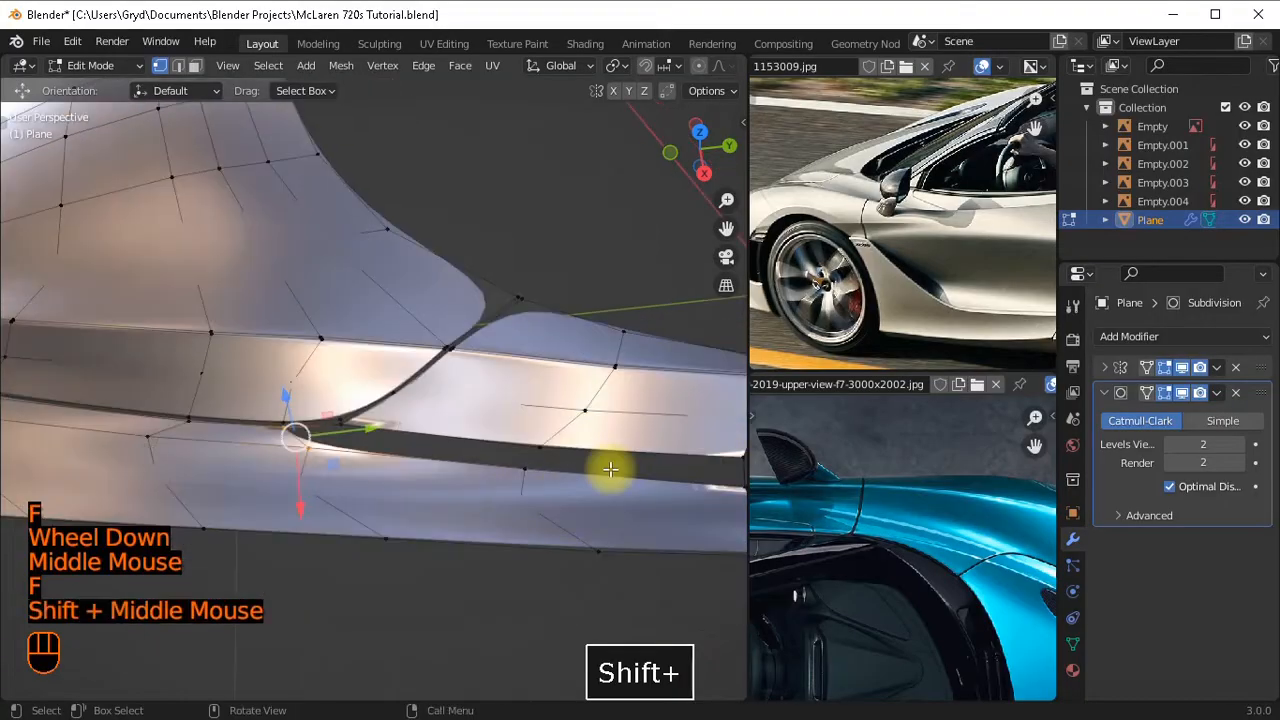
Select the facing borders at the rear of the gap and fill faces between the rear panel and the fender strip.
{"action": "scroll", "coordinate": [609, 466], "scroll_direction": "down", "scroll_amount": 2}
{"action": "left_click", "coordinate": [477, 425]}
{"action": "left_click", "coordinate": [522, 449], "text": "ctrl"}
{"action": "scroll", "coordinate": [522, 452], "scroll_direction": "up", "scroll_amount": 2}
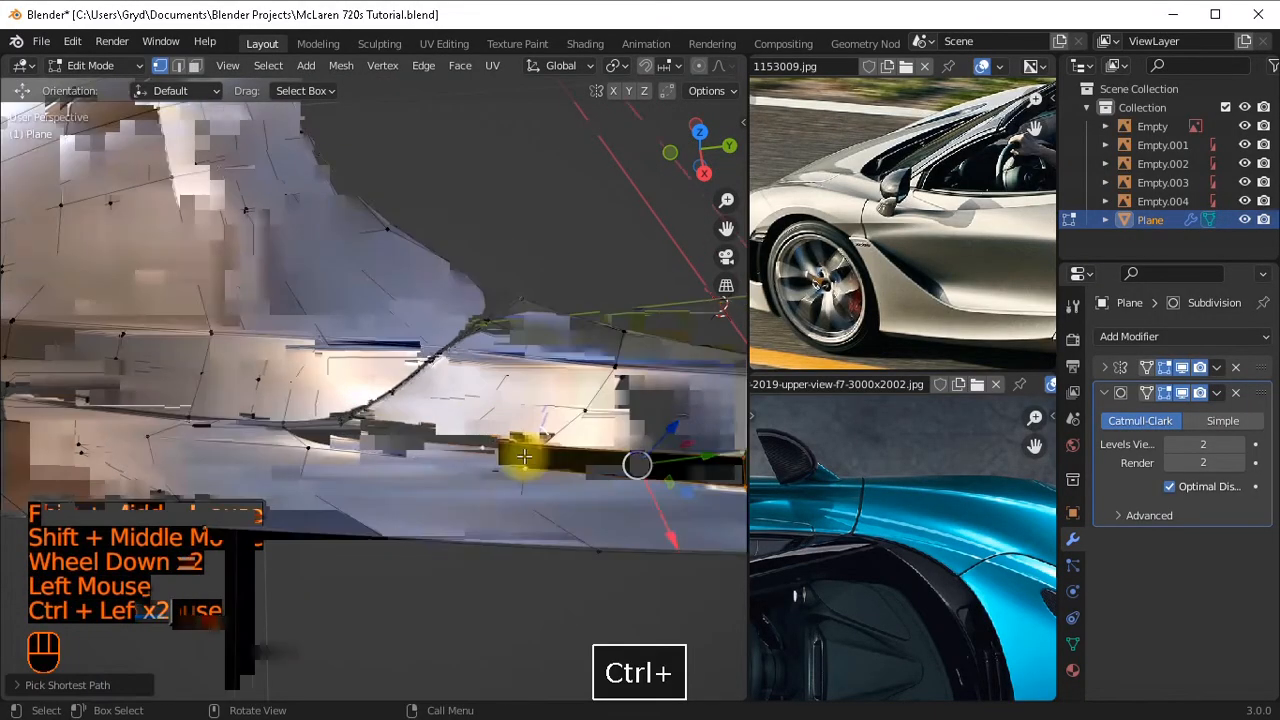
{"action": "key", "text": "f"}
Select the vertices around the remaining hole near the panel seam and fill it with a face.
{"action": "scroll", "coordinate": [345, 460], "scroll_direction": "up", "scroll_amount": 2}
{"action": "scroll", "coordinate": [474, 457], "scroll_direction": "up", "scroll_amount": 1}
{"action": "middle_click_drag", "start_coordinate": [345, 460], "coordinate": [476, 385]}
{"action": "scroll", "coordinate": [474, 457], "scroll_direction": "down", "scroll_amount": 1}
{"action": "scroll", "coordinate": [523, 340], "scroll_direction": "up", "scroll_amount": 2}
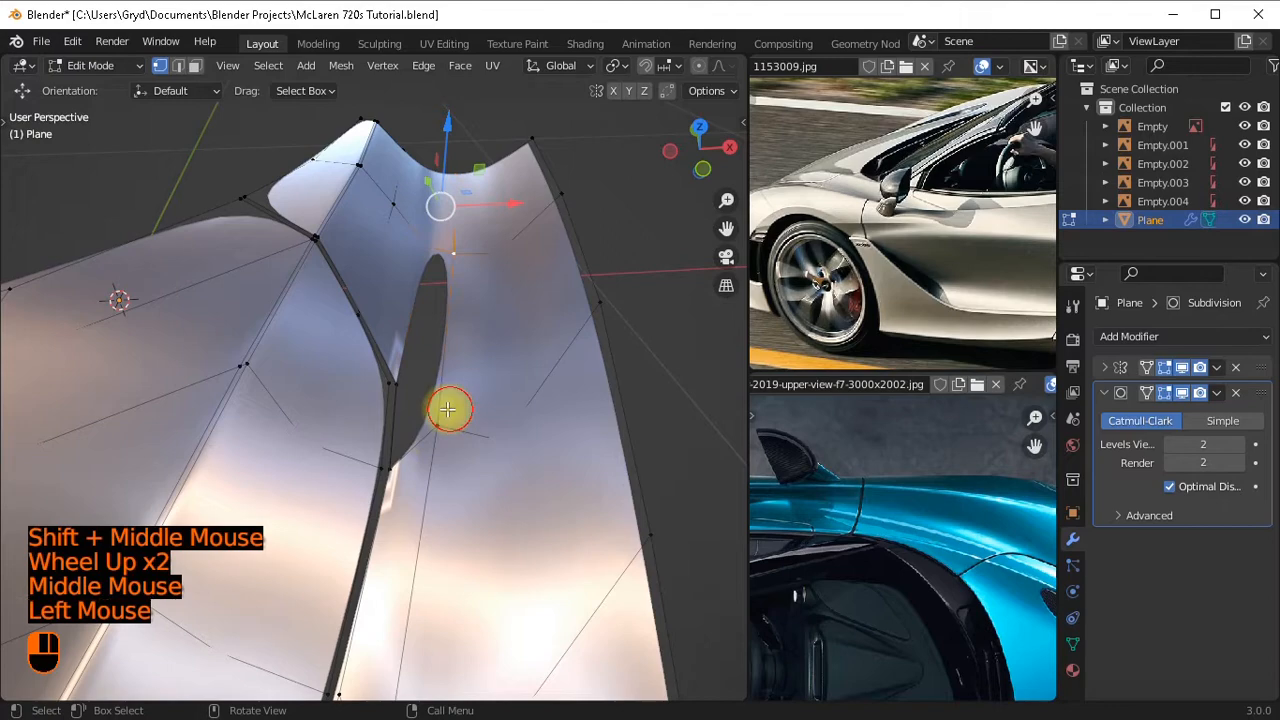
{"action": "left_click", "coordinate": [448, 409]}
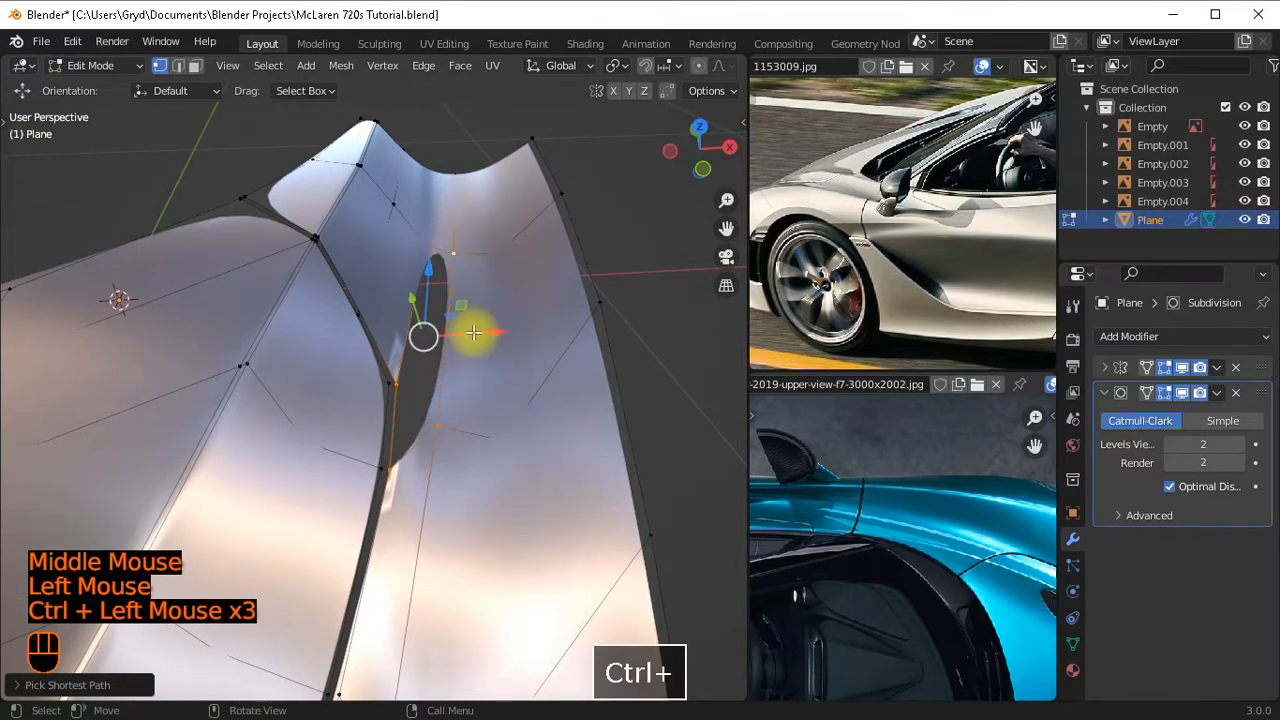
{"action": "key", "text": "f"}
Connect the seam corner vertex to the fender strip vertex opposite it with an edge that splits the filled face.
{"action": "scroll", "coordinate": [477, 346], "scroll_direction": "down", "scroll_amount": 2}
{"action": "middle_click_drag", "start_coordinate": [477, 346], "coordinate": [406, 409]}
{"action": "scroll", "coordinate": [402, 437], "scroll_direction": "up", "scroll_amount": 2}
{"action": "left_click", "coordinate": [414, 423]}
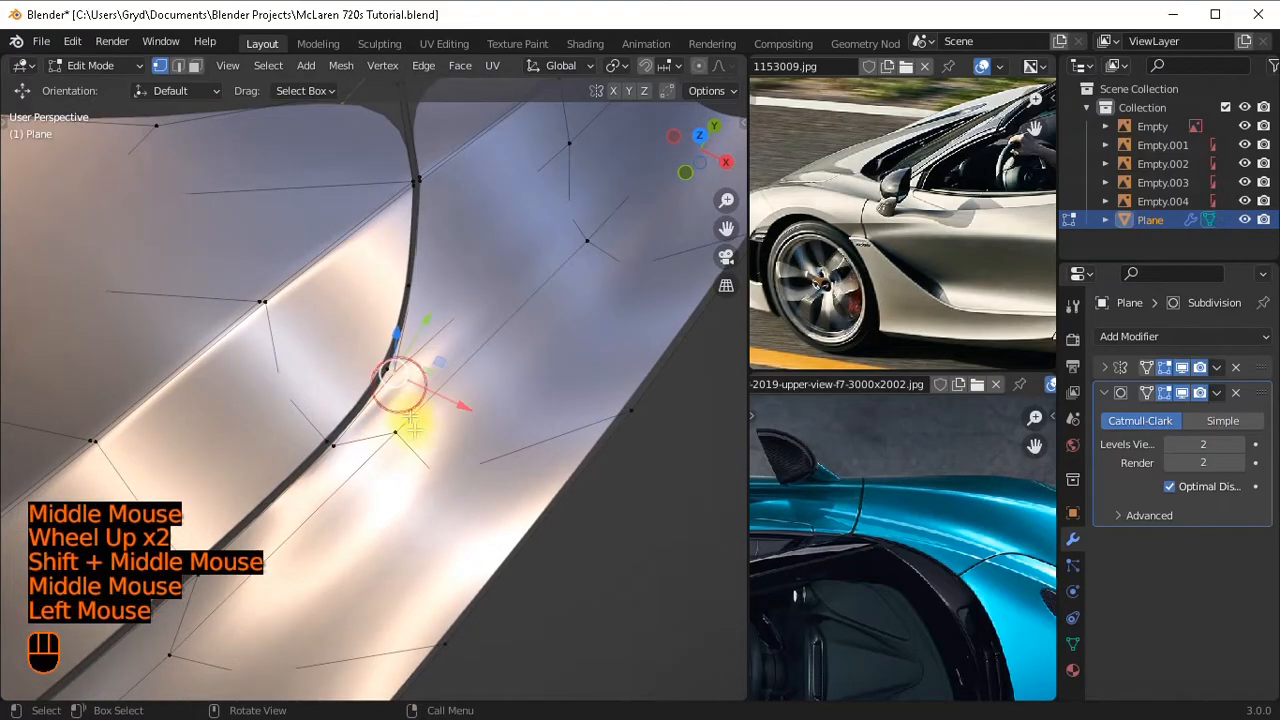
{"action": "scroll", "coordinate": [436, 381], "scroll_direction": "up", "scroll_amount": 1}
{"action": "left_click", "coordinate": [434, 446], "text": "shift"}
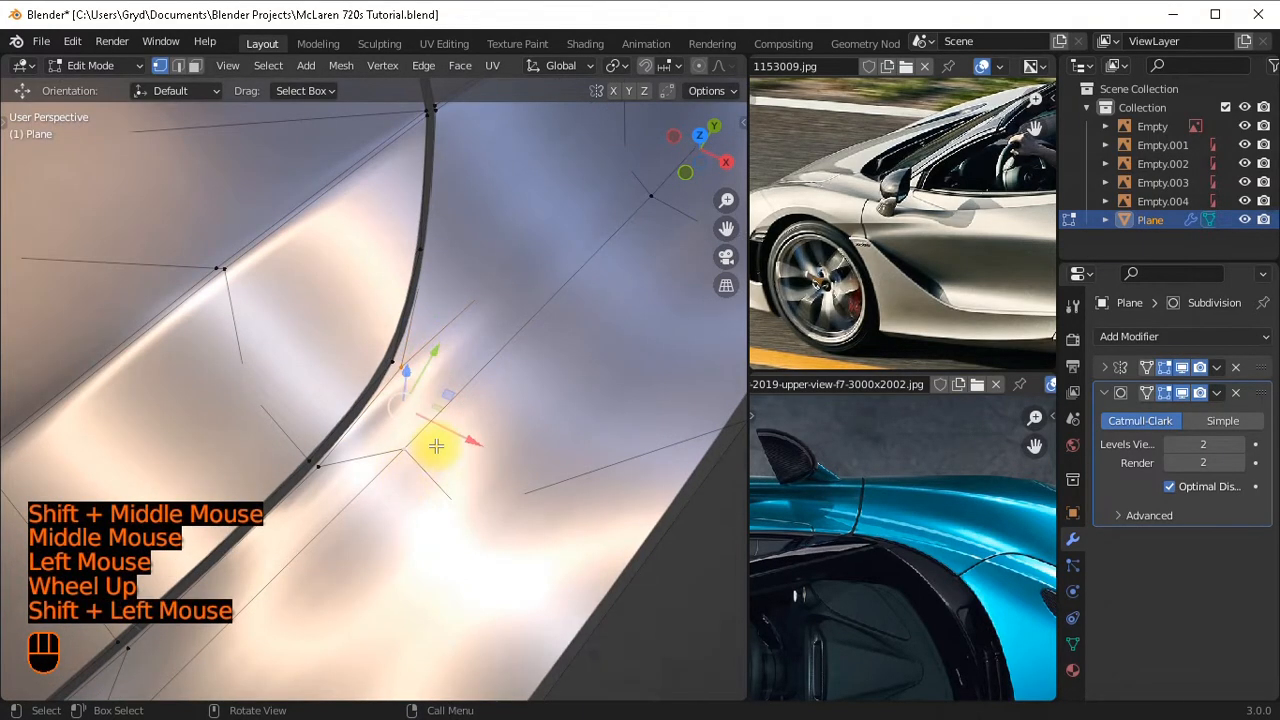
{"action": "key", "text": "f"}
{"action": "key", "text": "ctrl+z"}
{"action": "key", "text": "j"}
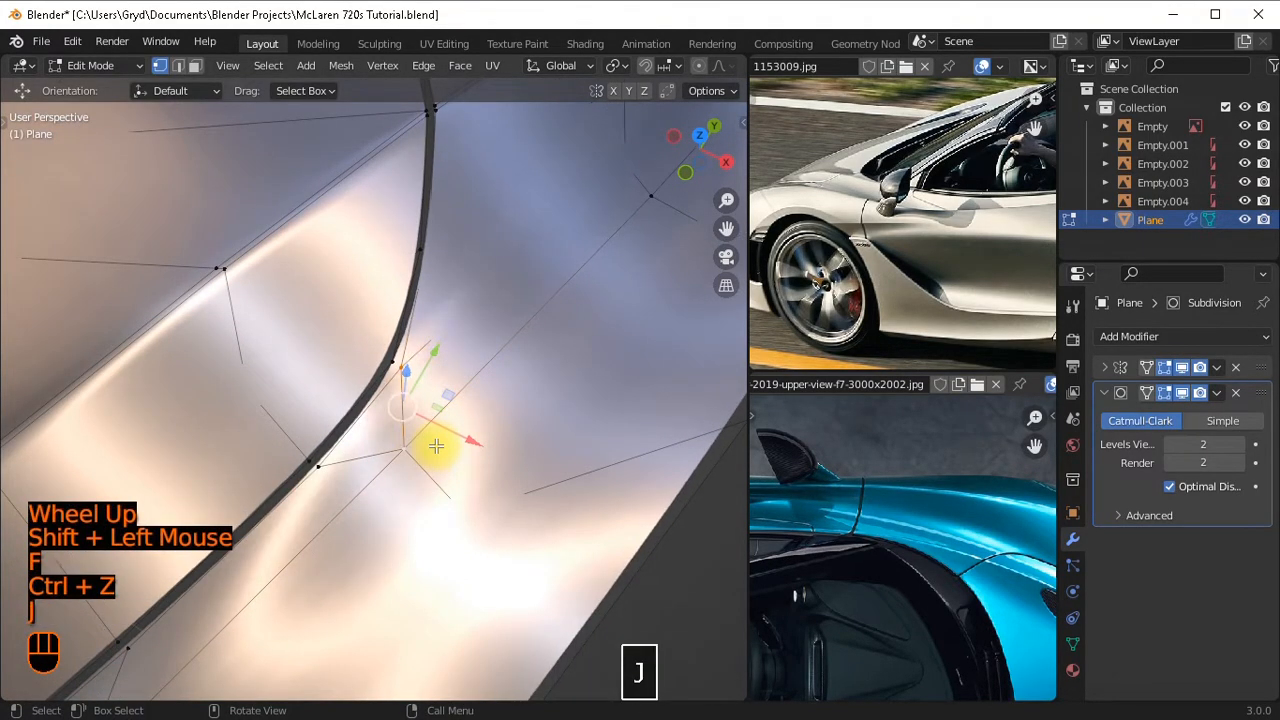
Slide the newly connected fender strip vertex along its edge to even out the surface near the panel seam.
{"action": "left_click", "coordinate": [389, 466]}
{"action": "scroll", "coordinate": [423, 451], "scroll_direction": "down", "scroll_amount": 2}
{"action": "mouse_move", "coordinate": [423, 451]}
{"action": "middle_mouse_down"}
{"action": "mouse_move", "coordinate": [414, 474]}
{"action": "mouse_move", "coordinate": [429, 451]}
{"action": "middle_mouse_up"}
{"action": "scroll", "coordinate": [414, 474], "scroll_direction": "up", "scroll_amount": 1}
{"action": "scroll", "coordinate": [429, 451], "scroll_direction": "up", "scroll_amount": 1}
{"action": "key", "text": "g"}
{"action": "key", "text": "g"}
{"action": "key", "text": "shift"}
{"action": "left_click", "coordinate": [290, 592], "text": "shift"}
{"action": "scroll", "coordinate": [363, 514], "scroll_direction": "down", "scroll_amount": 2}
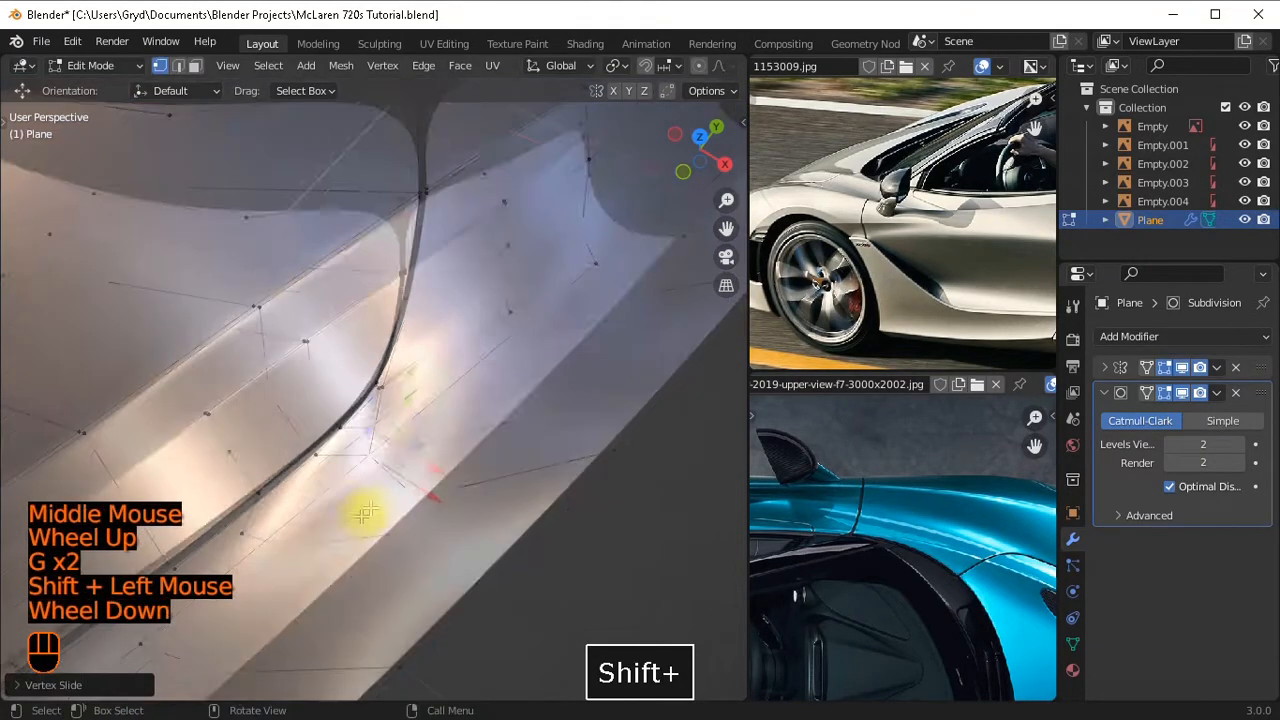
{"action": "middle_click_drag", "start_coordinate": [363, 514], "coordinate": [488, 348]}
{"action": "scroll", "coordinate": [551, 346], "scroll_direction": "up", "scroll_amount": 1}
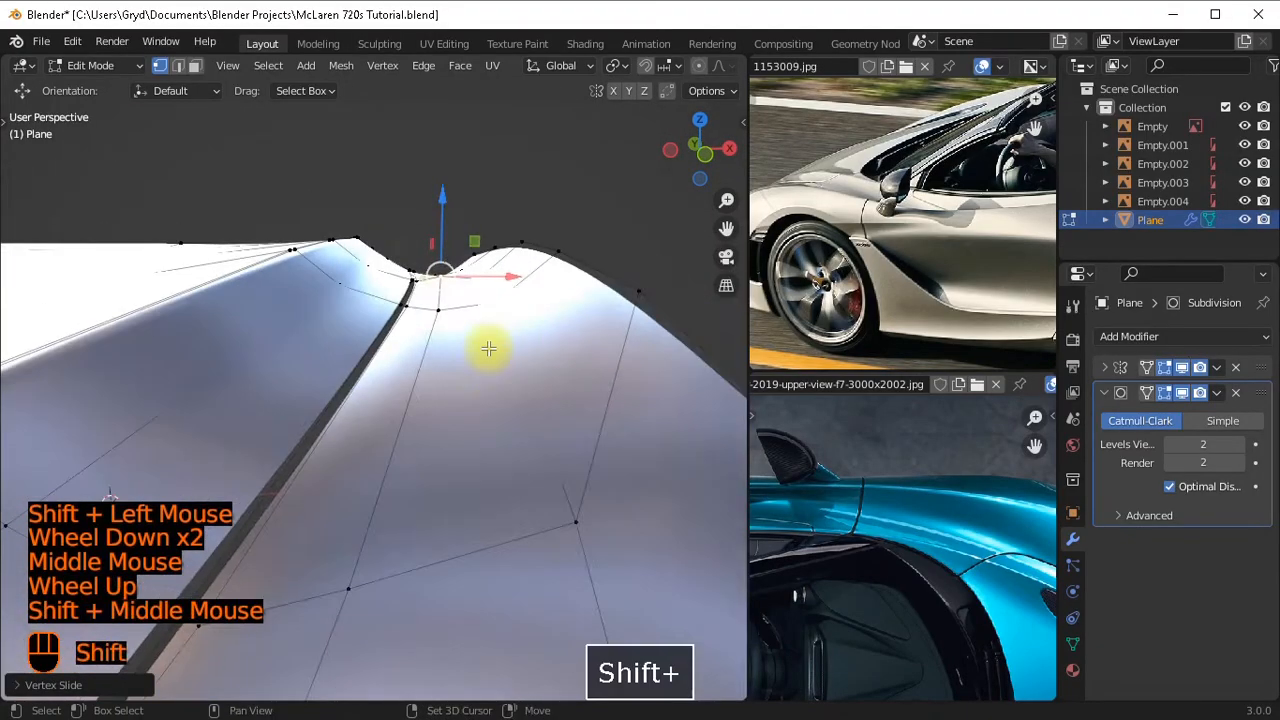